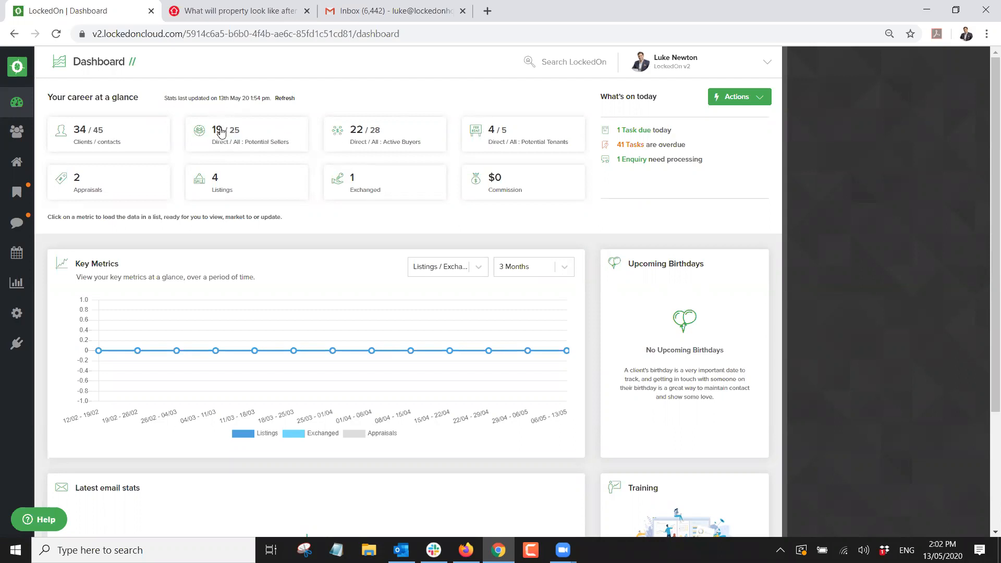
# Open the Clients list filtered to the 19 potential sellers from the Dashboard metric card.
pyautogui.tripleClick(274, 140)
pyautogui.click(262, 112)
pyautogui.click(222, 134)
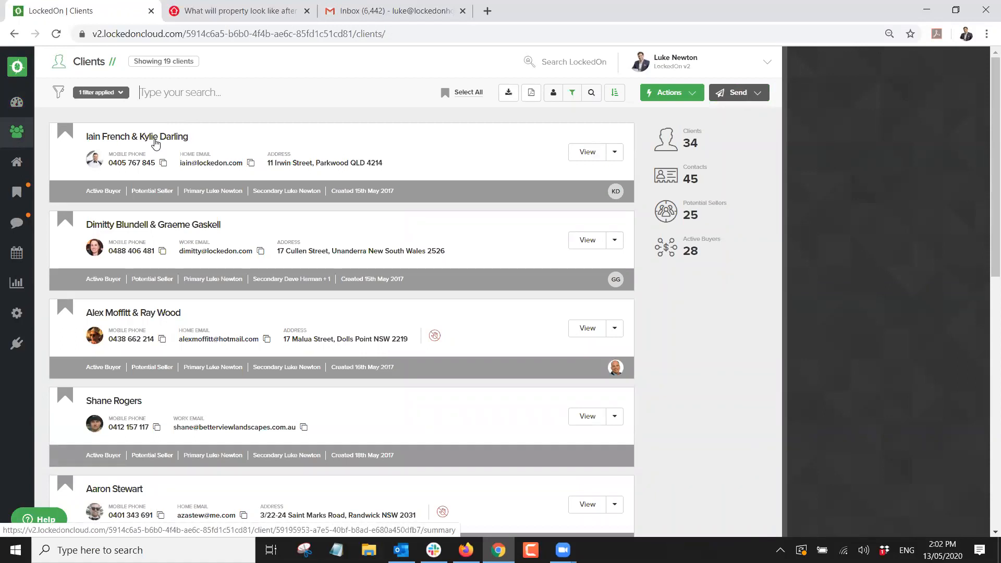
# Review the first potential seller's general information, leaving its primary agent unchanged, then go back to the Dashboard.
pyautogui.click(154, 138)
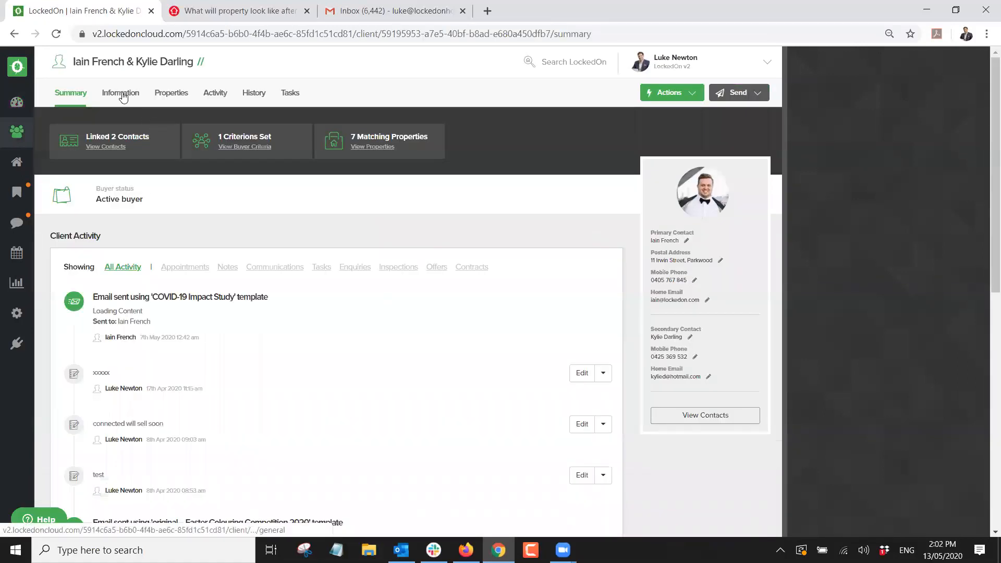
pyautogui.click(122, 95)
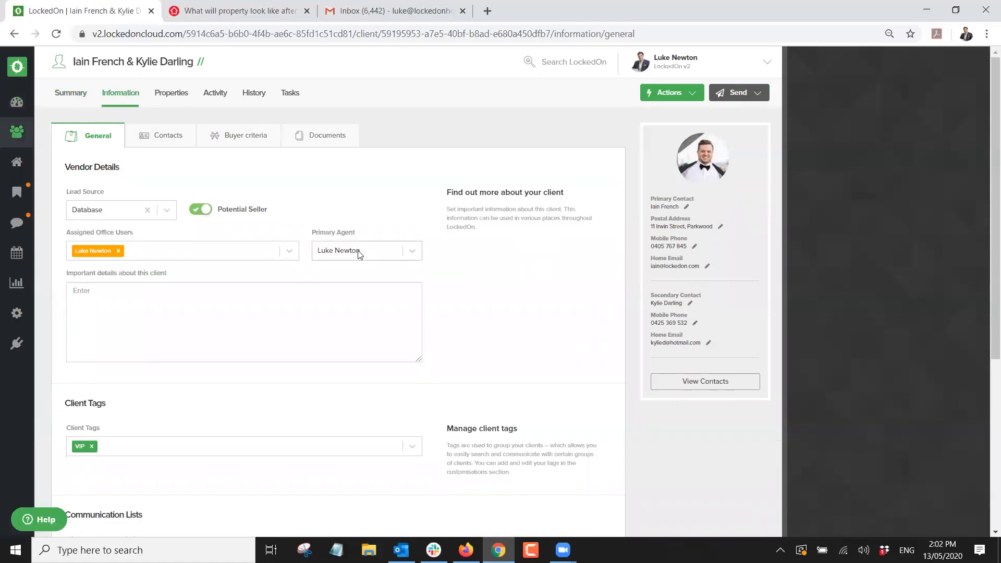
pyautogui.click(346, 250)
pyautogui.click(393, 214)
pyautogui.click(17, 102)
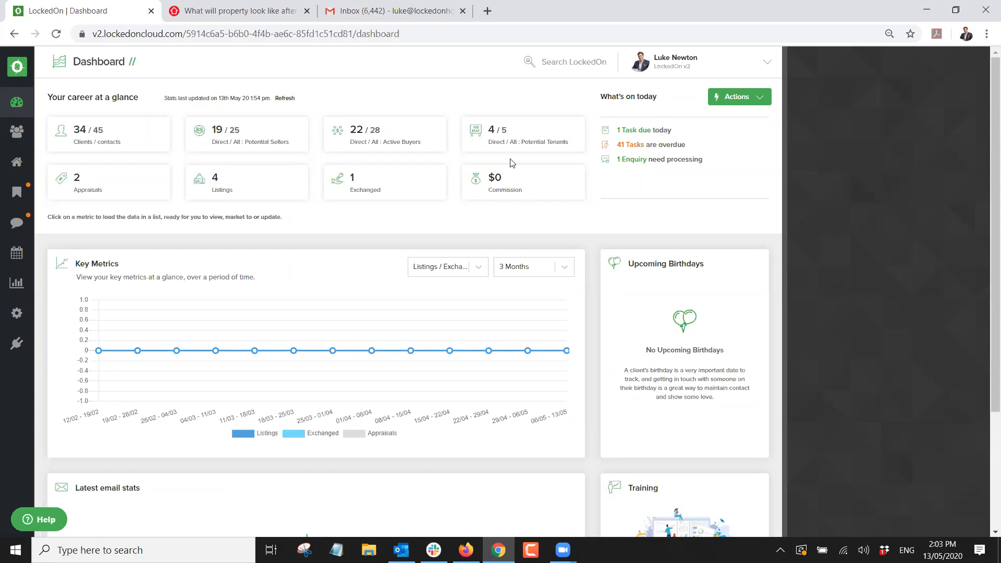
pyautogui.click(353, 177)
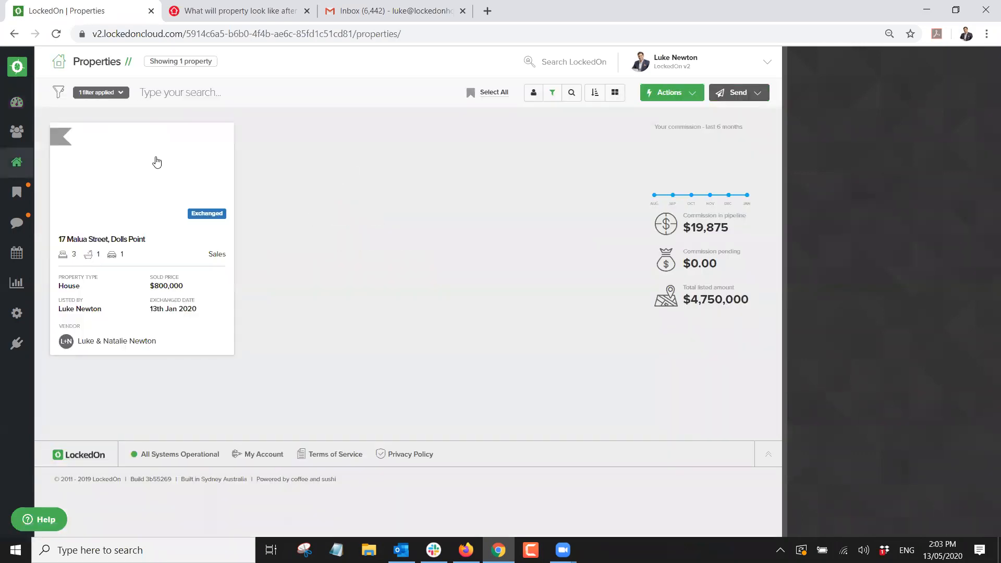
pyautogui.click(157, 161)
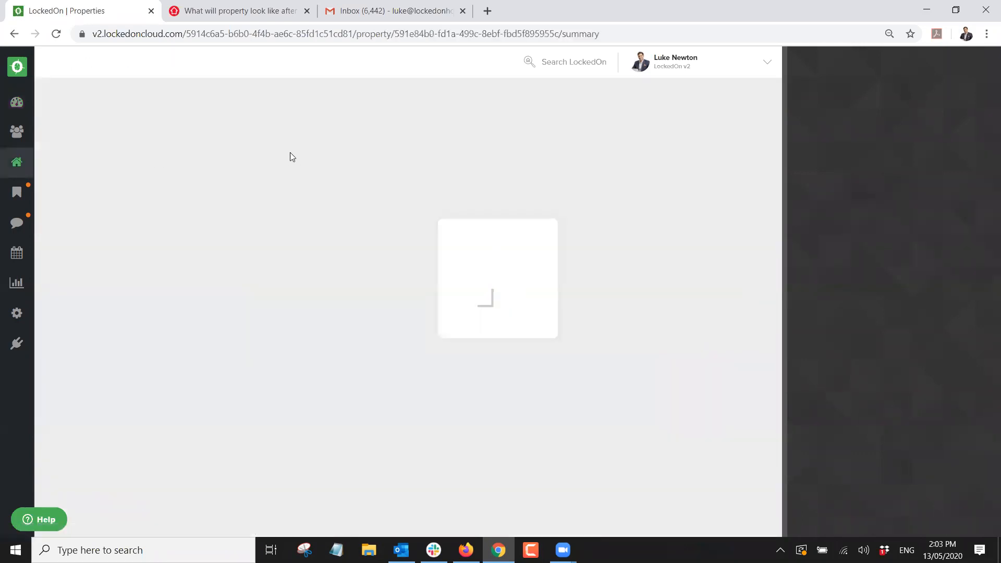
pyautogui.click(169, 94)
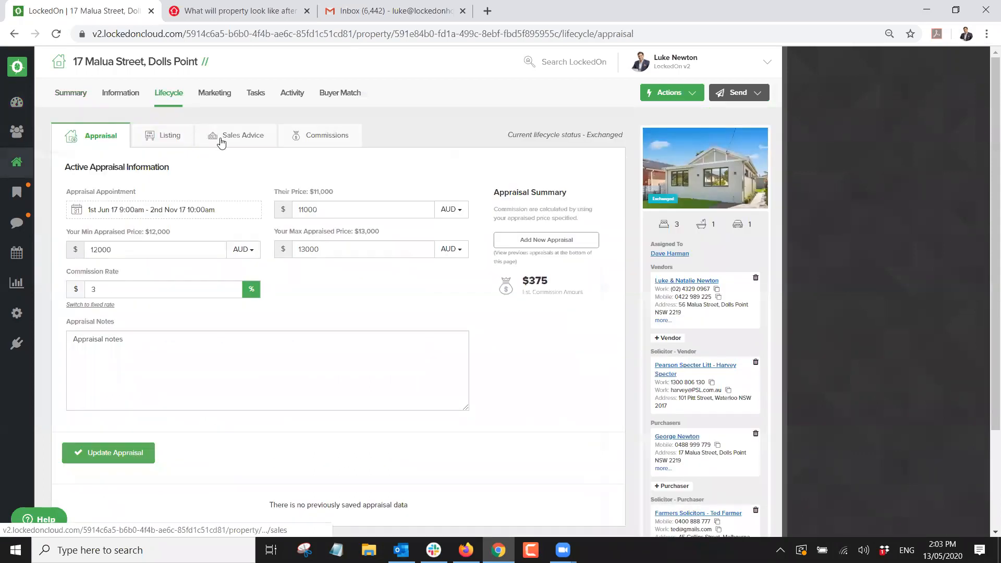
pyautogui.click(215, 141)
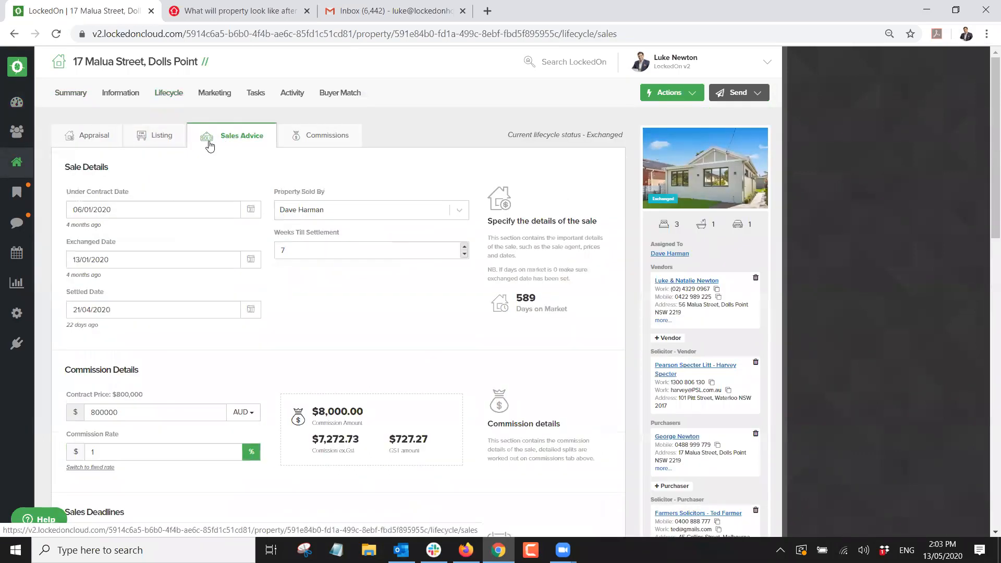
pyautogui.scroll(-1, 209, 145)
pyautogui.scroll(-1, 279, 262)
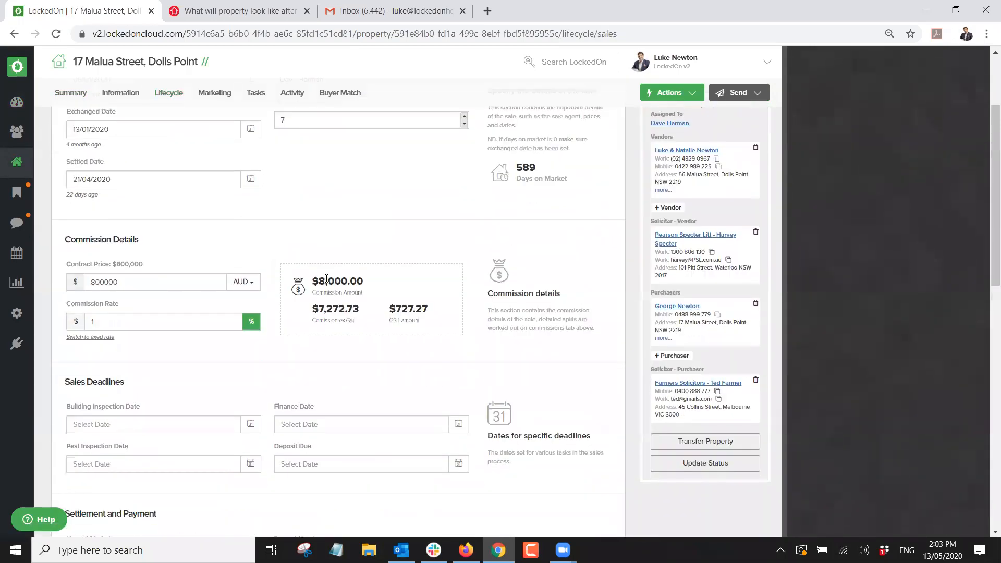
pyautogui.scroll(2, 307, 262)
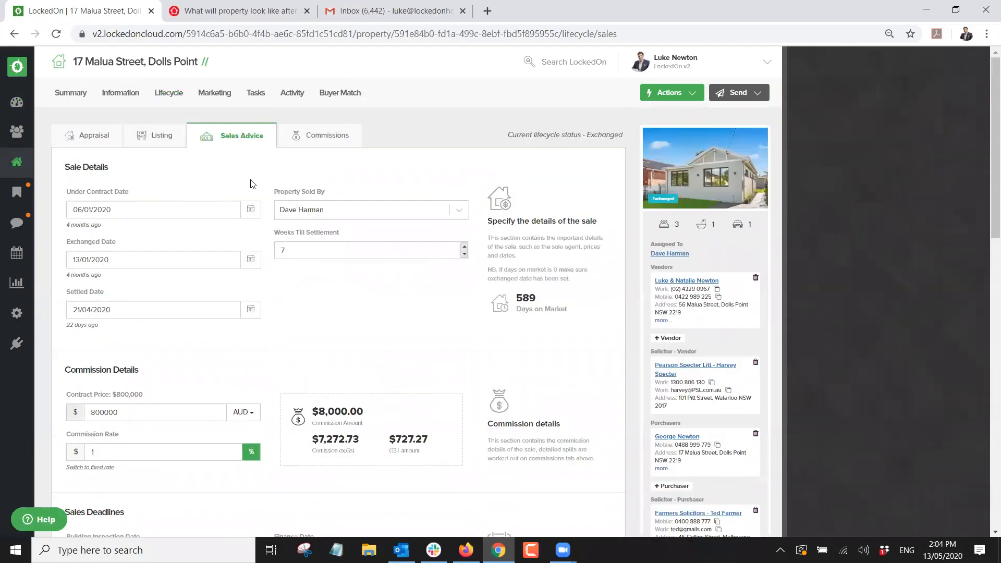
pyautogui.click(156, 137)
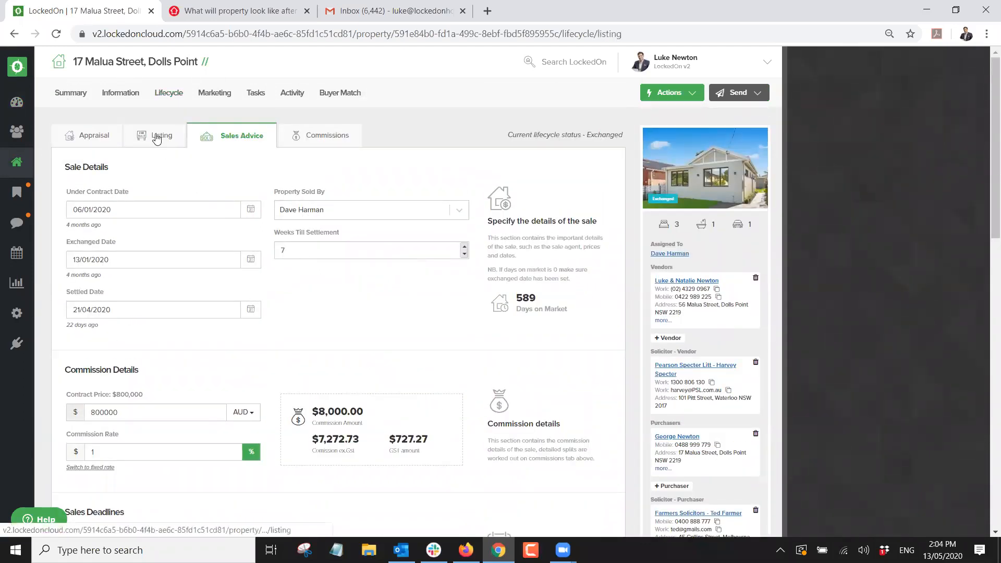
pyautogui.scroll(-1, 157, 313)
pyautogui.scroll(1, 136, 261)
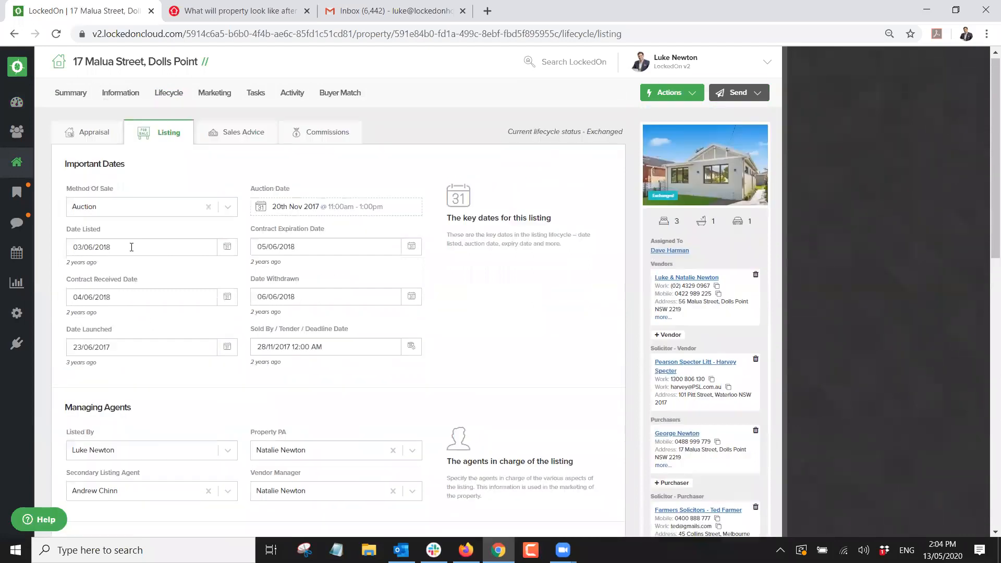
# Reassign the property to a different agent, save its general information, and return to the Dashboard.
pyautogui.click(124, 93)
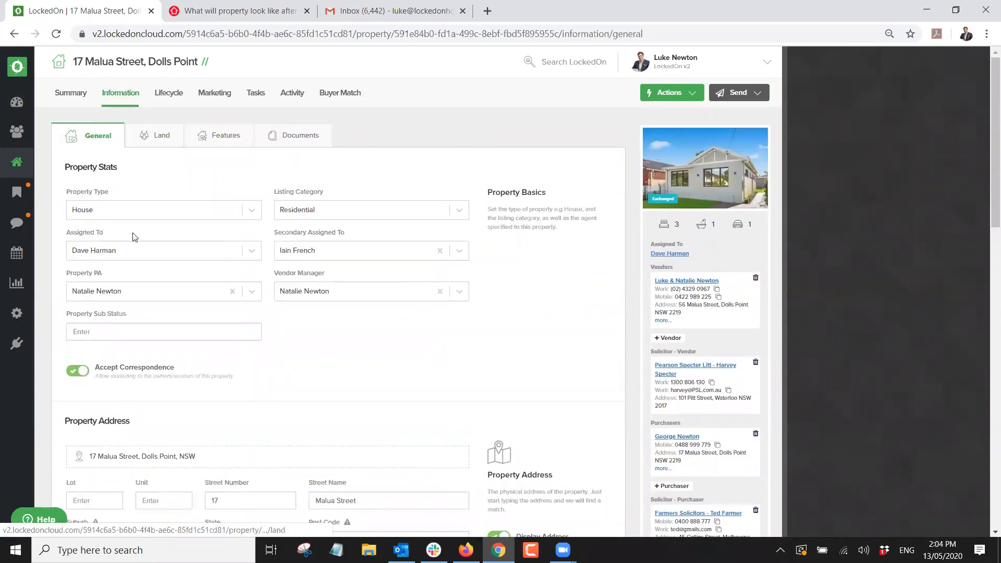
pyautogui.click(123, 251)
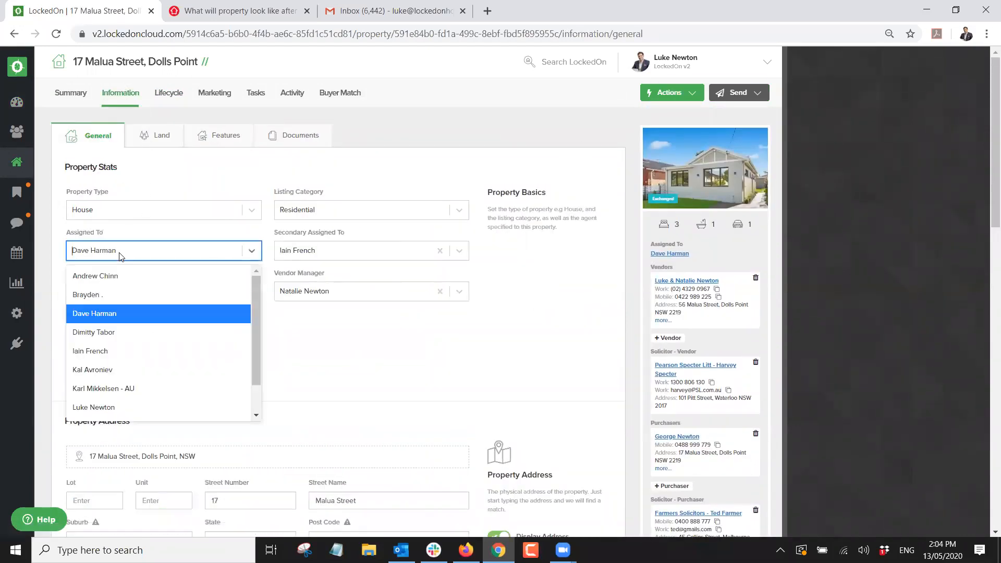
pyautogui.click(95, 412)
pyautogui.scroll(-10, 135, 416)
pyautogui.click(133, 401)
pyautogui.click(16, 102)
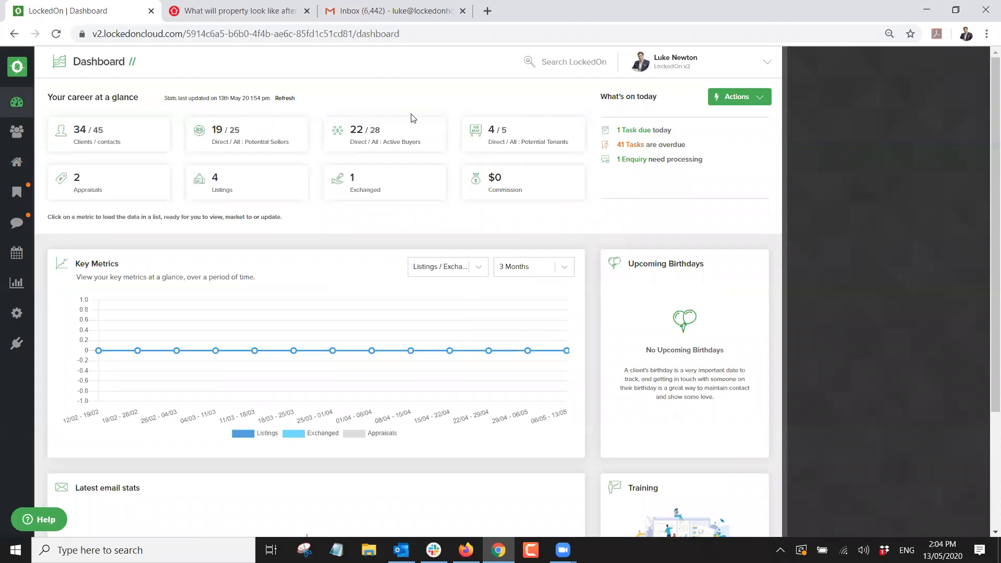
# Refresh the Dashboard statistics so the Commission metric updates to $8,000.
pyautogui.moveTo(296, 99); pyautogui.dragTo(186, 113)
pyautogui.click(244, 108)
pyautogui.moveTo(269, 100); pyautogui.dragTo(219, 99)
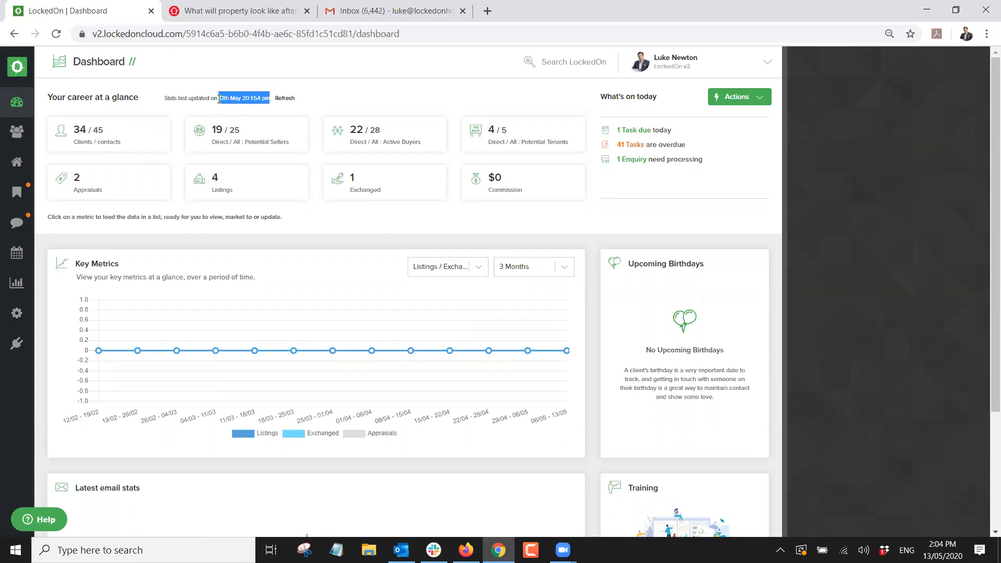
pyautogui.click(327, 104)
pyautogui.click(286, 99)
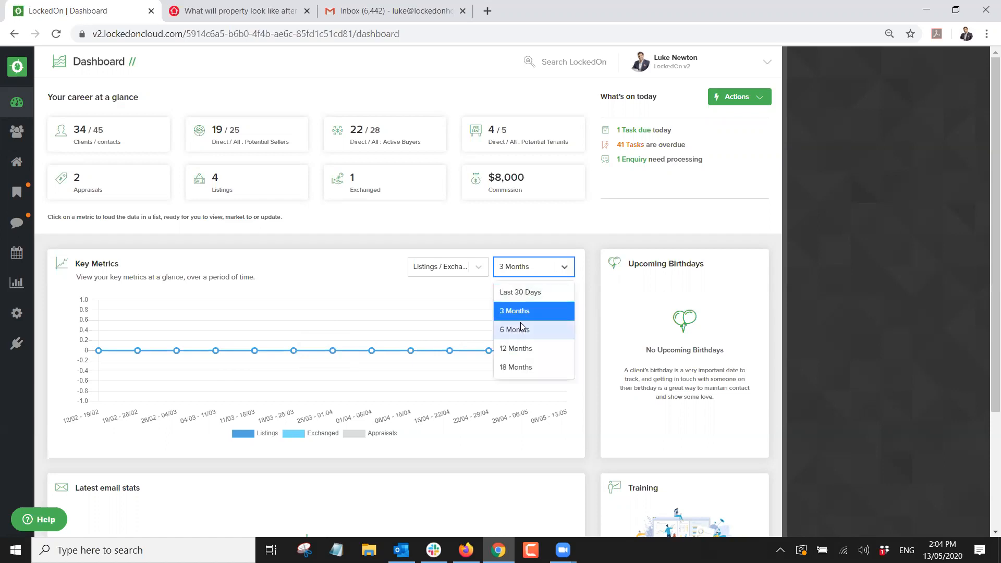
# Set the Key Metrics chart period to 18 Months, leaving the metric selection unchanged.
pyautogui.click(516, 368)
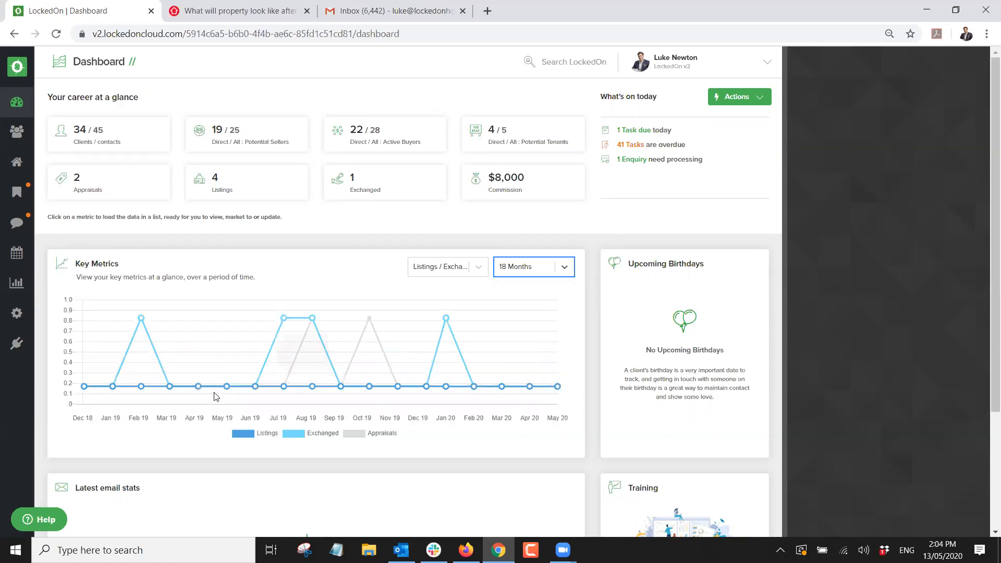
pyautogui.click(468, 270)
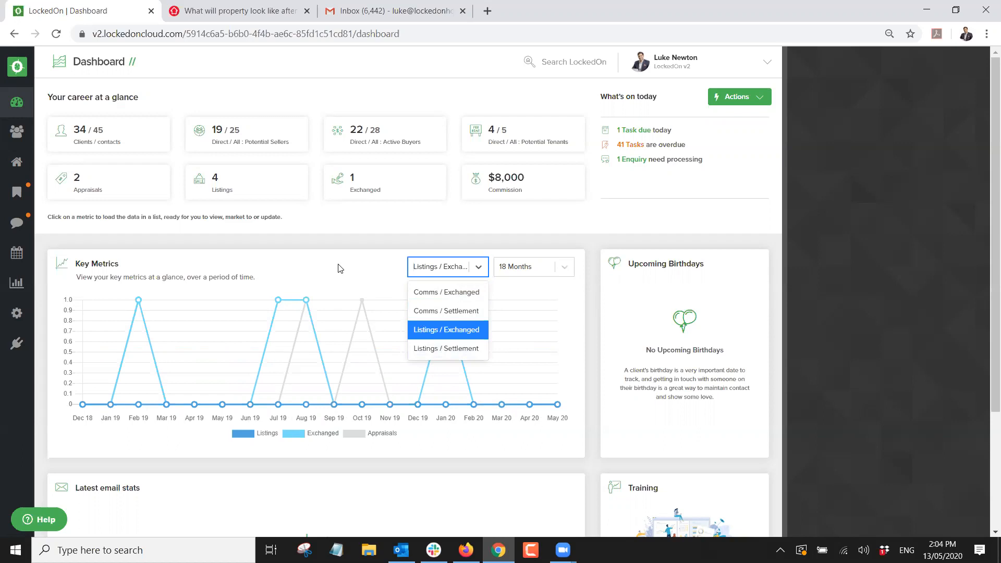
pyautogui.click(492, 275)
pyautogui.click(496, 274)
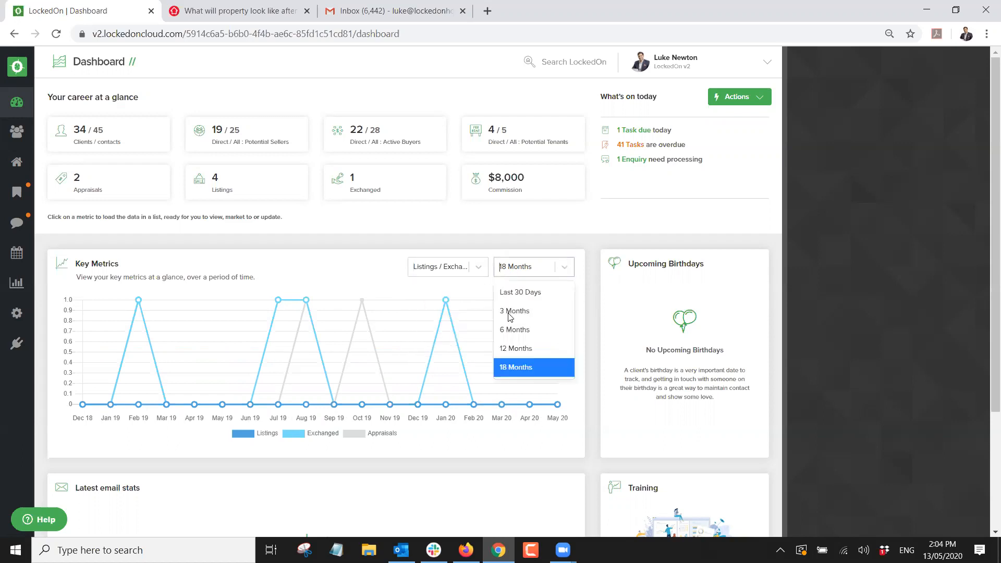
pyautogui.click(333, 269)
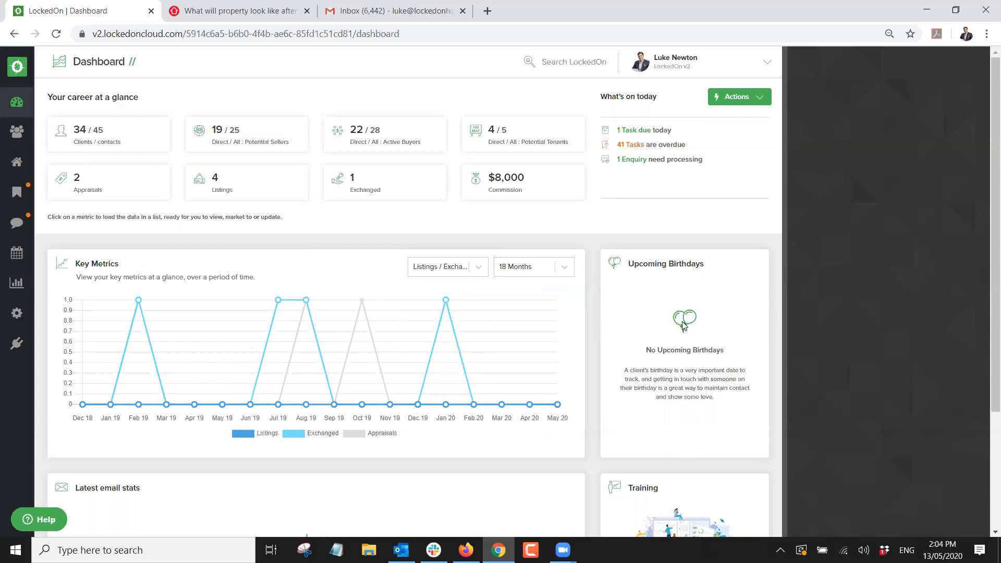
# Check the empty Upcoming Birthdays panel, then open the LockedOn Version 2 training playlist.
pyautogui.moveTo(719, 400); pyautogui.dragTo(640, 352)
pyautogui.click(730, 347)
pyautogui.moveTo(727, 408); pyautogui.dragTo(646, 348)
pyautogui.click(709, 390)
pyautogui.scroll(-3, 633, 292)
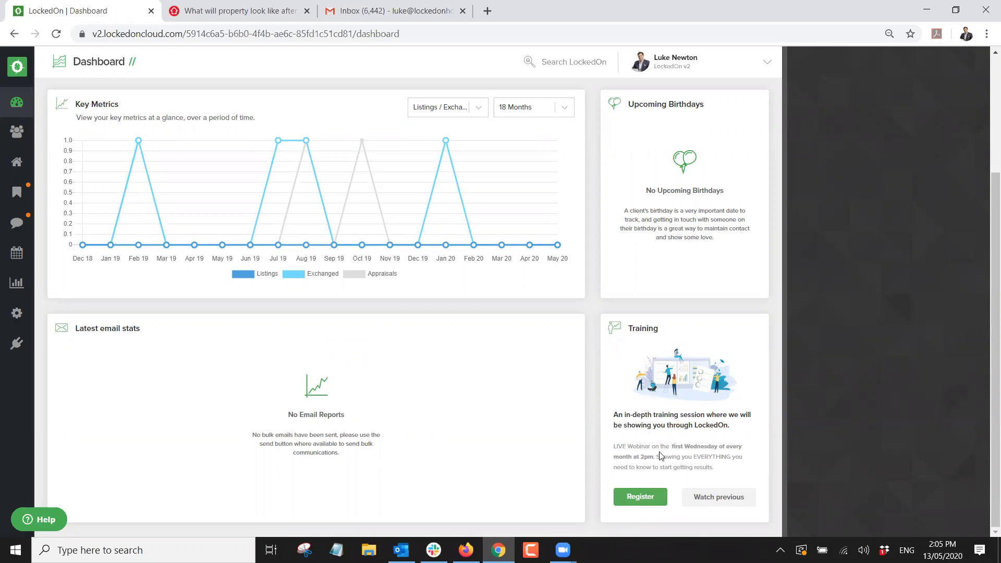
pyautogui.click(644, 497)
# Open the previous training session recordings and browse through the YouTube playlist.
pyautogui.click(712, 498)
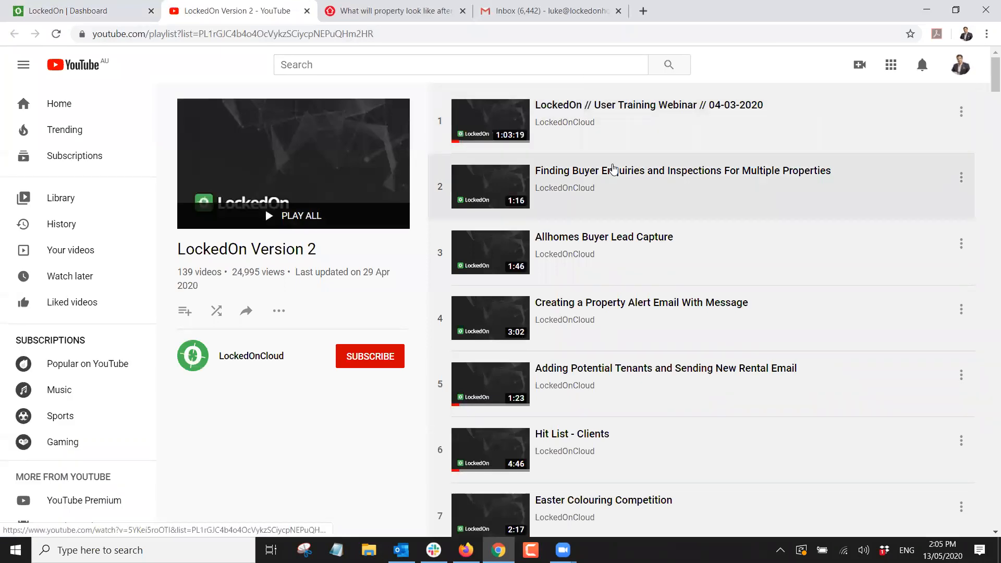
pyautogui.scroll(-6, 614, 170)
pyautogui.scroll(6, 614, 170)
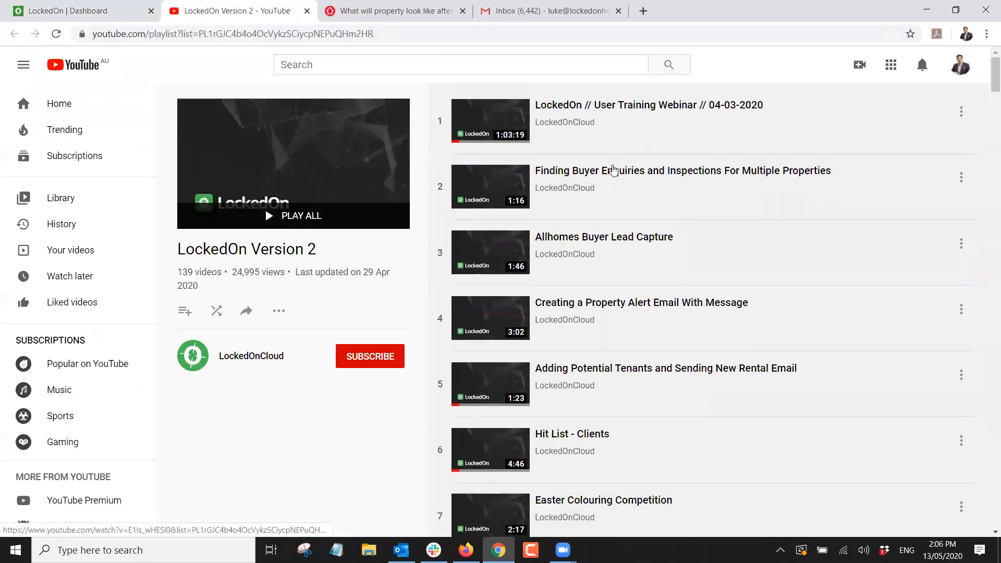
pyautogui.scroll(-20, 614, 170)
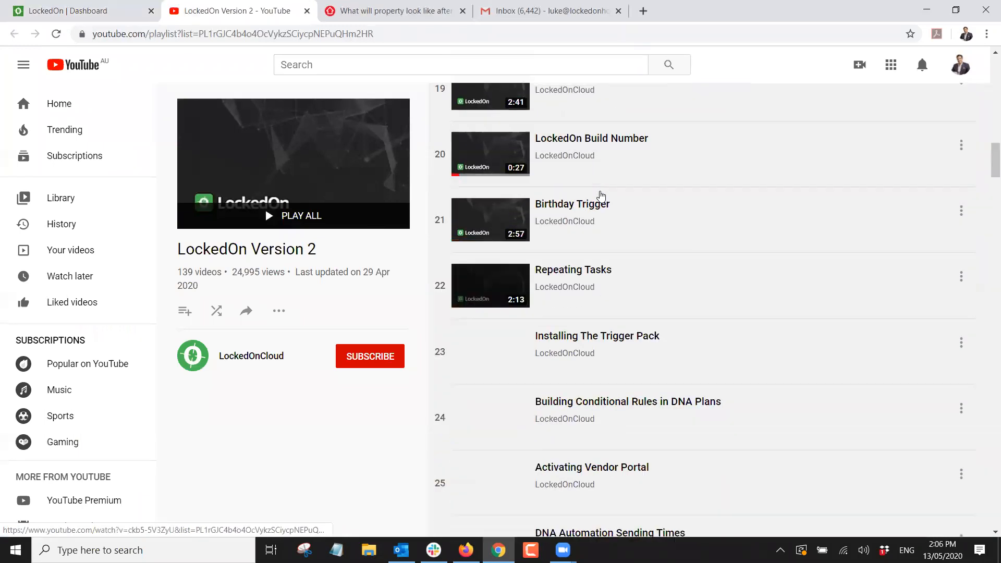
pyautogui.scroll(-20, 601, 195)
pyautogui.scroll(-20, 596, 195)
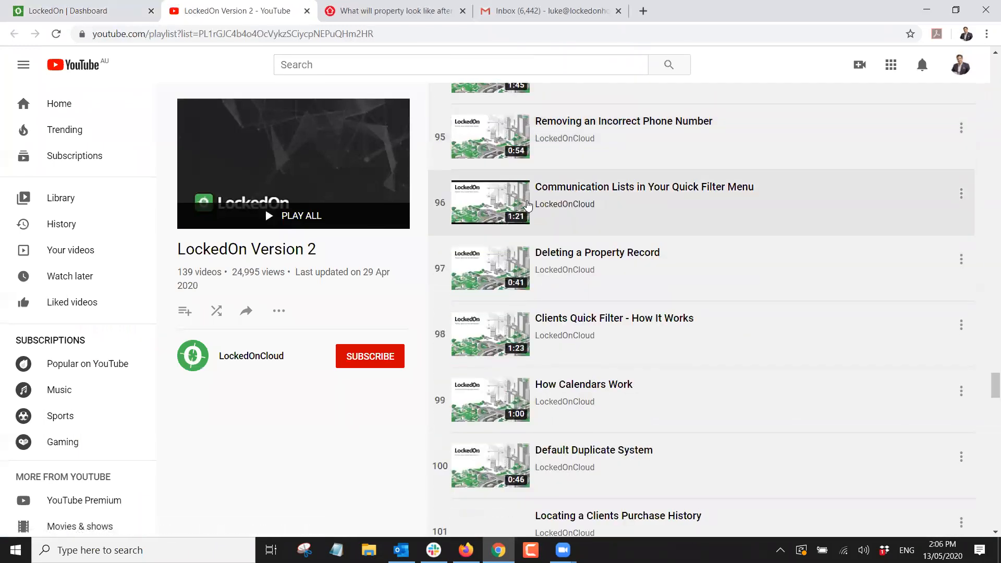
pyautogui.scroll(-20, 528, 205)
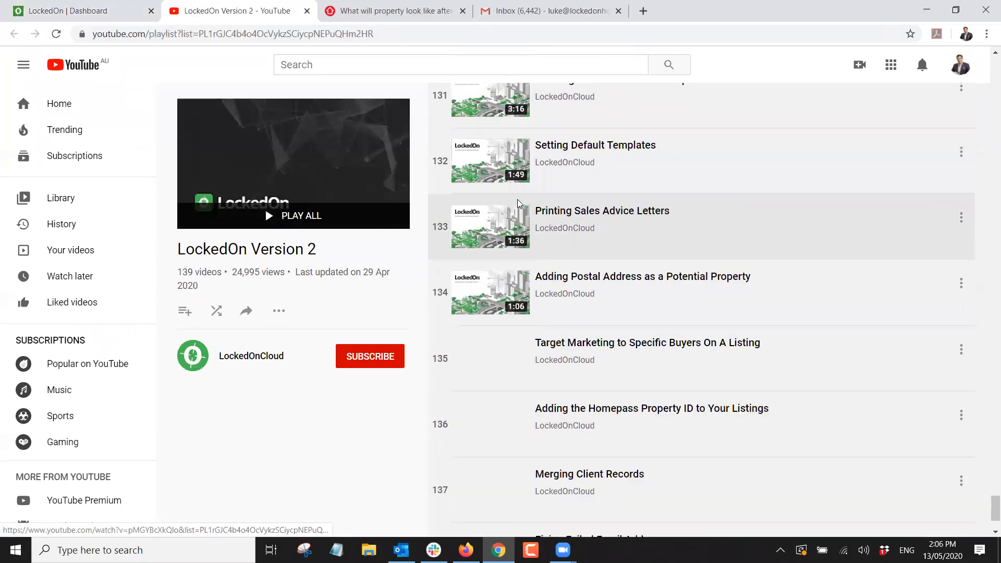
pyautogui.scroll(-2, 520, 203)
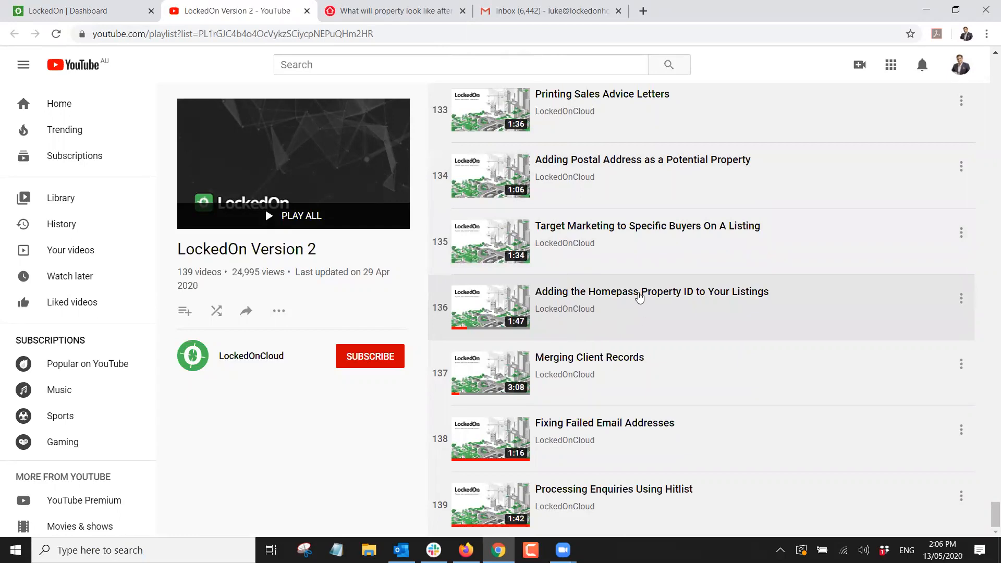
pyautogui.moveTo(995, 514); pyautogui.dragTo(678, 84)
# Close the training playlist tab and open the Clients list showing all 34 clients.
pyautogui.click(307, 11)
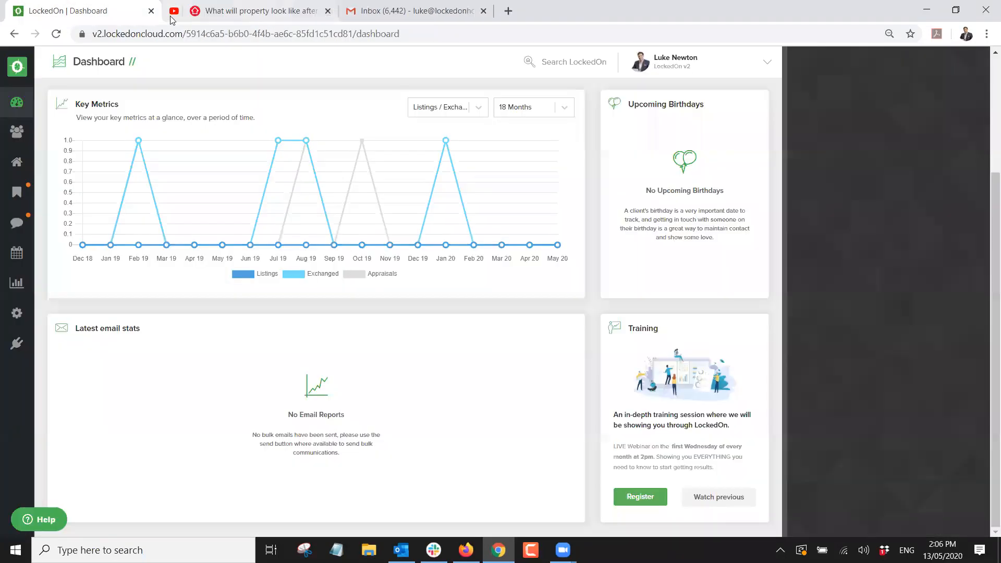
pyautogui.scroll(3, 198, 167)
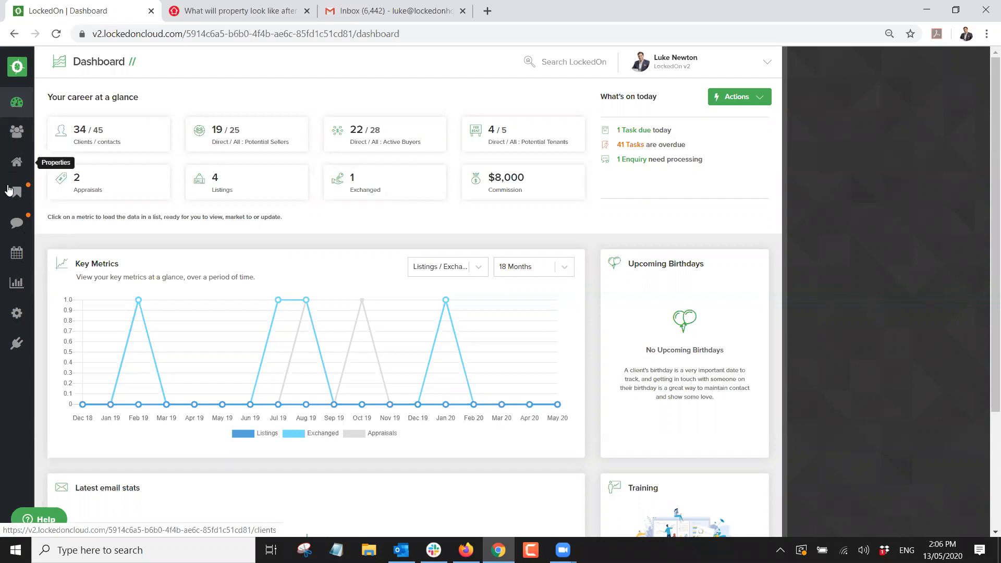
pyautogui.click(19, 134)
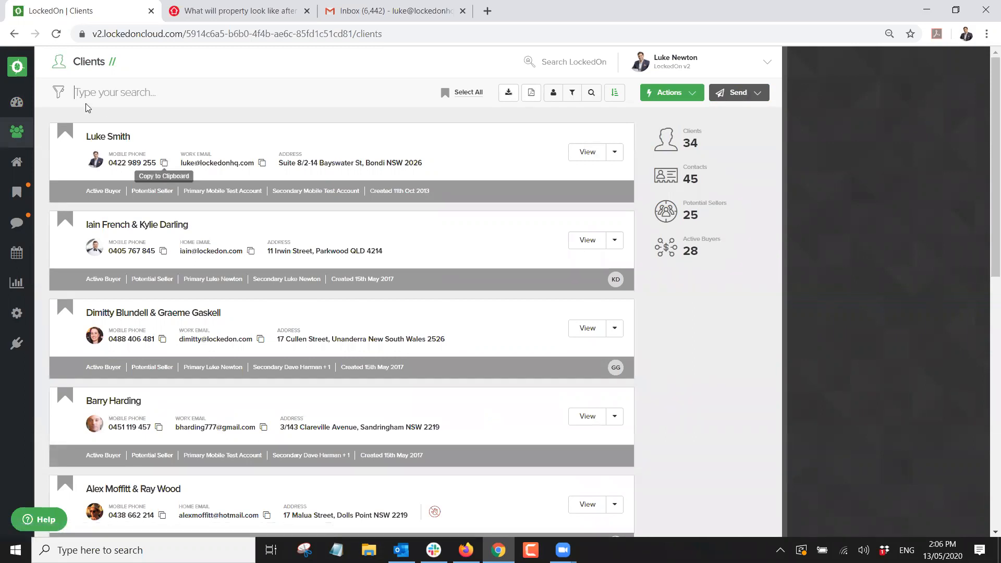
# Start a new client and enter the given name, family name, work email and mobile number.
pyautogui.click(672, 93)
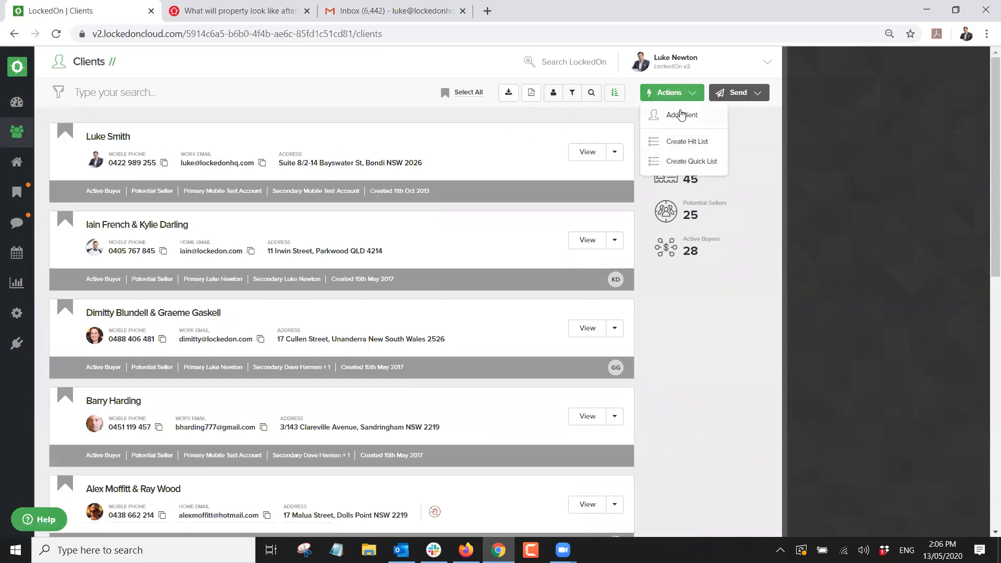
pyautogui.click(681, 115)
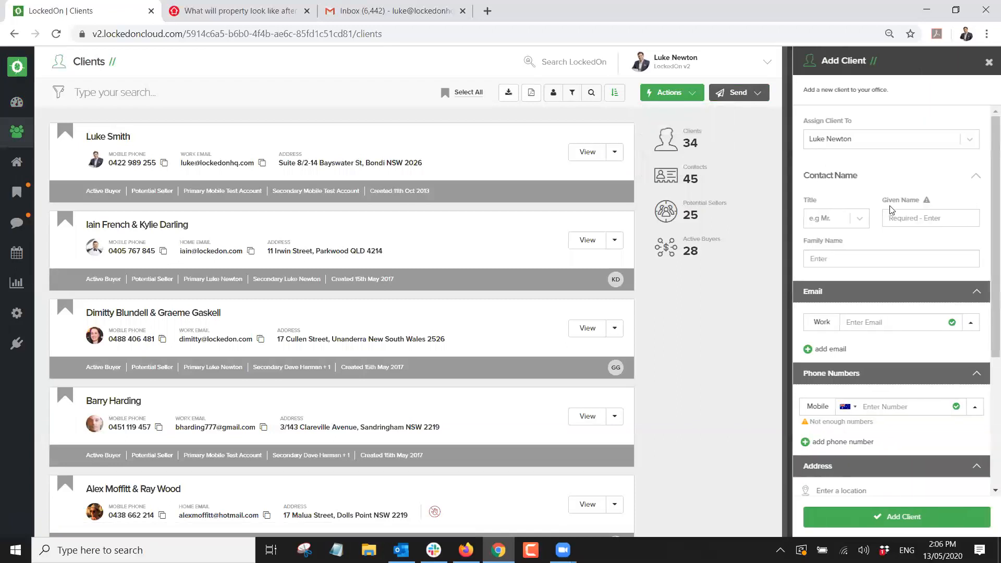
pyautogui.click(904, 211)
pyautogui.press('Tab')
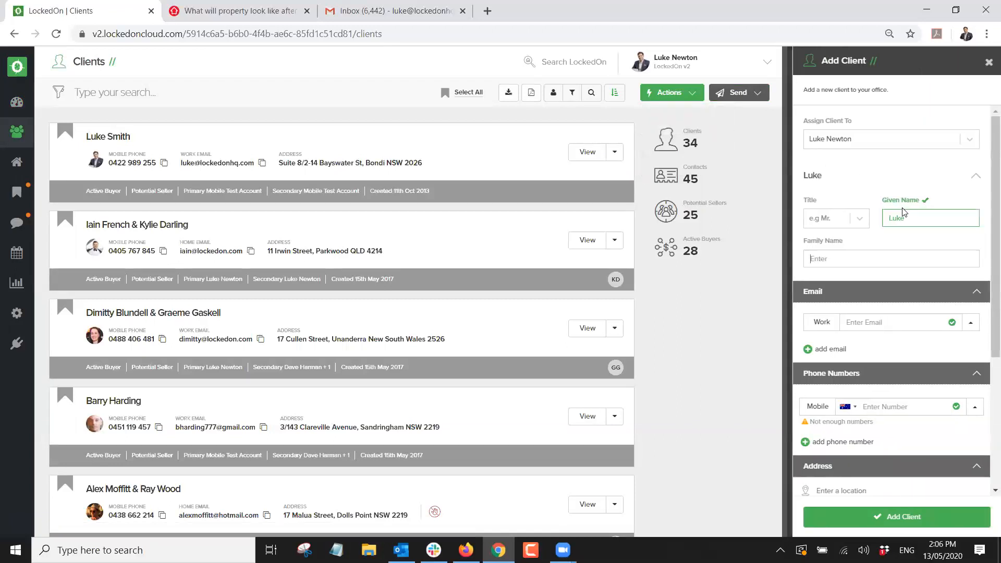
pyautogui.press('Tab')
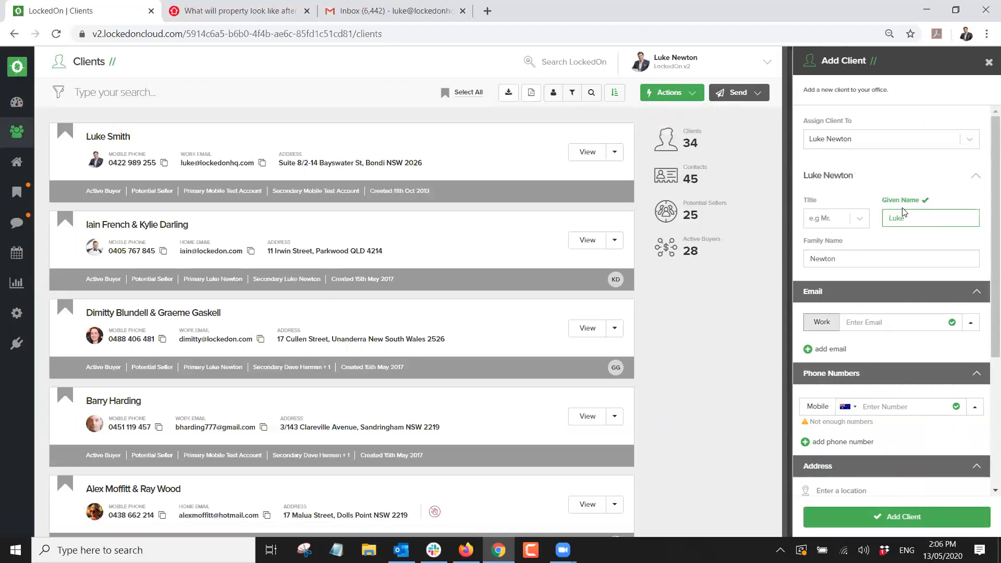
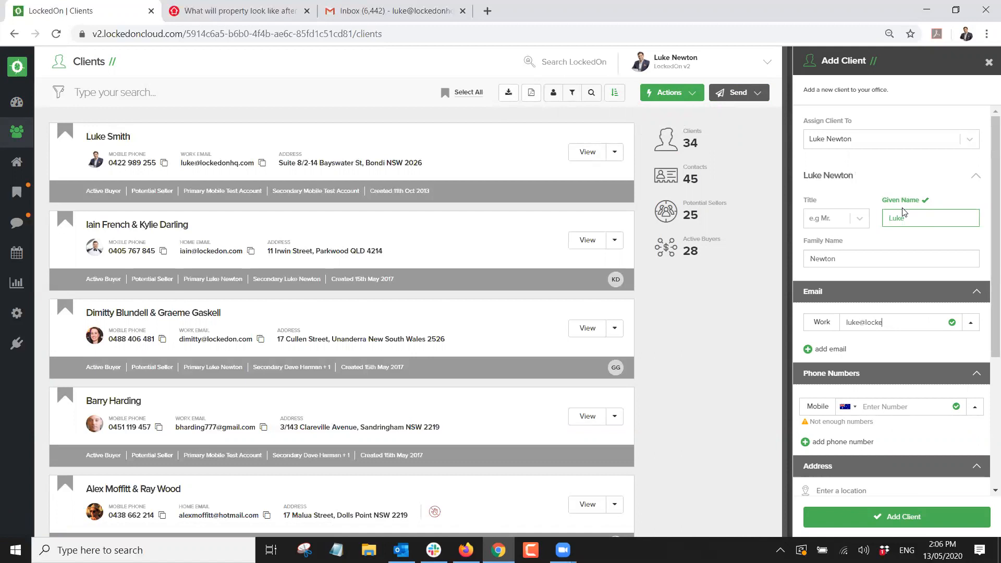
pyautogui.press('Tab')
pyautogui.scroll(-3, 897, 271)
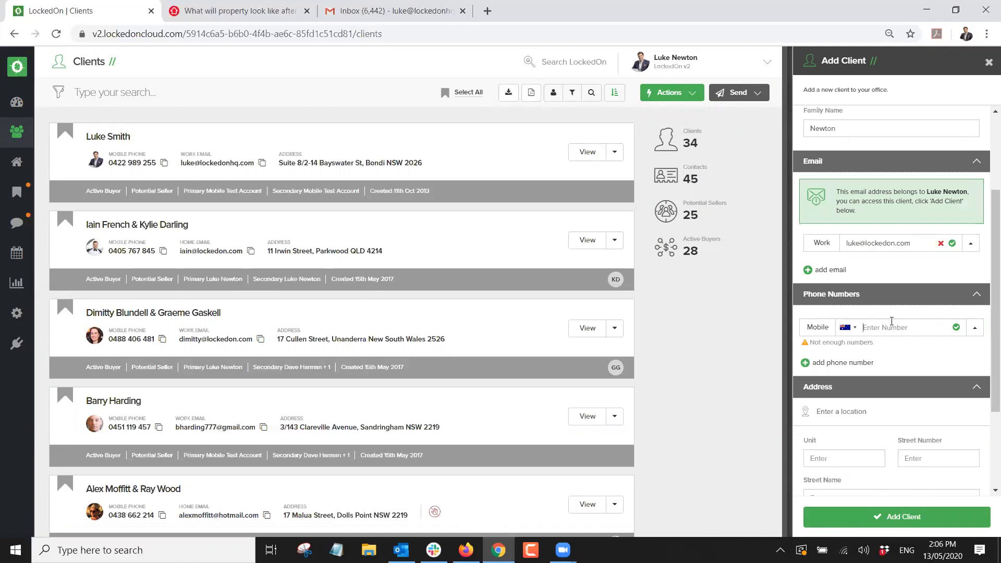
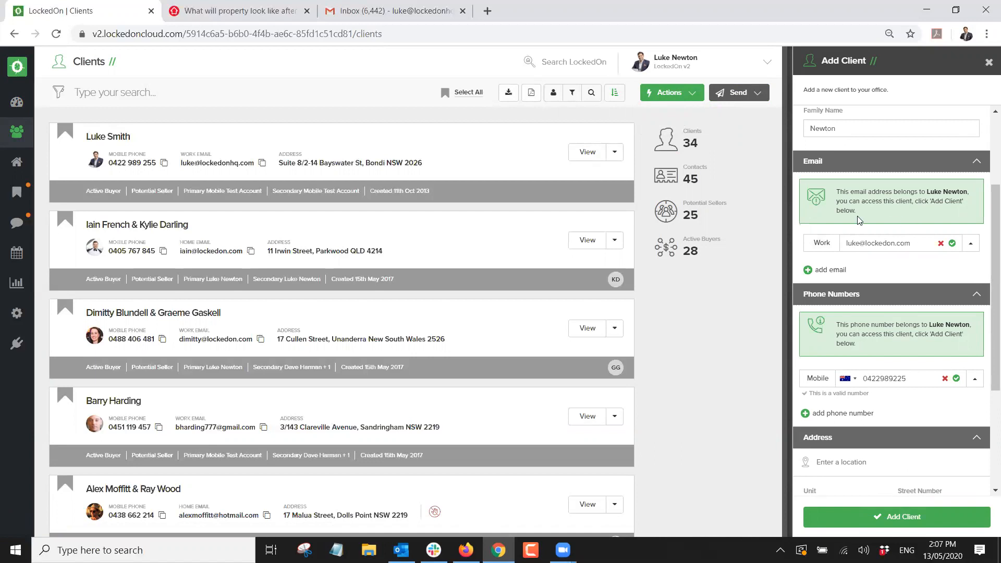
# Fill in the client's street address from the suggestions and save, opening the matching existing record.
pyautogui.scroll(-4, 890, 201)
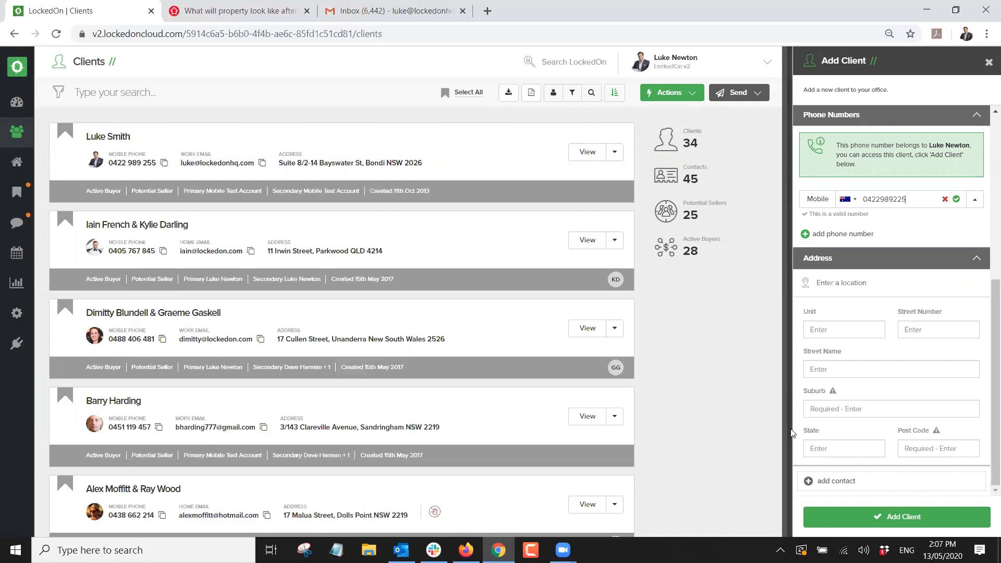
pyautogui.scroll(3, 798, 404)
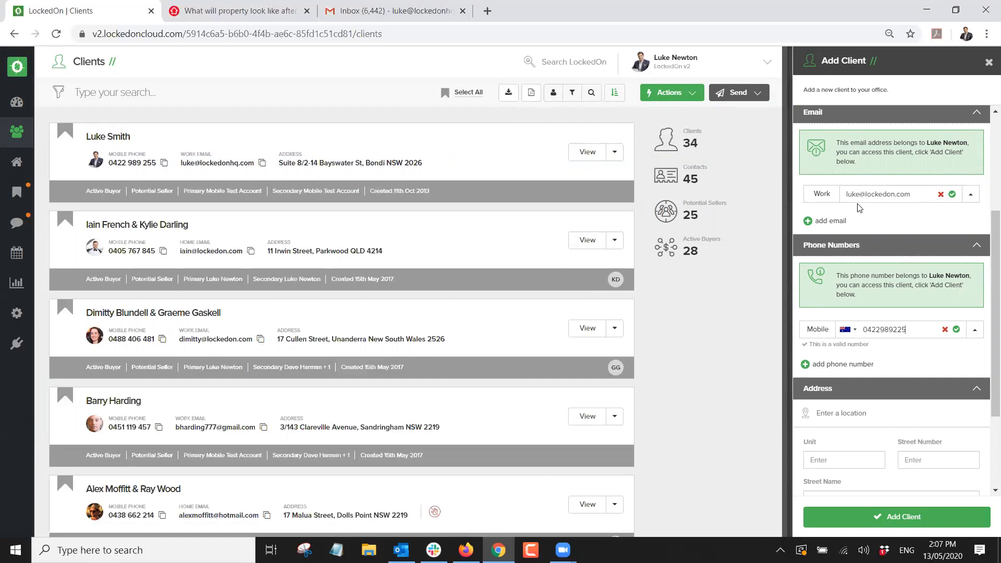
pyautogui.scroll(3, 860, 209)
pyautogui.scroll(-5, 894, 254)
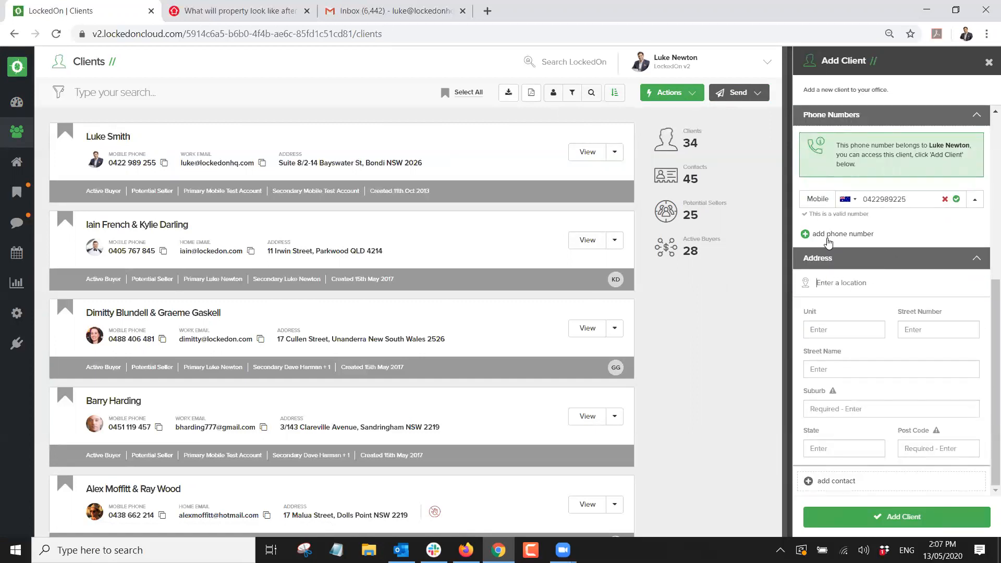
pyautogui.click(836, 281)
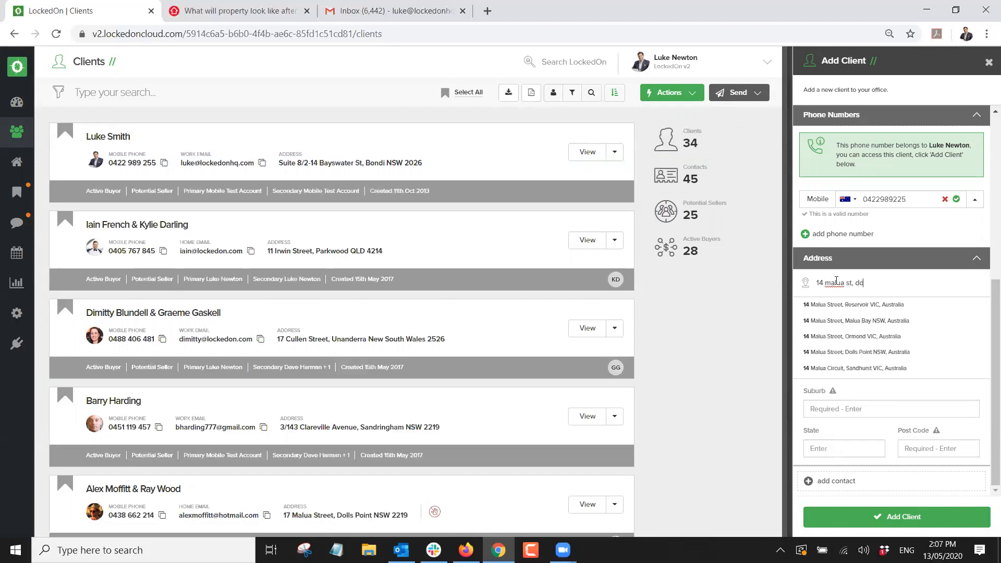
pyautogui.click(846, 305)
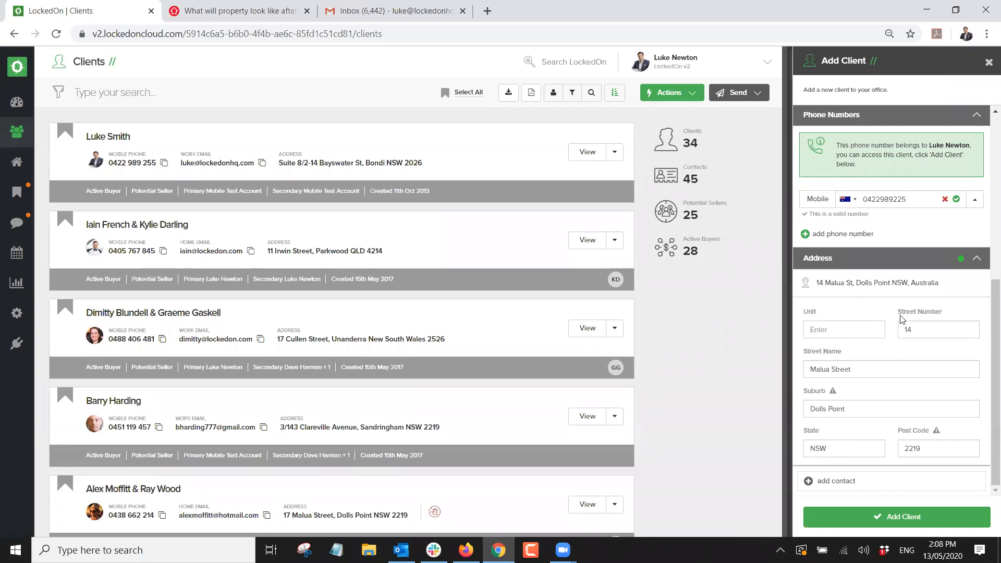
pyautogui.click(855, 411)
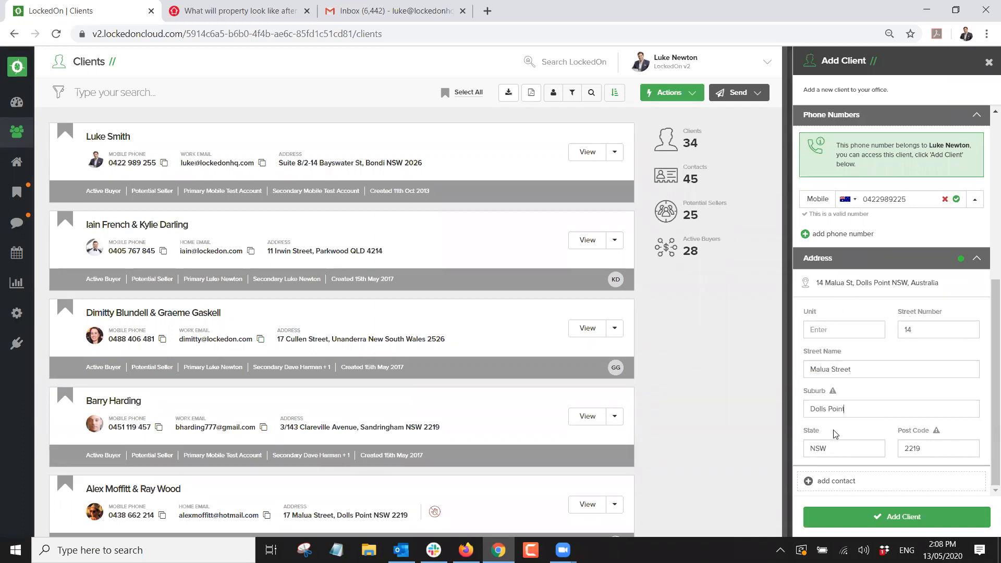
pyautogui.scroll(4, 914, 338)
pyautogui.scroll(-4, 887, 313)
pyautogui.scroll(4, 847, 204)
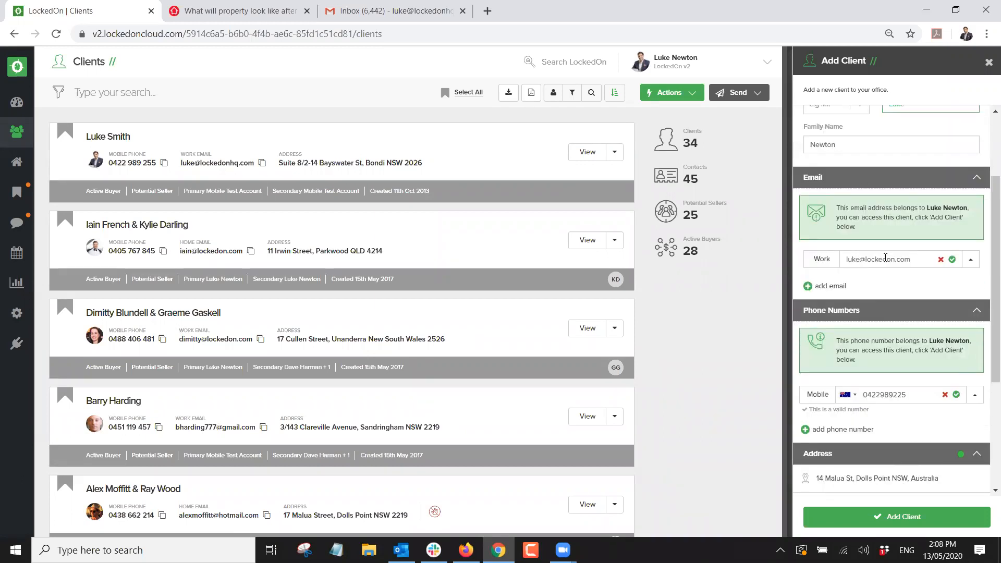
pyautogui.scroll(-3, 887, 256)
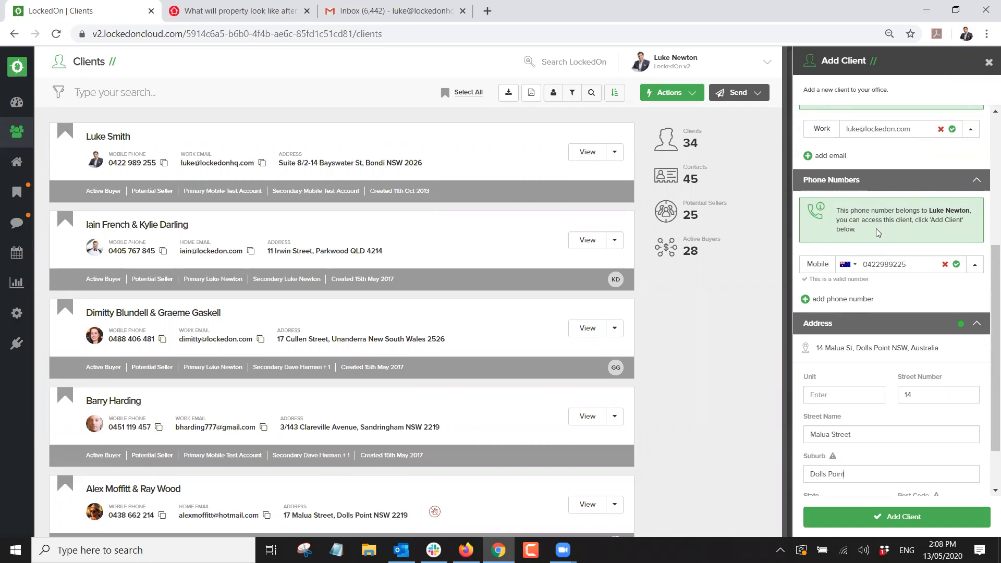
pyautogui.tripleClick(836, 218)
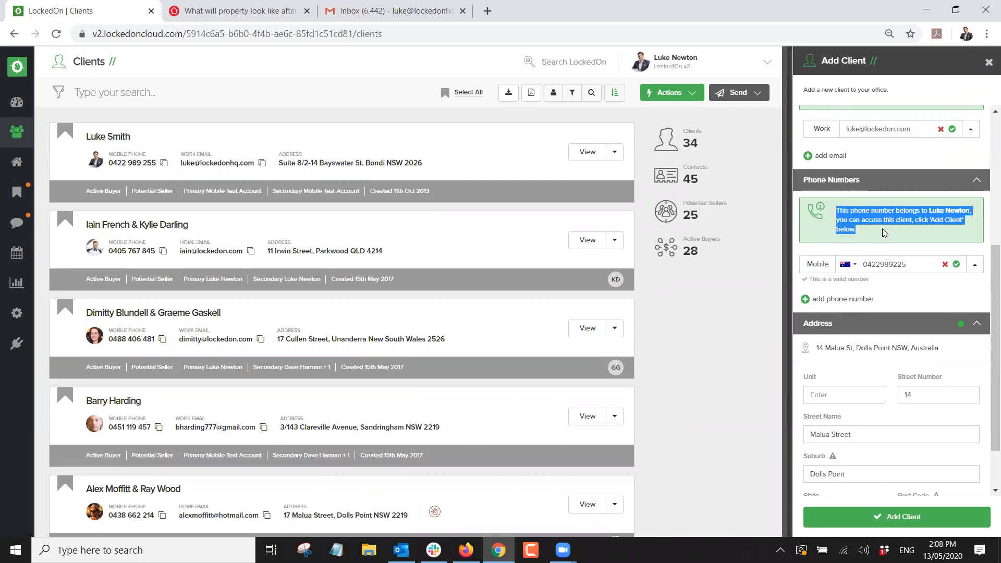
pyautogui.click(871, 517)
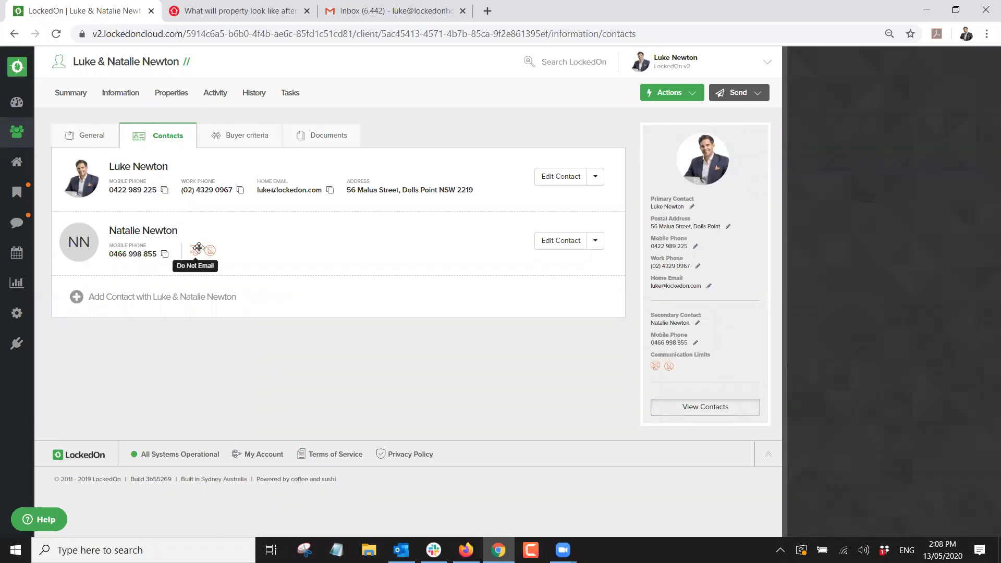
# Add a third contact to the client with just given and family name initials.
pyautogui.click(156, 301)
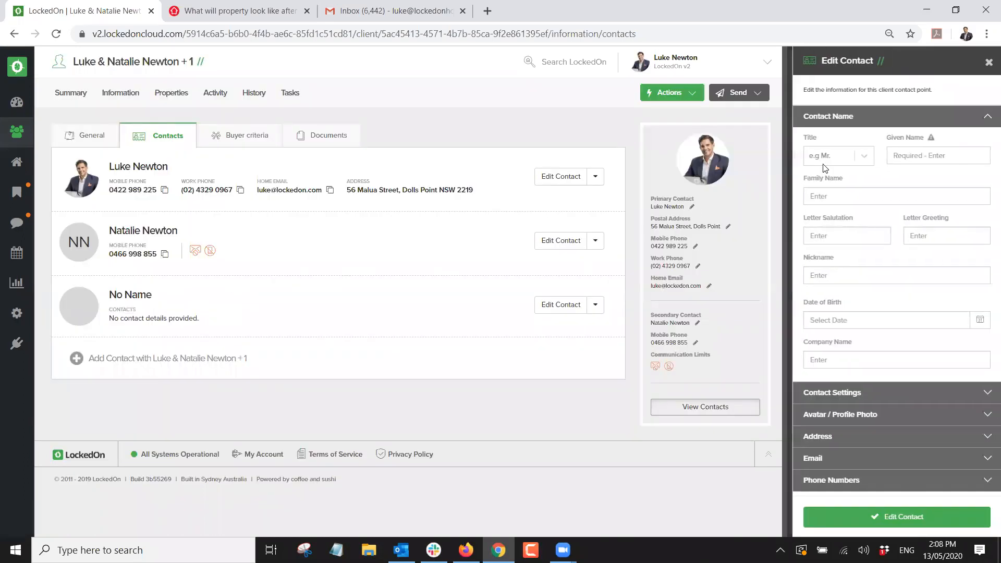
pyautogui.click(913, 157)
pyautogui.write('Austin')
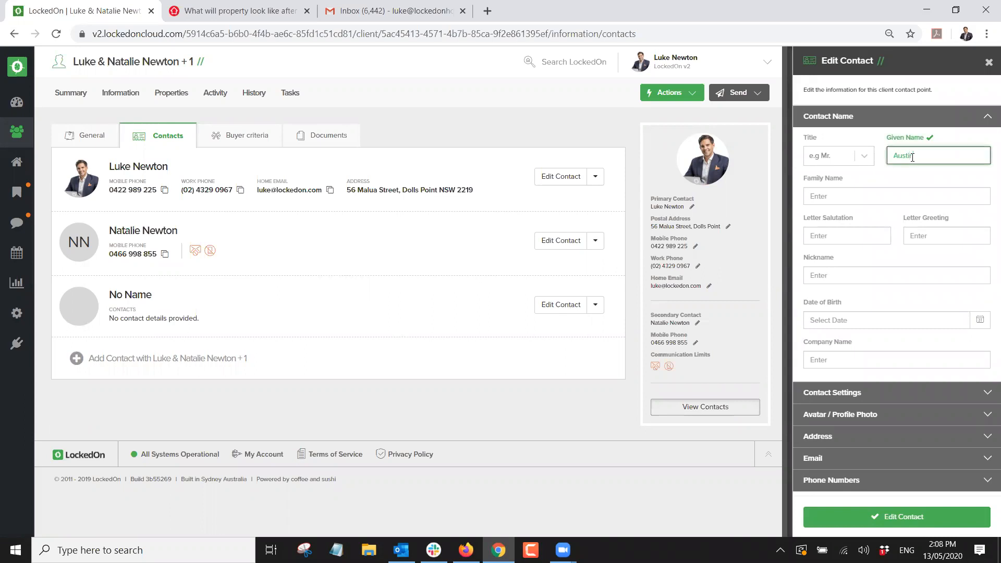
pyautogui.press('Tab')
pyautogui.write('N')
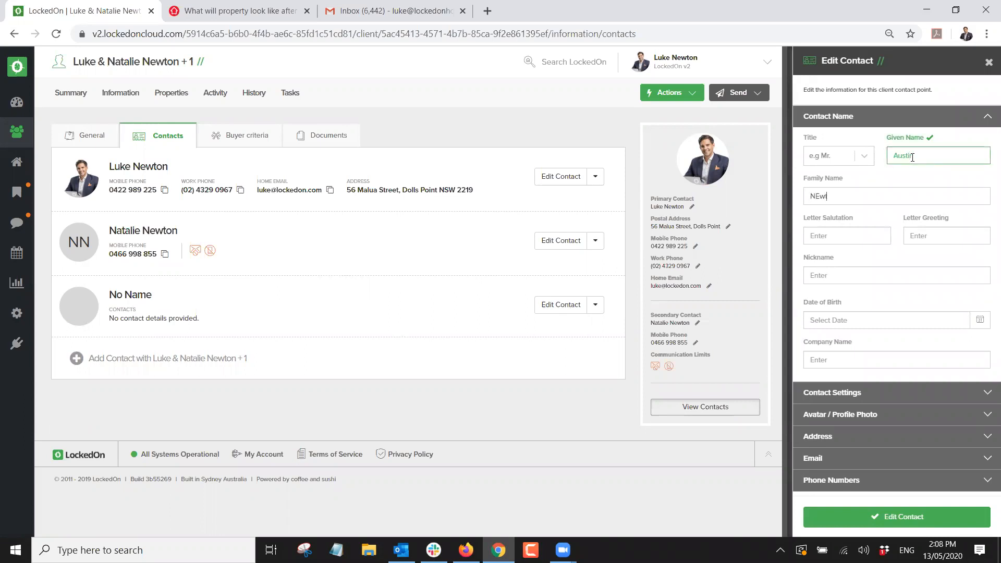
pyautogui.click(819, 195)
pyautogui.click(888, 521)
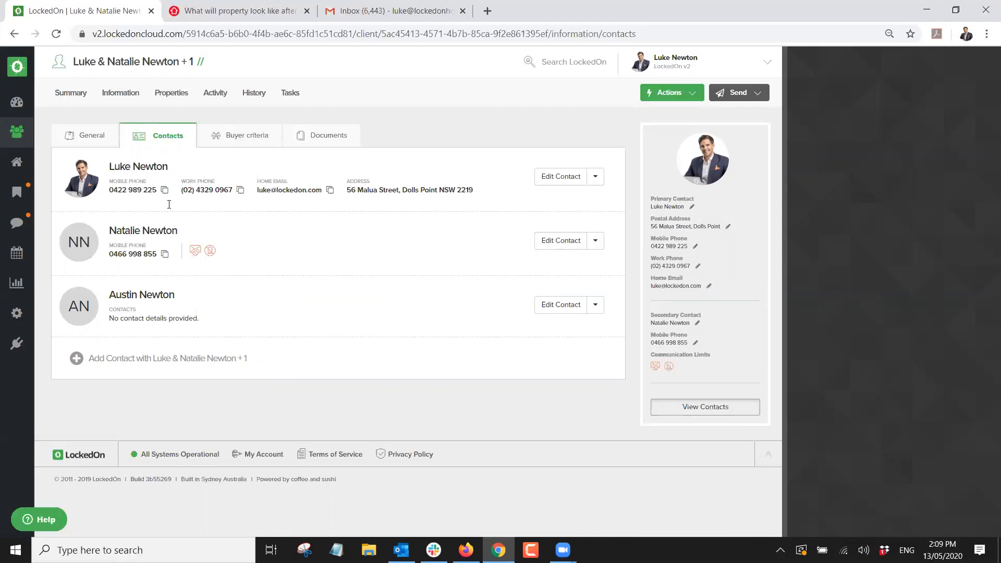
pyautogui.click(552, 243)
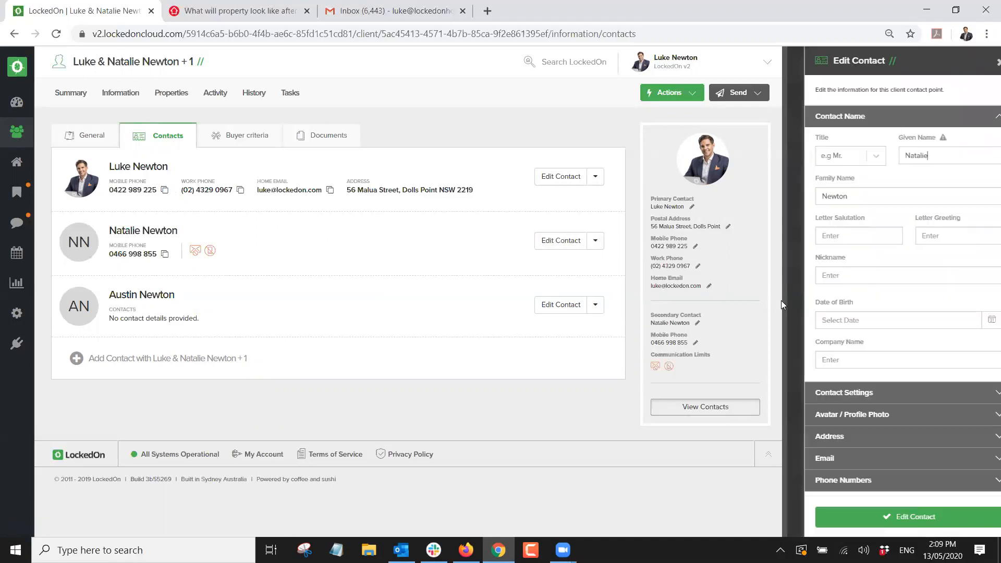
# Turn off Do Not SMS and Do Not Email for the second contact and save.
pyautogui.click(847, 394)
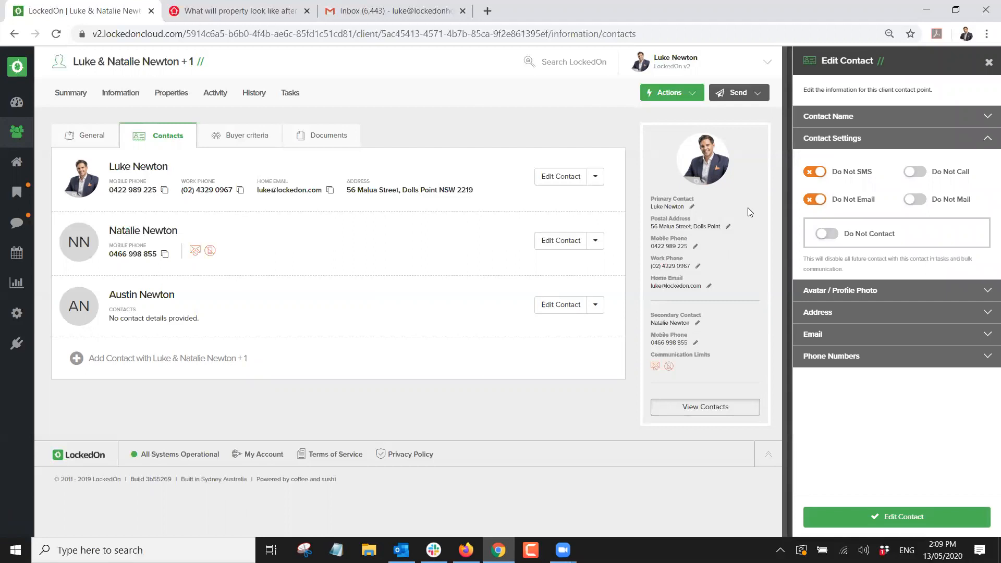
pyautogui.click(816, 172)
pyautogui.click(815, 200)
pyautogui.click(866, 516)
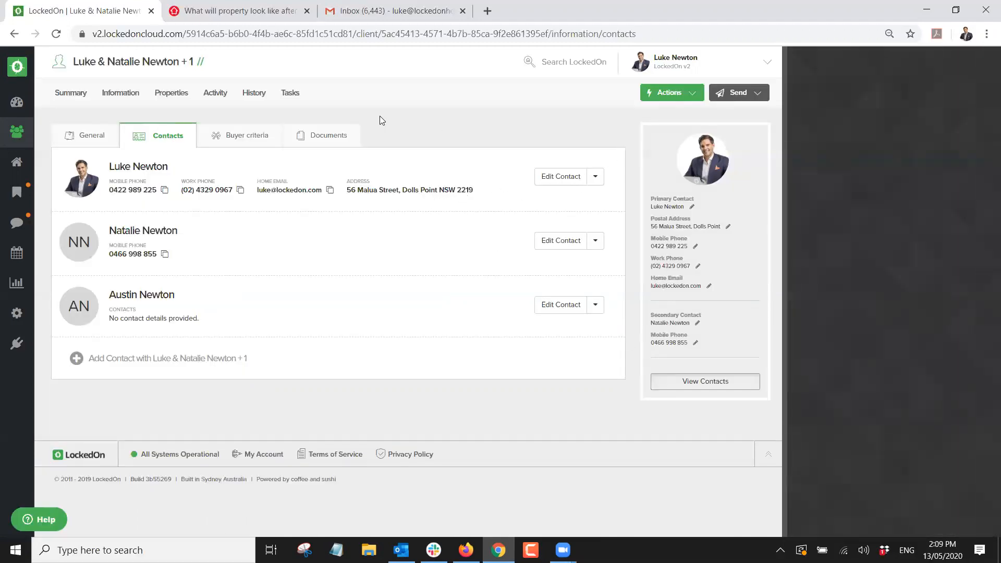
# Start an SMS to the client and expand its list of individual recipients.
pyautogui.click(736, 94)
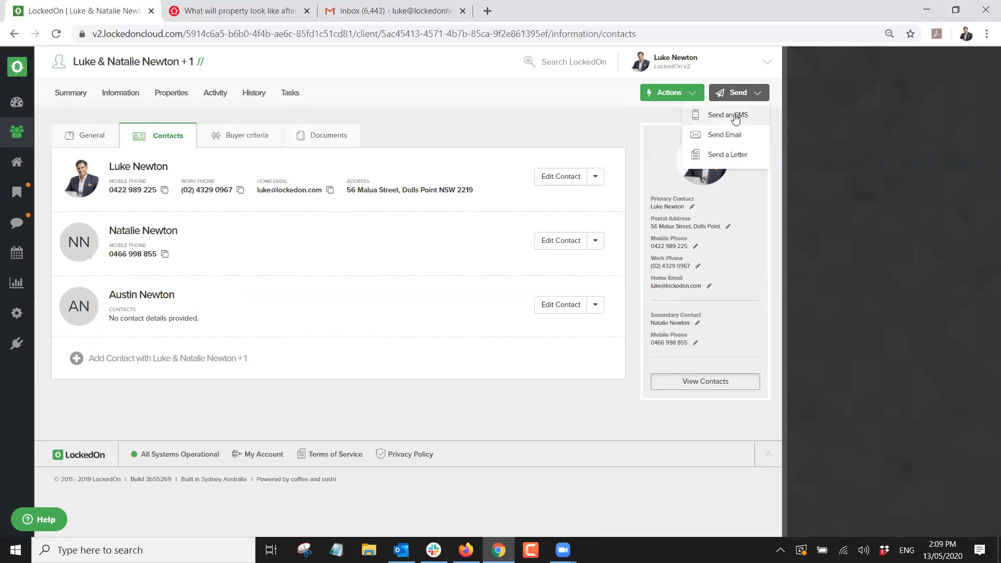
pyautogui.click(735, 115)
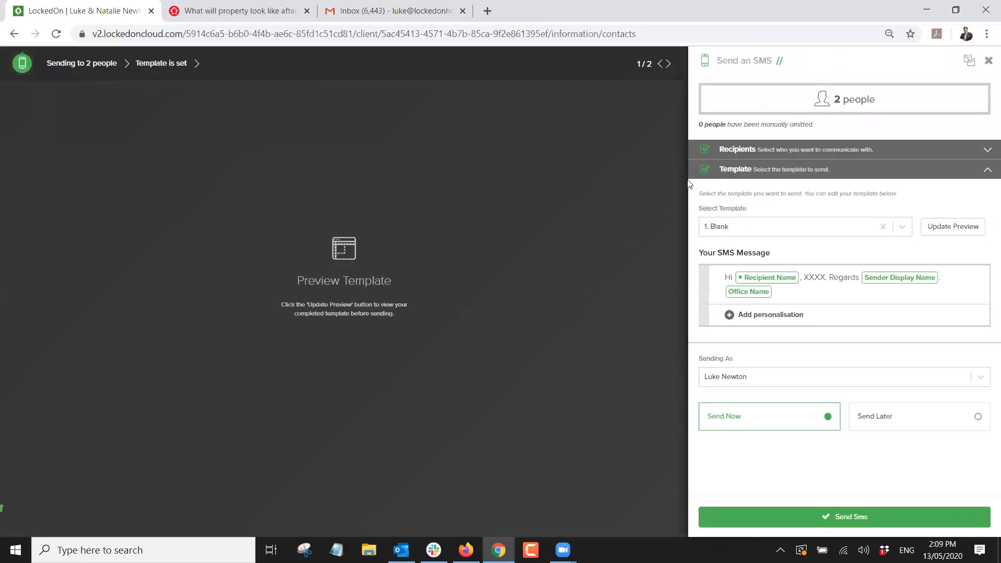
pyautogui.click(719, 151)
pyautogui.click(661, 128)
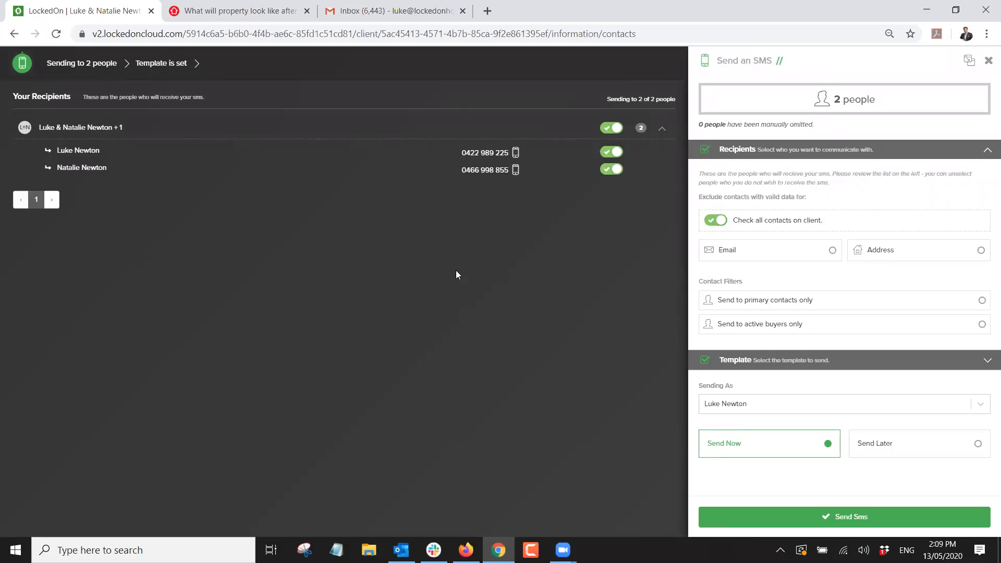
# Toggle both mobile contacts off and back on as recipients, then close the SMS unsent.
pyautogui.click(611, 168)
pyautogui.click(611, 152)
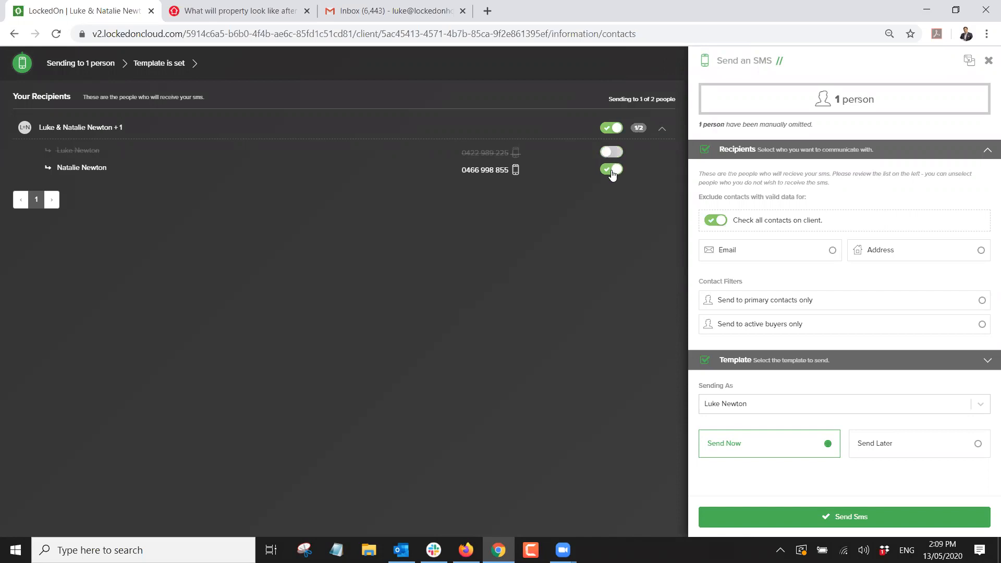
pyautogui.click(612, 152)
pyautogui.click(612, 169)
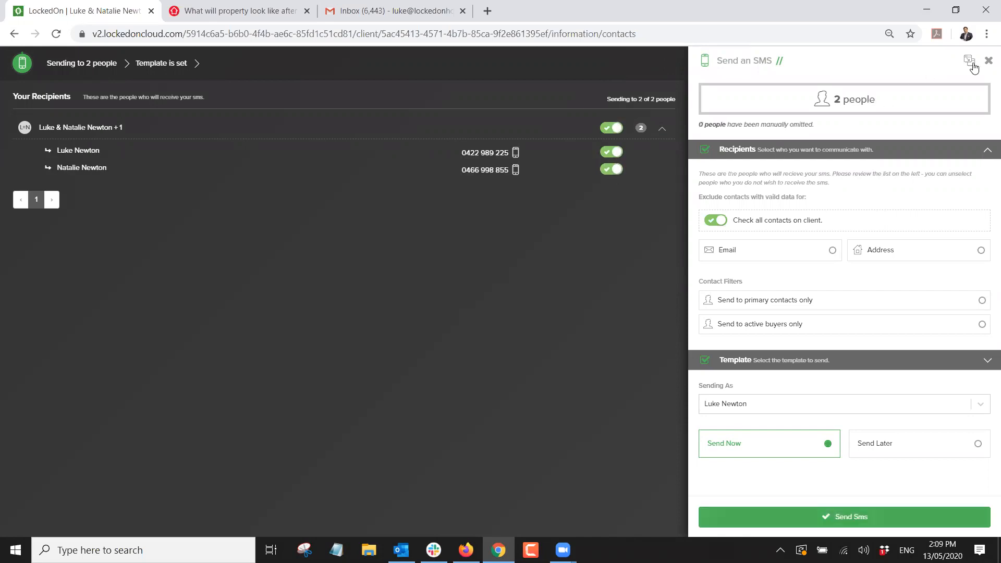
pyautogui.click(988, 63)
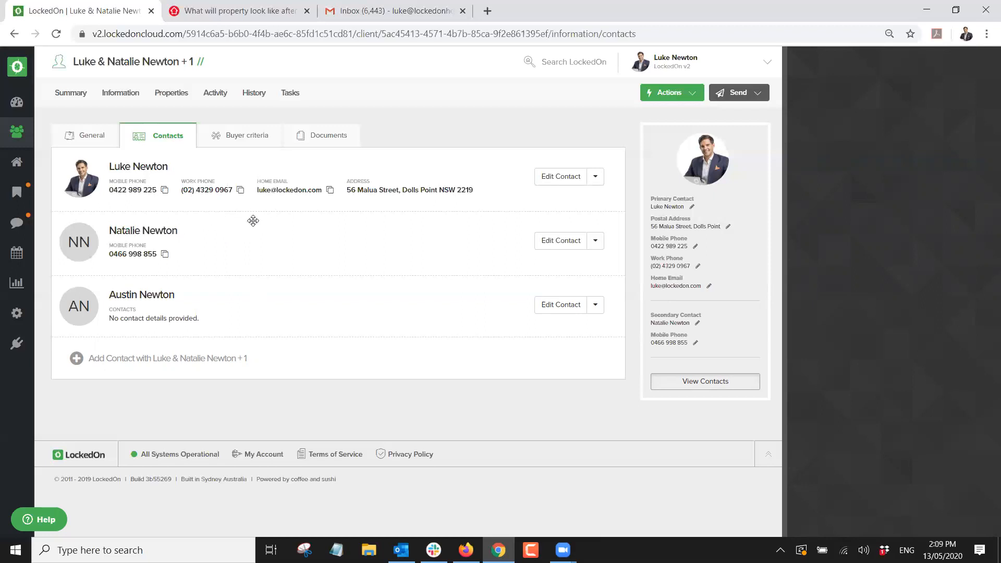
# Mark the secondary contact Do Not SMS and Do Not Call, then remove the detail-less third contact.
pyautogui.click(561, 242)
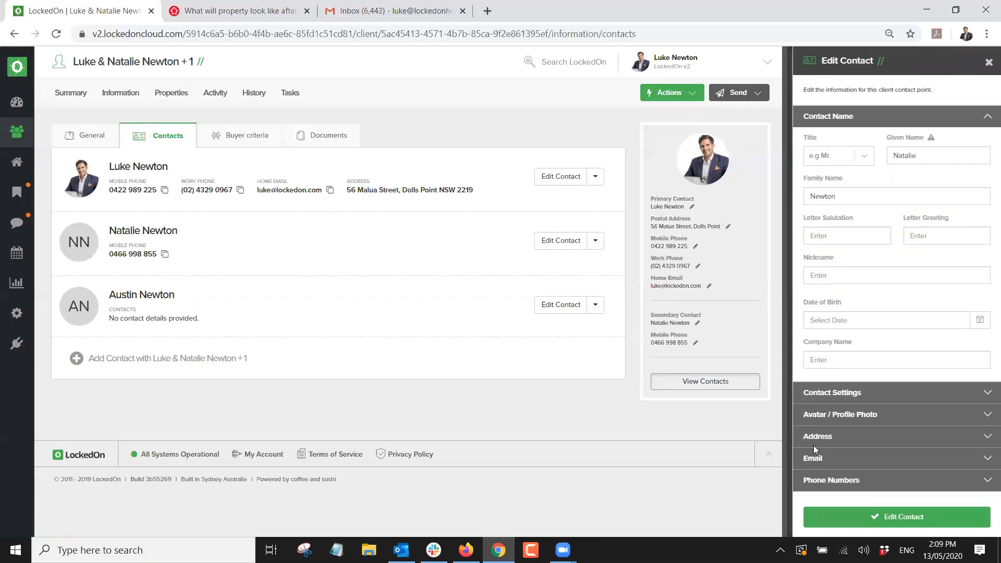
pyautogui.click(815, 449)
pyautogui.click(833, 139)
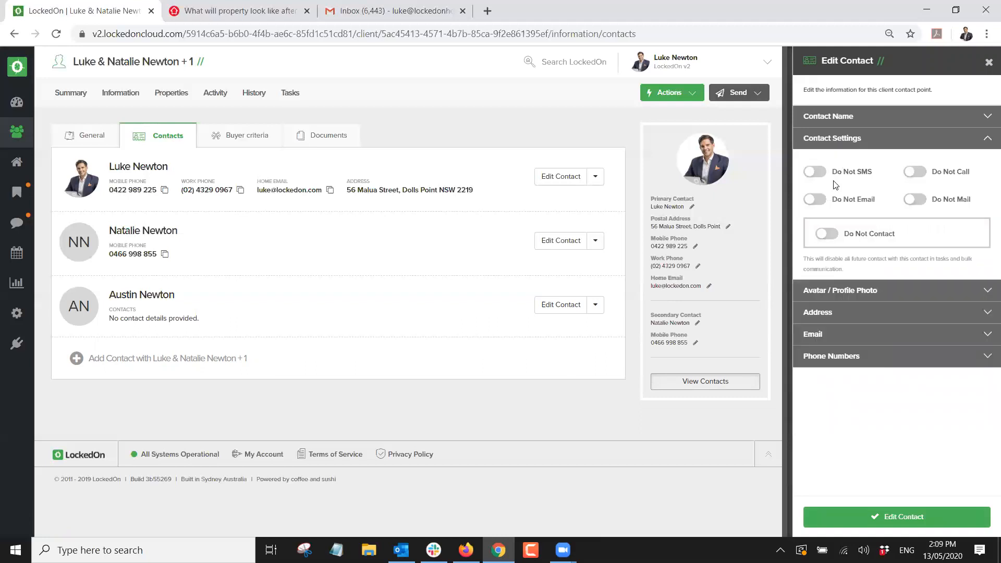
pyautogui.click(817, 173)
pyautogui.click(913, 171)
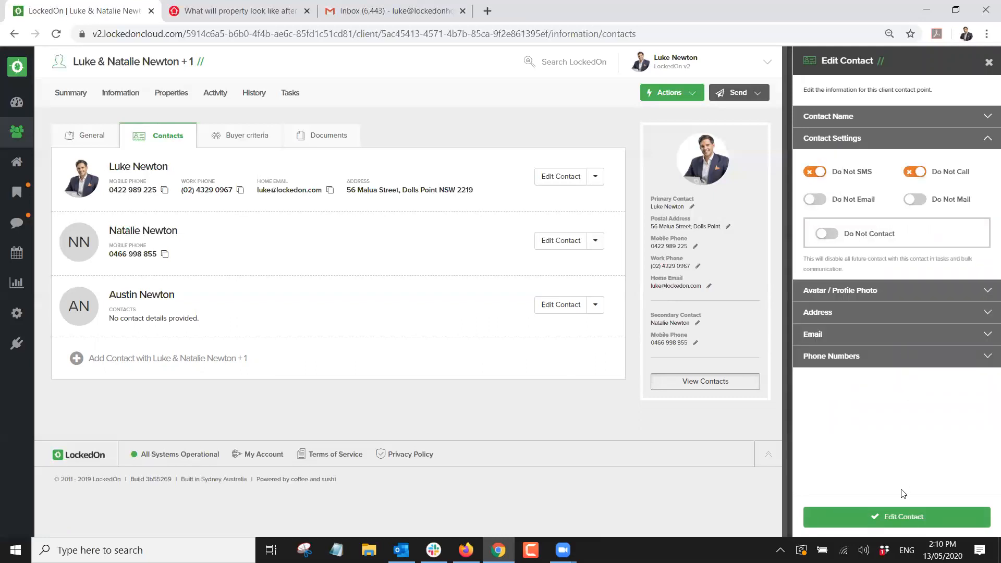
pyautogui.click(896, 525)
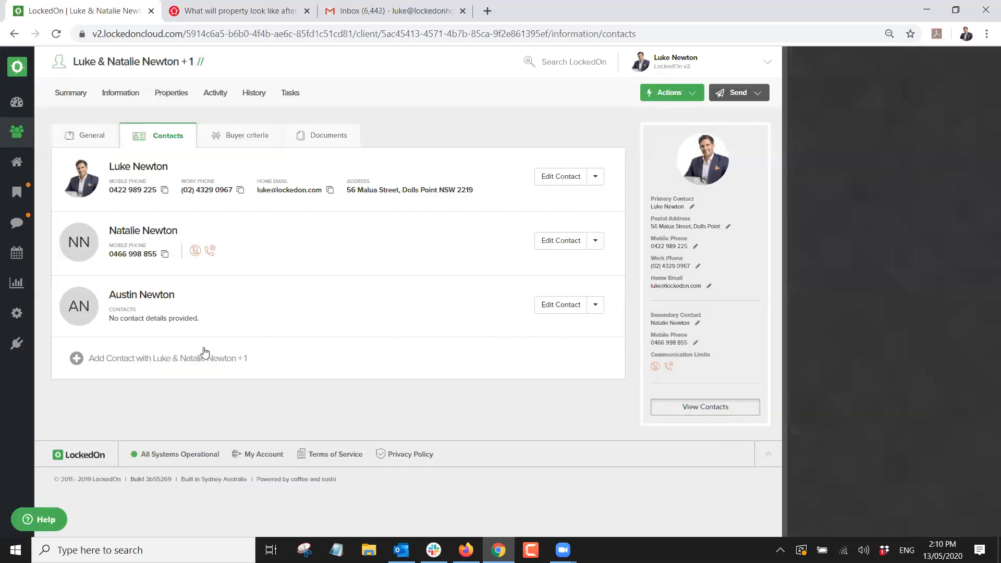
pyautogui.click(596, 307)
pyautogui.click(543, 401)
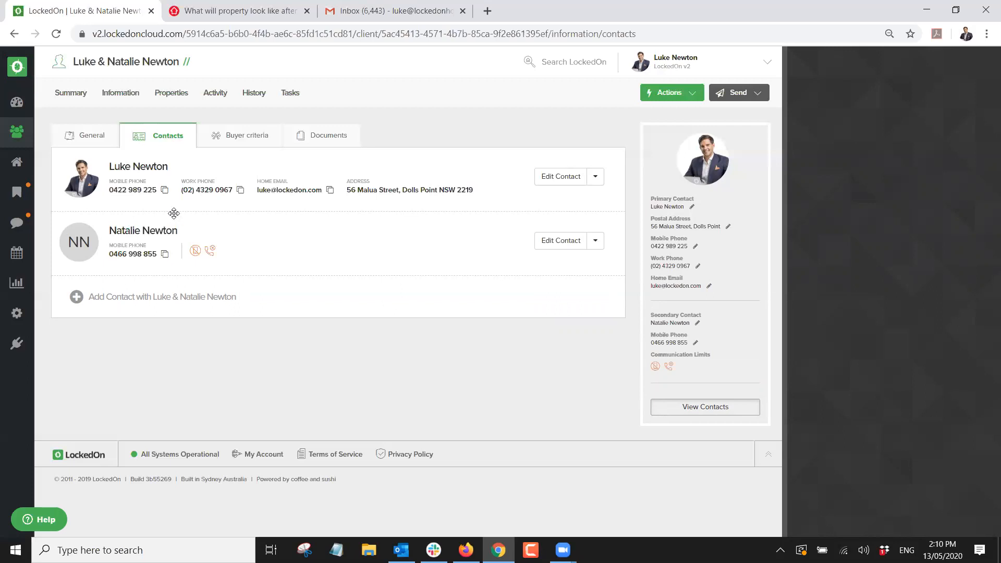
# Go to the Dashboard, then Enquiries to see the Dolls Point price enquiry.
pyautogui.click(17, 103)
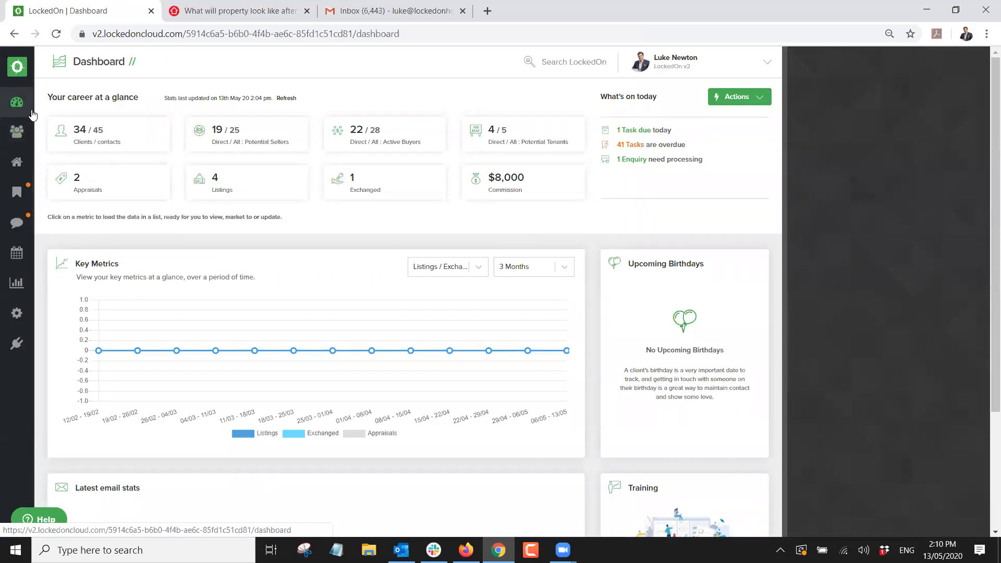
pyautogui.click(16, 223)
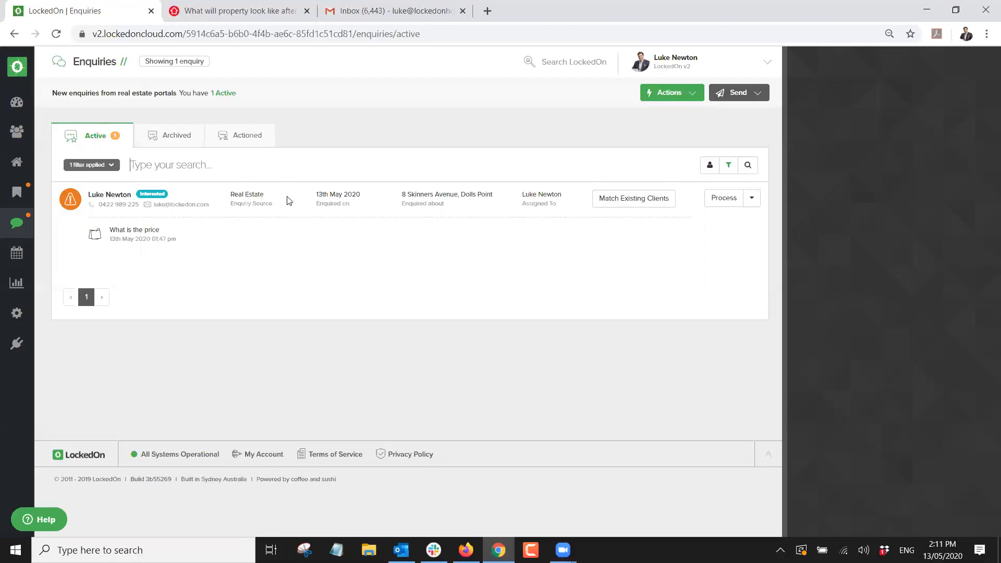
# Match the portal enquiry to an existing client and confirm Process Enquiry.
pyautogui.click(636, 208)
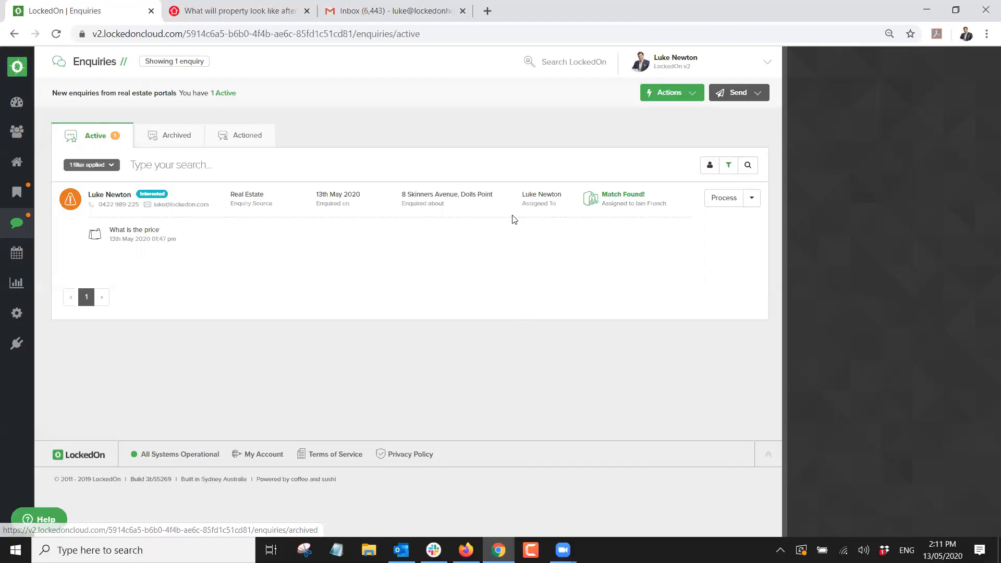
pyautogui.click(714, 201)
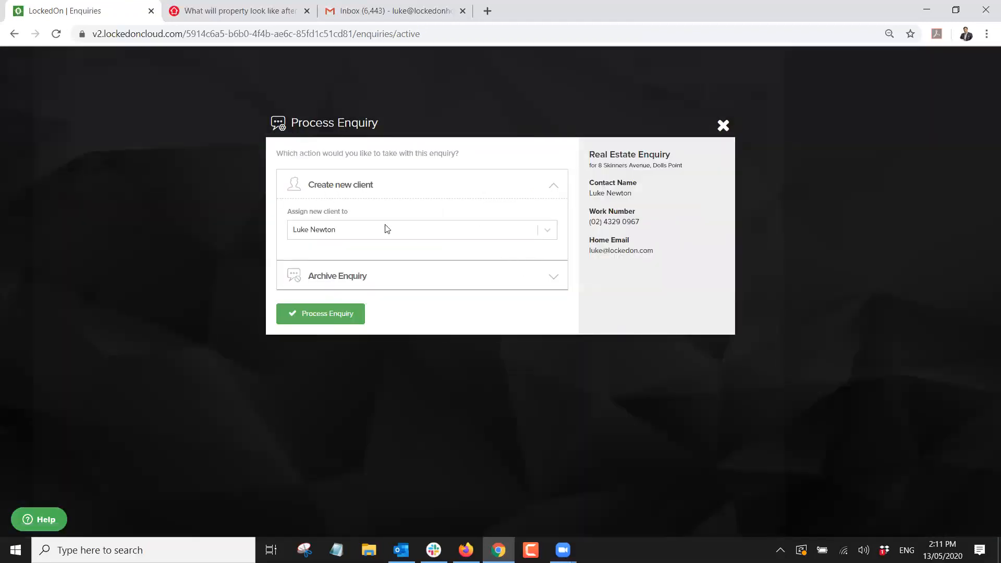
pyautogui.click(331, 313)
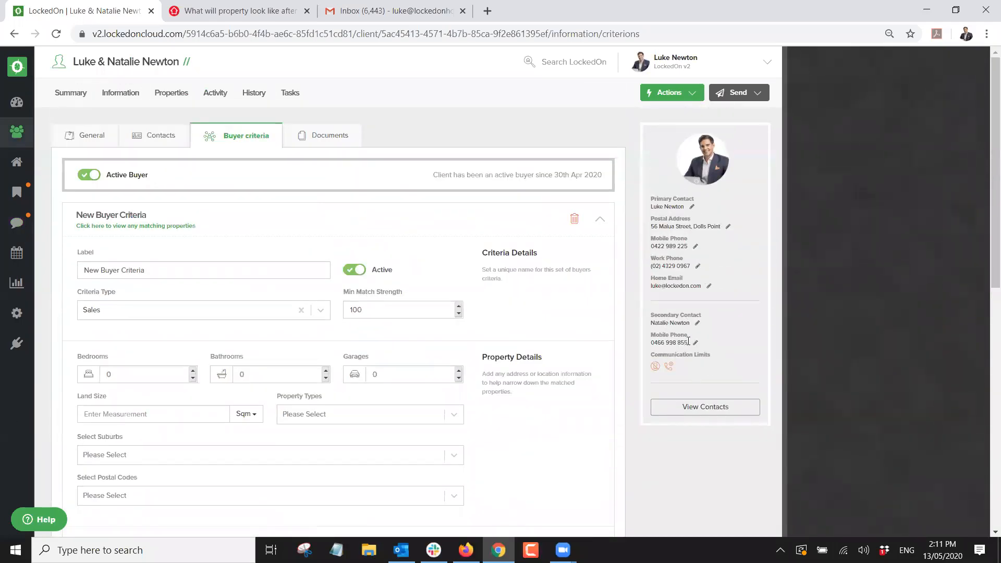
# Review the client's Activity and Summary, checking the automatic enquiry email and SMS entries, then view Contacts.
pyautogui.click(216, 94)
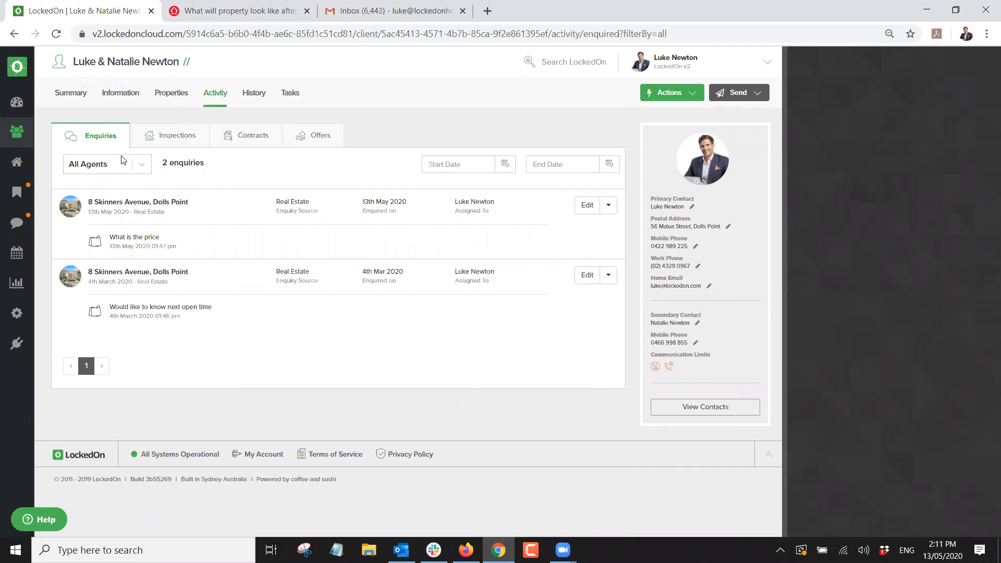
pyautogui.click(72, 94)
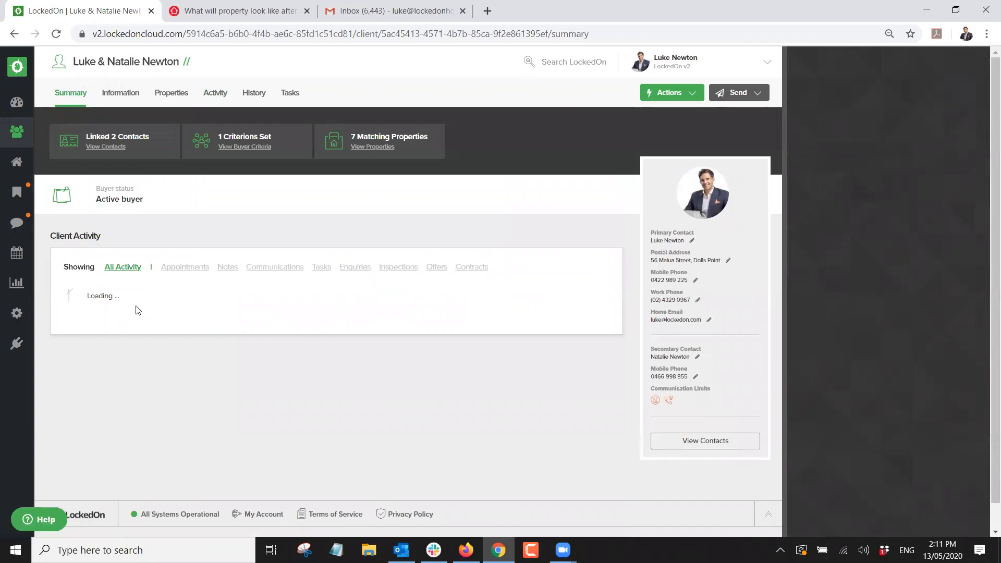
pyautogui.scroll(-1, 147, 326)
pyautogui.moveTo(208, 458); pyautogui.dragTo(86, 420)
pyautogui.moveTo(192, 403); pyautogui.dragTo(95, 350)
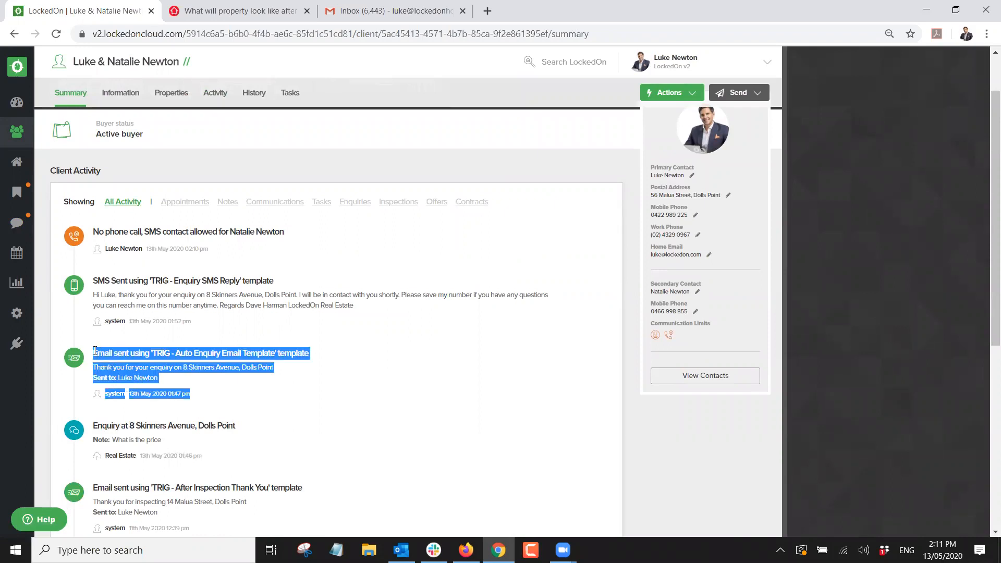
pyautogui.click(203, 345)
pyautogui.moveTo(191, 319); pyautogui.dragTo(206, 293)
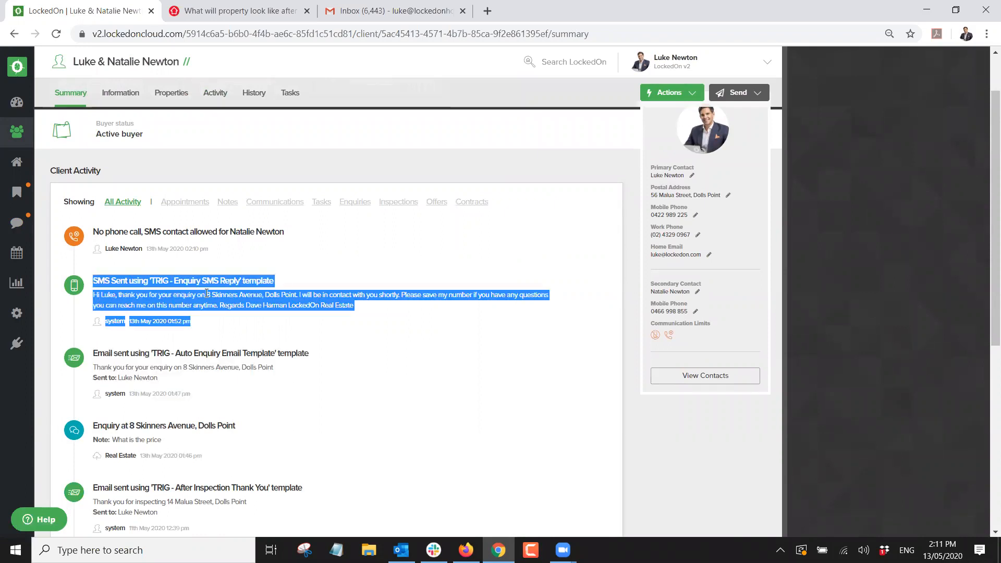
pyautogui.click(207, 293)
pyautogui.scroll(1, 208, 293)
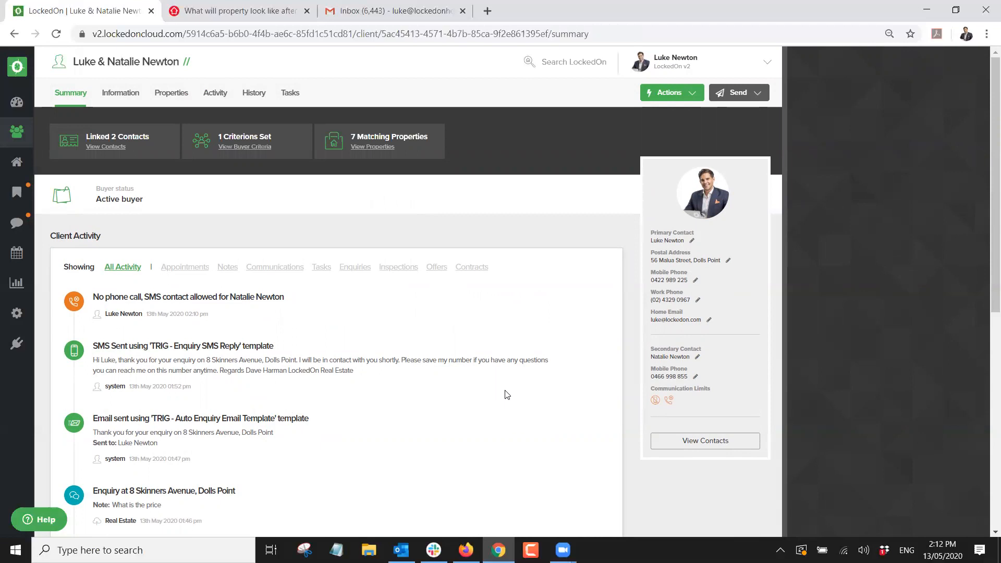
pyautogui.click(679, 444)
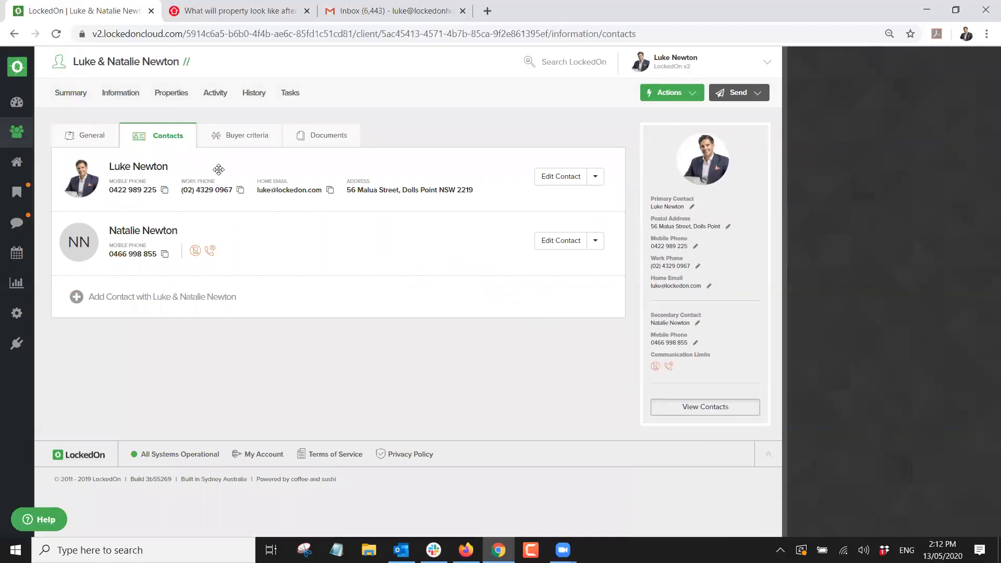
pyautogui.click(557, 179)
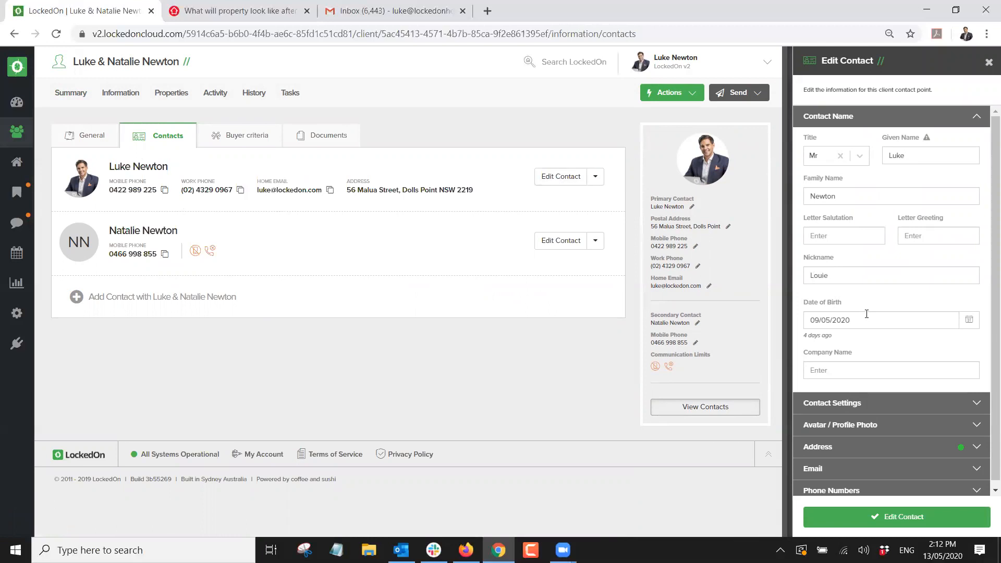
pyautogui.click(885, 324)
pyautogui.click(866, 342)
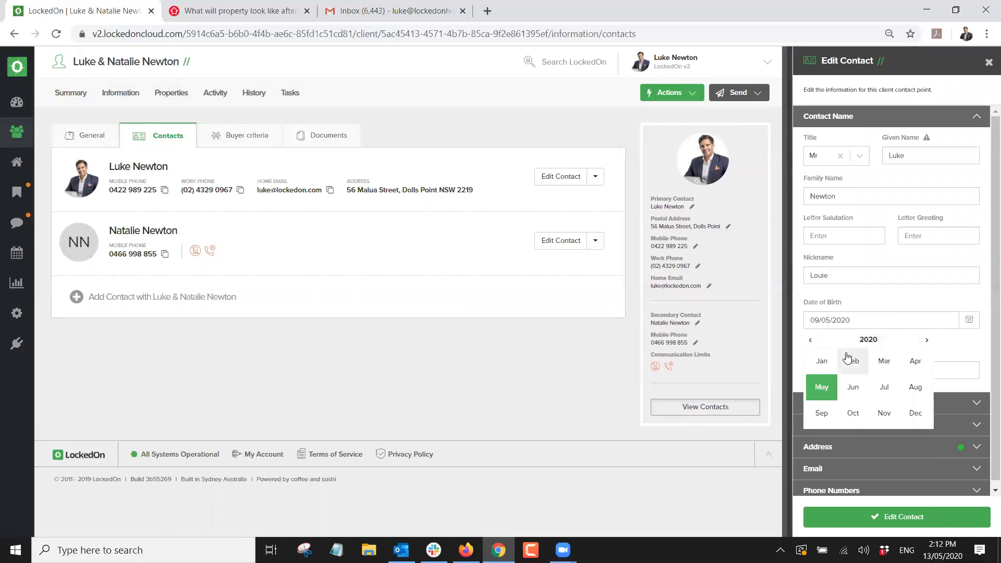
pyautogui.click(842, 342)
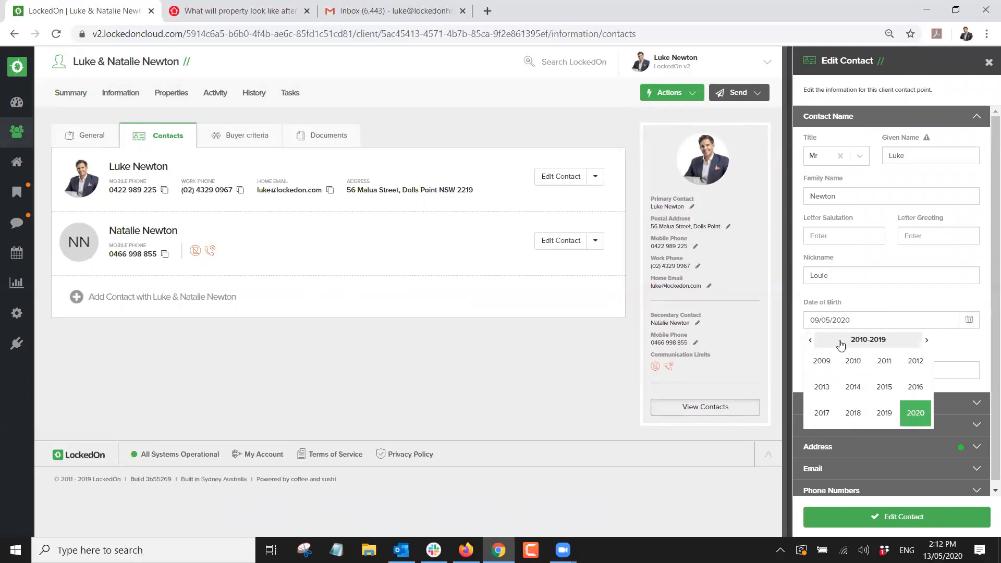
pyautogui.click(811, 342)
pyautogui.click(811, 340)
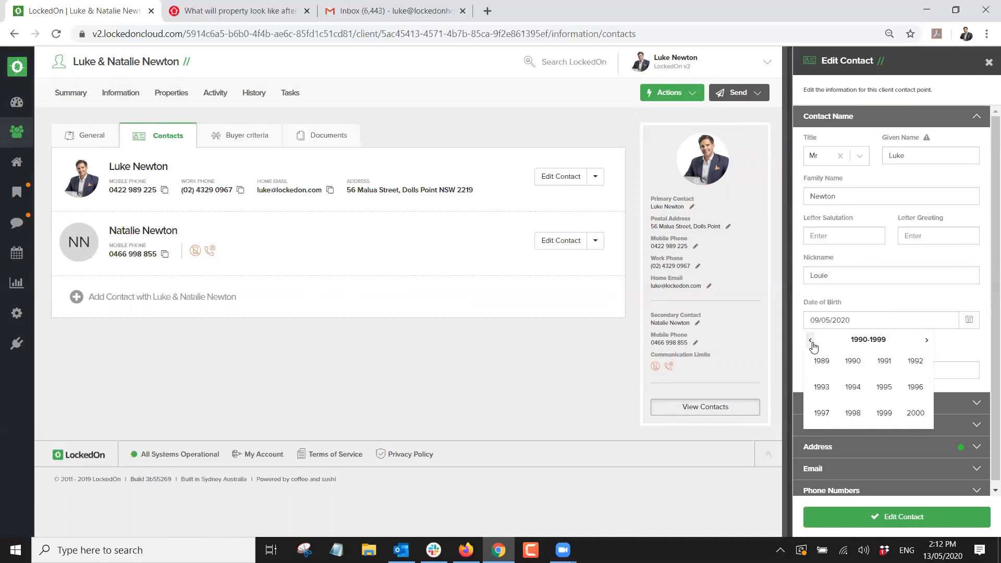
pyautogui.click(811, 340)
pyautogui.click(858, 388)
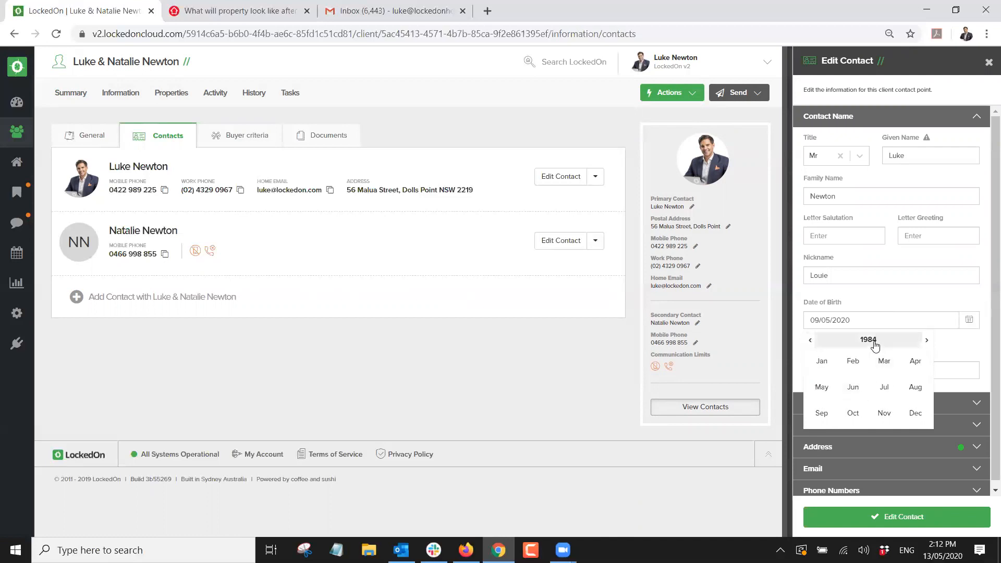
pyautogui.click(822, 414)
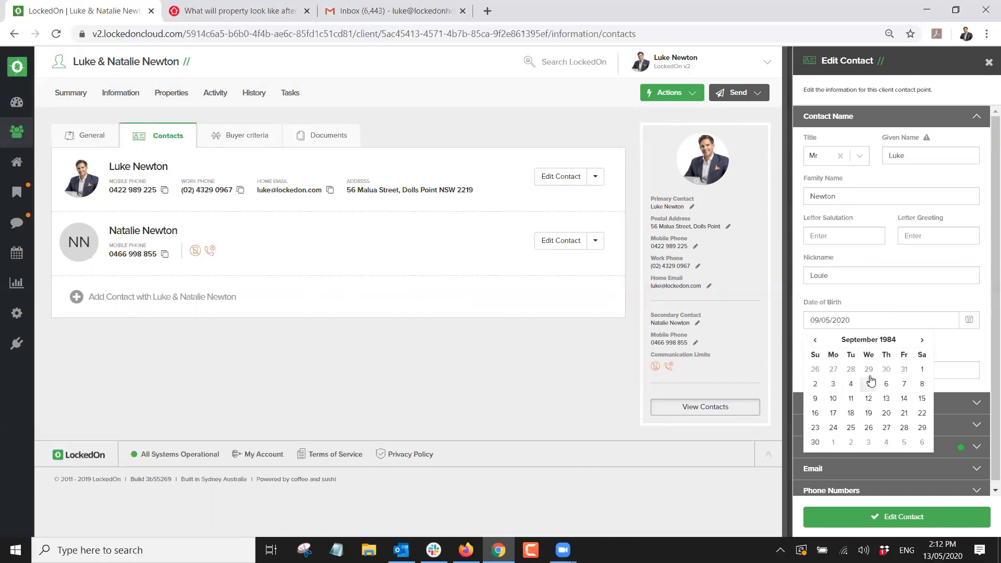
pyautogui.click(851, 398)
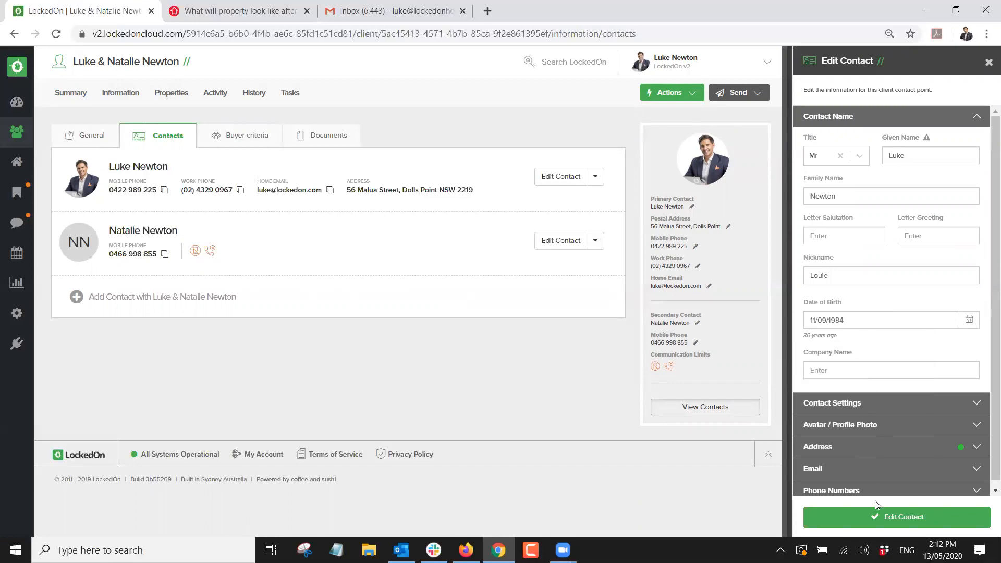
pyautogui.click(878, 518)
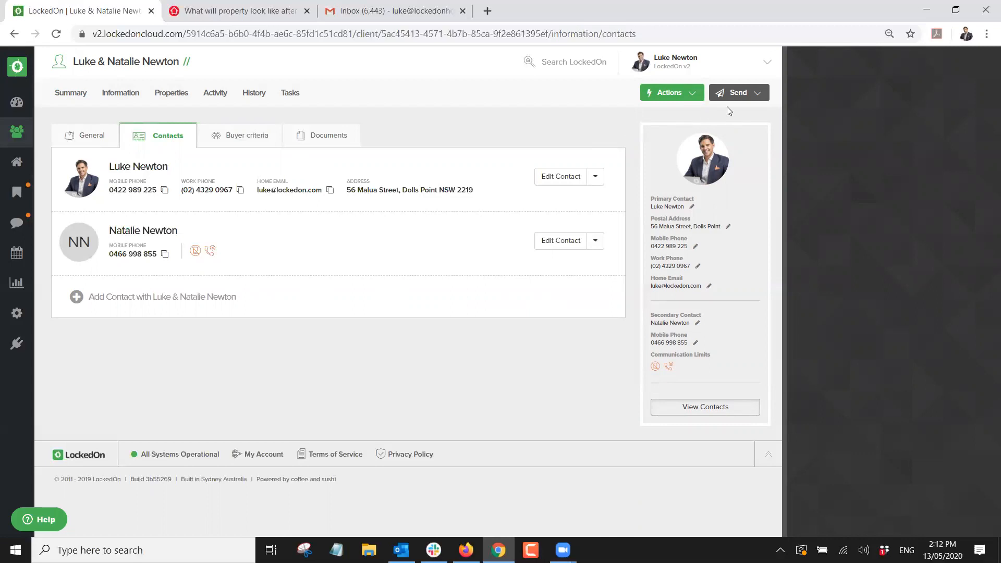
pyautogui.click(756, 97)
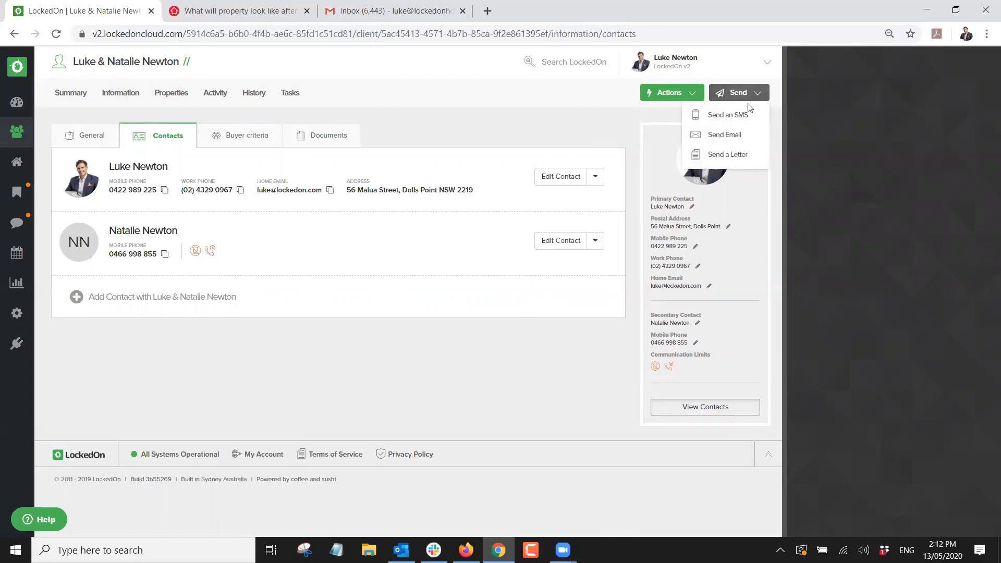
pyautogui.click(728, 135)
pyautogui.click(735, 228)
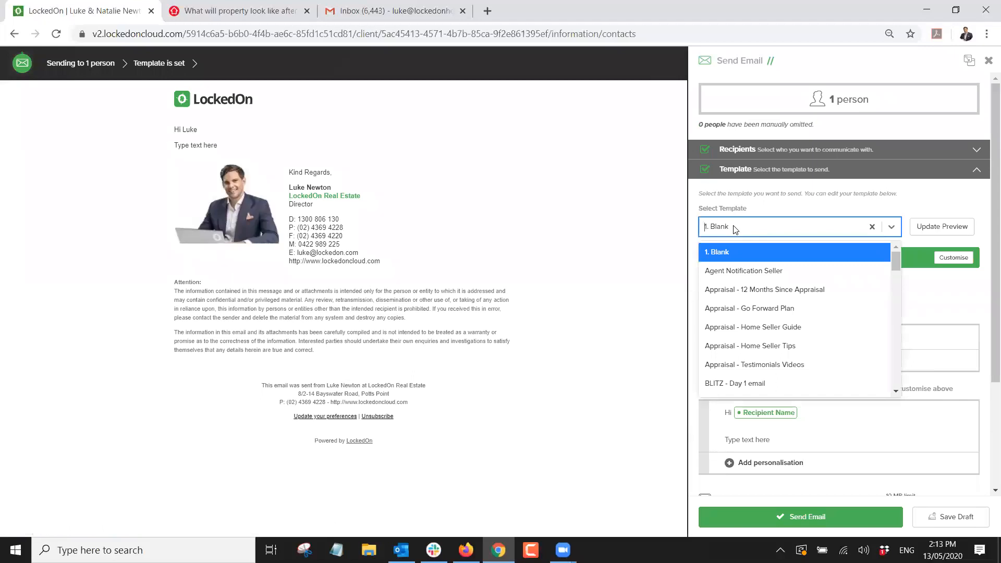
pyautogui.write('trig')
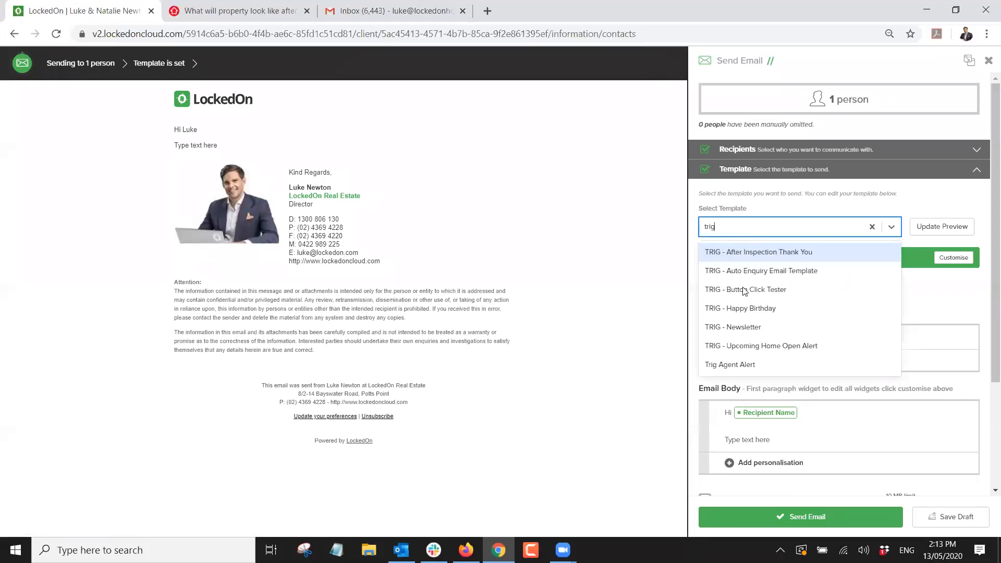
pyautogui.click(743, 306)
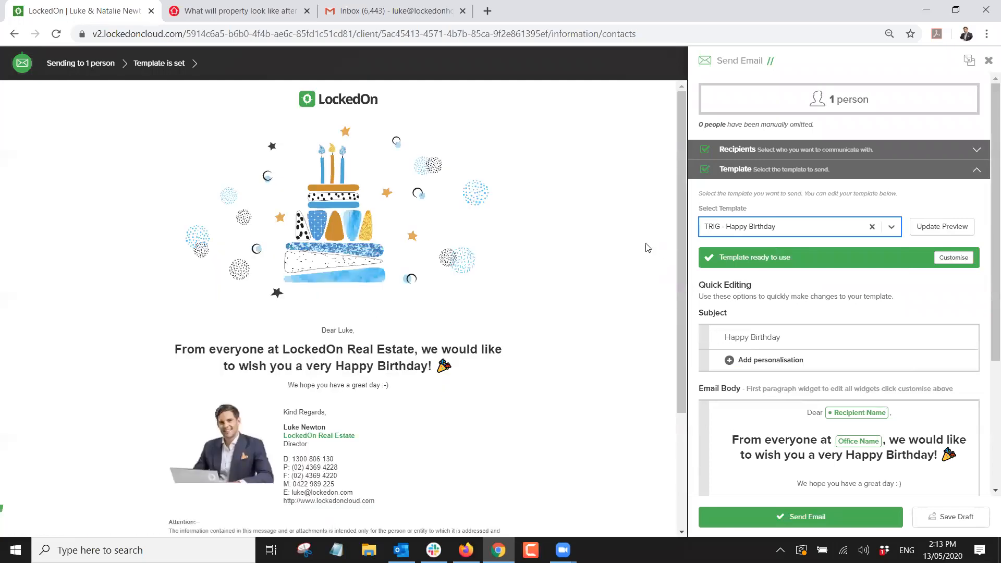
pyautogui.scroll(-2, 647, 247)
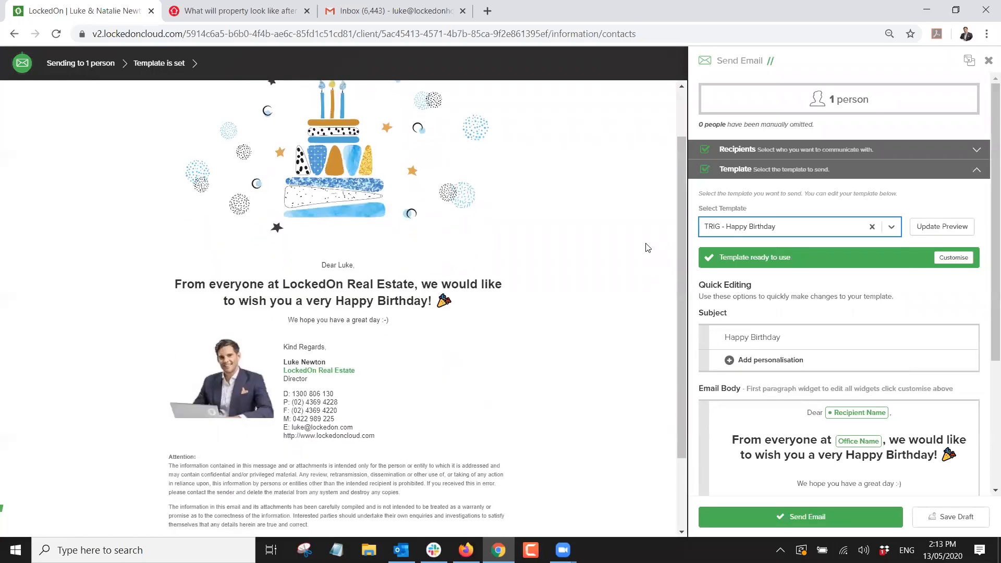
pyautogui.scroll(-2, 647, 247)
pyautogui.scroll(4, 647, 246)
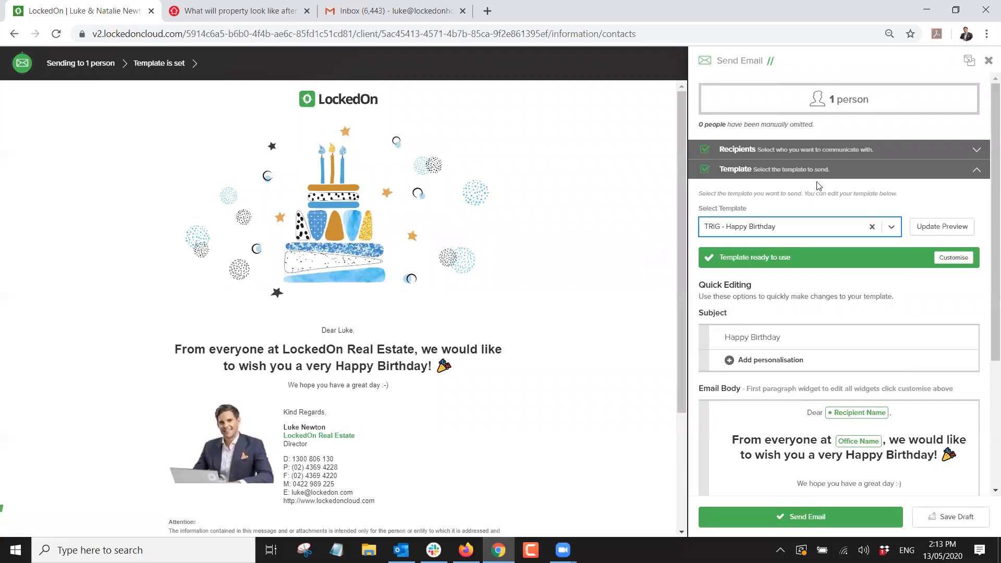
pyautogui.click(988, 61)
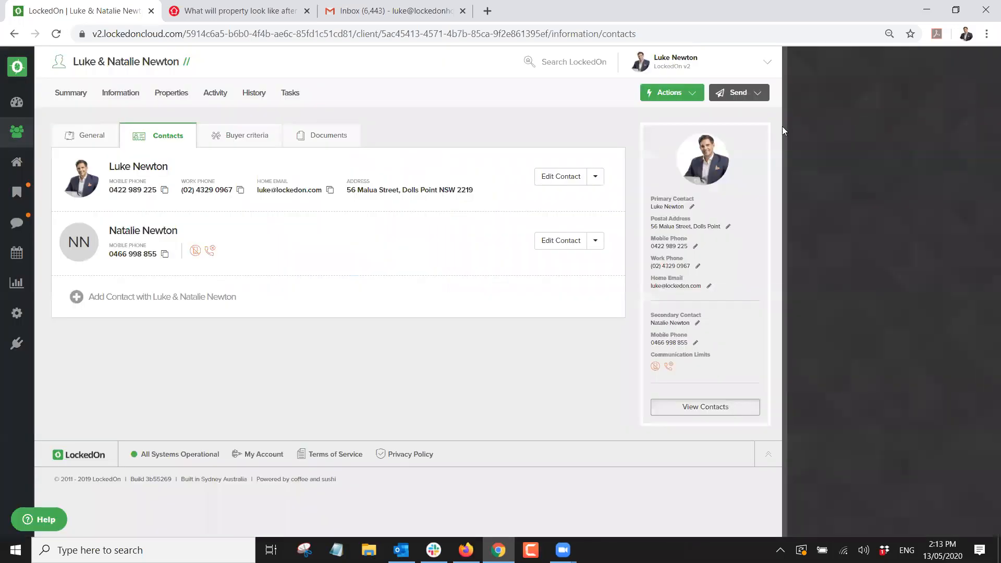
pyautogui.click(745, 96)
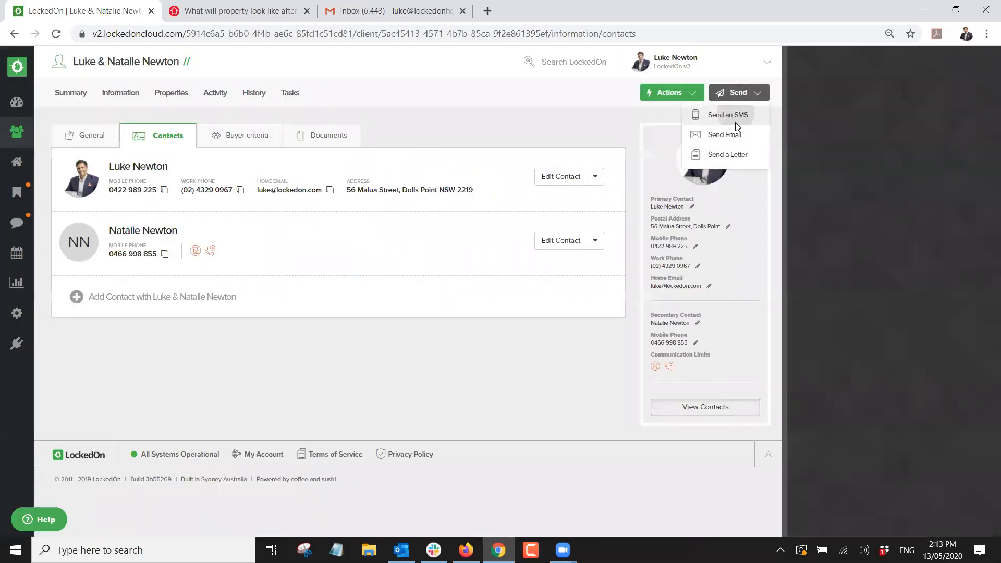
pyautogui.click(738, 130)
pyautogui.click(738, 226)
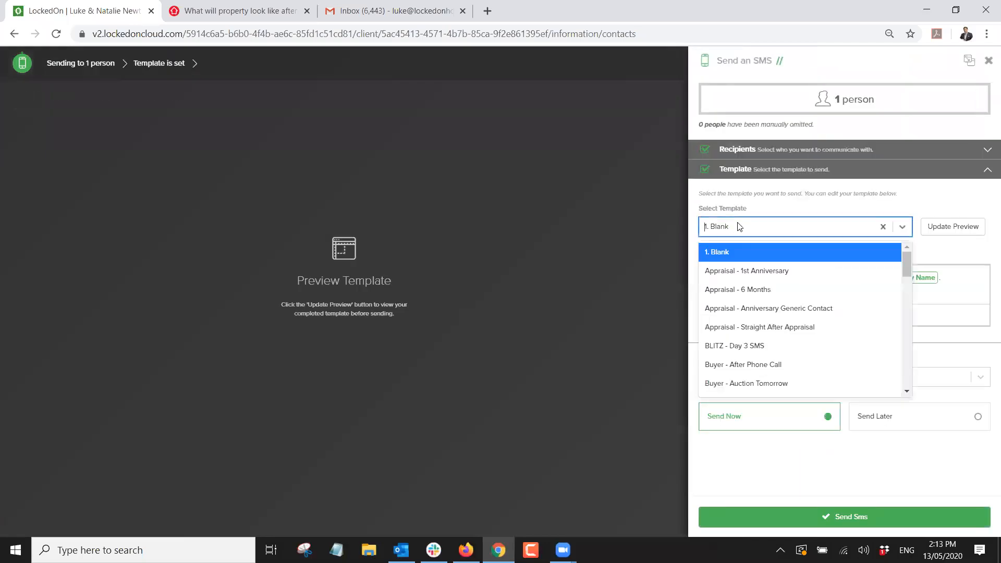
pyautogui.write('tri')
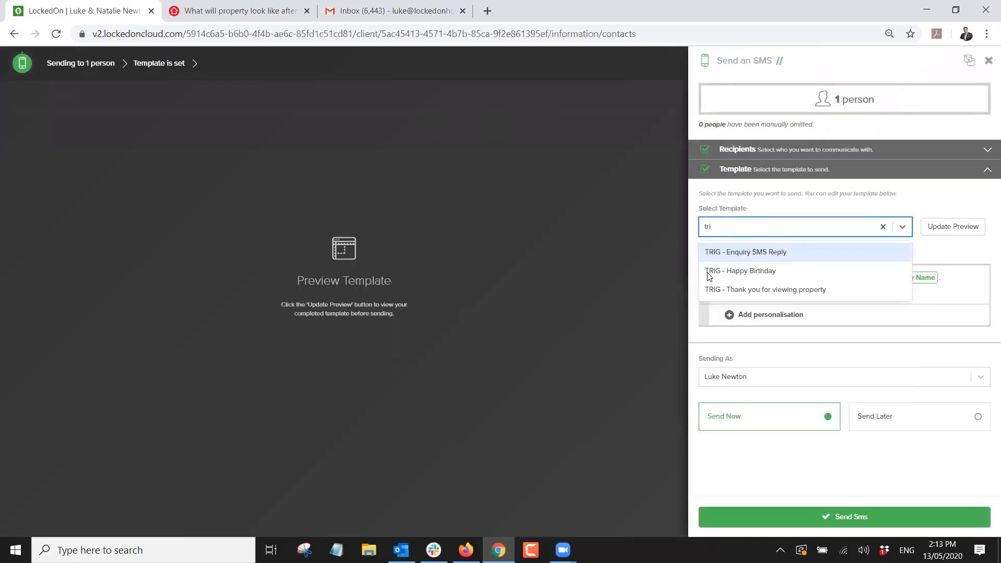
pyautogui.click(741, 271)
pyautogui.click(947, 229)
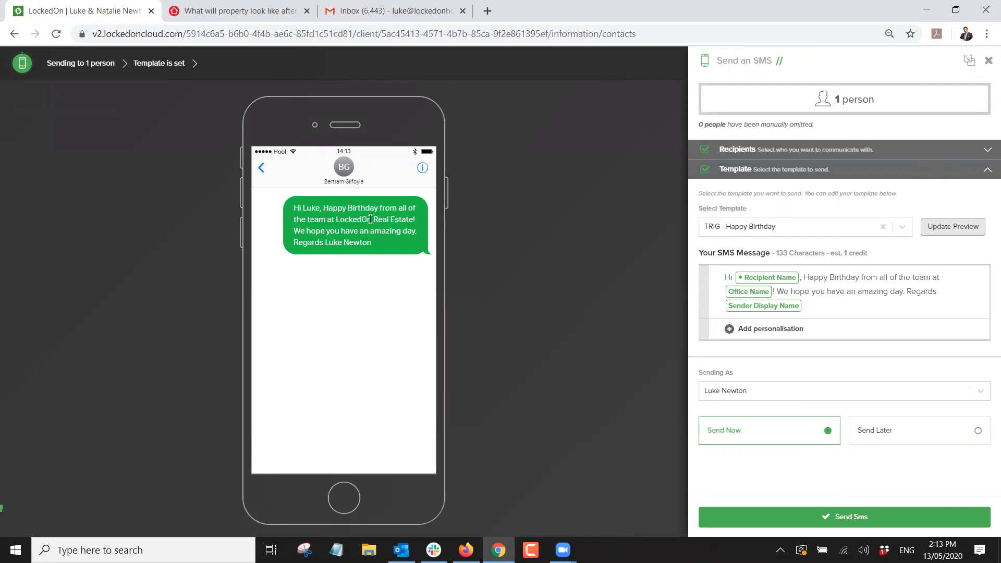
pyautogui.click(988, 62)
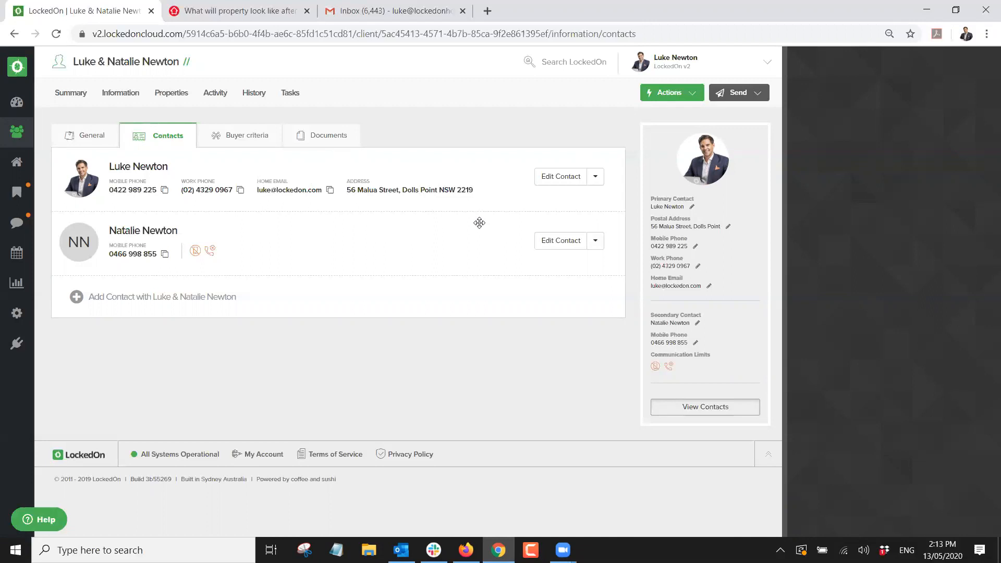
# Open and close the primary contact's editor without changes, then show the client's Summary.
pyautogui.click(552, 180)
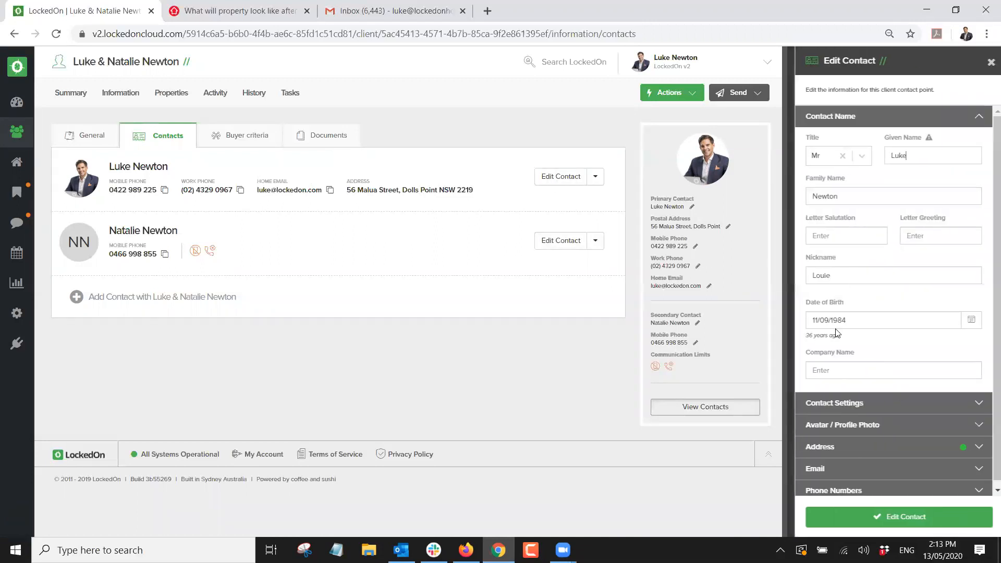
pyautogui.click(991, 62)
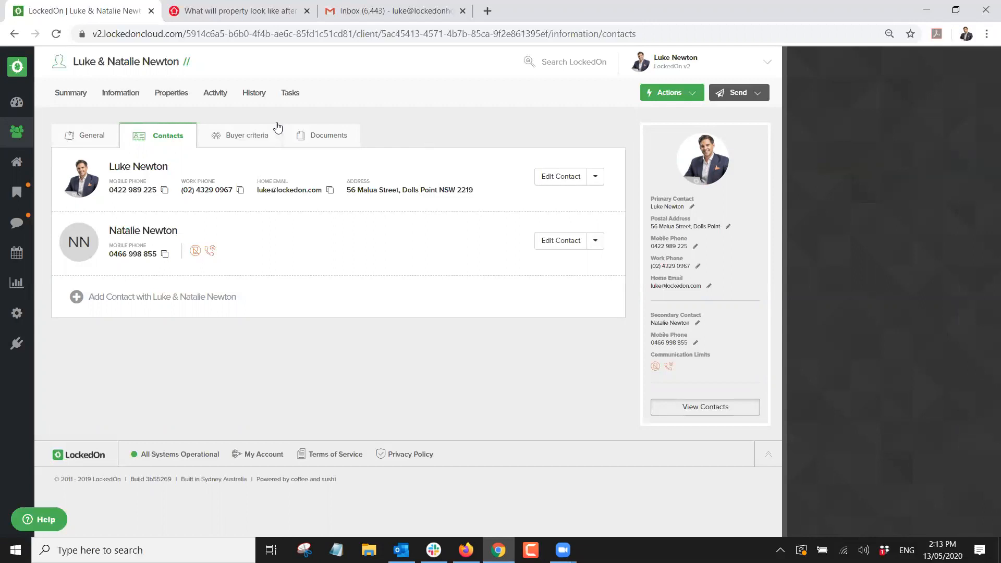
pyautogui.click(68, 96)
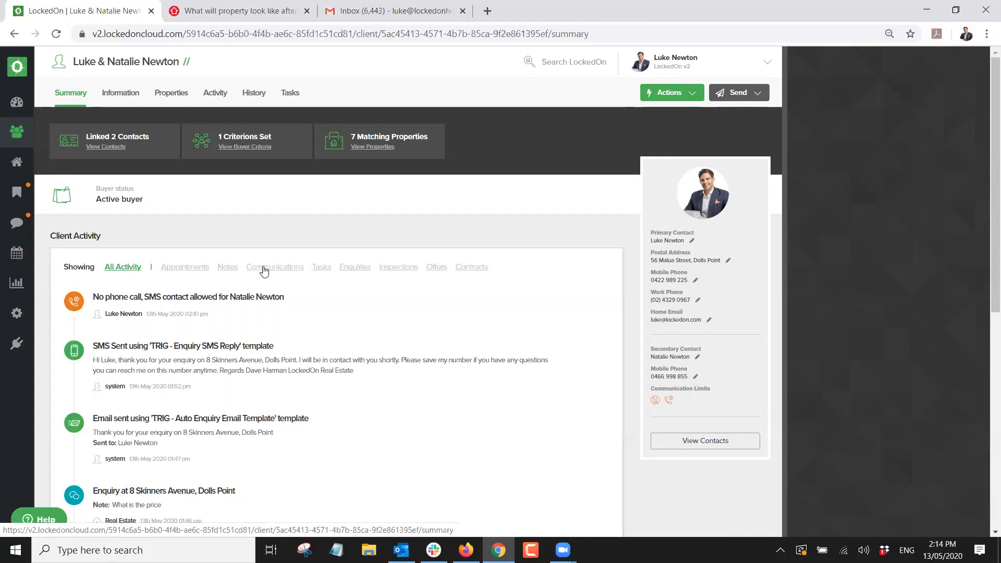
# Browse the Client Activity feed and filter it to show Notes only.
pyautogui.scroll(-2, 257, 267)
pyautogui.scroll(-5, 257, 268)
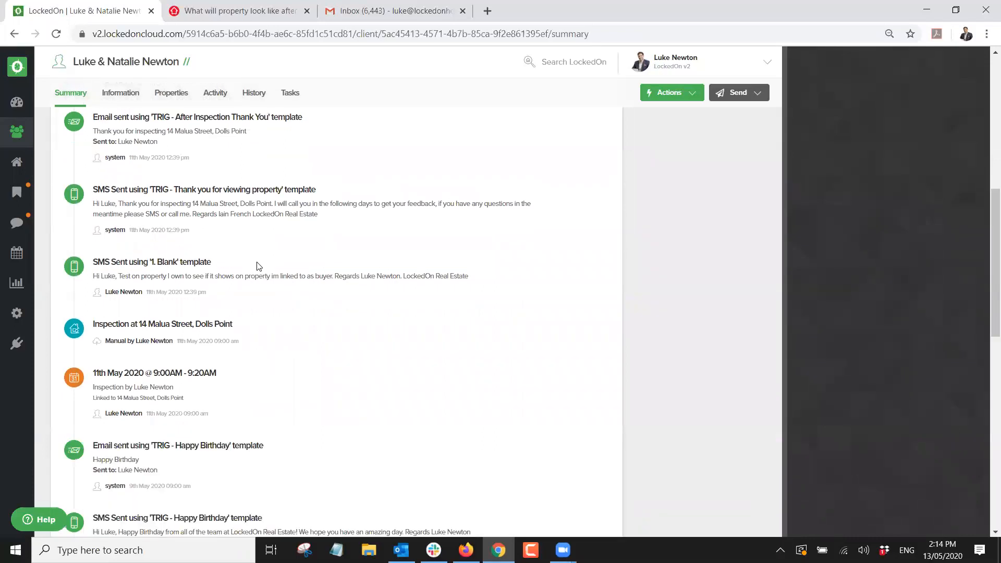
pyautogui.scroll(-10, 257, 266)
pyautogui.scroll(-10, 257, 262)
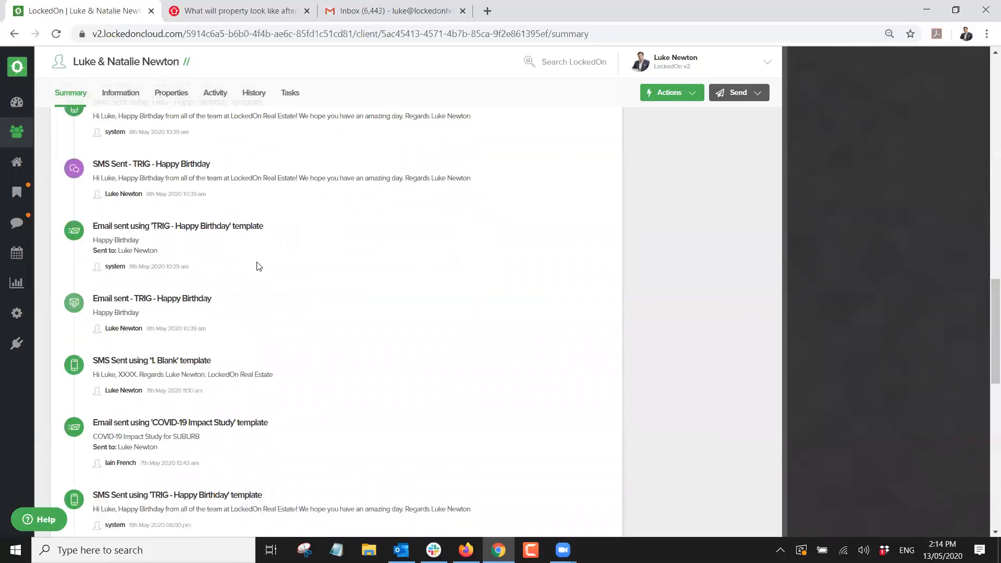
pyautogui.scroll(-10, 257, 262)
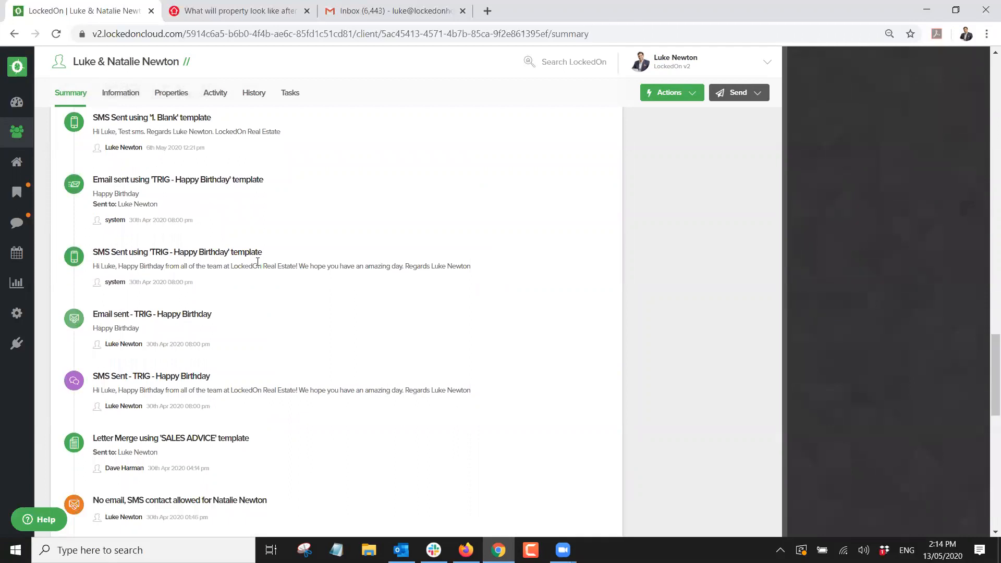
pyautogui.scroll(-10, 257, 266)
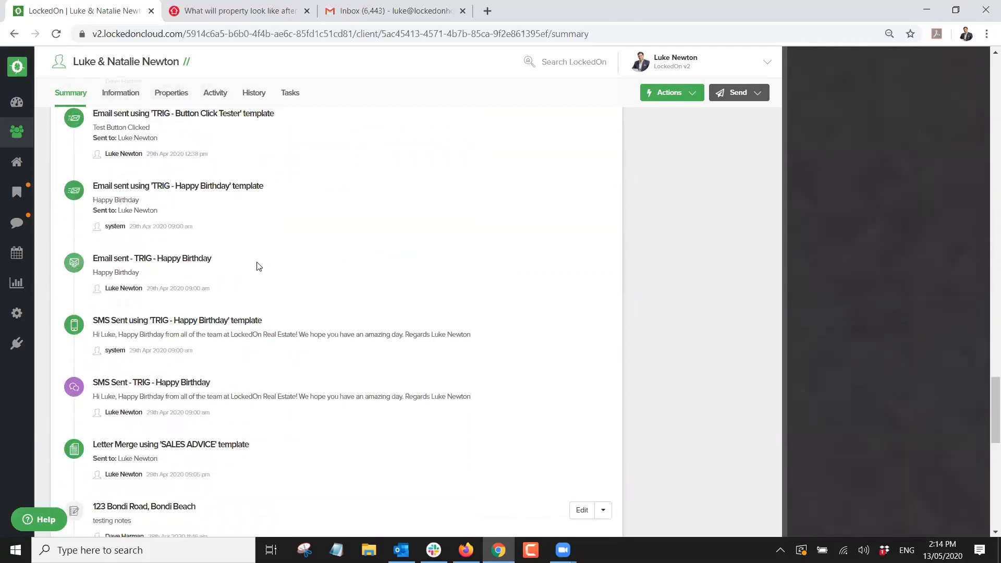
pyautogui.scroll(20, 257, 264)
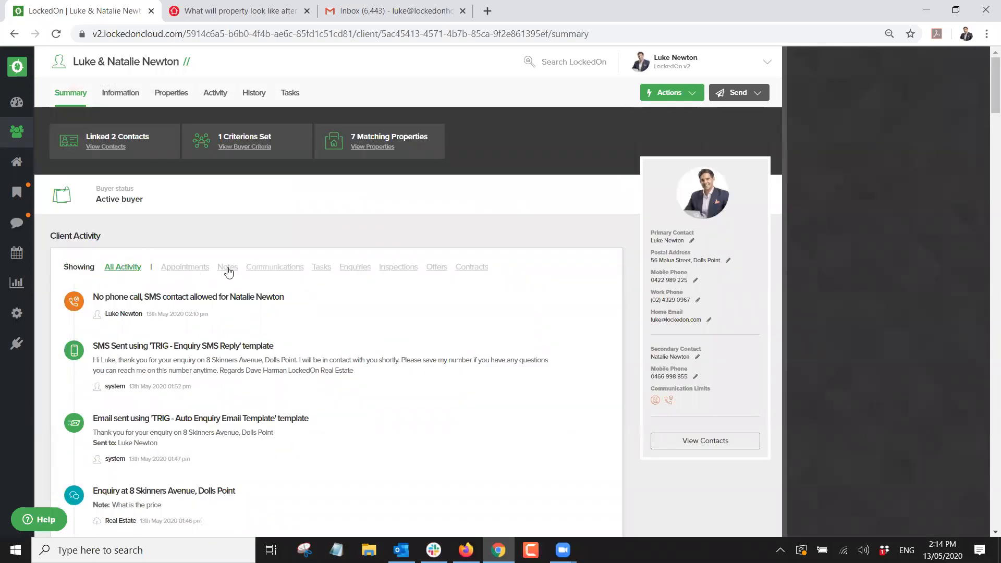
pyautogui.click(228, 271)
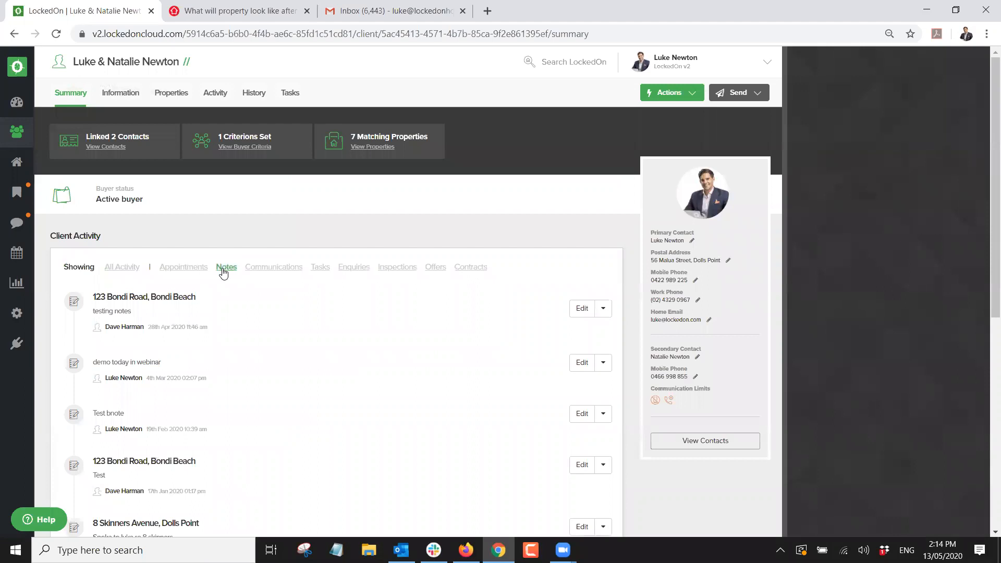
# Open the client's Actions menu.
pyautogui.scroll(-2, 187, 298)
pyautogui.scroll(2, 188, 298)
pyautogui.click(665, 94)
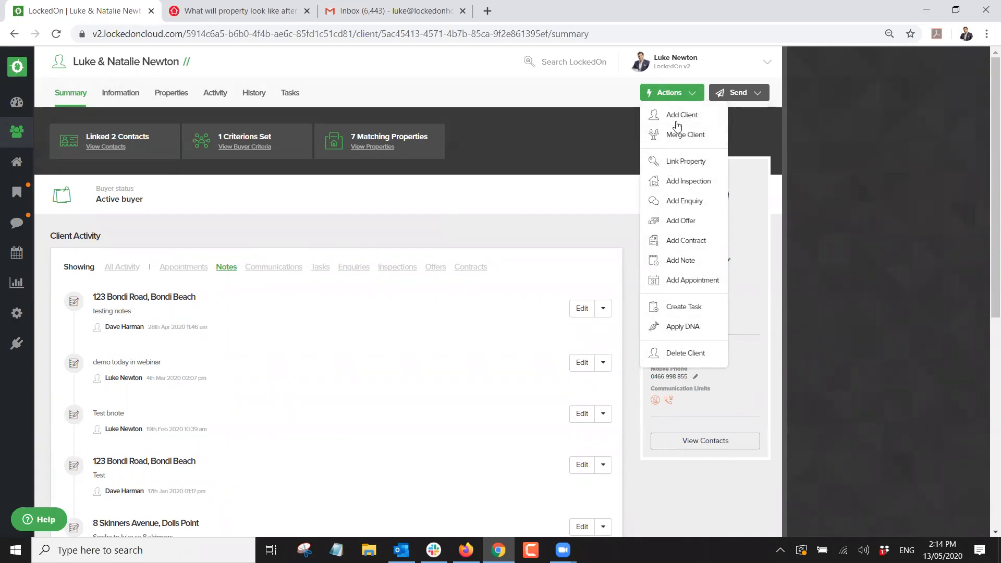
# Add a note to the client reading 'in webinar'.
pyautogui.click(680, 261)
pyautogui.write('in webinar')
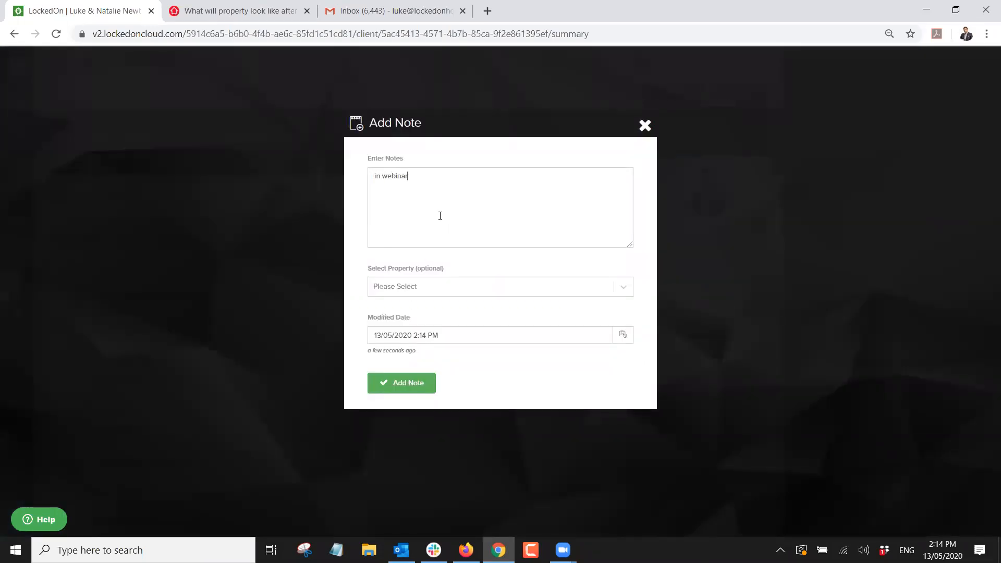
pyautogui.click(400, 385)
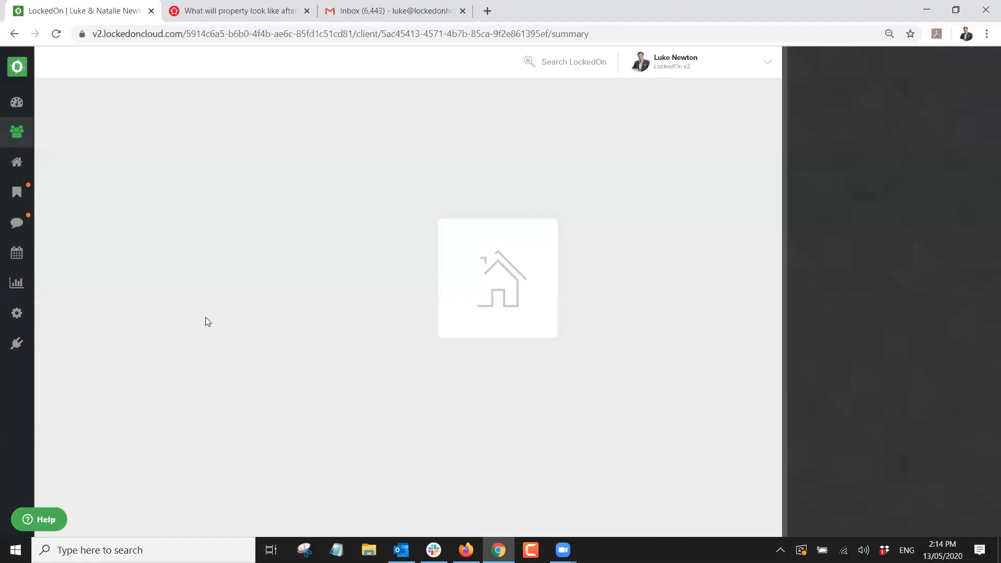
# Inspect the new note in the activity feed, then show the client's General information.
pyautogui.moveTo(120, 315); pyautogui.dragTo(212, 318)
pyautogui.tripleClick(114, 302)
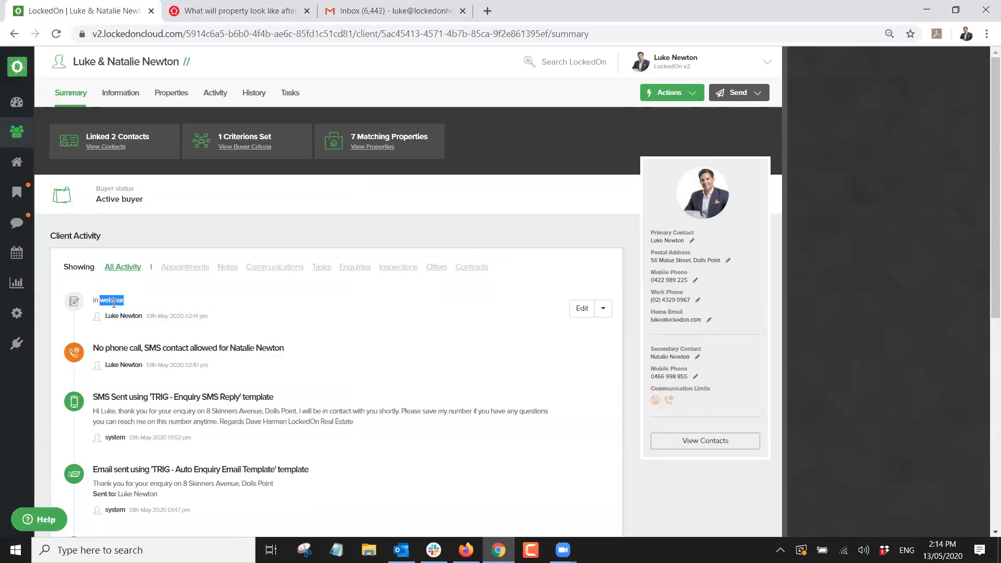
pyautogui.click(287, 303)
pyautogui.scroll(-7, 234, 336)
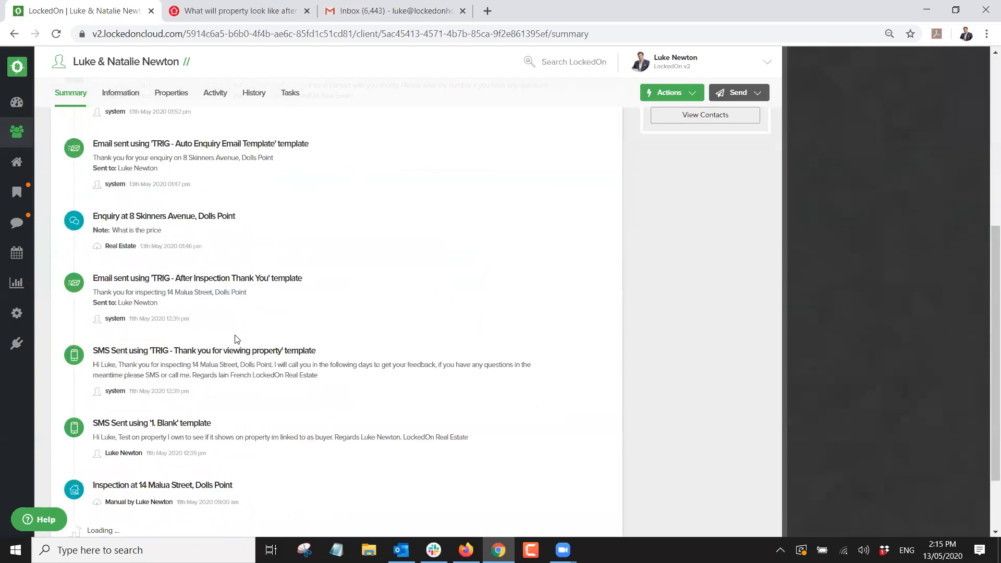
pyautogui.scroll(7, 235, 339)
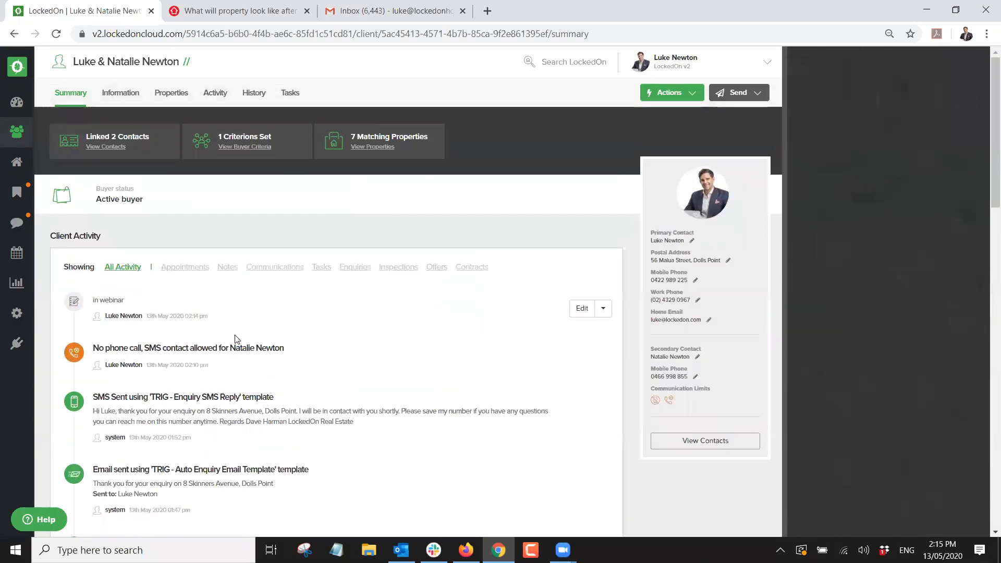
pyautogui.click(123, 96)
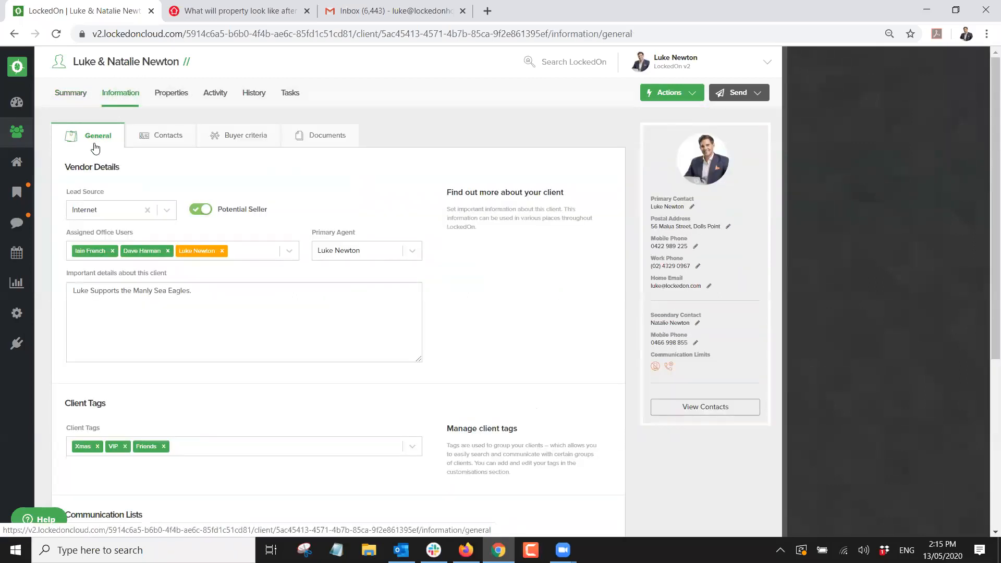
pyautogui.click(115, 212)
pyautogui.scroll(-2, 109, 256)
pyautogui.scroll(2, 109, 257)
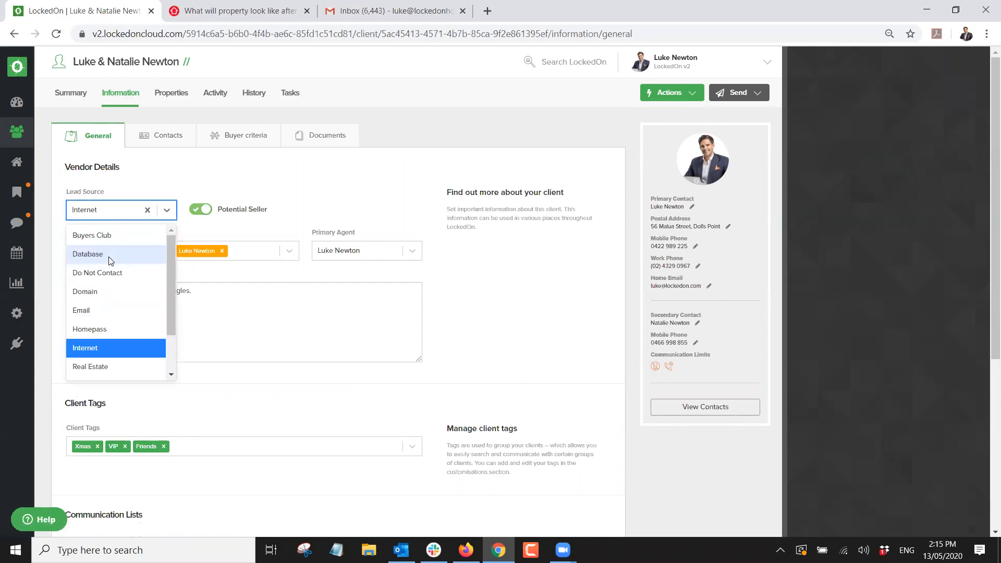
pyautogui.click(118, 189)
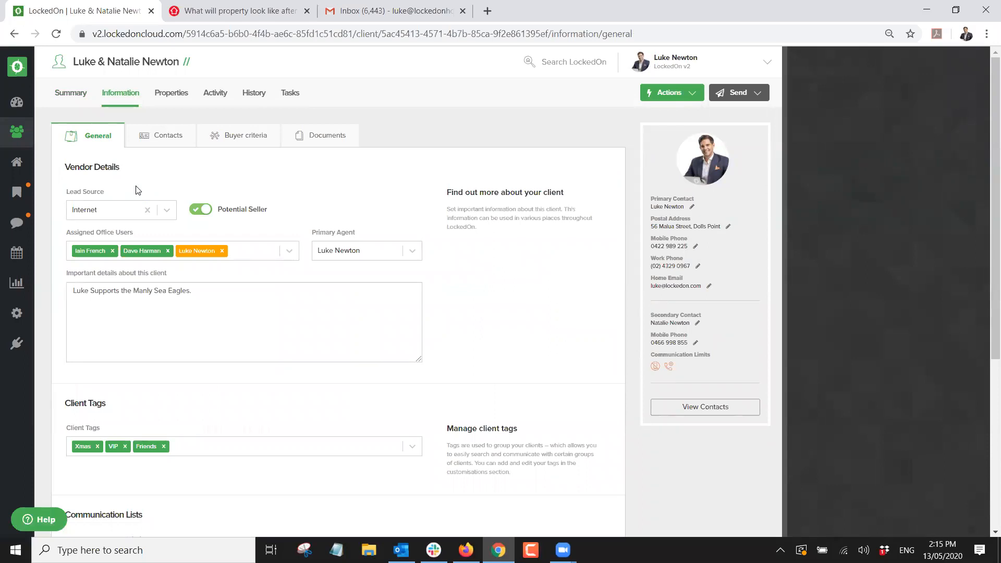
pyautogui.click(204, 211)
pyautogui.click(200, 209)
pyautogui.click(210, 286)
pyautogui.moveTo(193, 293); pyautogui.dragTo(21, 284)
pyautogui.click(197, 289)
# Remove the Friends, VIP and Xmas tags from the client.
pyautogui.scroll(-2, 212, 293)
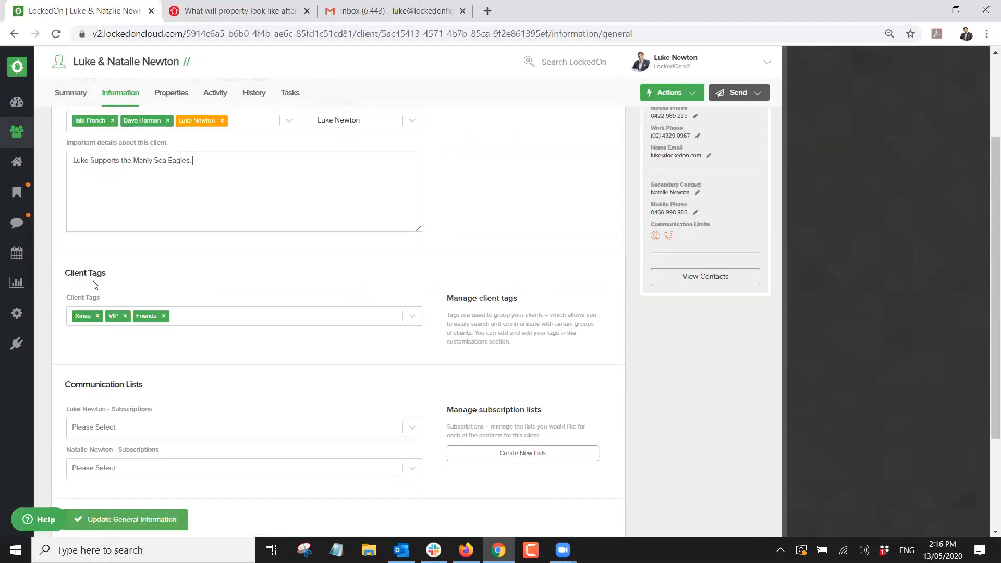
pyautogui.click(187, 319)
pyautogui.click(164, 316)
pyautogui.click(125, 316)
pyautogui.click(97, 316)
pyautogui.click(125, 294)
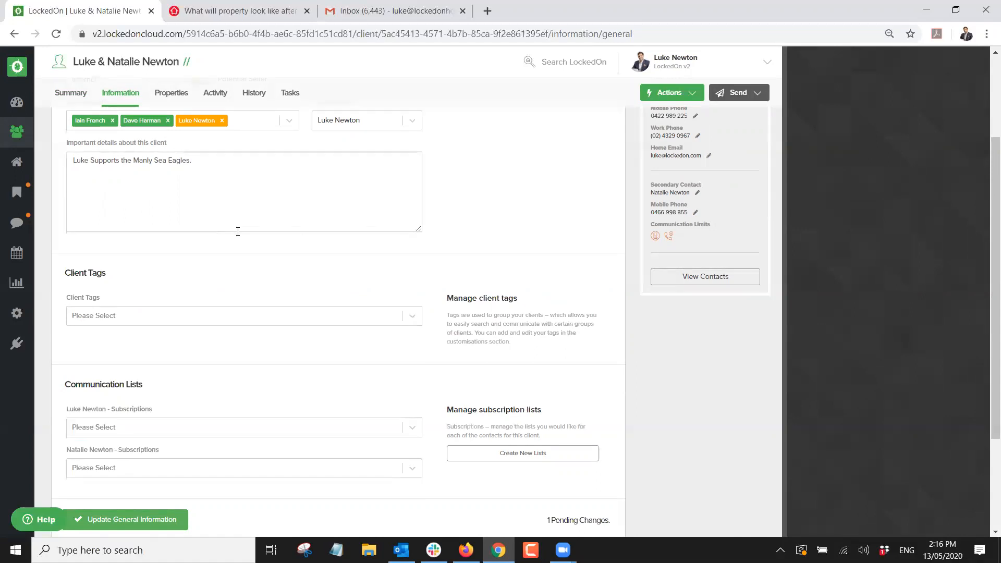
# Tag the client Buyer Cat - Hot and VIP, and save the general information.
pyautogui.click(159, 321)
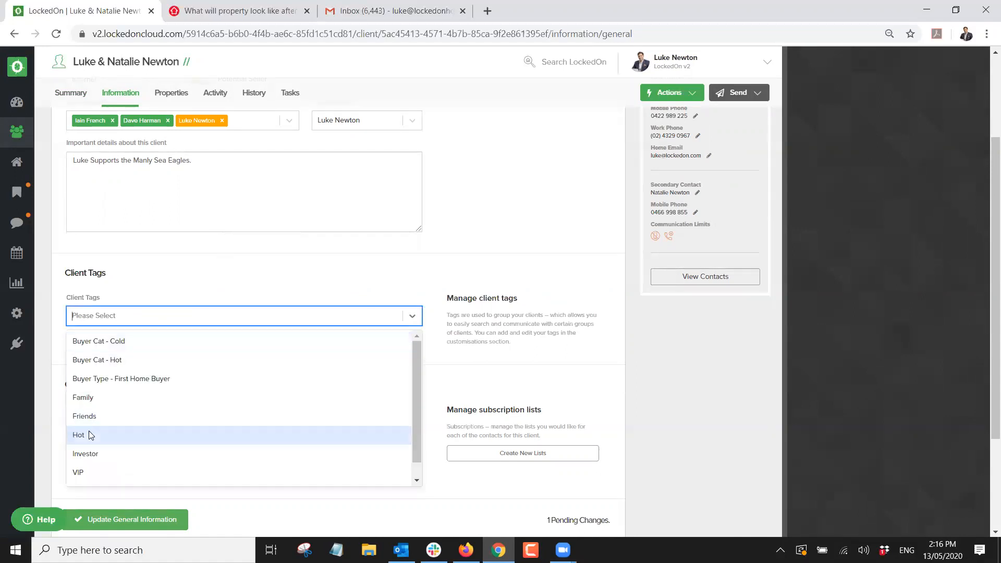
pyautogui.click(97, 360)
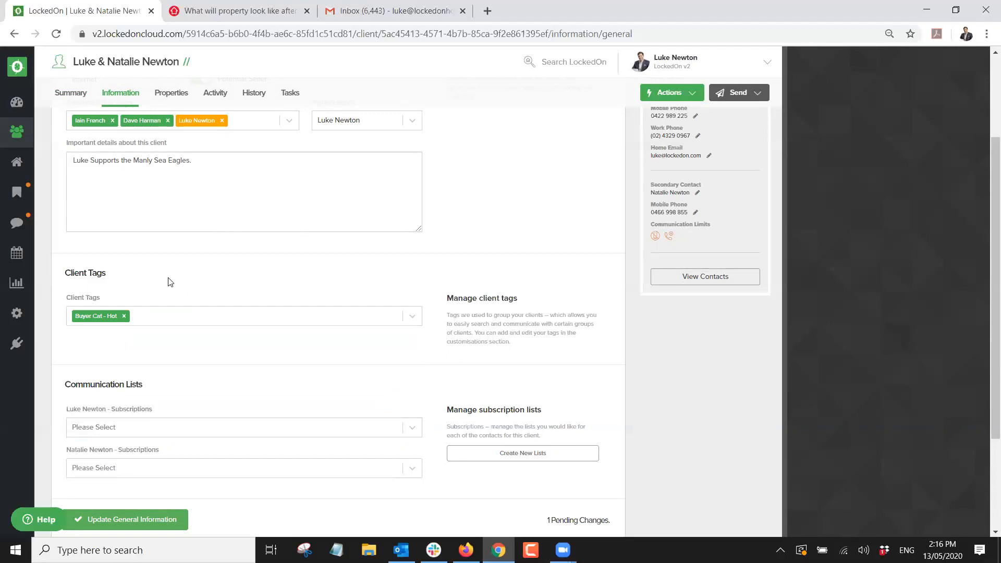
pyautogui.click(189, 313)
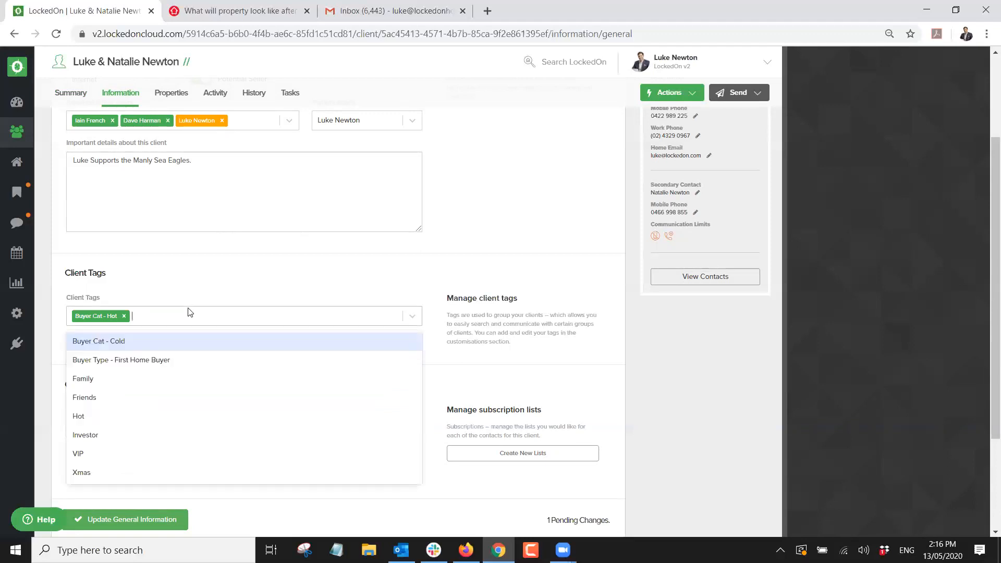
pyautogui.scroll(-1, 91, 451)
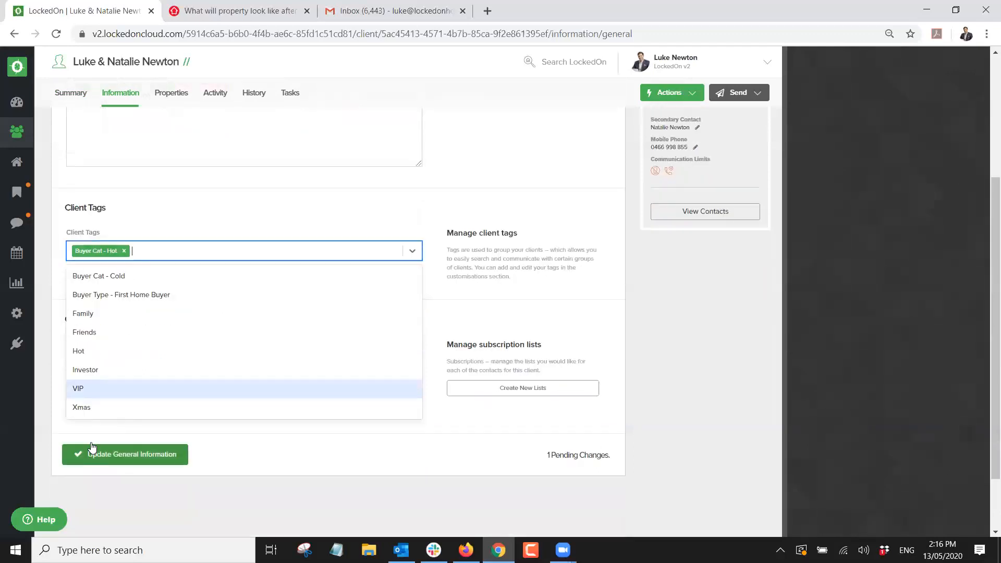
pyautogui.click(90, 389)
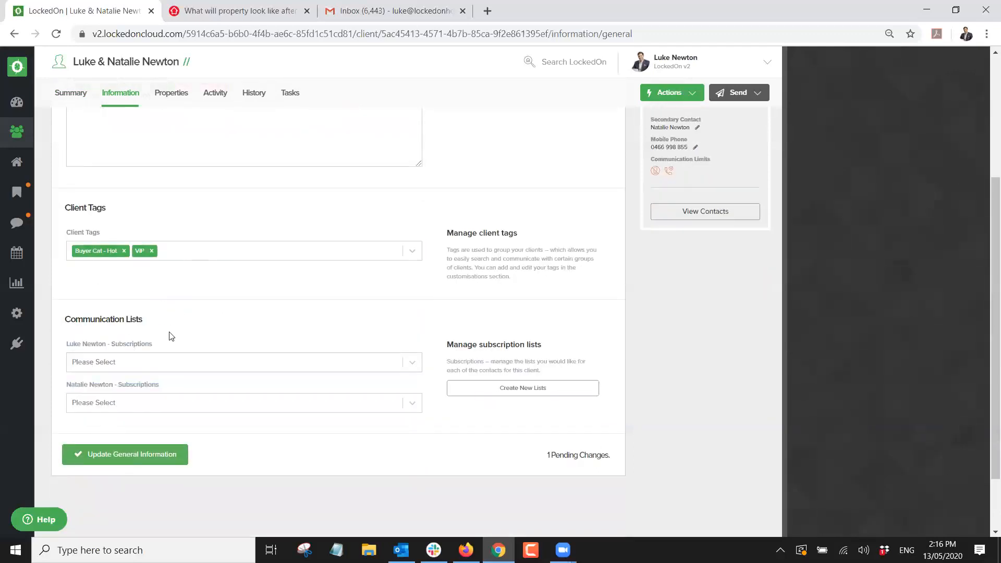
pyautogui.click(139, 455)
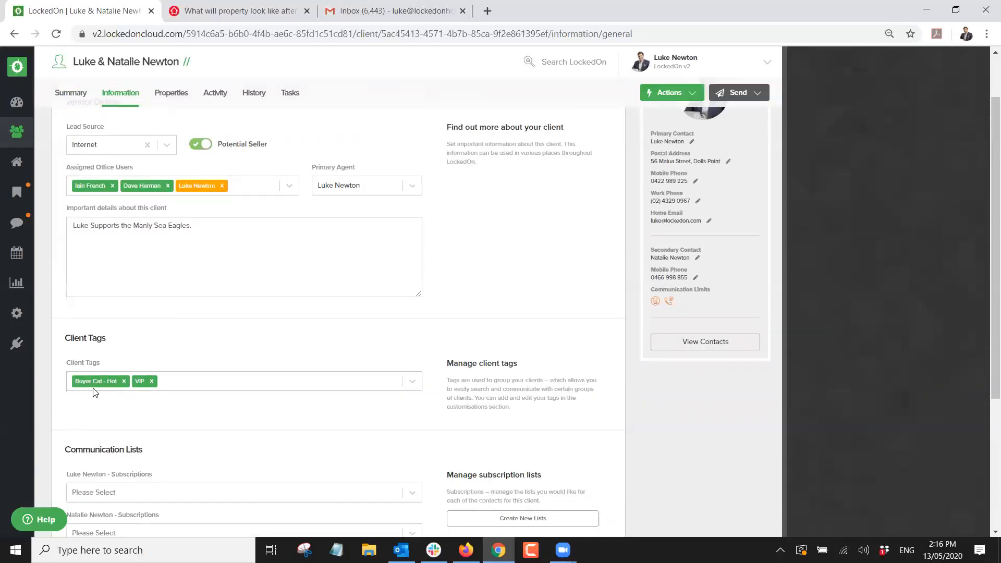
pyautogui.scroll(1, 115, 398)
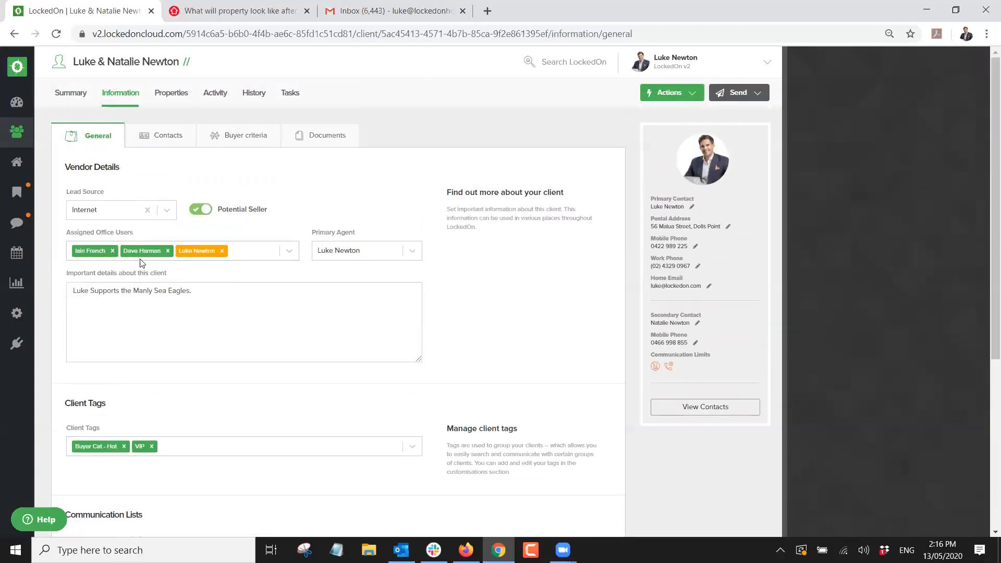
# Filter the Clients list by one client tag, narrowing it to 9 of 34 clients.
pyautogui.click(18, 136)
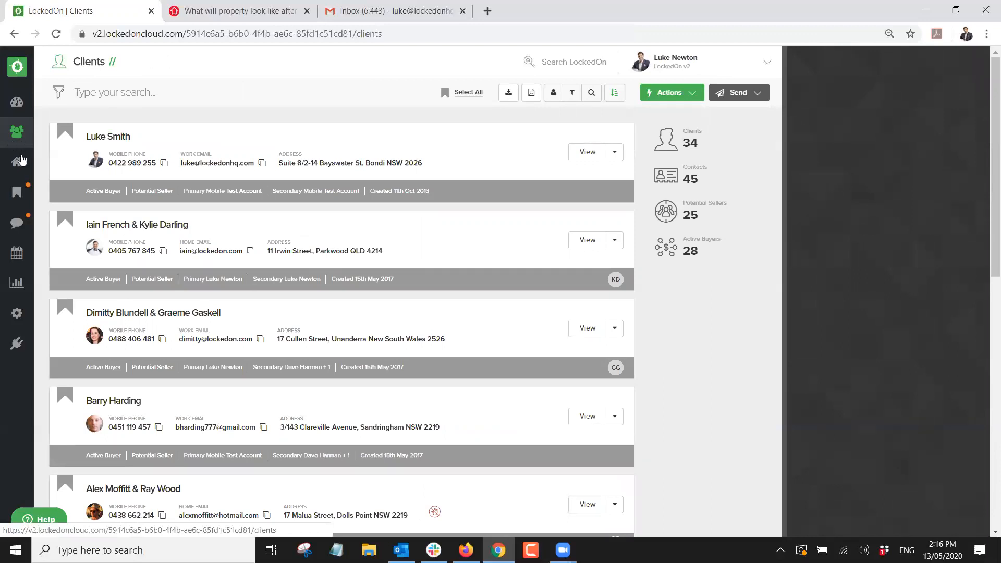
pyautogui.click(577, 93)
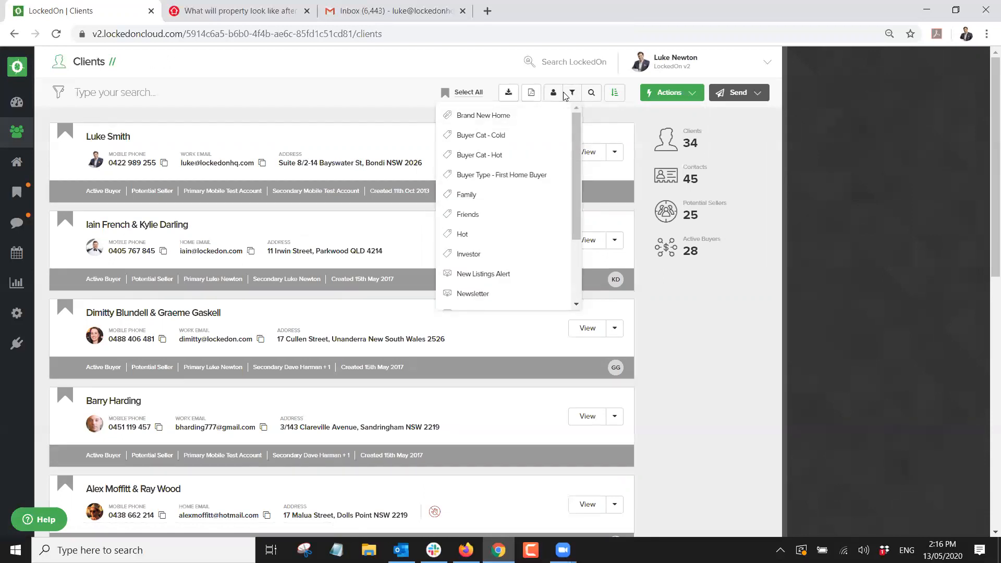
pyautogui.scroll(-4, 479, 209)
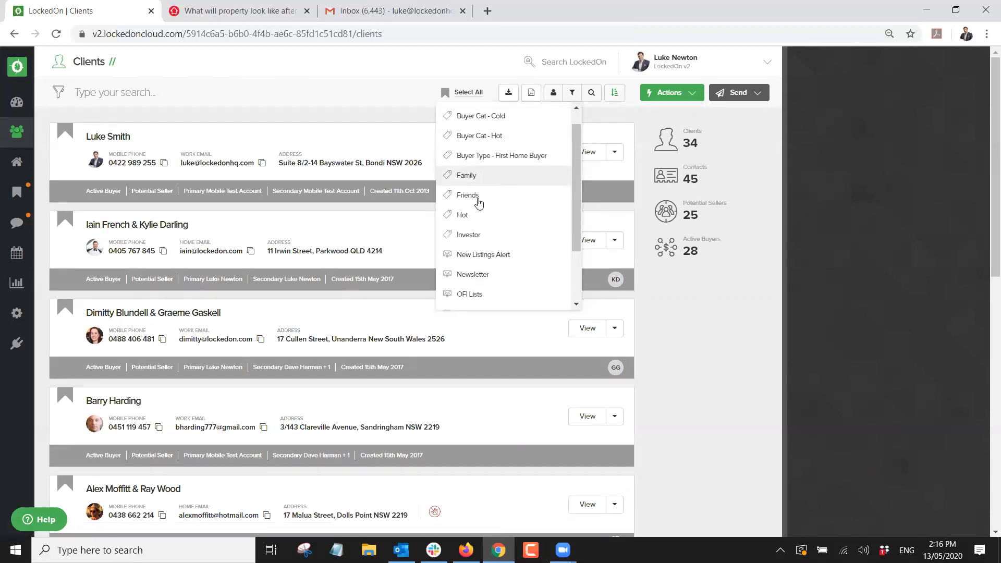
pyautogui.click(459, 260)
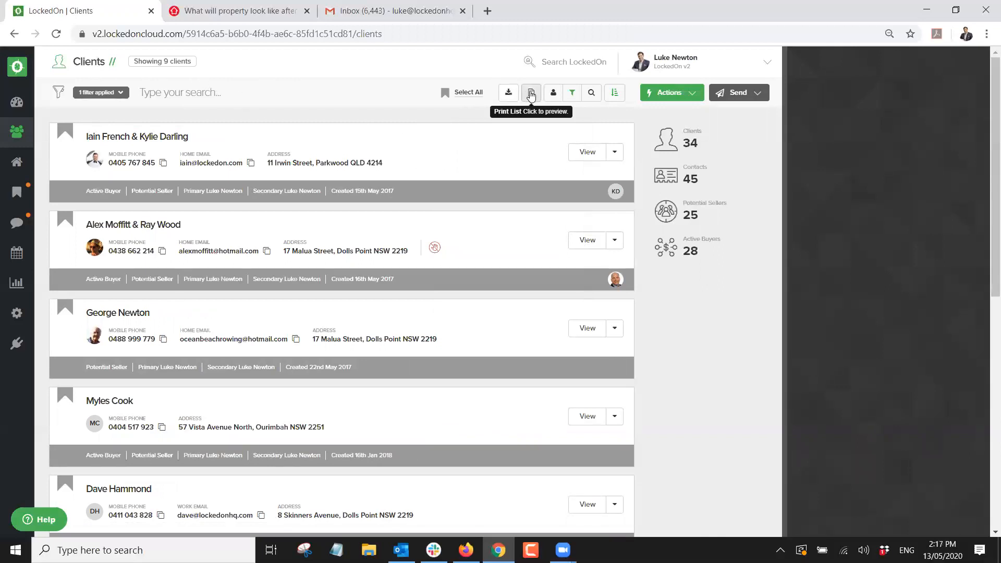
# Check the Send options for the filtered clients, then bring up the Actions list.
pyautogui.click(726, 94)
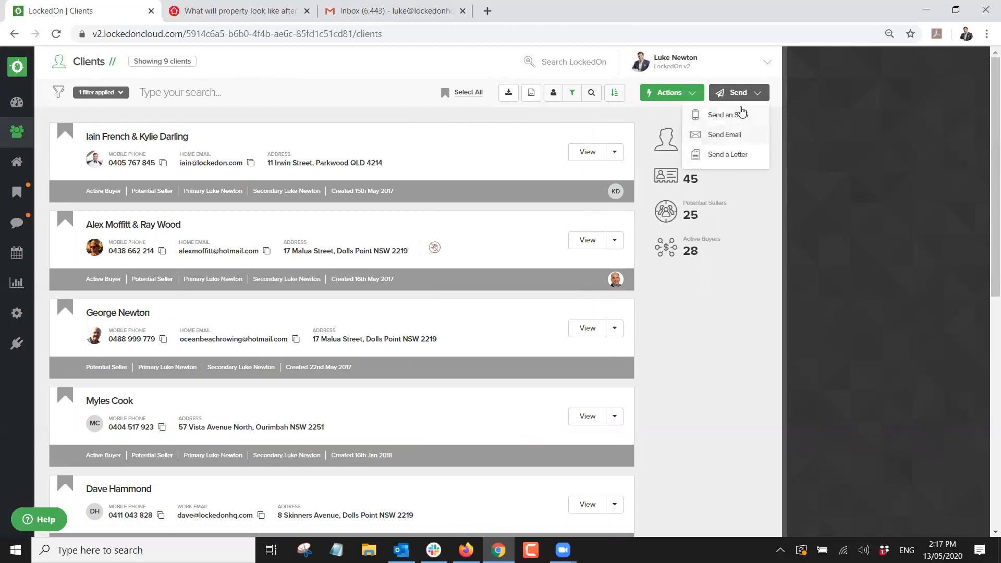
pyautogui.click(824, 147)
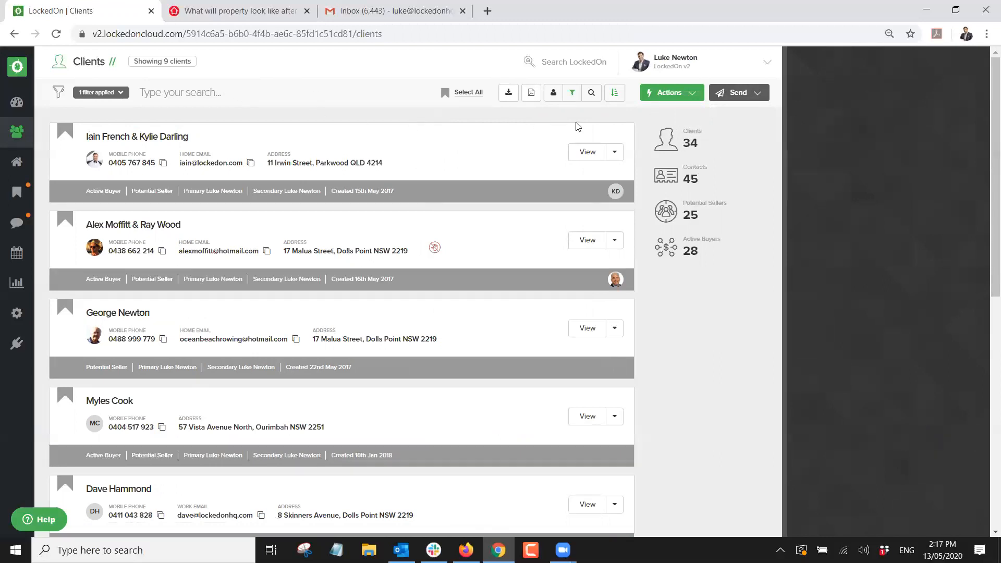
pyautogui.click(686, 93)
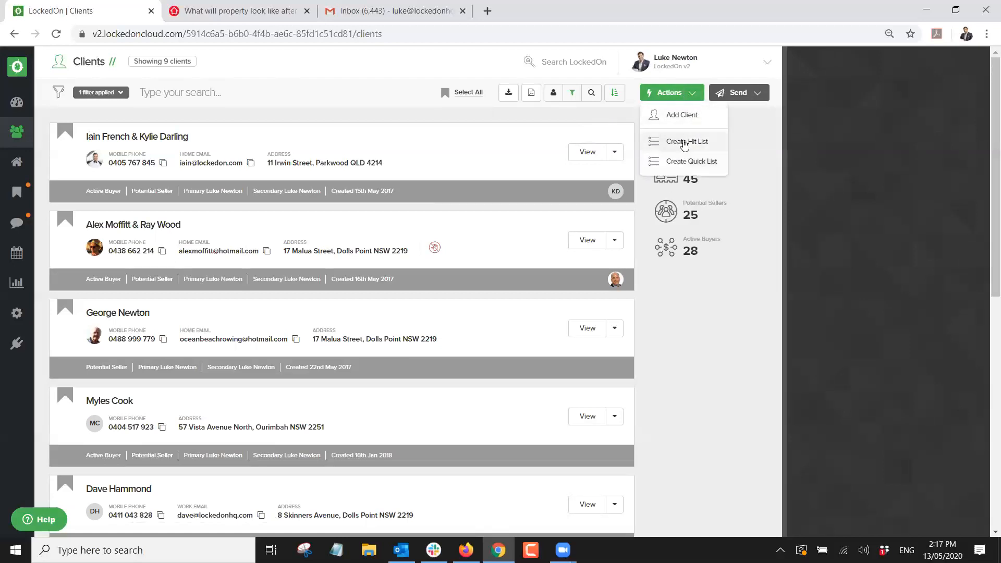
# Create a Phone Calls hit list labelled 'VIP May Calls' from the filtered clients.
pyautogui.click(685, 144)
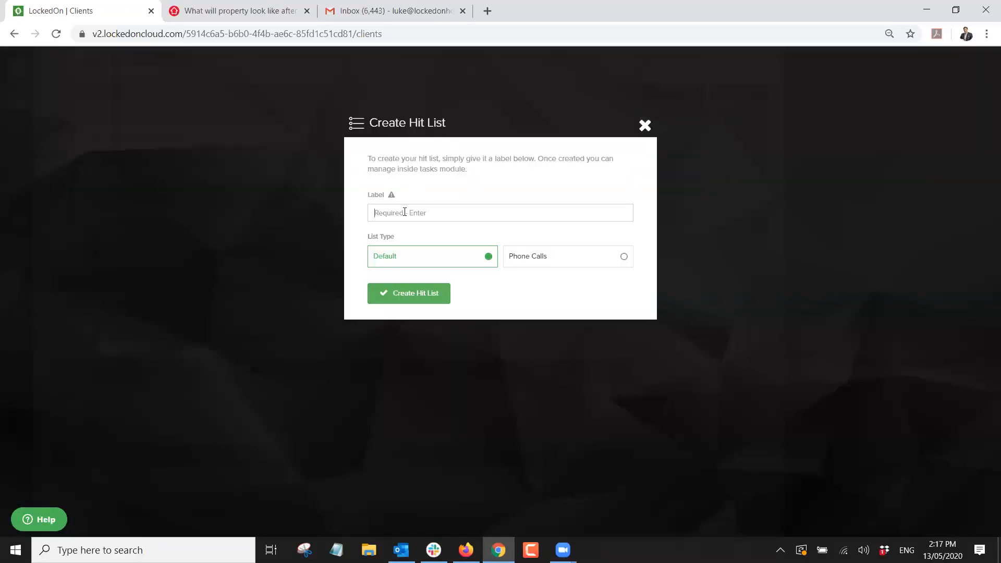
pyautogui.write('VIP')
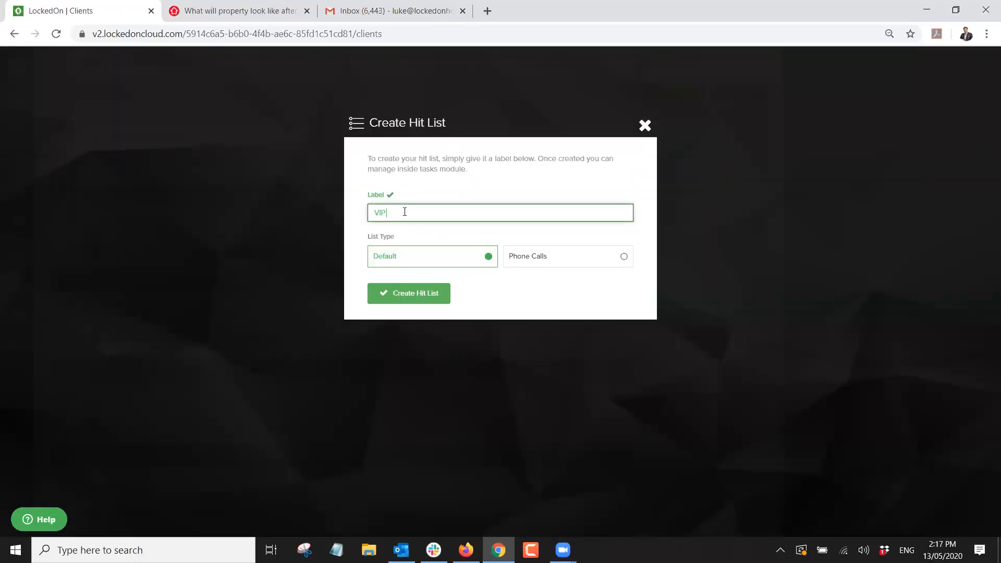
pyautogui.write(' May Calls')
pyautogui.click(530, 261)
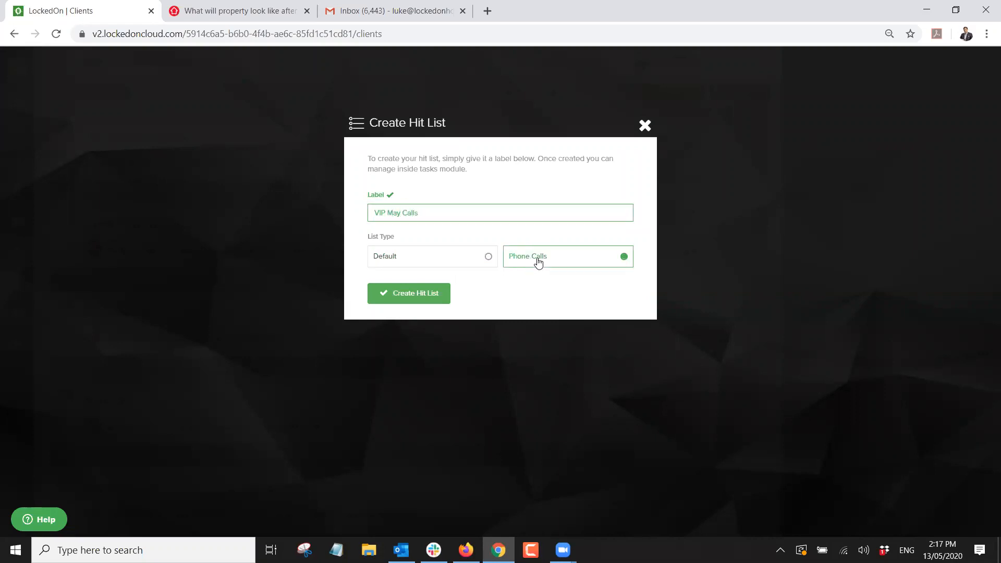
pyautogui.click(406, 260)
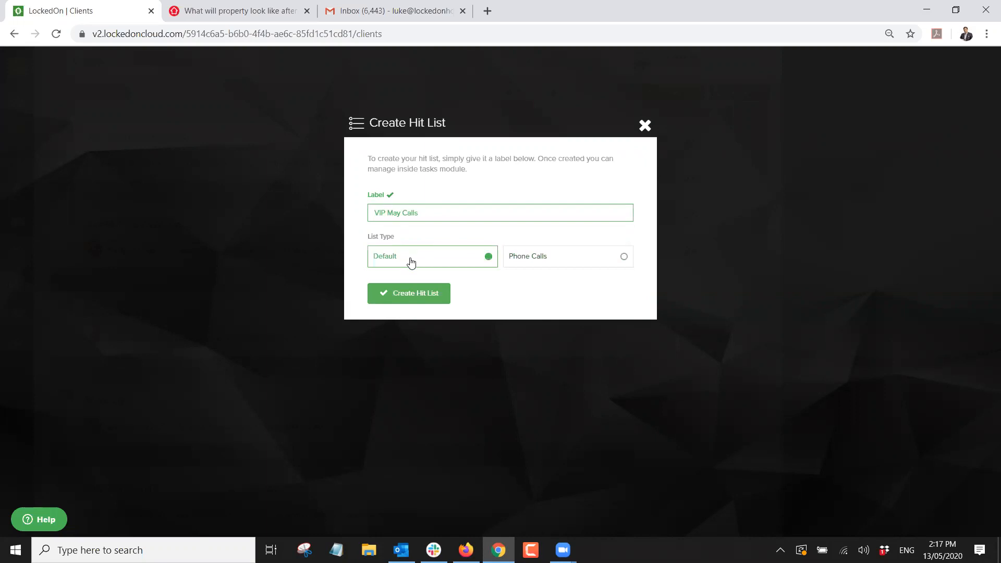
pyautogui.click(563, 267)
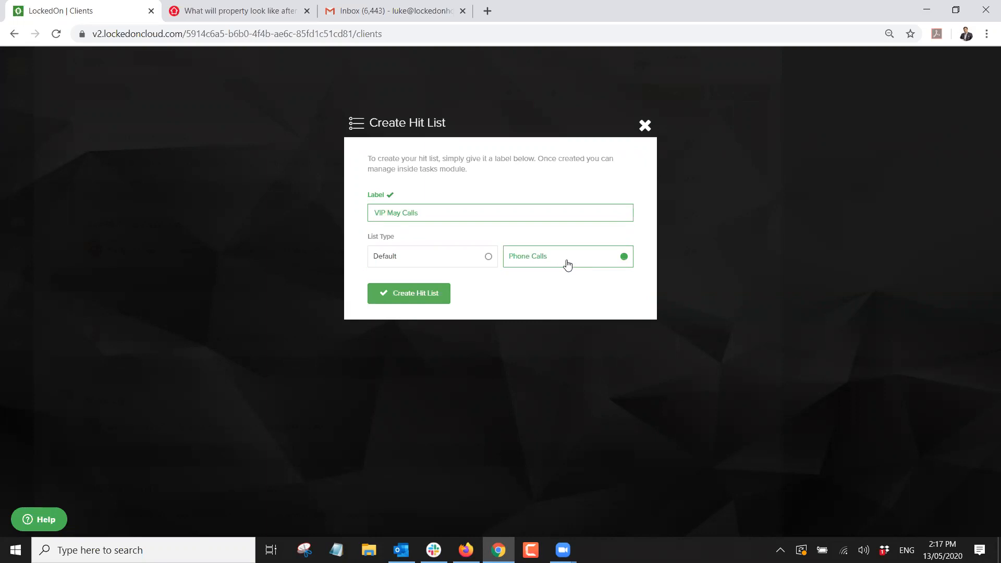
pyautogui.click(421, 292)
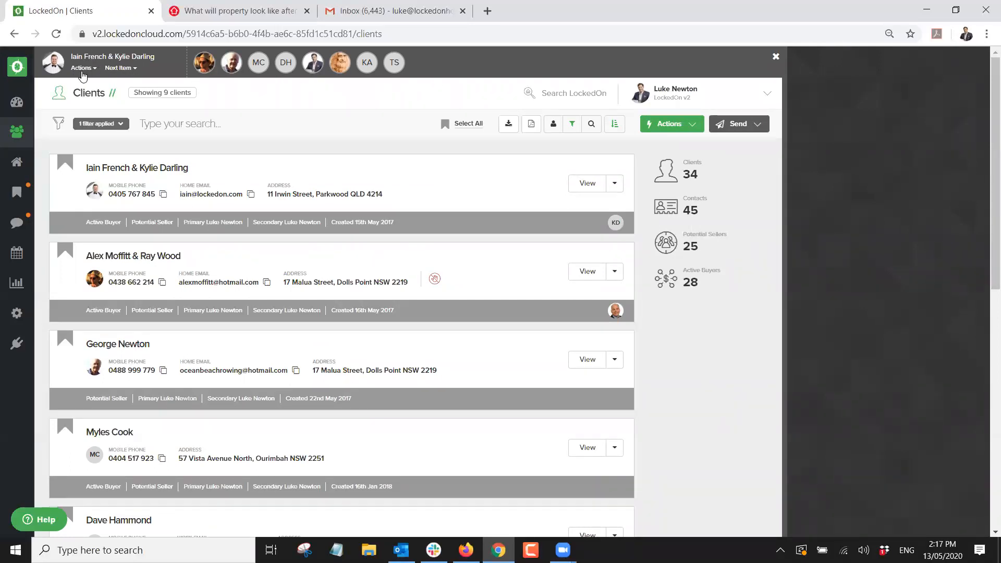
# Open the first hit-list client's summary and review its general Information.
pyautogui.click(82, 77)
pyautogui.click(89, 121)
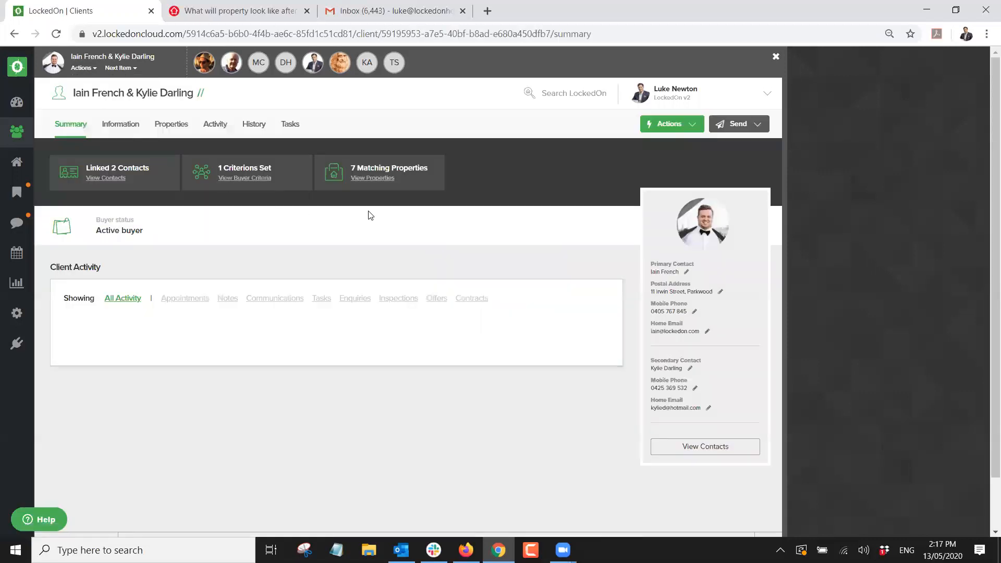
pyautogui.scroll(-2, 352, 311)
pyautogui.scroll(2, 352, 312)
pyautogui.click(121, 125)
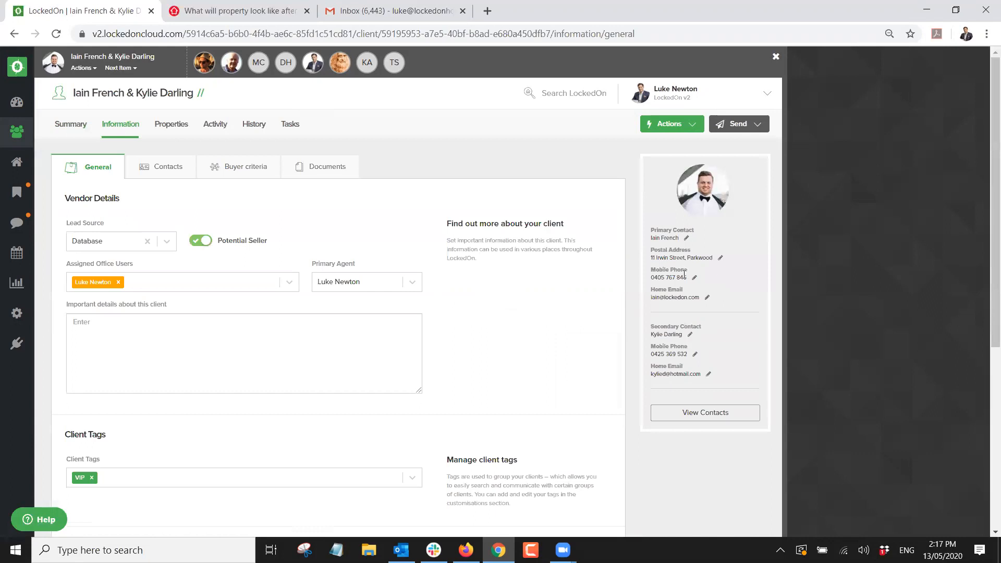
pyautogui.scroll(1, 272, 310)
pyautogui.tripleClick(677, 277)
pyautogui.click(514, 211)
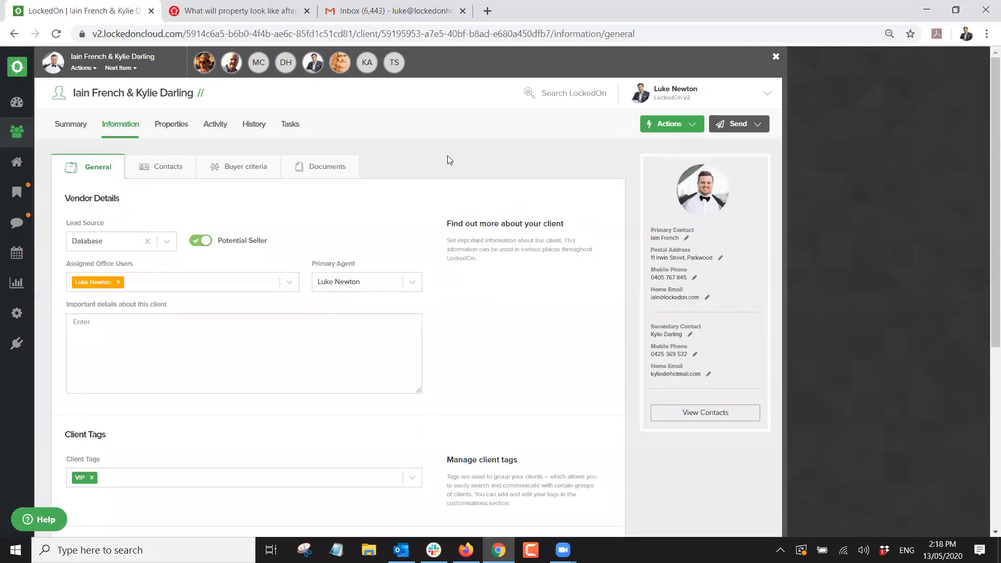
pyautogui.click(670, 126)
pyautogui.click(505, 143)
# Mark the client Contacted and advance the hit list to the next client.
pyautogui.click(124, 71)
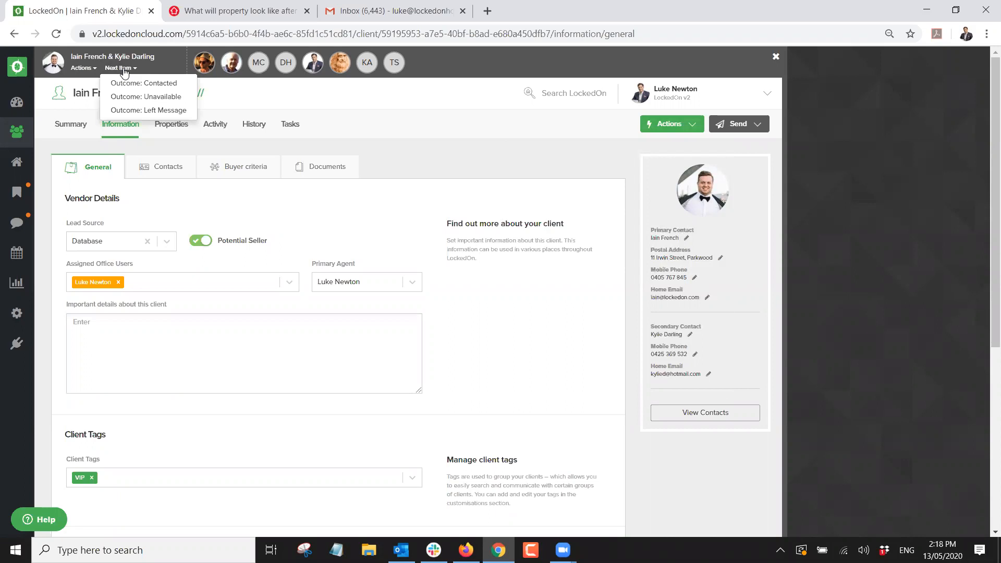
pyautogui.click(158, 85)
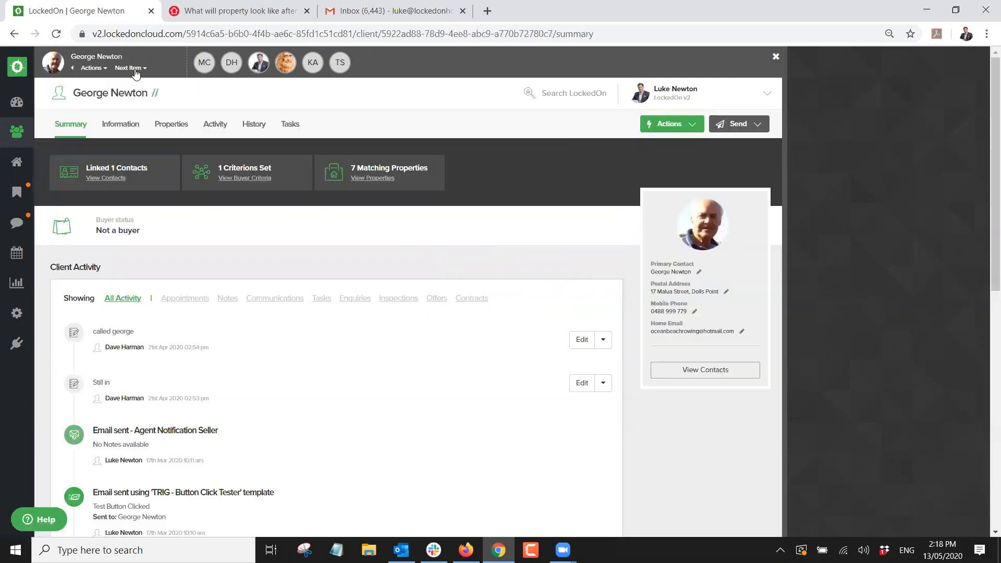
pyautogui.moveTo(129, 68)
pyautogui.click(146, 97)
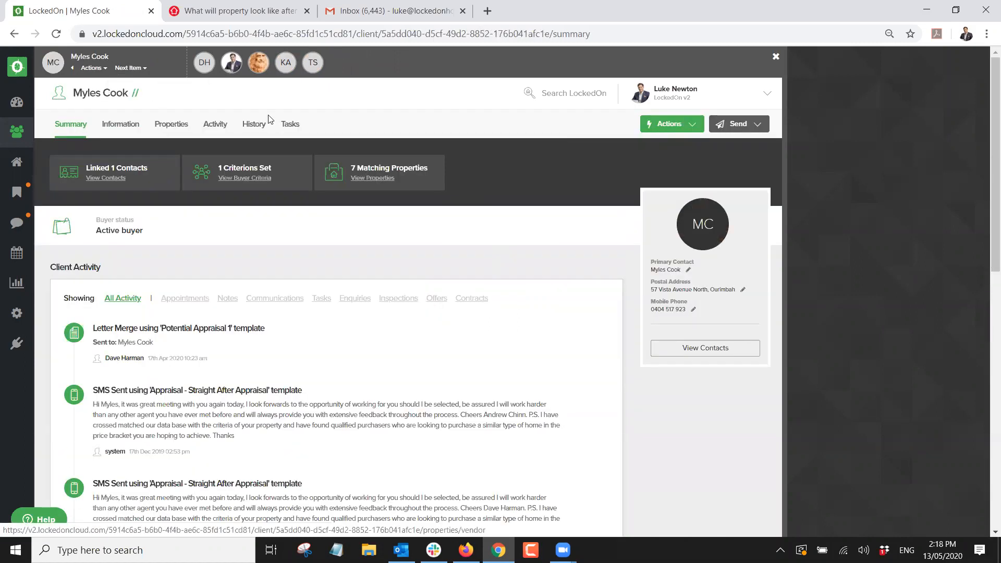
pyautogui.scroll(-1, 776, 59)
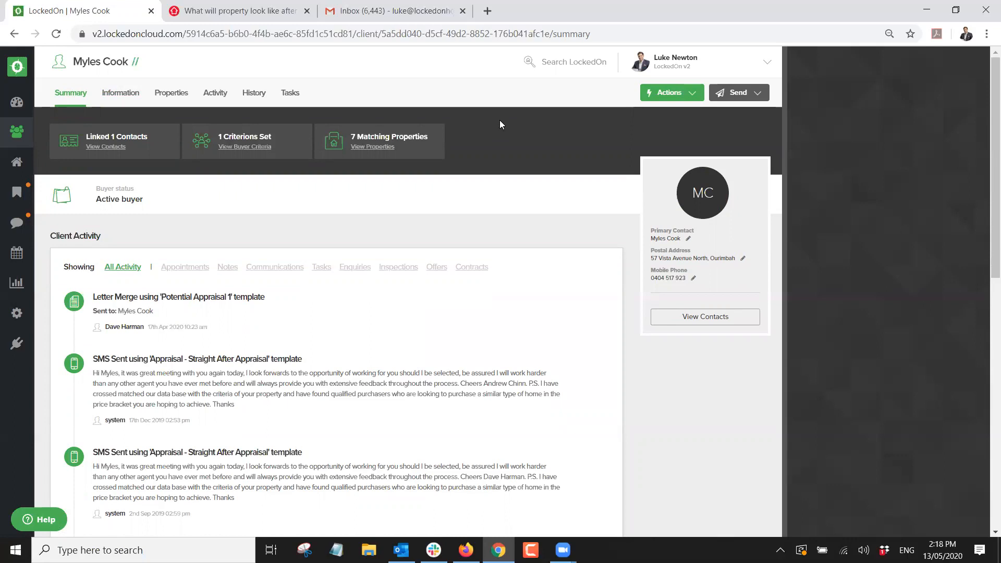
# Relaunch the VIP May Calls hit list from the Hit Lists tab under Tasks.
pyautogui.click(19, 197)
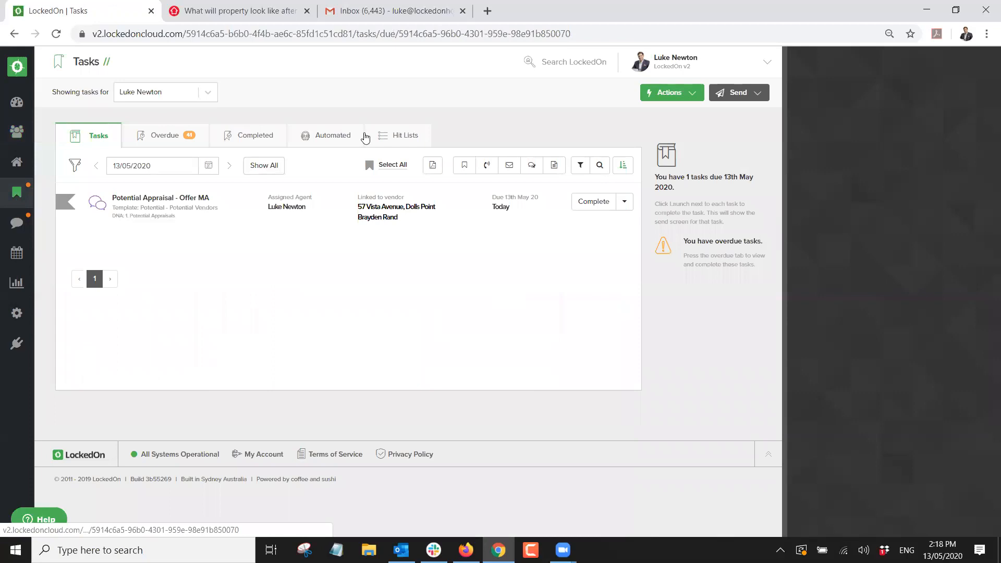
pyautogui.click(386, 135)
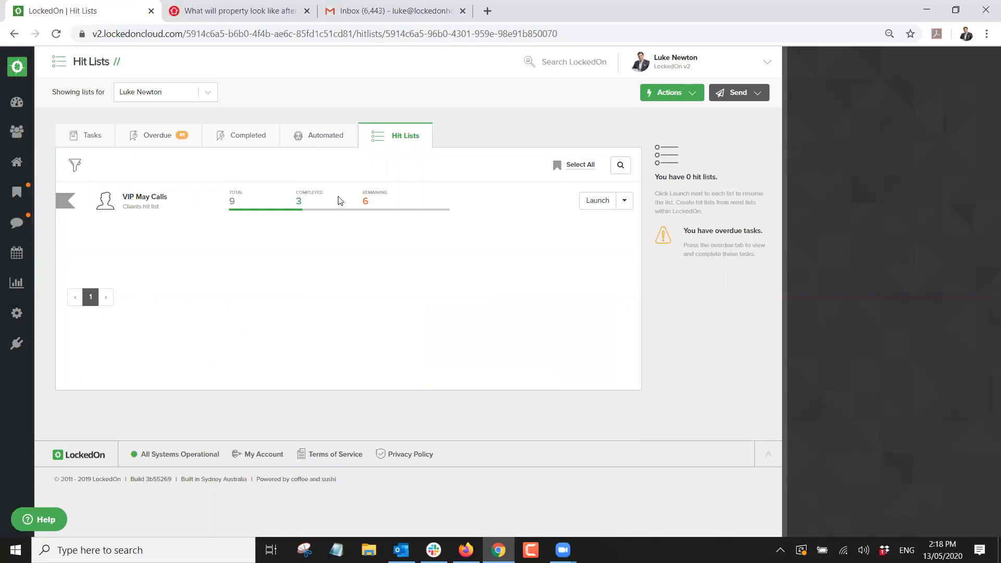
pyautogui.click(584, 204)
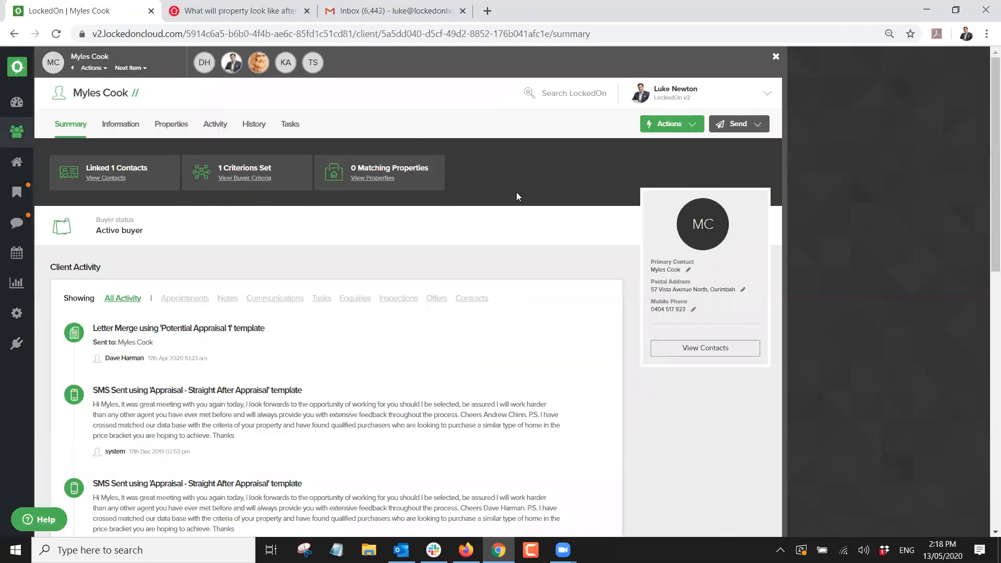
# Record a call outcome for this client, move to the next, then close the hit-list bar.
pyautogui.click(133, 67)
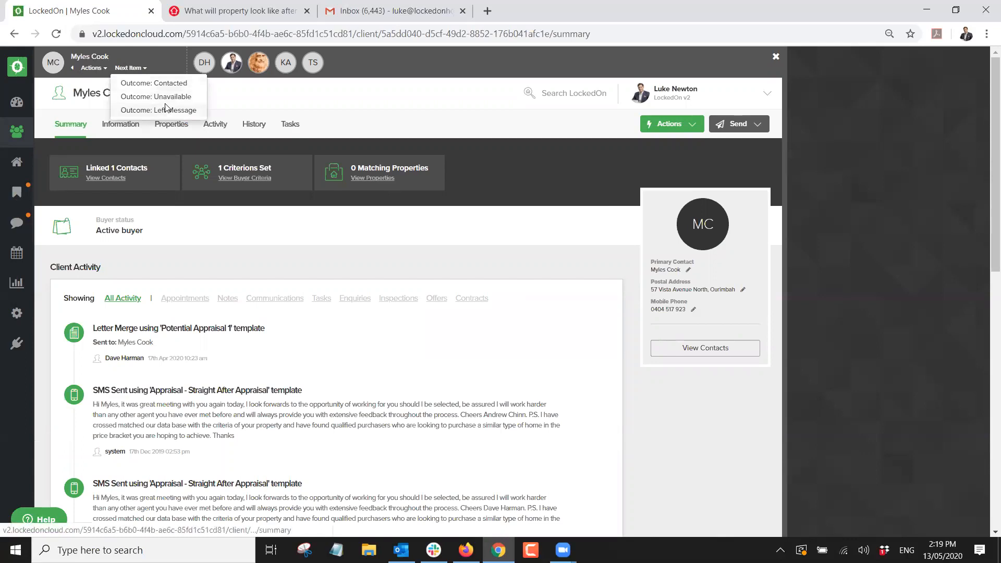
pyautogui.click(164, 109)
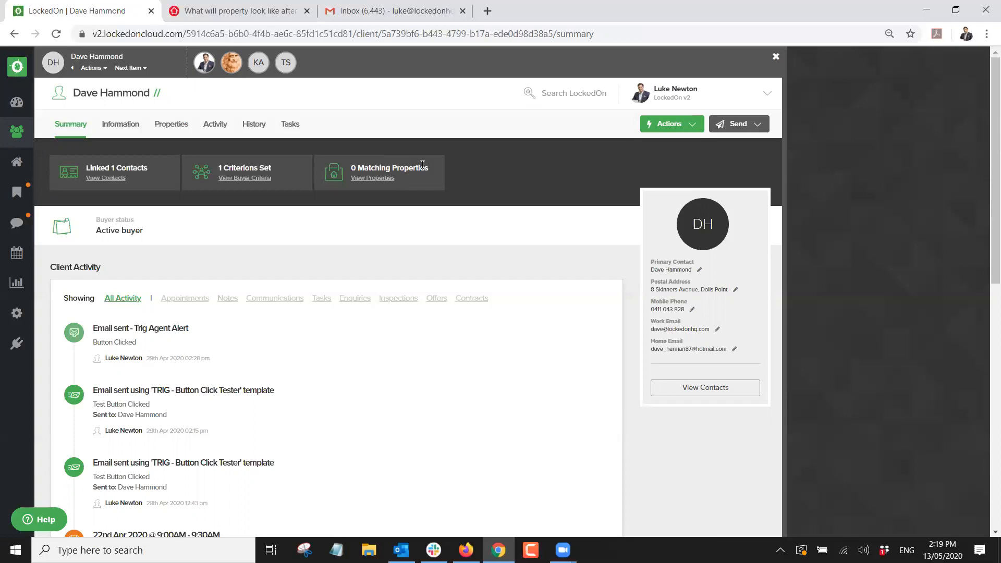
pyautogui.click(776, 58)
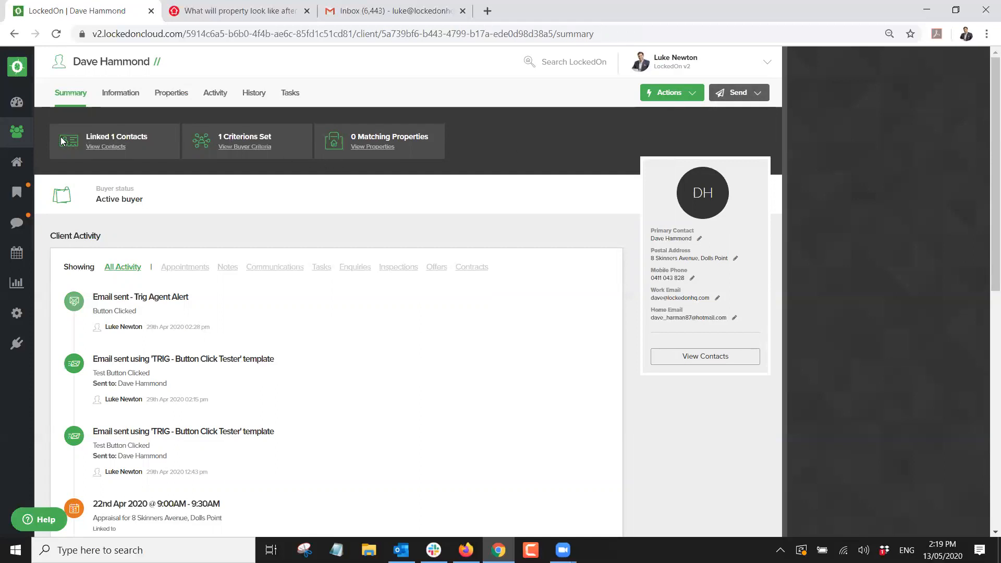
# Filter the Clients list by the name 'Luke', then return to the Dashboard.
pyautogui.click(25, 137)
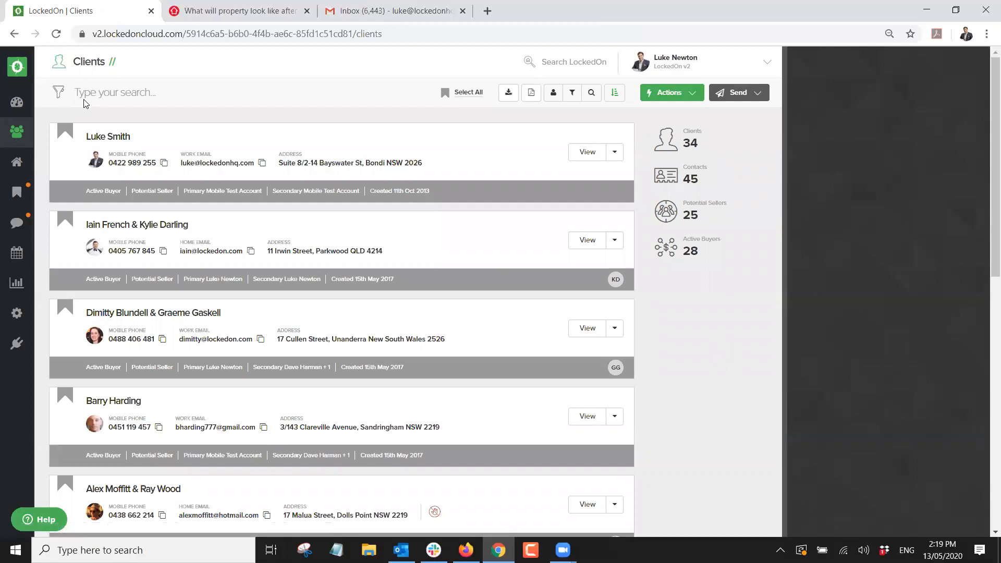
pyautogui.click(85, 103)
pyautogui.write('Luke')
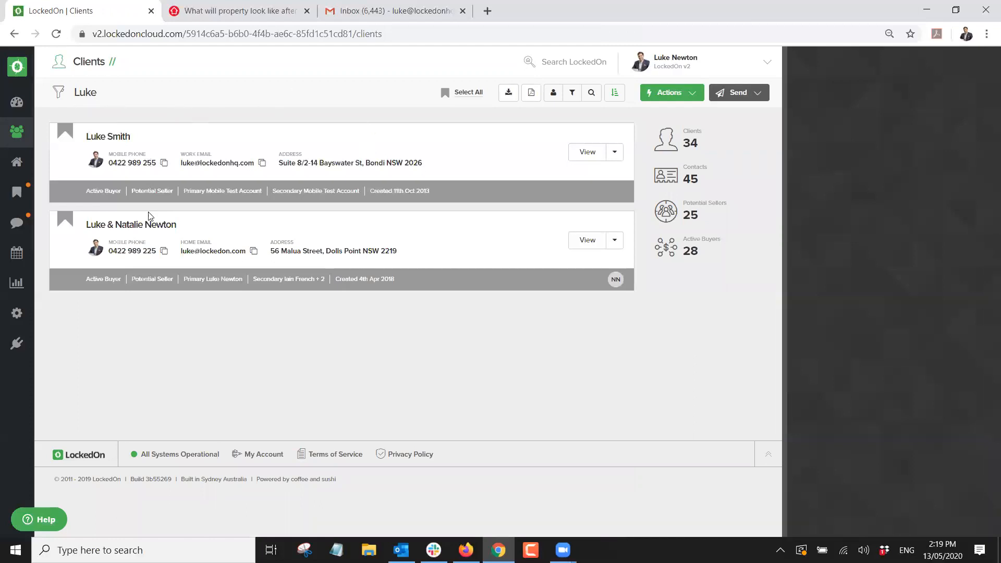
pyautogui.click(27, 102)
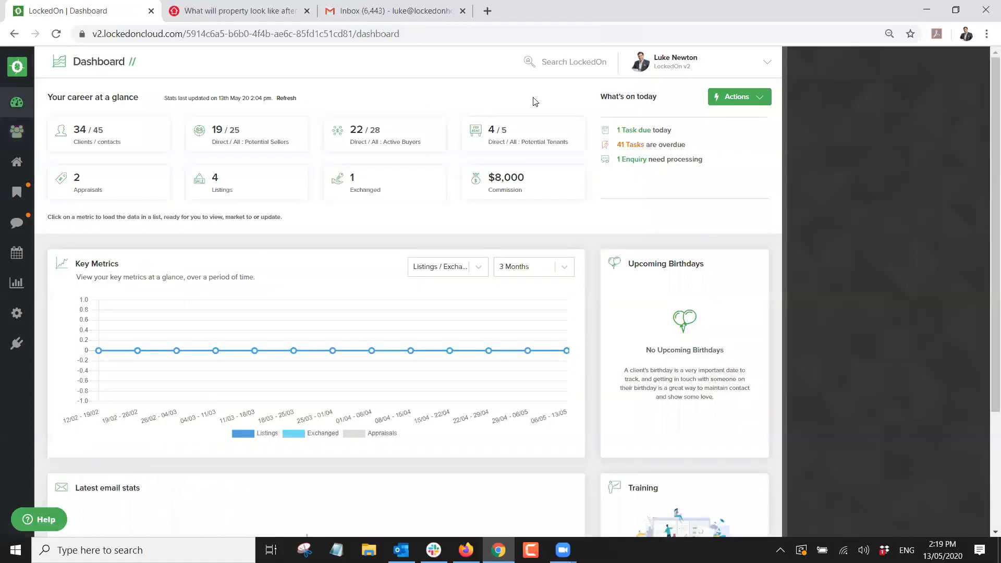
pyautogui.click(544, 64)
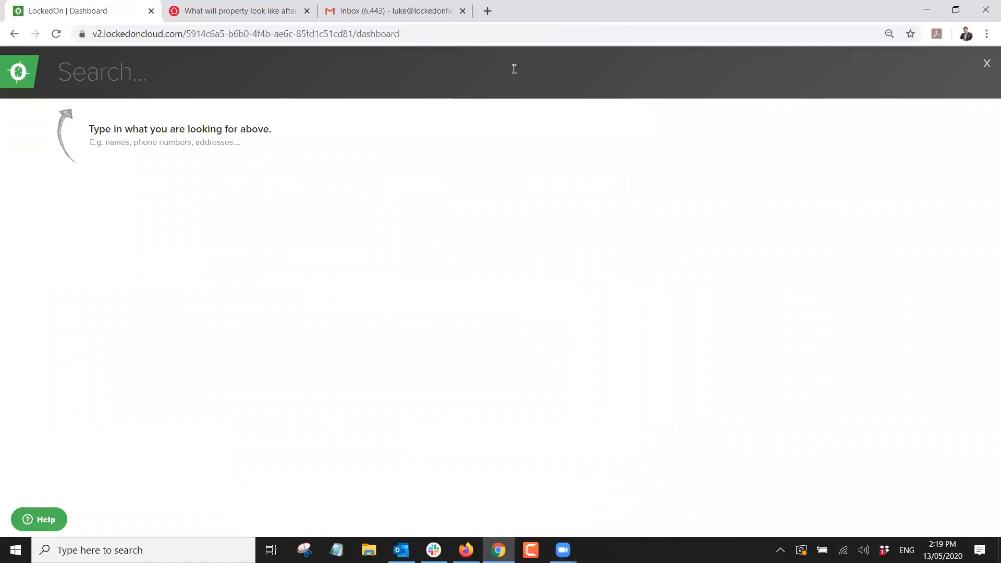
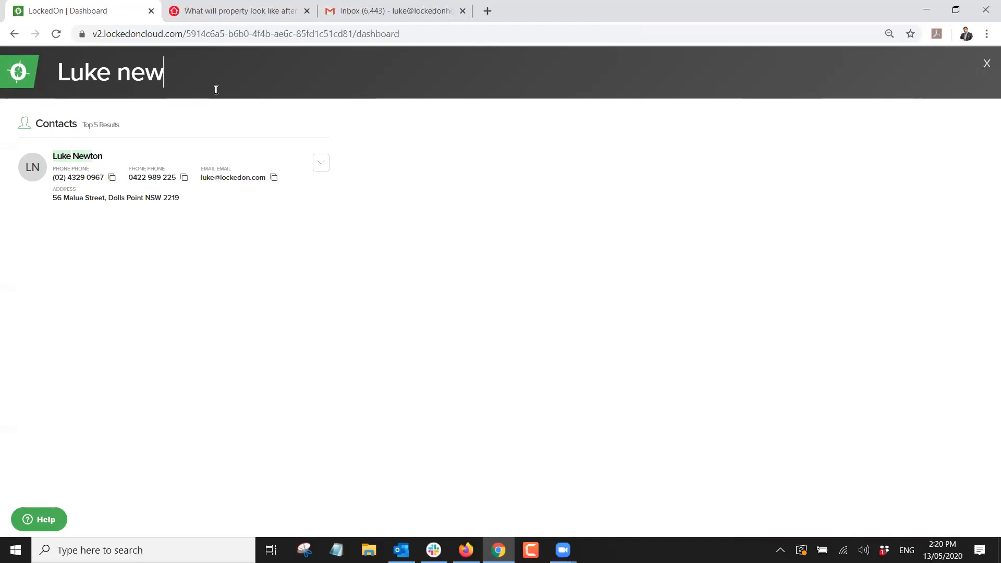
pyautogui.click(983, 63)
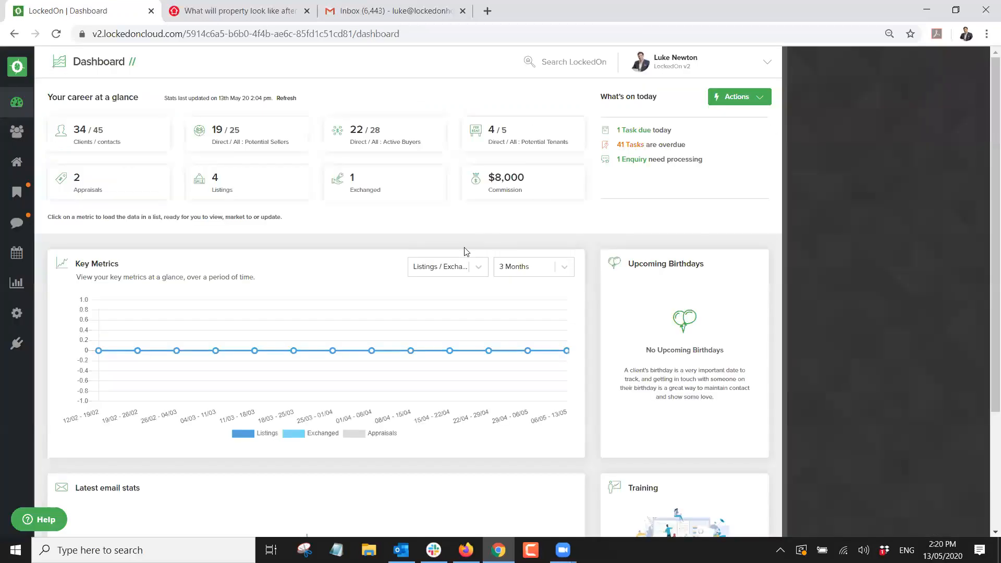
# Search 'malua' and open the matching couple's client record on its Contacts.
pyautogui.doubleClick(539, 66)
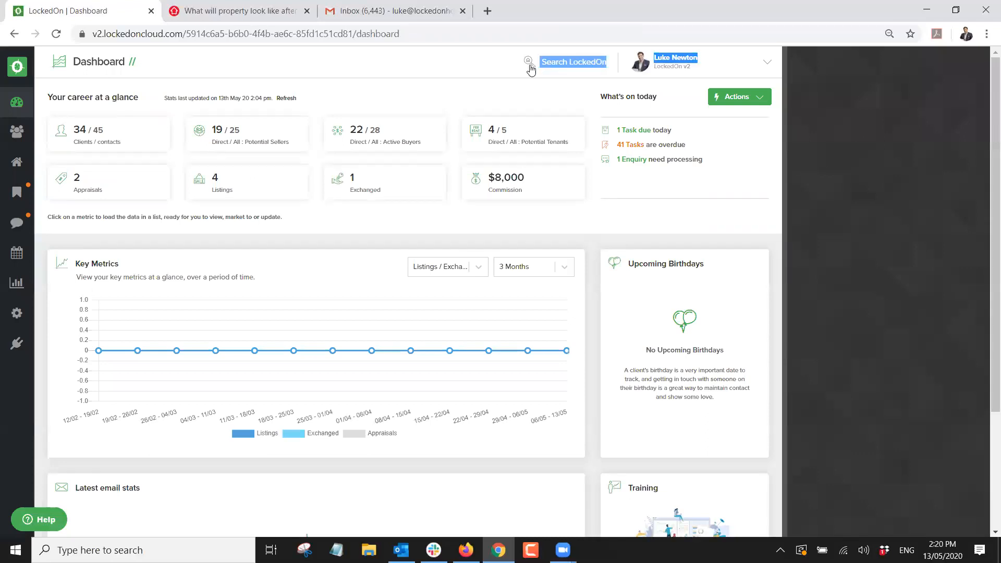
pyautogui.write('malua')
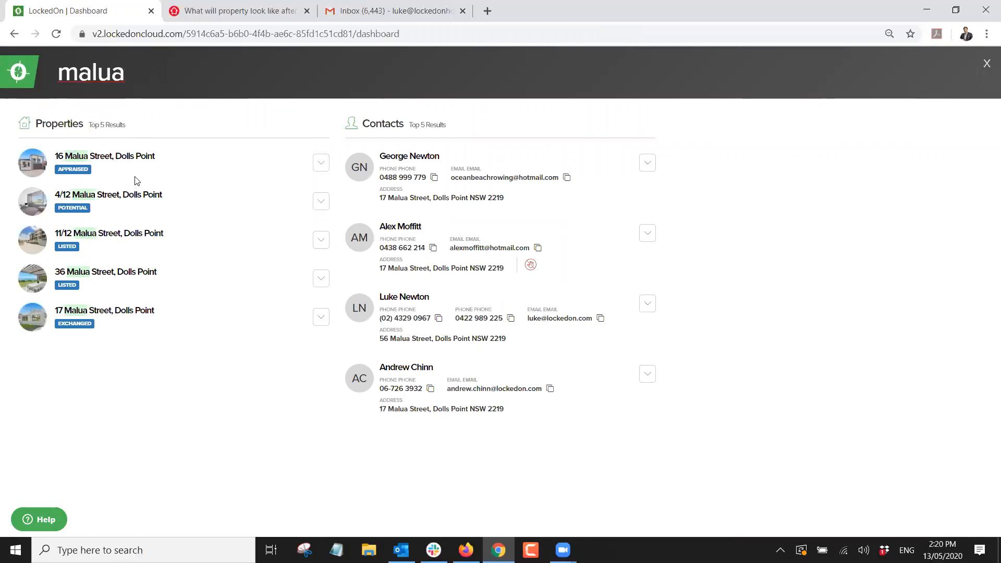
pyautogui.doubleClick(402, 197)
pyautogui.doubleClick(399, 267)
pyautogui.doubleClick(404, 339)
pyautogui.click(648, 306)
pyautogui.click(608, 325)
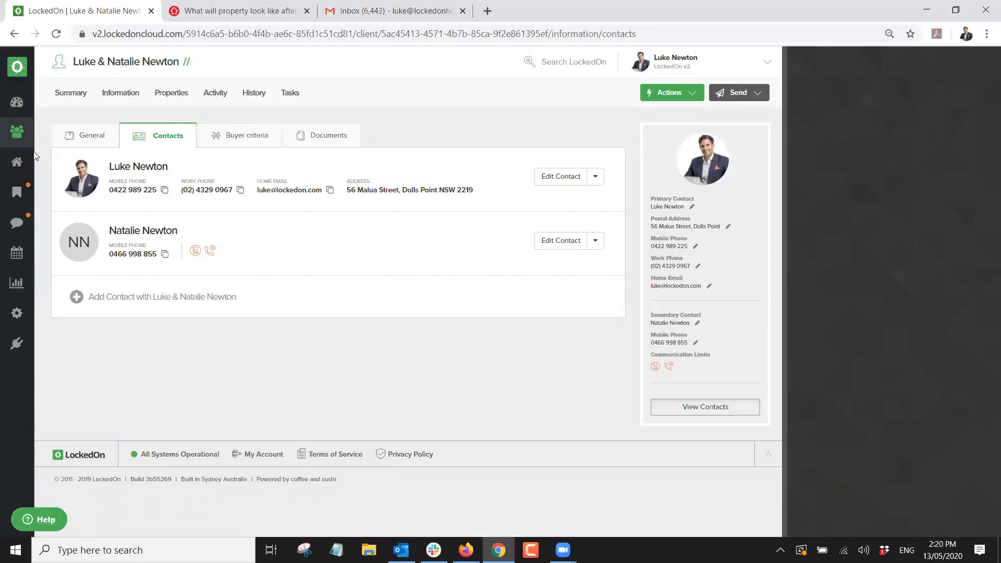
pyautogui.click(20, 135)
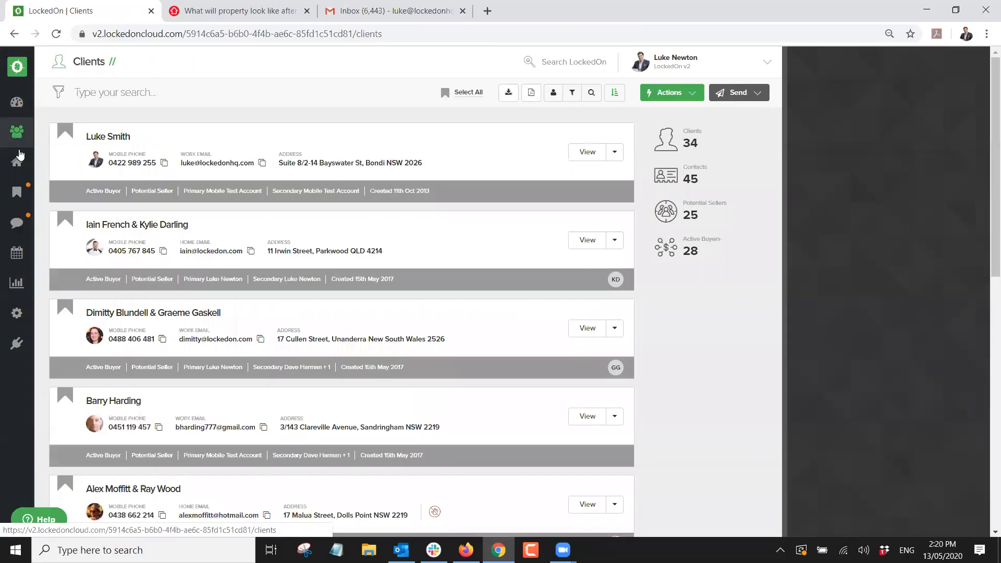
pyautogui.click(17, 164)
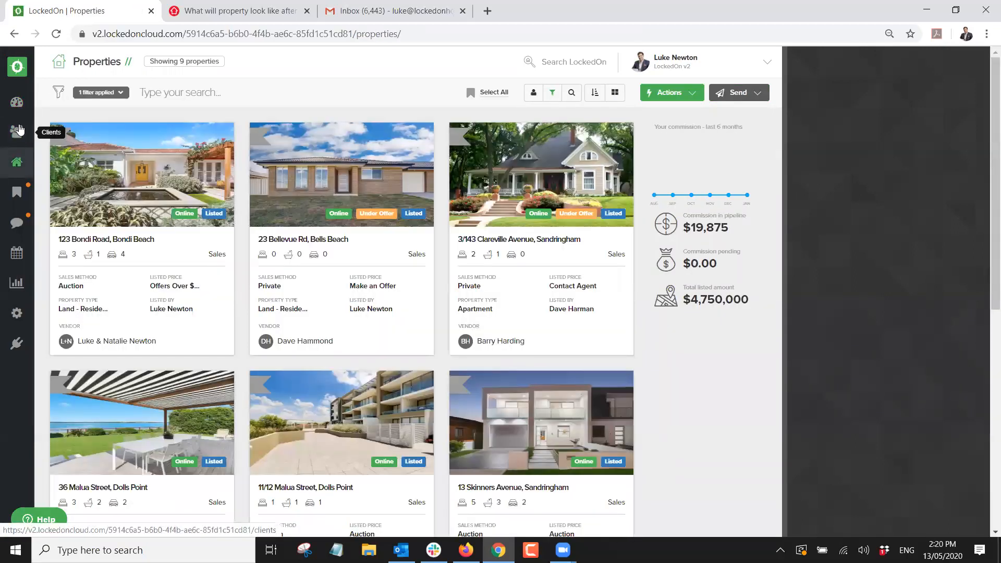
pyautogui.click(20, 130)
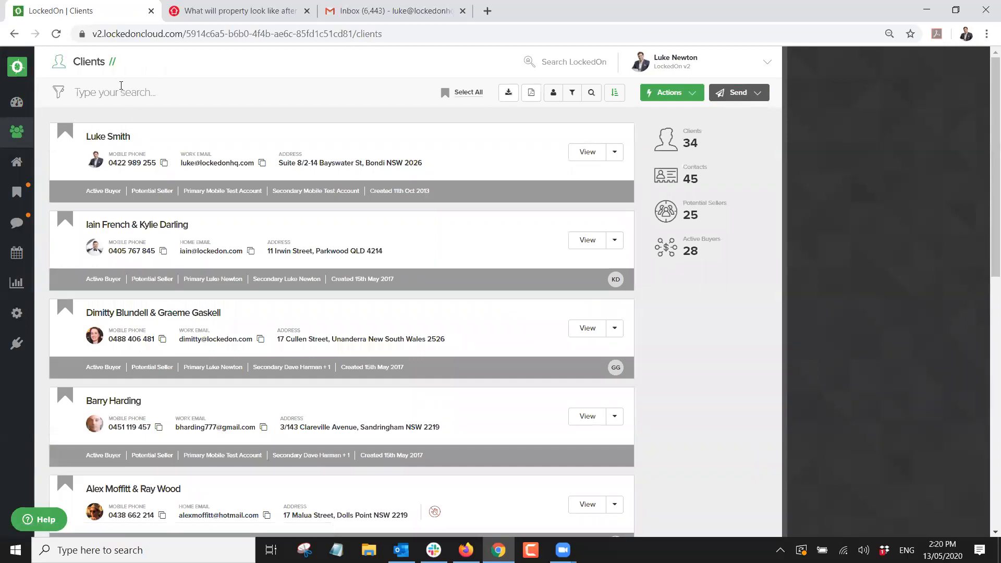
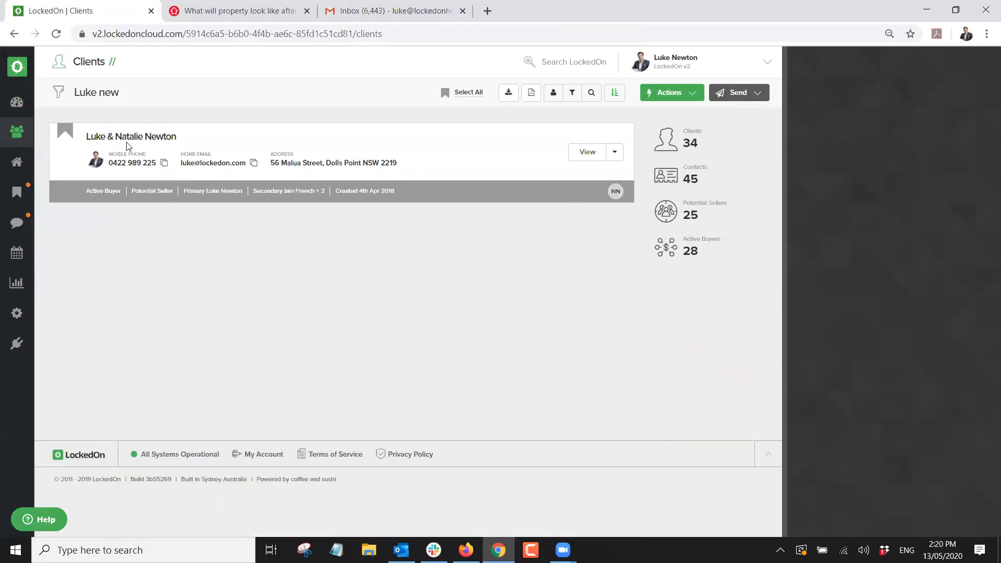
pyautogui.click(128, 144)
pyautogui.click(124, 98)
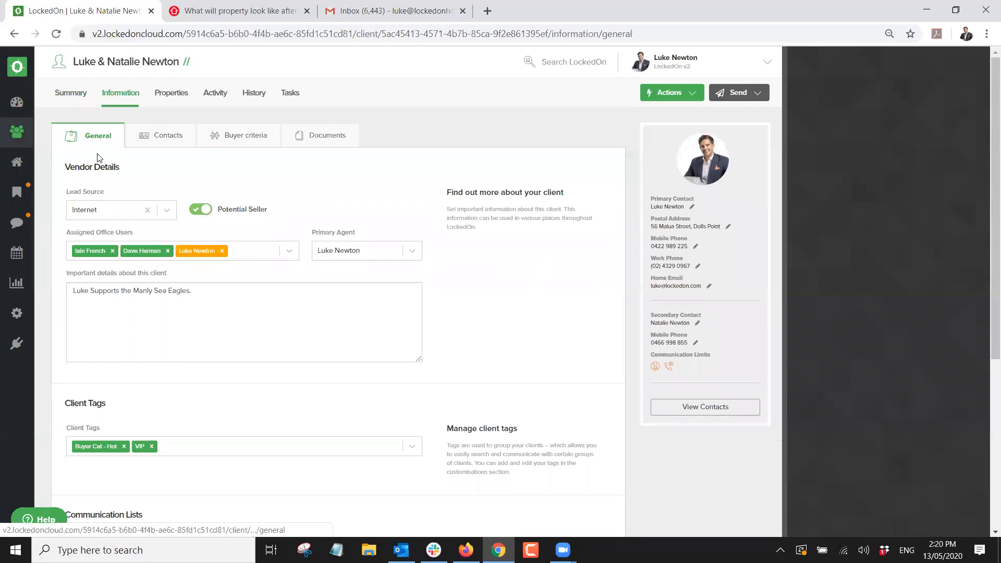
pyautogui.click(140, 137)
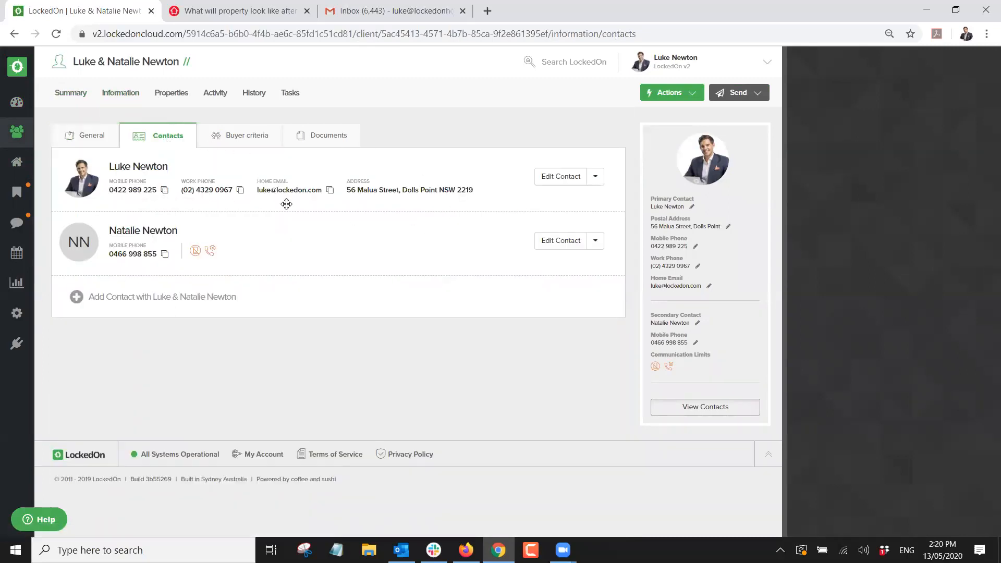
pyautogui.click(224, 137)
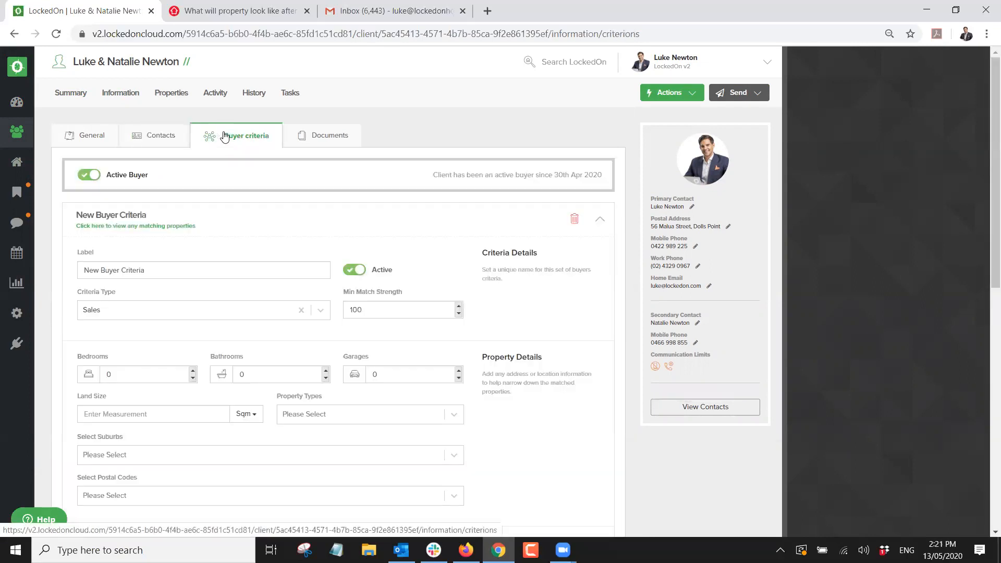
# Delete the existing buyer criteria set, keeping the client marked as an active buyer.
pyautogui.click(247, 214)
pyautogui.click(89, 174)
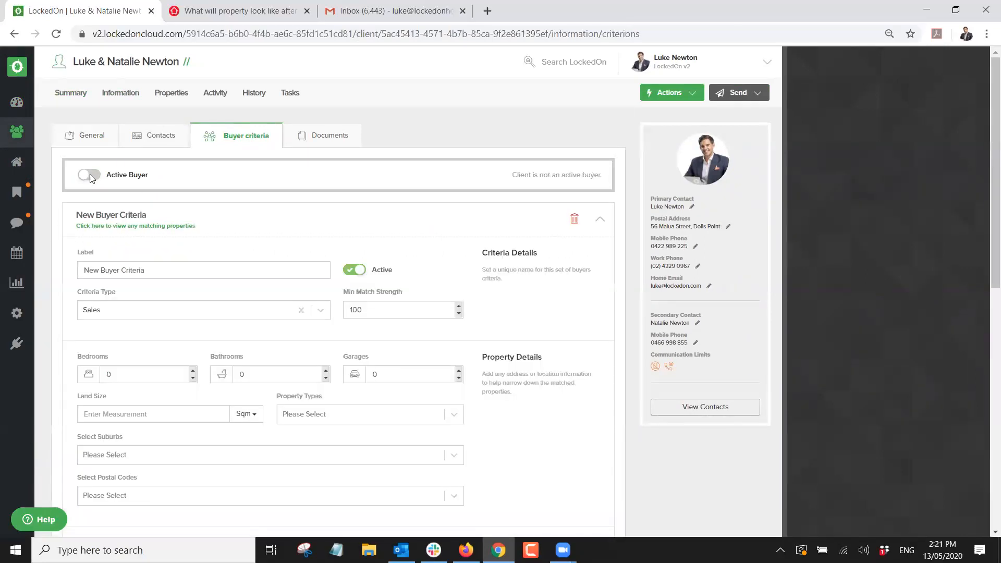
pyautogui.click(316, 222)
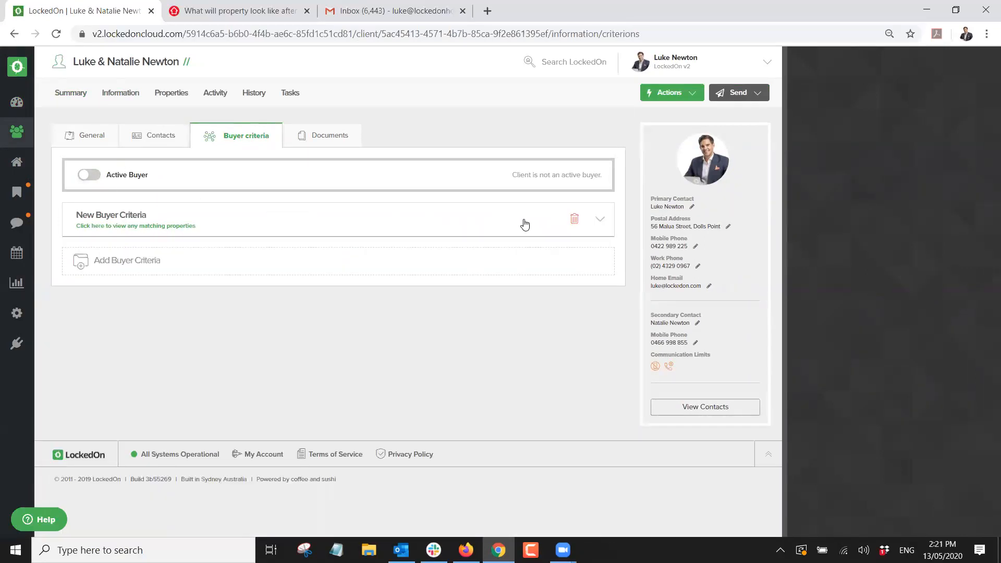
pyautogui.click(574, 219)
pyautogui.click(558, 109)
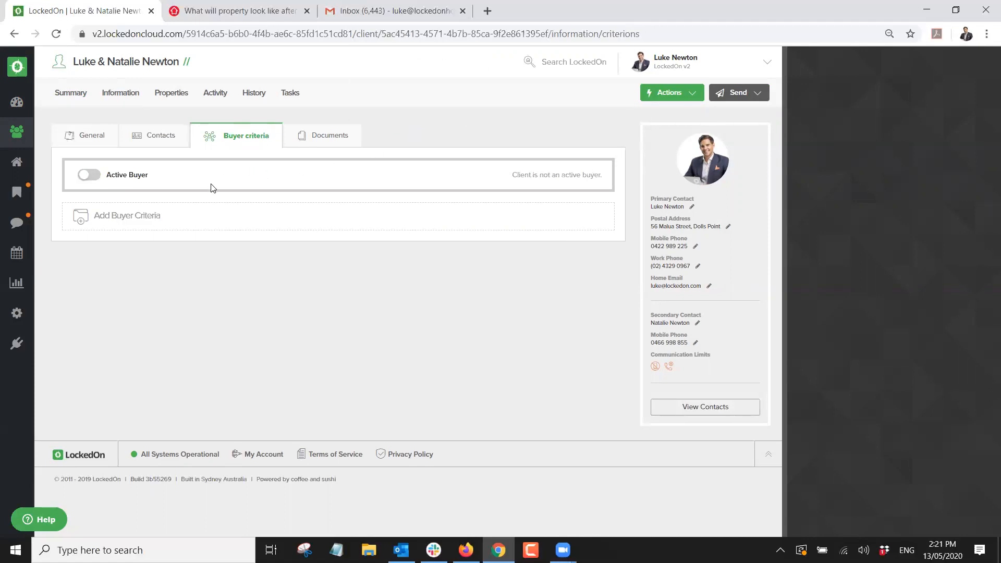
pyautogui.click(93, 179)
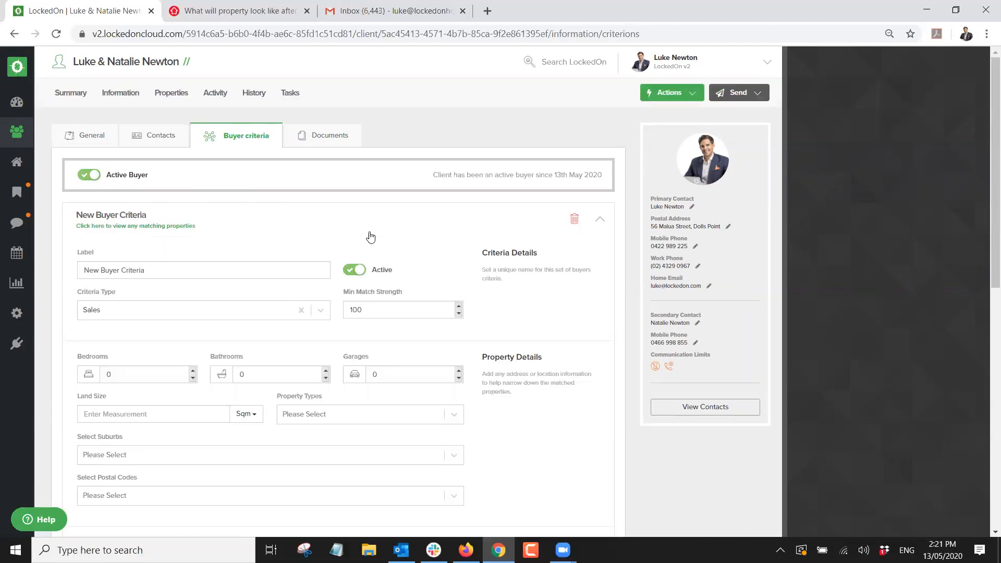
# Add a second blank criteria set, delete it, leaving only New Buyer Criteria.
pyautogui.scroll(-3, 359, 226)
pyautogui.scroll(-2, 340, 277)
pyautogui.scroll(5, 358, 242)
pyautogui.click(385, 226)
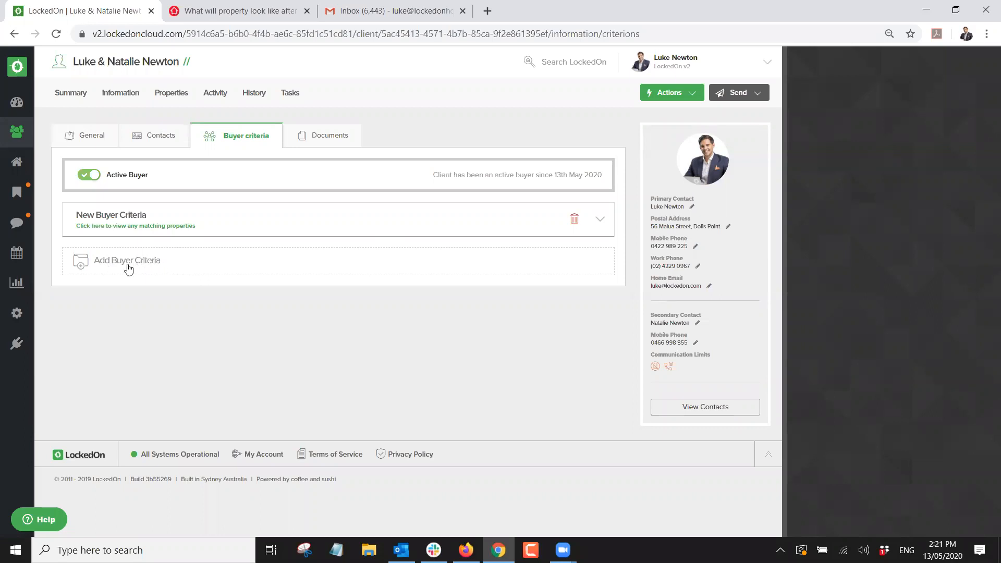
pyautogui.click(108, 267)
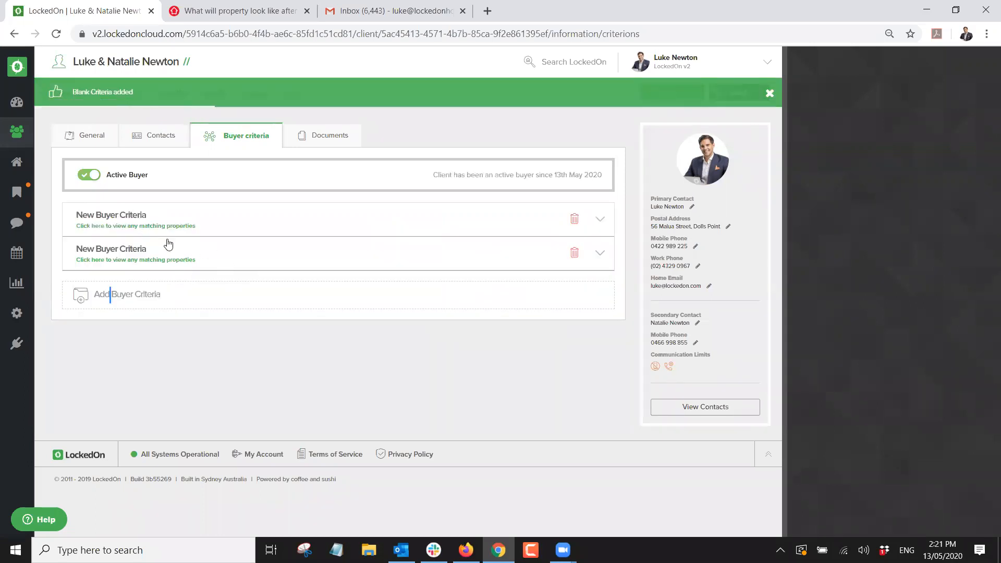
pyautogui.click(575, 253)
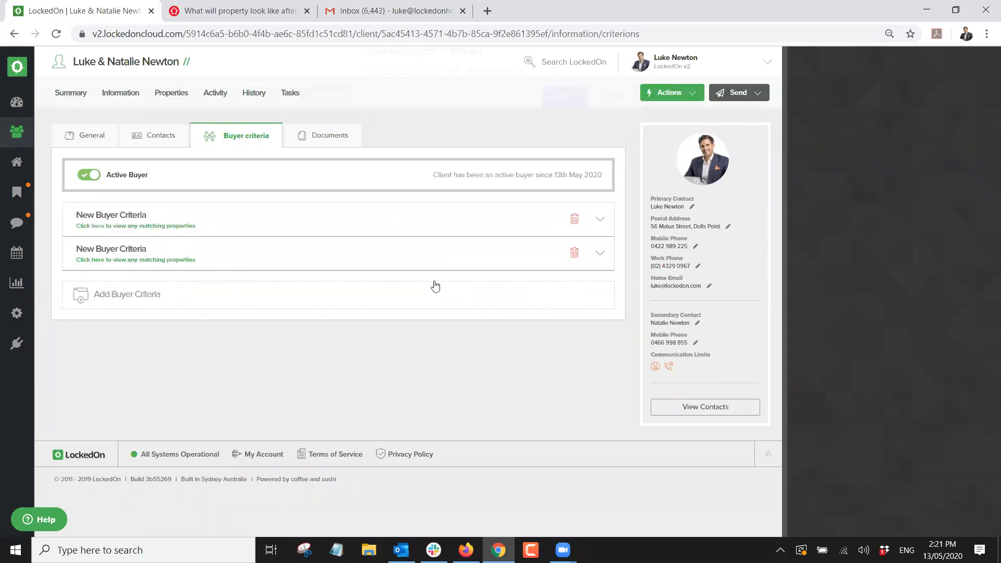
pyautogui.click(564, 106)
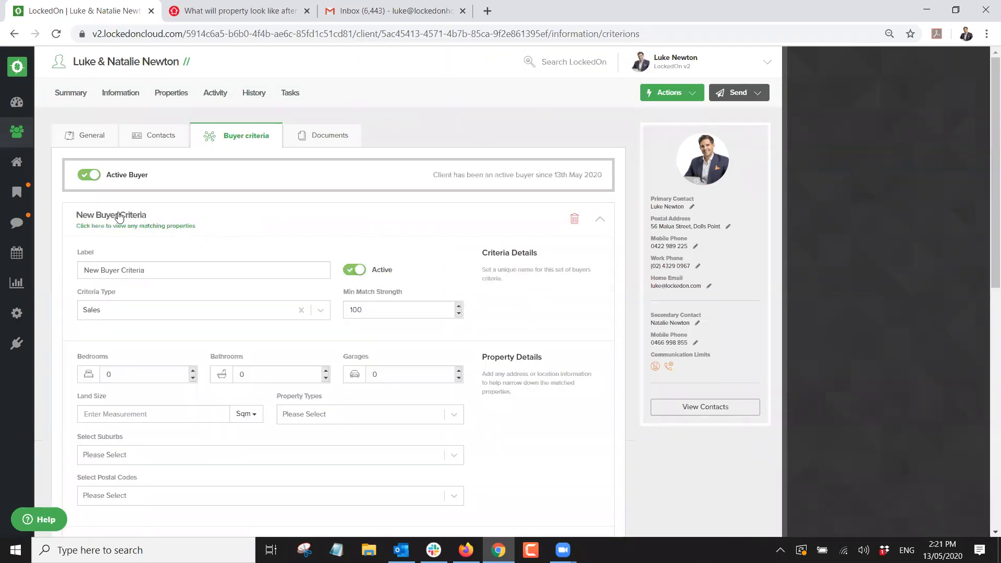
pyautogui.scroll(-4, 173, 237)
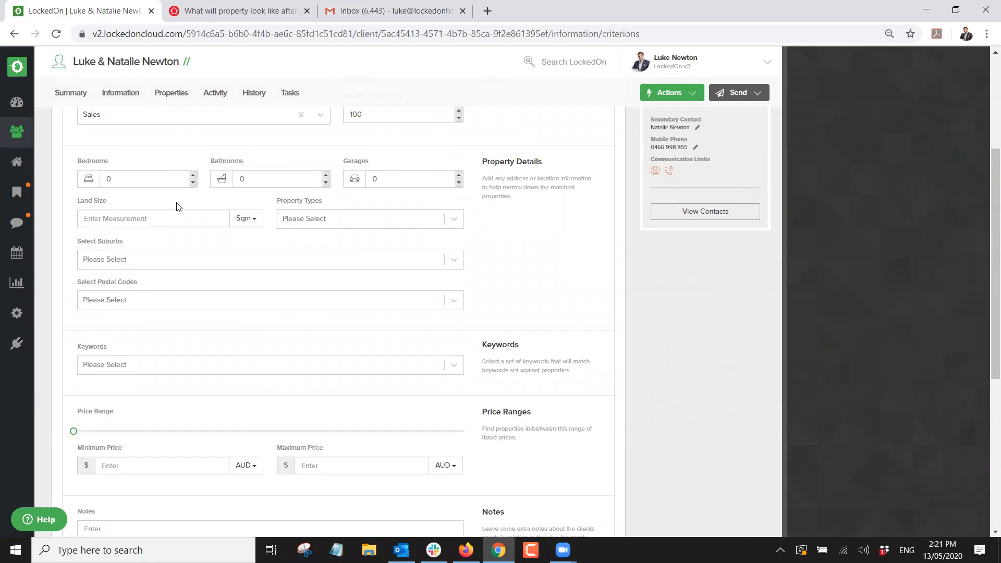
# Set the criteria to 2 bedrooms, 1 bathroom and 1 garage.
pyautogui.click(192, 175)
pyautogui.click(192, 175)
pyautogui.click(325, 175)
pyautogui.click(459, 176)
# Add House, Townhouse, Apartment and Unit as wanted property types.
pyautogui.click(309, 218)
pyautogui.write('house')
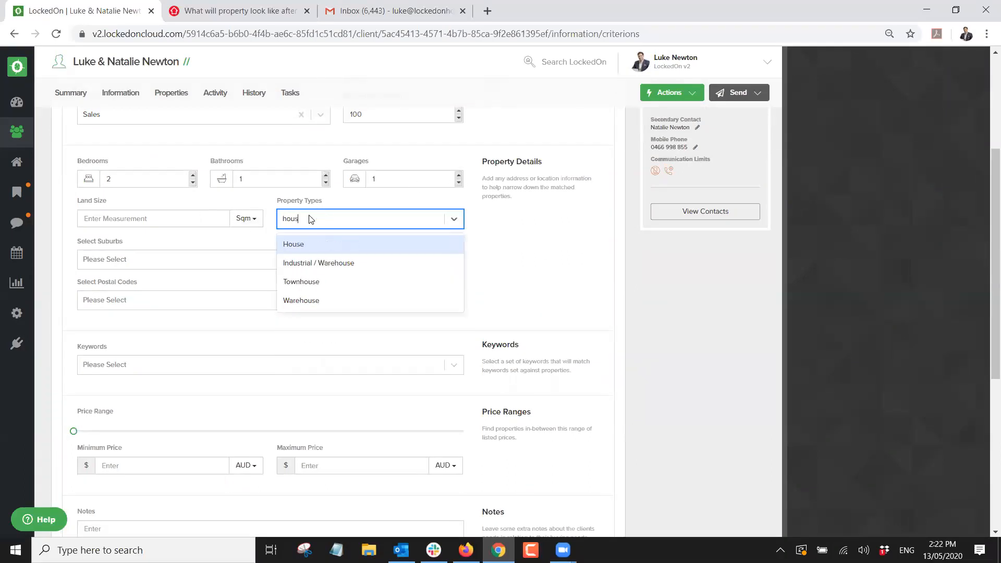
pyautogui.click(304, 244)
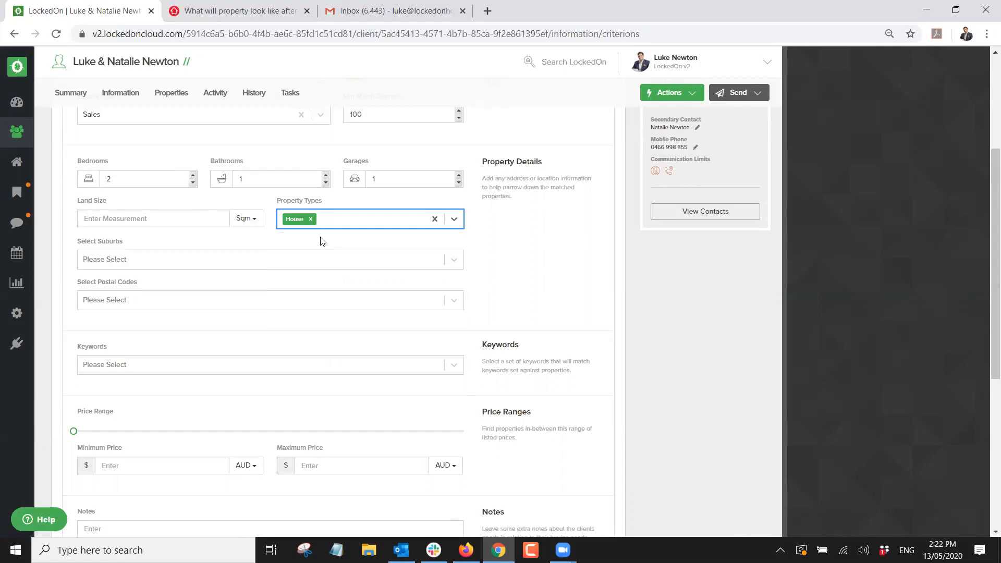
pyautogui.write('tow')
pyautogui.click(318, 238)
pyautogui.write('Apa')
pyautogui.click(305, 244)
pyautogui.write('Unit')
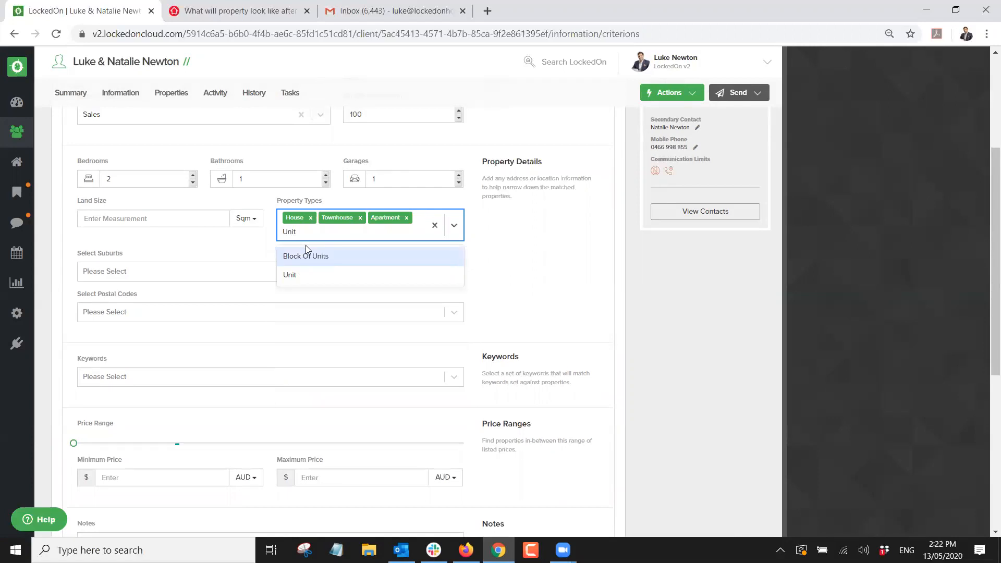
pyautogui.click(290, 275)
# Try adding suburb Dolls Point and postcode 2281, then remove both again.
pyautogui.click(147, 272)
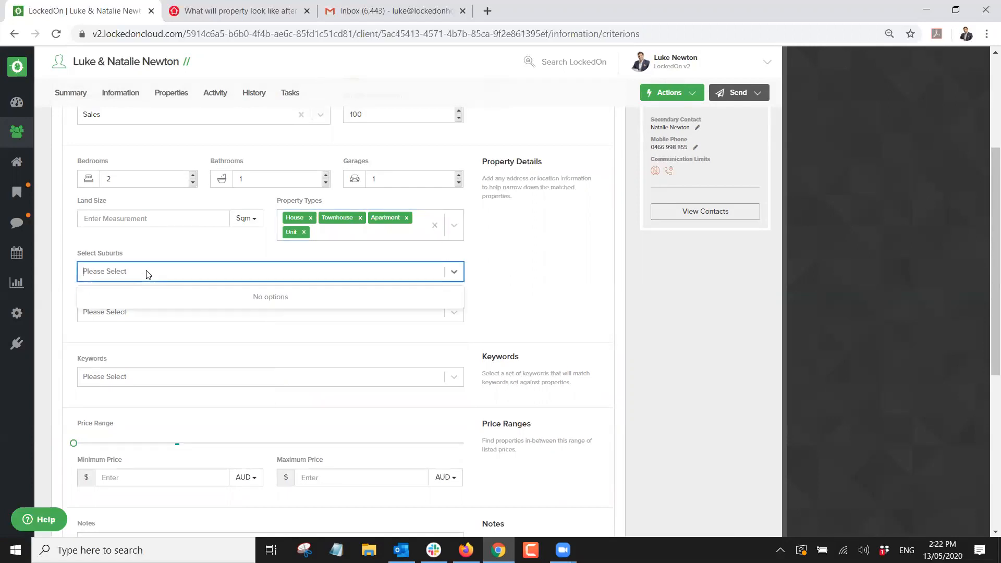
pyautogui.write('Dolls Po')
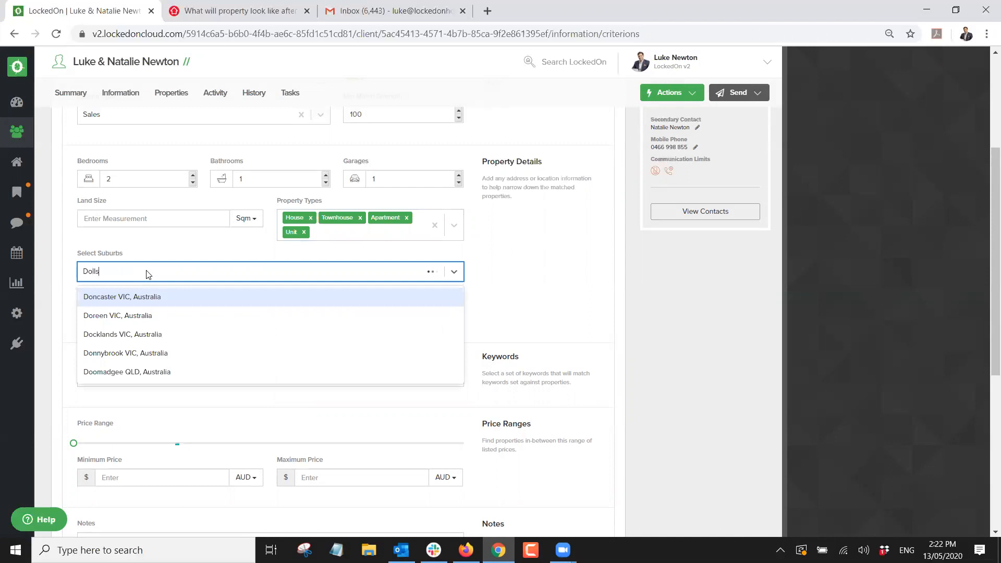
pyautogui.click(137, 301)
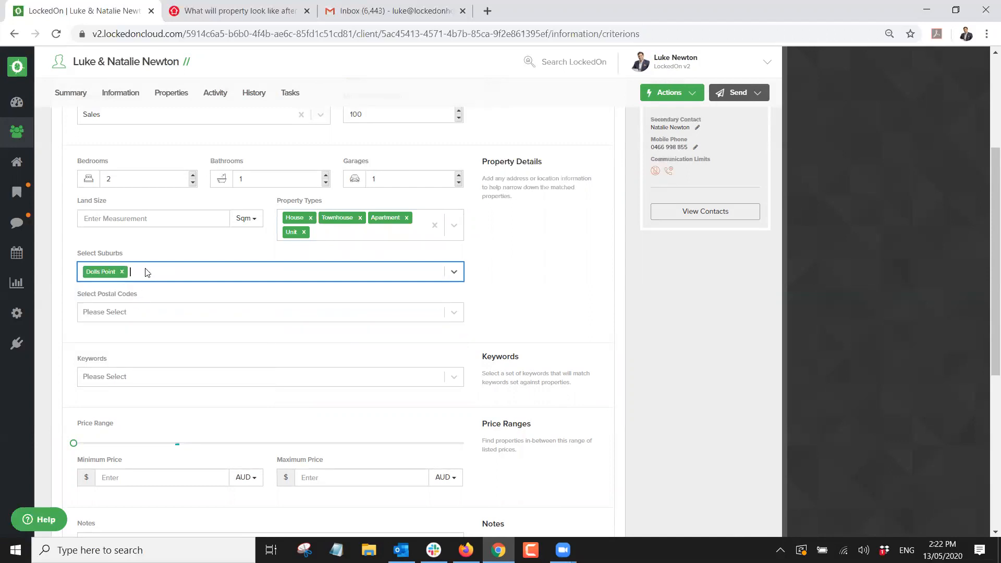
pyautogui.press('BackSpace')
pyautogui.click(497, 272)
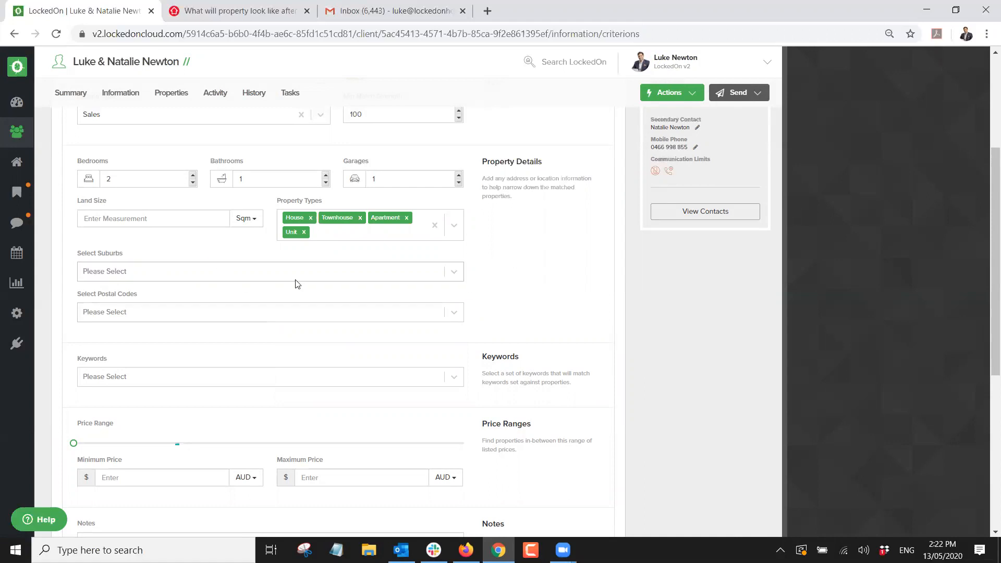
pyautogui.click(125, 311)
pyautogui.write('2281')
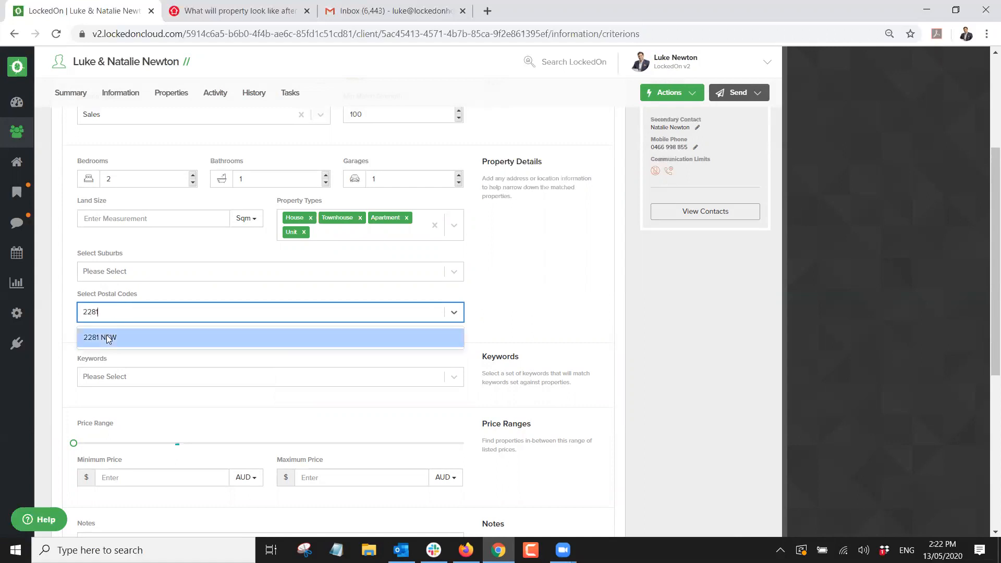
pyautogui.click(107, 336)
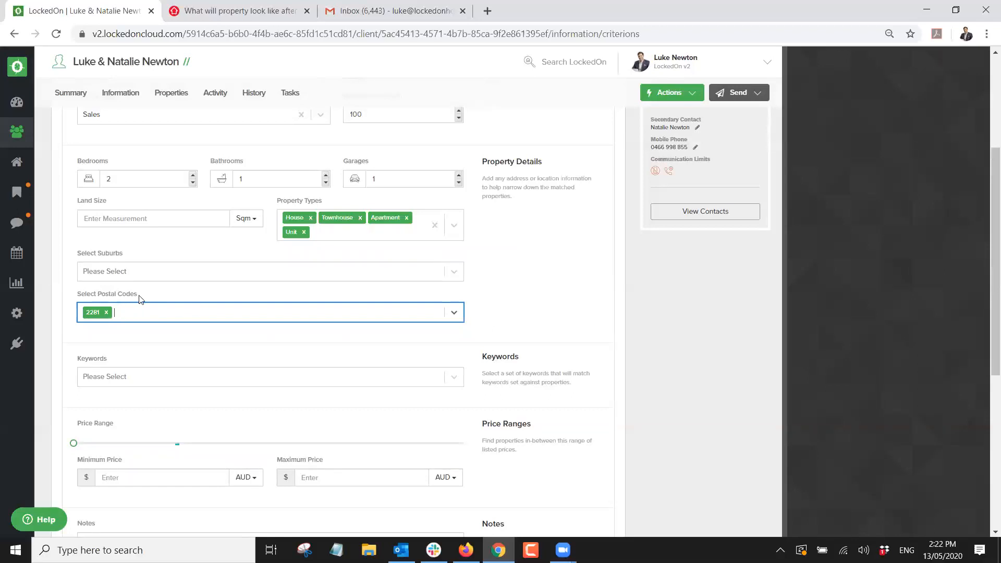
pyautogui.press('BackSpace')
pyautogui.click(546, 286)
# Enter a $3,000,000 maximum price and save the updated buyer criteria.
pyautogui.scroll(-1, 365, 328)
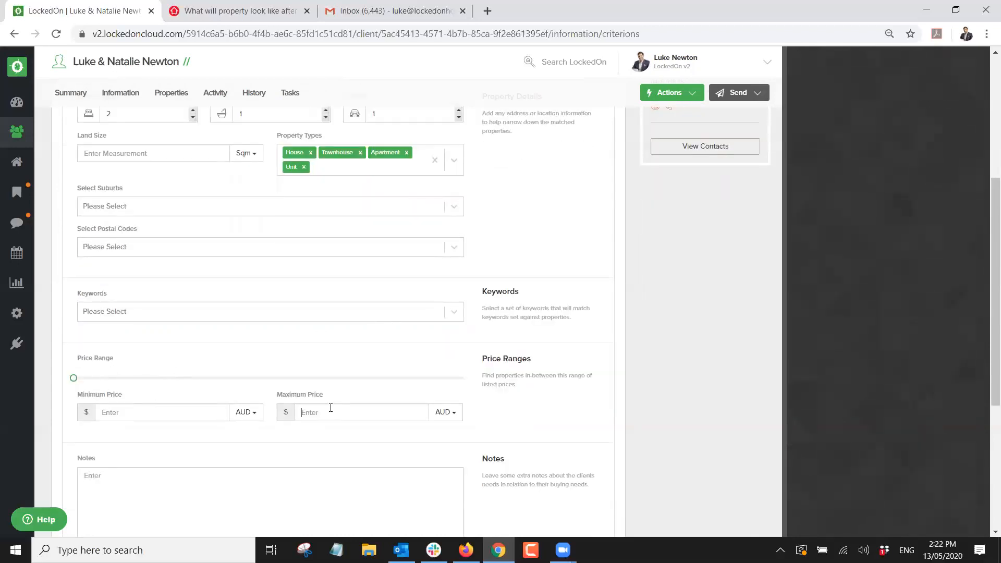
pyautogui.scroll(1, 261, 250)
pyautogui.scroll(-1, 287, 286)
pyautogui.write('3000000')
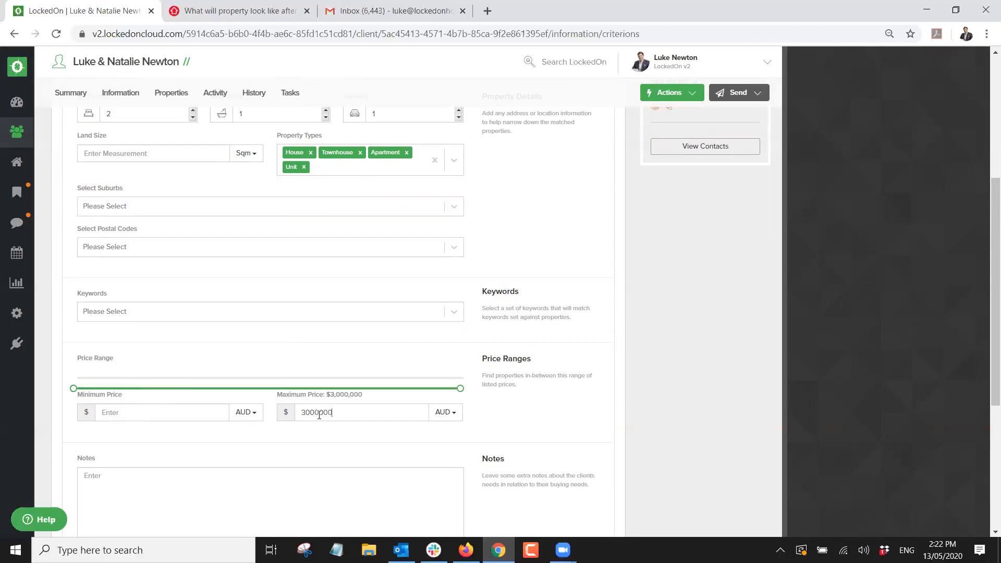
pyautogui.scroll(-4, 334, 418)
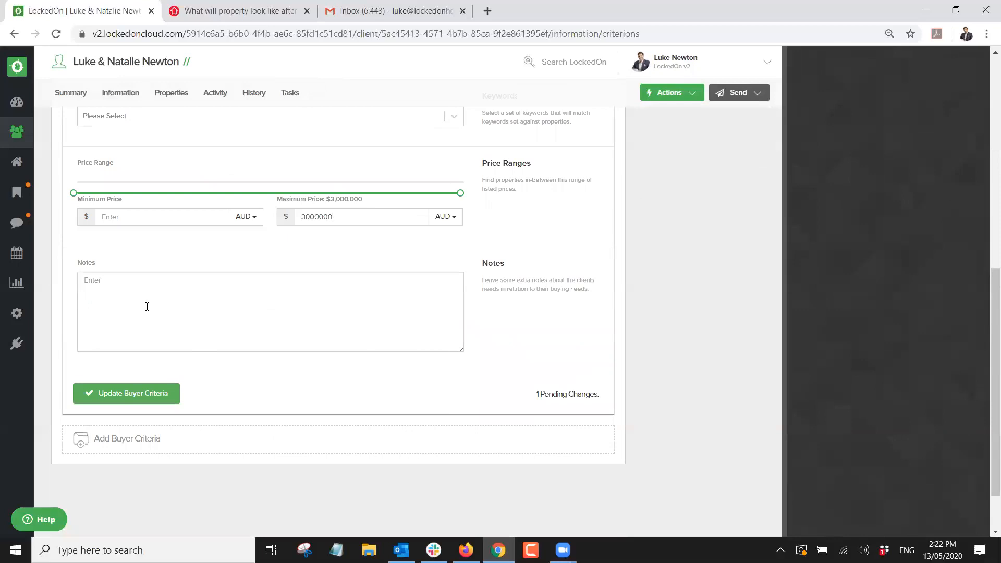
pyautogui.click(112, 393)
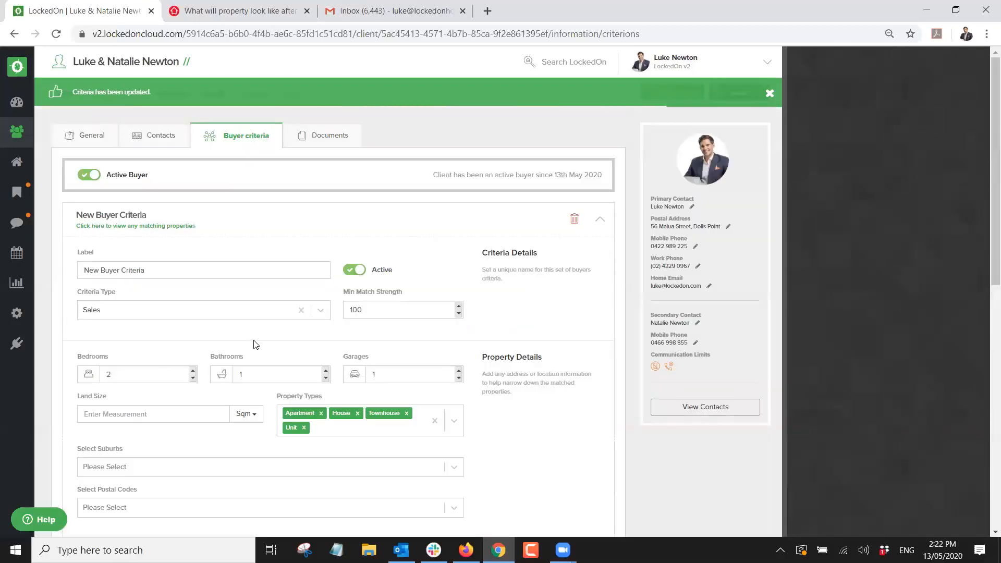
# Show the client's matching properties: five listings at match strength 100, four in Dolls Point.
pyautogui.click(148, 228)
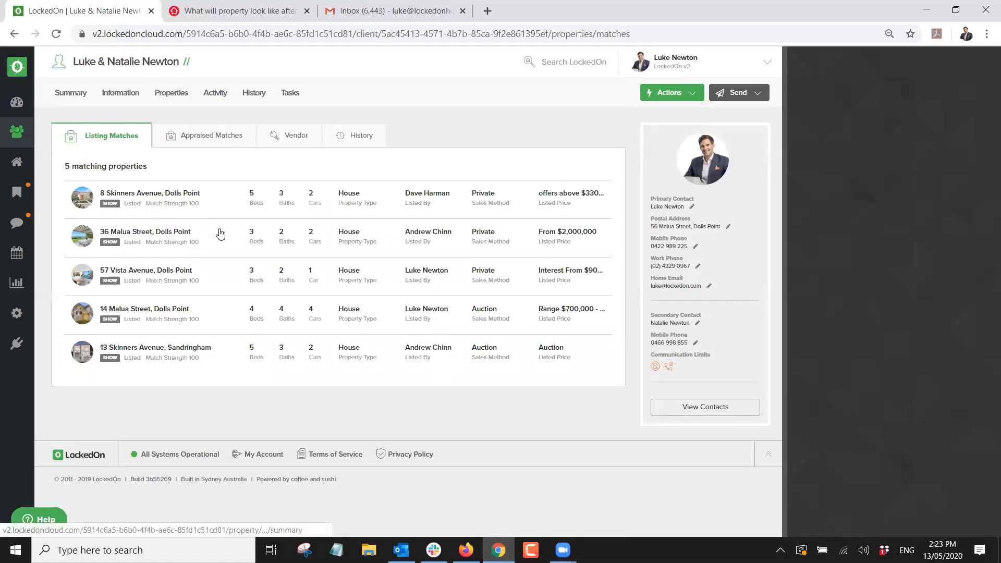
pyautogui.click(169, 96)
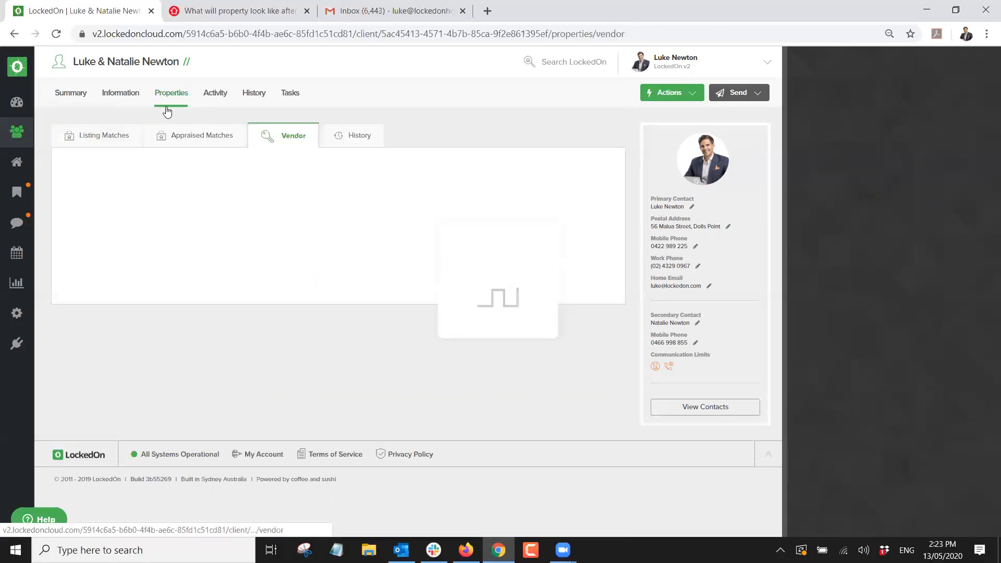
pyautogui.click(108, 136)
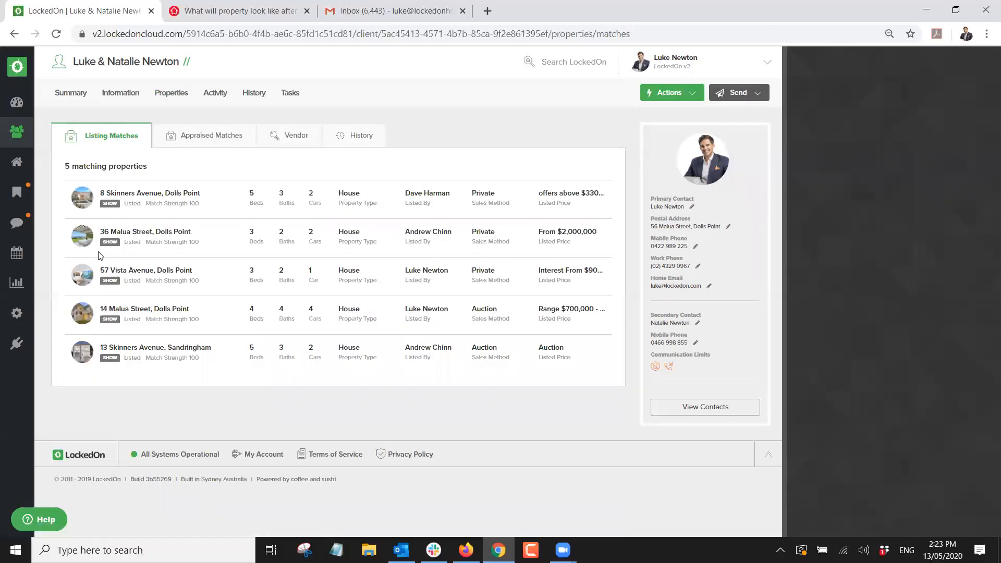
pyautogui.moveTo(159, 249)
pyautogui.click(733, 94)
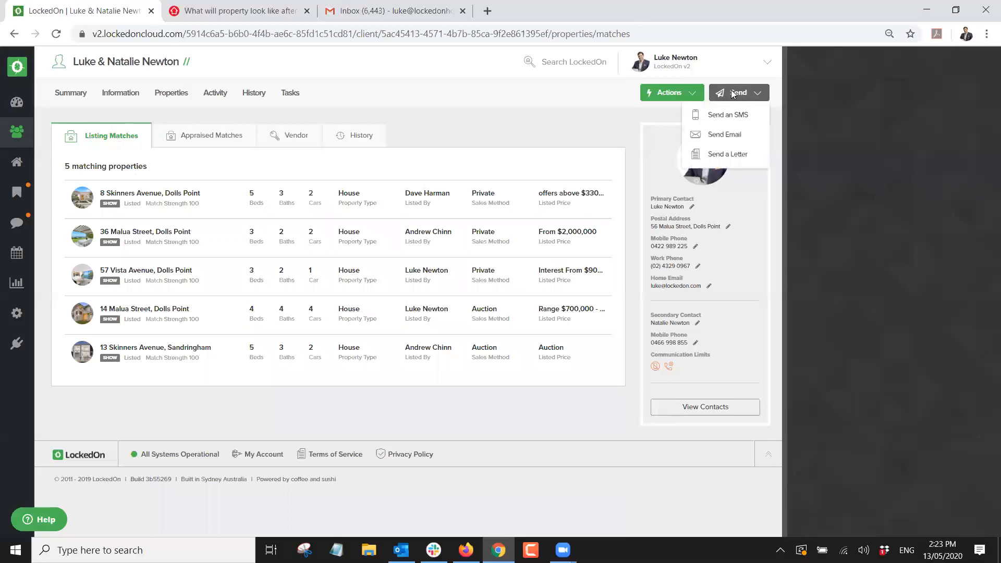
# Start an email to the client using the Buyer Match template.
pyautogui.click(725, 137)
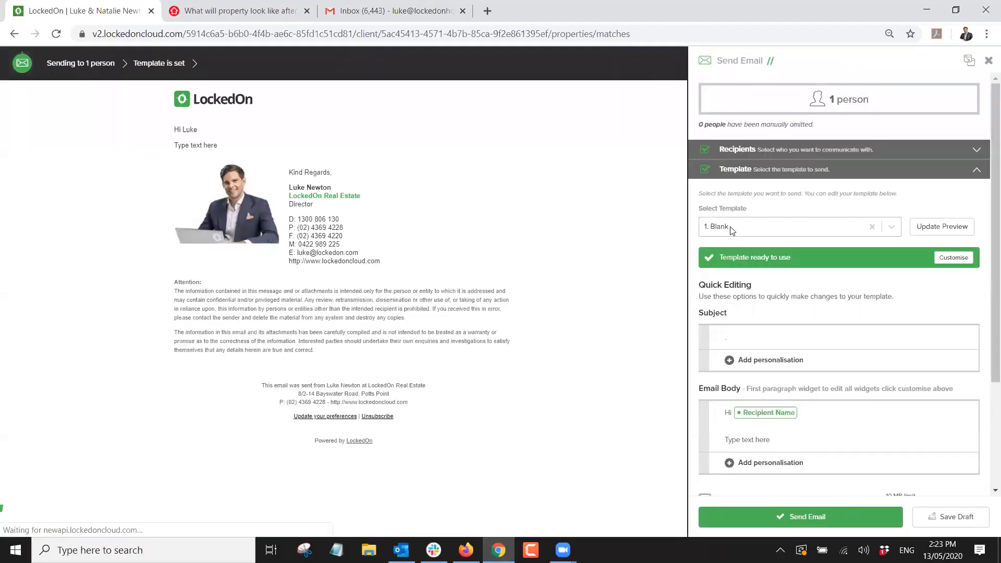
pyautogui.click(732, 230)
pyautogui.write('buyer')
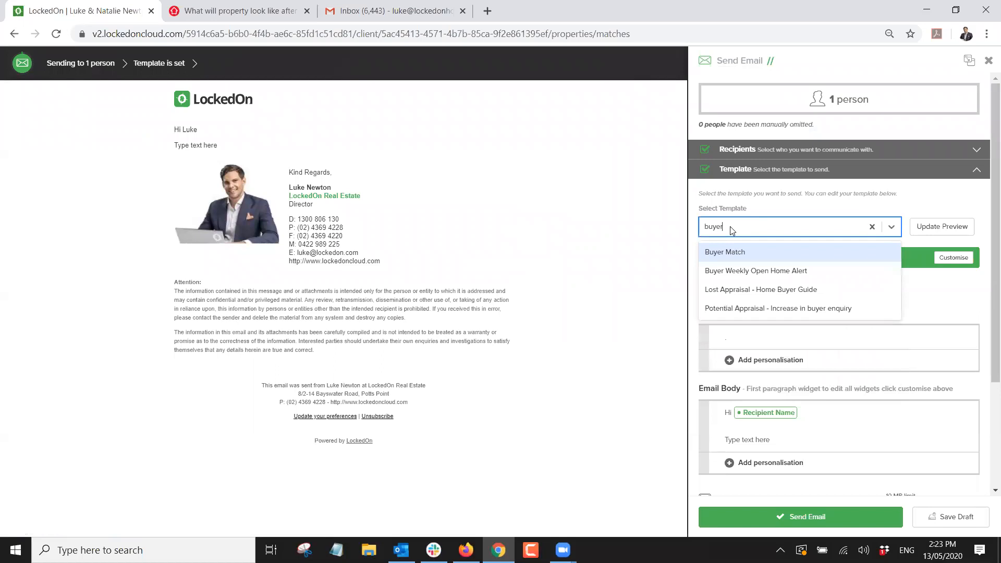
pyautogui.click(751, 252)
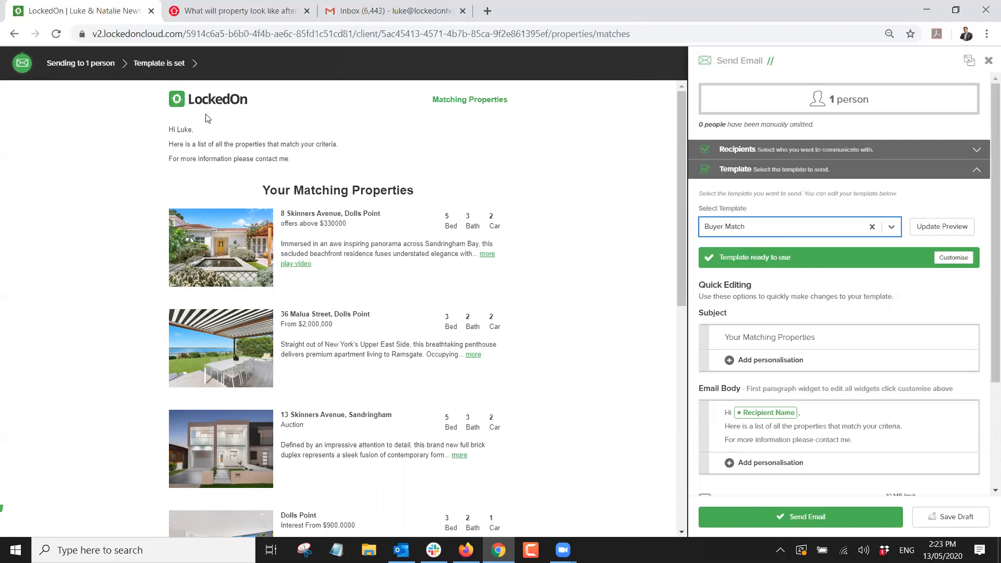
# Review the Buyer Match email previewing the five matching properties, then finish and close it.
pyautogui.scroll(-1, 469, 261)
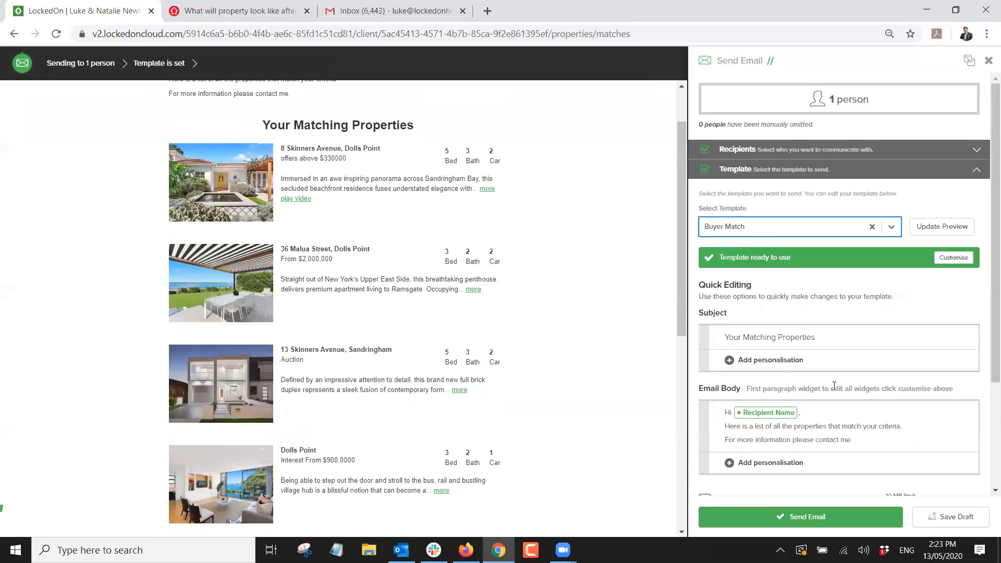
pyautogui.click(882, 441)
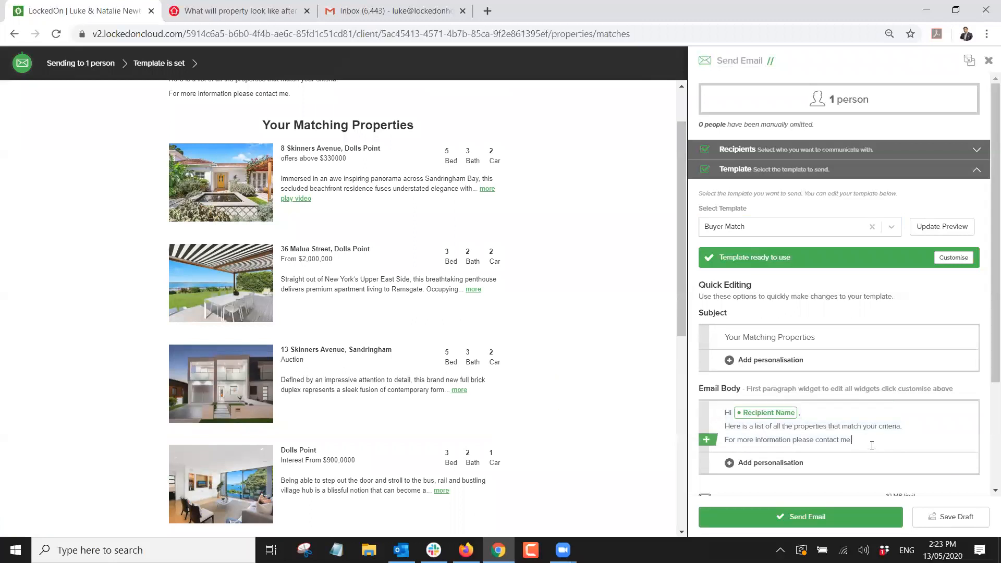
pyautogui.scroll(1, 372, 164)
pyautogui.scroll(-5, 371, 163)
pyautogui.scroll(2, 364, 168)
pyautogui.scroll(3, 364, 168)
pyautogui.scroll(-5, 355, 177)
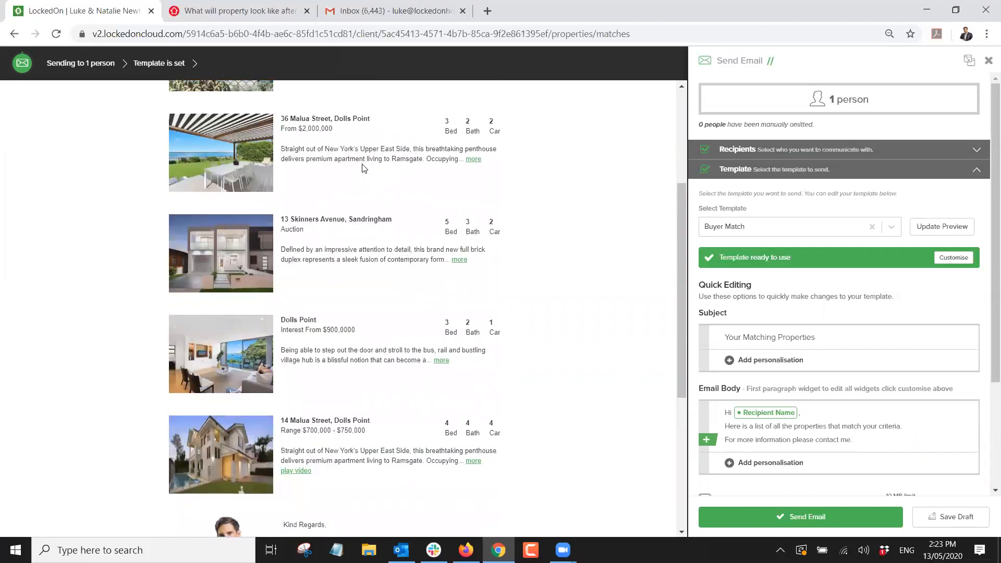
pyautogui.scroll(-1, 355, 179)
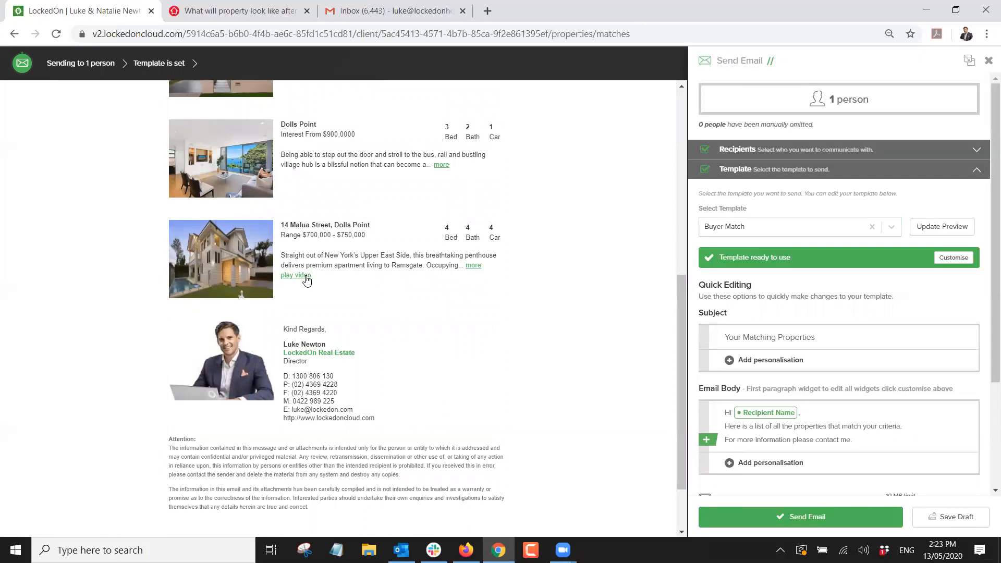
pyautogui.scroll(5, 313, 274)
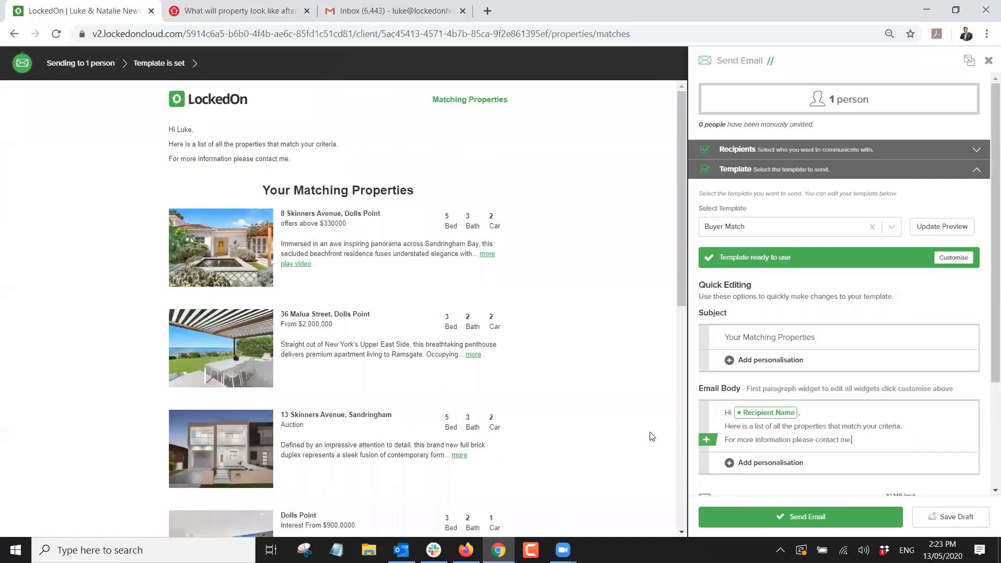
pyautogui.click(383, 383)
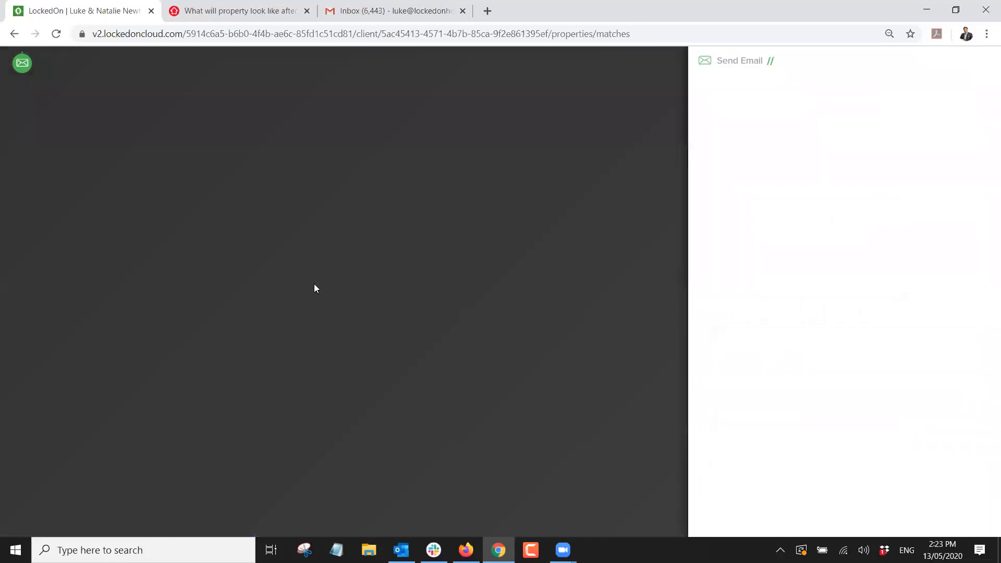
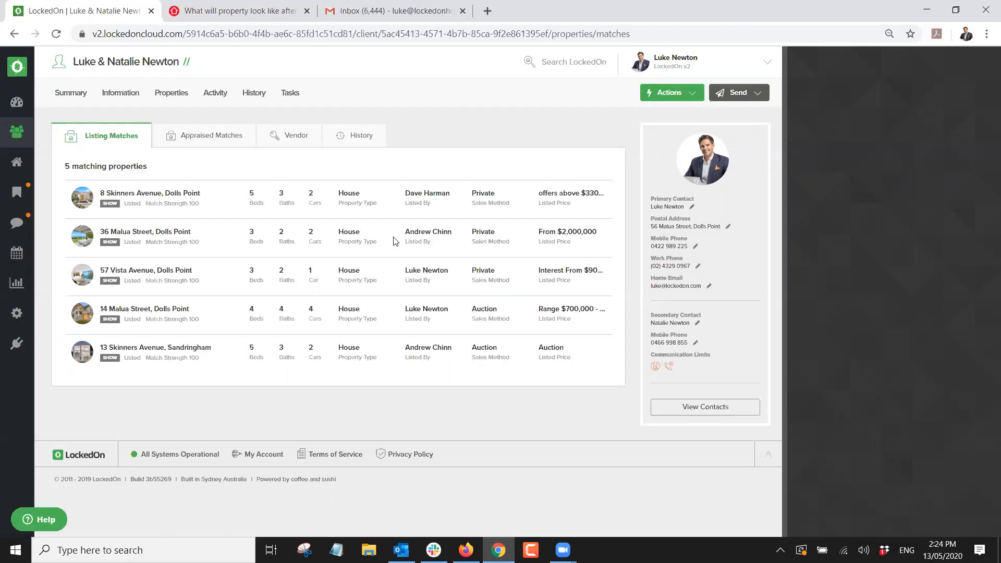
pyautogui.click(169, 194)
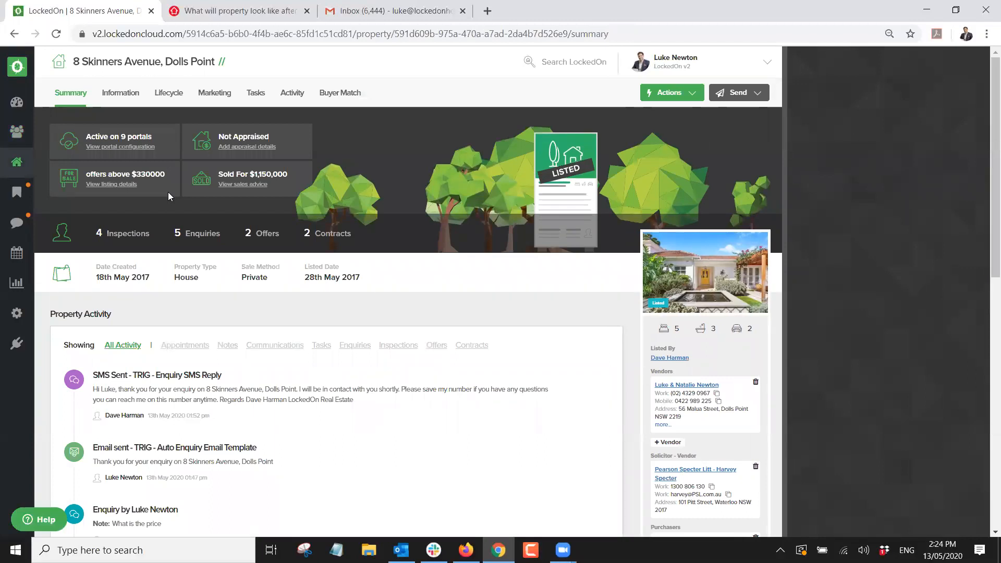
pyautogui.click(339, 93)
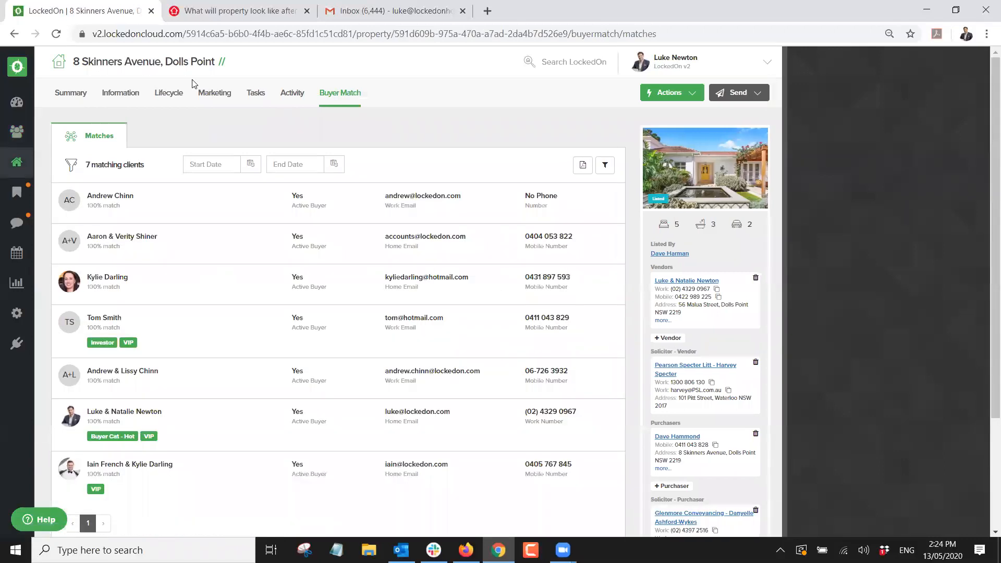
pyautogui.scroll(-3, 108, 307)
pyautogui.scroll(3, 111, 308)
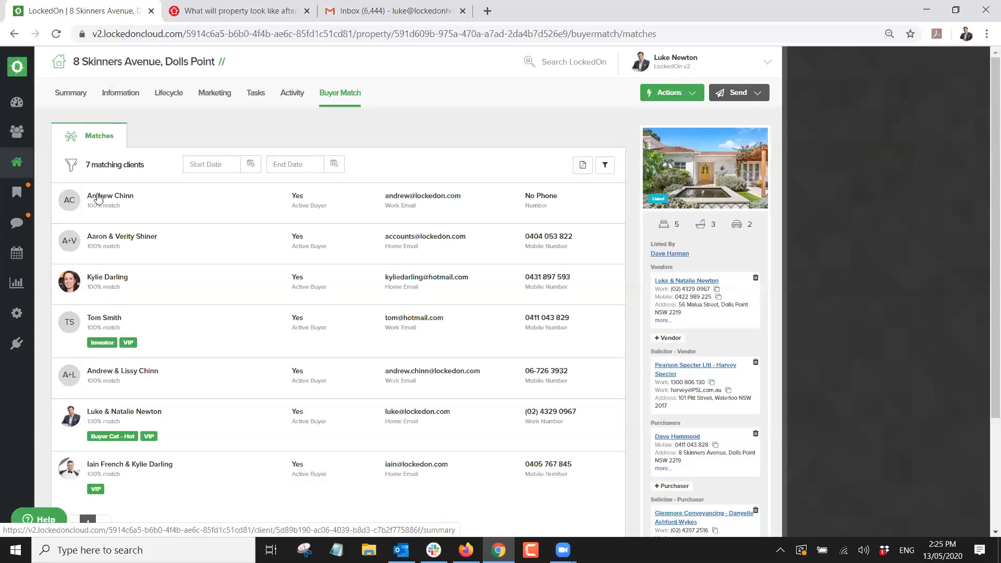
pyautogui.click(728, 93)
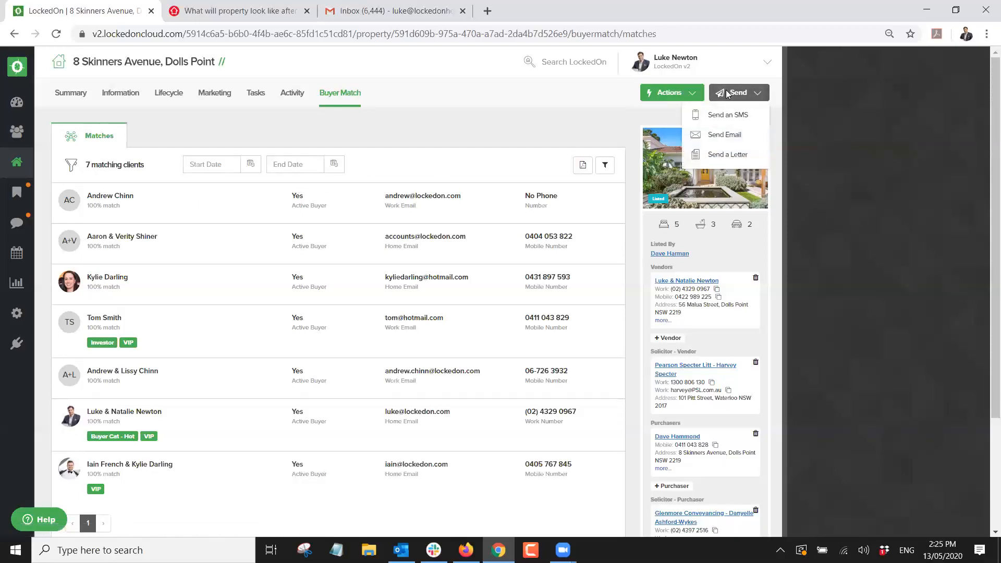
pyautogui.click(724, 135)
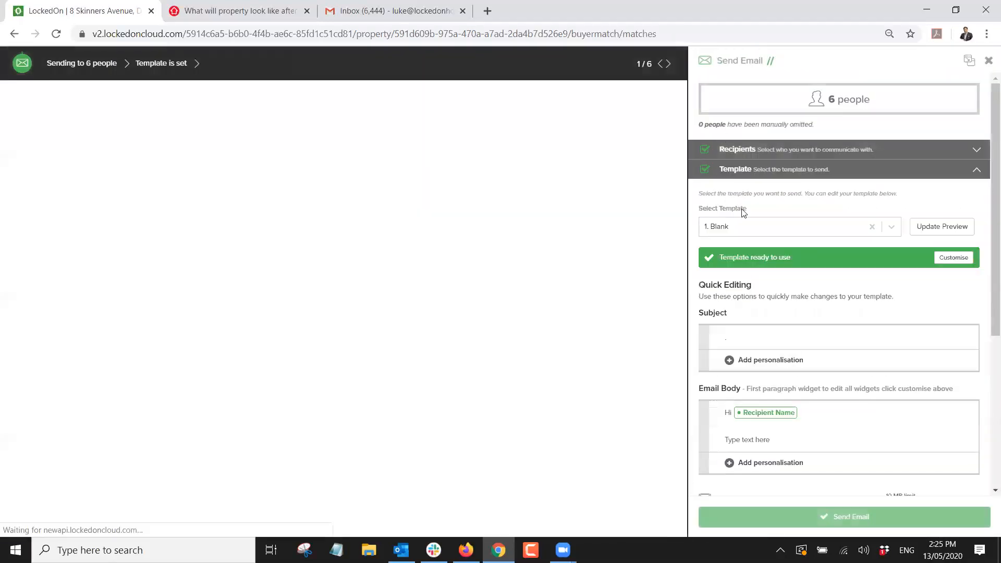
# Apply the Just Listed template to the email for the 6 matched buyers.
pyautogui.click(736, 225)
pyautogui.write('Just')
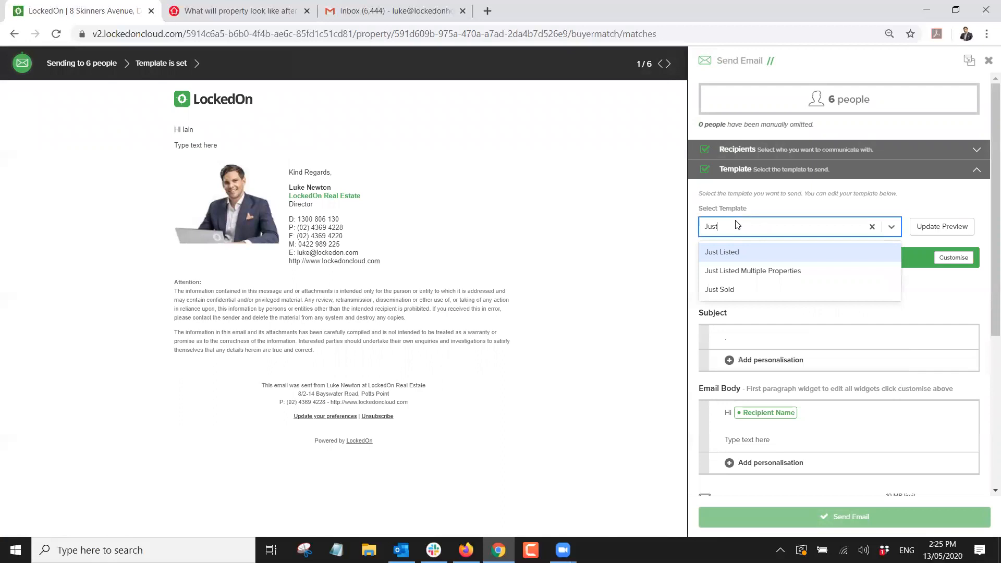
pyautogui.click(726, 253)
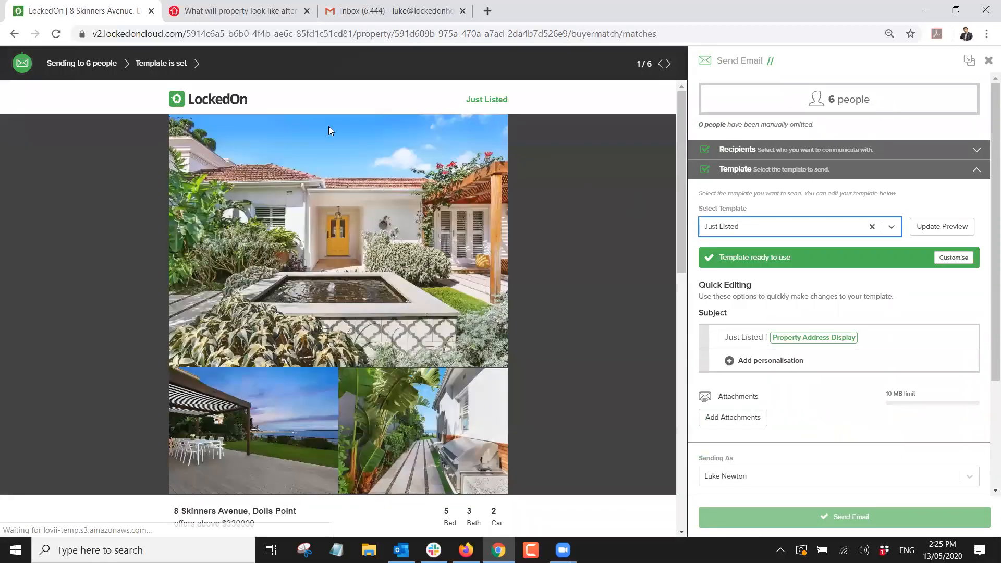
pyautogui.scroll(-6, 367, 208)
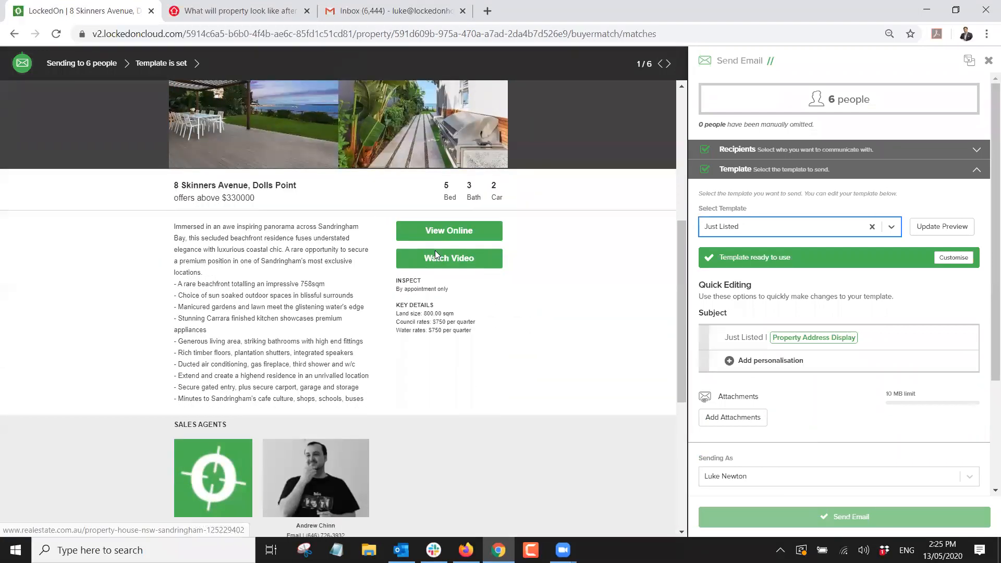
pyautogui.scroll(-3, 320, 282)
pyautogui.scroll(-3, 320, 284)
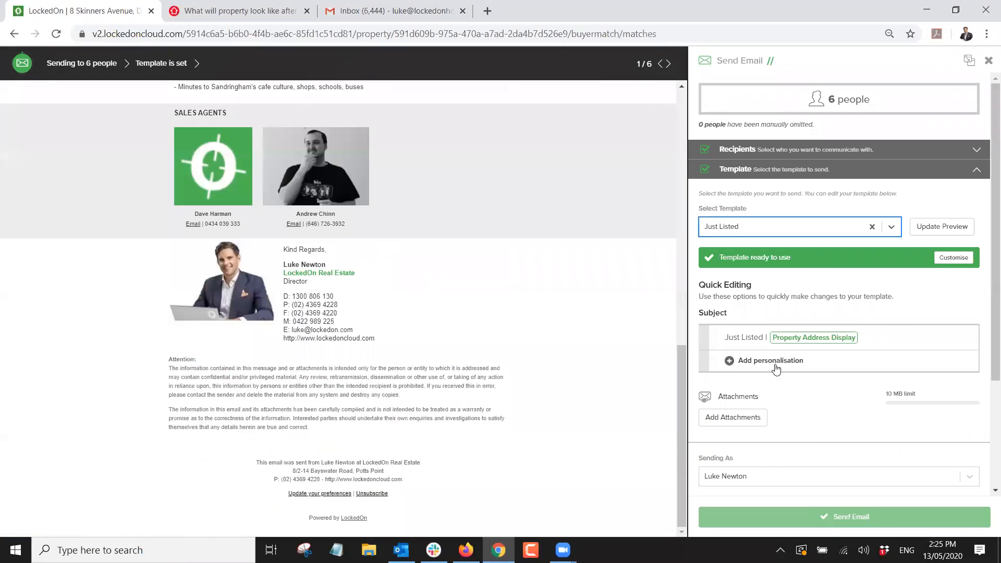
pyautogui.scroll(-3, 824, 286)
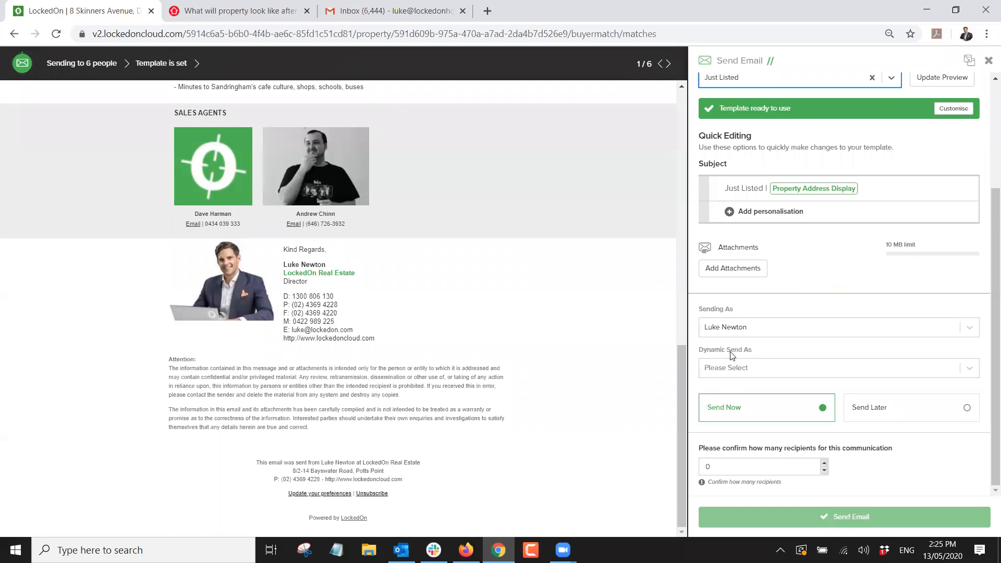
# Schedule the email to send later on 14/05/2020 at 9:00 AM.
pyautogui.click(867, 410)
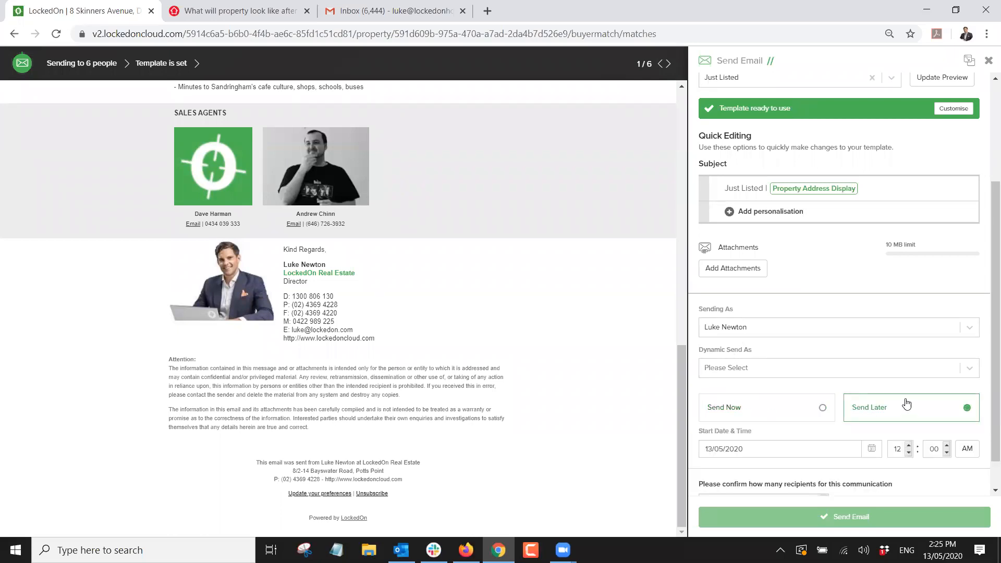
pyautogui.scroll(-1, 869, 402)
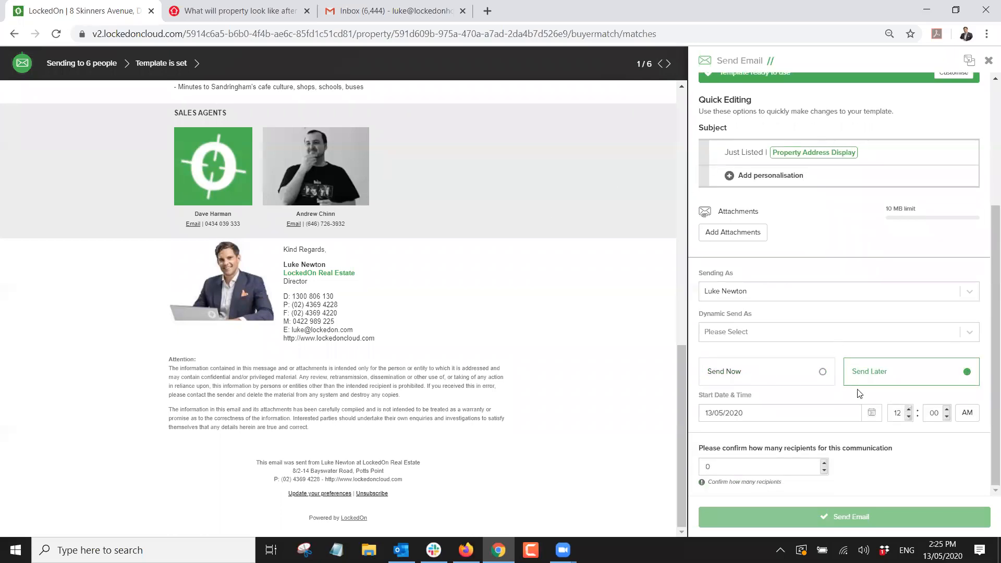
pyautogui.click(870, 415)
pyautogui.click(782, 488)
pyautogui.click(909, 417)
pyautogui.click(909, 417)
pyautogui.click(909, 417)
pyautogui.scroll(2, 829, 308)
pyautogui.scroll(2, 829, 308)
pyautogui.scroll(-4, 818, 233)
pyautogui.click(857, 415)
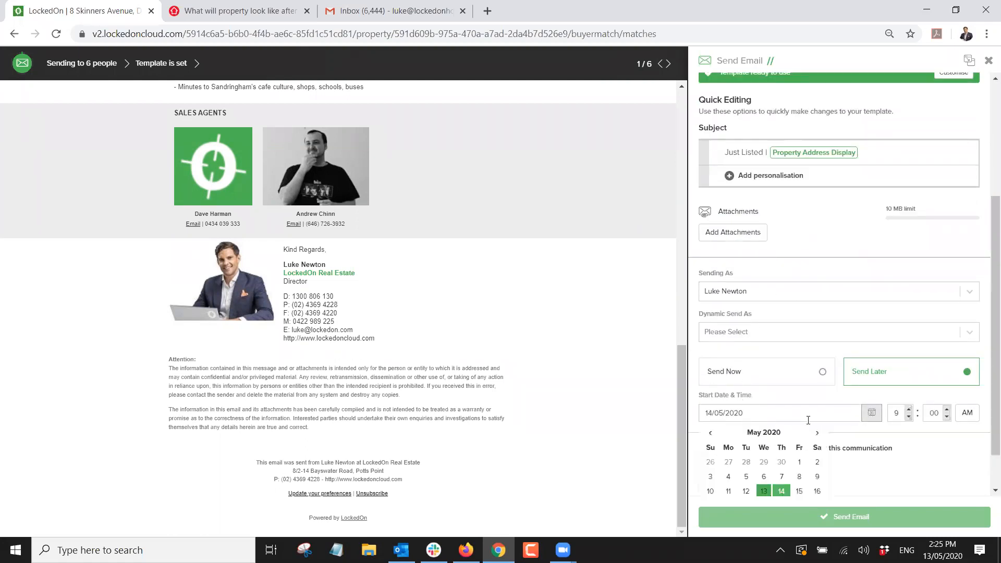
pyautogui.click(826, 357)
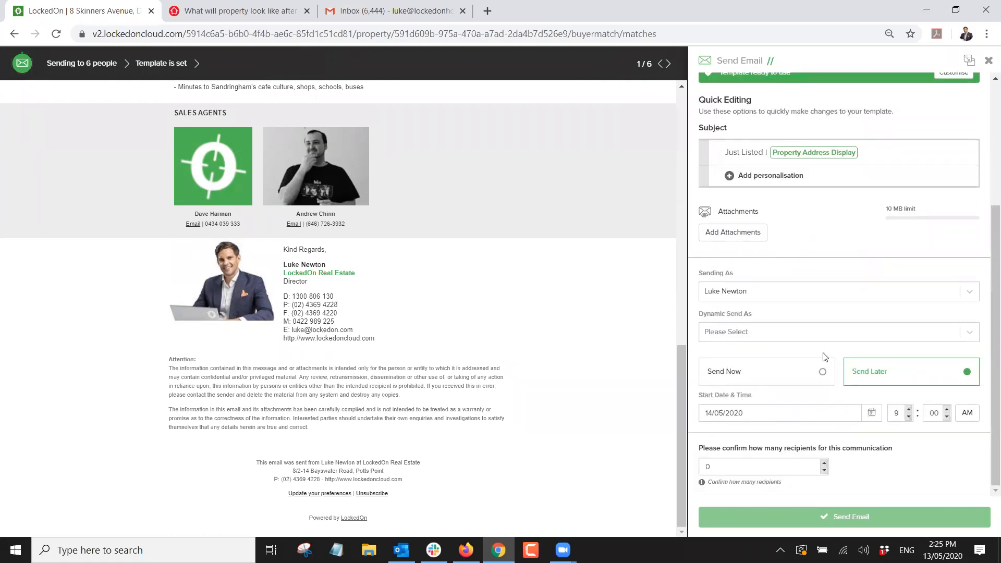
# Set Dynamic Send As to Primary Assigned Agent, keeping the current sender.
pyautogui.click(723, 295)
pyautogui.scroll(-1, 728, 355)
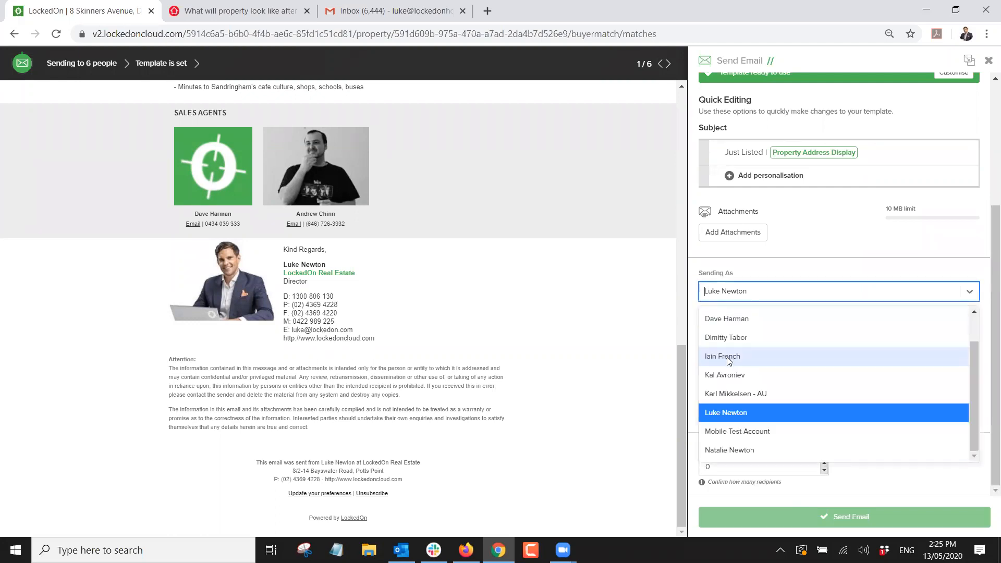
pyautogui.click(735, 410)
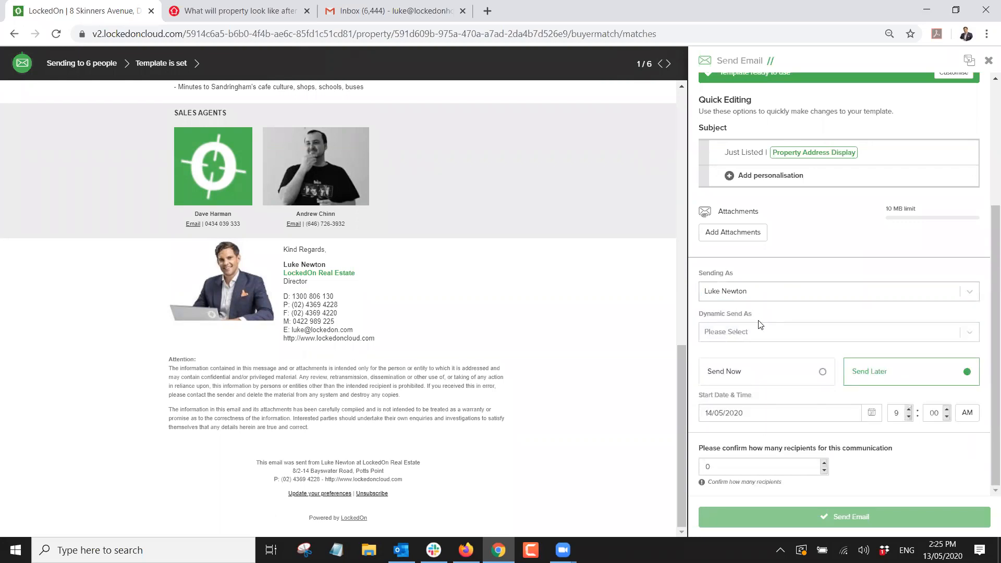
pyautogui.click(753, 334)
pyautogui.click(730, 350)
pyautogui.scroll(3, 735, 324)
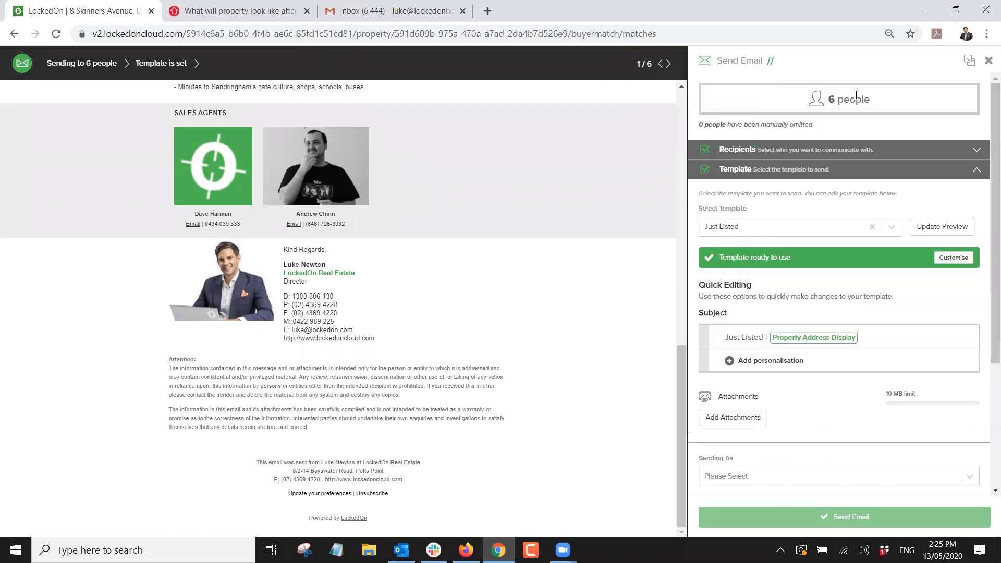
pyautogui.scroll(-3, 782, 323)
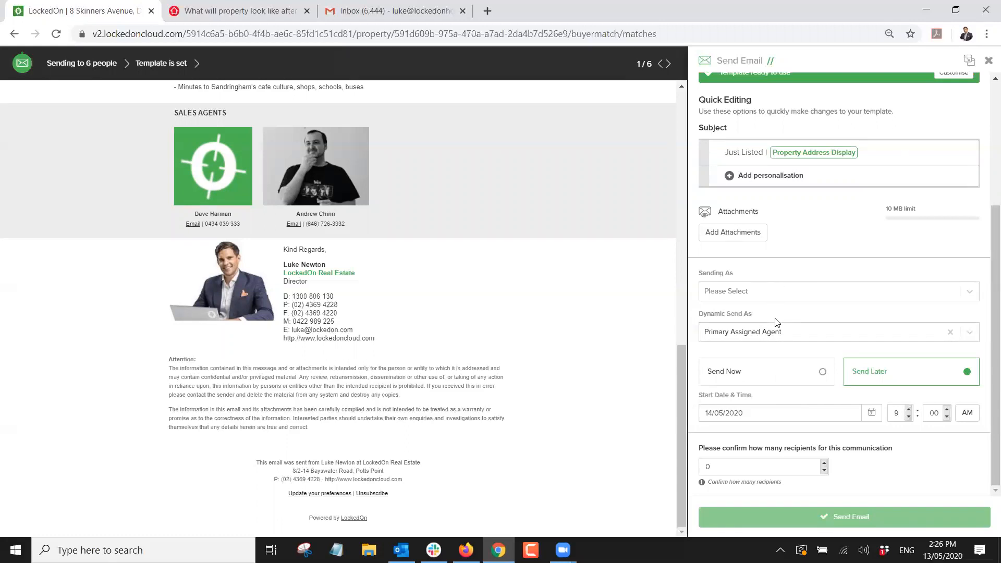
pyautogui.scroll(3, 777, 320)
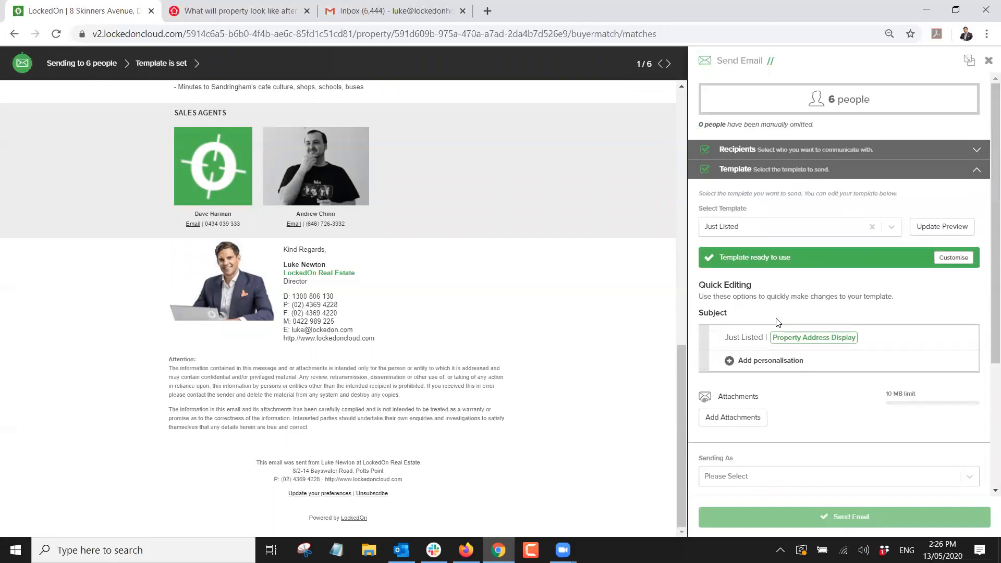
pyautogui.scroll(-3, 782, 396)
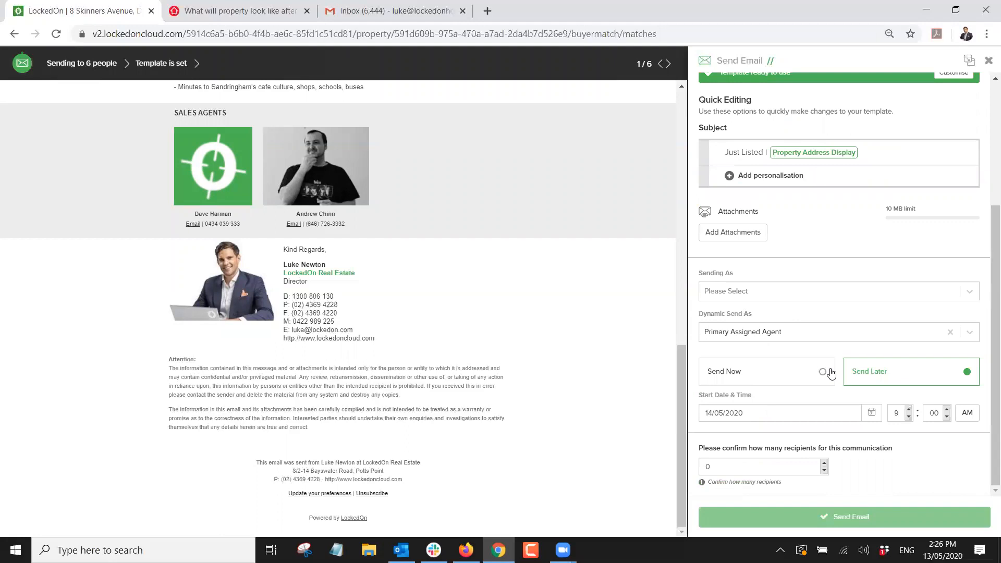
pyautogui.scroll(5, 831, 373)
# Discard the email draft and return to the 7 matching clients.
pyautogui.click(989, 61)
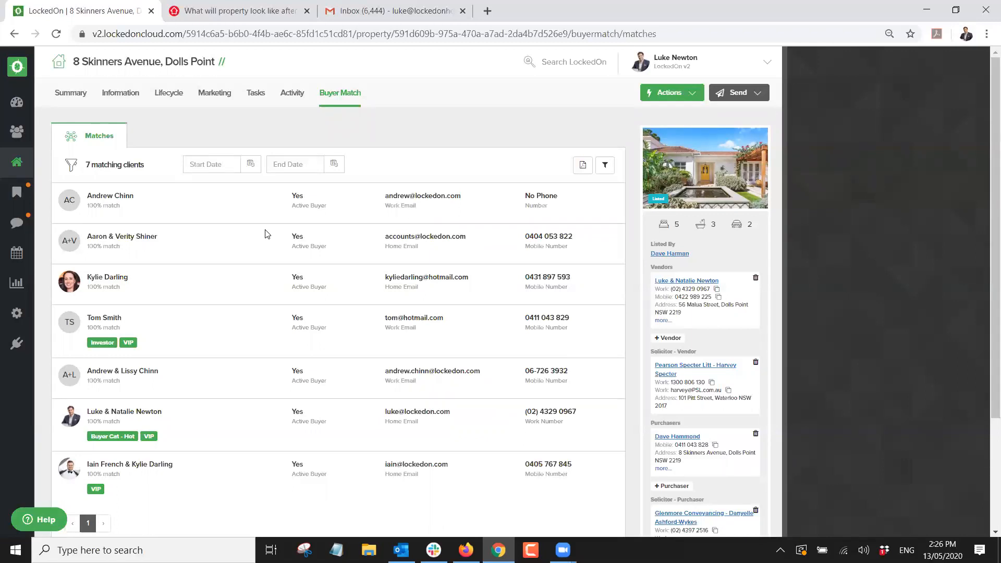
pyautogui.moveTo(87, 165); pyautogui.dragTo(161, 168)
pyautogui.click(164, 170)
# Filter the buyer matches from 01/05/2020, leaving 1 matching client.
pyautogui.click(250, 165)
pyautogui.click(390, 146)
pyautogui.click(250, 165)
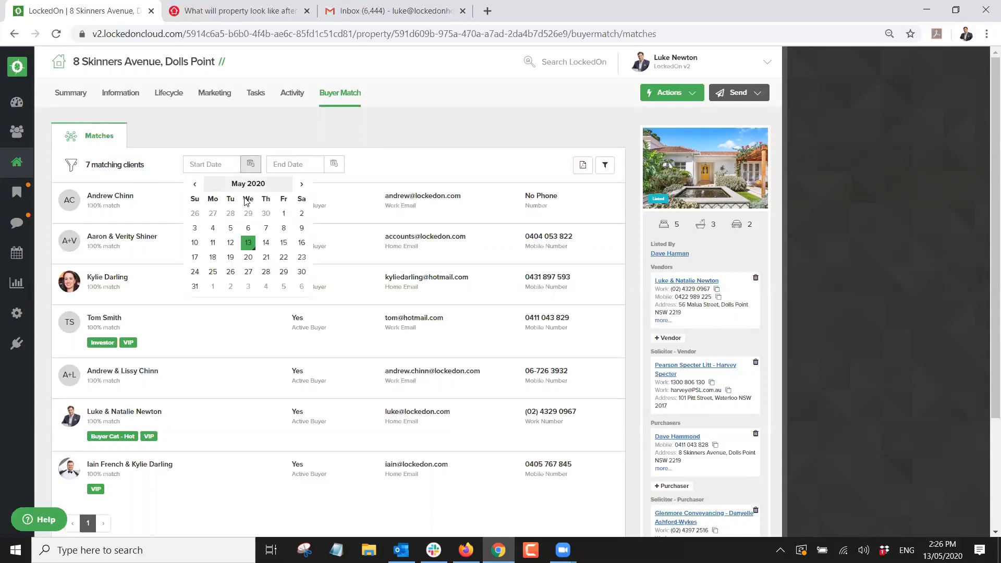
pyautogui.click(283, 213)
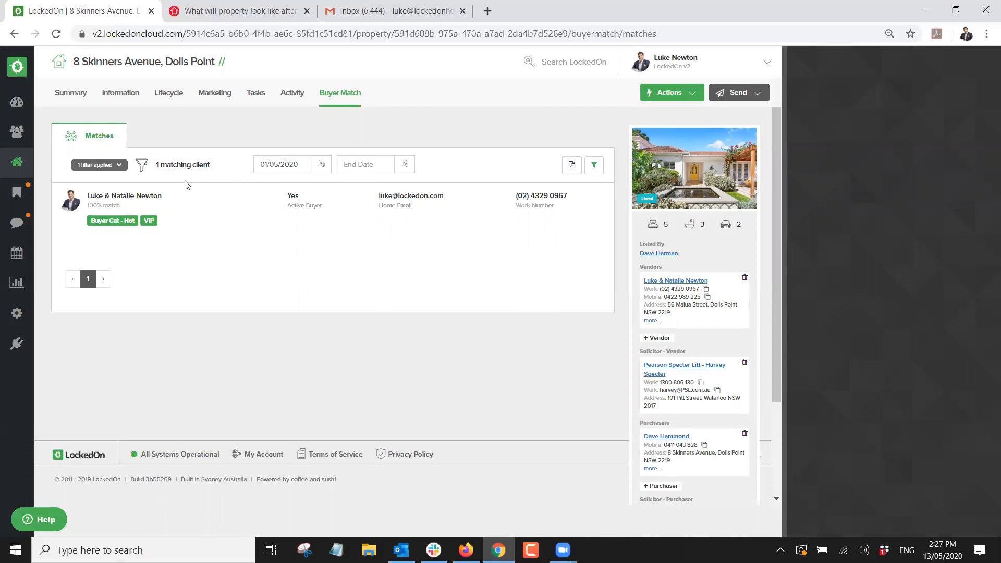
pyautogui.click(741, 89)
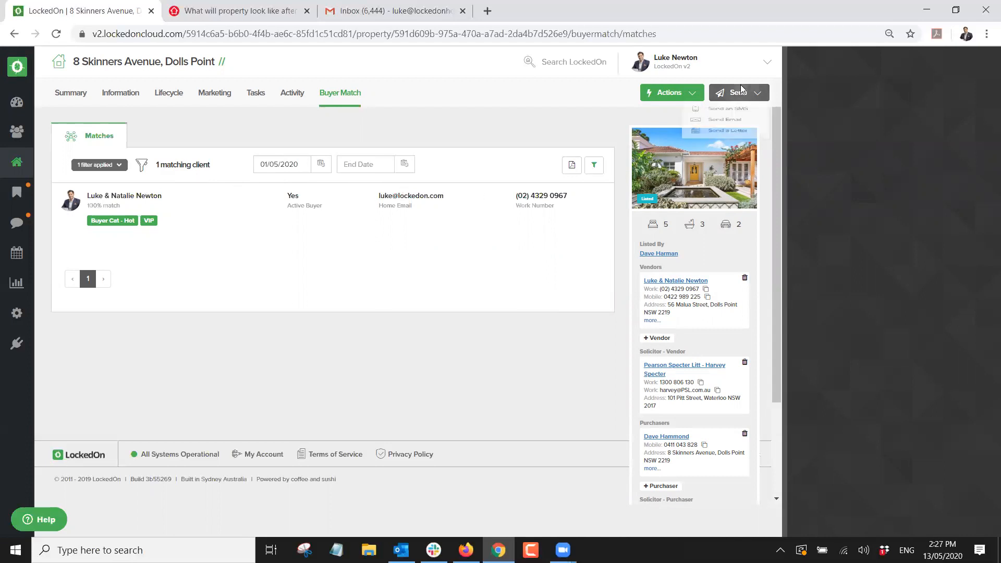
pyautogui.click(730, 116)
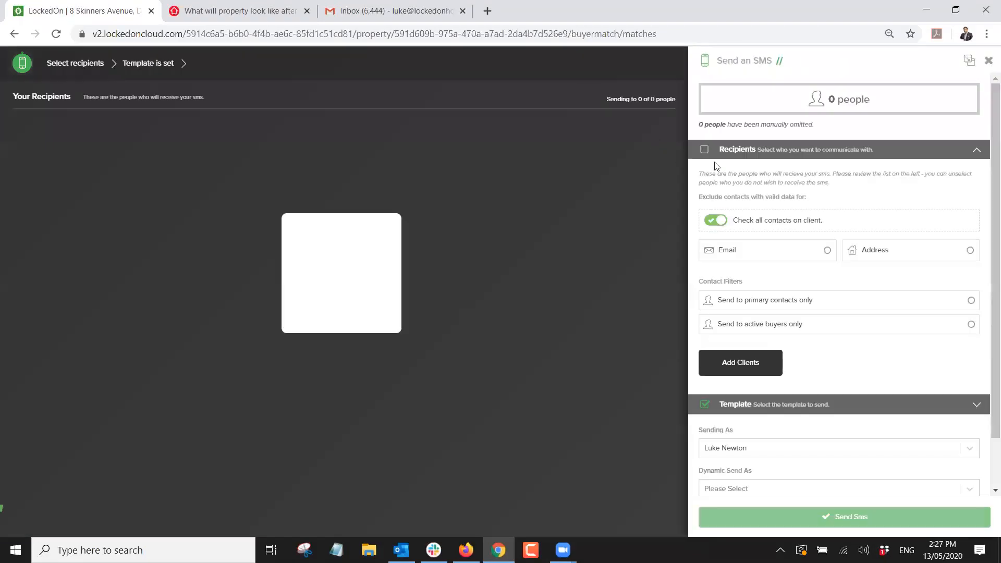
pyautogui.click(743, 146)
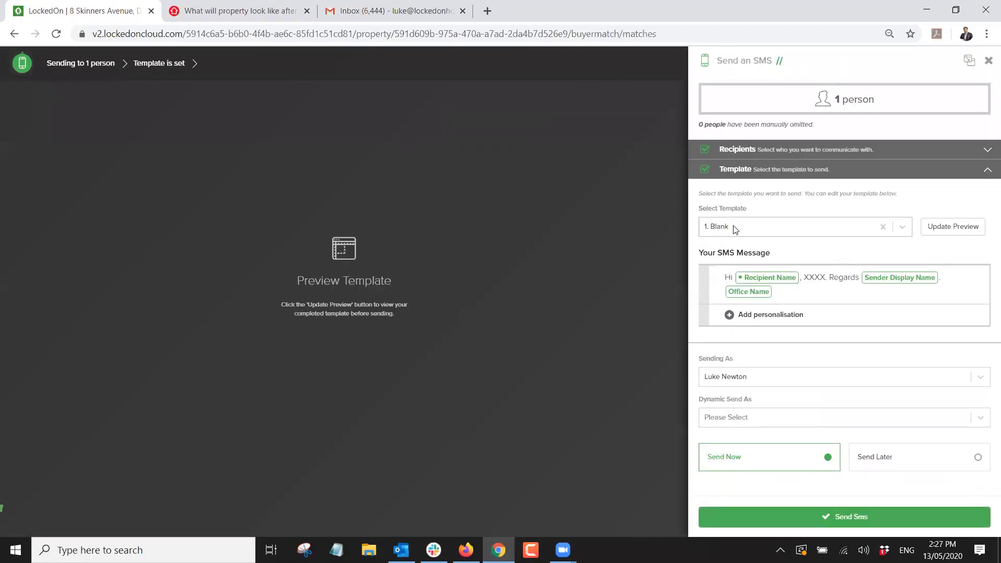
pyautogui.click(740, 226)
pyautogui.write('jus')
pyautogui.press('BackSpace')
pyautogui.press('BackSpace')
pyautogui.press('BackSpace')
pyautogui.write('lis')
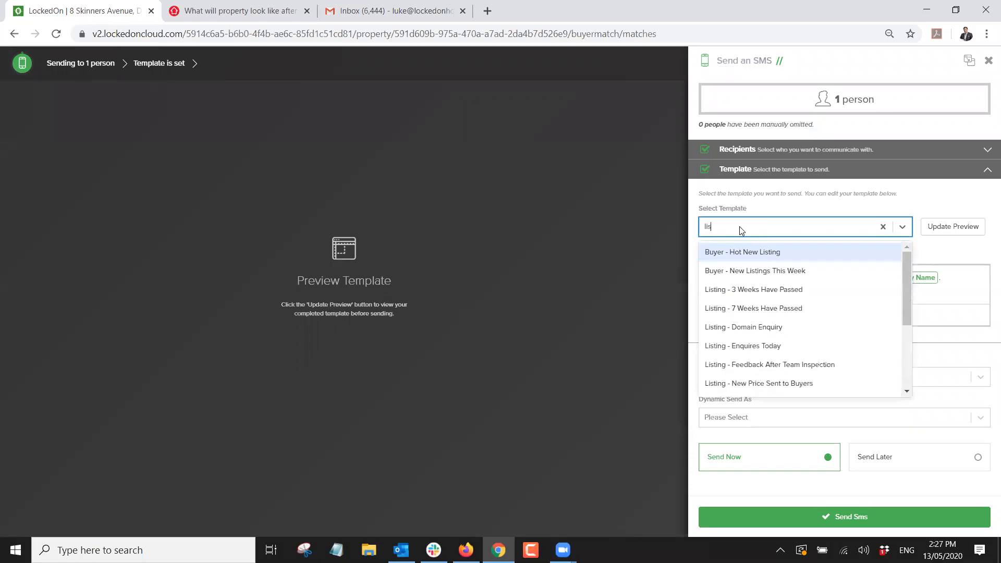
pyautogui.click(738, 255)
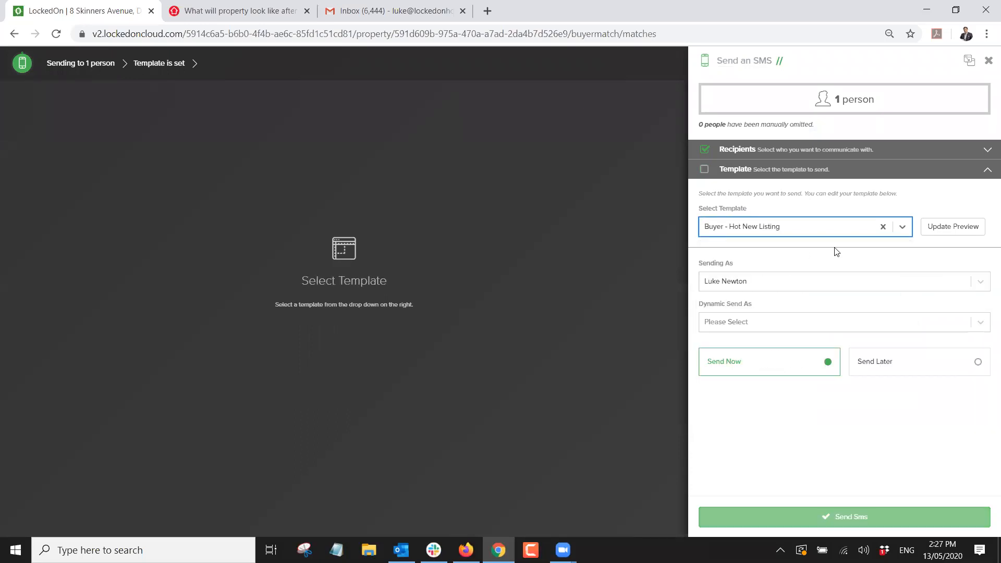
pyautogui.click(950, 227)
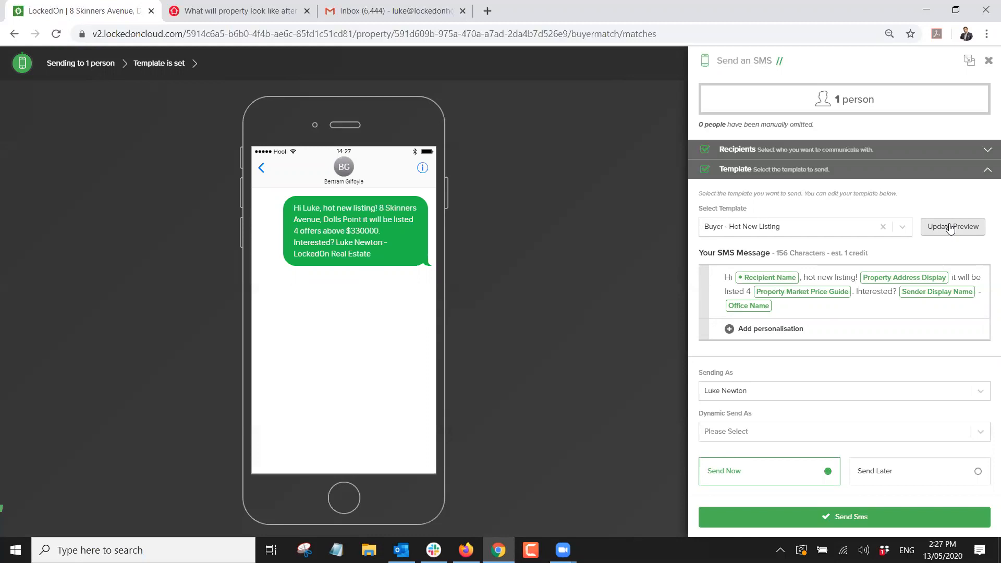
pyautogui.click(989, 62)
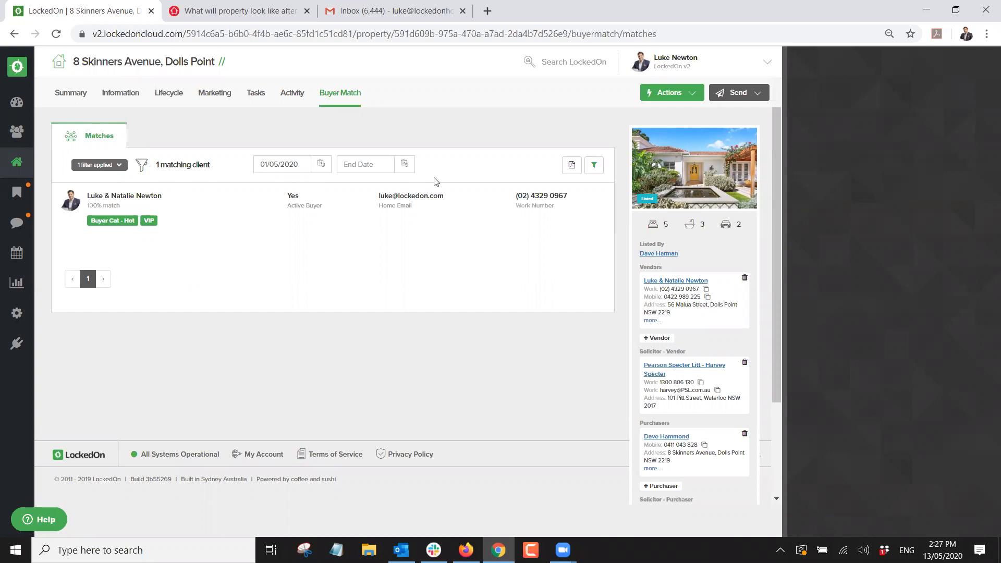
# Clear the start date and all buyer-match filters to restore 7 clients, then go to the Dashboard.
pyautogui.click(321, 164)
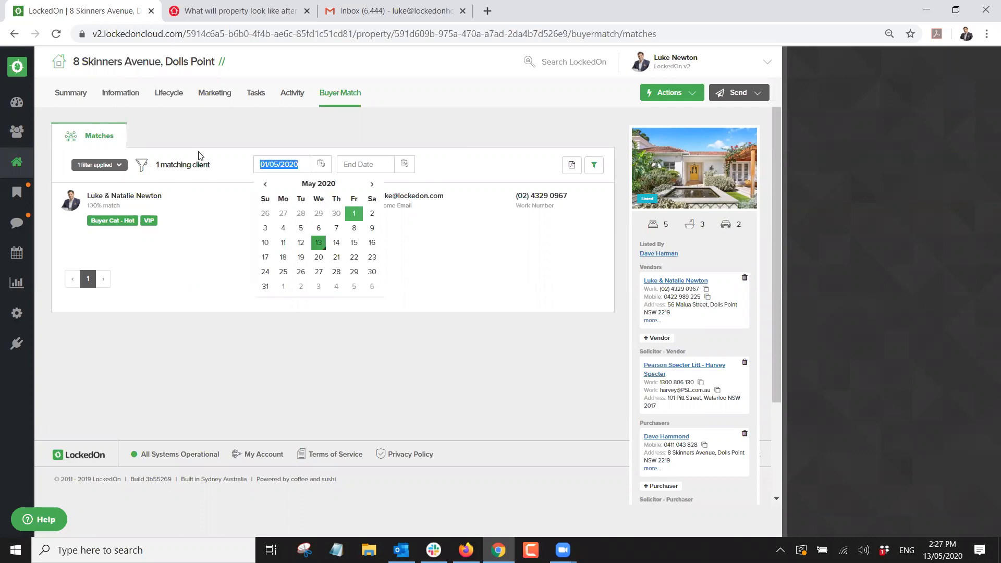
pyautogui.press('BackSpace')
pyautogui.click(102, 165)
pyautogui.click(115, 211)
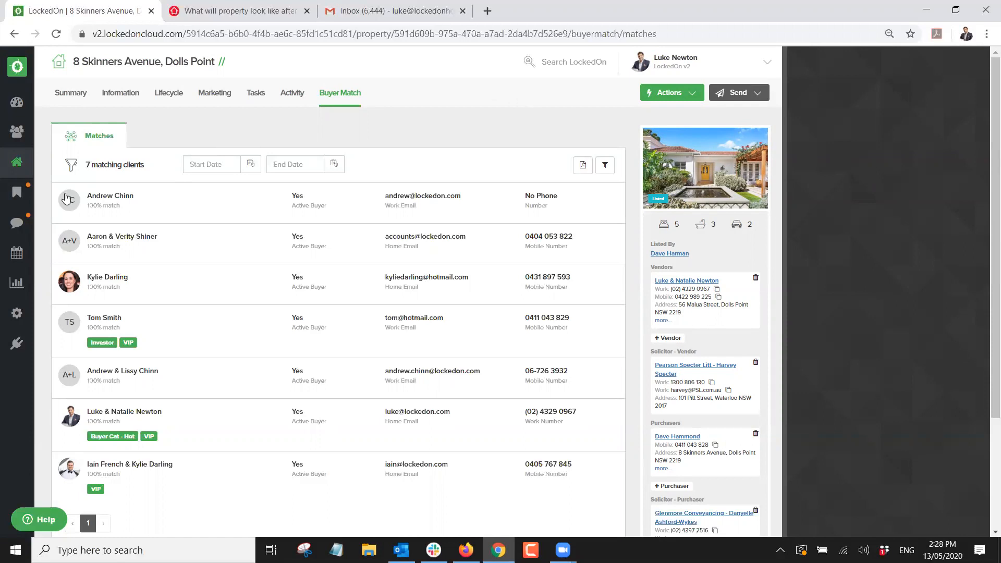
pyautogui.click(18, 103)
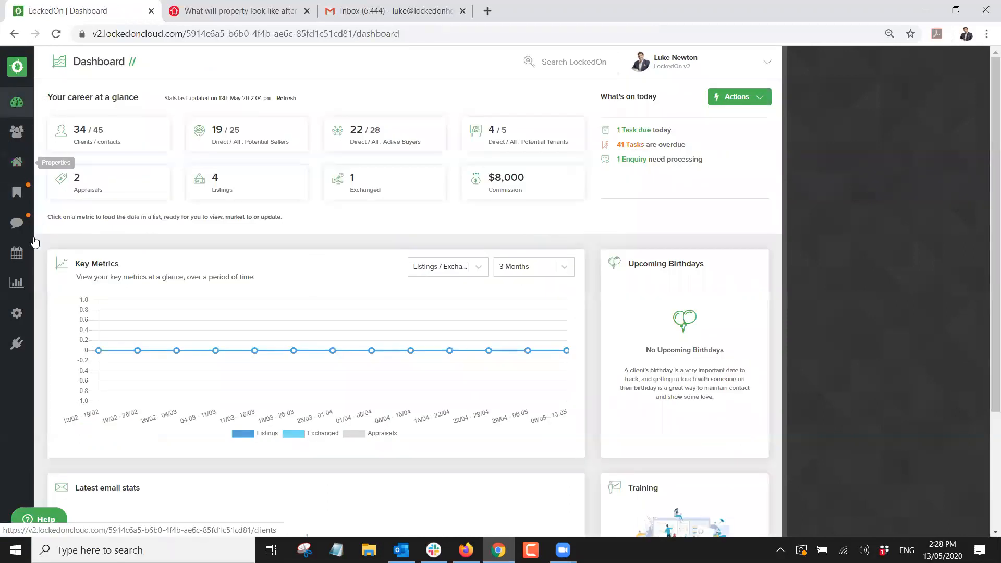
# In Reports, expand Appraisals and list the 6 sent email campaigns with opens and clicks.
pyautogui.click(16, 285)
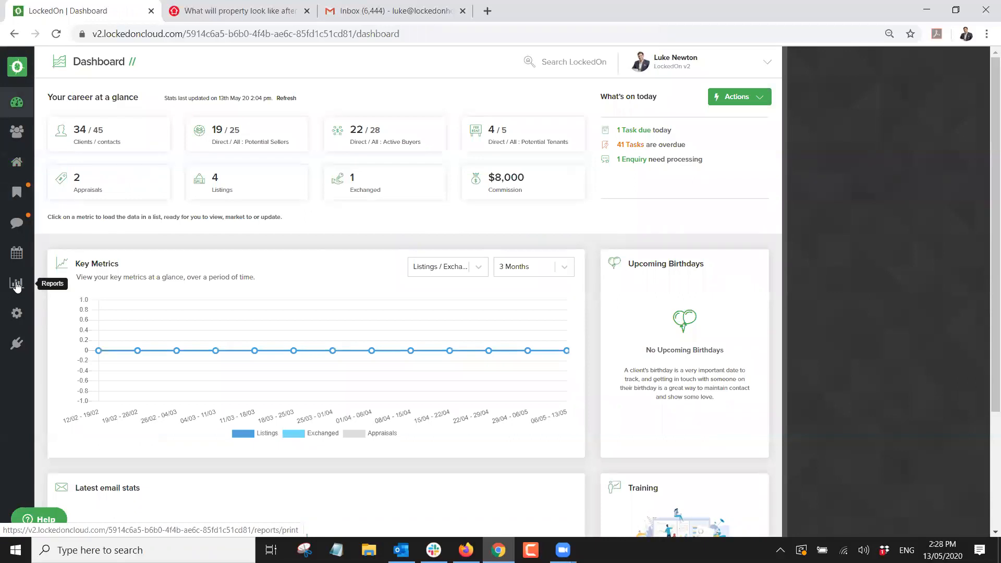
pyautogui.scroll(-4, 134, 150)
pyautogui.scroll(4, 134, 150)
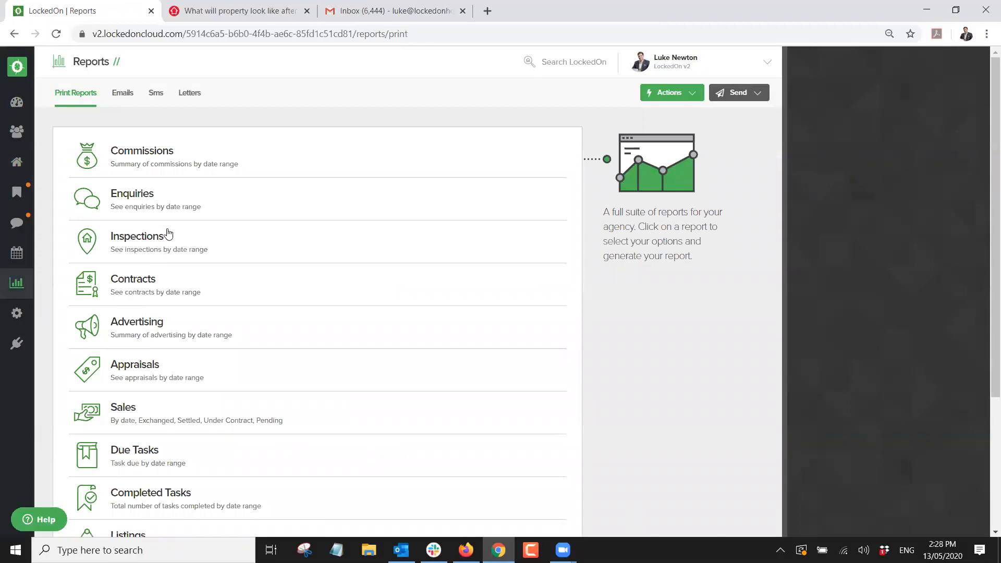
pyautogui.scroll(-2, 227, 273)
pyautogui.scroll(-2, 227, 273)
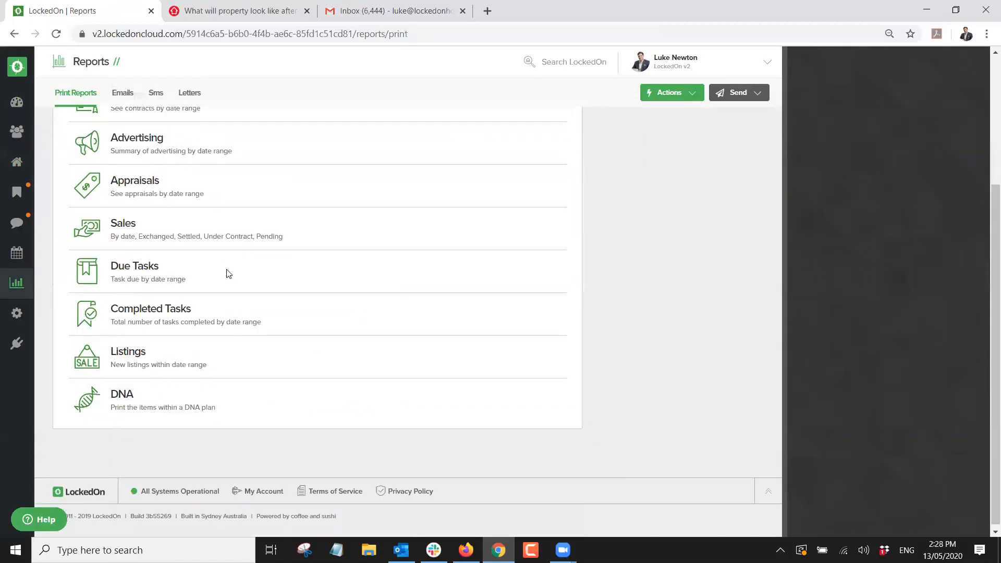
pyautogui.scroll(5, 227, 273)
pyautogui.click(177, 359)
pyautogui.scroll(-4, 217, 308)
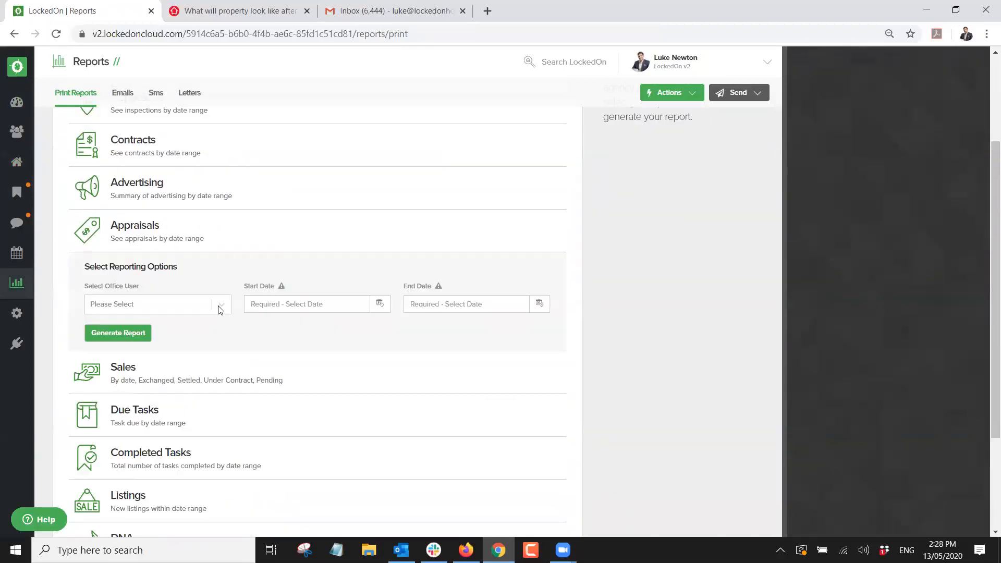
pyautogui.scroll(4, 393, 252)
pyautogui.click(123, 95)
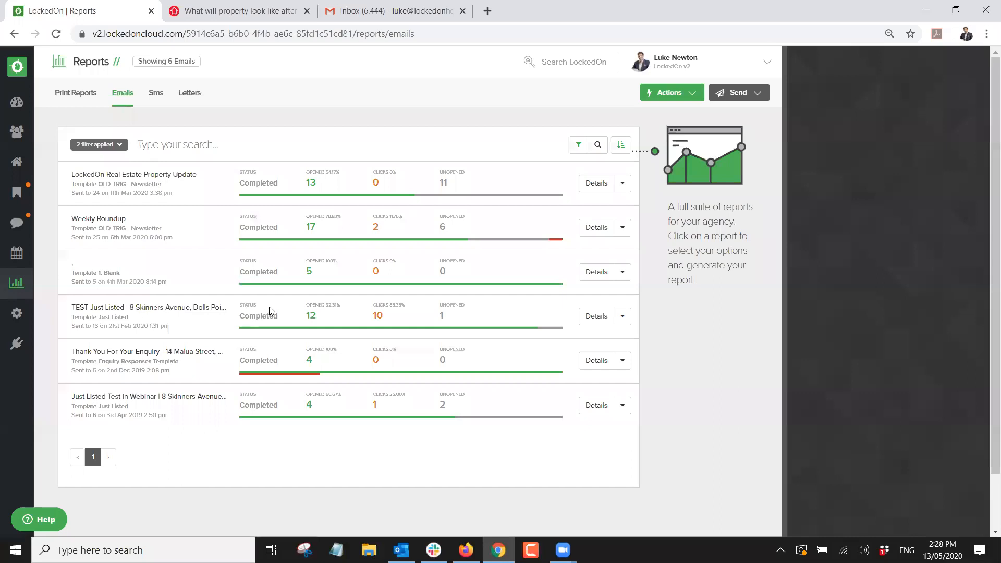
# Review the TEST Just Listed email summary: 13 delivered, 92.31% opens, 76.92% clicks.
pyautogui.click(592, 320)
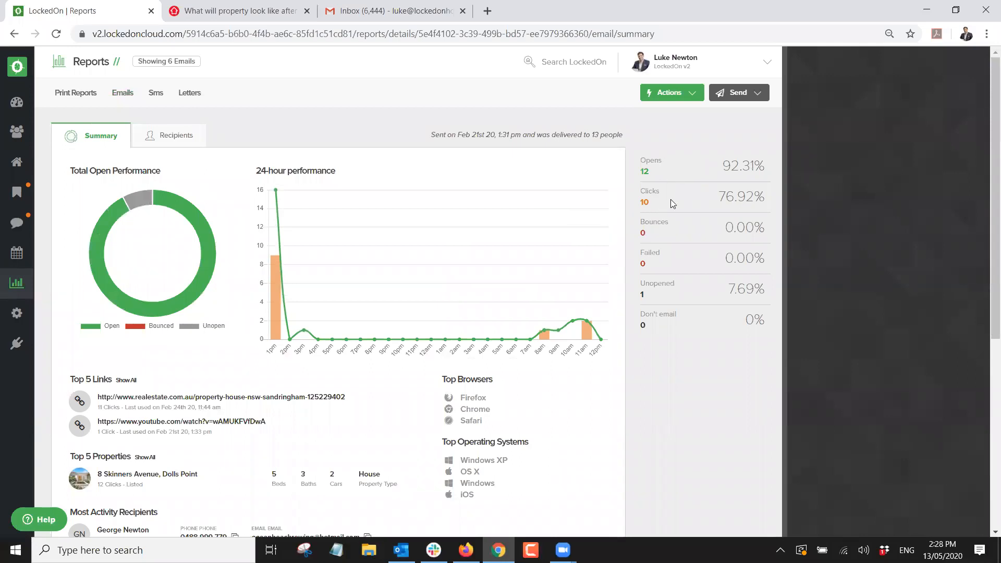
pyautogui.scroll(-1, 165, 265)
pyautogui.scroll(1, 164, 267)
pyautogui.scroll(-1, 146, 313)
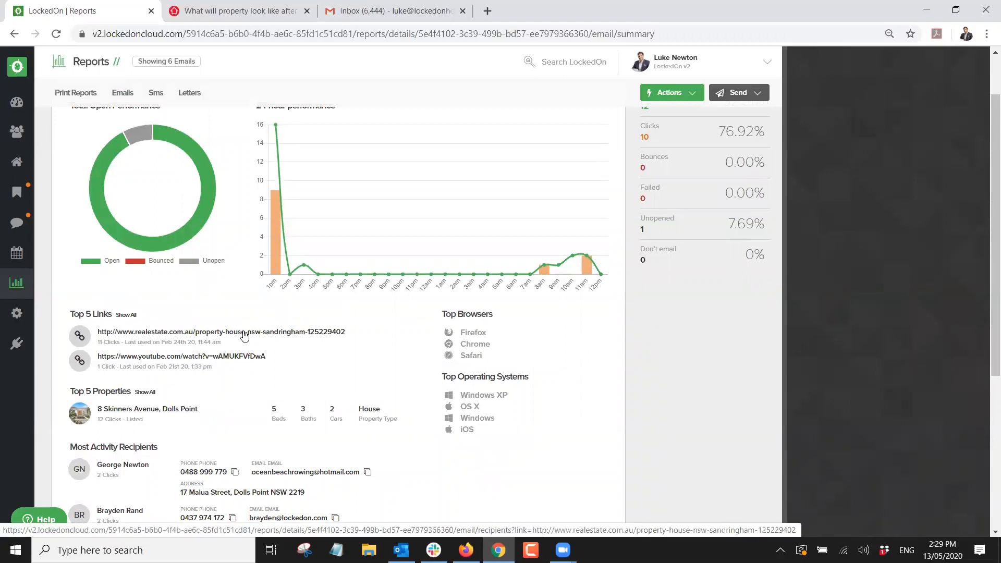
# List the 10 recipients who clicked the realestate.com.au link.
pyautogui.click(199, 333)
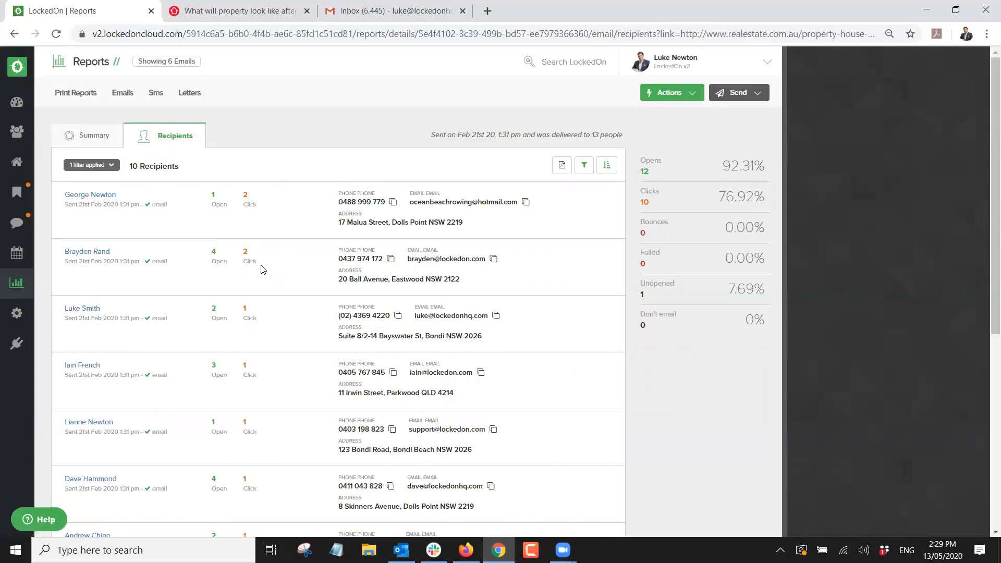
pyautogui.scroll(-6, 263, 269)
pyautogui.scroll(7, 263, 269)
# Make those recipients a hit list and view the first client's summary.
pyautogui.click(678, 99)
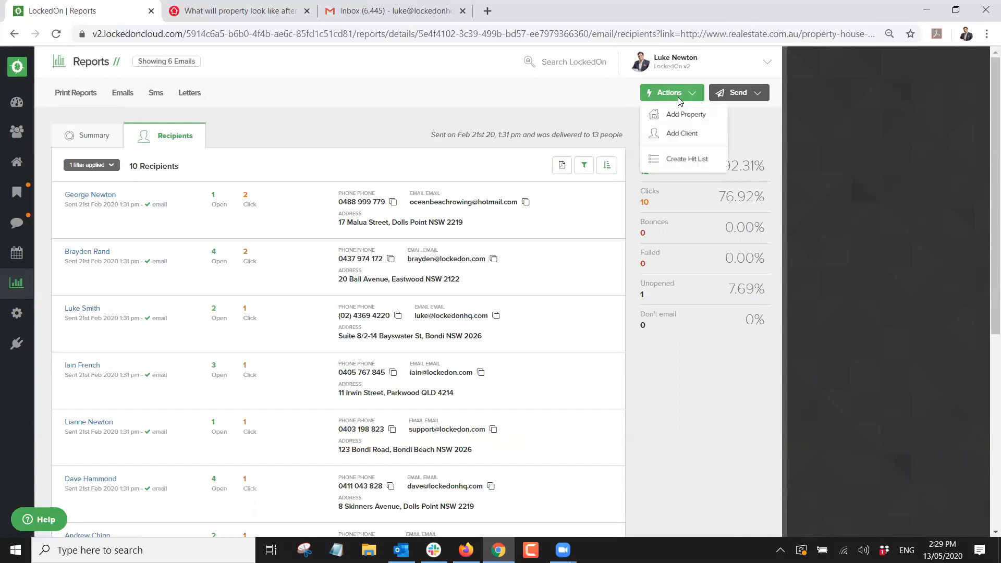
pyautogui.click(681, 163)
pyautogui.click(82, 68)
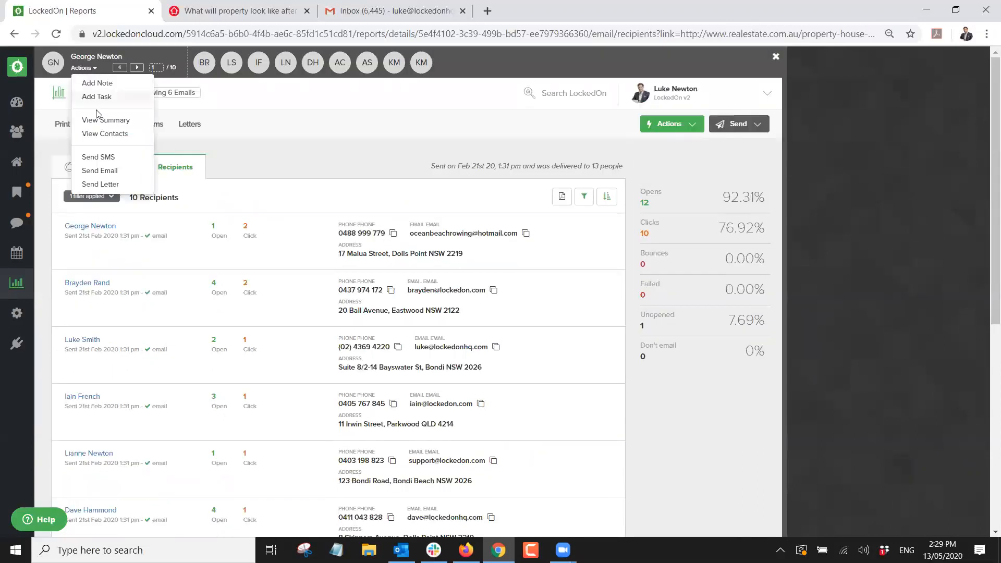
pyautogui.click(102, 120)
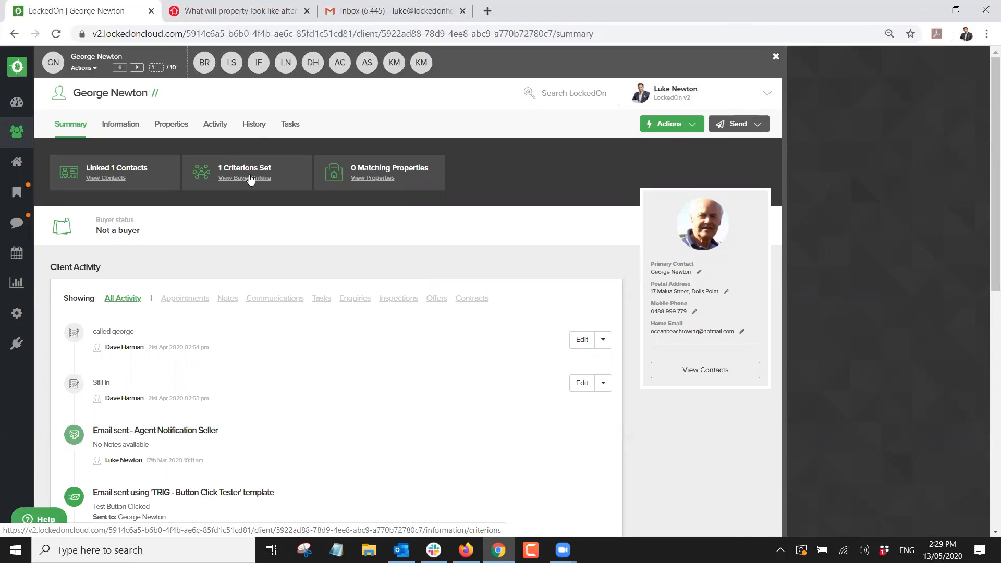
# Step through the hit list to client 10/10, then close the hit list.
pyautogui.click(136, 68)
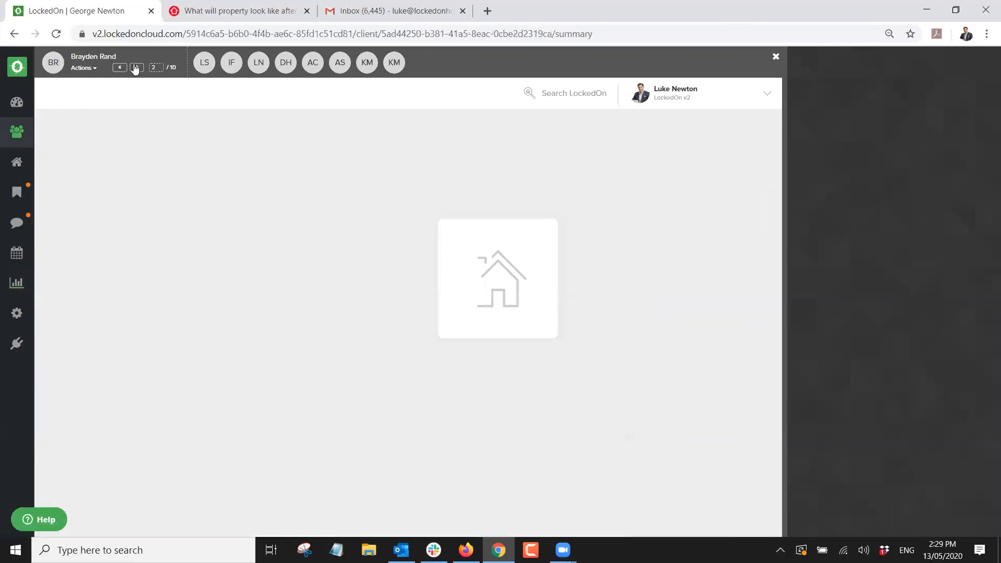
pyautogui.click(136, 68)
pyautogui.click(136, 68)
pyautogui.click(137, 68)
pyautogui.click(136, 67)
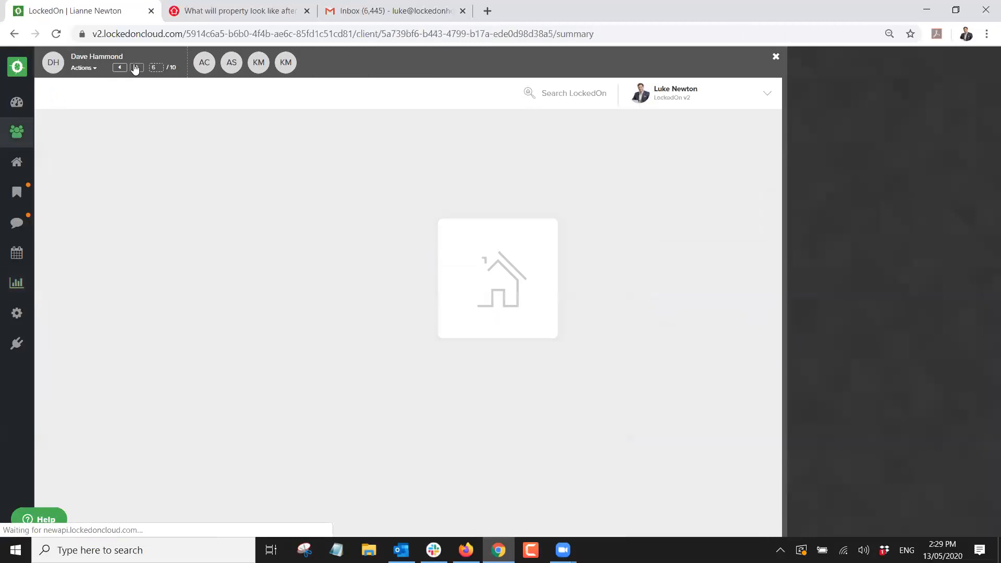
pyautogui.click(136, 68)
pyautogui.click(136, 68)
pyautogui.click(136, 68)
pyautogui.click(136, 68)
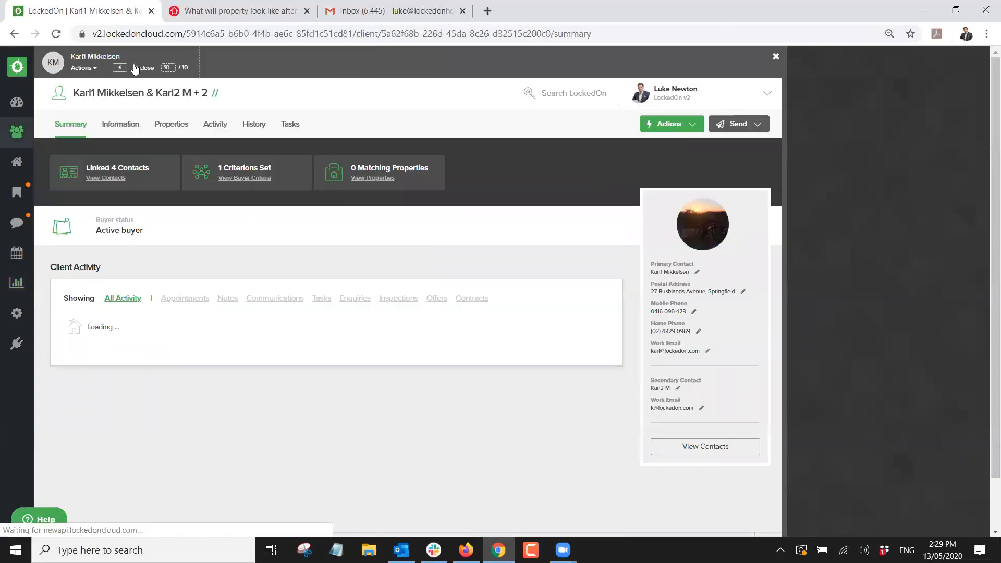
pyautogui.click(137, 68)
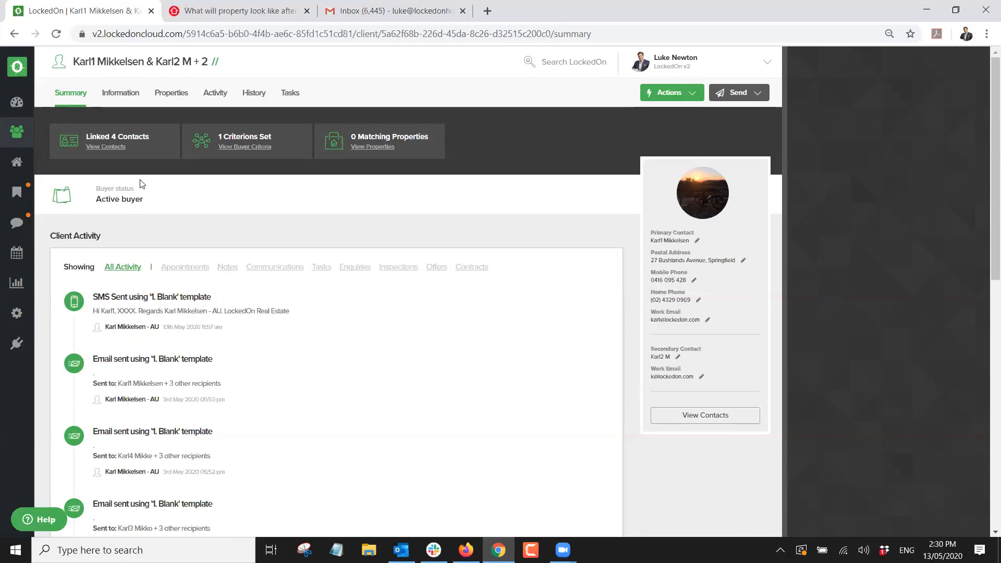
# Highlight the client's Active buyer status on the summary page.
pyautogui.doubleClick(123, 200)
pyautogui.moveTo(141, 200); pyautogui.dragTo(124, 189)
pyautogui.doubleClick(124, 189)
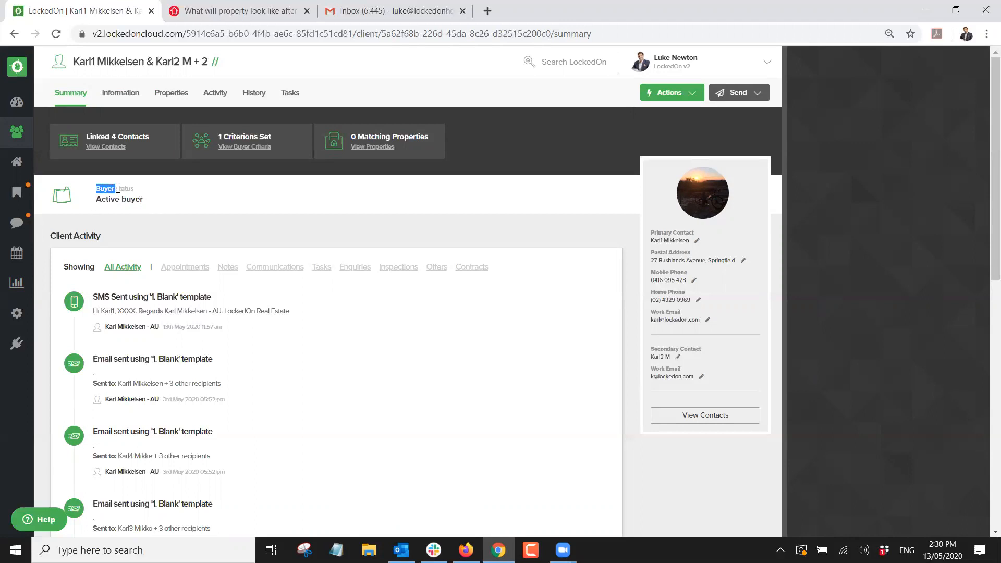
pyautogui.click(189, 215)
# Search the clients by the couple's name and open their summary showing 5 matching properties.
pyautogui.click(16, 283)
pyautogui.click(121, 93)
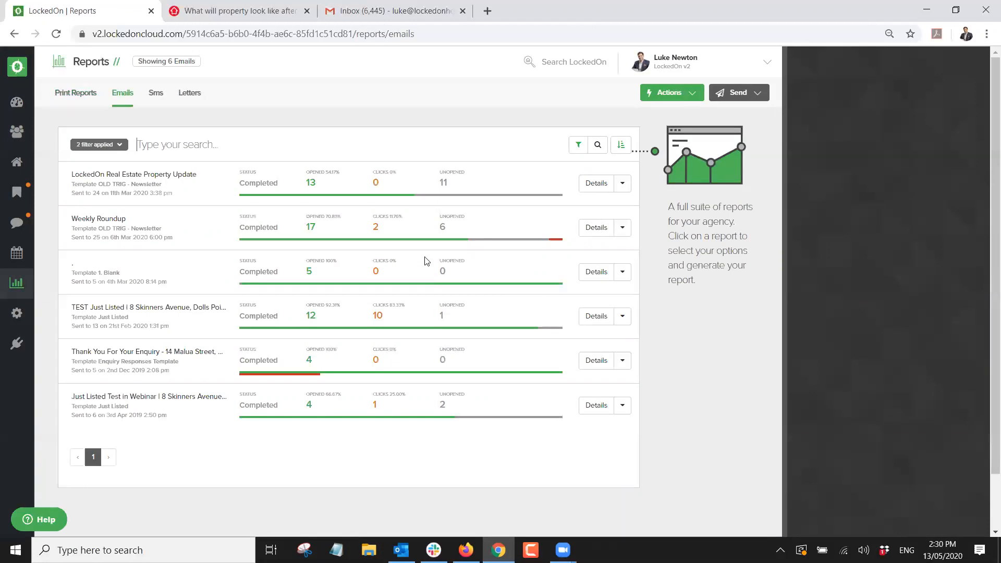
pyautogui.click(17, 132)
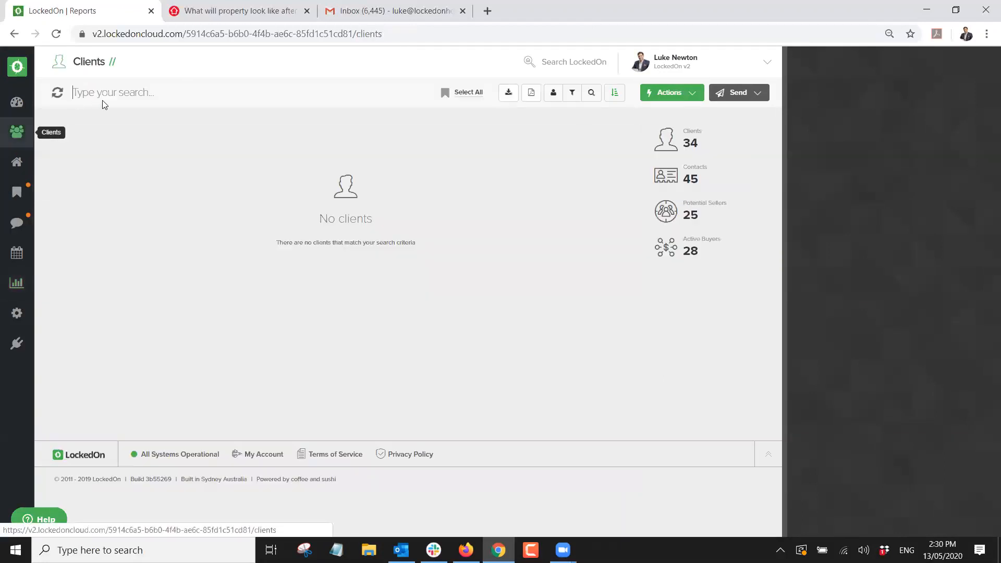
pyautogui.click(122, 94)
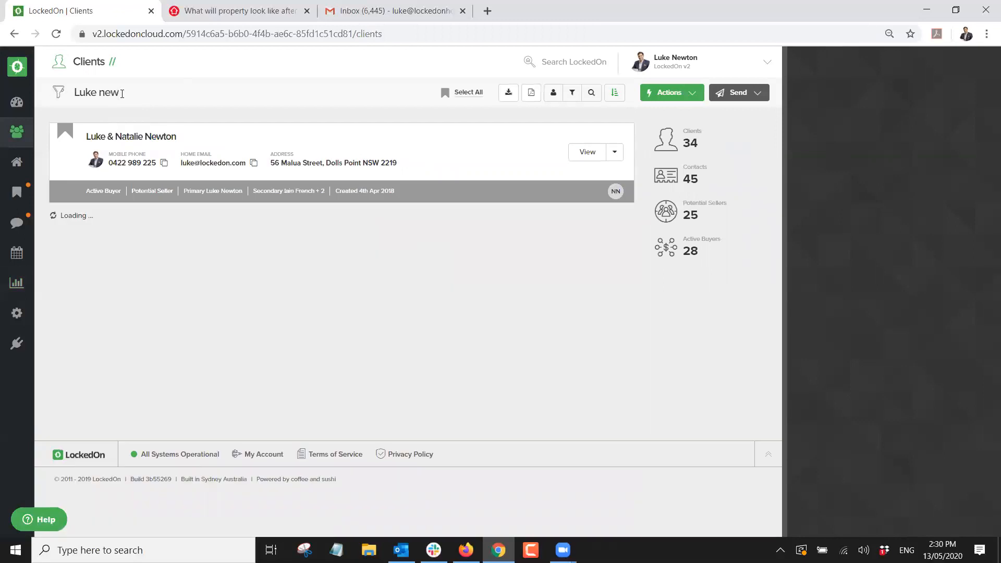
pyautogui.click(142, 136)
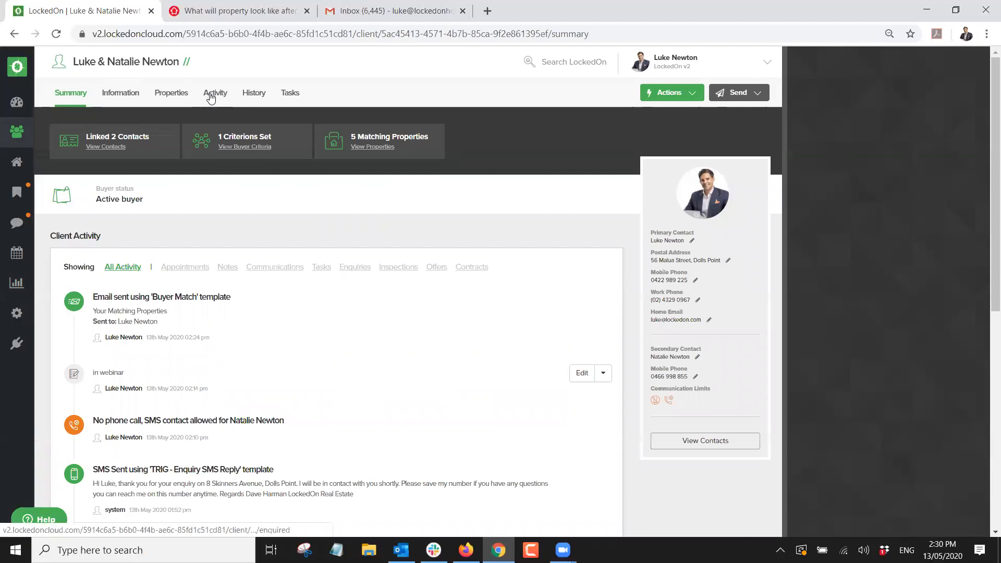
# Show the couple's appraised matches: 2 Dolls Point properties at match strength 100.
pyautogui.click(168, 94)
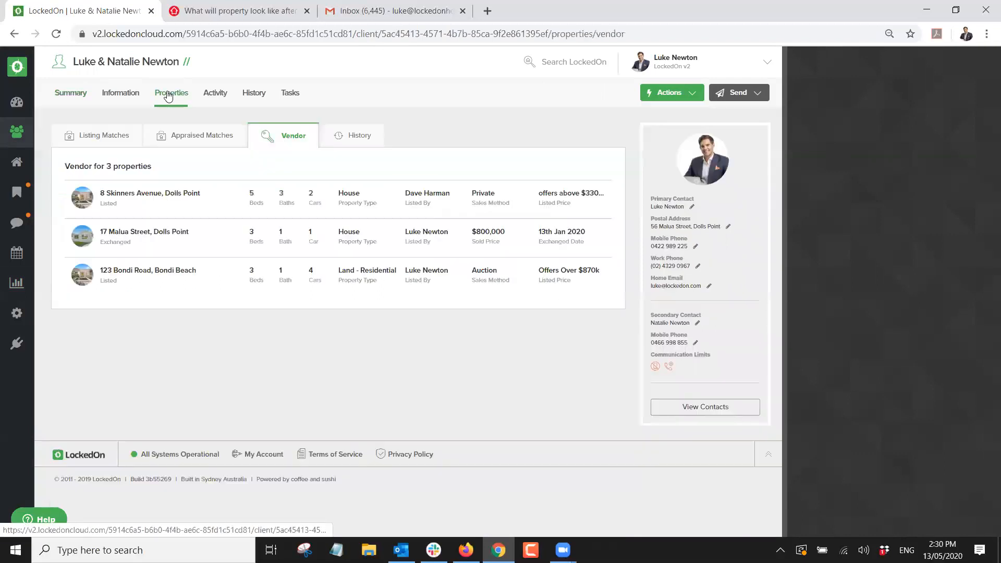
pyautogui.click(108, 135)
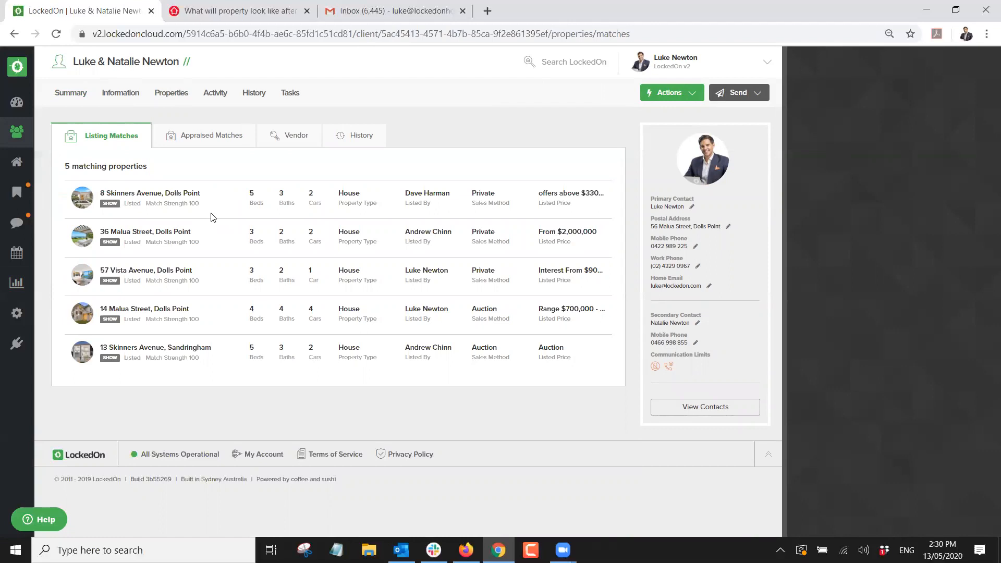
pyautogui.click(175, 139)
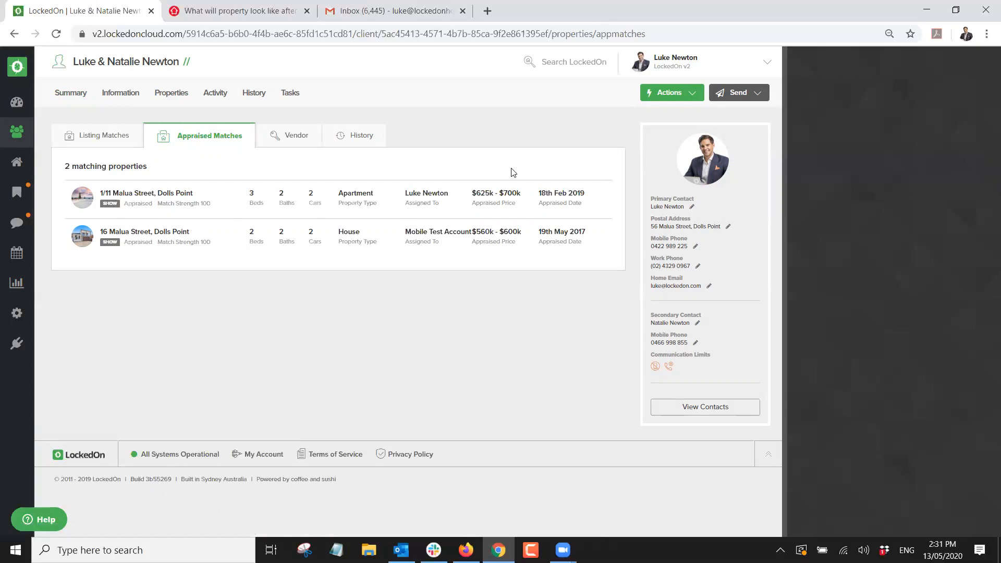
pyautogui.click(160, 236)
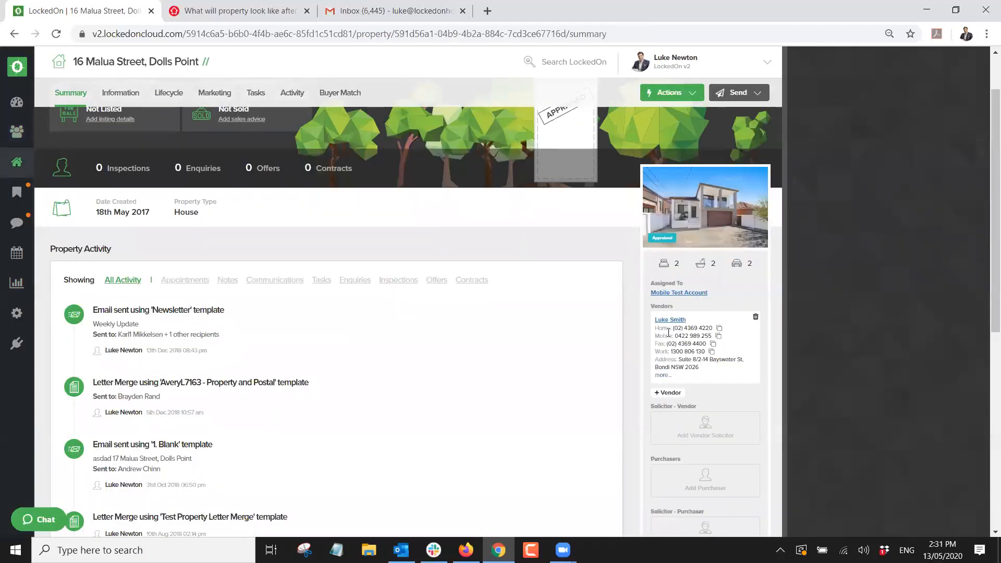
pyautogui.click(670, 320)
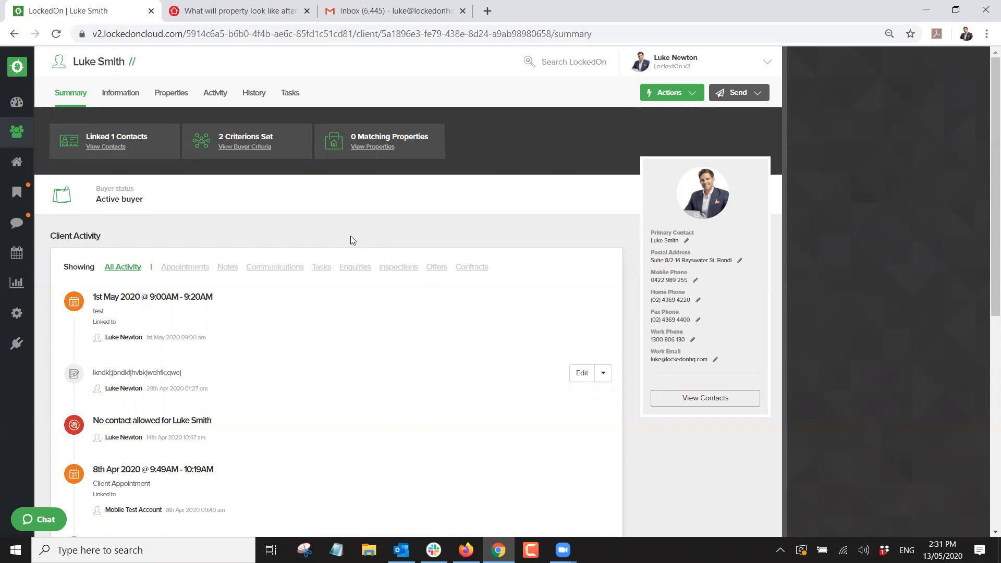
pyautogui.click(14, 35)
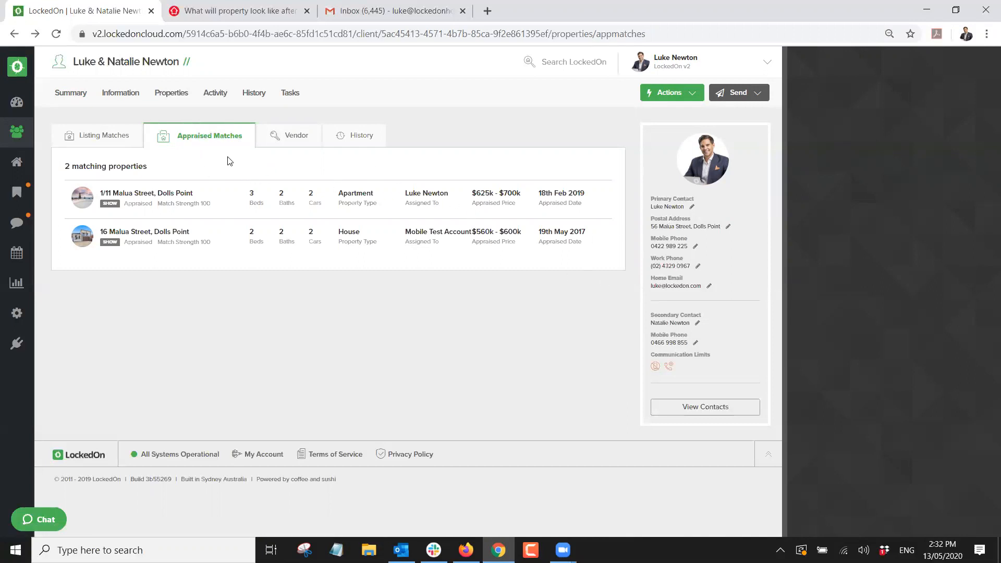
# From the clients' activity, open and discard a new enquiry, then show their 2 inspections.
pyautogui.click(218, 94)
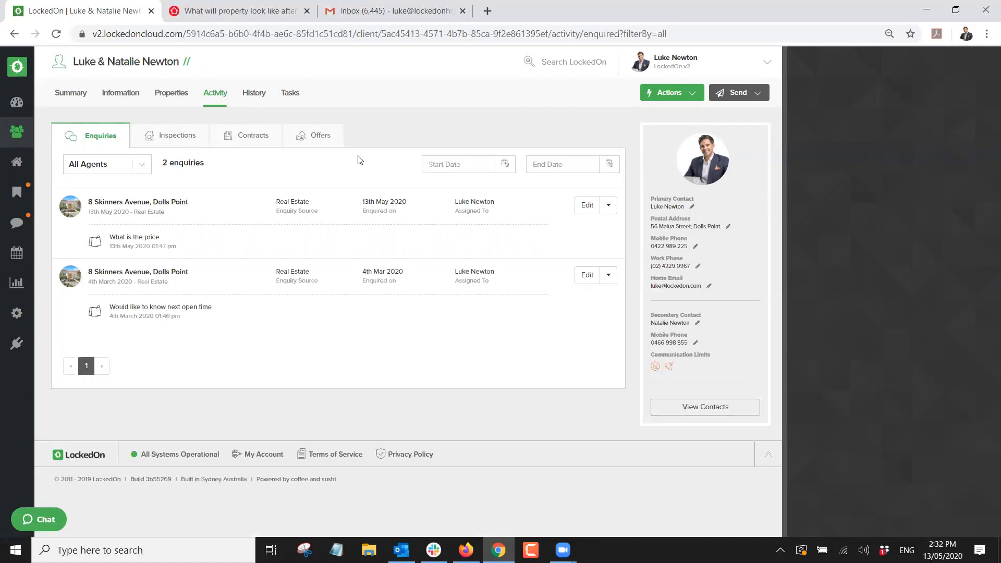
pyautogui.click(664, 95)
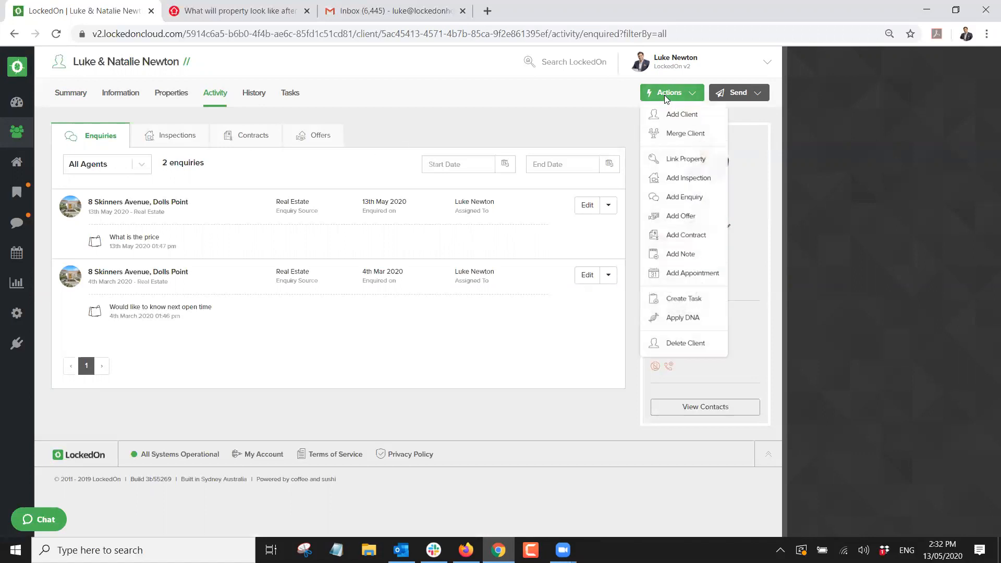
pyautogui.click(684, 209)
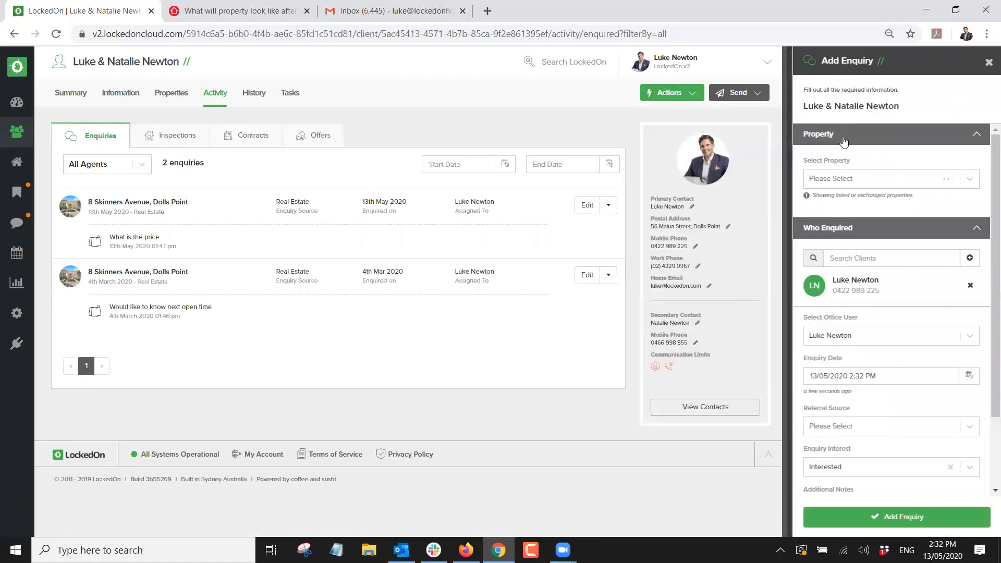
pyautogui.scroll(-2, 865, 292)
pyautogui.scroll(2, 918, 198)
pyautogui.click(989, 62)
pyautogui.click(192, 136)
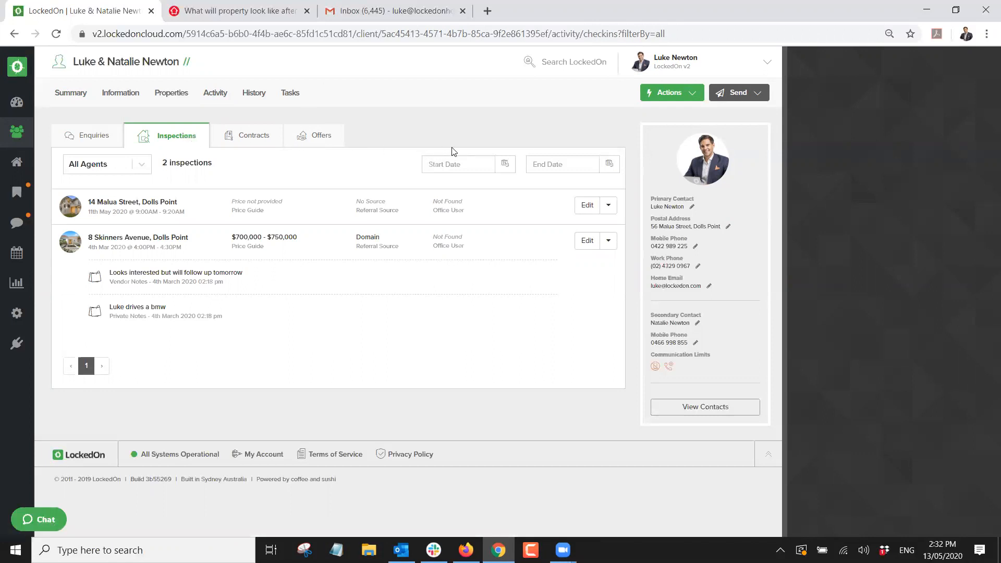
# Open and discard a new inspection form, then show the clients' contracts list.
pyautogui.click(668, 99)
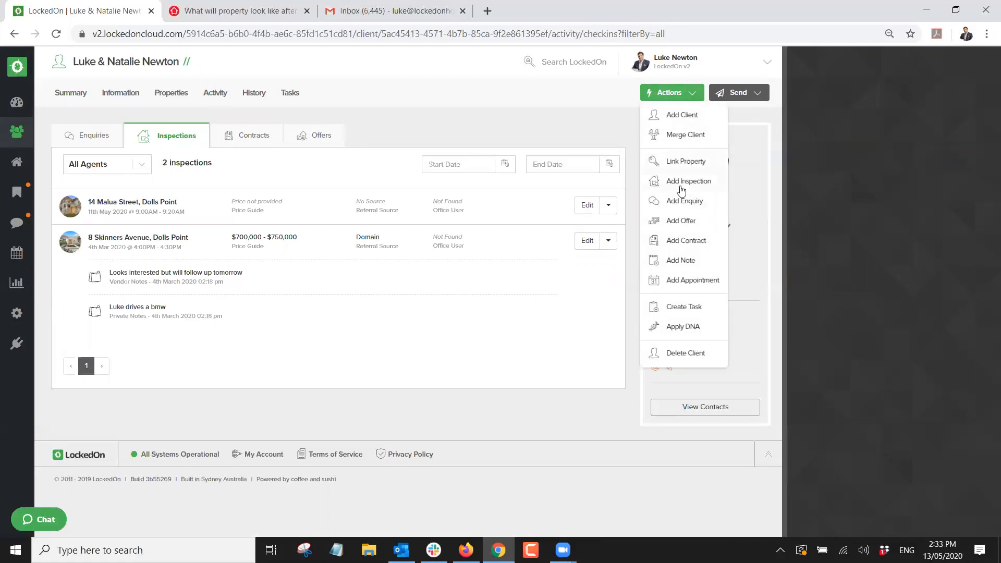
pyautogui.click(688, 181)
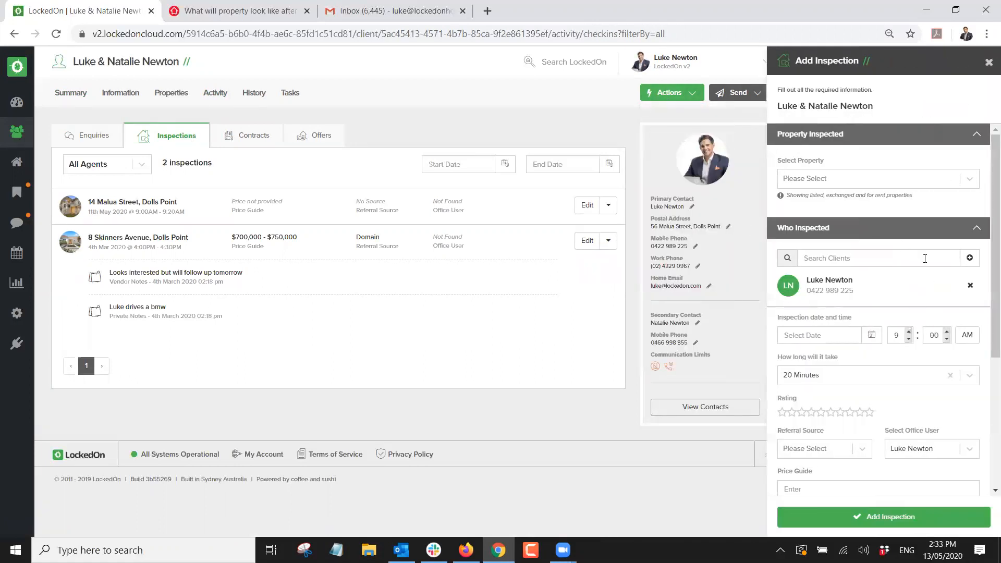
pyautogui.click(989, 62)
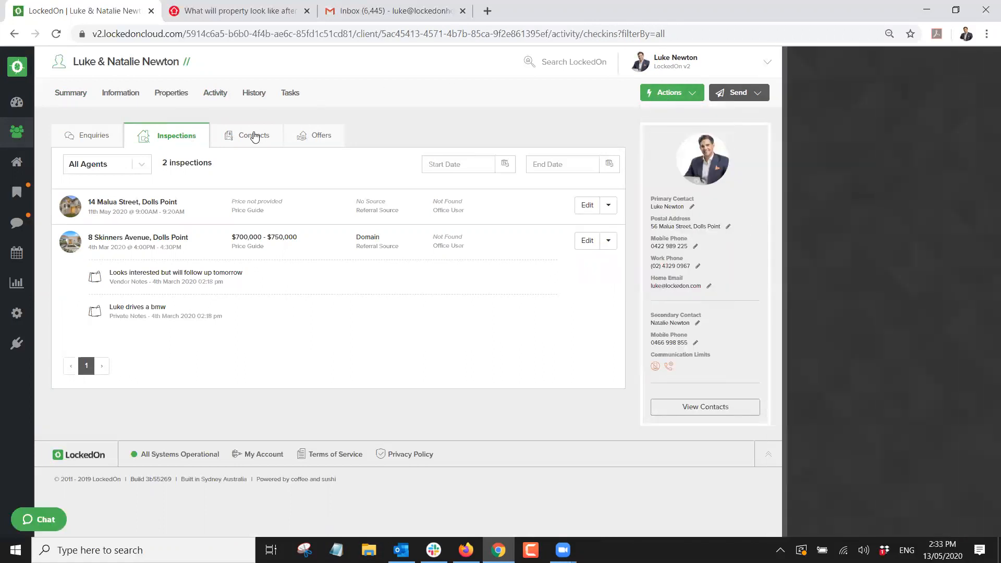
pyautogui.click(254, 137)
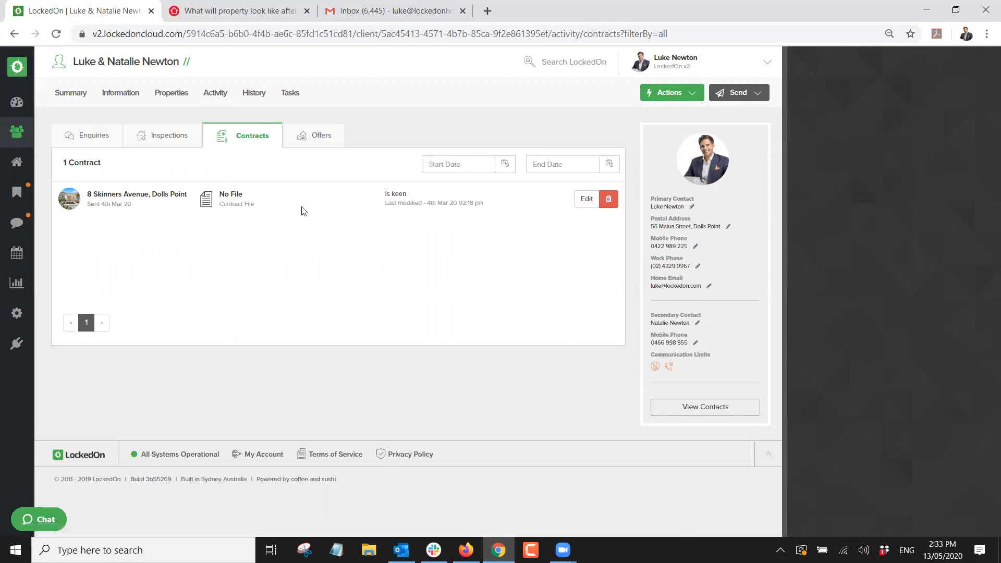
# Open and discard a new contract form, then show the clients' $700,000 Waiting offer.
pyautogui.click(681, 94)
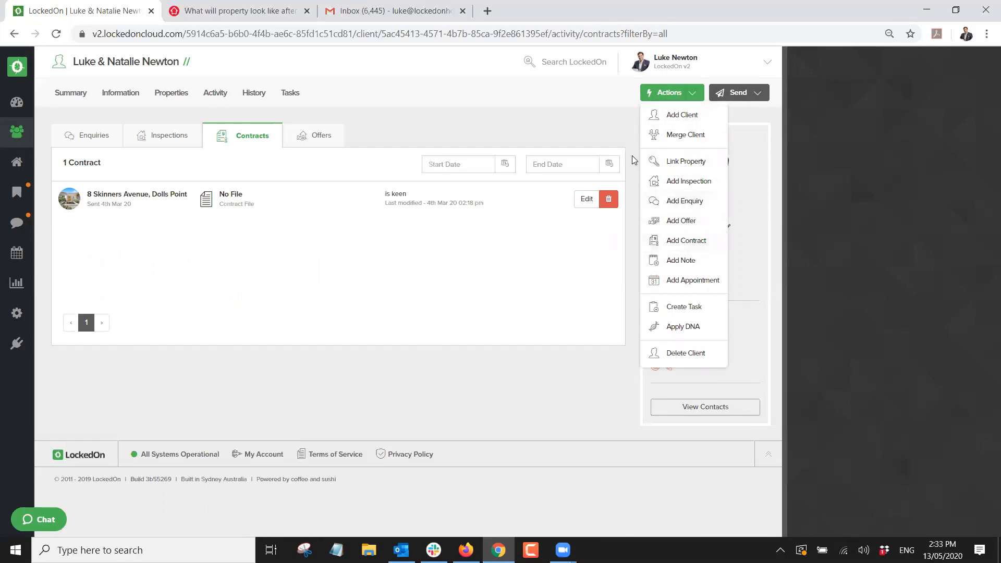
pyautogui.click(681, 243)
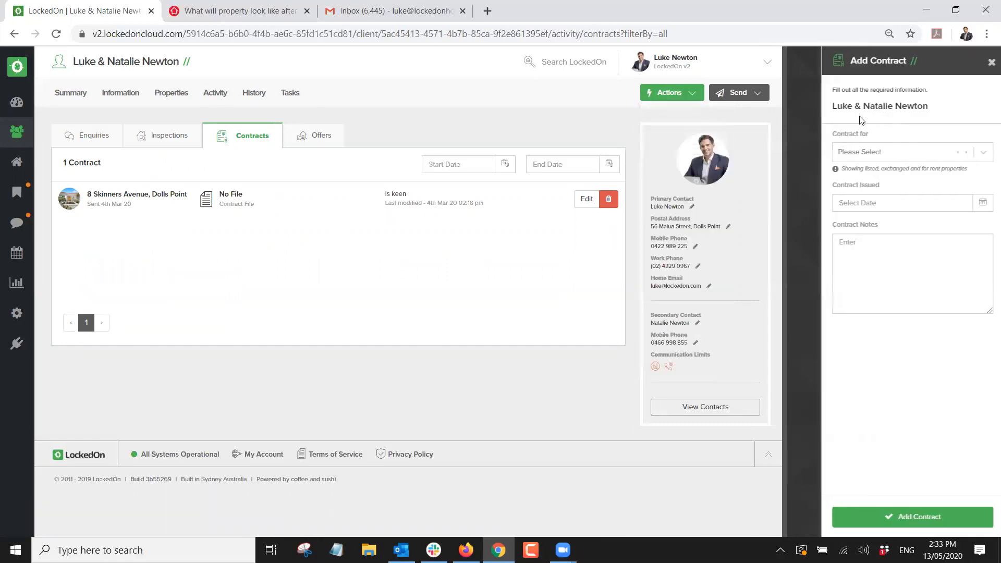
pyautogui.click(989, 65)
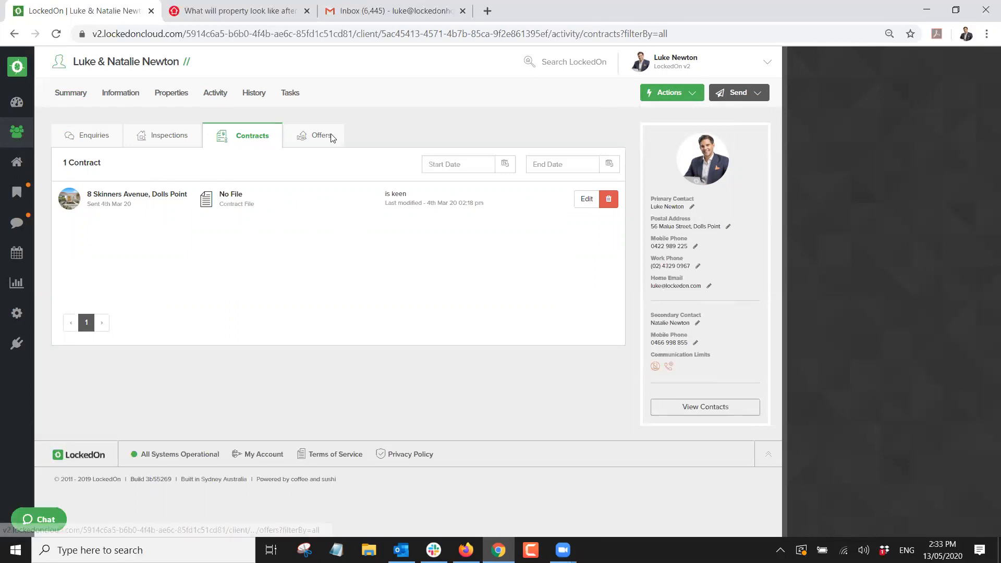
pyautogui.click(331, 137)
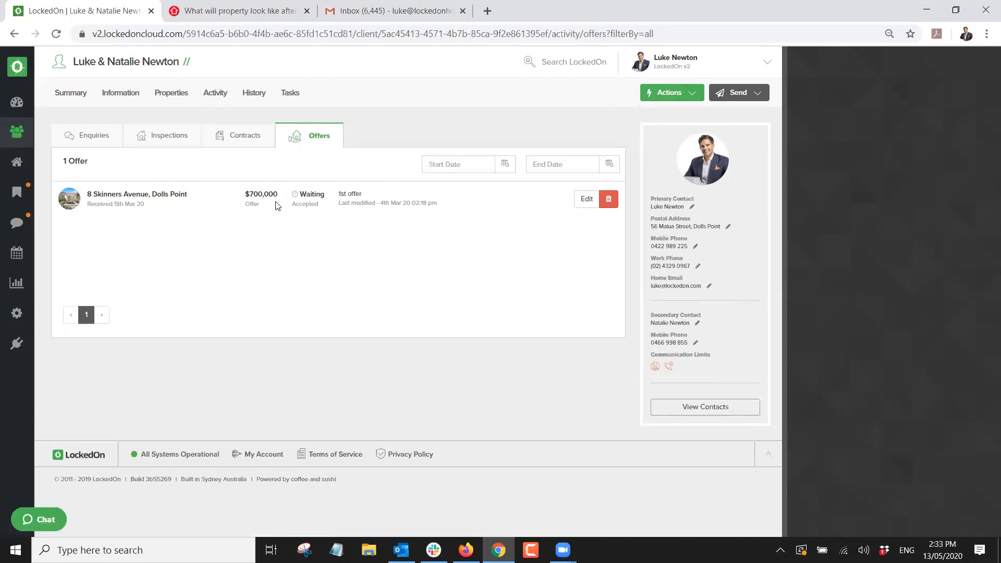
pyautogui.click(587, 199)
pyautogui.click(988, 62)
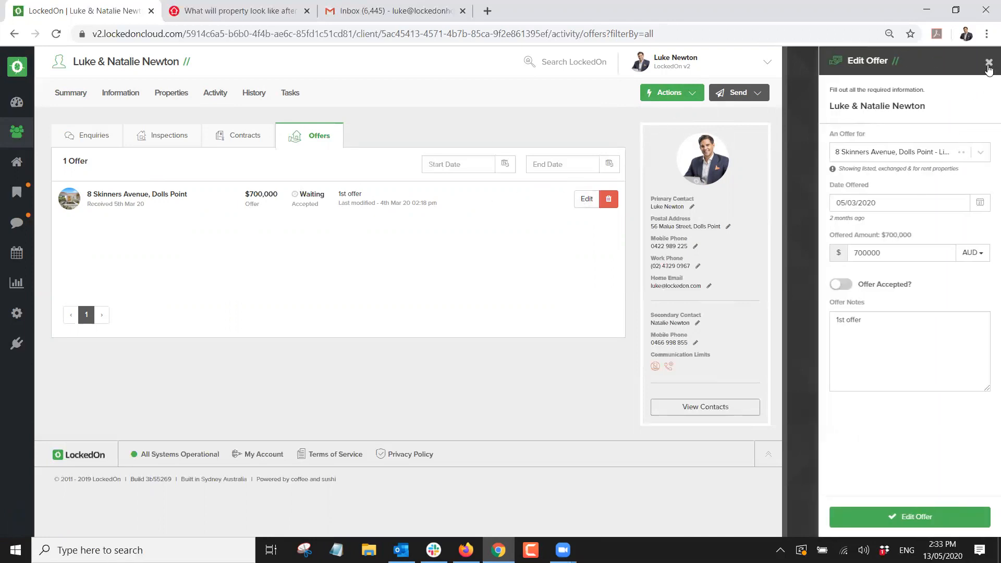
pyautogui.click(674, 94)
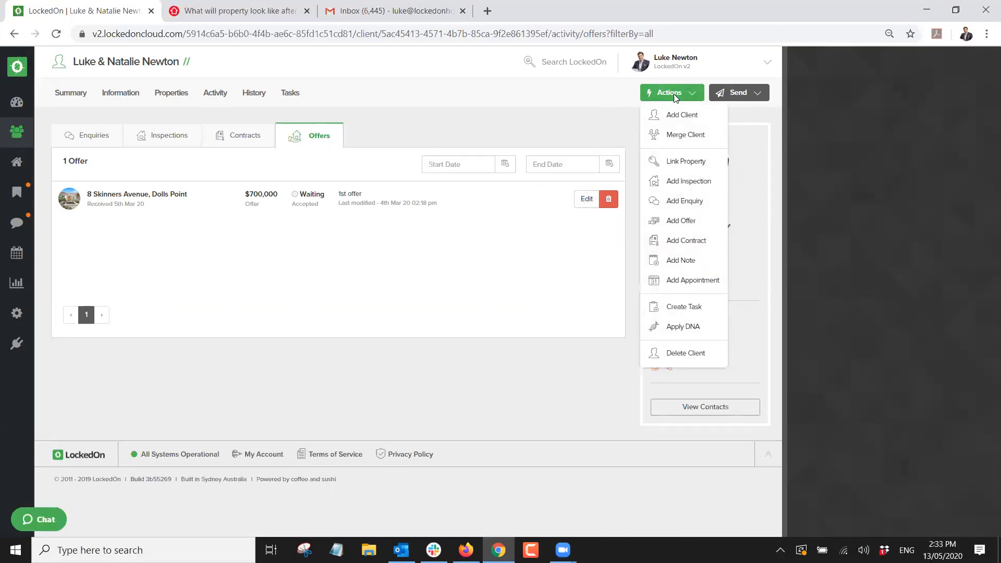
pyautogui.click(685, 221)
pyautogui.click(885, 156)
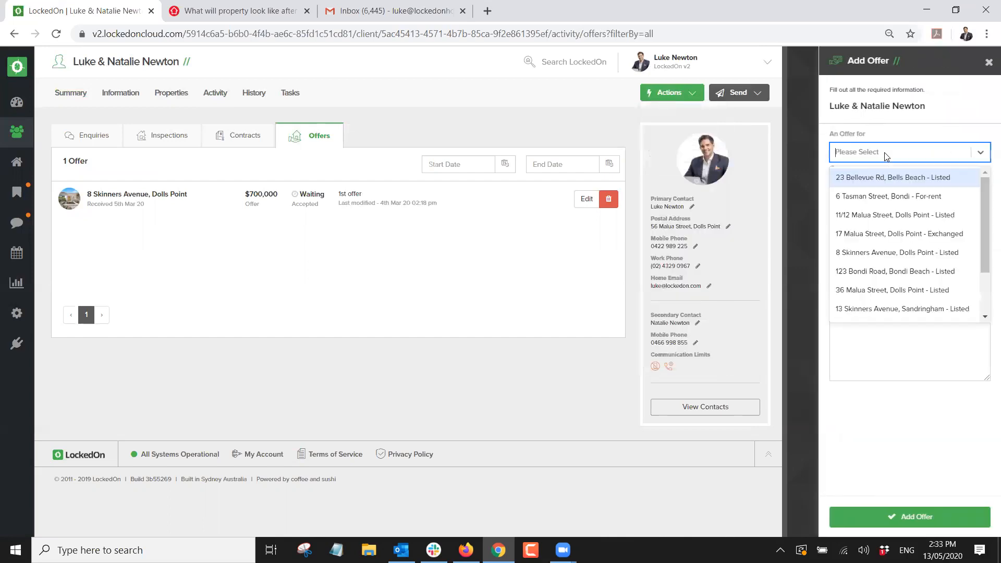
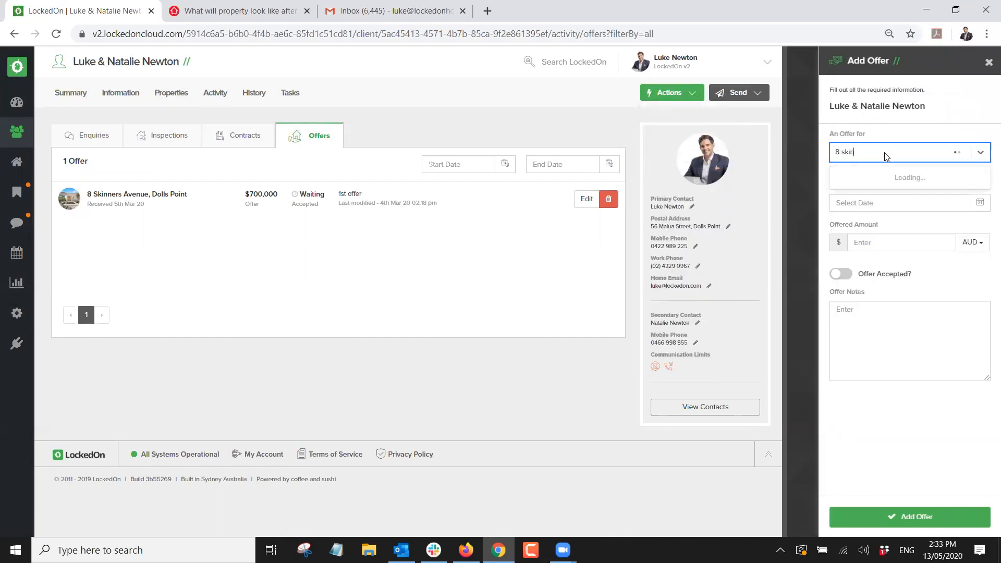
pyautogui.click(890, 178)
pyautogui.click(980, 203)
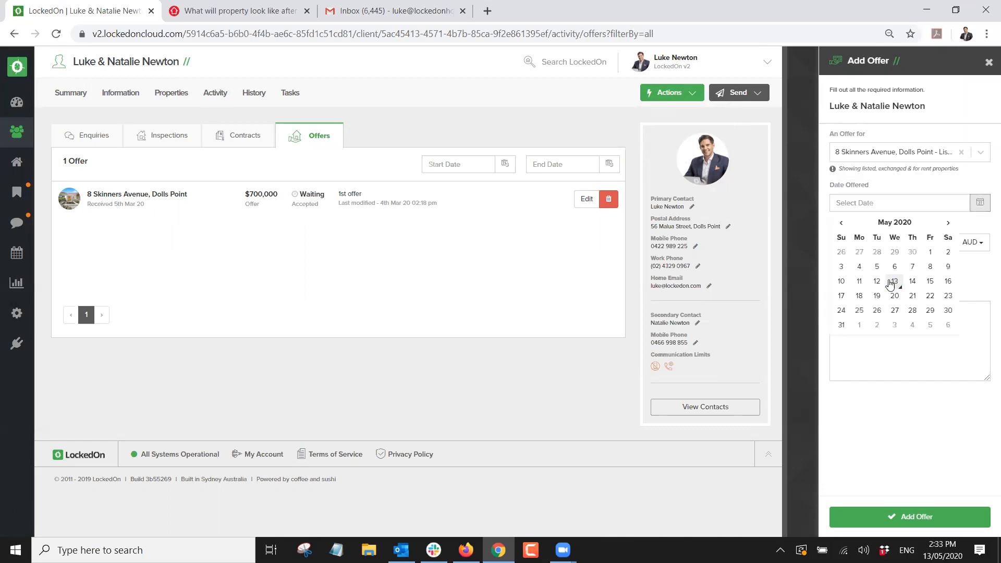
pyautogui.click(895, 285)
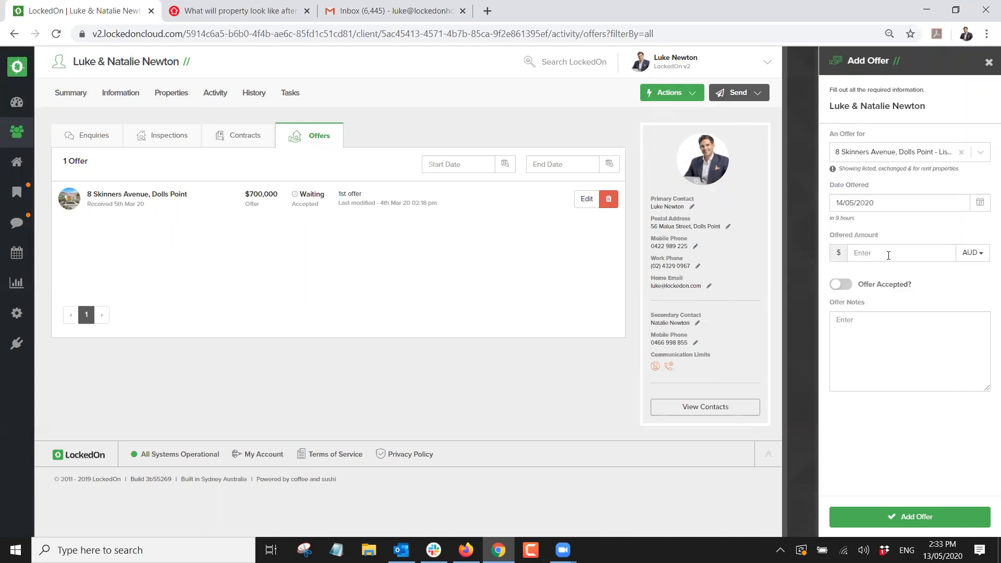
# Save the offer at $705,000 with note '2nd offer' and open the property's summary.
pyautogui.write('705000')
pyautogui.click(866, 346)
pyautogui.write('2nd offer')
pyautogui.click(881, 517)
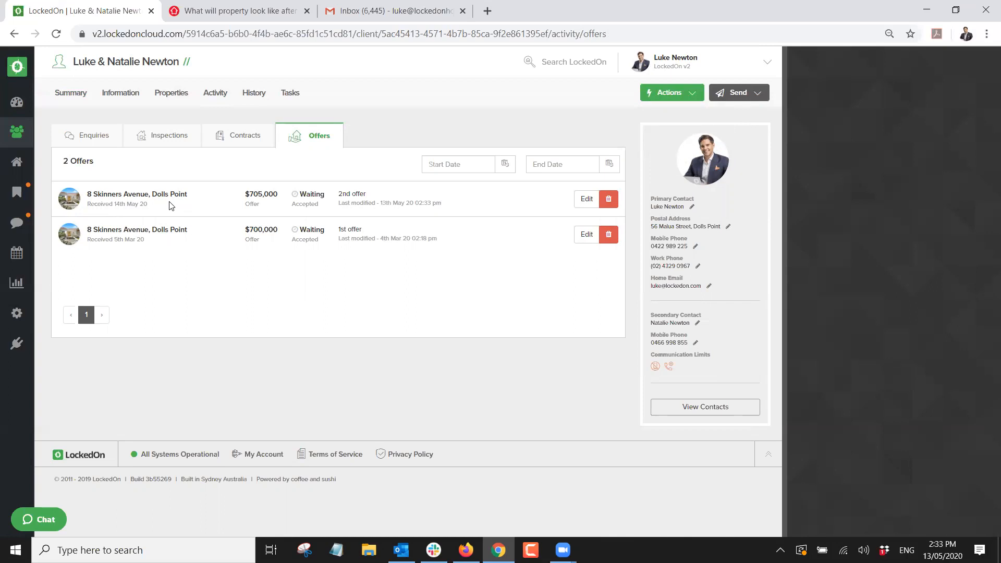
pyautogui.click(142, 195)
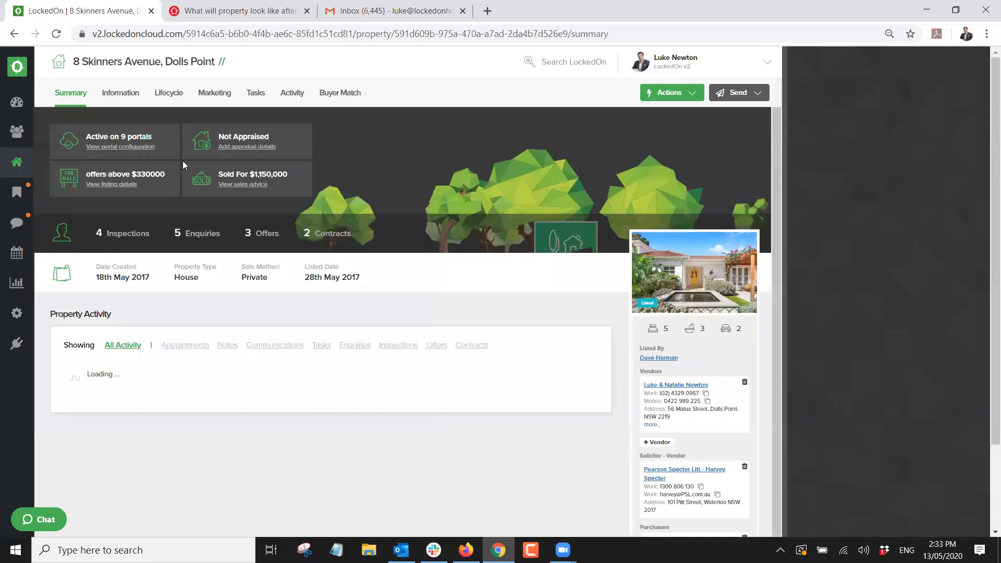
# Browse the property's activity tabs and set its newest enquiry to Not Interested.
pyautogui.click(291, 93)
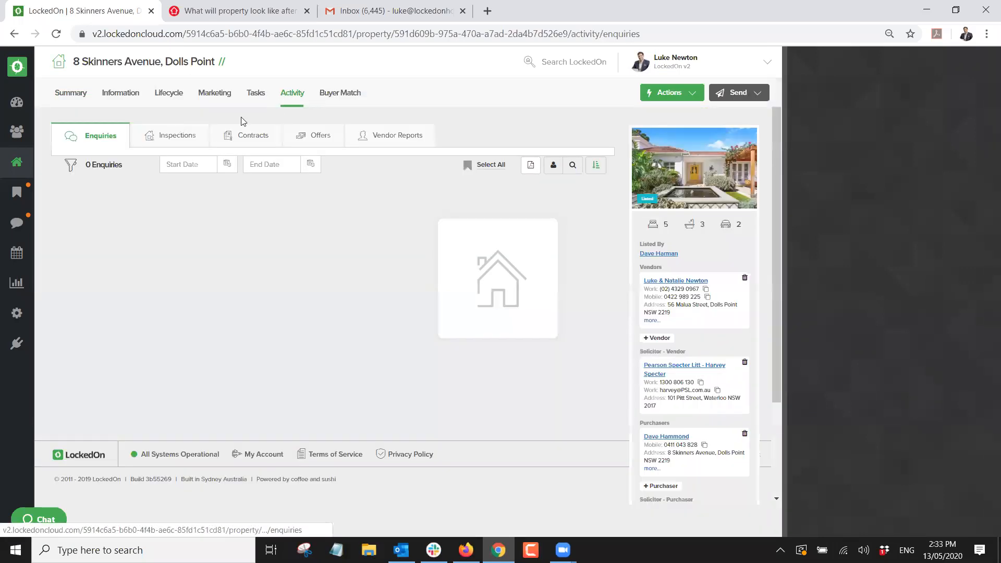
pyautogui.click(177, 131)
pyautogui.click(269, 137)
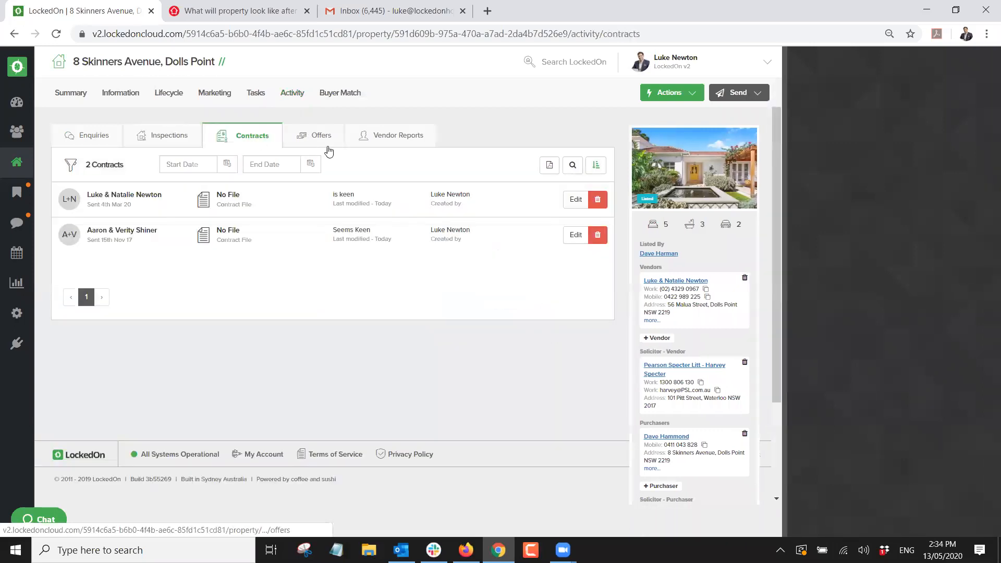
pyautogui.click(324, 135)
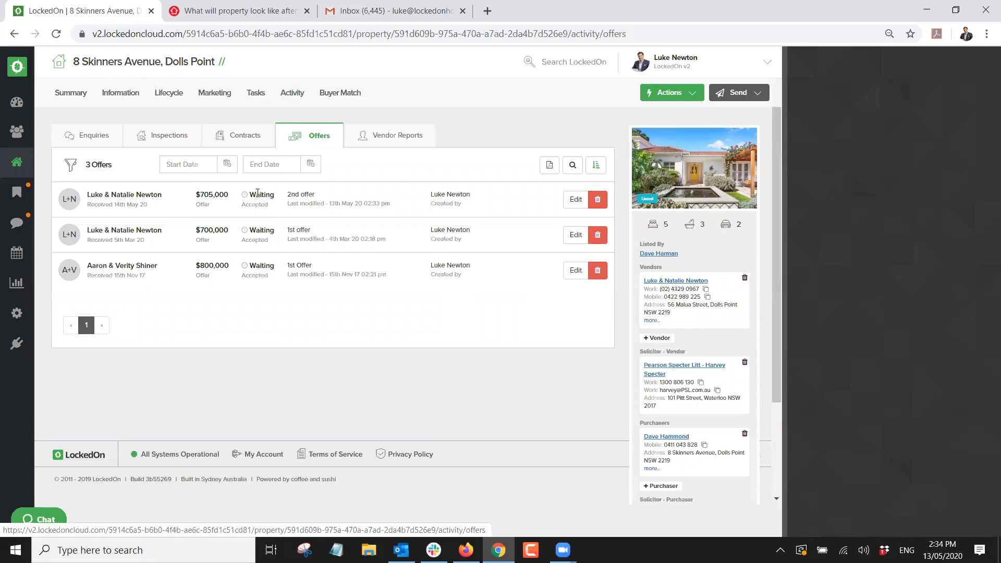
pyautogui.click(82, 141)
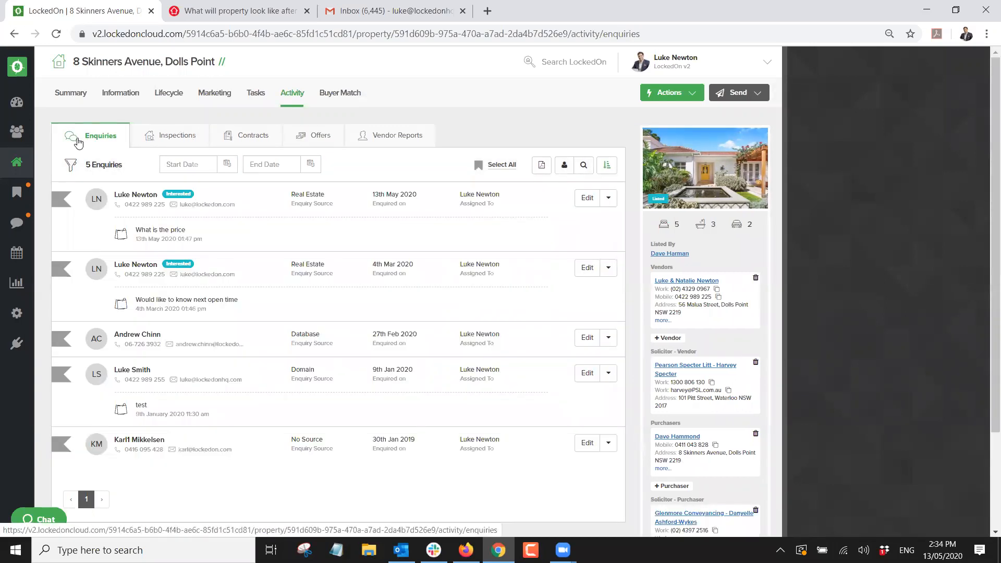
pyautogui.click(587, 198)
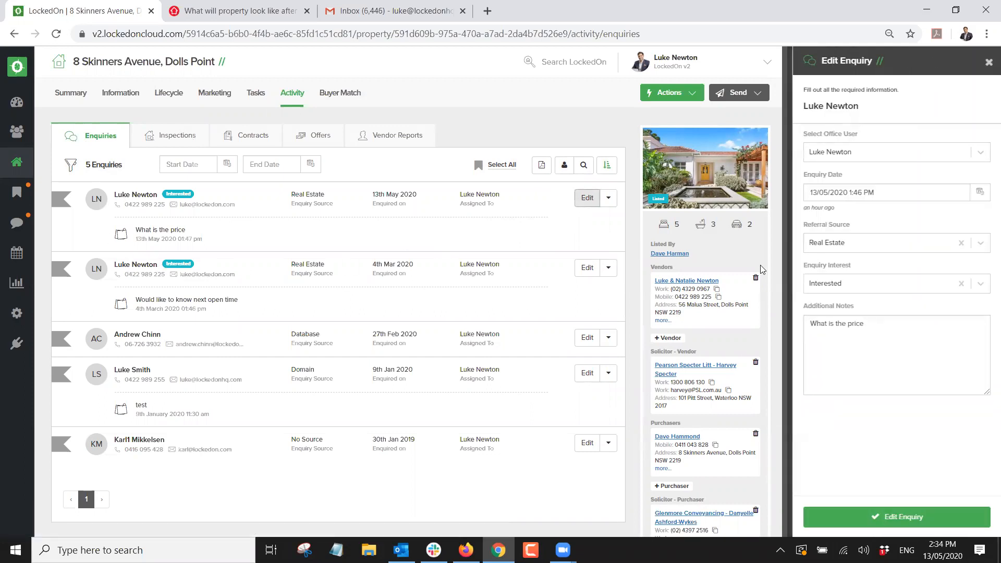
pyautogui.click(826, 284)
pyautogui.click(831, 327)
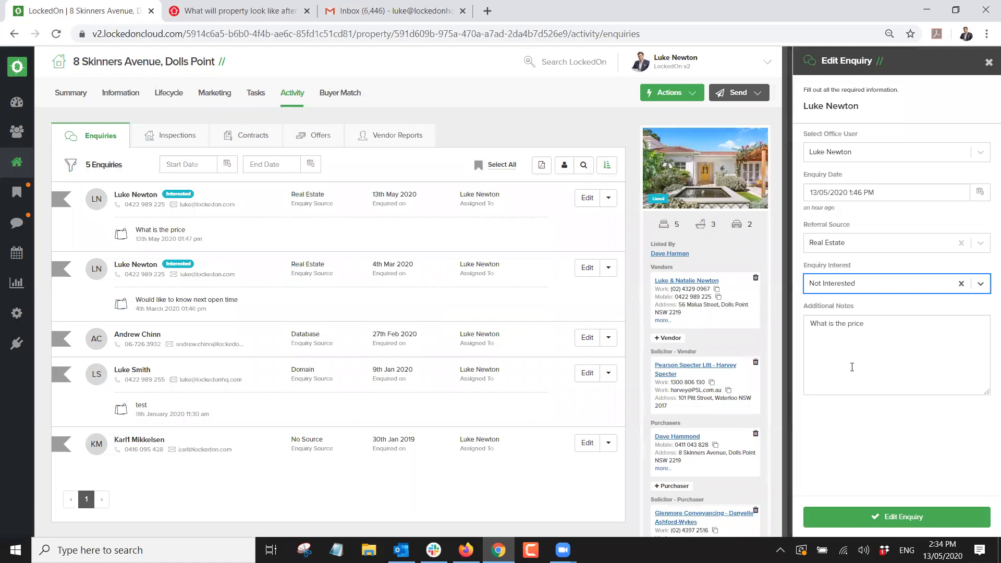
pyautogui.click(853, 518)
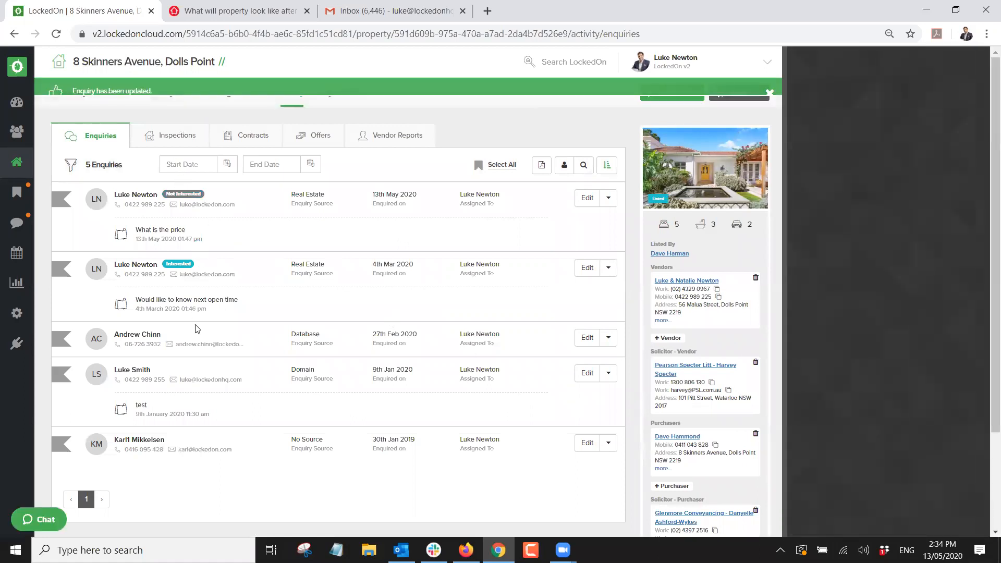
# Set the 27 Feb 2020, 9 Jan 2020 and oldest enquiries to Very Interested.
pyautogui.click(585, 338)
pyautogui.click(835, 284)
pyautogui.click(834, 347)
pyautogui.click(886, 518)
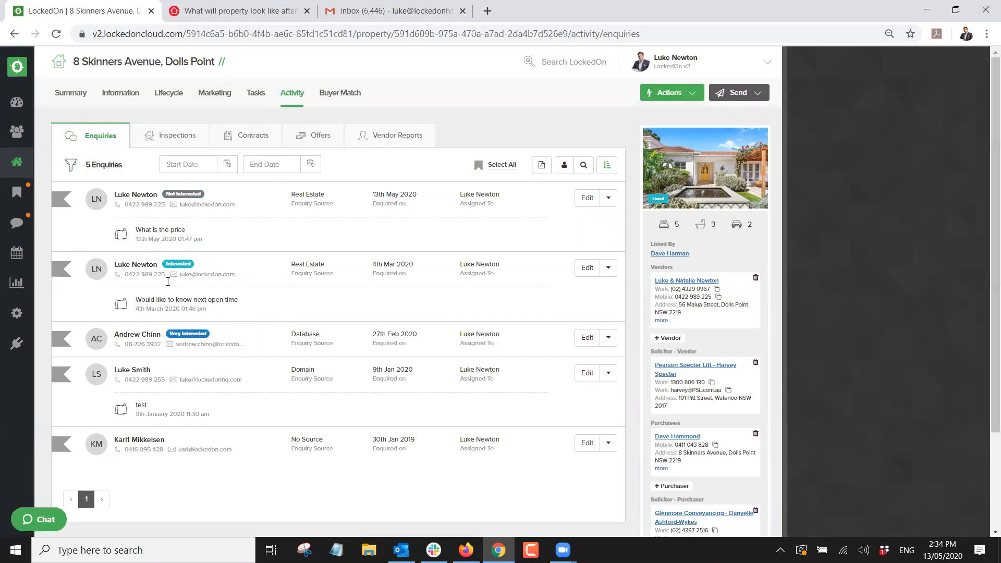
pyautogui.click(587, 372)
pyautogui.click(833, 285)
pyautogui.click(840, 347)
pyautogui.click(882, 518)
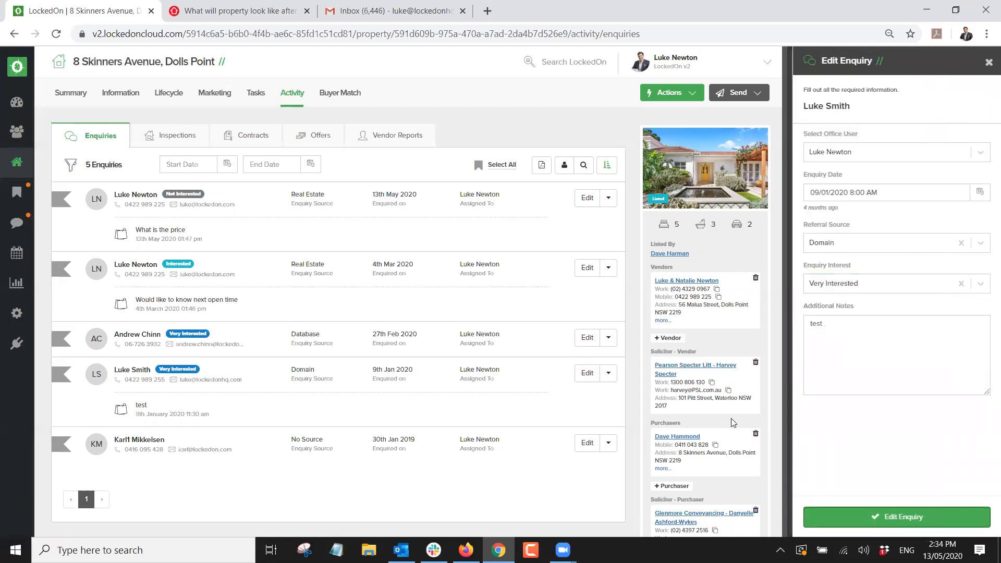
pyautogui.click(587, 443)
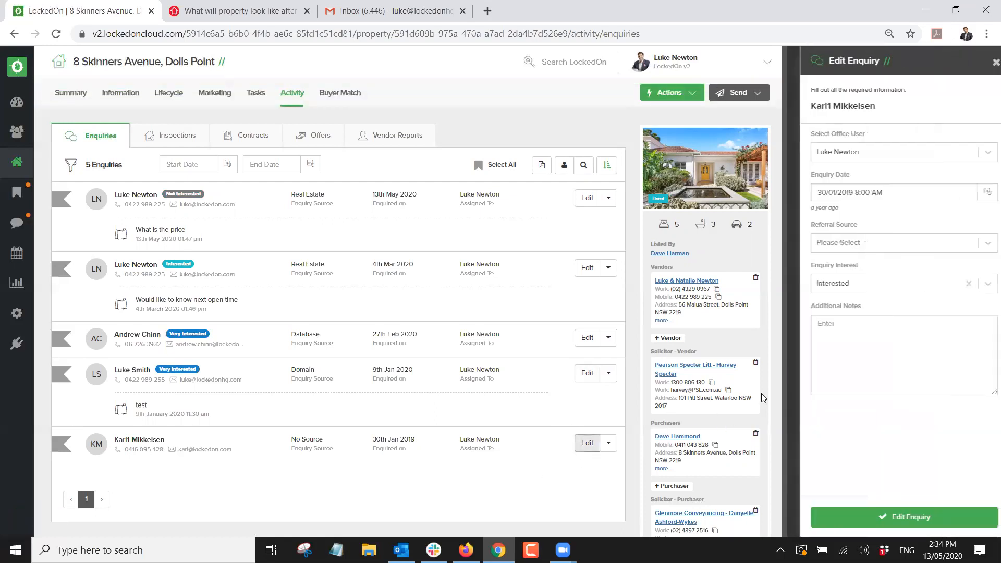
pyautogui.click(826, 285)
pyautogui.click(834, 346)
pyautogui.click(897, 517)
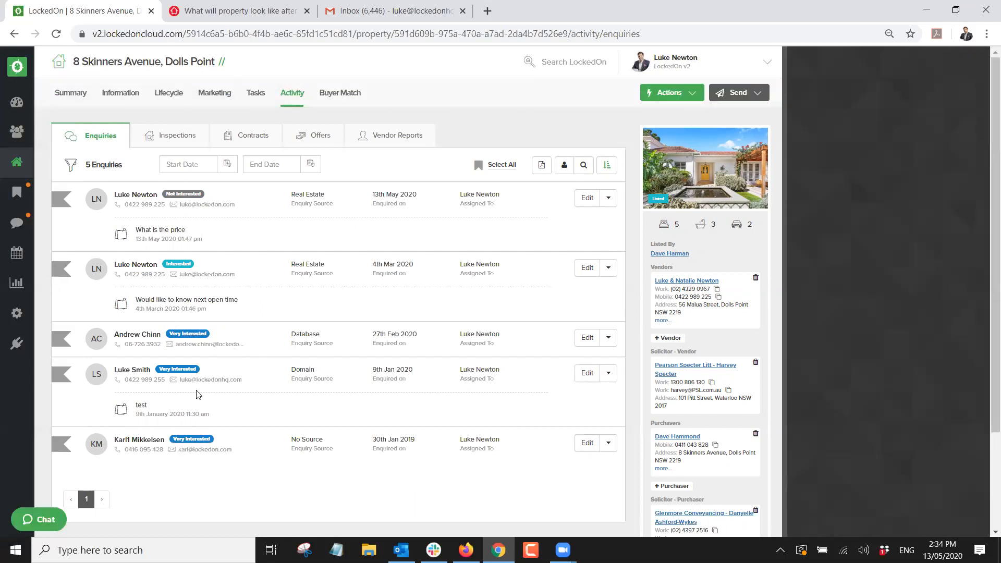
# Close the ten-star inspection's edit panel unsaved and sort inspections by Star Rating, highest first.
pyautogui.click(157, 136)
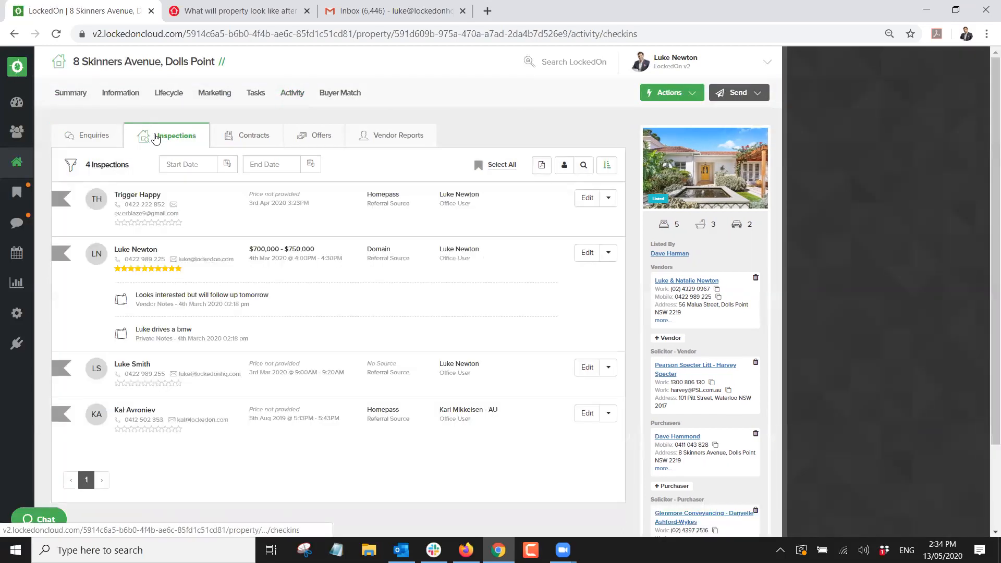
pyautogui.click(587, 253)
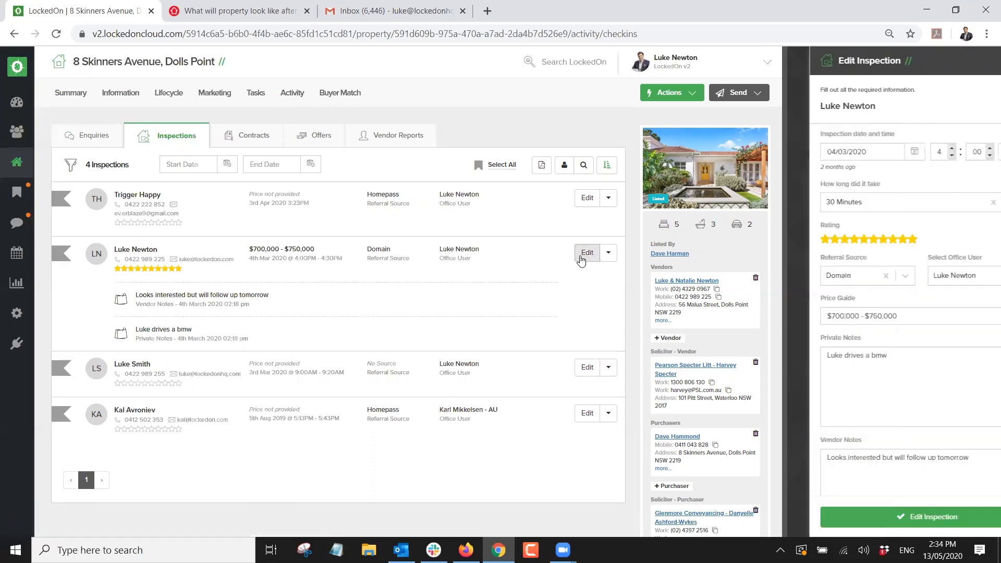
pyautogui.click(807, 242)
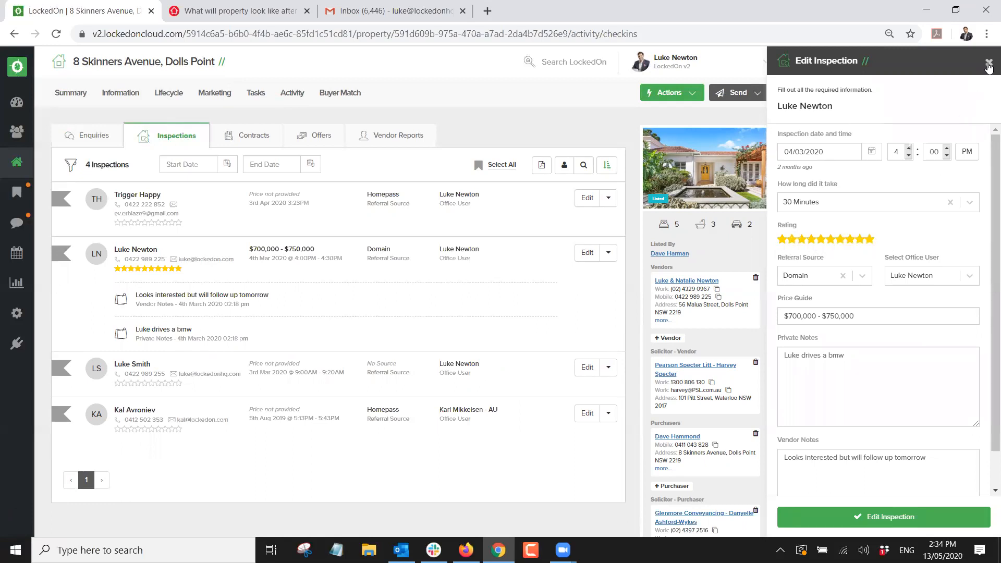
pyautogui.click(988, 62)
pyautogui.click(607, 165)
pyautogui.click(582, 229)
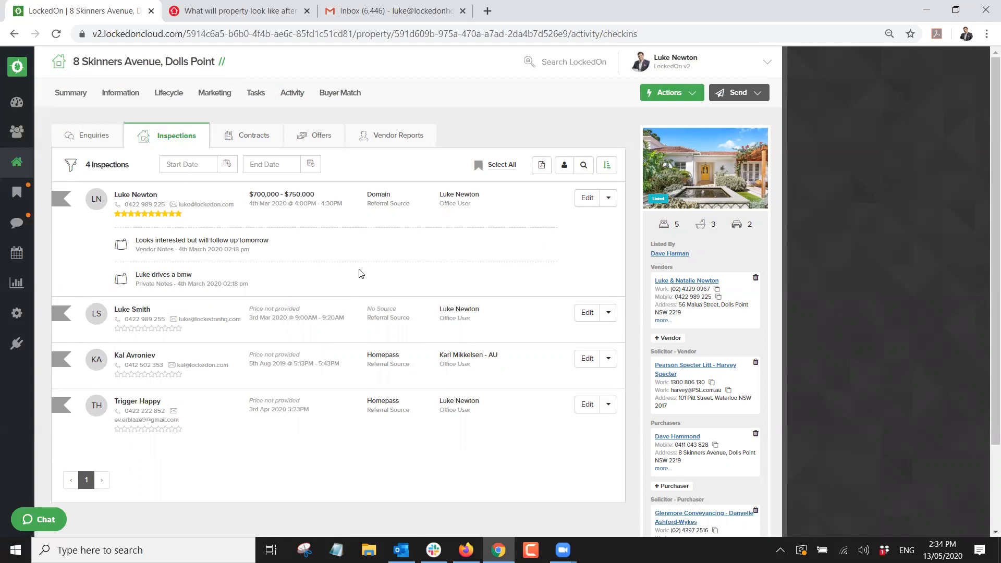
# Look through the property's contracts and offers, then return to its 5 enquiries.
pyautogui.click(276, 146)
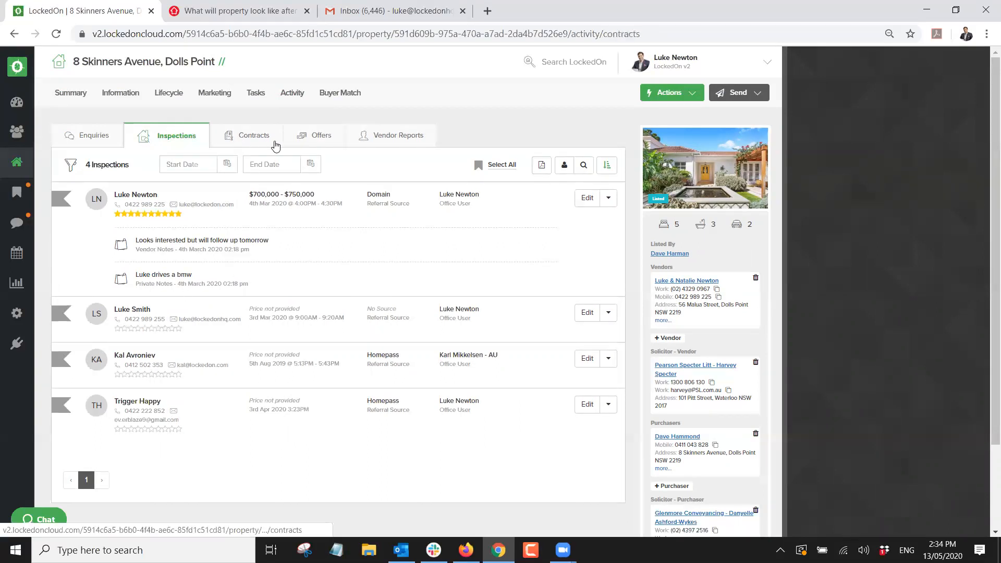
pyautogui.click(314, 136)
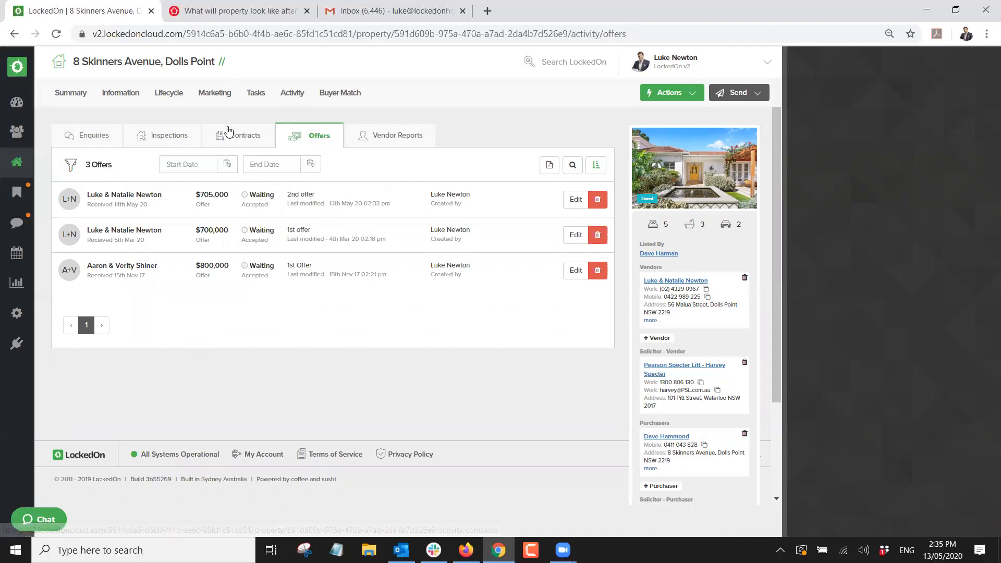
pyautogui.click(115, 140)
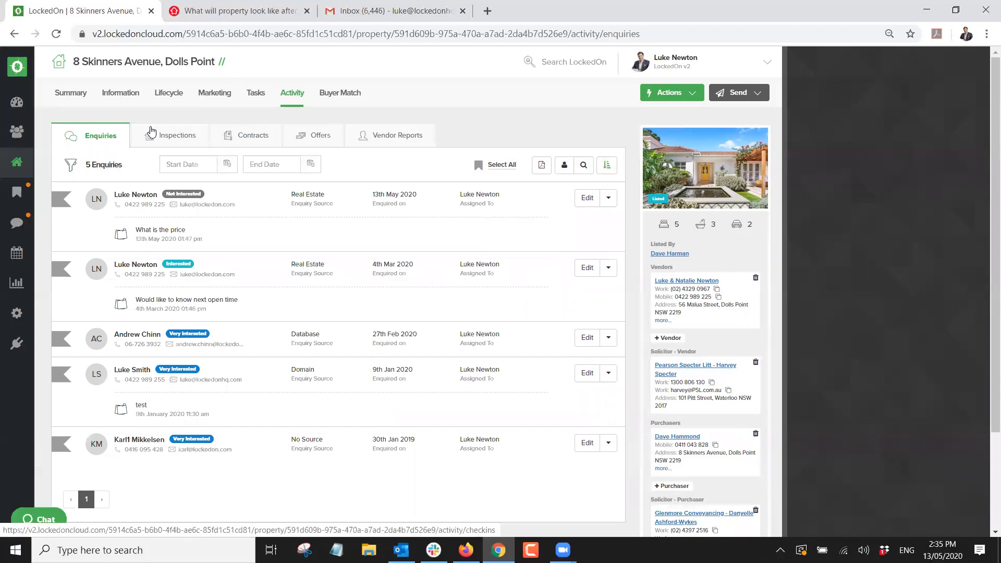
pyautogui.click(725, 103)
pyautogui.click(725, 117)
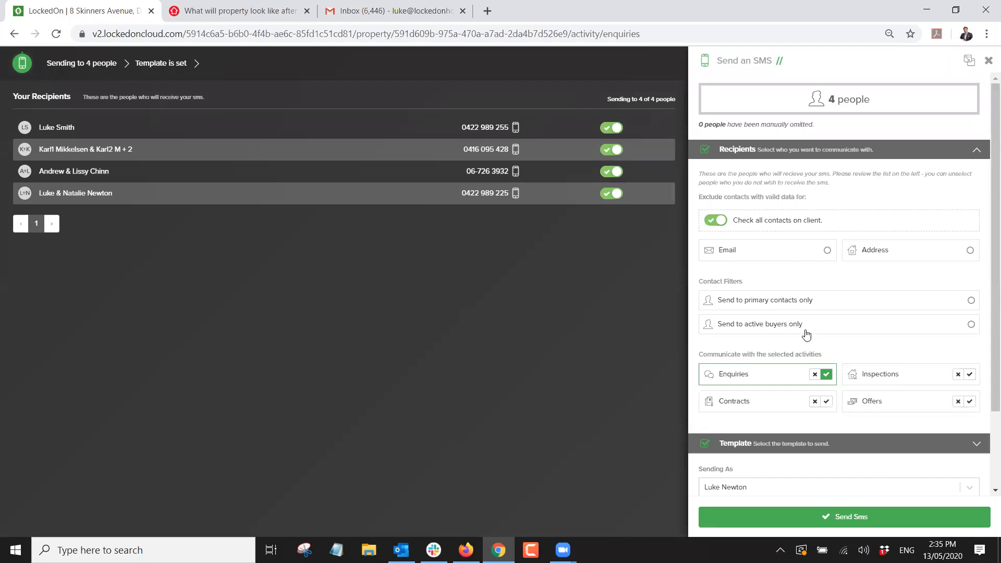
pyautogui.click(970, 375)
pyautogui.click(828, 403)
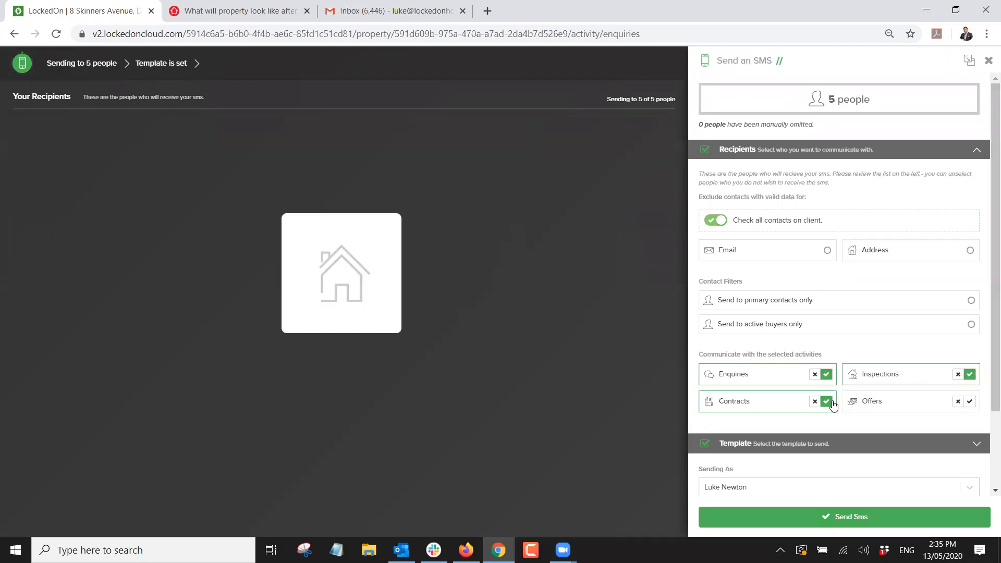
pyautogui.click(970, 401)
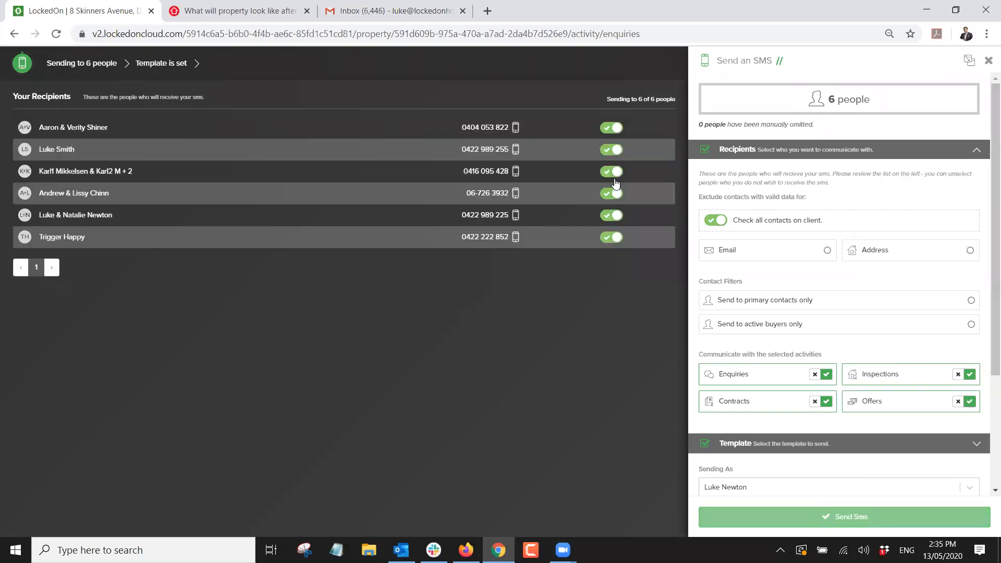
pyautogui.click(753, 152)
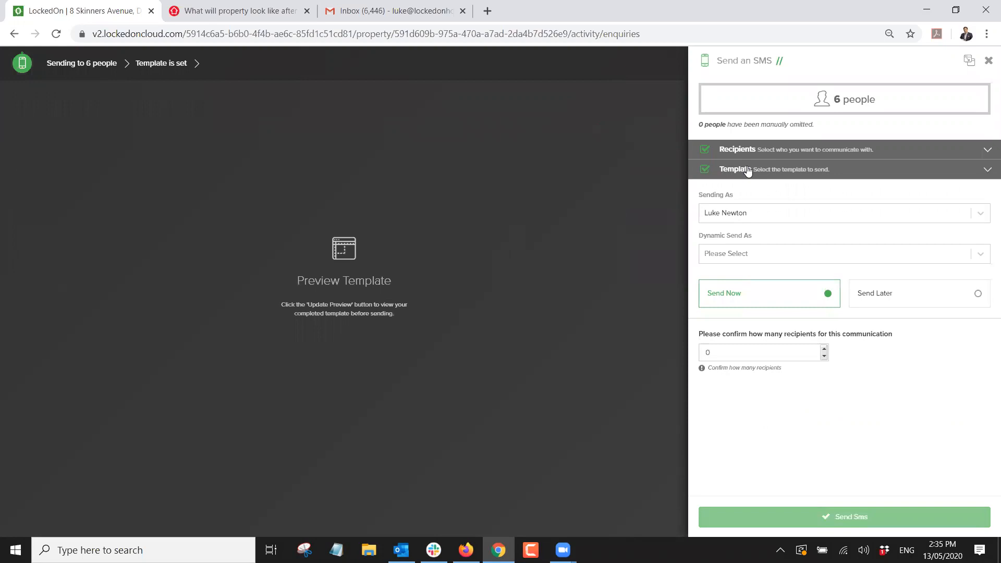
pyautogui.click(748, 171)
pyautogui.click(736, 224)
pyautogui.write('pr')
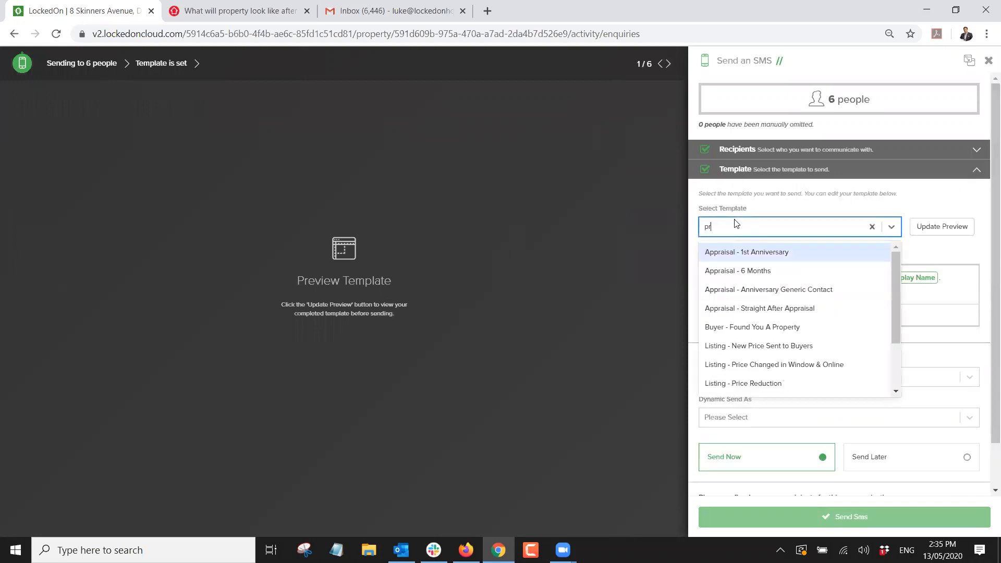
pyautogui.write('ice')
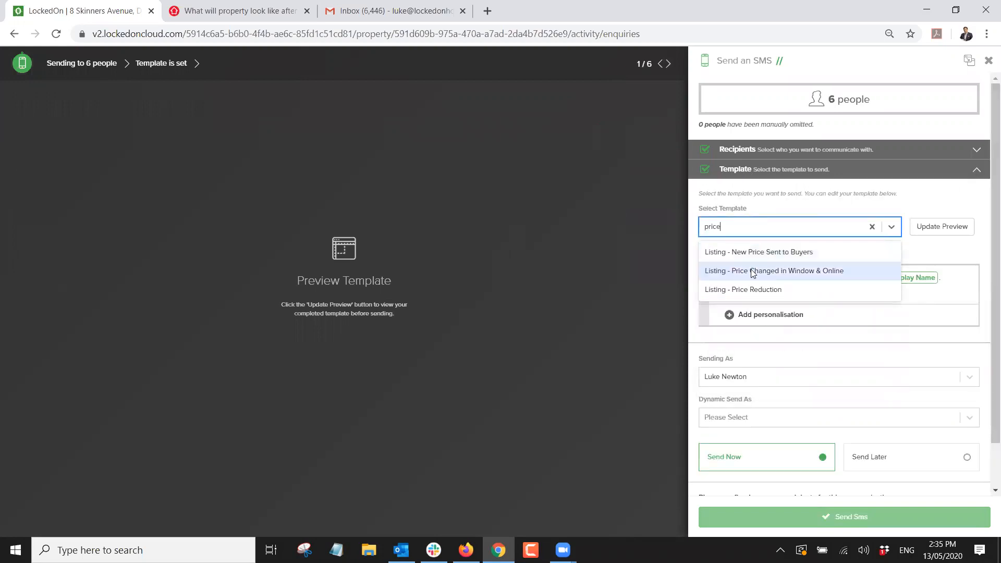
pyautogui.click(754, 290)
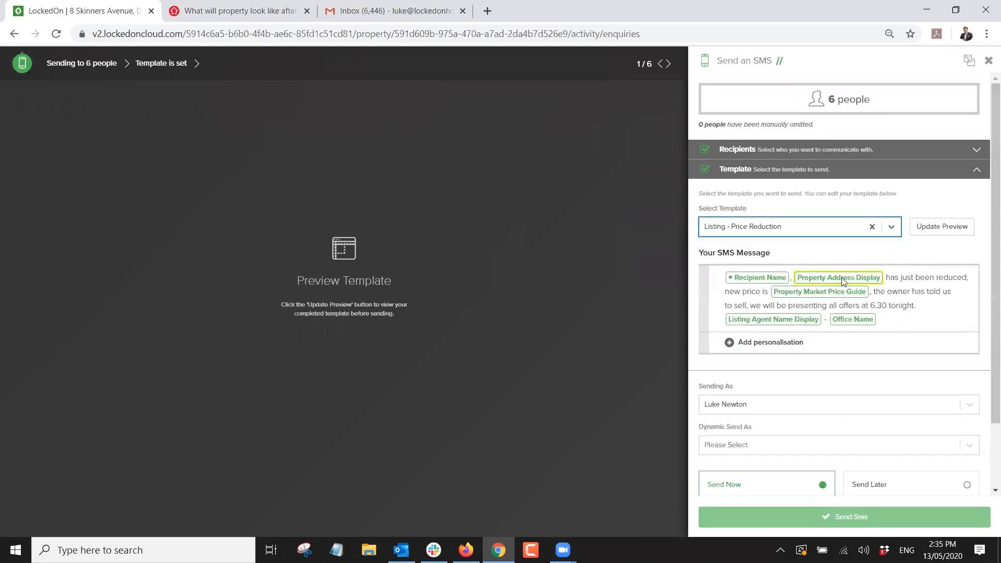
pyautogui.click(942, 232)
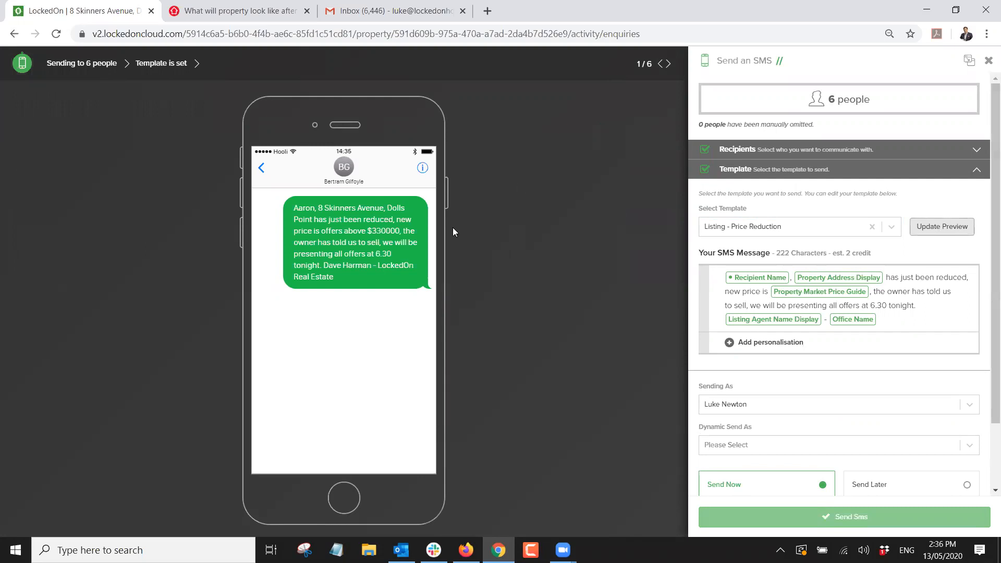
pyautogui.moveTo(919, 307); pyautogui.dragTo(864, 279)
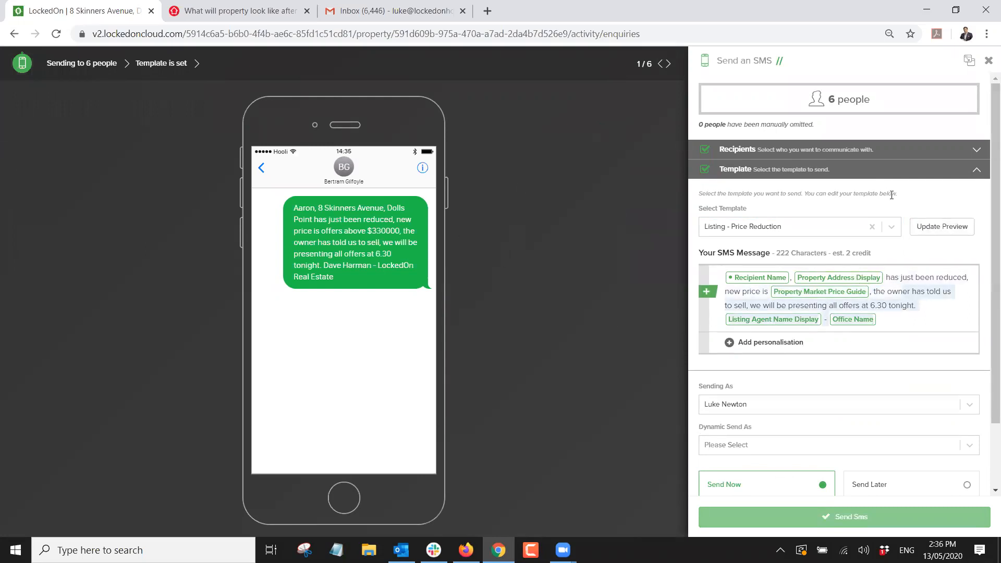
pyautogui.scroll(-2, 891, 195)
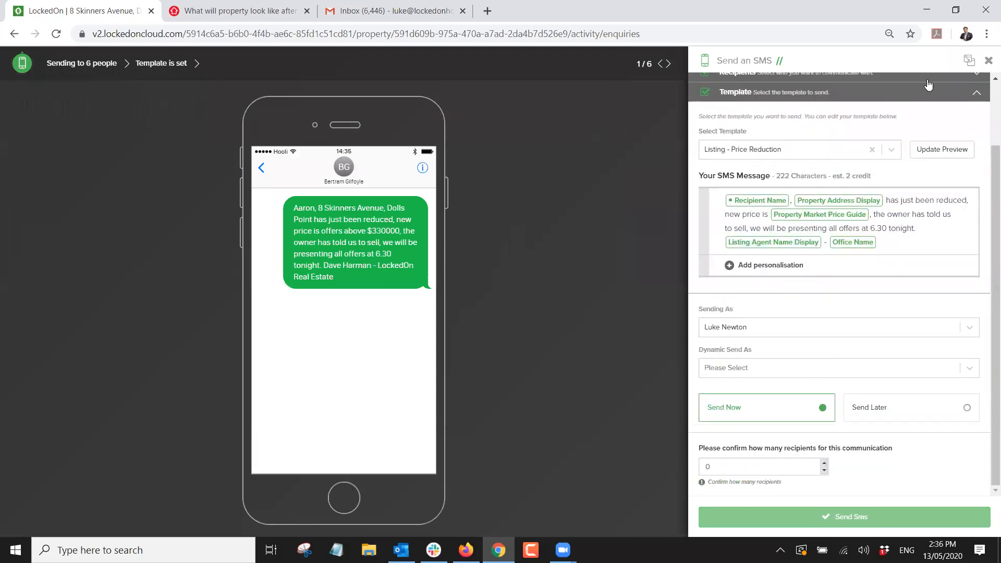
pyautogui.click(988, 60)
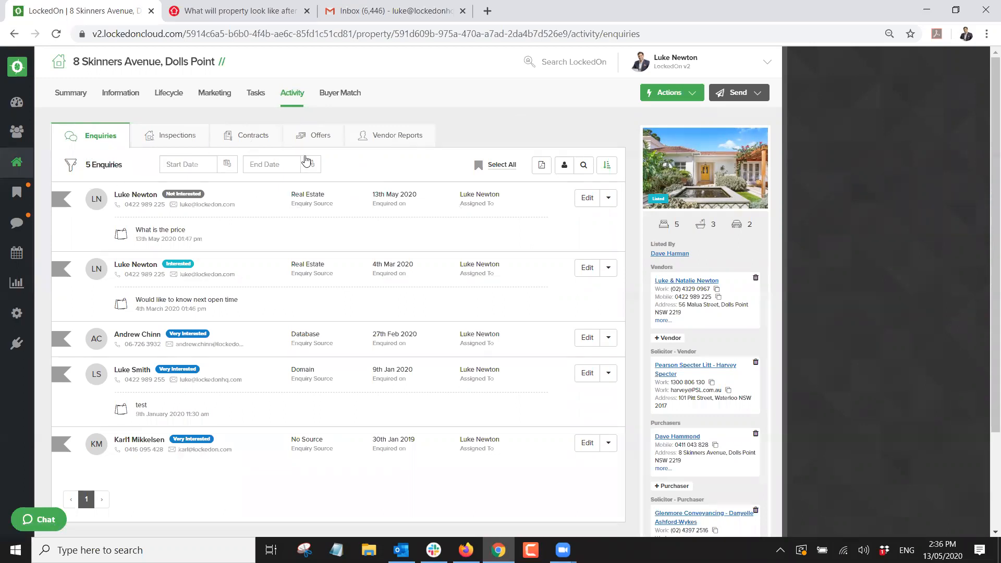
# Check the property's inspections, contracts and offers, then go to the Clients list.
pyautogui.click(191, 141)
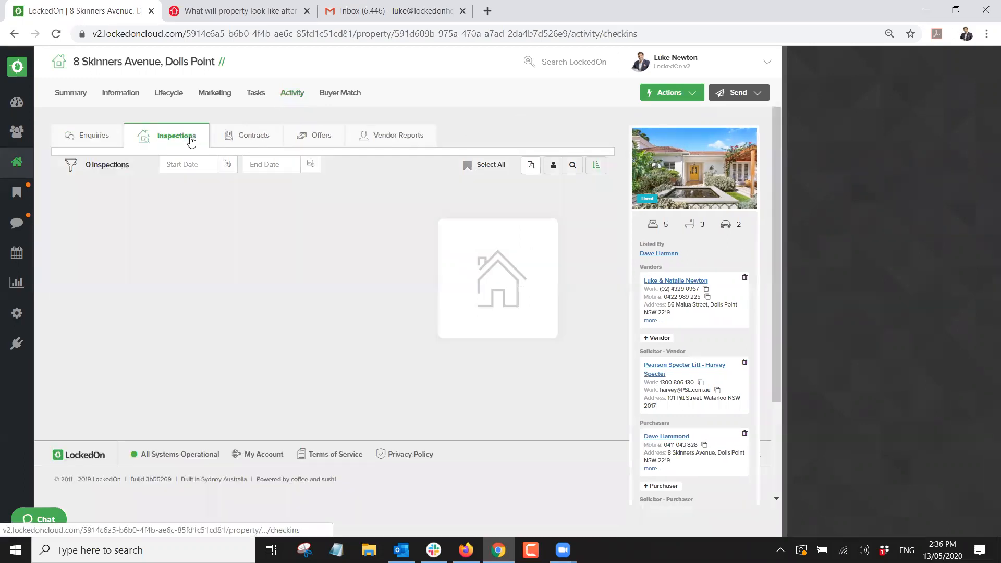
pyautogui.click(239, 136)
pyautogui.click(311, 148)
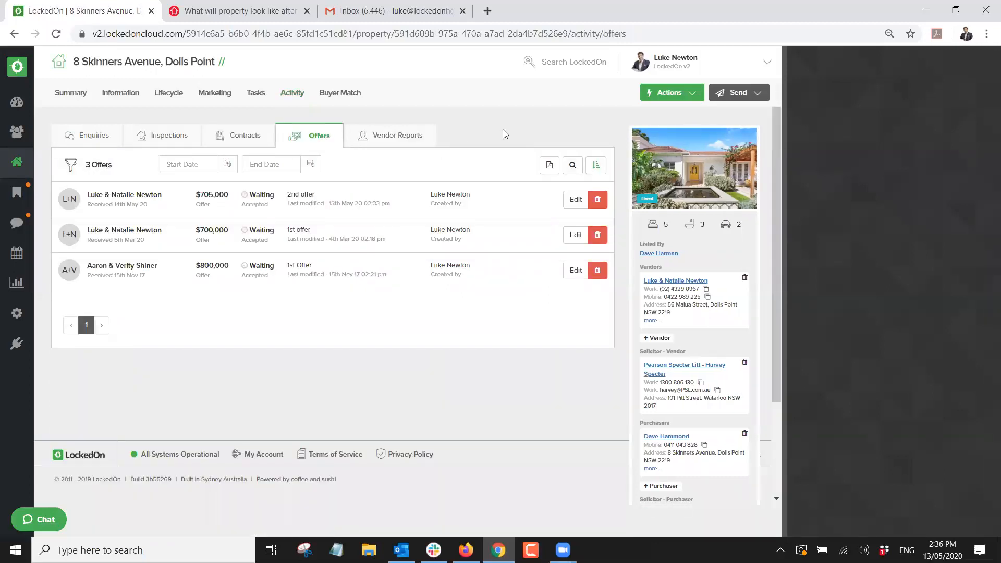
pyautogui.click(23, 133)
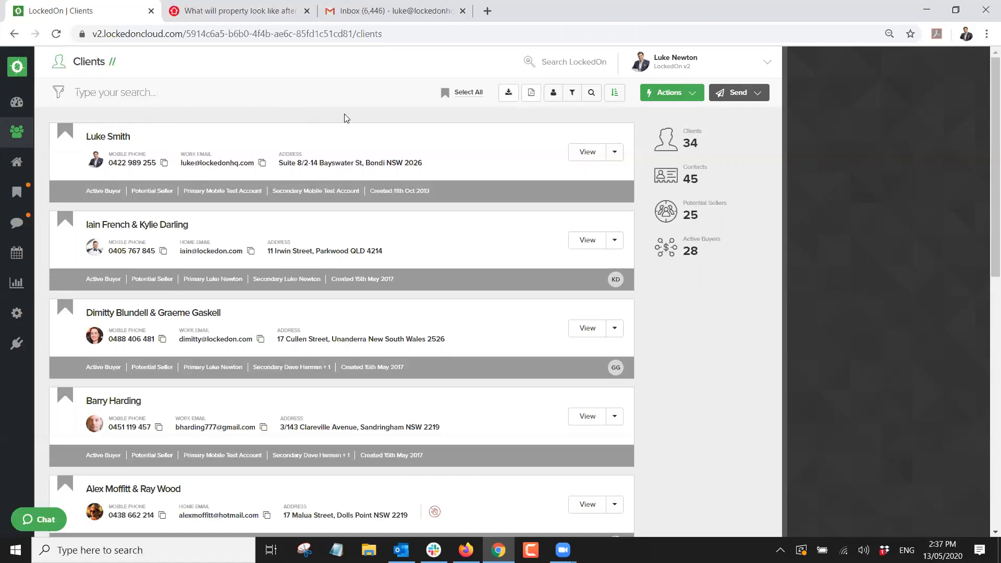
pyautogui.click(592, 94)
pyautogui.scroll(-1, 858, 307)
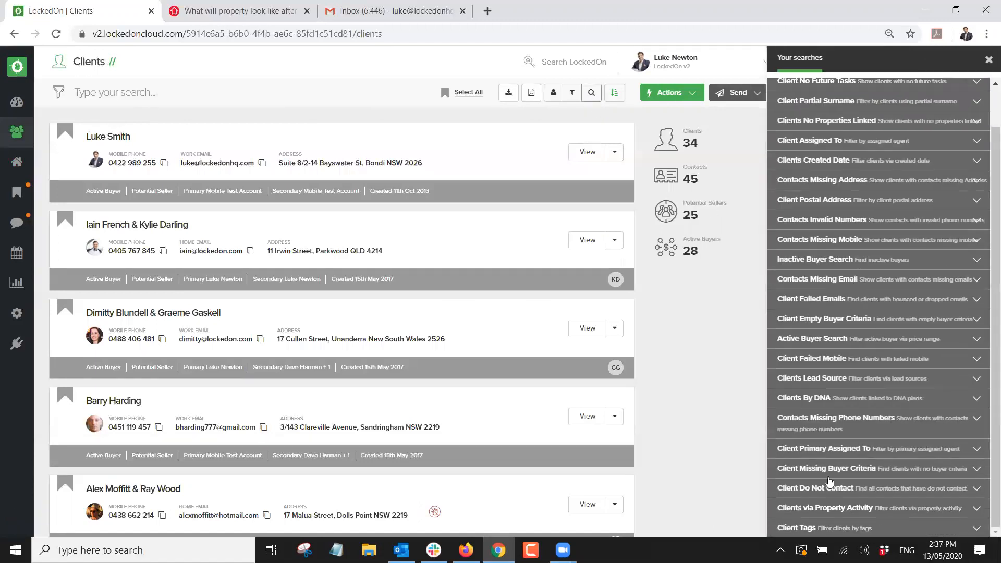
pyautogui.click(821, 513)
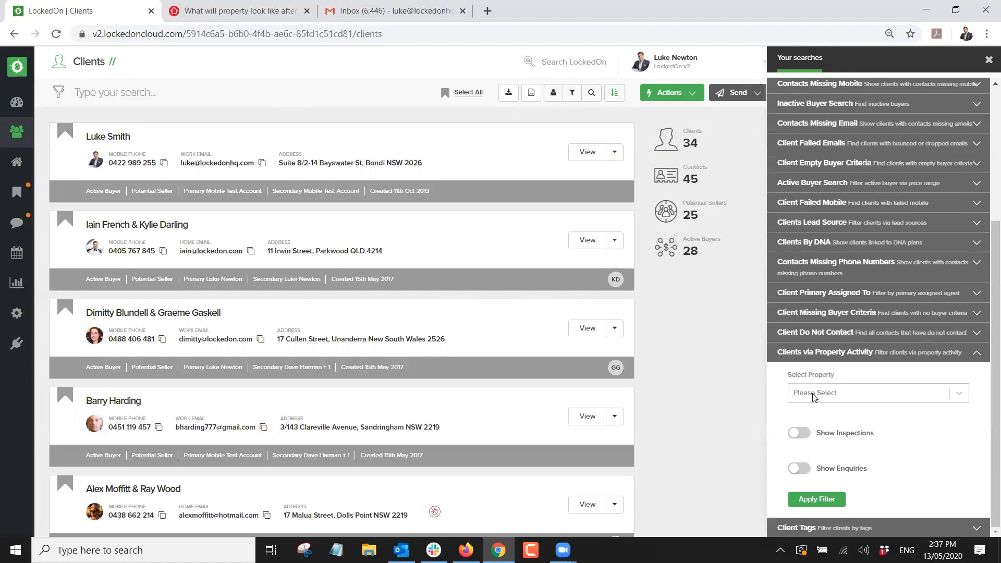
pyautogui.click(814, 392)
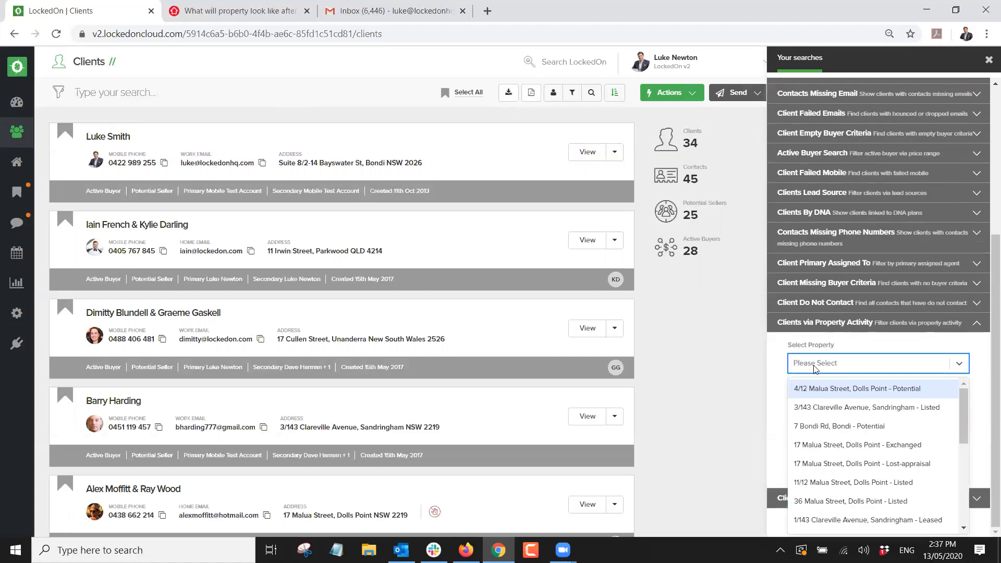
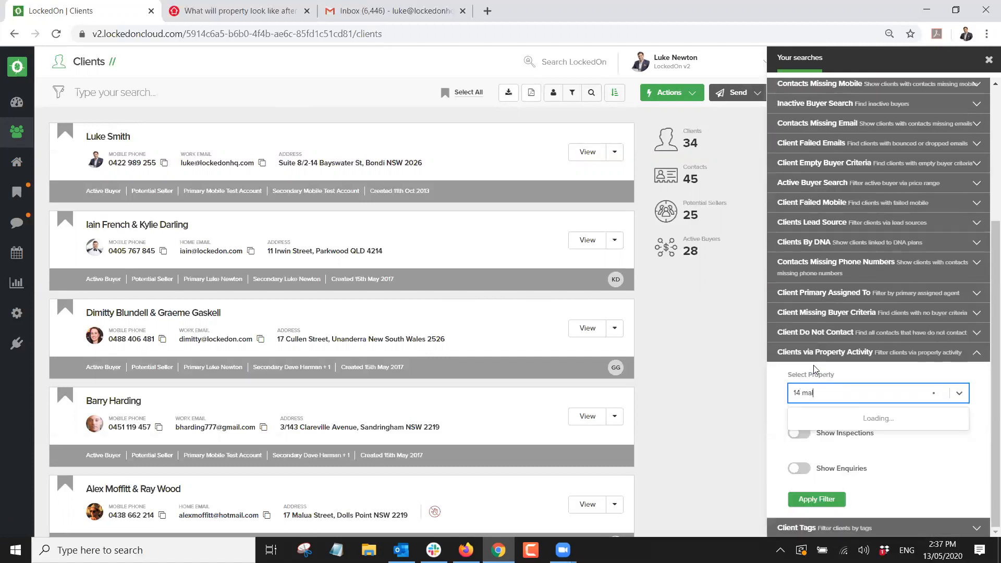
pyautogui.click(846, 419)
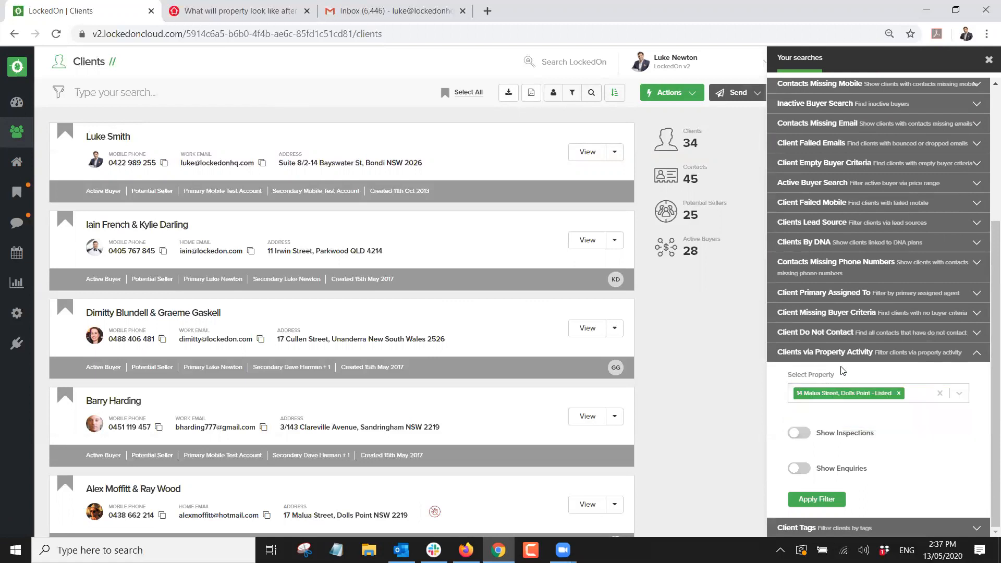
pyautogui.click(924, 394)
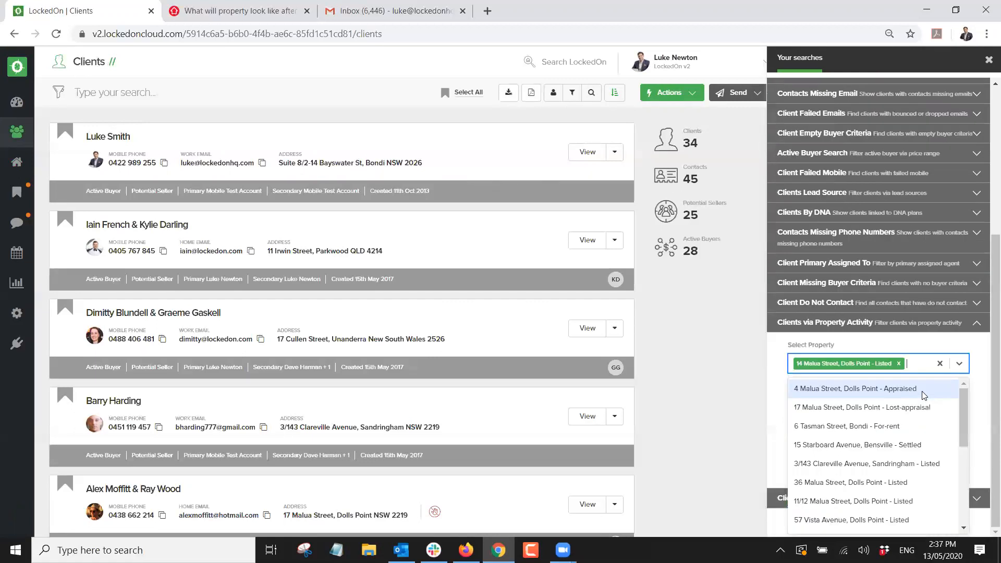
pyautogui.scroll(-1, 876, 418)
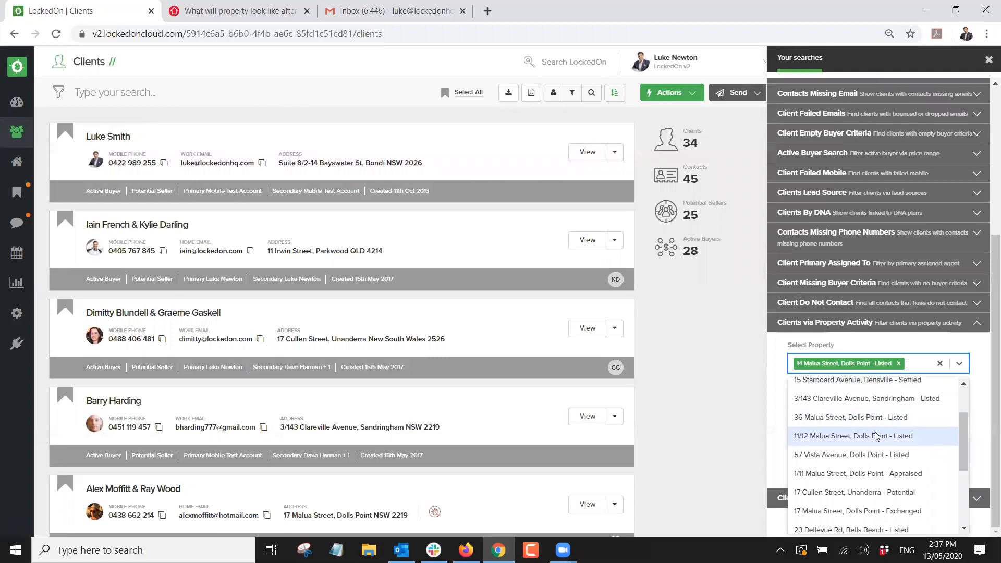
pyautogui.click(837, 417)
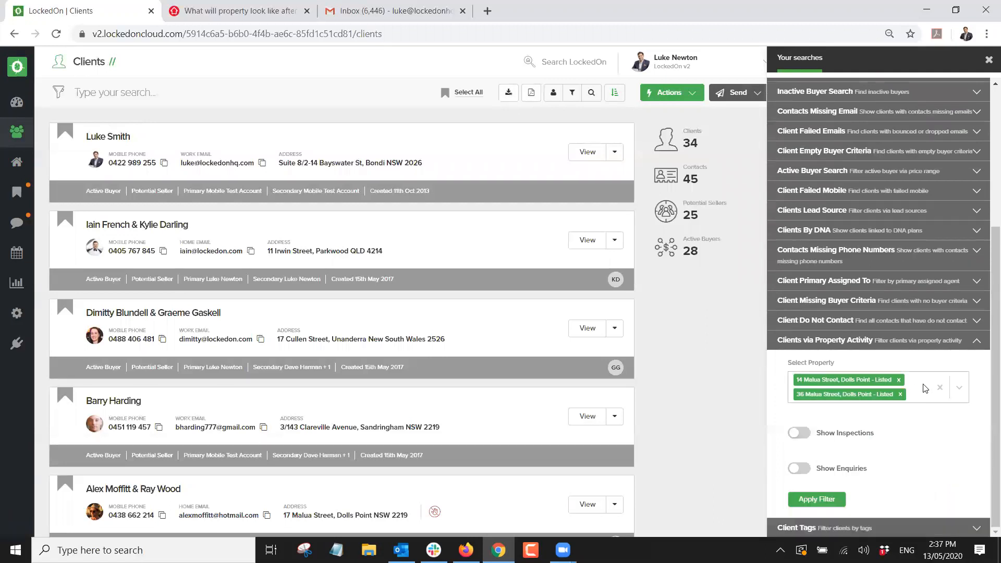
pyautogui.click(924, 388)
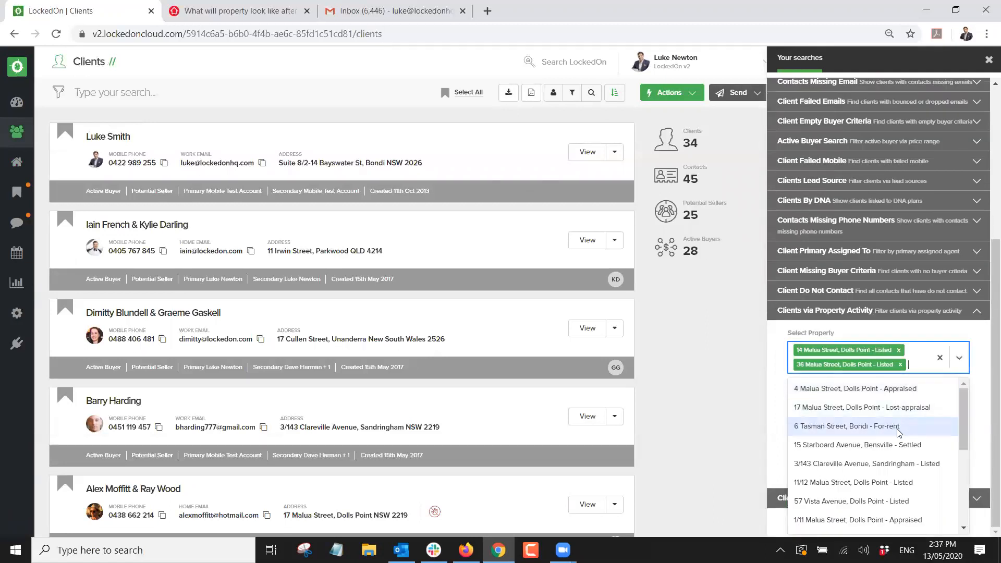
pyautogui.click(848, 503)
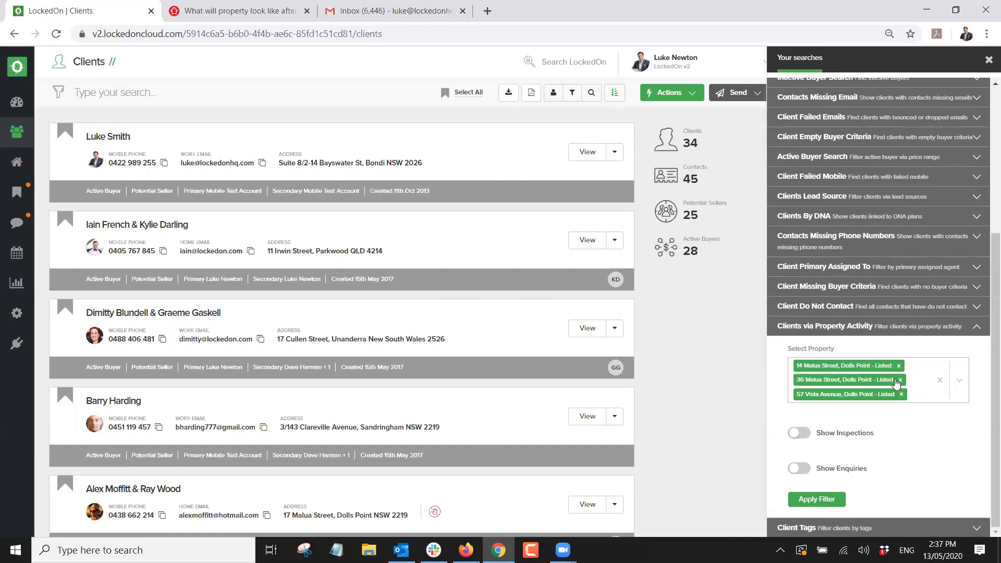
# Include inspections and enquiries and apply the filter, leaving 14 clients.
pyautogui.click(808, 435)
pyautogui.click(804, 466)
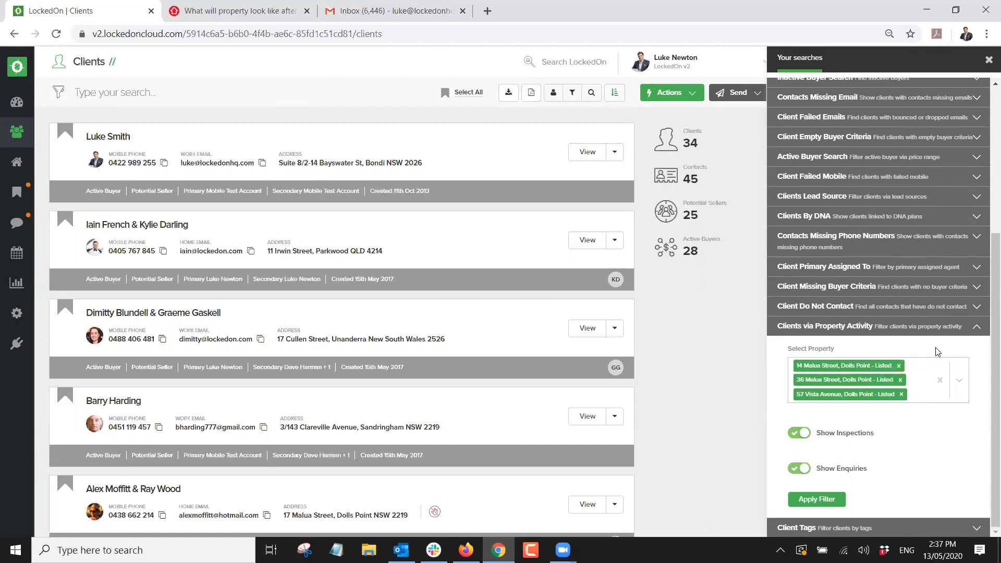
pyautogui.click(807, 493)
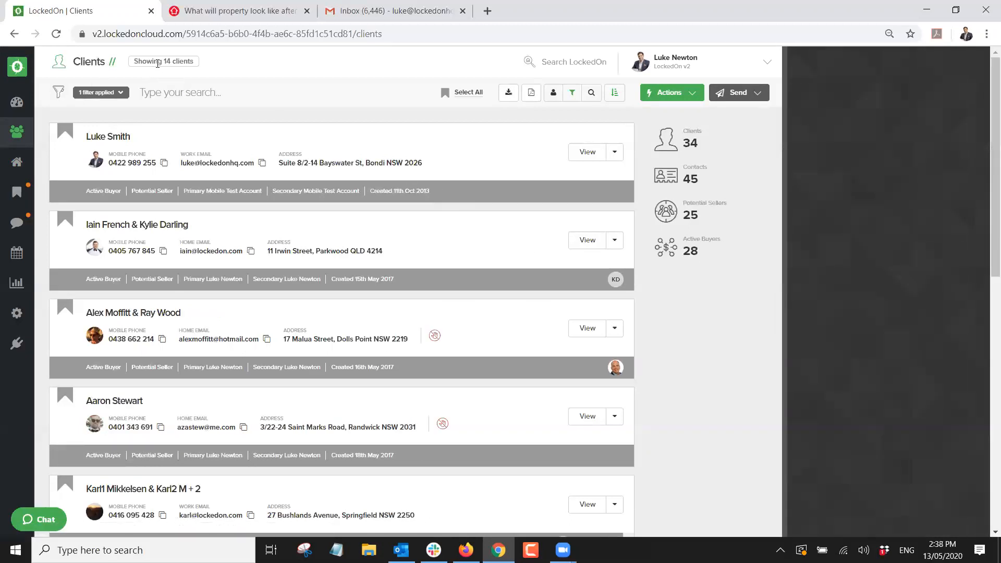
# Open then dismiss the Send options and show the client list's Actions menu.
pyautogui.click(738, 93)
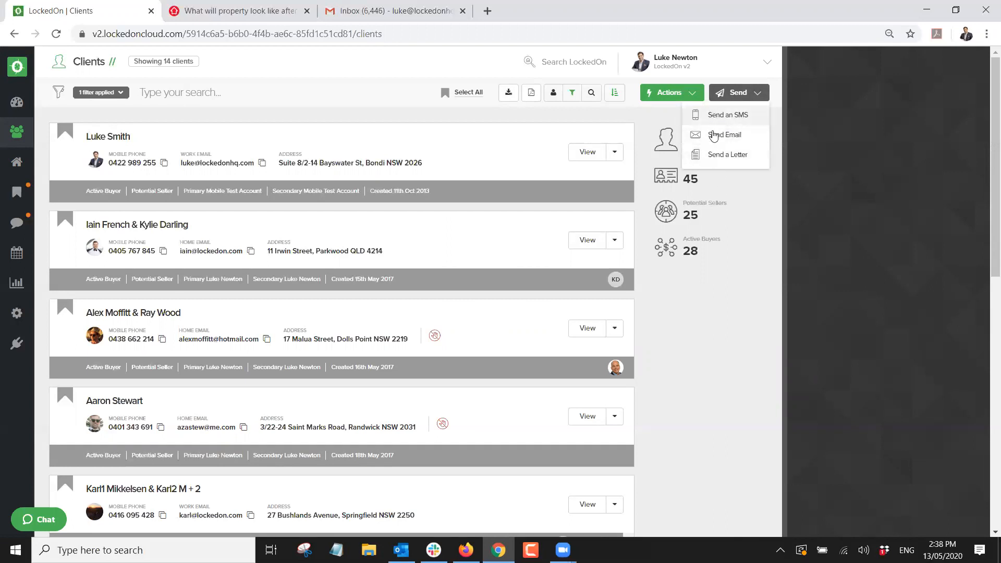
pyautogui.click(191, 98)
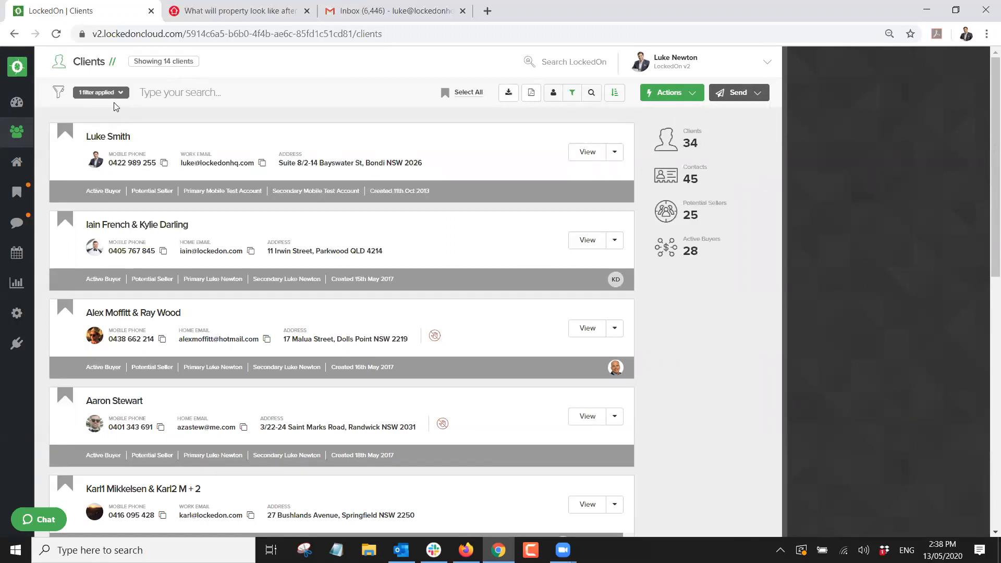
pyautogui.click(672, 94)
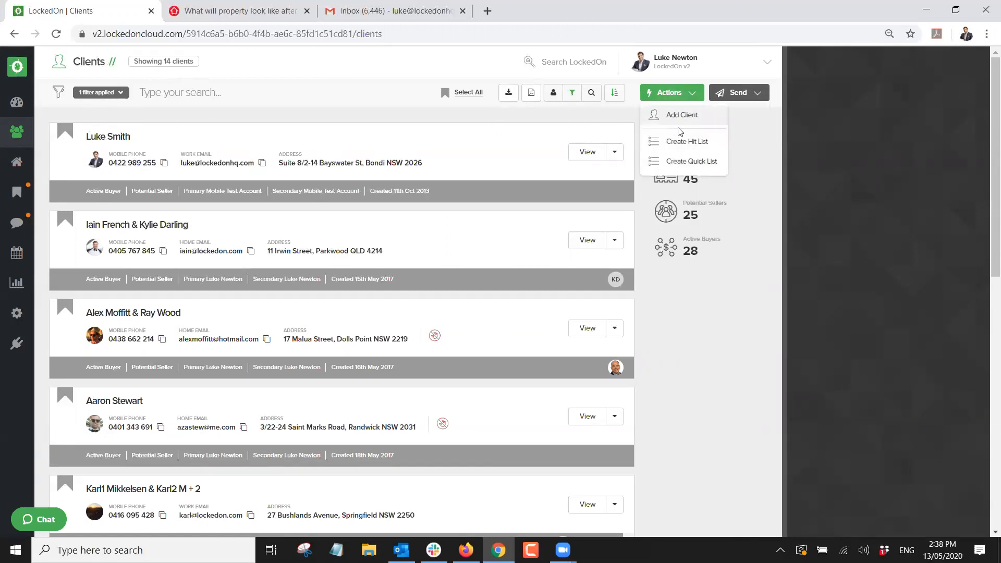
# Create a quick list of the 14 filtered clients, step through each one, then close it.
pyautogui.click(684, 163)
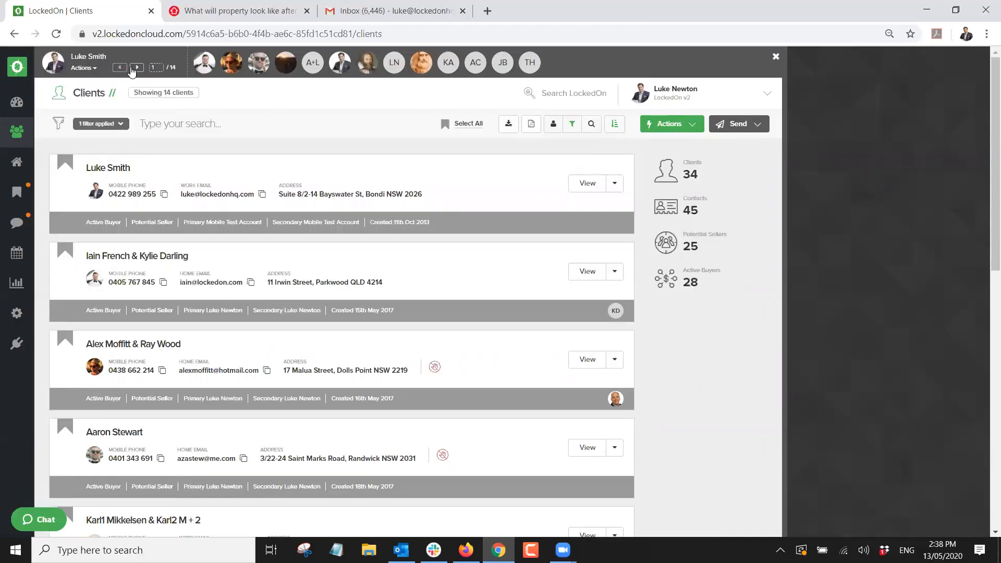
pyautogui.click(85, 68)
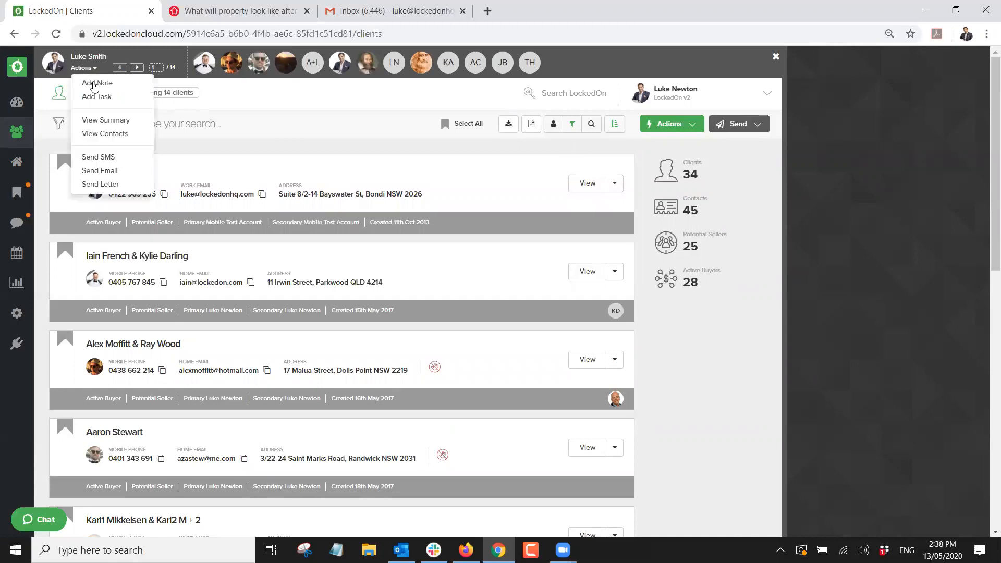
pyautogui.click(106, 120)
pyautogui.click(137, 68)
pyautogui.click(137, 68)
pyautogui.click(138, 67)
pyautogui.click(137, 68)
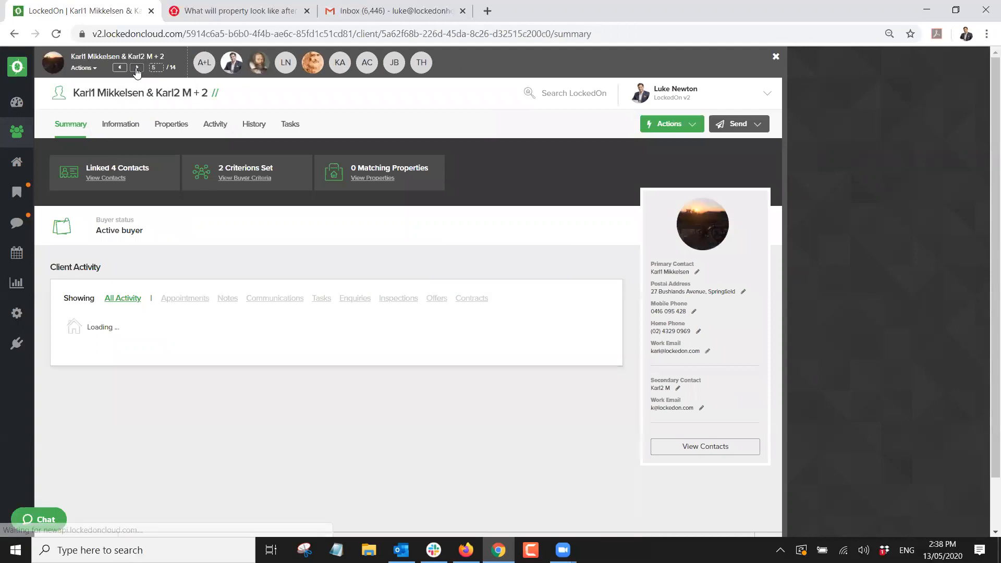
pyautogui.click(137, 68)
pyautogui.click(137, 68)
pyautogui.click(137, 67)
pyautogui.click(137, 67)
pyautogui.click(137, 68)
pyautogui.click(138, 67)
pyautogui.click(137, 67)
pyautogui.click(137, 69)
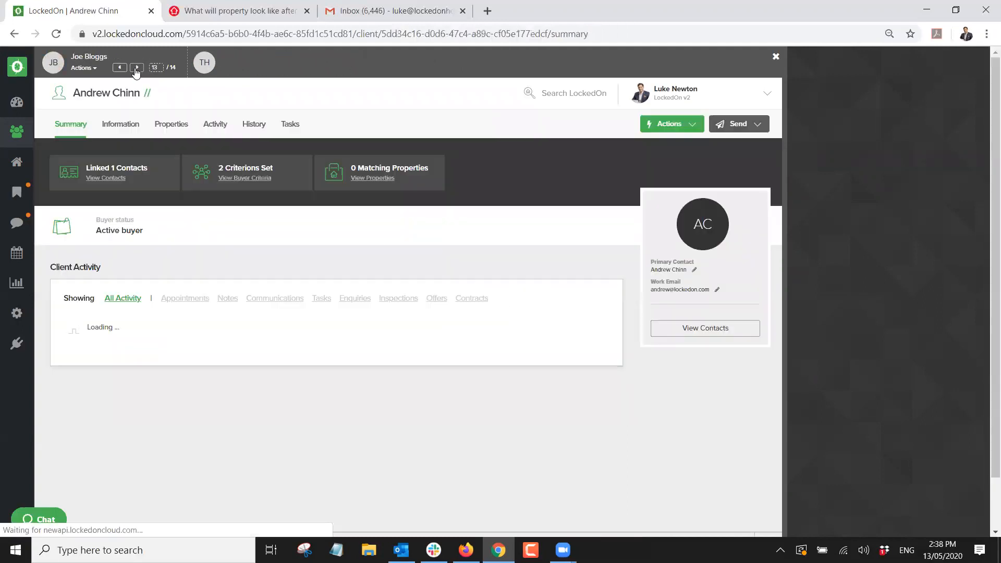
pyautogui.click(139, 68)
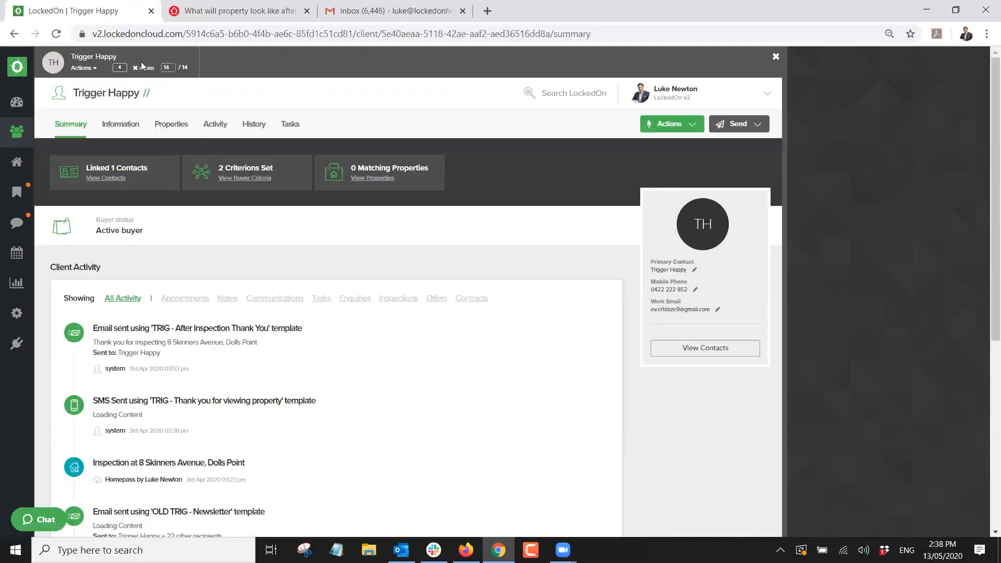
pyautogui.click(144, 69)
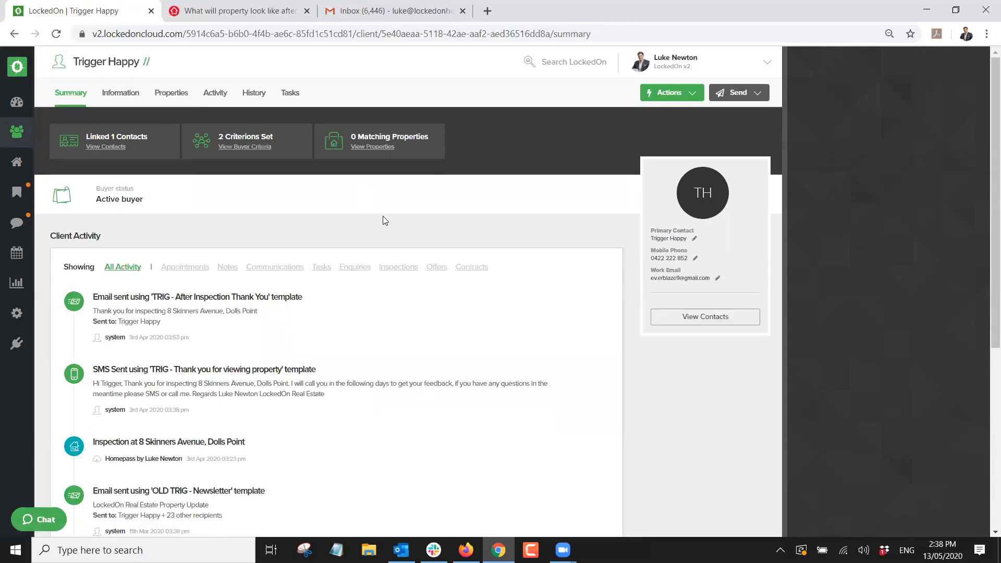
# Return to Clients, search for the couple by name, and open their summary.
pyautogui.click(16, 131)
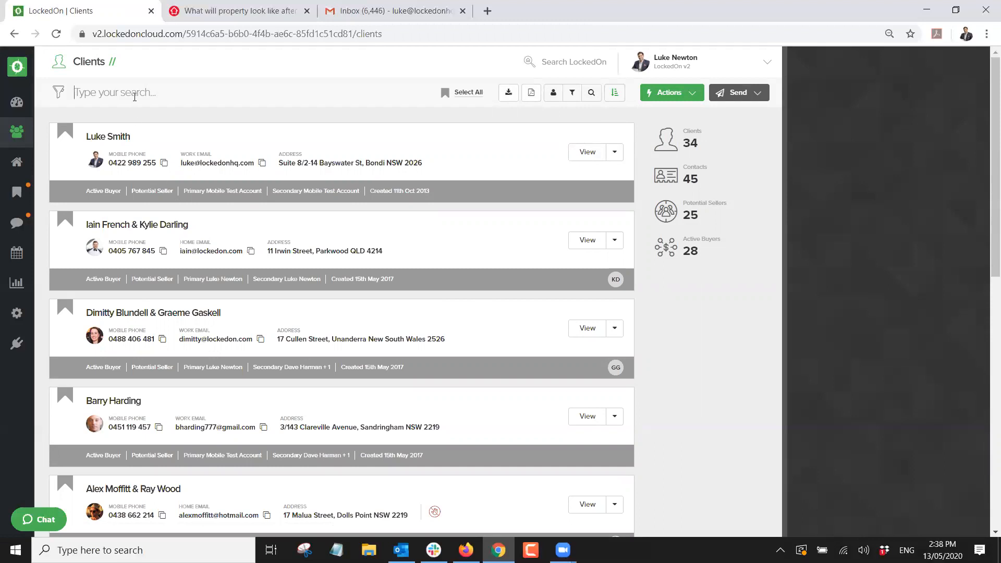
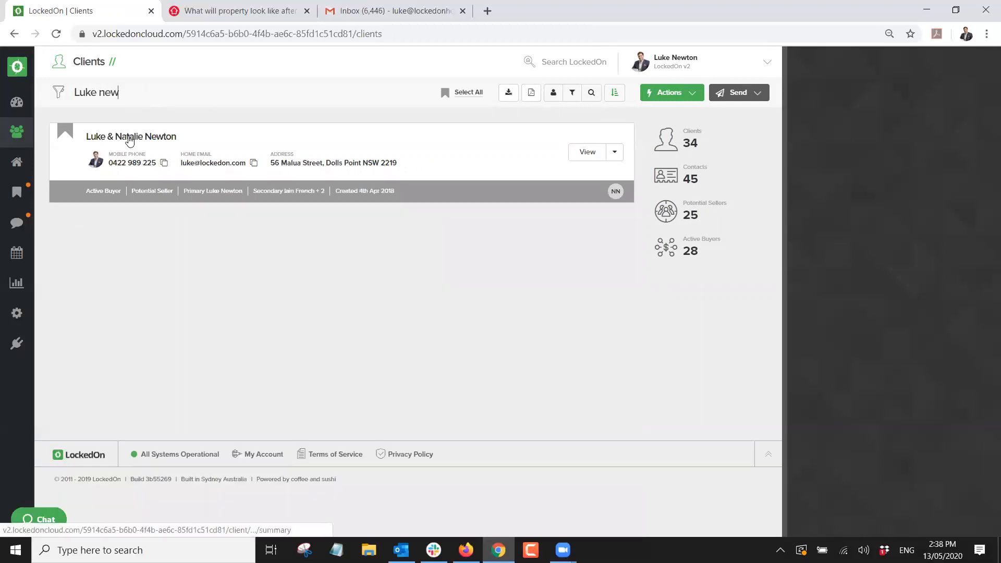
pyautogui.click(129, 138)
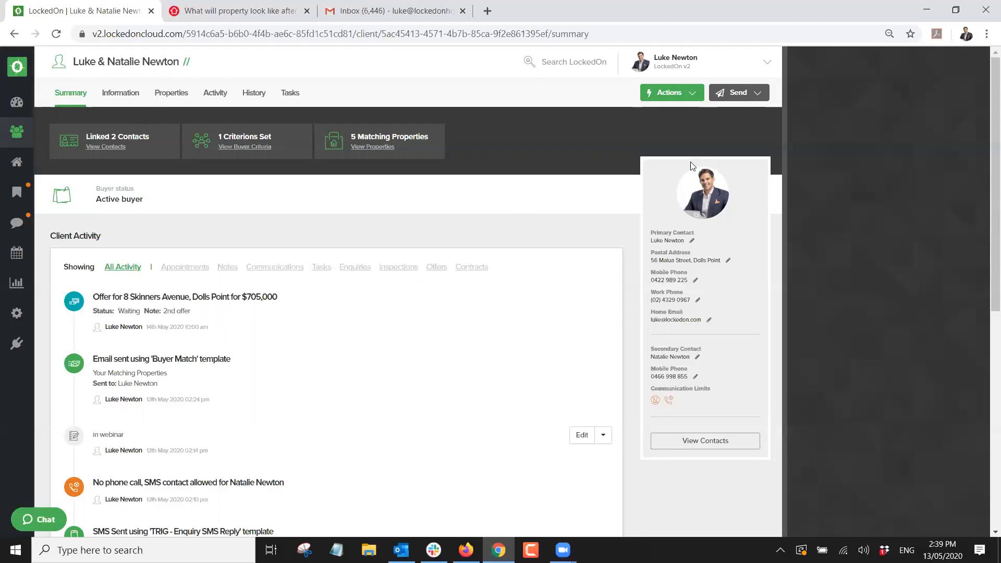
# Start a Phone Call task for the client due 20 May 2020, noted 'Hot buyer call'.
pyautogui.click(677, 97)
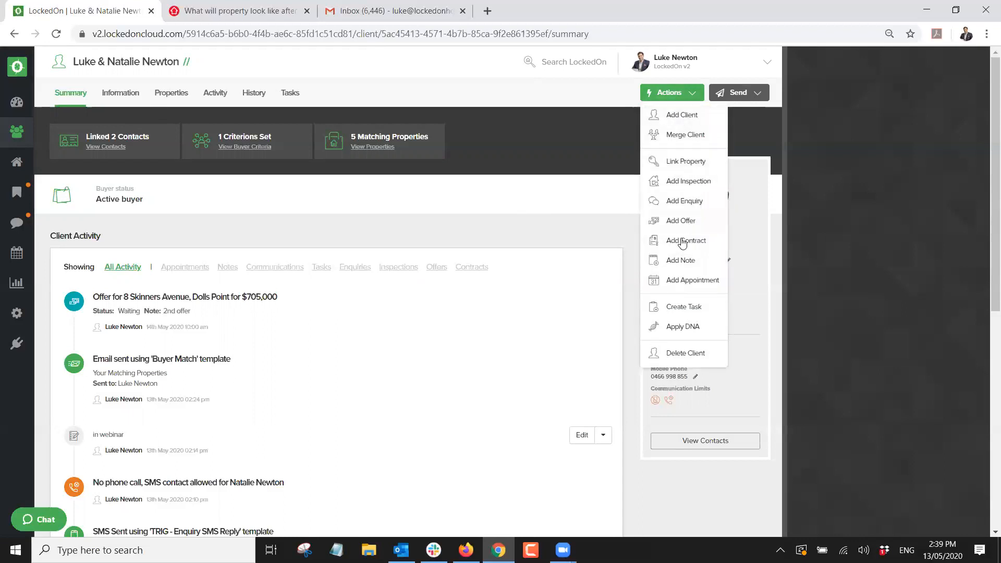
pyautogui.click(674, 307)
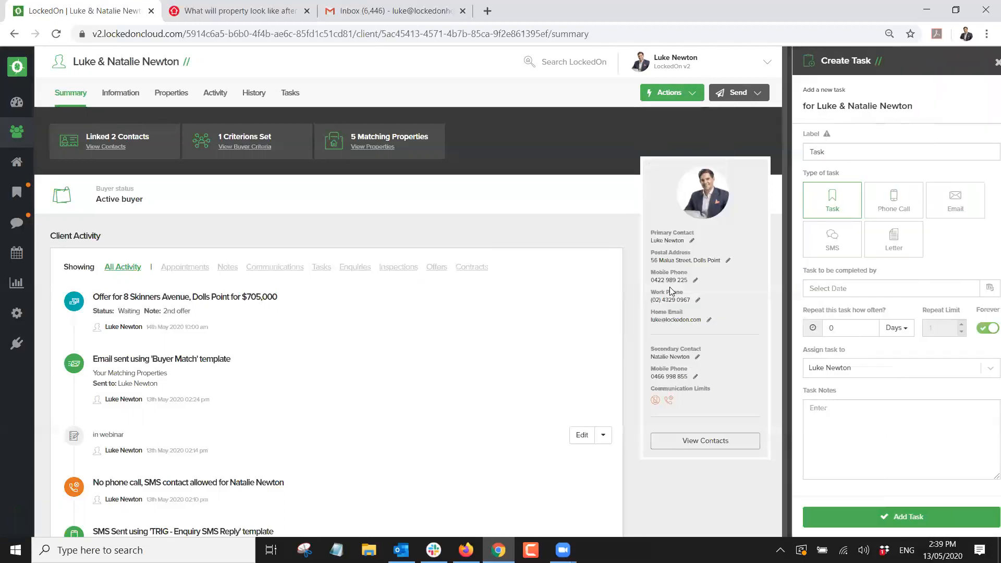
pyautogui.click(884, 211)
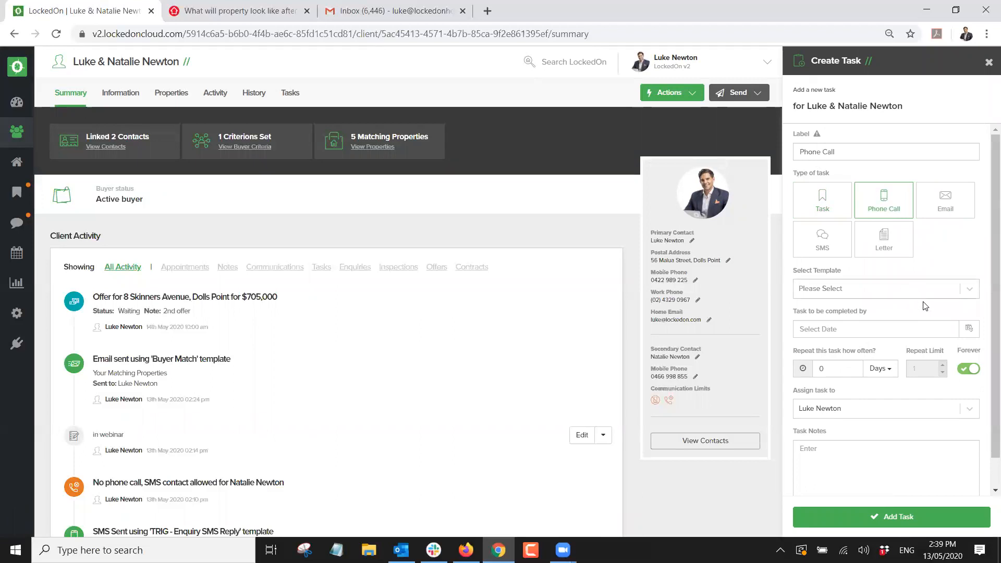
pyautogui.click(970, 328)
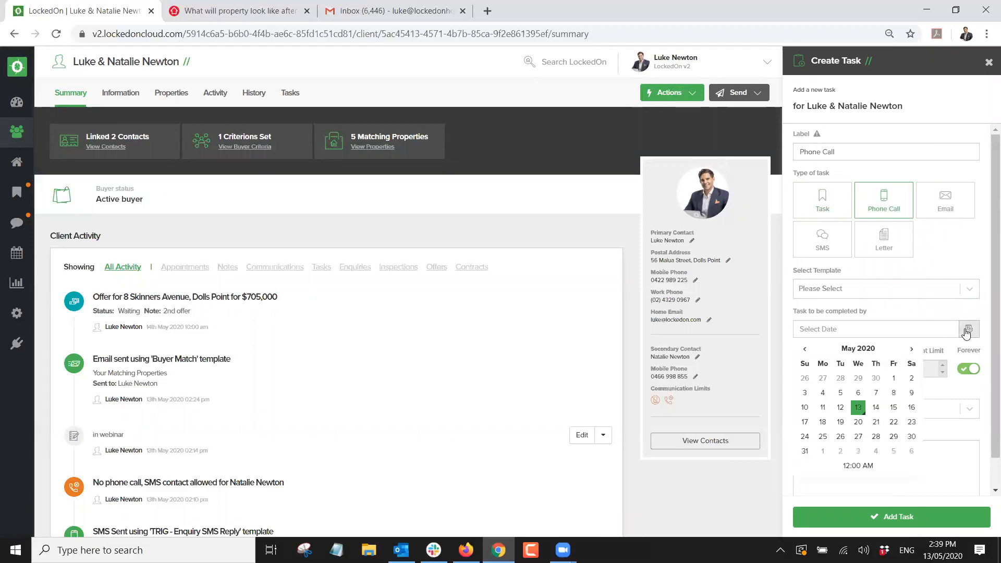
pyautogui.click(859, 422)
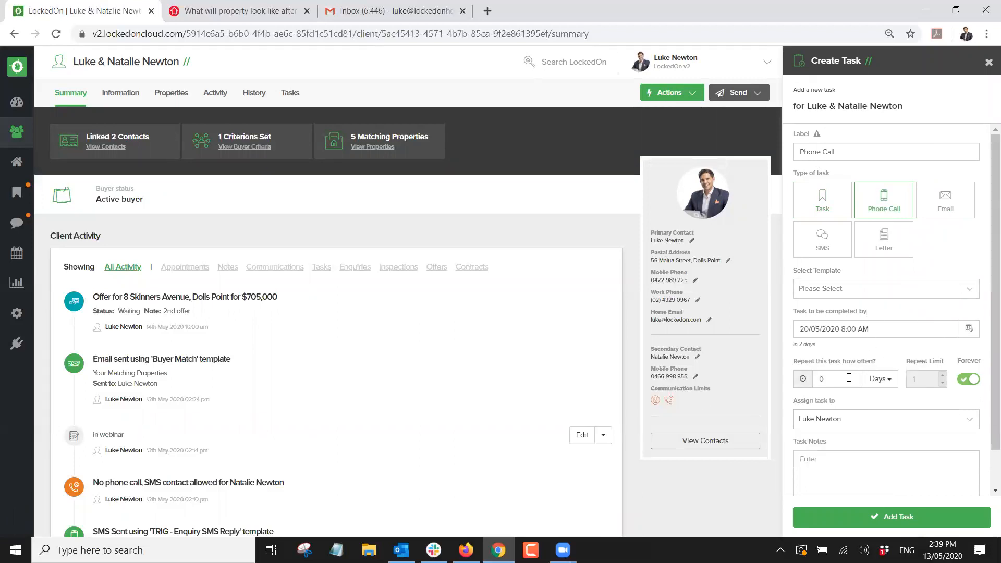
pyautogui.click(836, 470)
pyautogui.write('Hot buiyer cal')
pyautogui.rightClick(818, 464)
pyautogui.click(851, 309)
# Make it repeat every 1 week, limited to 8 times, add it, and view the client's tasks.
pyautogui.doubleClick(836, 378)
pyautogui.write('1')
pyautogui.click(882, 378)
pyautogui.click(858, 412)
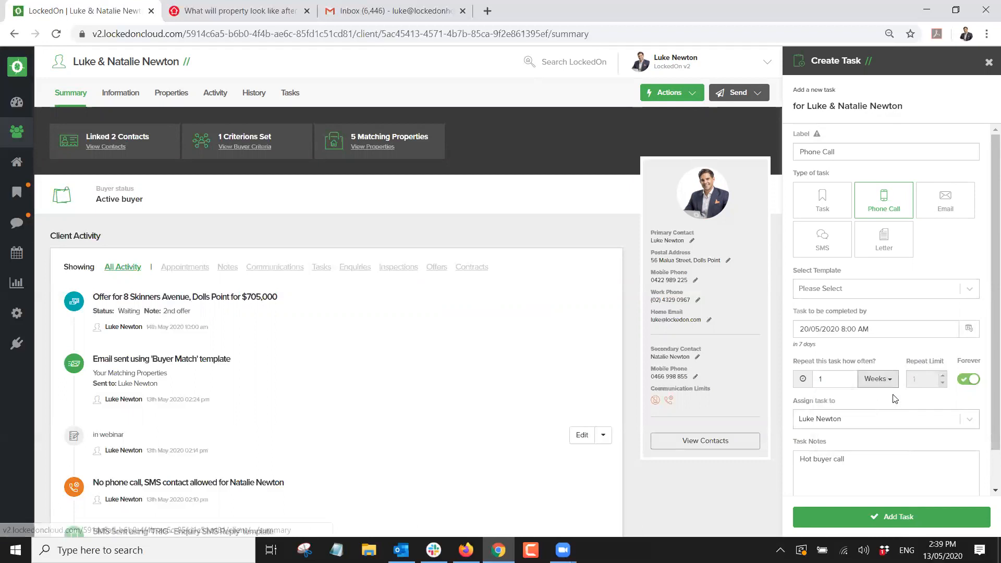
pyautogui.click(967, 380)
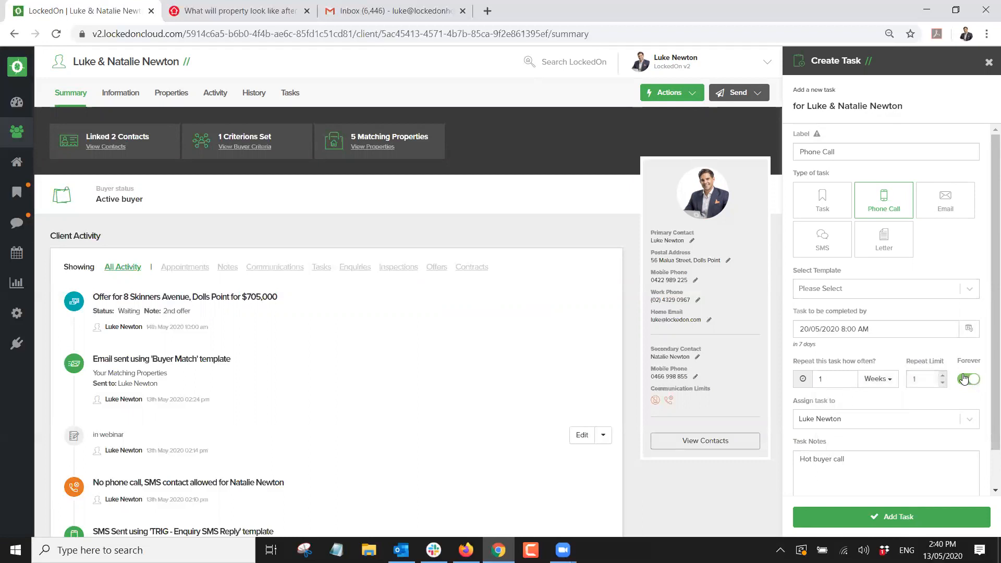
pyautogui.click(943, 376)
pyautogui.click(943, 375)
pyautogui.click(943, 375)
pyautogui.click(943, 375)
pyautogui.click(943, 376)
pyautogui.click(856, 519)
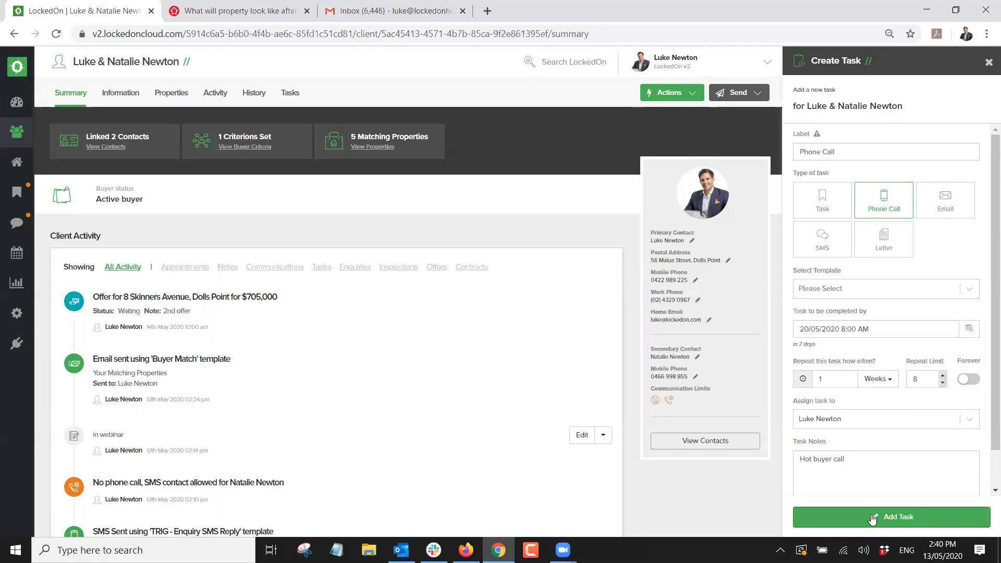
pyautogui.click(289, 94)
pyautogui.moveTo(157, 246)
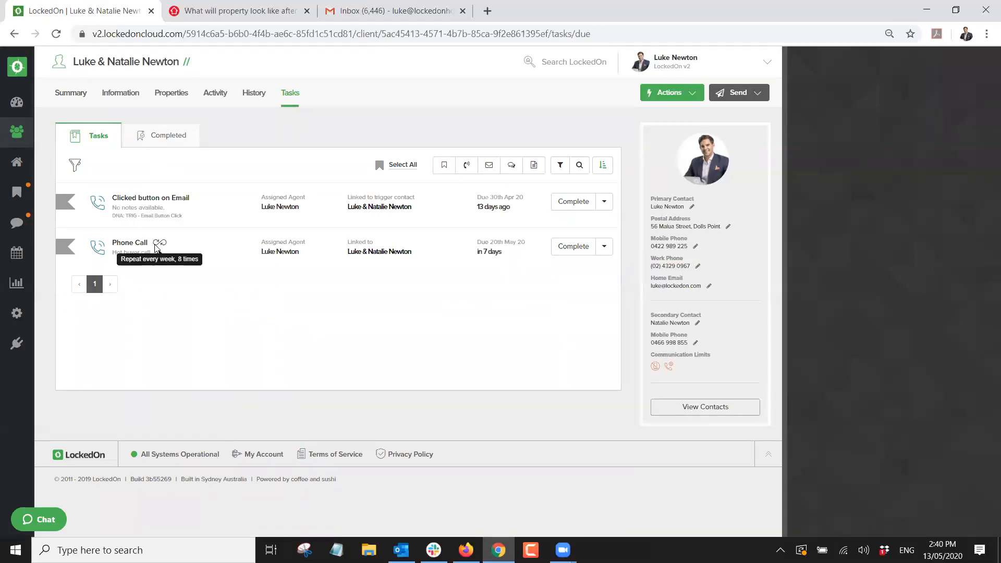
# Show the tasks due on 20 May 2020 on the overall Tasks page.
pyautogui.click(16, 192)
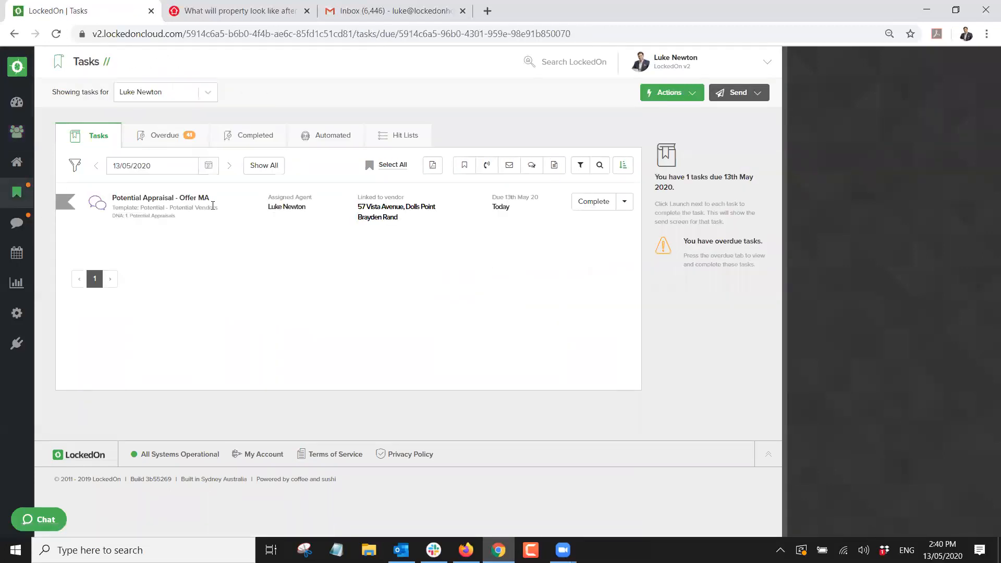
pyautogui.click(209, 166)
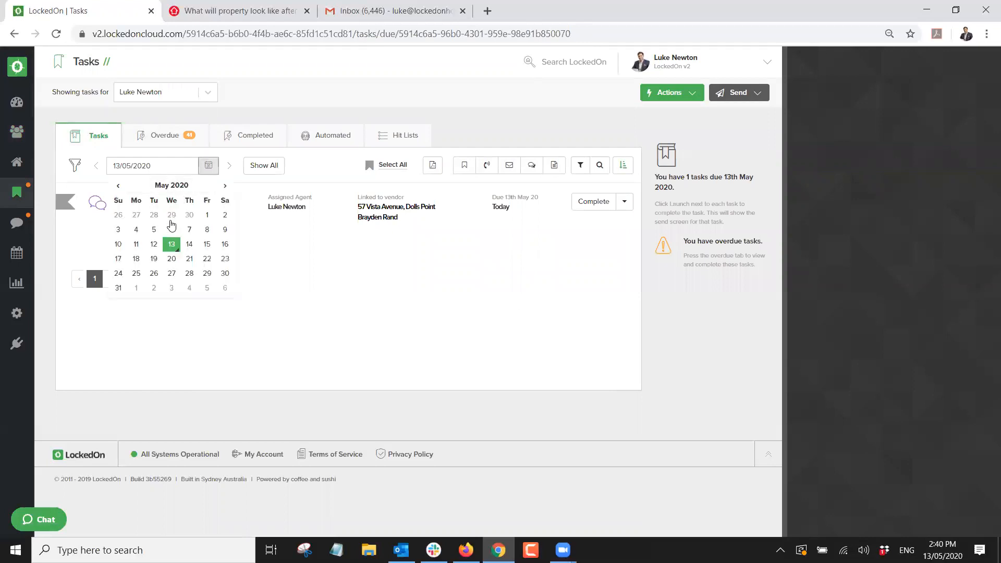
pyautogui.click(172, 259)
pyautogui.moveTo(162, 202)
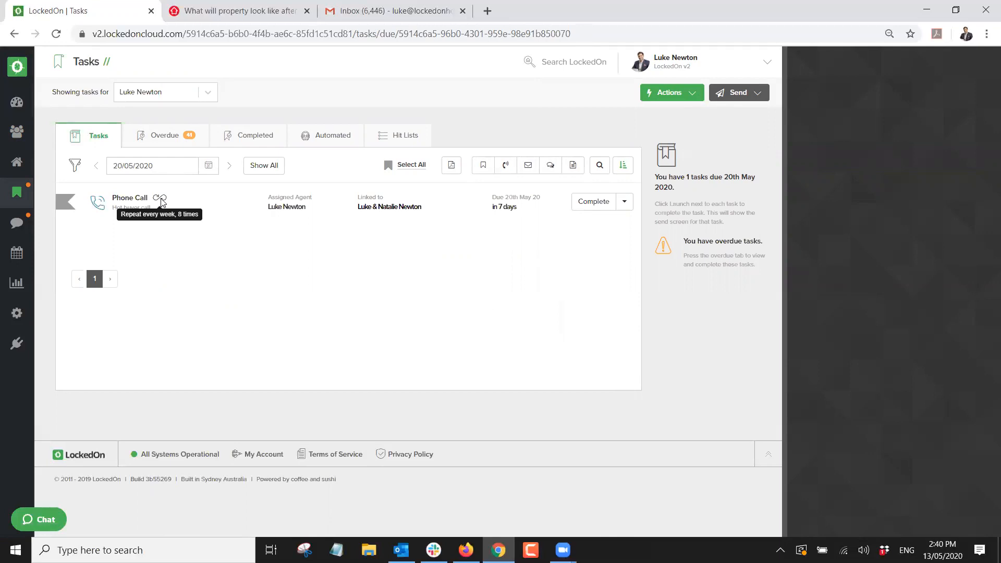
# Complete the Phone Call after reviewing its call flow, then return to the Clients list.
pyautogui.click(595, 205)
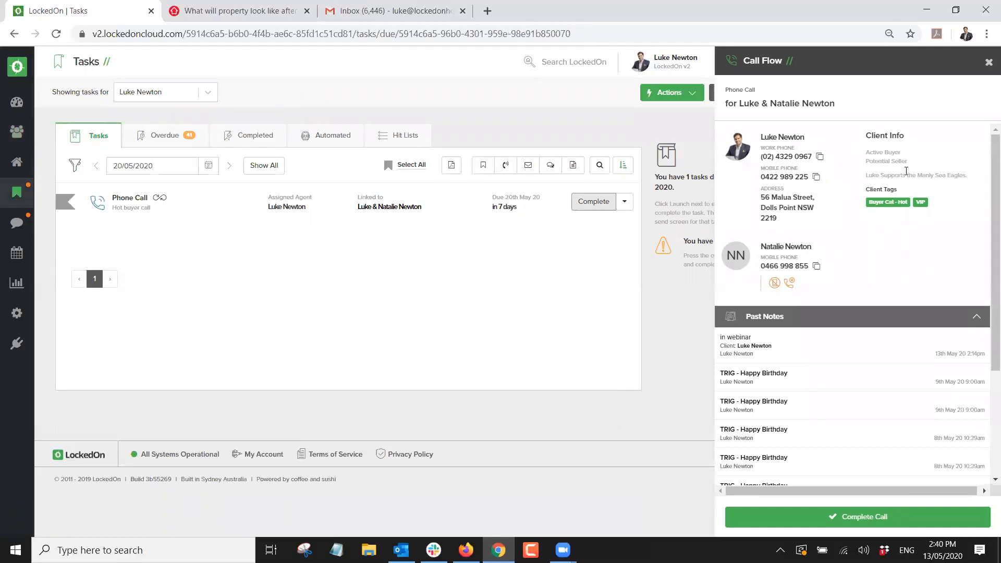
pyautogui.tripleClick(924, 175)
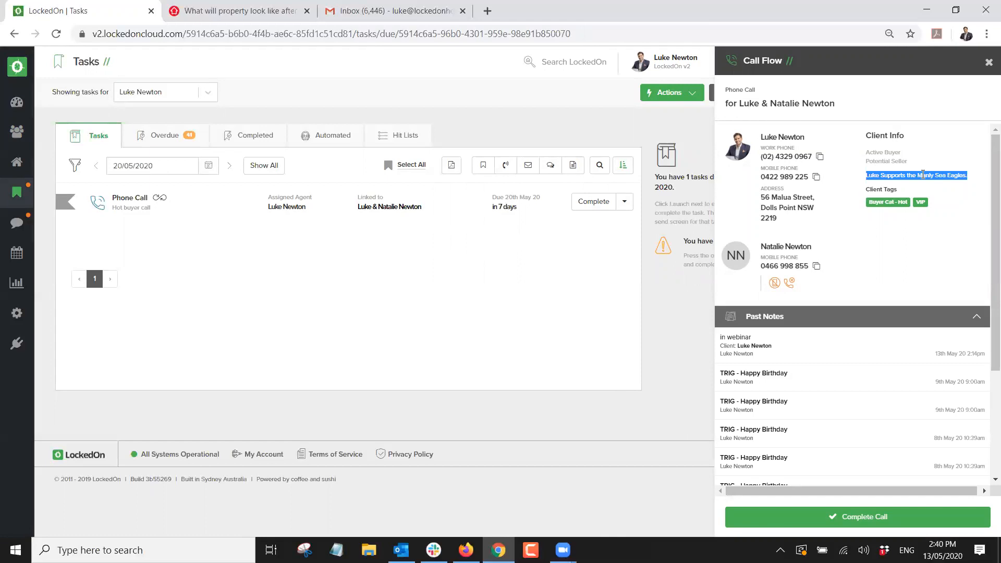
pyautogui.tripleClick(924, 175)
pyautogui.tripleClick(936, 179)
pyautogui.click(945, 153)
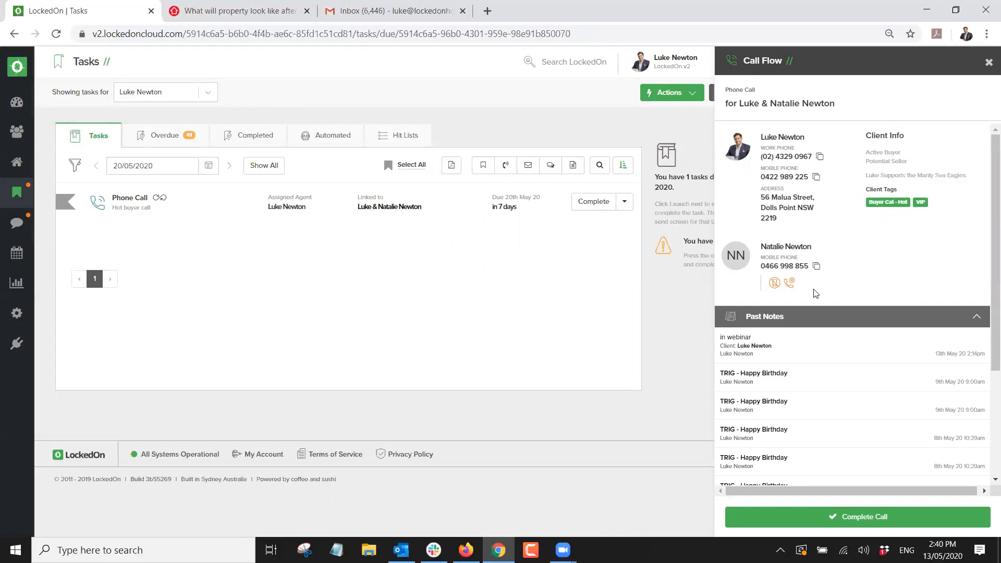
pyautogui.scroll(-3, 811, 302)
pyautogui.scroll(3, 811, 306)
pyautogui.scroll(-3, 803, 295)
pyautogui.click(858, 521)
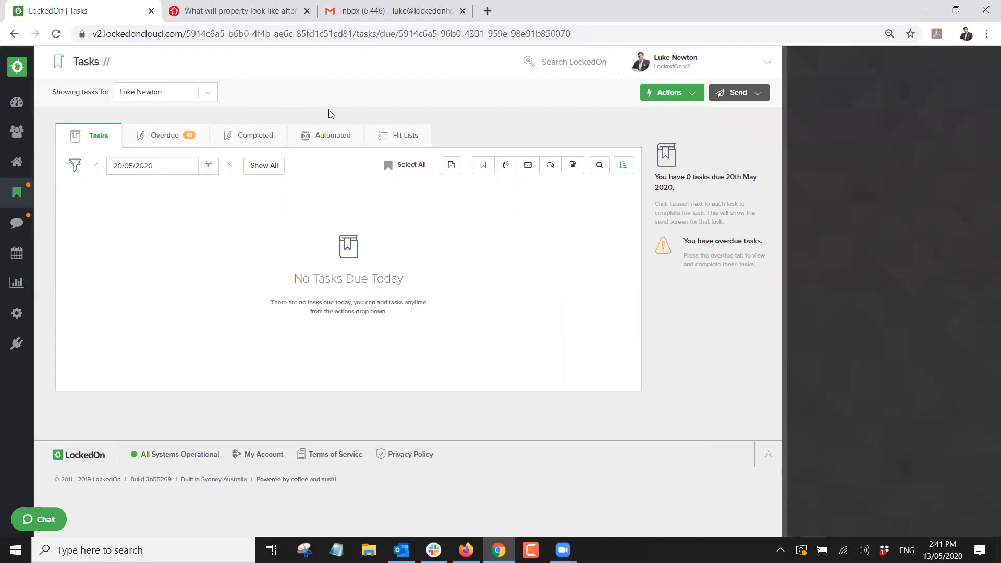
pyautogui.click(17, 131)
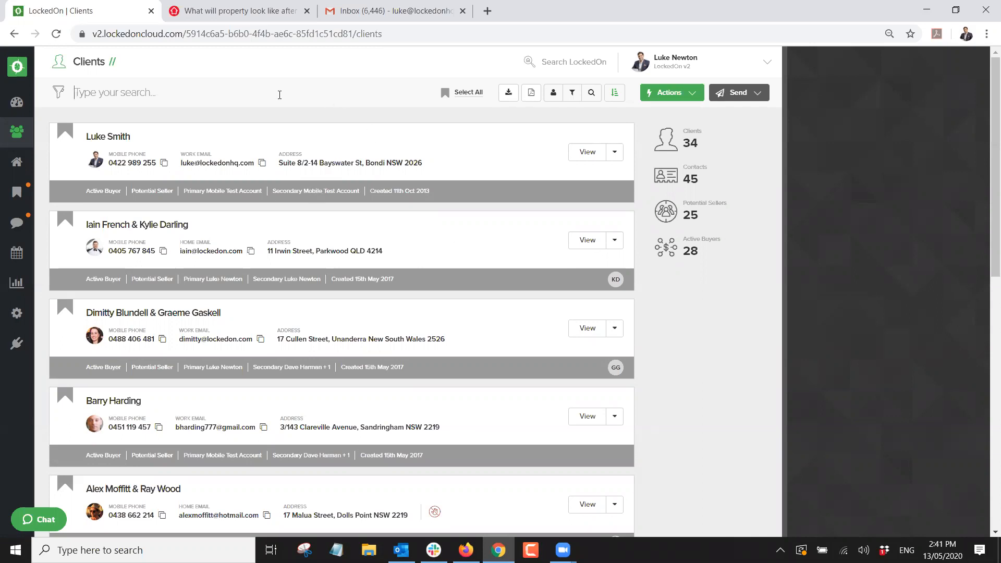
# Glance at the first client's summary, then return to the Dashboard's career-at-a-glance metrics.
pyautogui.click(103, 134)
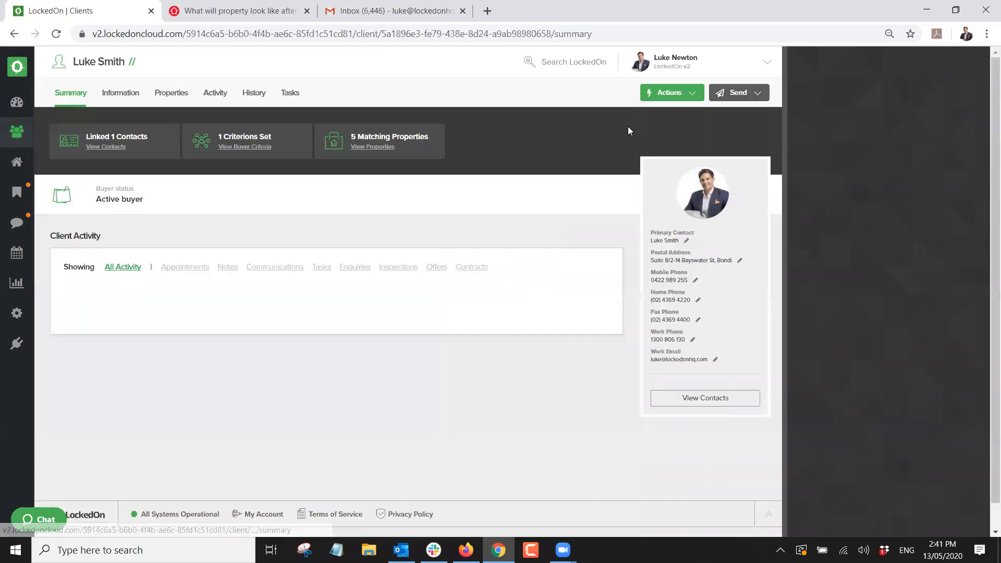
pyautogui.click(651, 94)
pyautogui.click(501, 146)
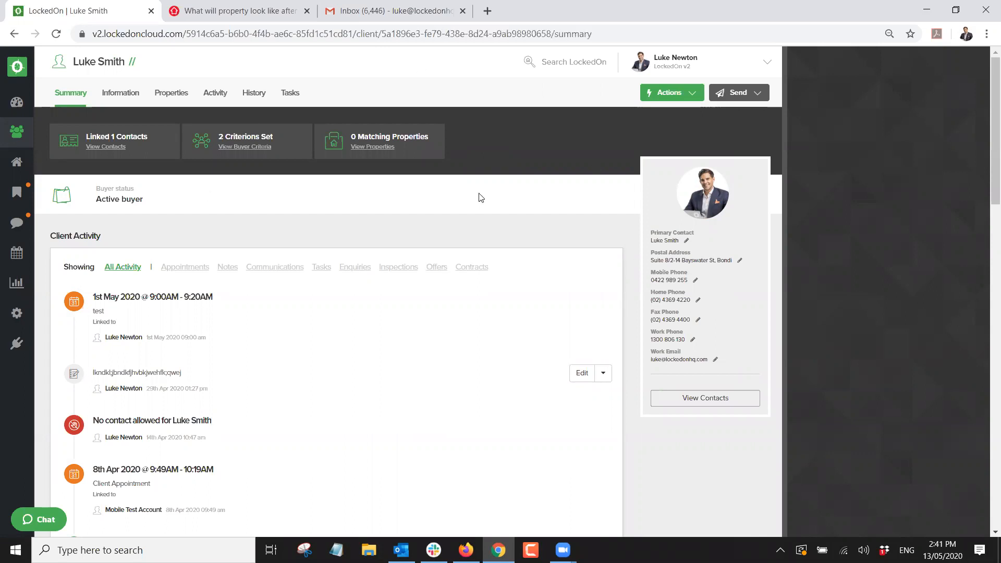
pyautogui.click(18, 104)
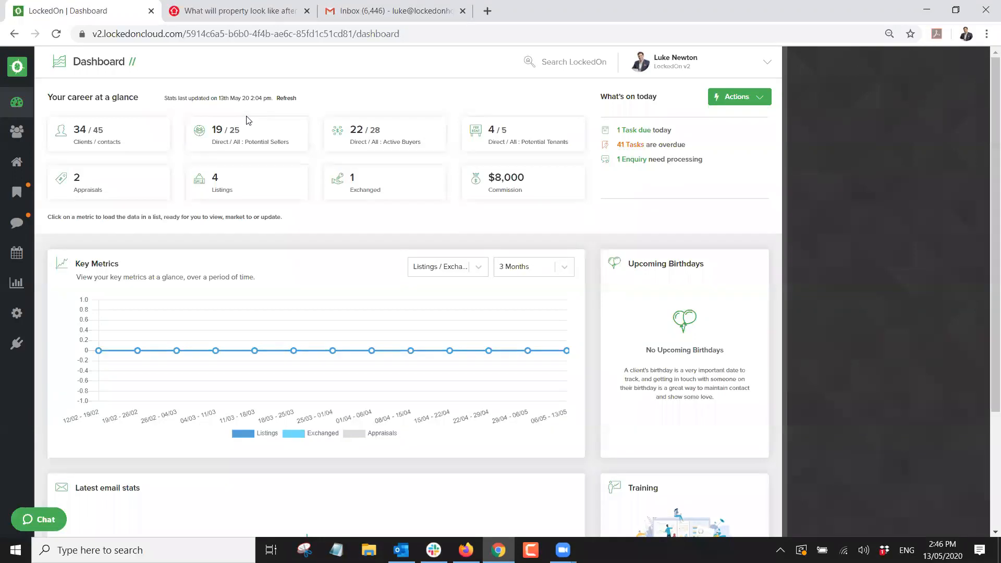
# Open a client from the Potential Sellers list and view their Information details.
pyautogui.click(219, 133)
pyautogui.scroll(-1, 164, 130)
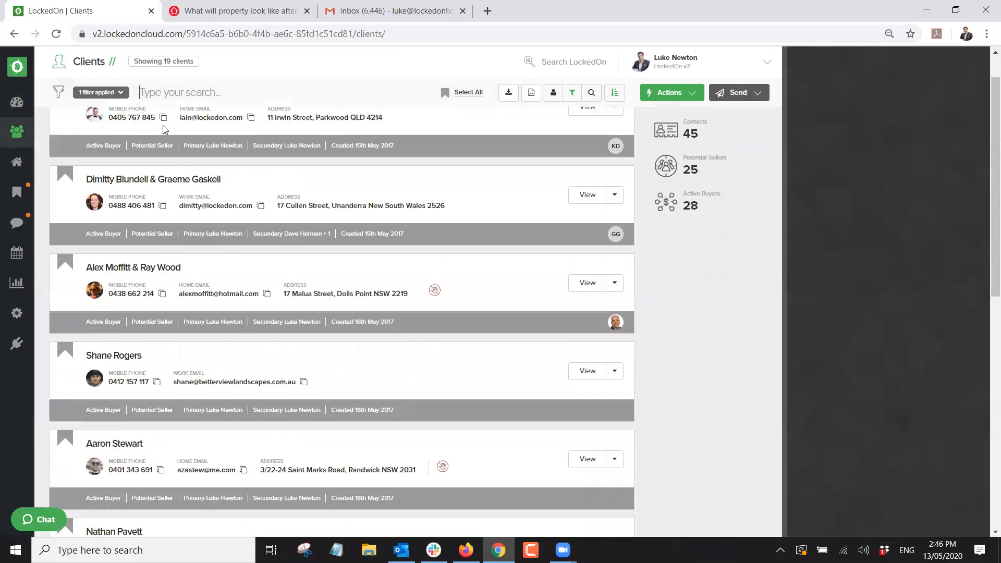
pyautogui.scroll(-10, 164, 129)
pyautogui.scroll(-12, 165, 131)
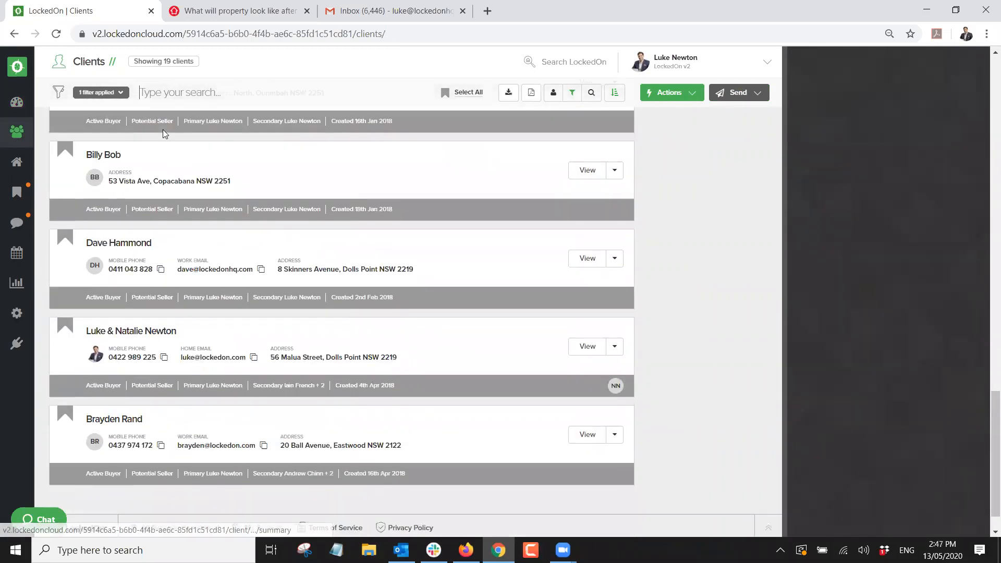
pyautogui.scroll(-1, 163, 156)
pyautogui.click(140, 295)
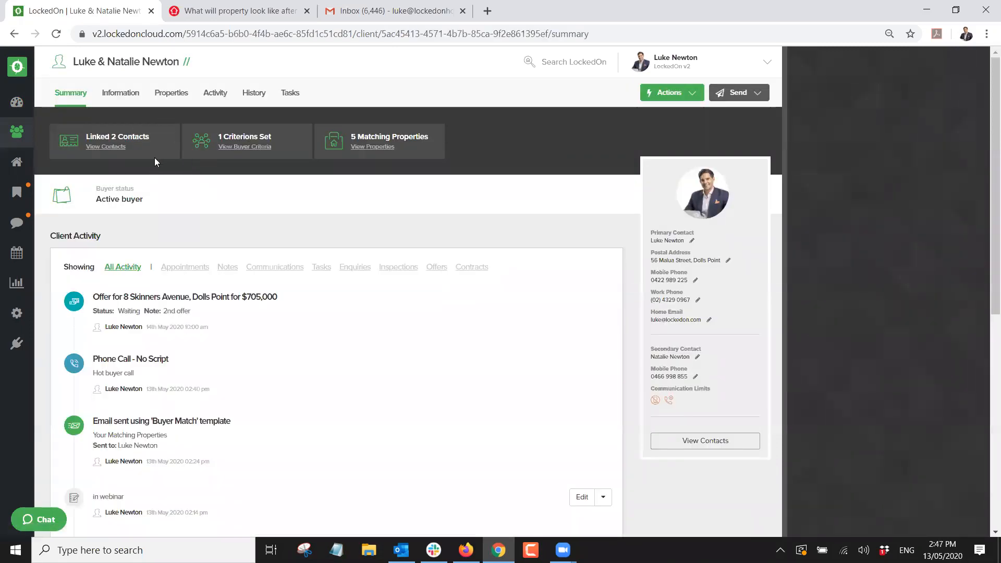
pyautogui.click(119, 93)
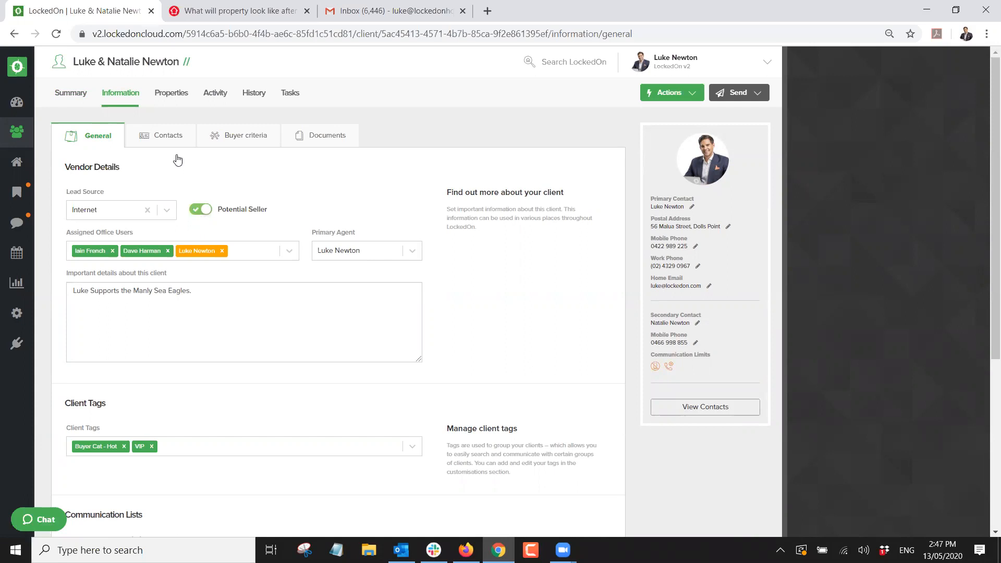
pyautogui.click(172, 95)
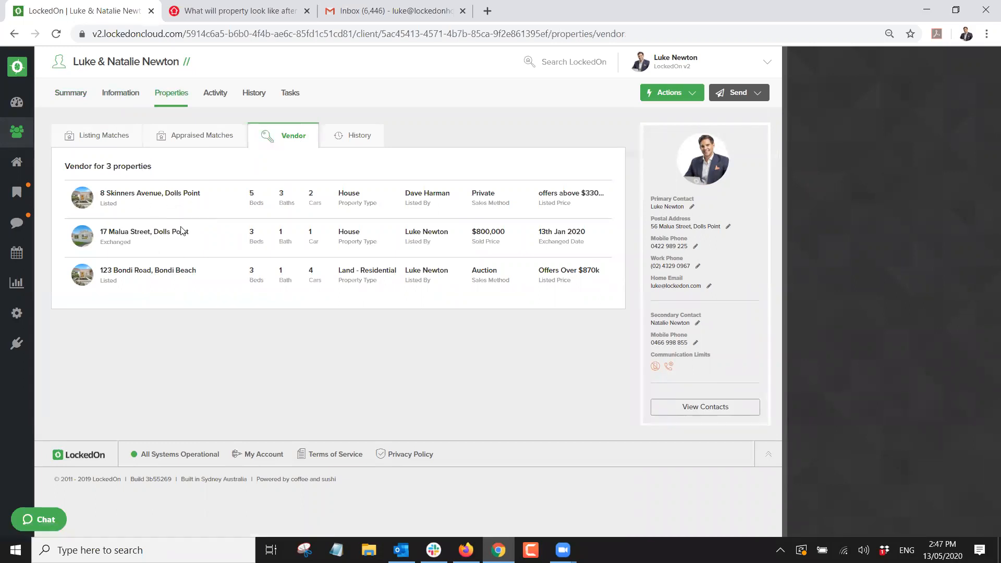
pyautogui.doubleClick(111, 204)
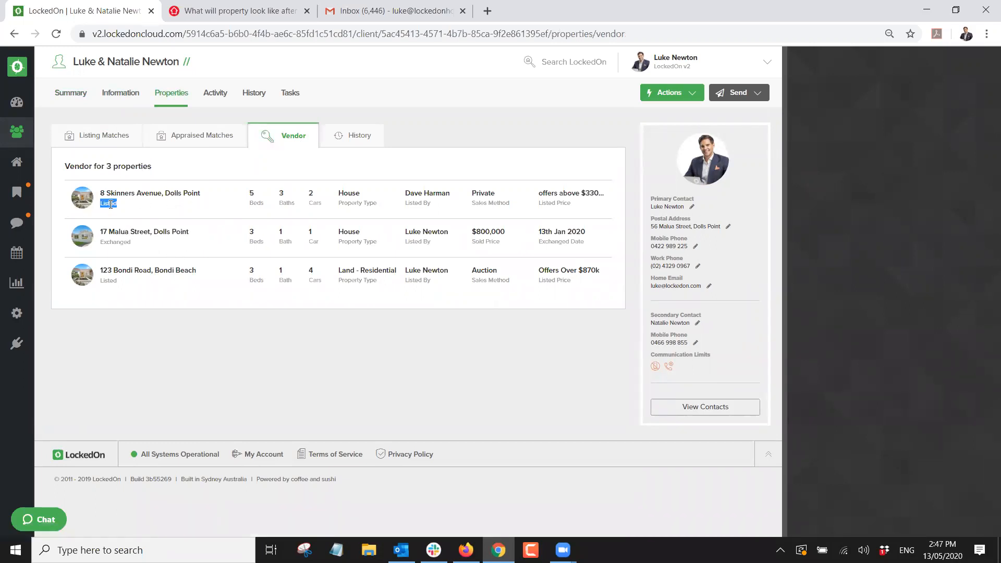
pyautogui.doubleClick(115, 242)
pyautogui.doubleClick(107, 281)
pyautogui.click(157, 290)
pyautogui.click(136, 98)
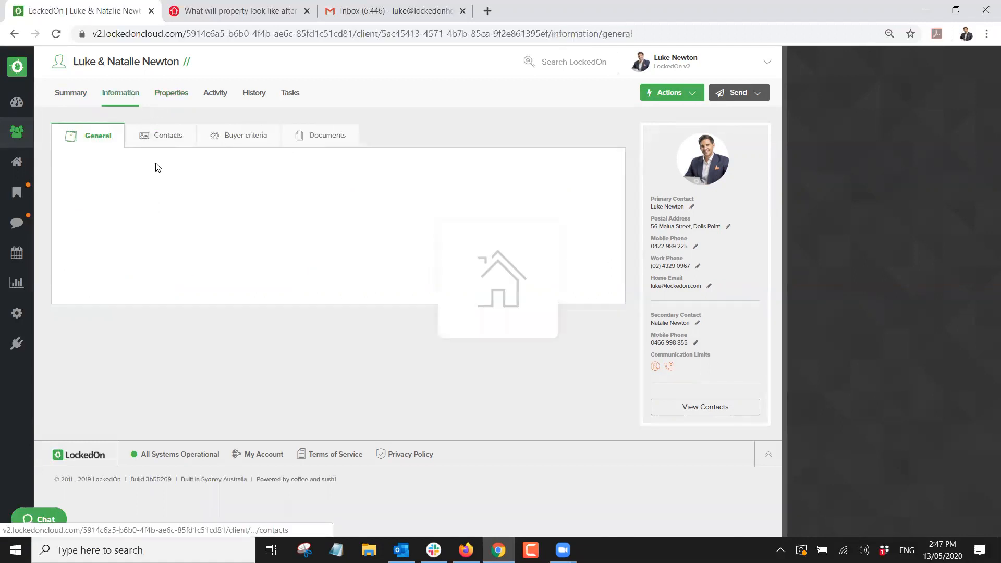
pyautogui.click(669, 92)
pyautogui.click(674, 165)
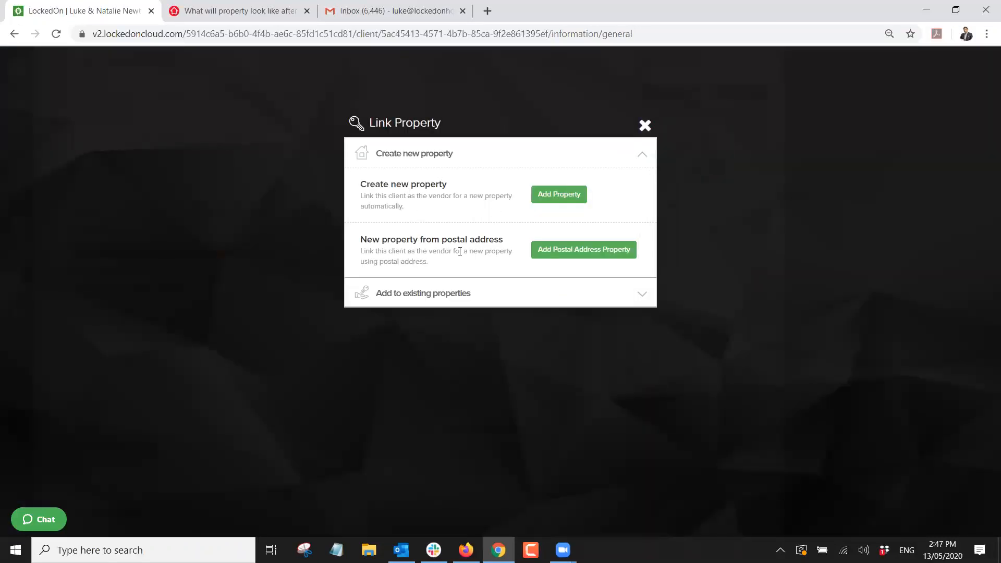
pyautogui.click(558, 197)
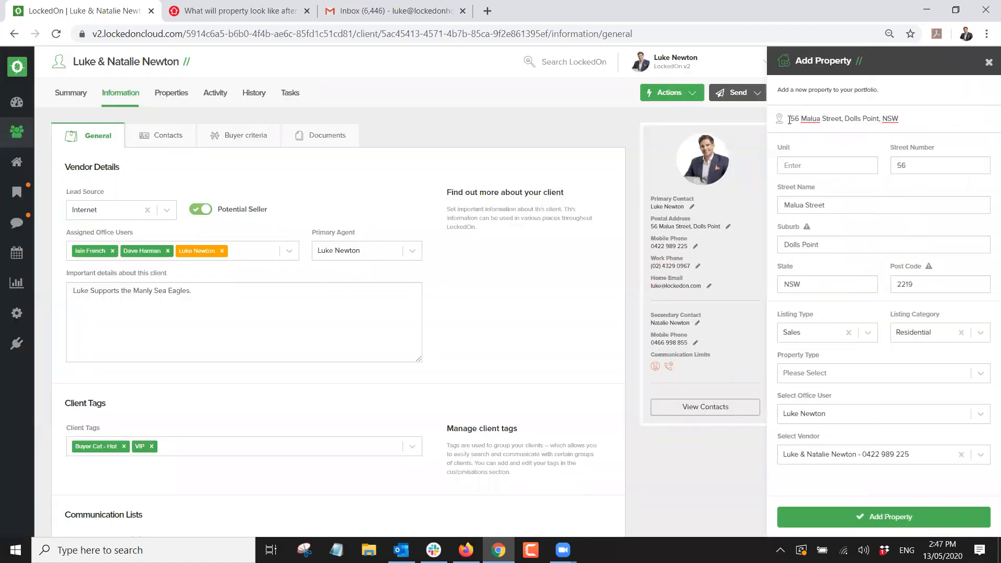
pyautogui.click(790, 119)
pyautogui.write('4/')
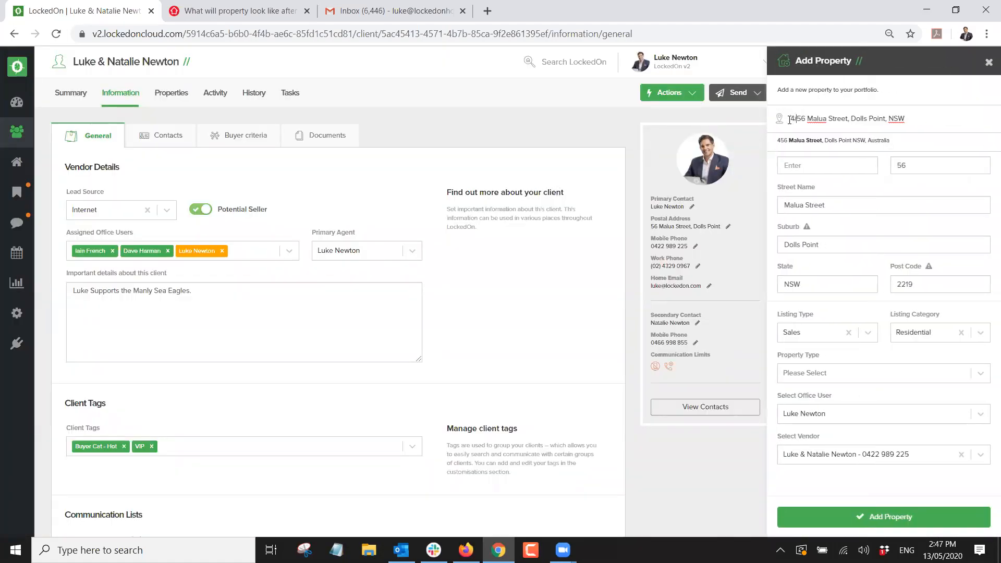
pyautogui.click(854, 146)
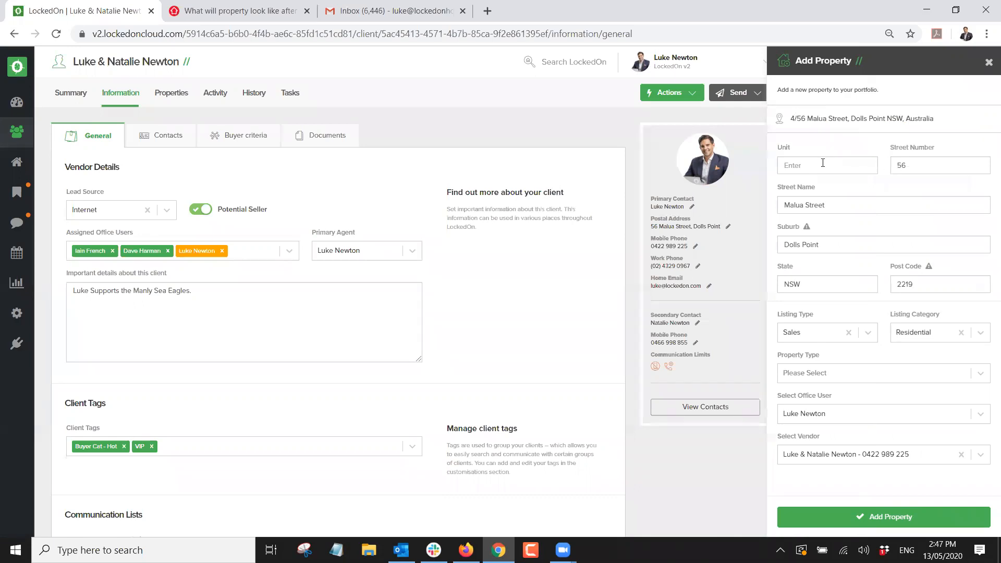
pyautogui.write('4')
pyautogui.click(830, 379)
pyautogui.write('apa')
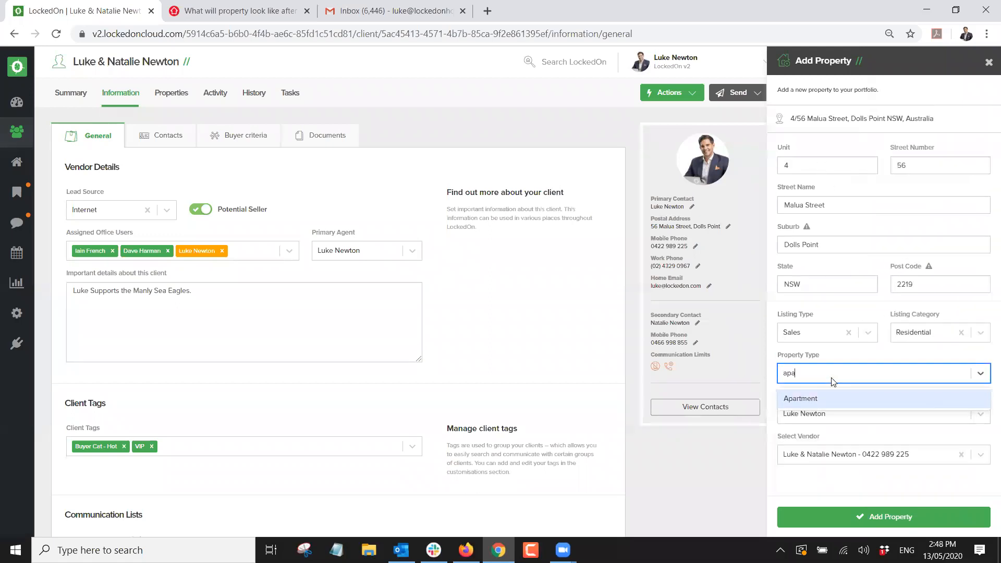
pyautogui.click(800, 398)
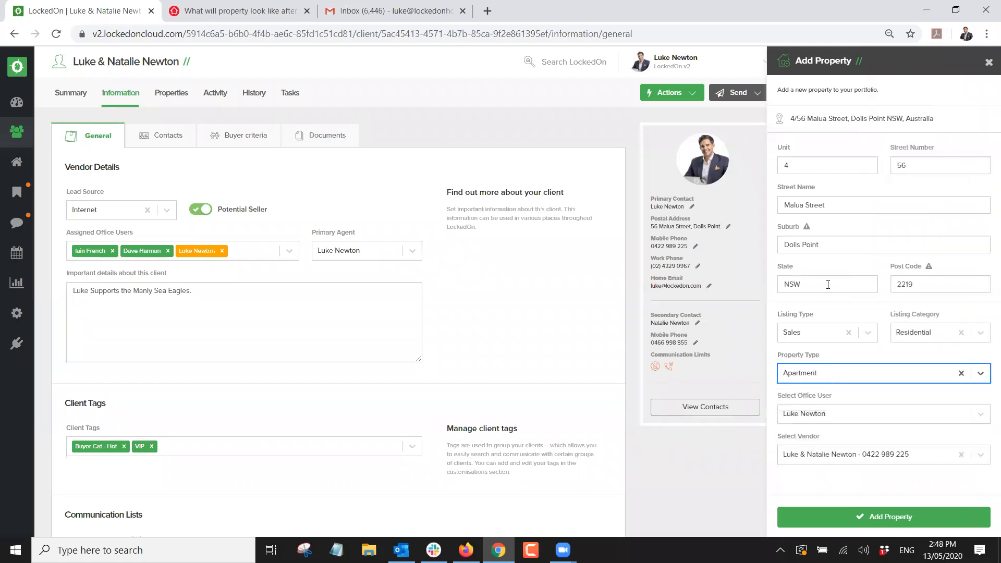
pyautogui.click(815, 335)
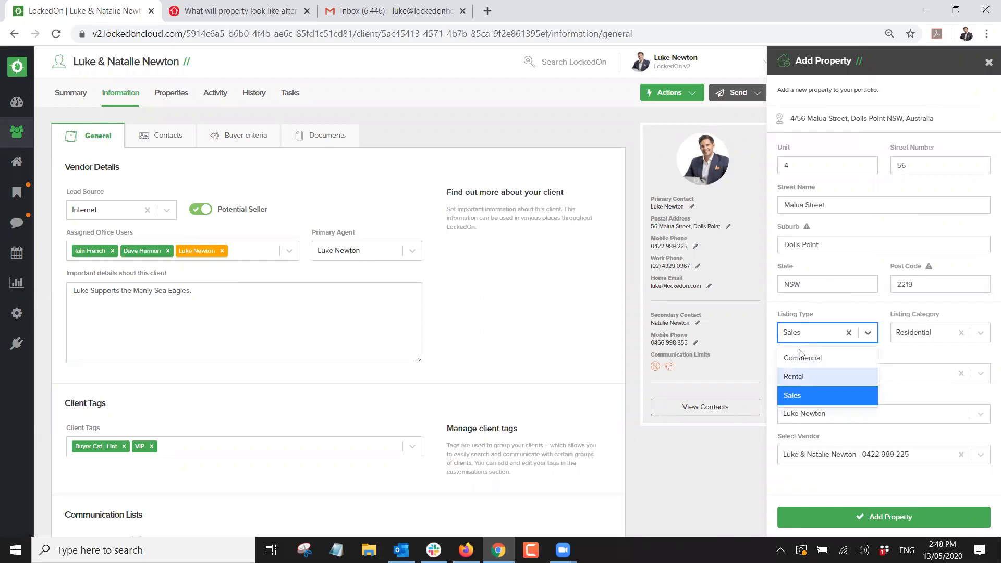
pyautogui.click(824, 312)
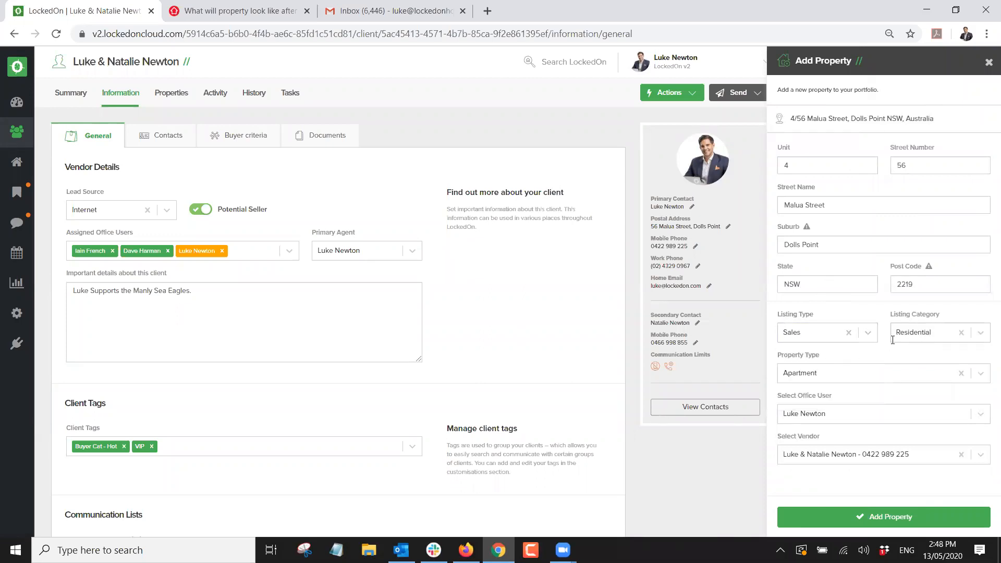
pyautogui.click(855, 519)
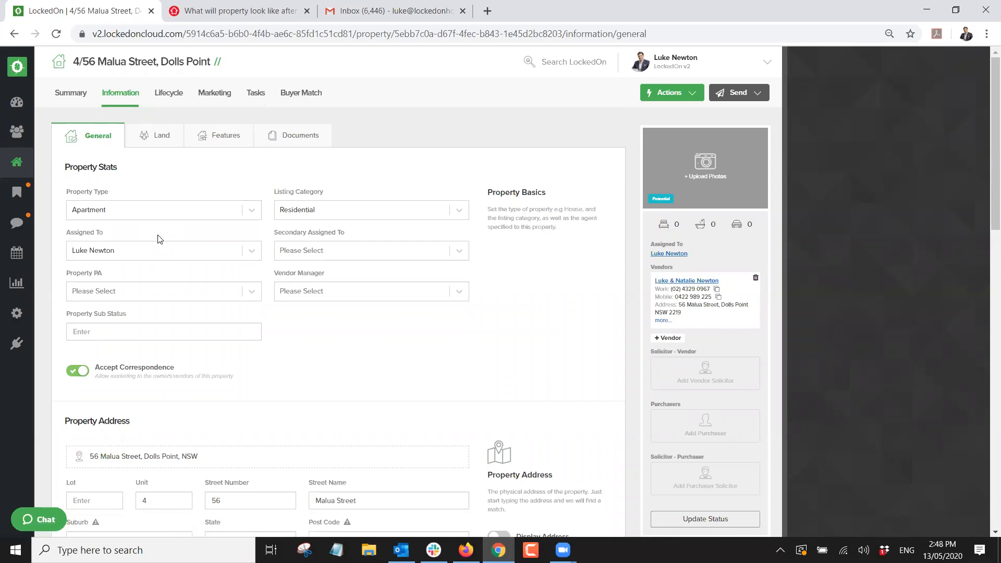
# Set the property to 3 bedrooms, 1 bathroom and 1 garage and save the general information.
pyautogui.scroll(-7, 159, 239)
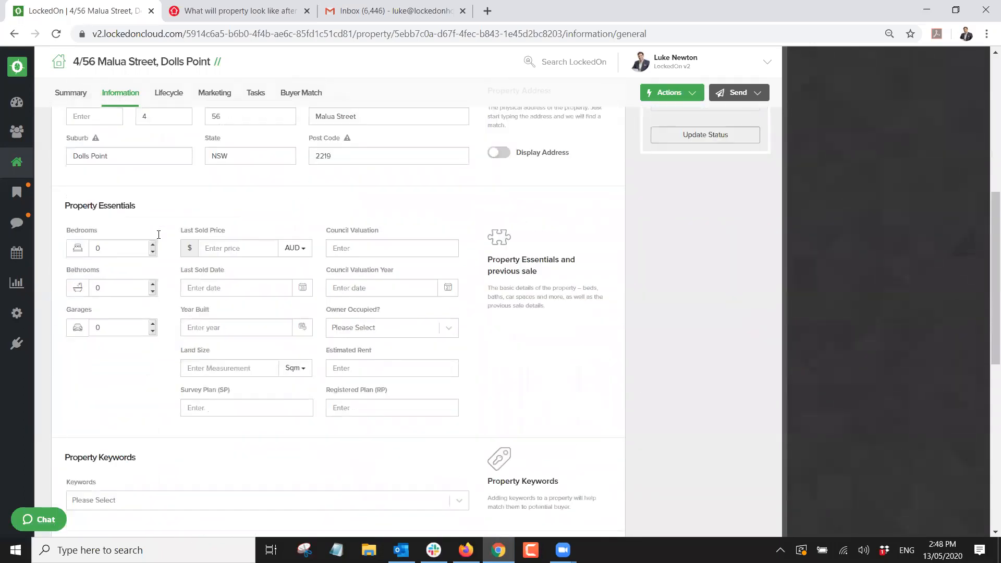
pyautogui.scroll(-1, 159, 234)
pyautogui.click(152, 172)
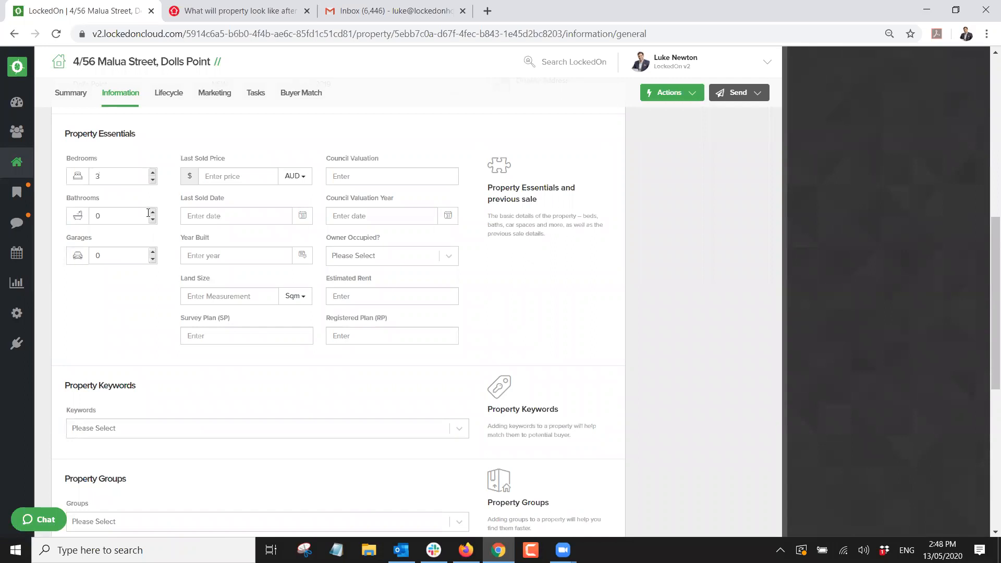
pyautogui.click(152, 212)
pyautogui.click(152, 251)
pyautogui.scroll(-2, 137, 278)
pyautogui.scroll(-2, 135, 276)
pyautogui.scroll(2, 276, 175)
pyautogui.scroll(-4, 271, 190)
pyautogui.click(149, 374)
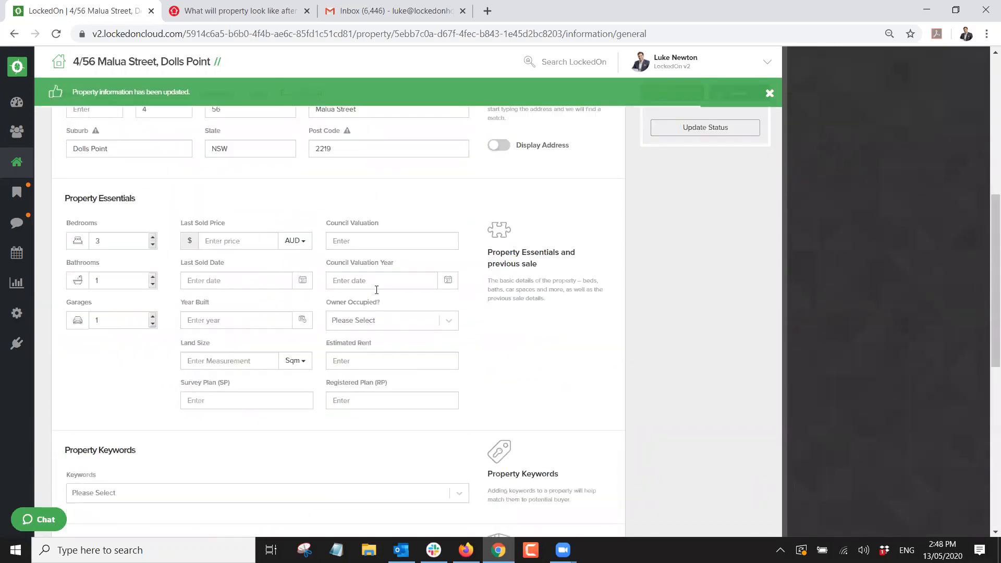
# Browse the property's Land, Features and Documents tabs, then return to its Summary.
pyautogui.scroll(5, 344, 242)
pyautogui.scroll(1, 342, 241)
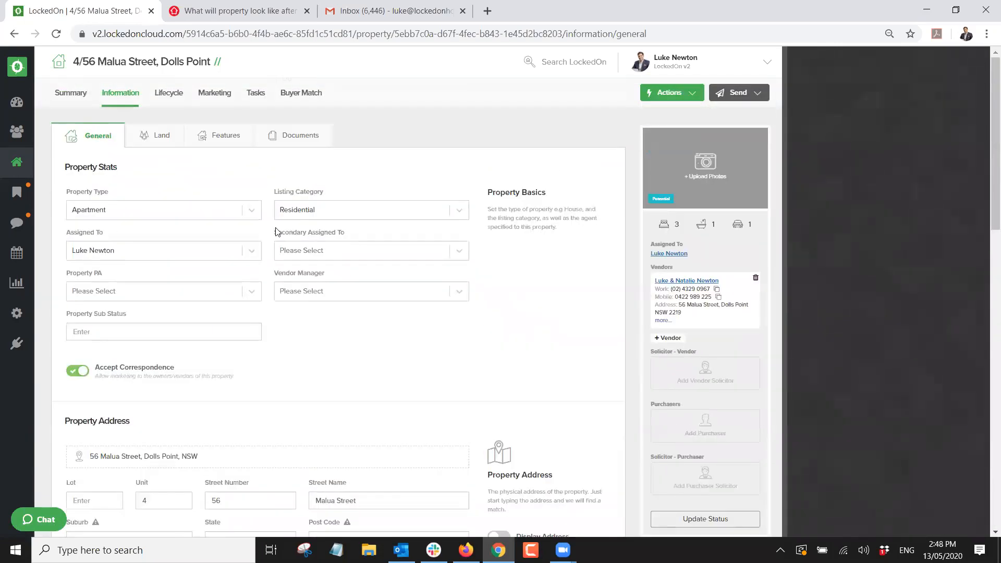
pyautogui.click(156, 140)
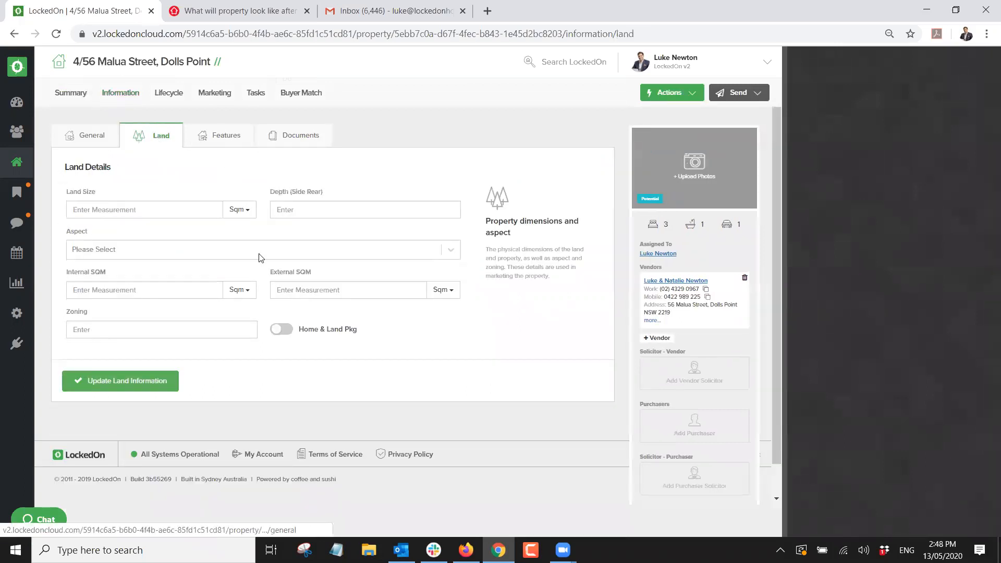
pyautogui.click(223, 139)
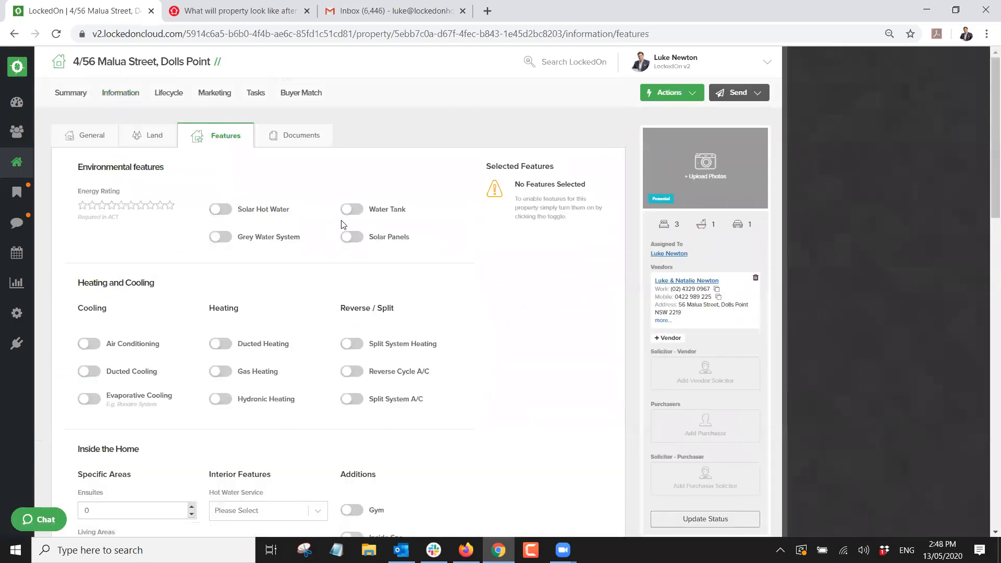
pyautogui.click(287, 134)
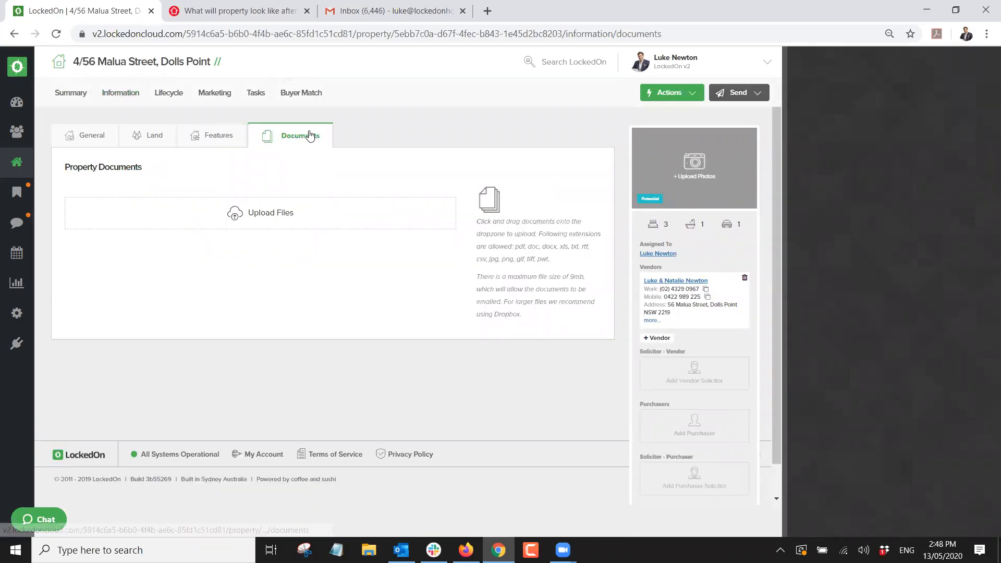
pyautogui.click(70, 98)
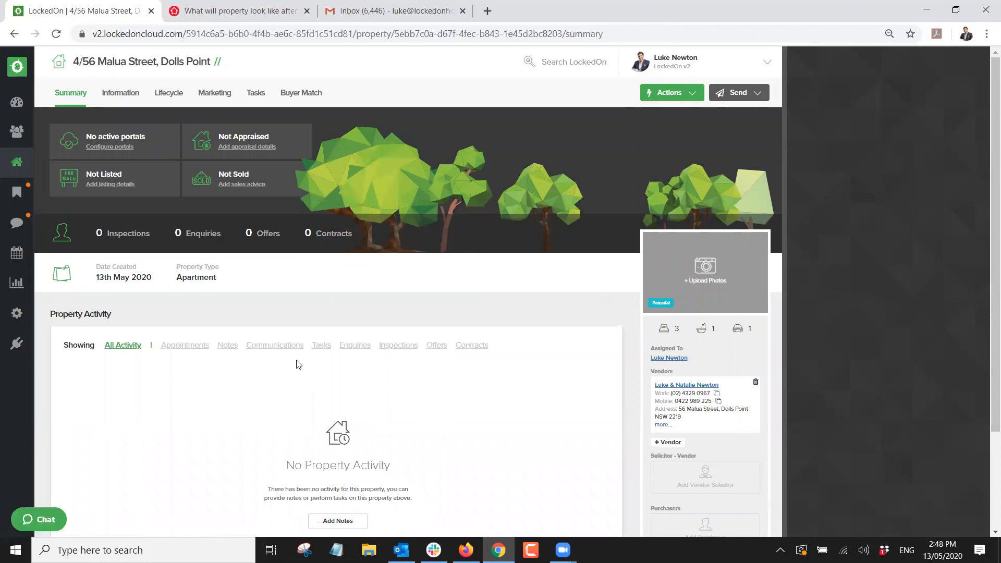
pyautogui.click(661, 93)
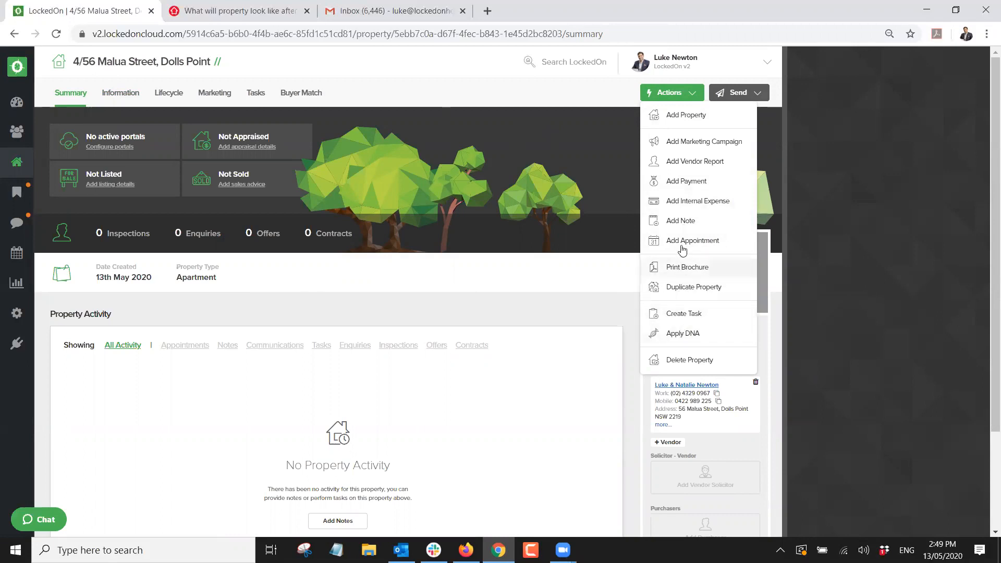
pyautogui.click(680, 221)
pyautogui.write('Is')
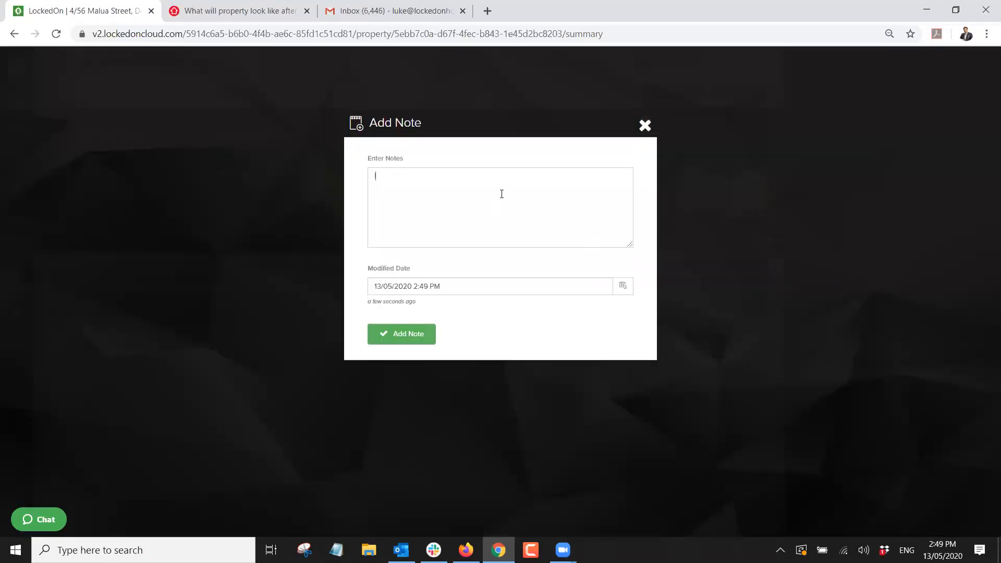
pyautogui.write(' investment and may sell')
pyautogui.click(392, 340)
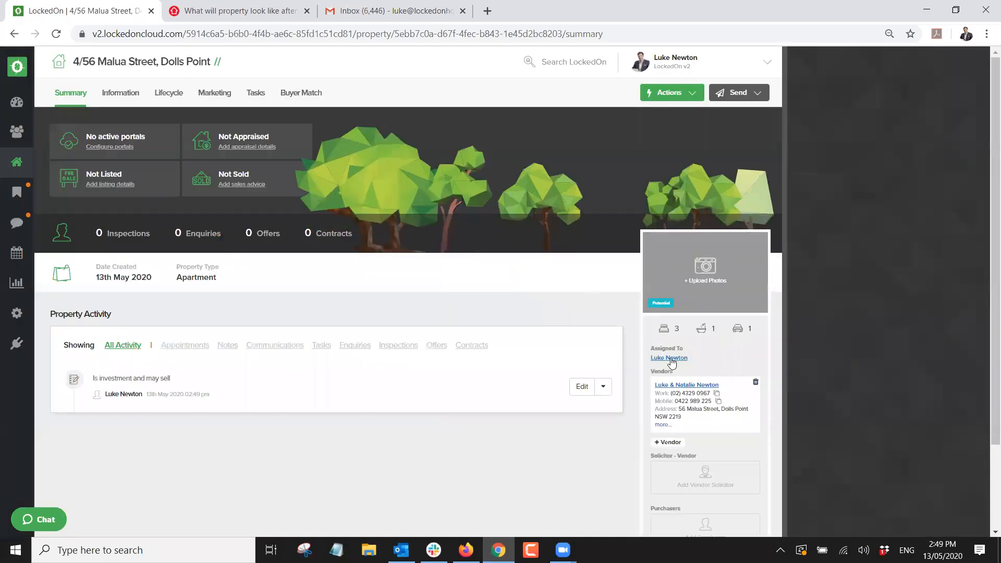
pyautogui.click(681, 386)
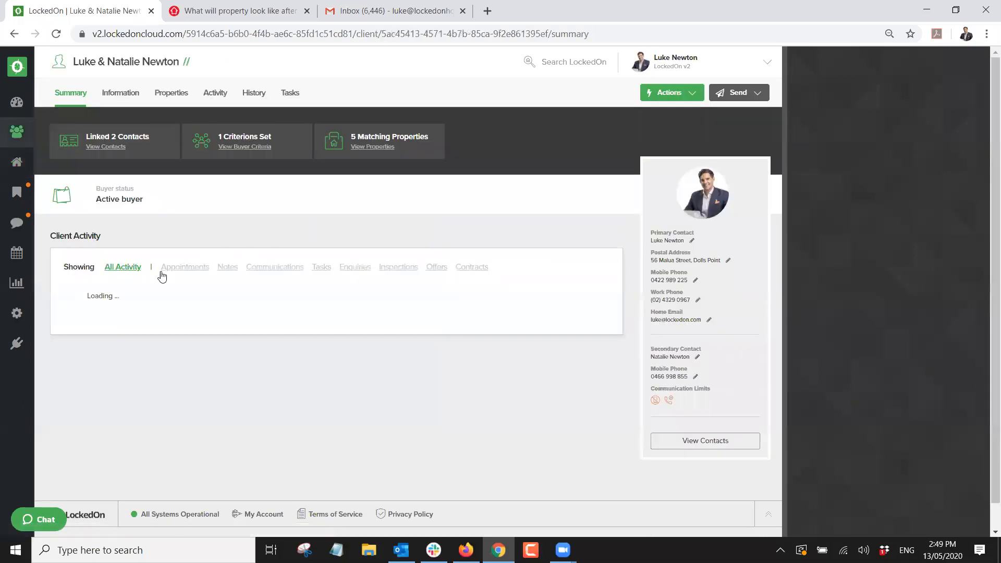
pyautogui.tripleClick(121, 358)
pyautogui.click(151, 374)
pyautogui.tripleClick(150, 374)
pyautogui.tripleClick(143, 359)
pyautogui.click(152, 369)
pyautogui.moveTo(153, 373); pyautogui.dragTo(94, 359)
pyautogui.click(130, 355)
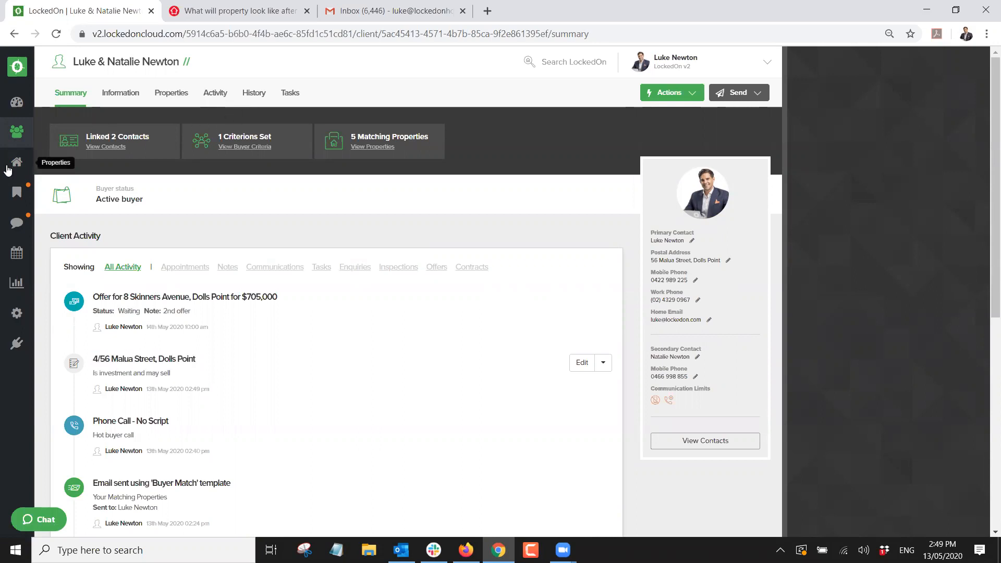
pyautogui.click(173, 95)
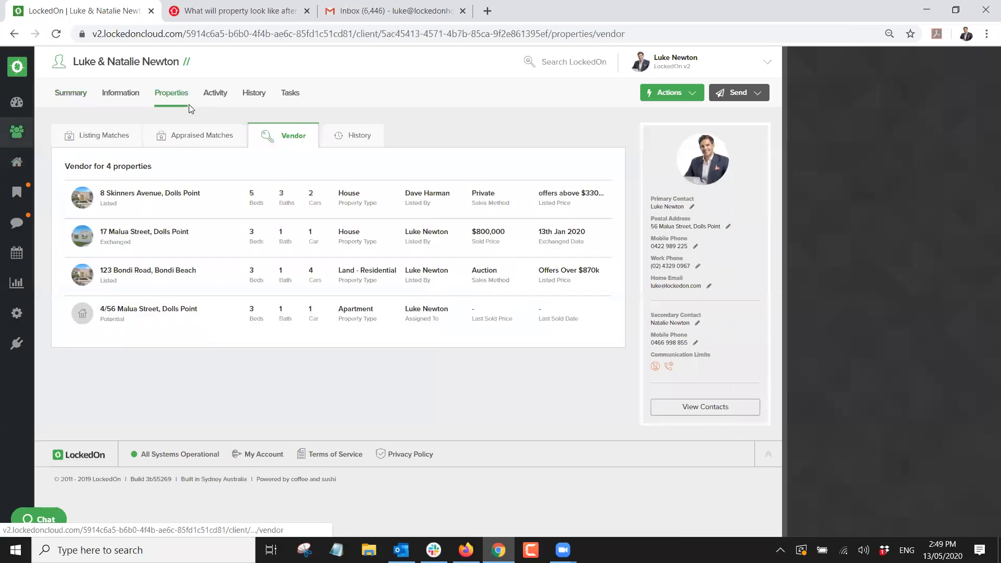
pyautogui.click(139, 312)
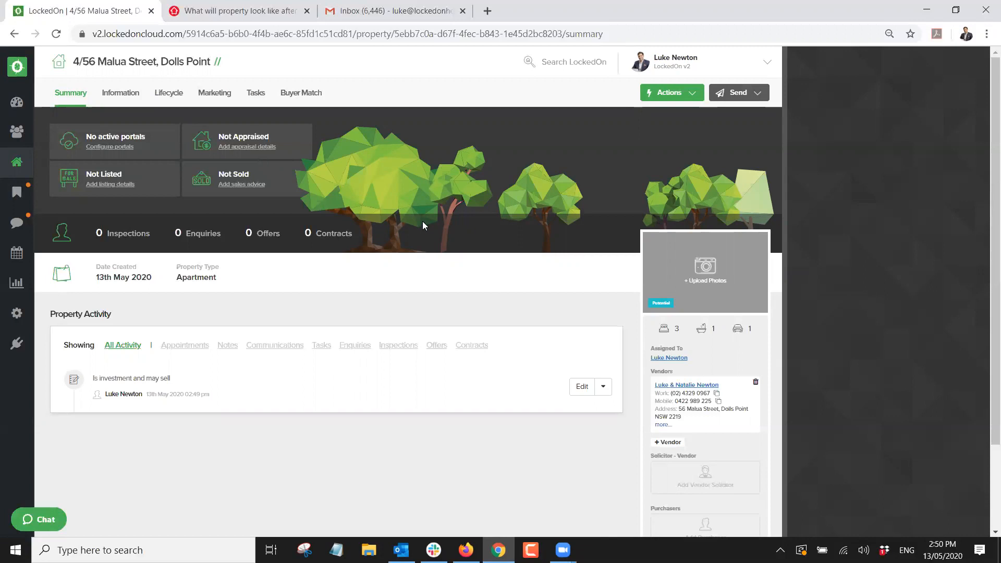
# Preview the Appraised, Listed, Exchanged and Settled stages in the property status form.
pyautogui.scroll(-2, 582, 329)
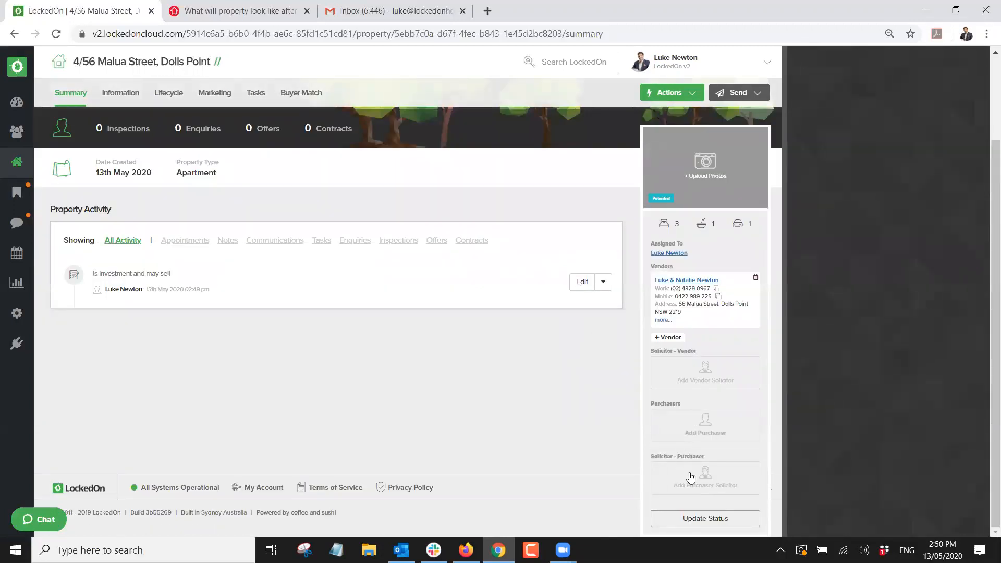
pyautogui.click(684, 518)
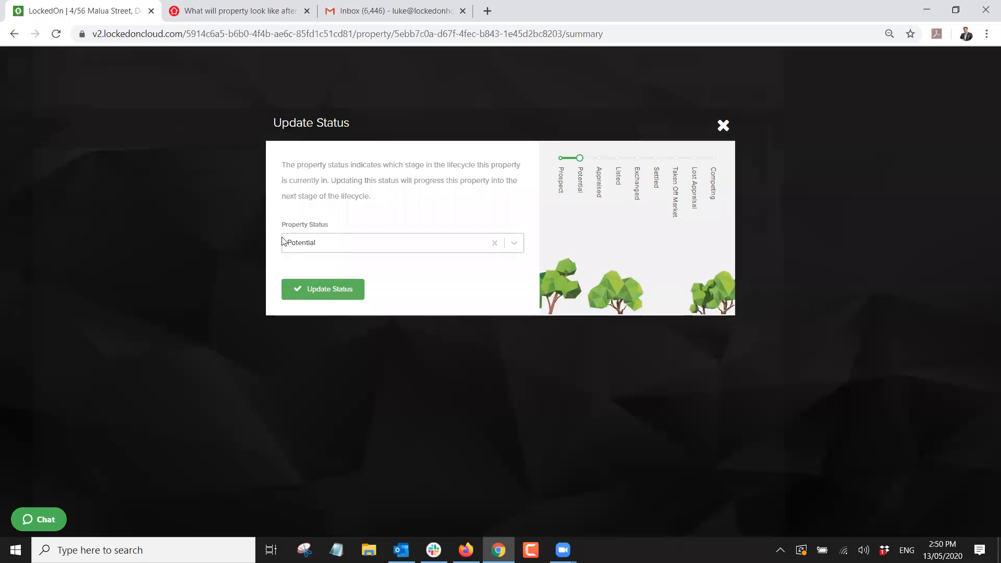
pyautogui.click(298, 243)
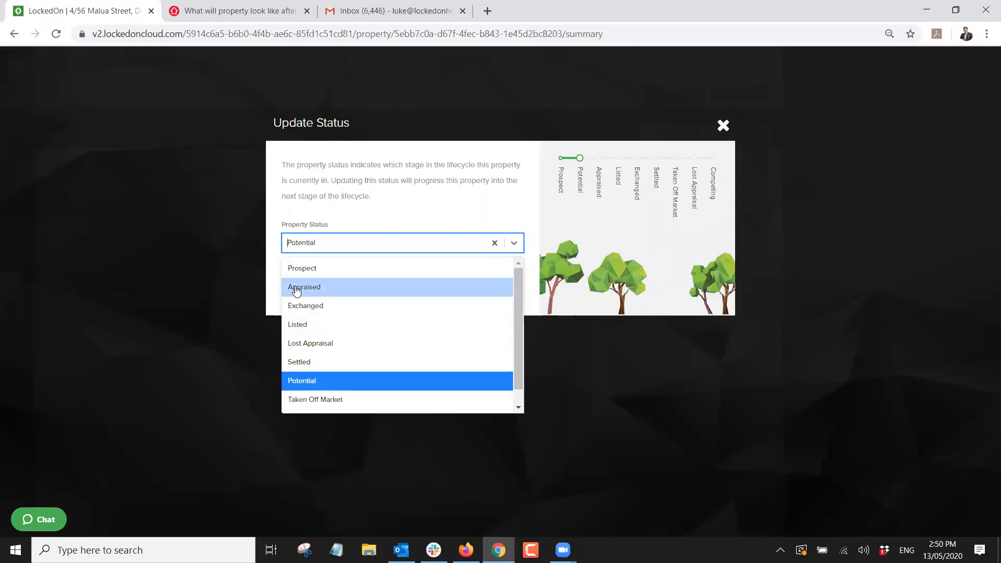
pyautogui.click(295, 287)
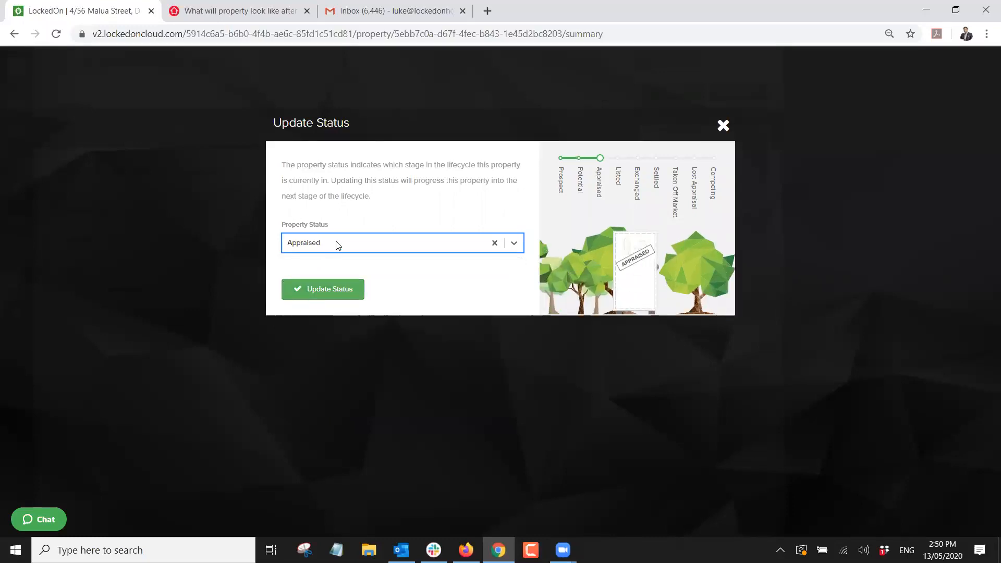
pyautogui.click(337, 244)
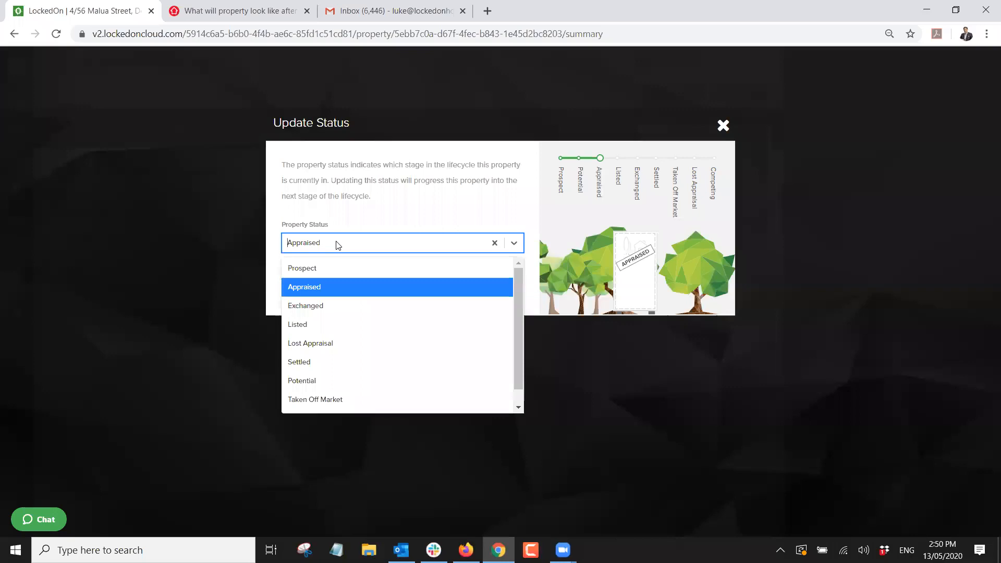
pyautogui.click(312, 320)
pyautogui.click(329, 252)
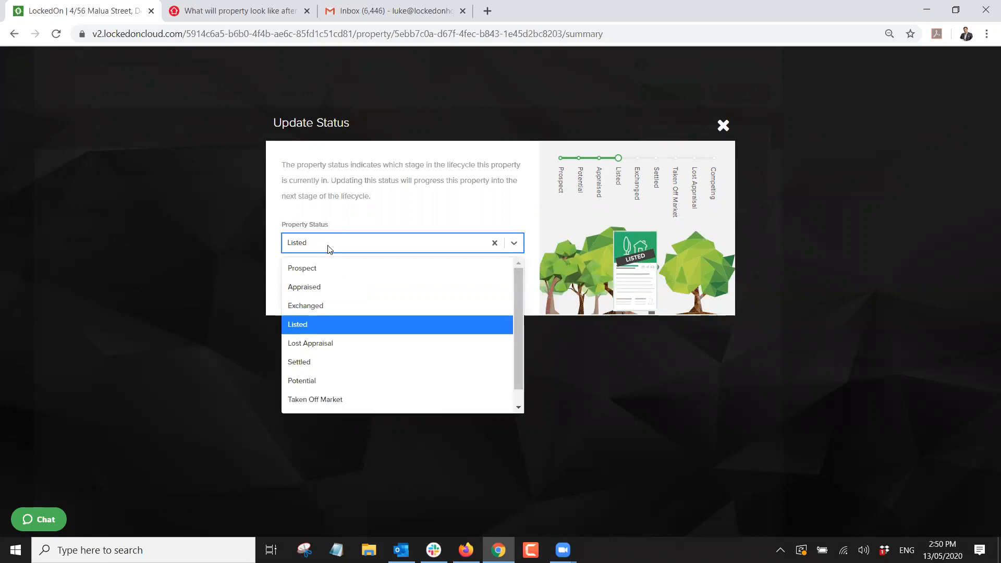
pyautogui.click(302, 310)
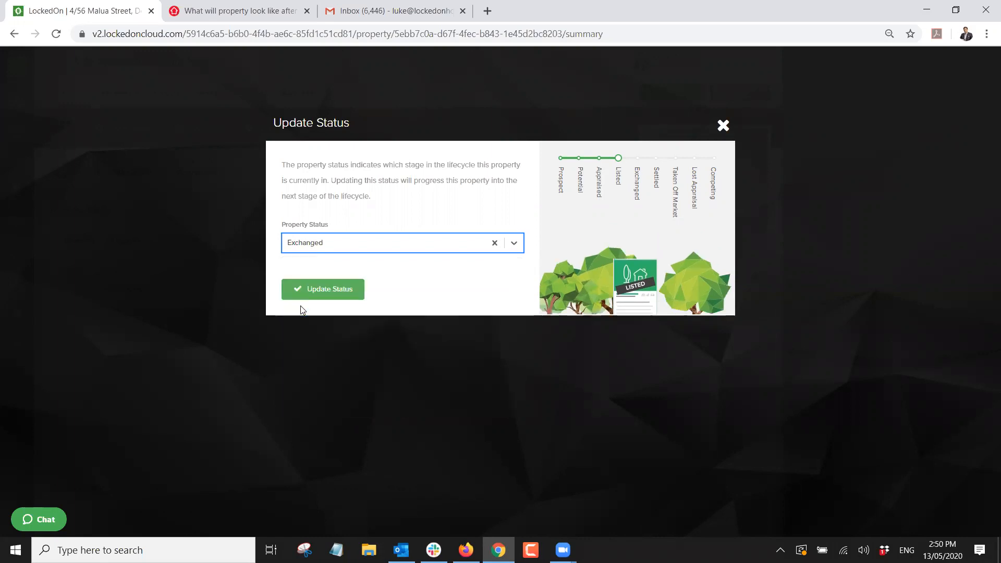
pyautogui.click(329, 249)
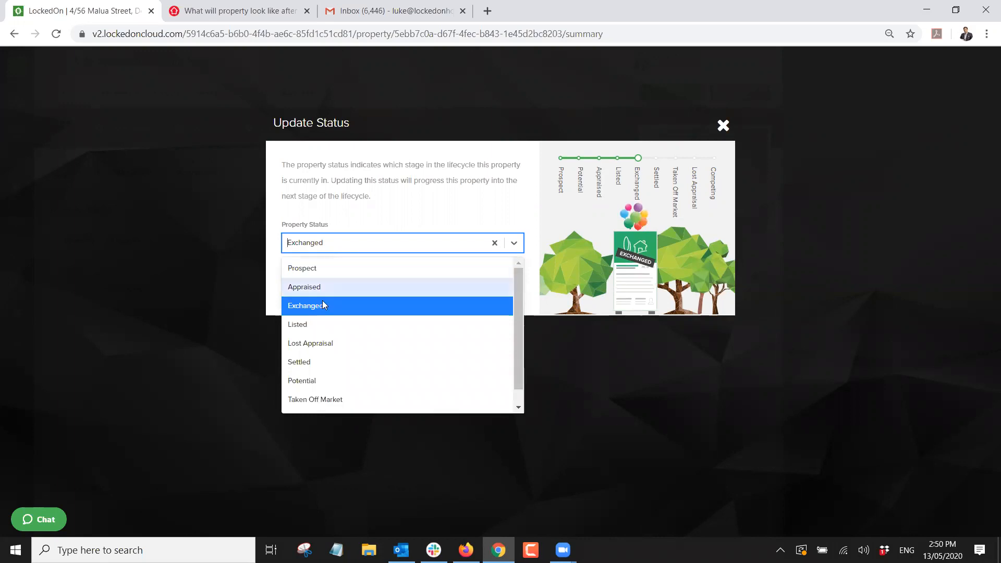
pyautogui.click(308, 362)
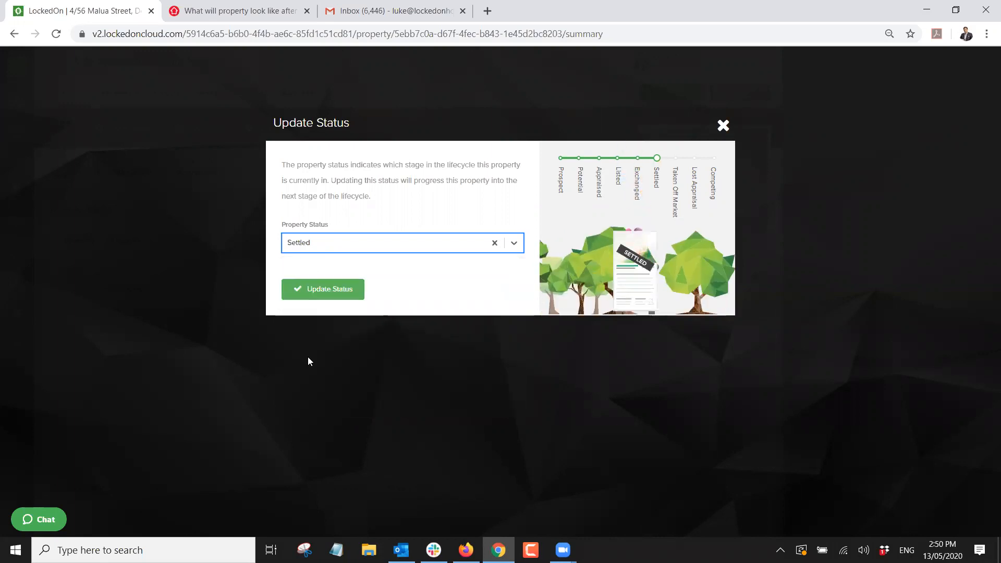
# Set the property status back to Potential and save it.
pyautogui.click(318, 303)
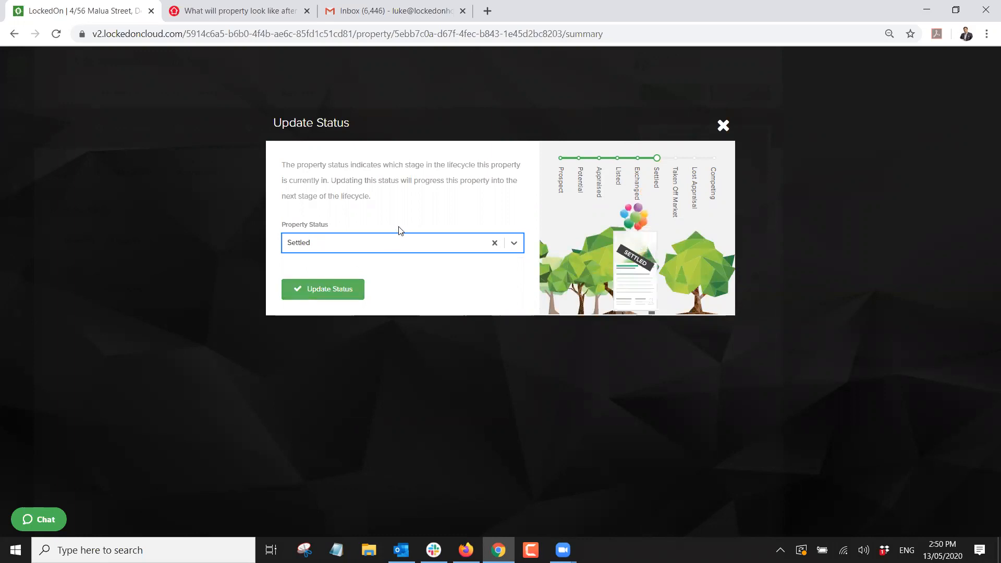
pyautogui.click(379, 244)
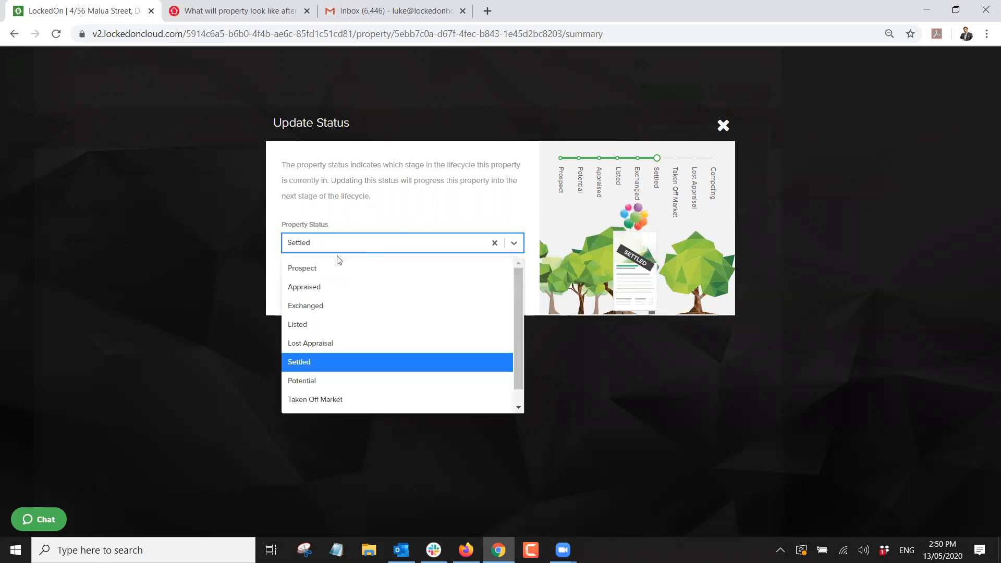
pyautogui.click(313, 376)
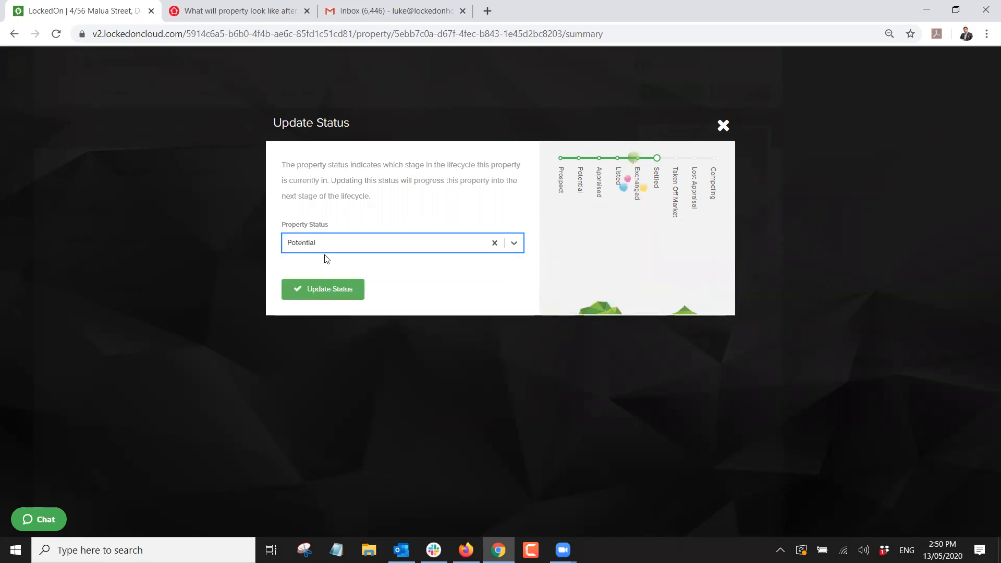
pyautogui.click(313, 288)
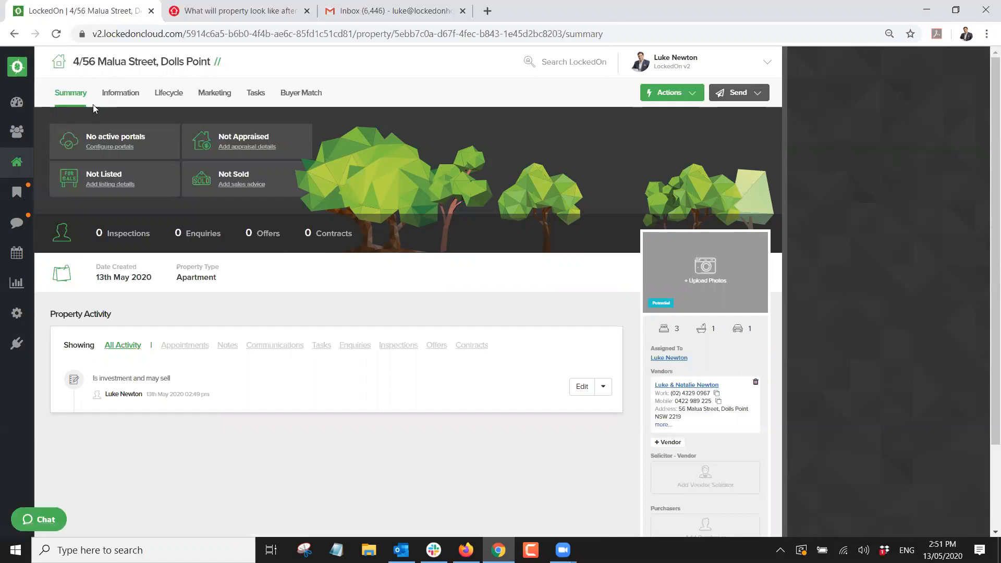
pyautogui.tripleClick(166, 61)
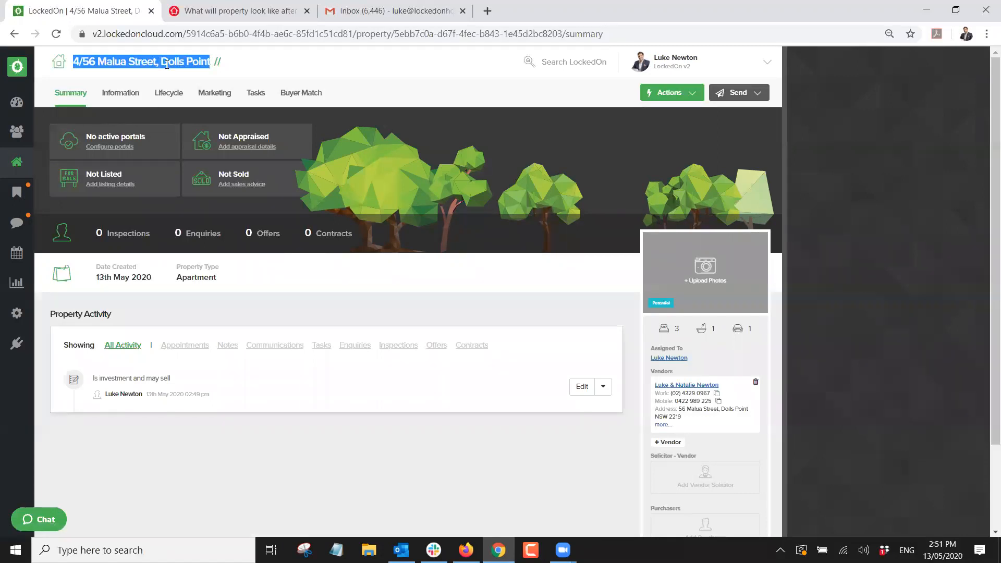
pyautogui.click(255, 62)
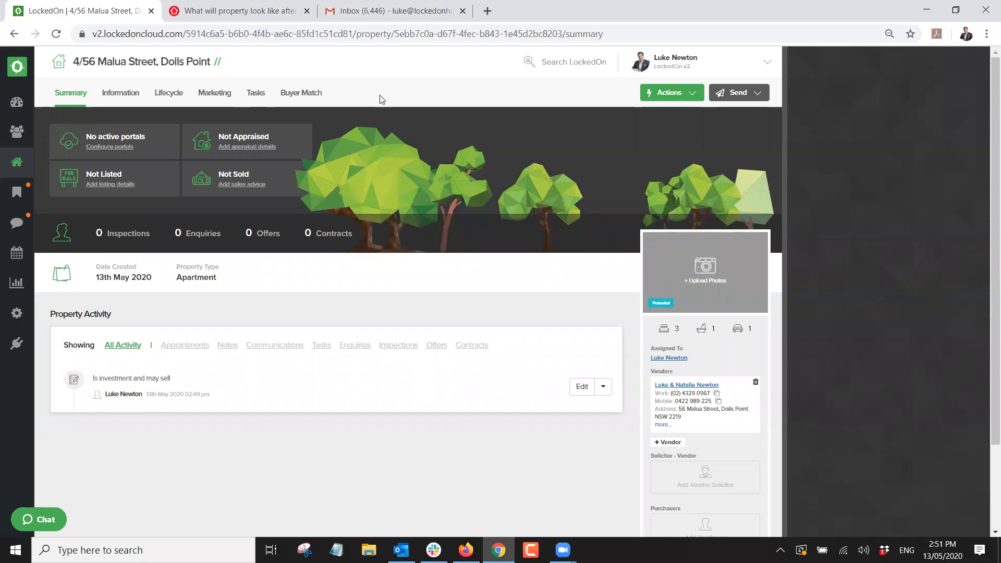
pyautogui.click(657, 92)
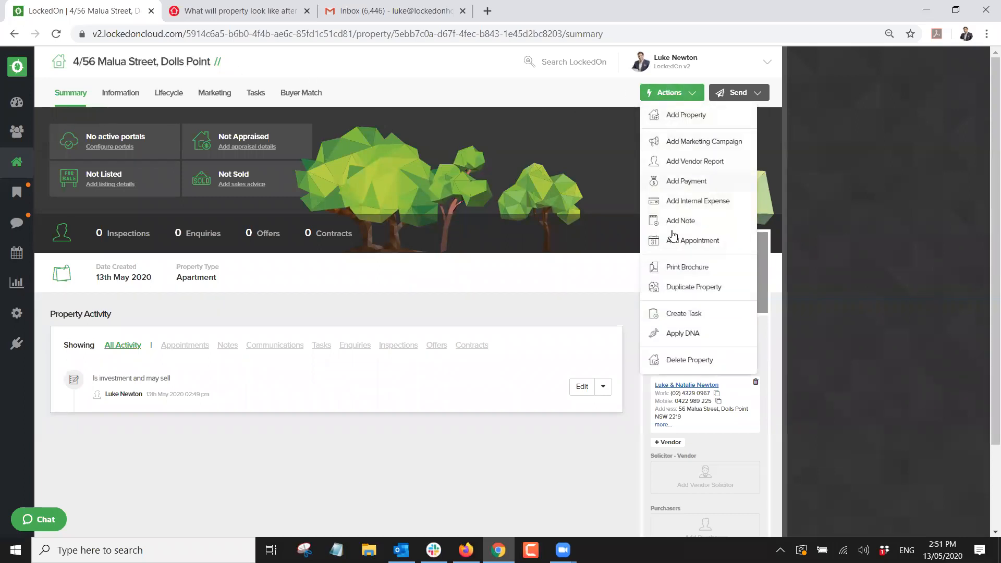
pyautogui.click(670, 332)
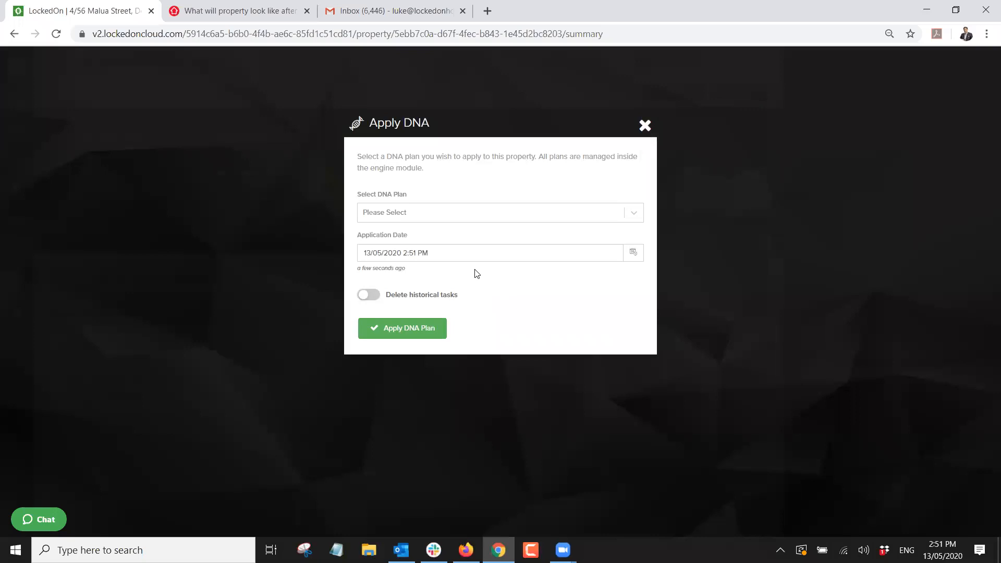
pyautogui.click(403, 214)
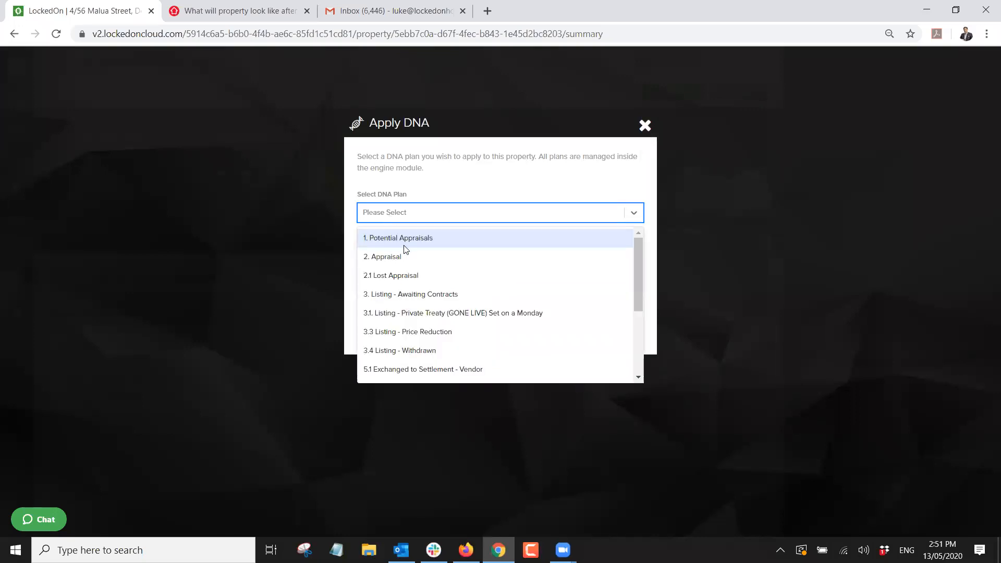
pyautogui.scroll(-3, 407, 249)
pyautogui.scroll(3, 407, 250)
pyautogui.scroll(-3, 407, 249)
pyautogui.scroll(1, 411, 289)
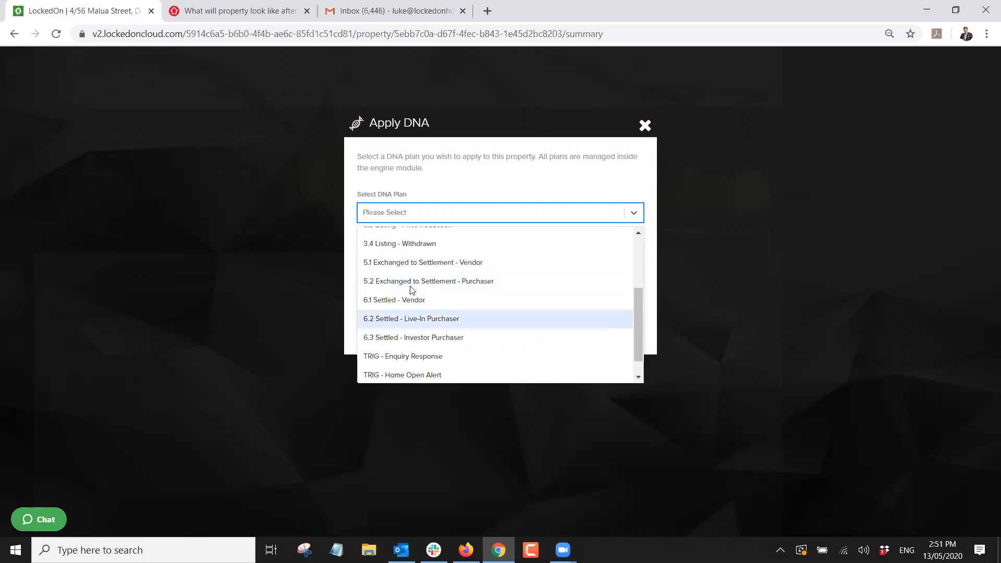
pyautogui.scroll(3, 411, 290)
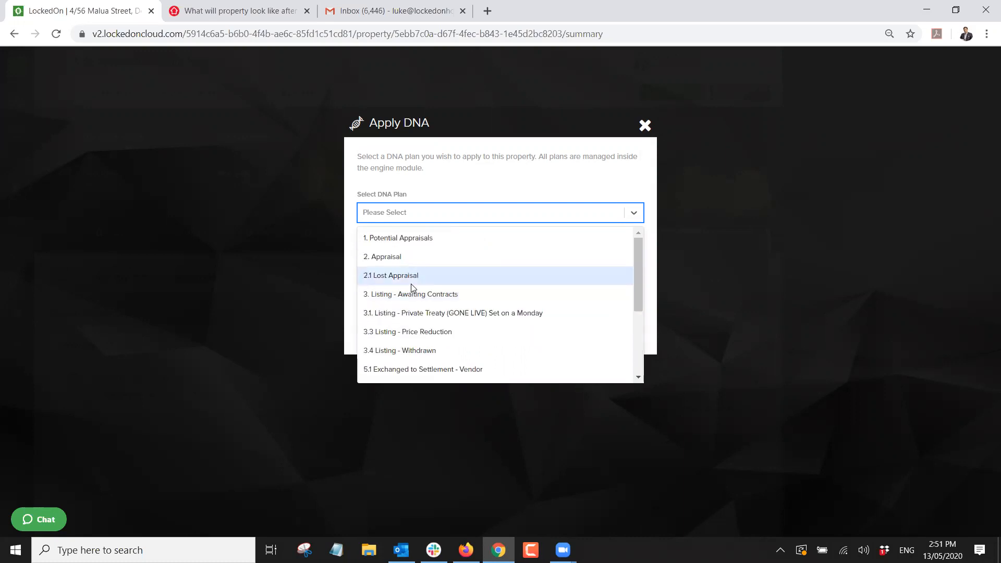
pyautogui.click(406, 245)
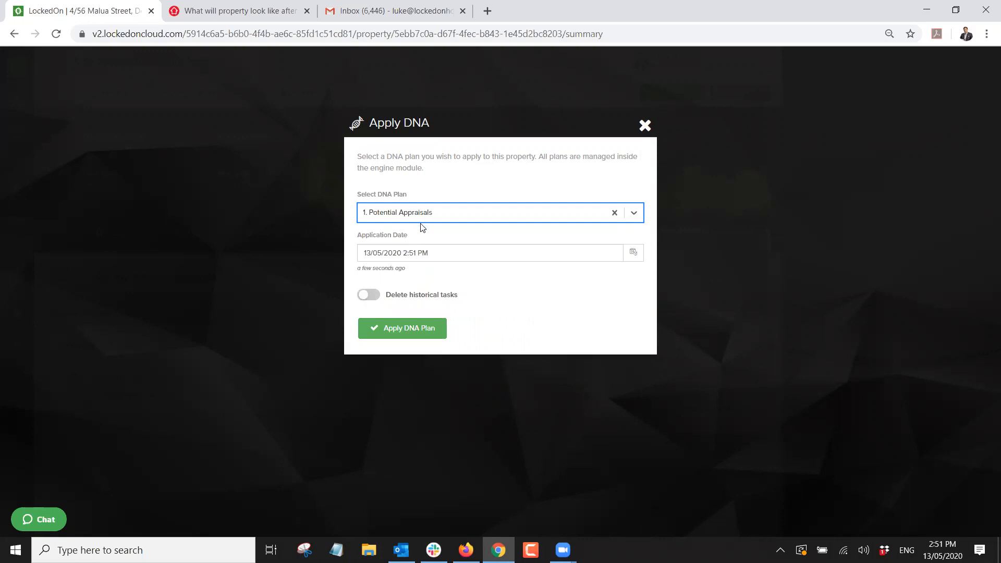
pyautogui.click(403, 328)
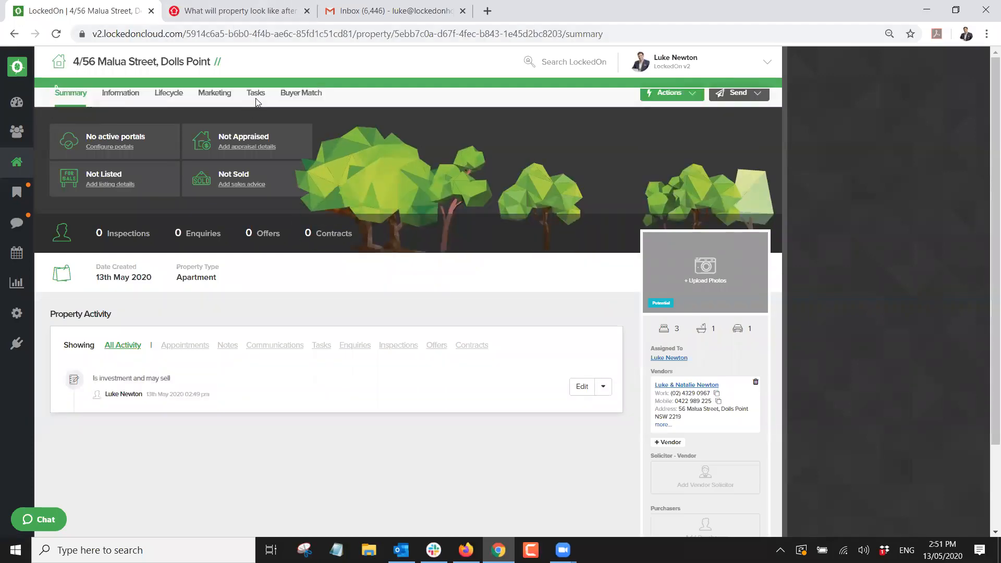
# Review the property's generated tasks, then its completed 'Potential Appraisal - Nice to Meet You' task.
pyautogui.click(256, 94)
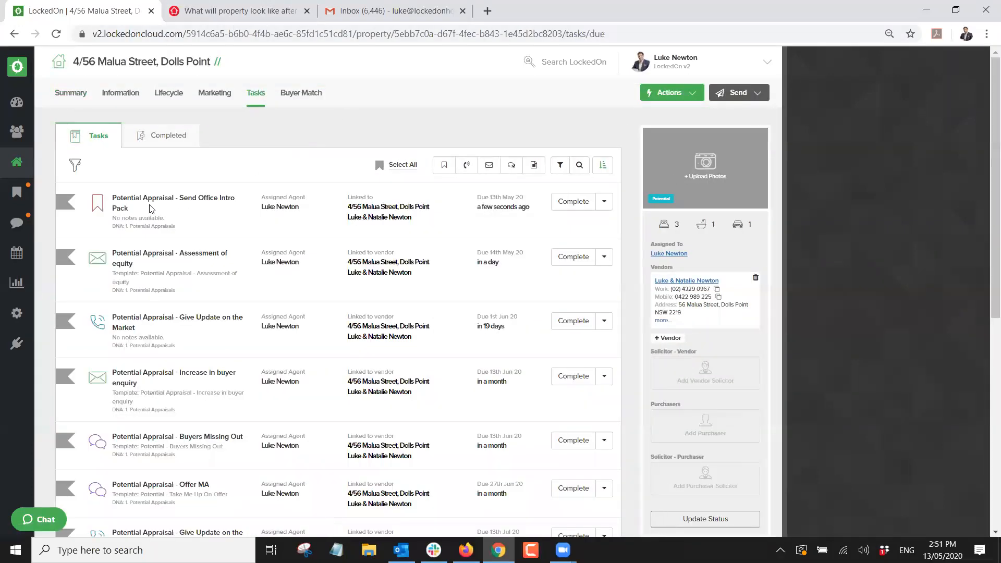
pyautogui.scroll(-5, 153, 334)
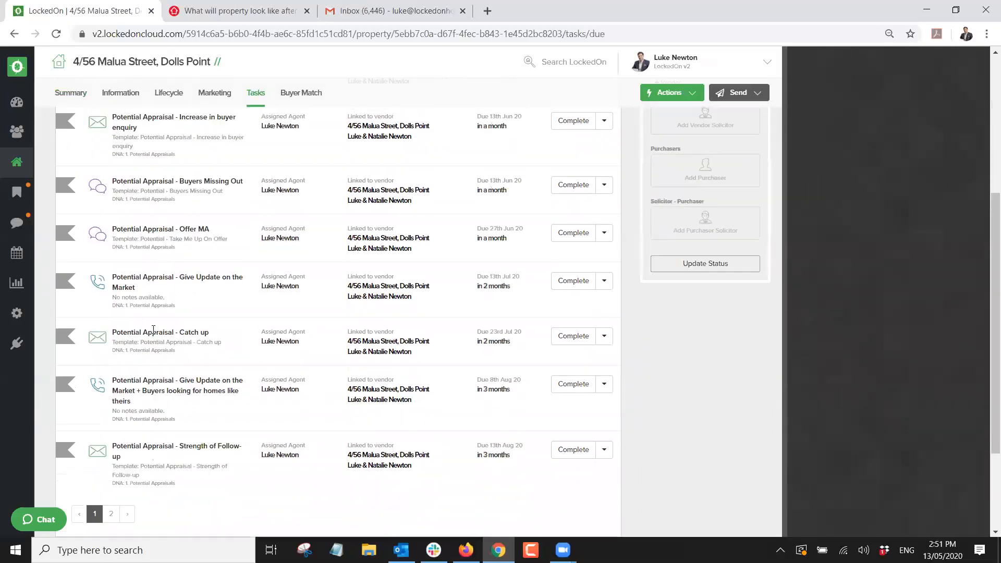
pyautogui.scroll(5, 161, 178)
pyautogui.click(151, 143)
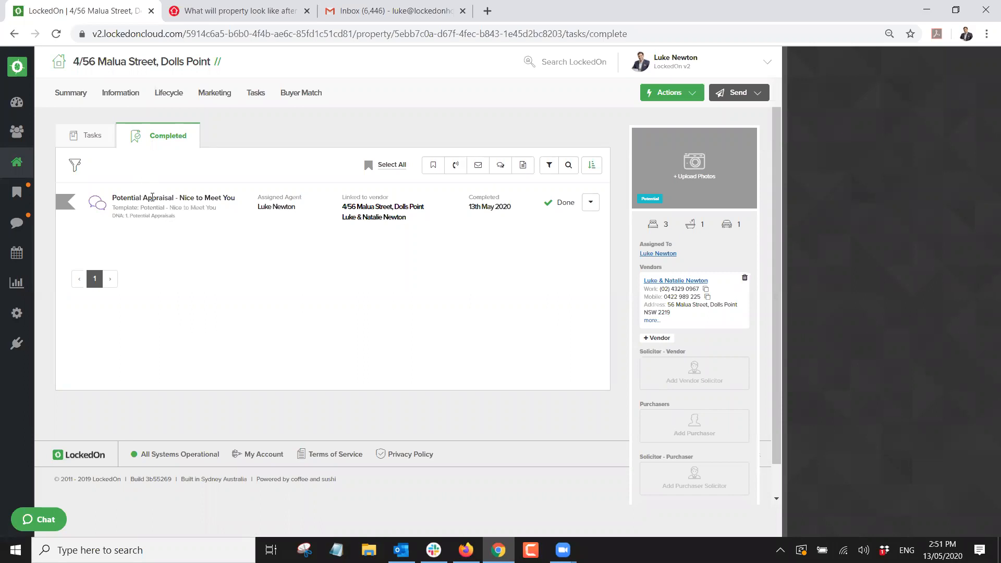
pyautogui.tripleClick(151, 199)
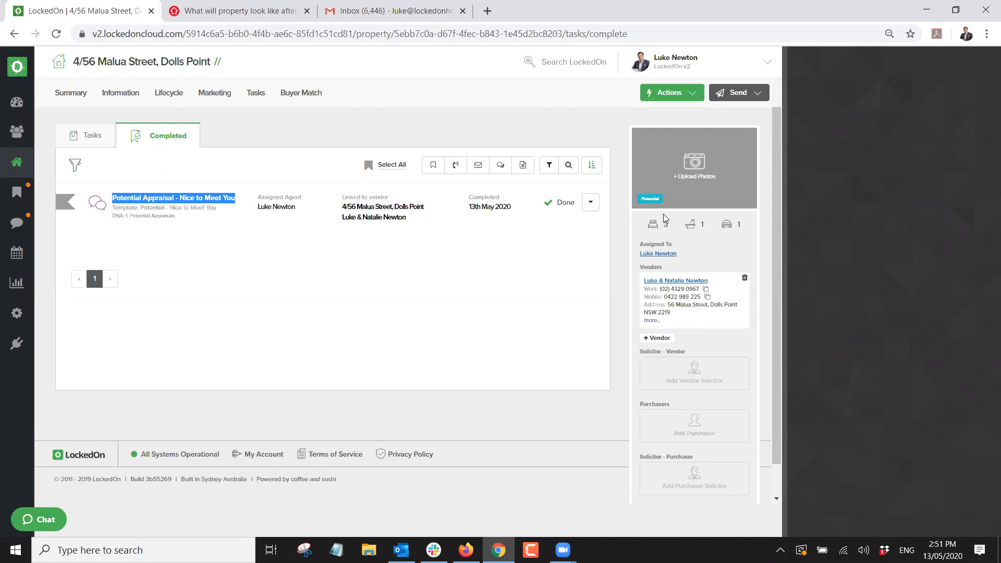
pyautogui.click(424, 145)
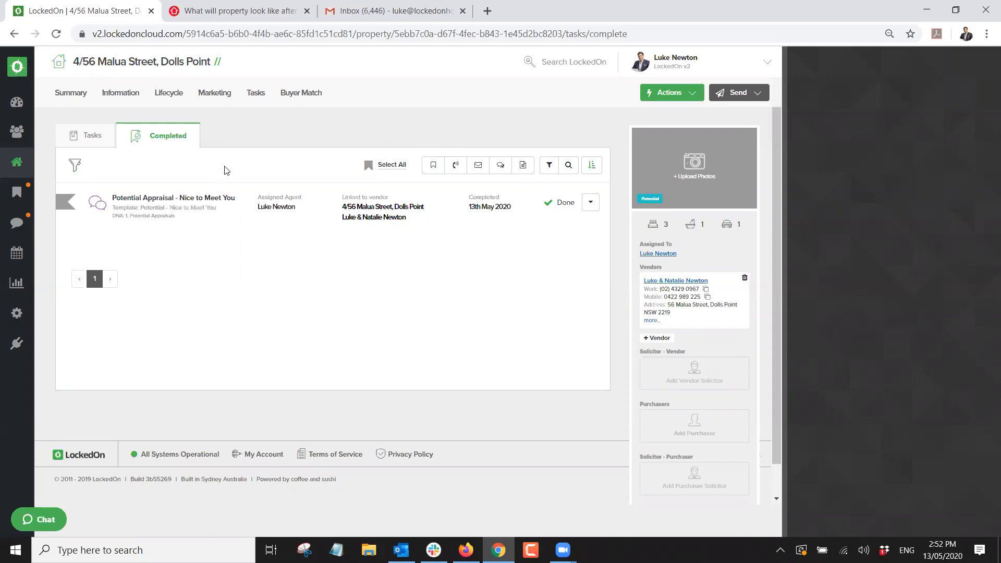
# From the Engine Room's full DNA plan list, open the '1. Potential Appraisals' plan for editing.
pyautogui.click(16, 314)
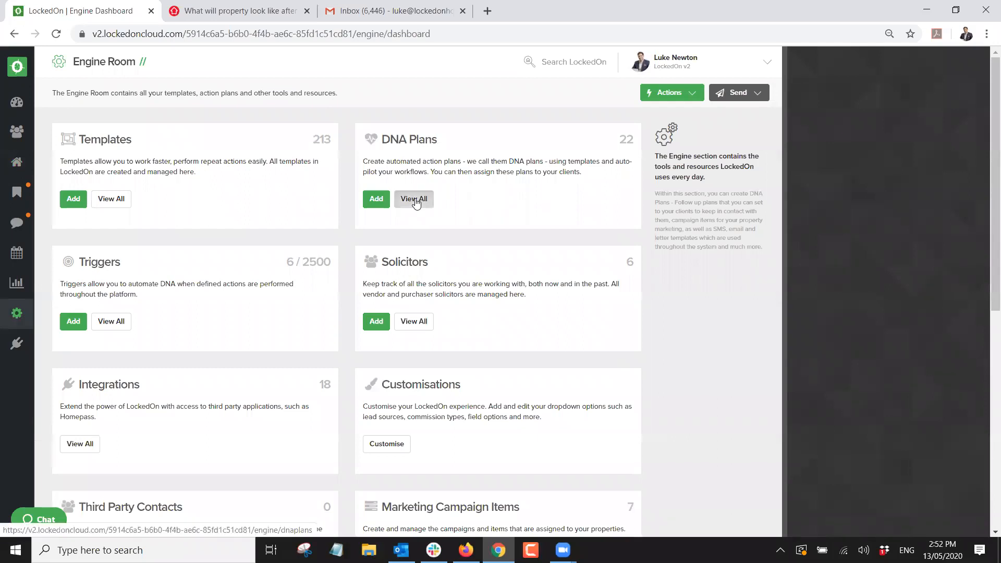
pyautogui.click(414, 200)
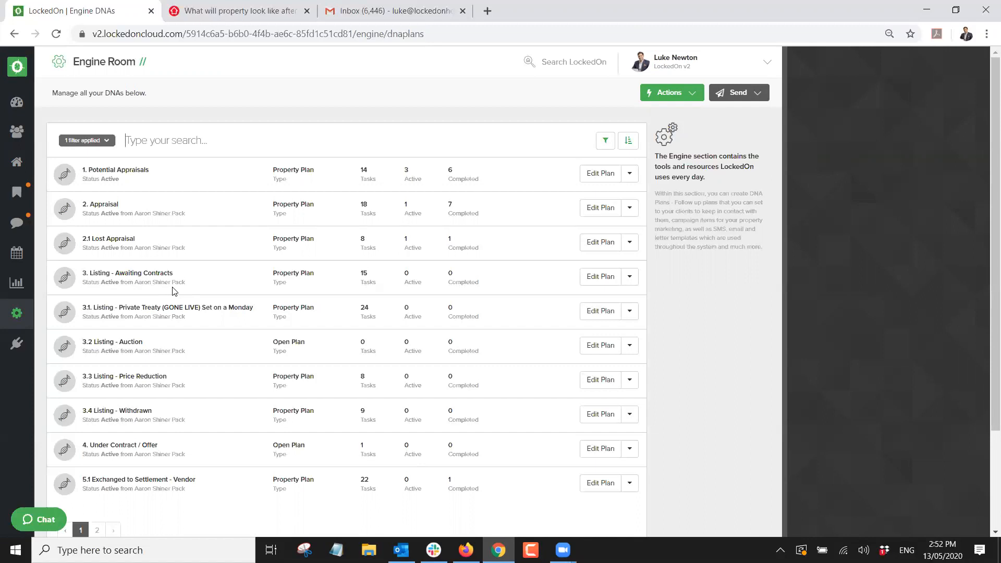
pyautogui.click(588, 174)
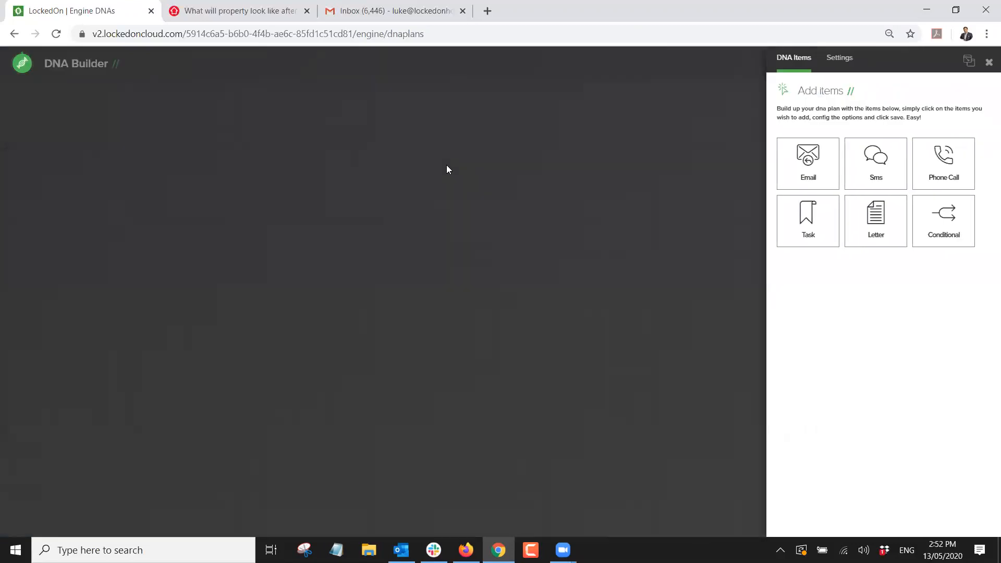
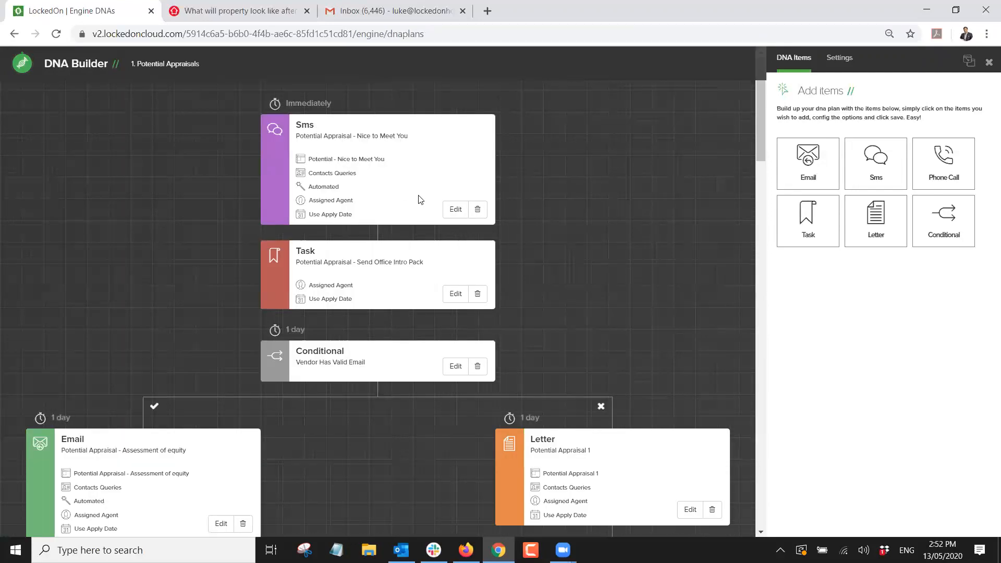
# Review the Nice to Meet You SMS step's template settings, then reopen the Potential Appraisals plan.
pyautogui.click(456, 209)
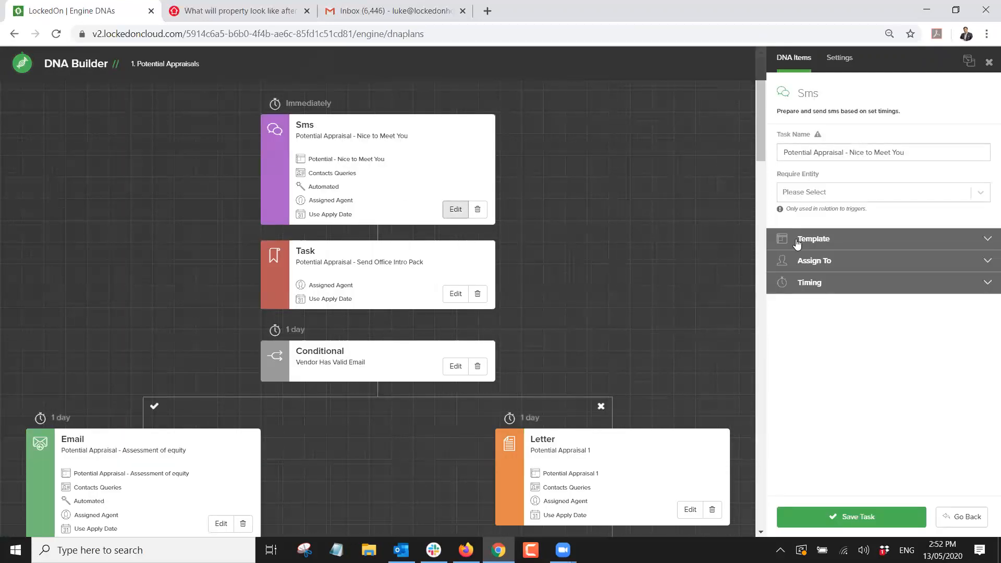
pyautogui.click(797, 241)
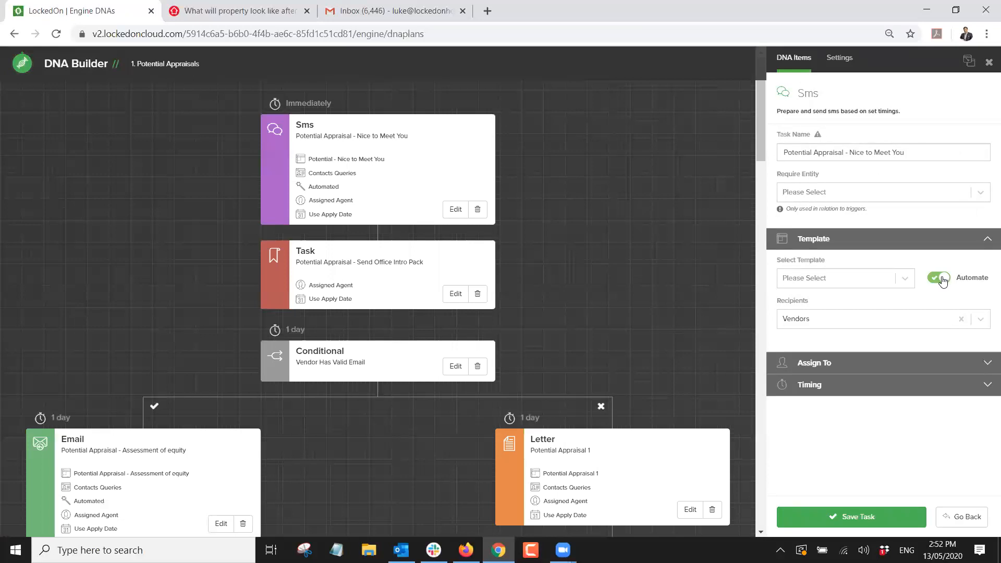
pyautogui.doubleClick(326, 186)
pyautogui.click(988, 63)
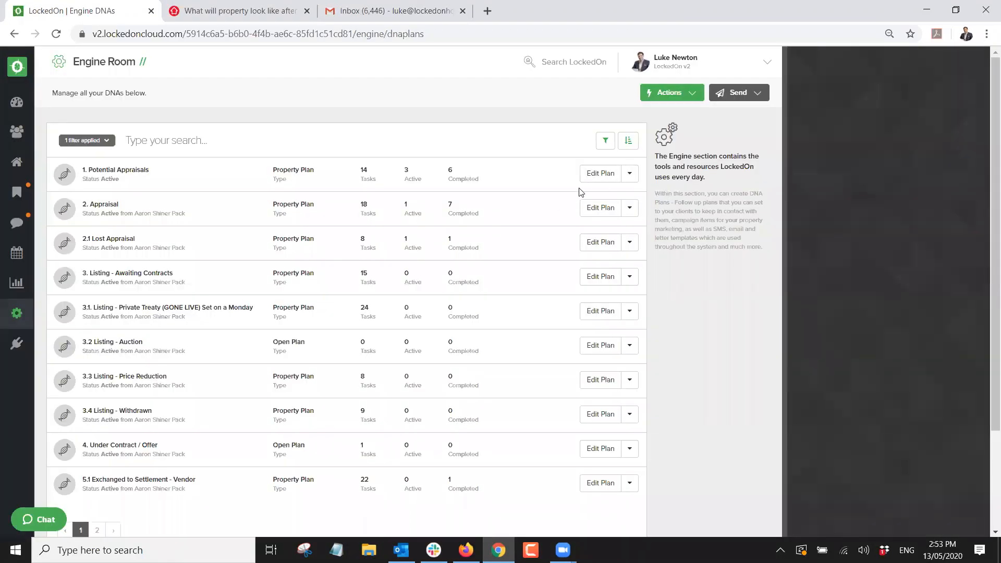
pyautogui.click(599, 174)
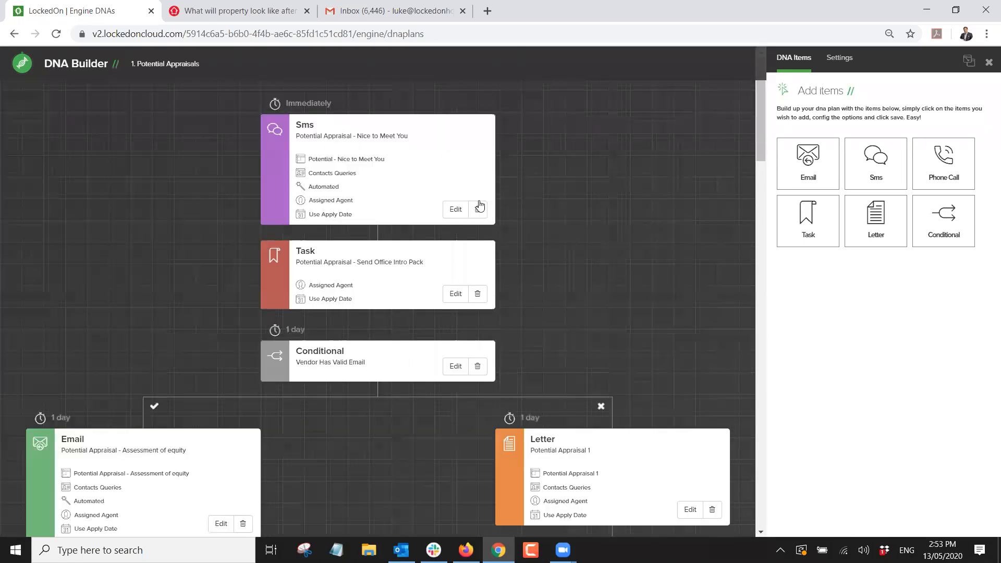
# Inspect the Assessment of equity email step's template settings.
pyautogui.scroll(-1, 380, 197)
pyautogui.scroll(-2, 380, 198)
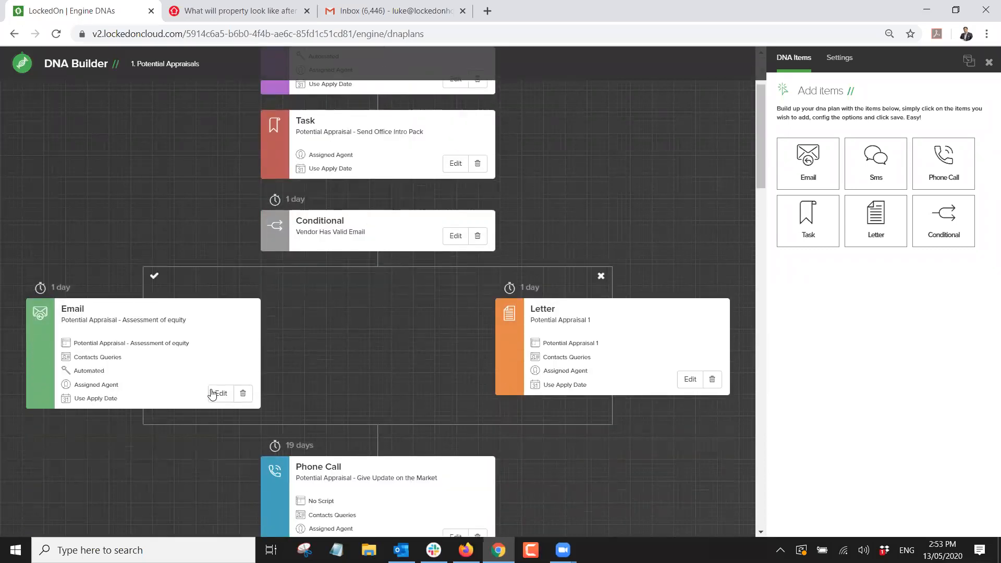
pyautogui.click(223, 394)
pyautogui.click(827, 240)
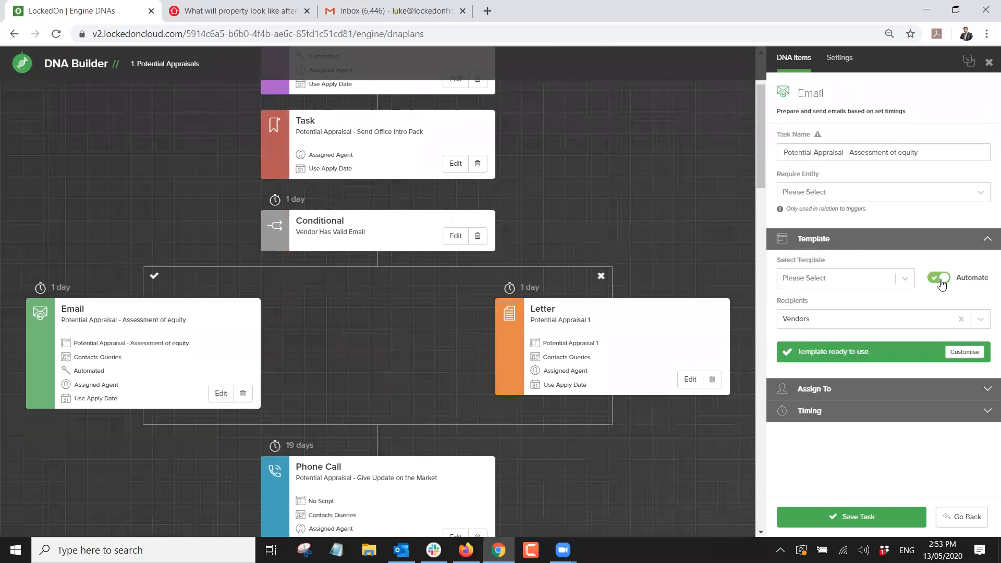
pyautogui.scroll(-7, 572, 249)
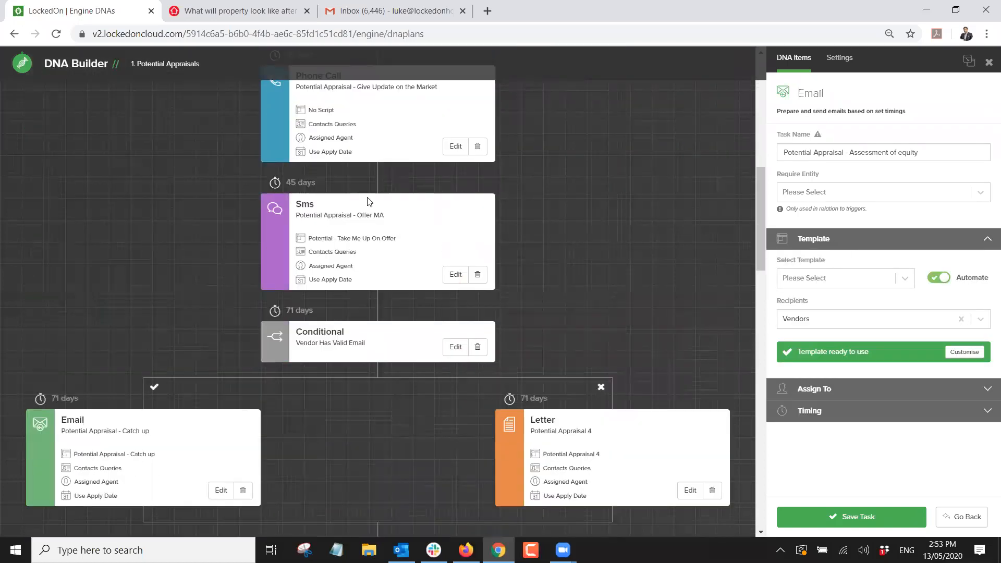
# Turn Automate on for the Offer MA SMS step, save it, and close the DNA Builder.
pyautogui.click(456, 274)
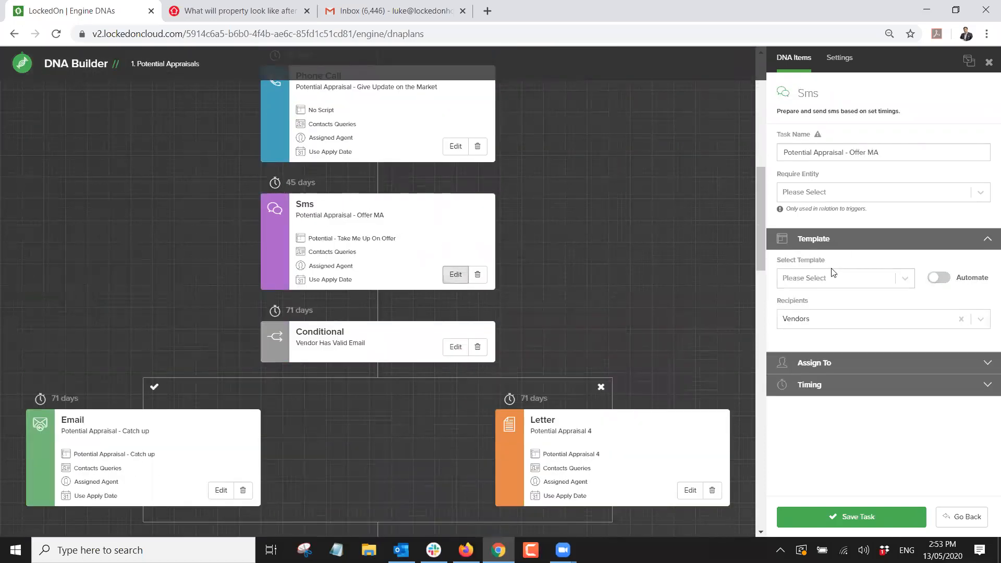
pyautogui.click(937, 278)
pyautogui.click(851, 517)
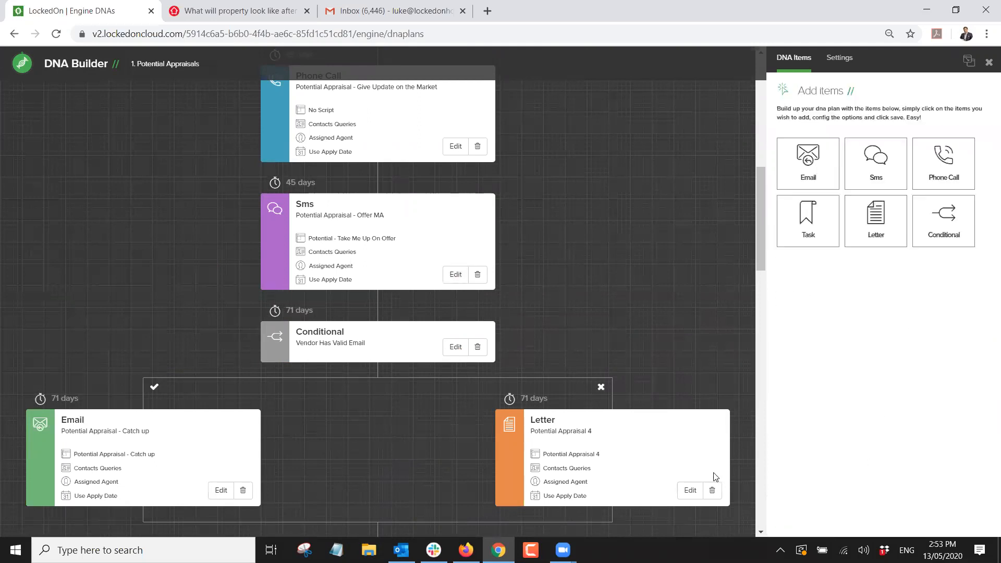
pyautogui.scroll(-1, 409, 249)
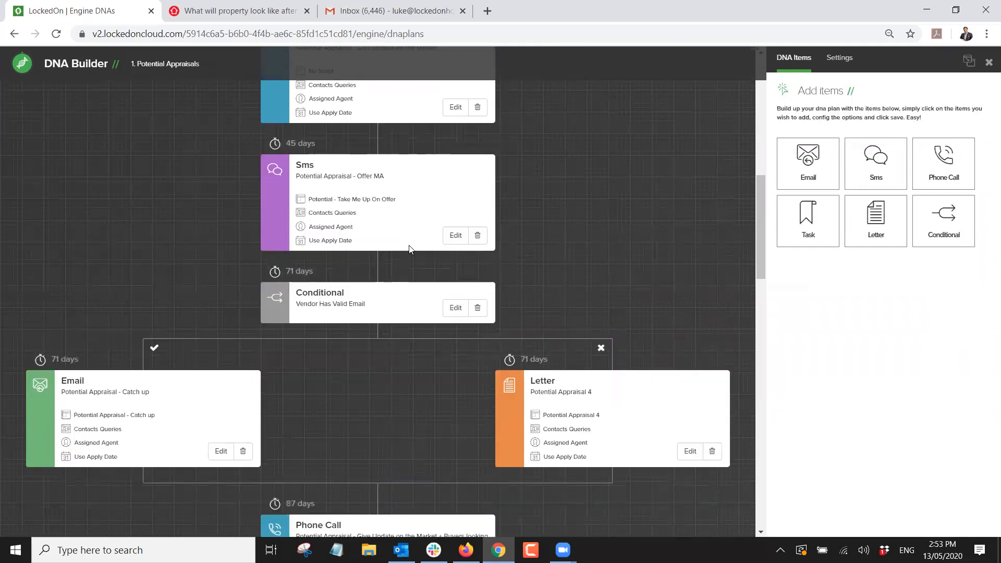
pyautogui.scroll(-10, 409, 249)
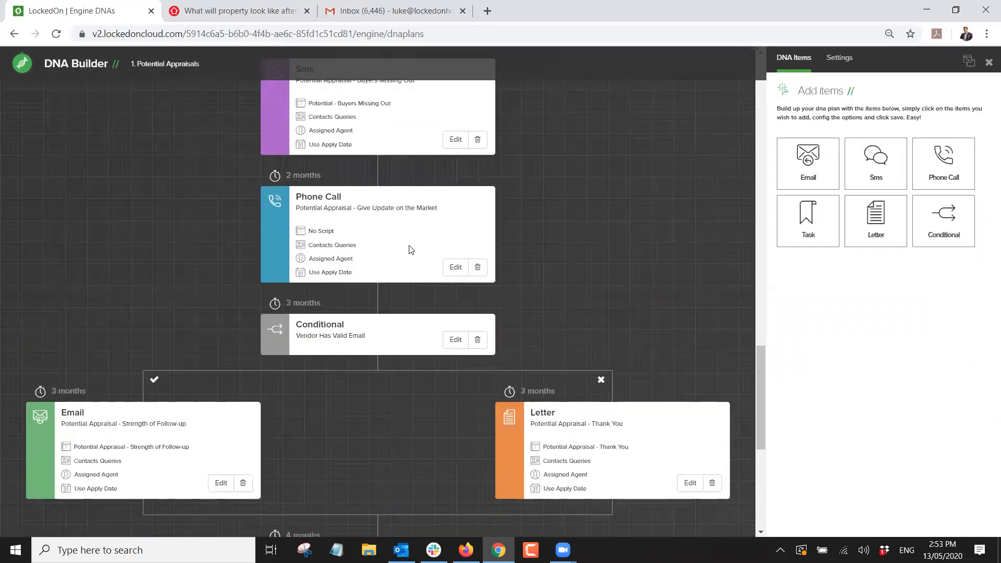
pyautogui.scroll(-7, 409, 249)
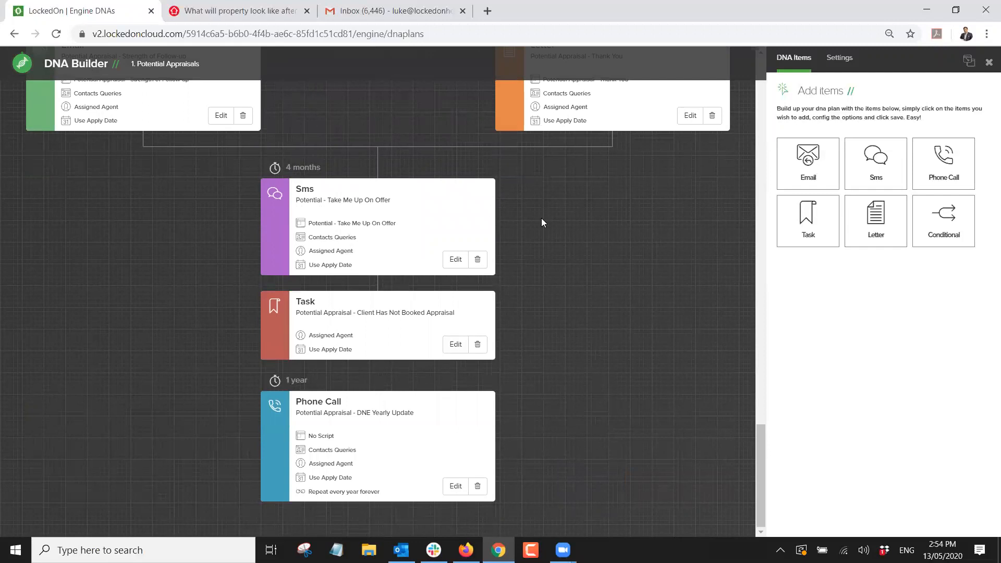
pyautogui.click(989, 62)
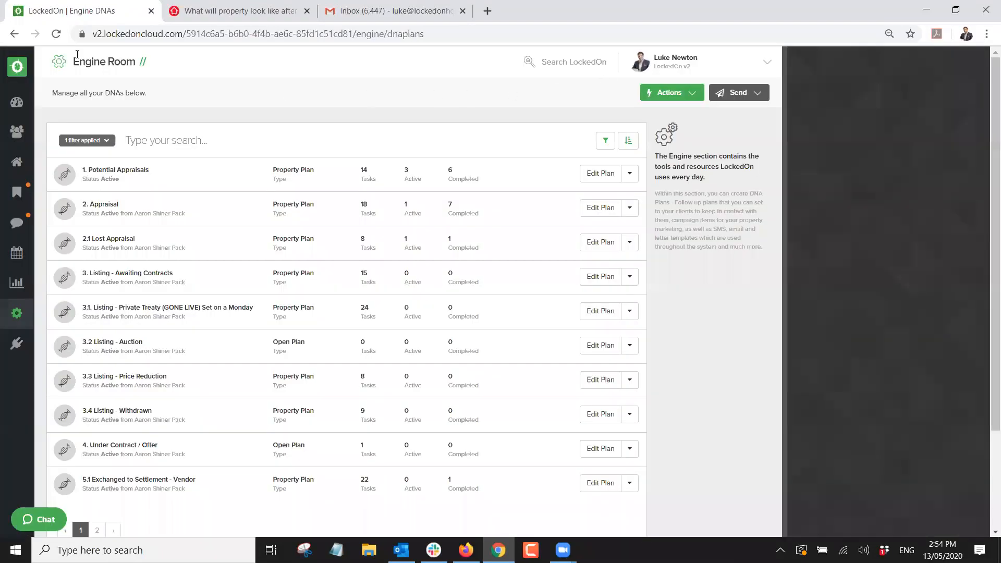
# Return to the property's due tasks, then show the main Tasks list for 13/05/2020.
pyautogui.click(14, 35)
pyautogui.click(14, 35)
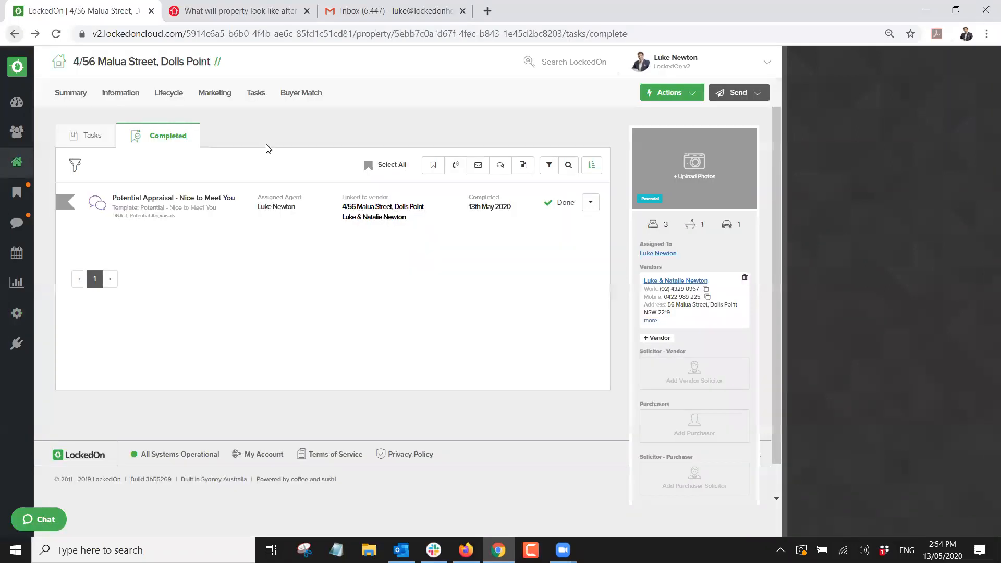
pyautogui.click(84, 138)
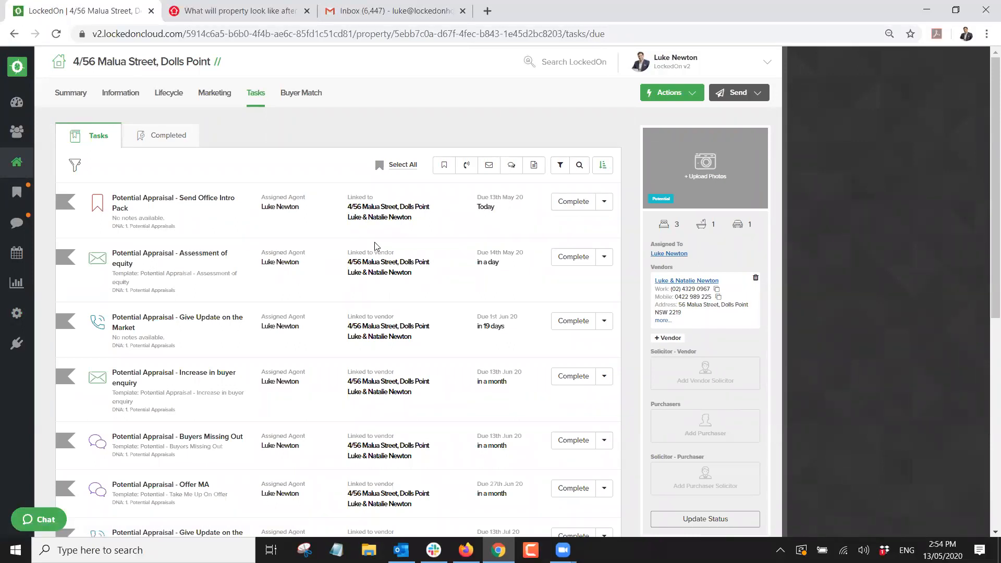
pyautogui.click(21, 194)
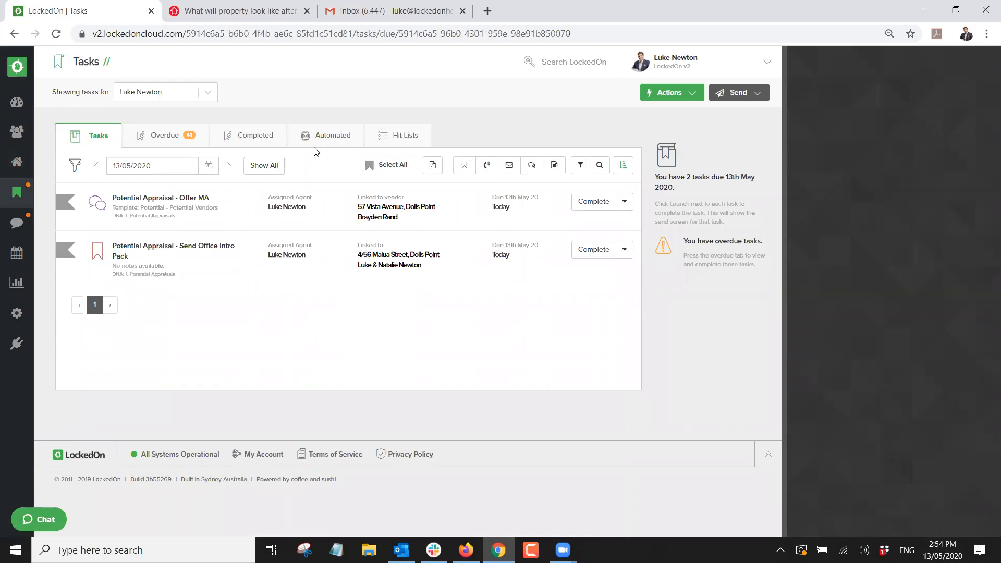
# Move the task list to 14/05/2020 and check its Automated and Overdue tabs.
pyautogui.click(229, 165)
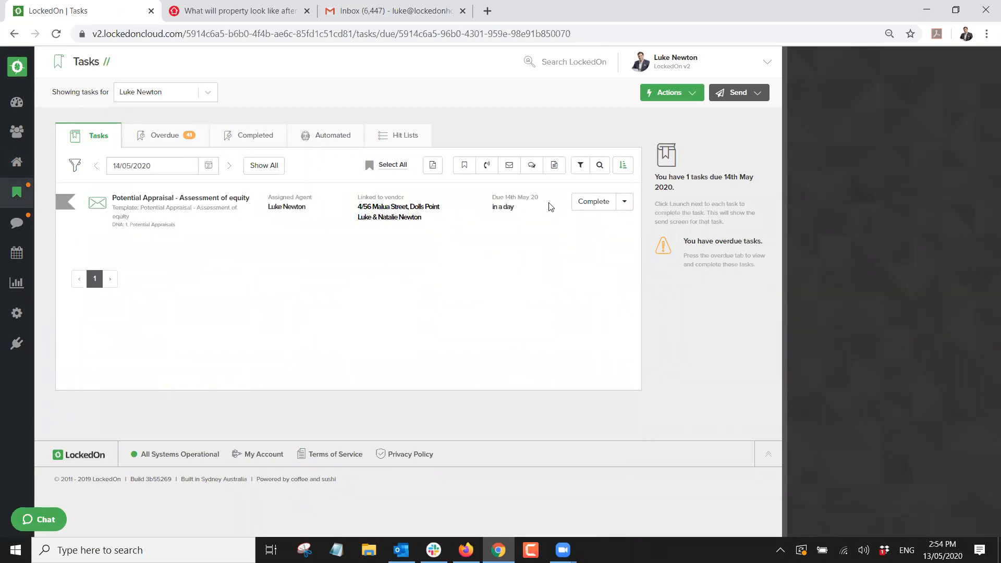
pyautogui.click(327, 136)
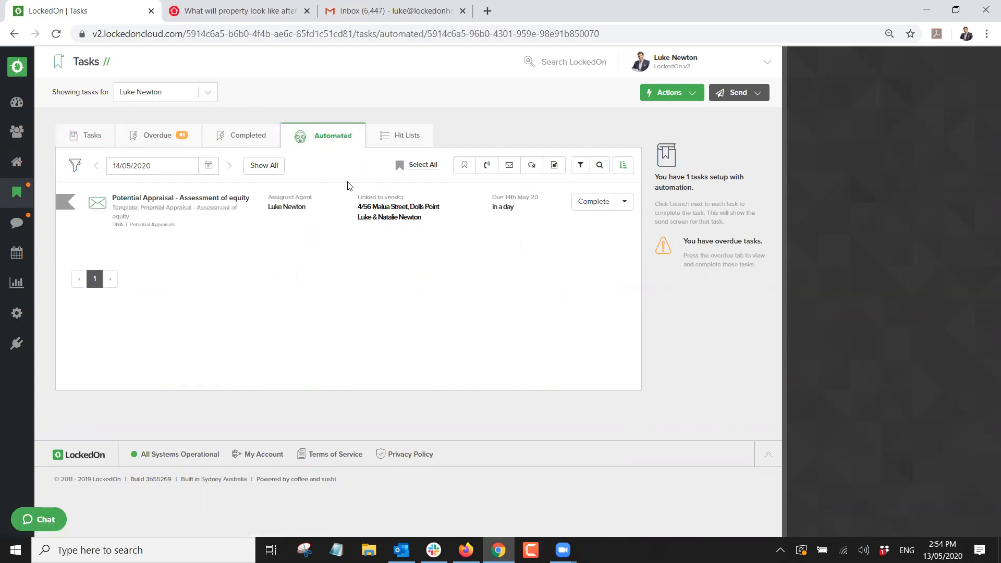
pyautogui.click(162, 136)
pyautogui.click(93, 138)
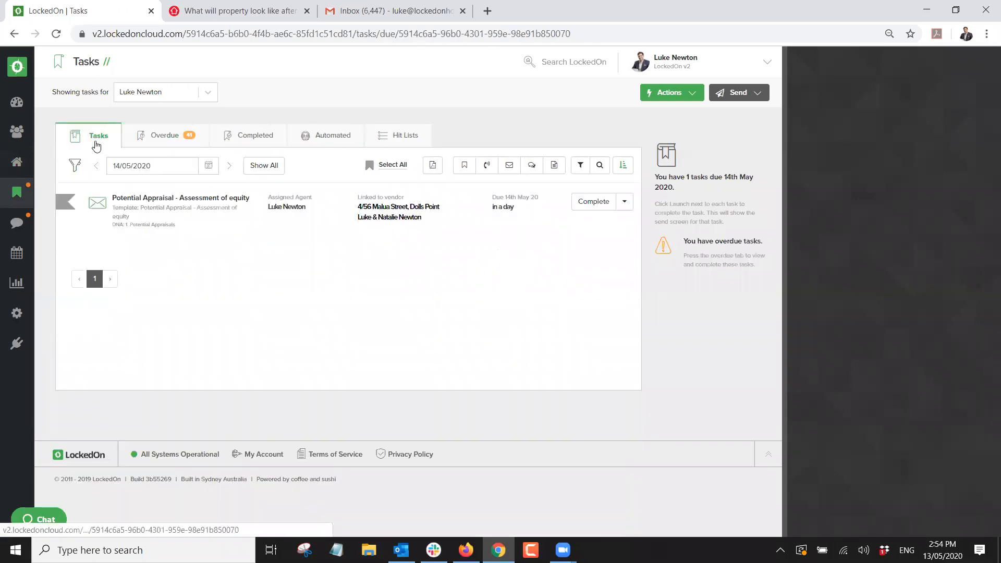
# Preview the Assessment of equity email, then close it without sending.
pyautogui.click(595, 204)
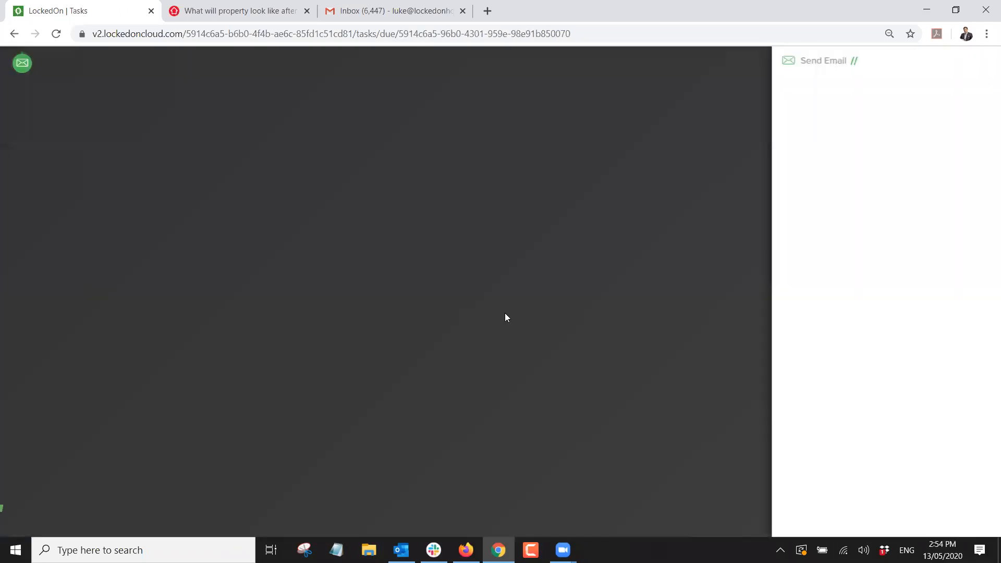
pyautogui.click(937, 227)
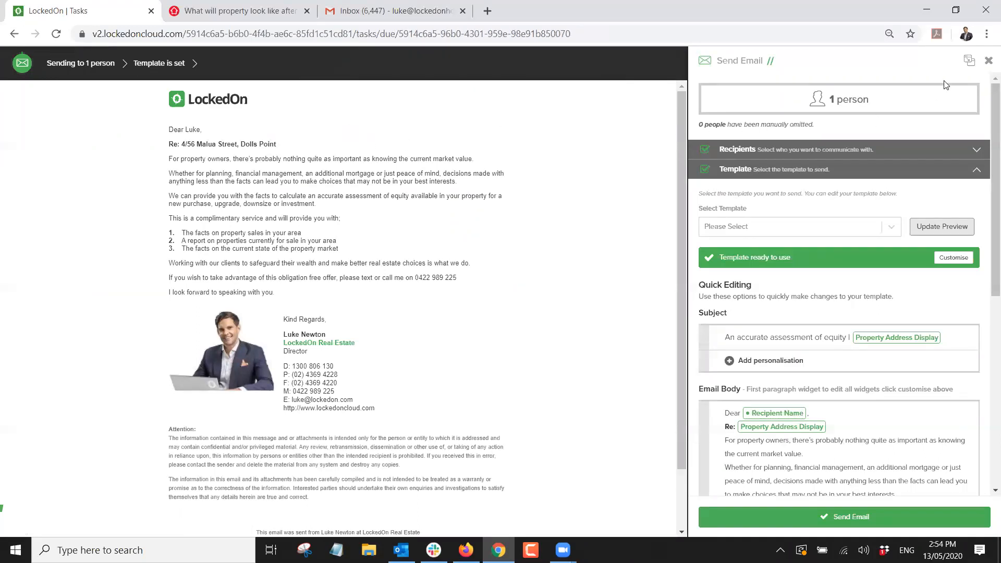
pyautogui.click(989, 61)
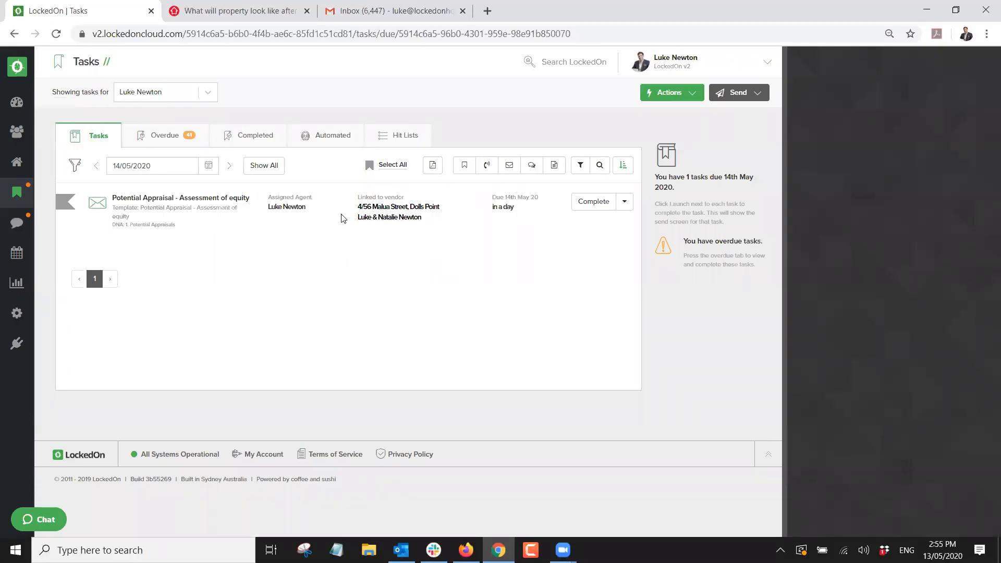
pyautogui.click(373, 207)
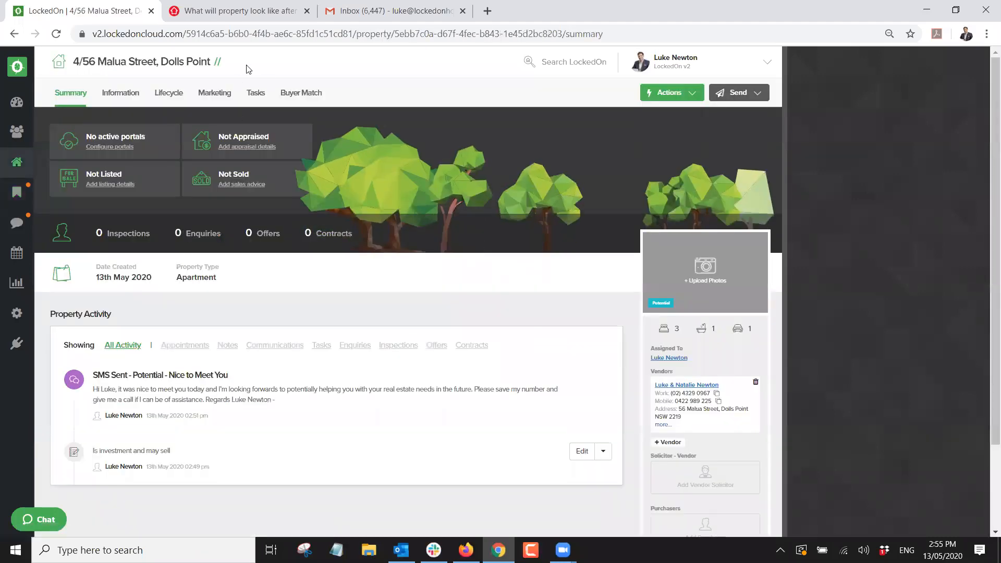
pyautogui.click(256, 94)
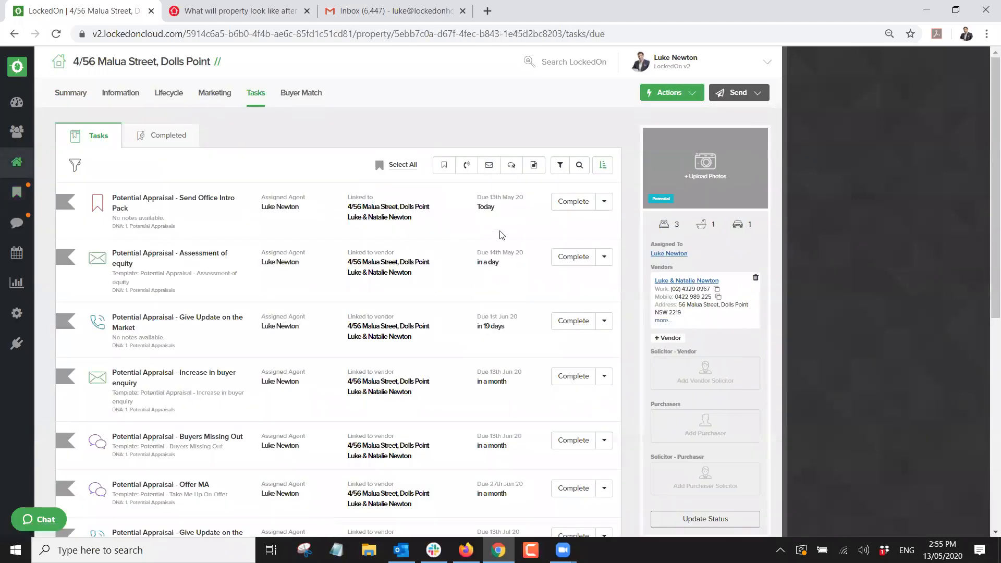
pyautogui.click(575, 201)
pyautogui.click(813, 522)
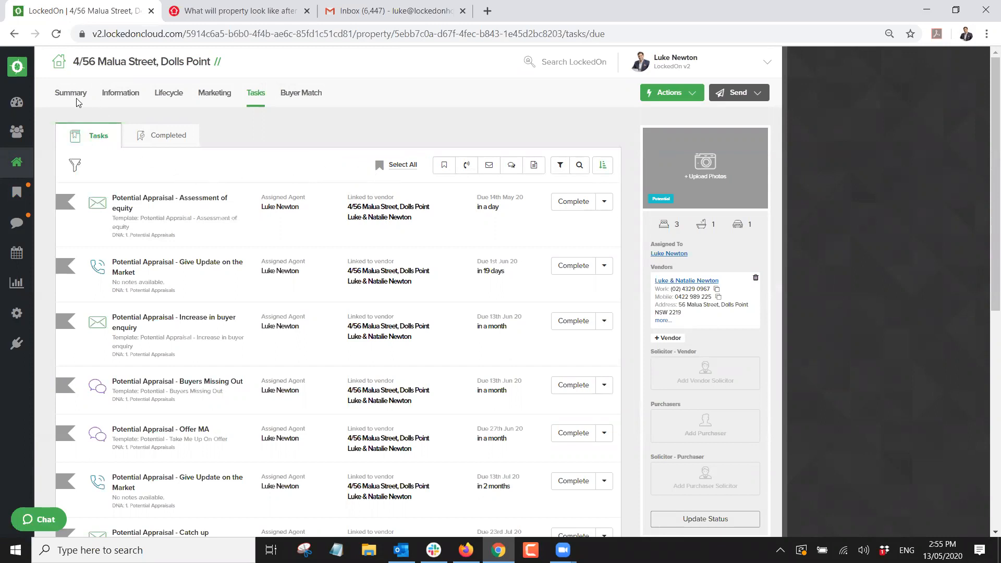
pyautogui.click(20, 164)
pyautogui.click(102, 93)
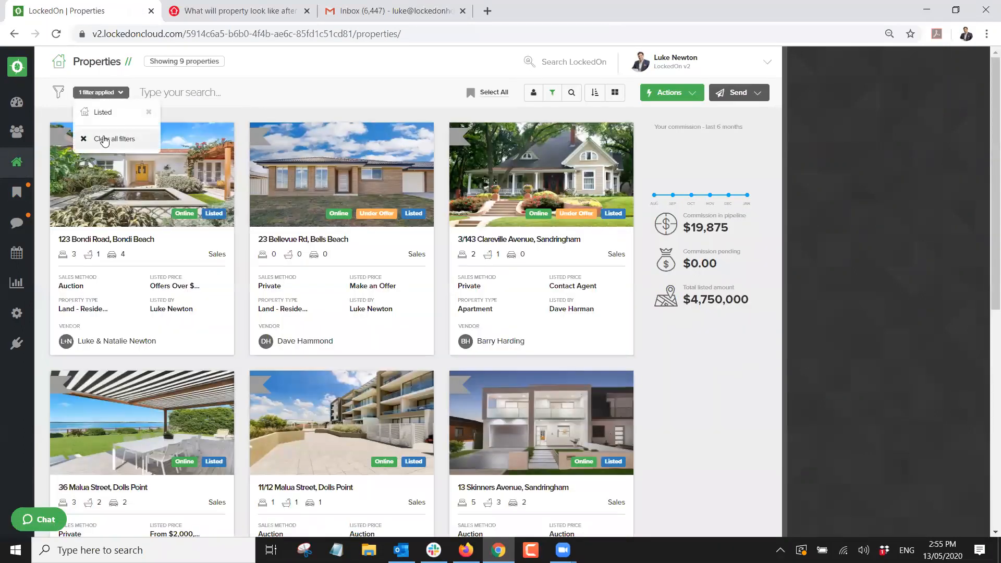
pyautogui.click(104, 140)
pyautogui.click(103, 91)
pyautogui.write('4/56')
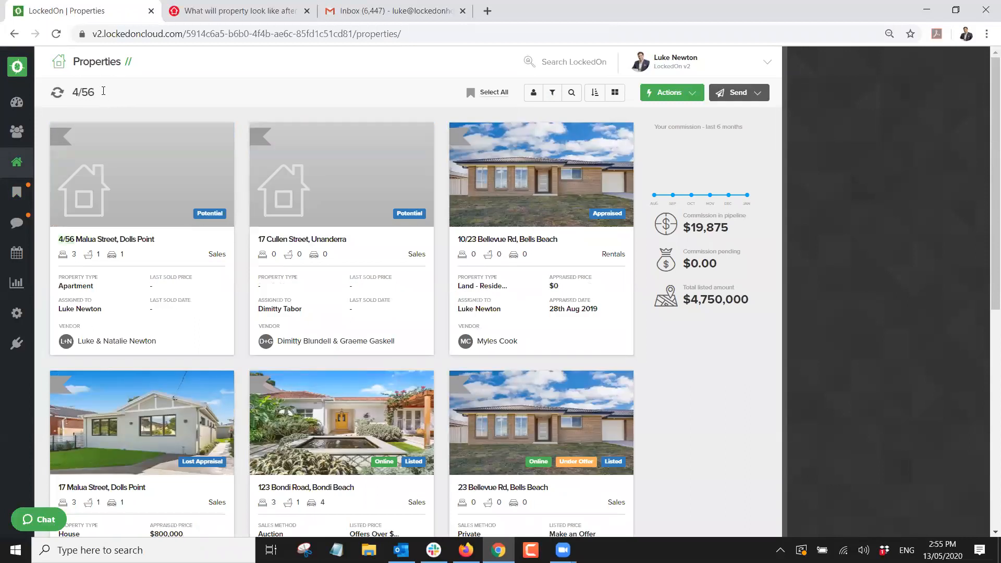
pyautogui.click(115, 200)
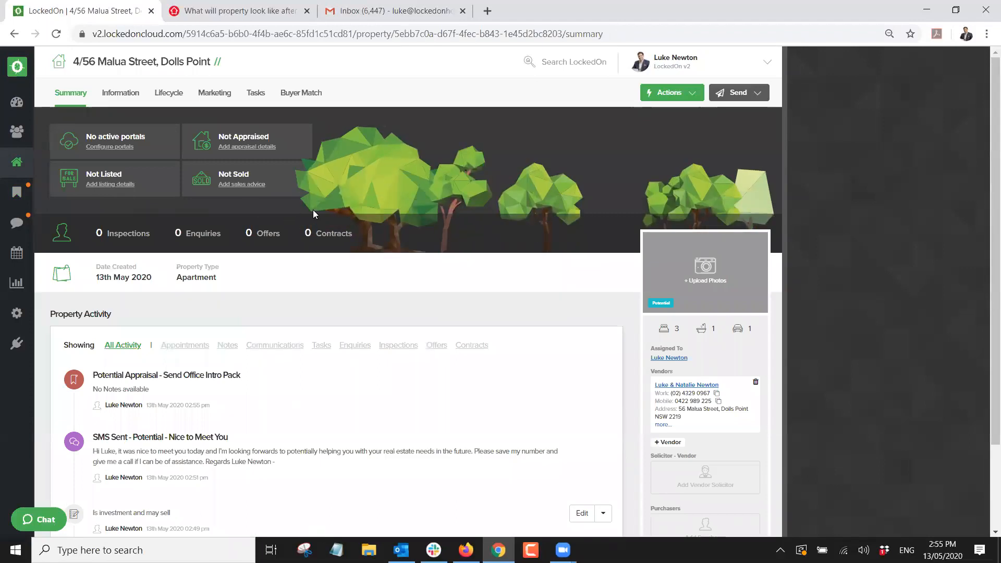
pyautogui.scroll(-2, 438, 220)
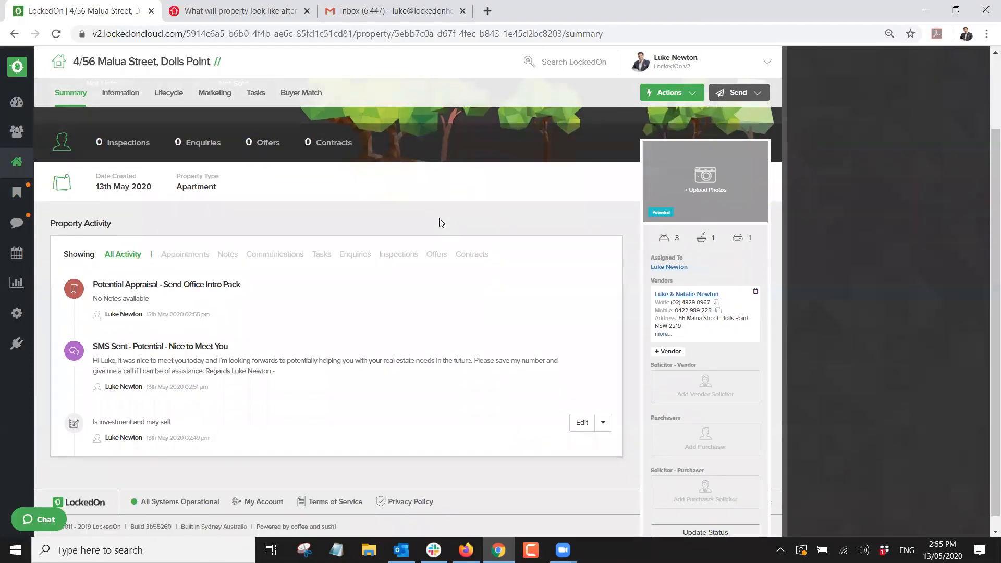
# Change the property status from Potential to Appraised and view its Lifecycle details.
pyautogui.click(694, 517)
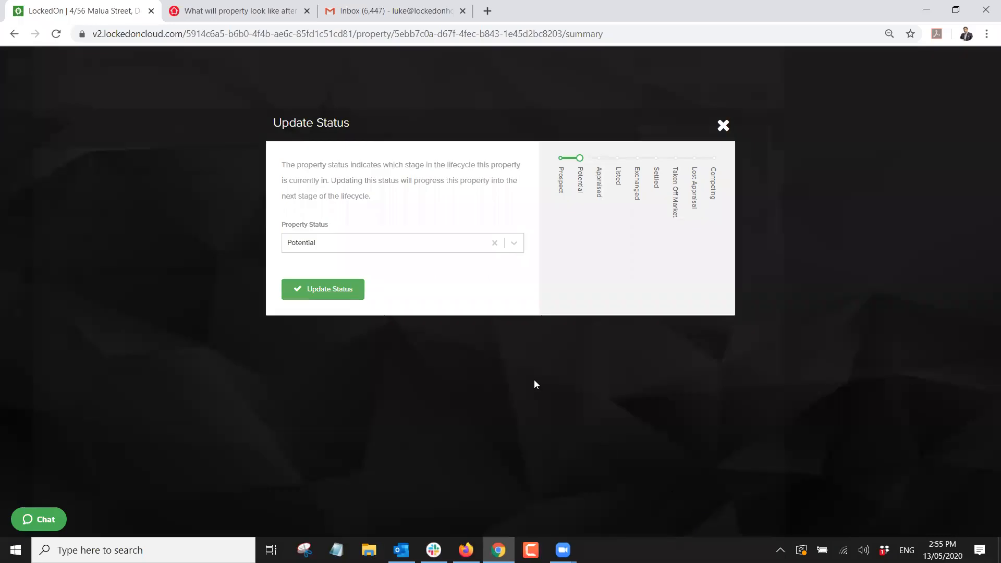
pyautogui.click(364, 245)
pyautogui.click(318, 287)
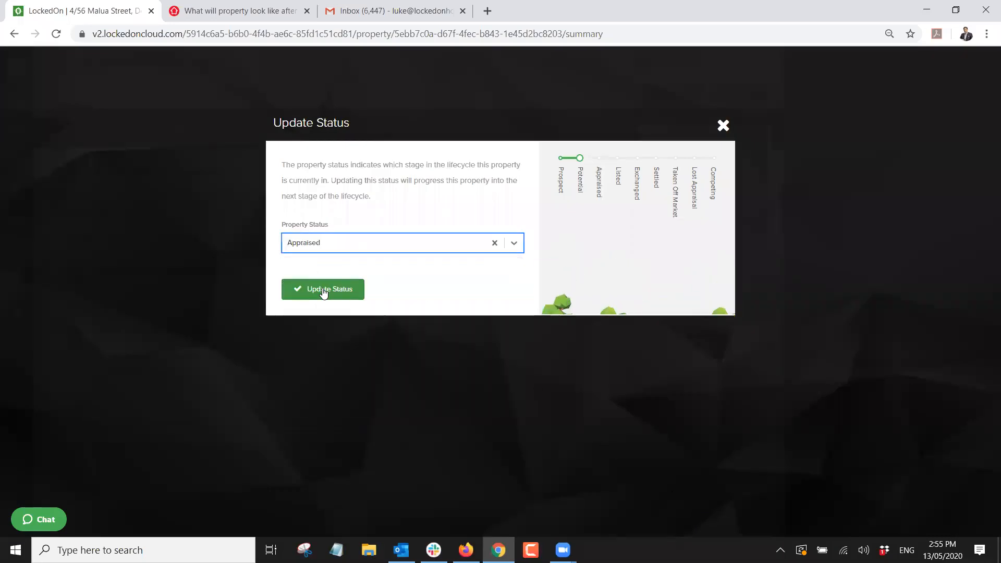
pyautogui.click(322, 290)
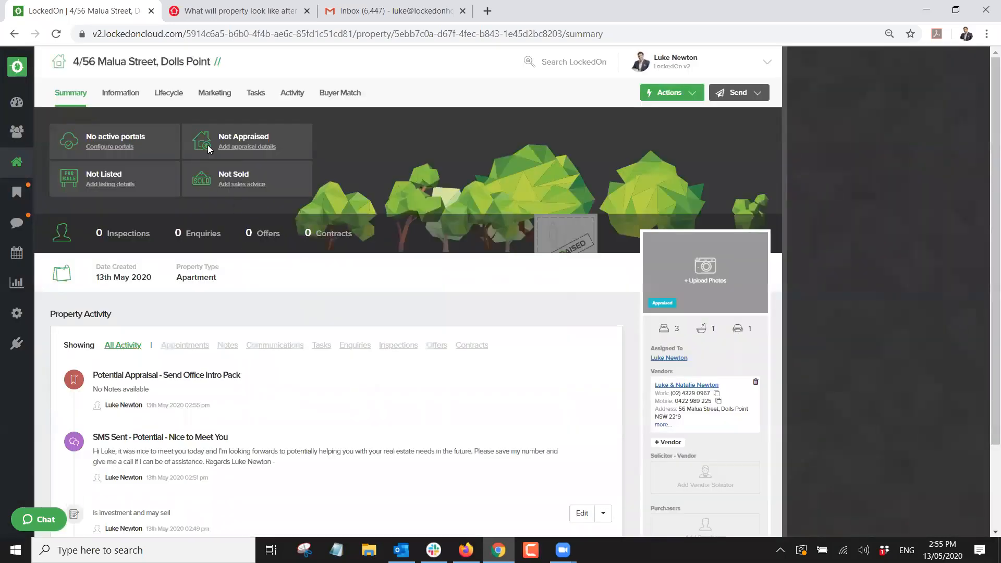
pyautogui.click(173, 95)
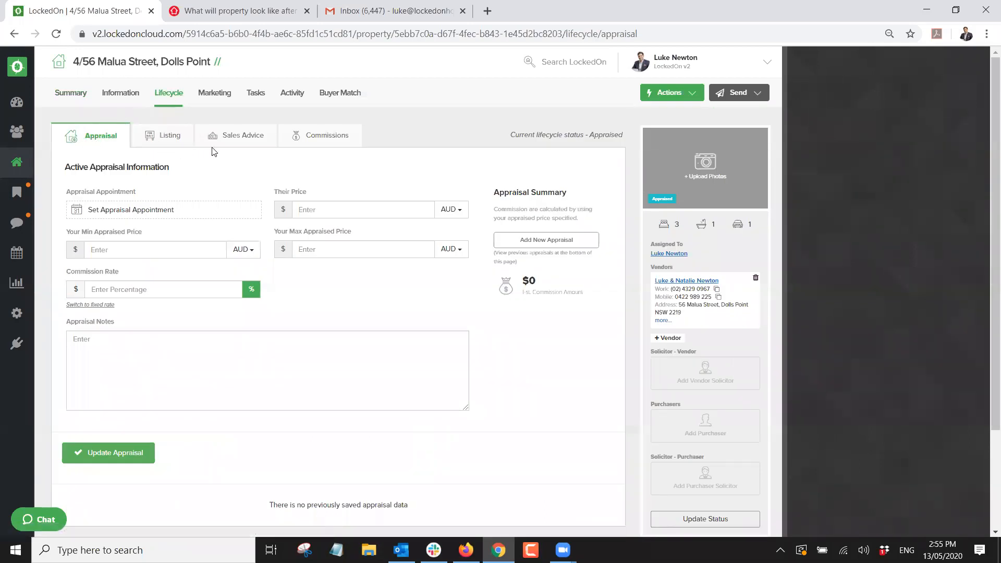
# Set a 1-hour appraisal appointment on 13/05/2020.
pyautogui.click(147, 211)
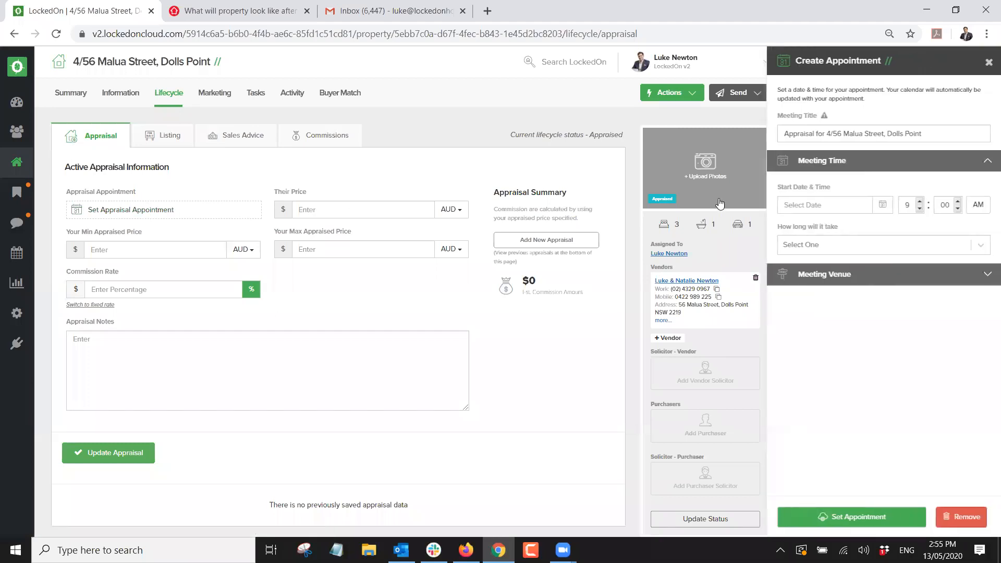
pyautogui.click(882, 205)
pyautogui.click(846, 284)
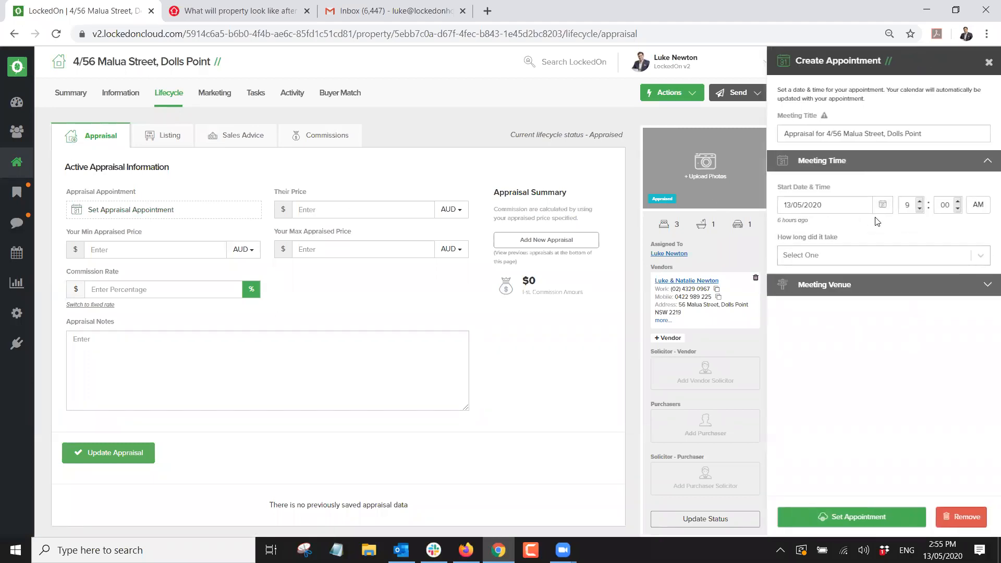
pyautogui.click(833, 257)
pyautogui.click(804, 318)
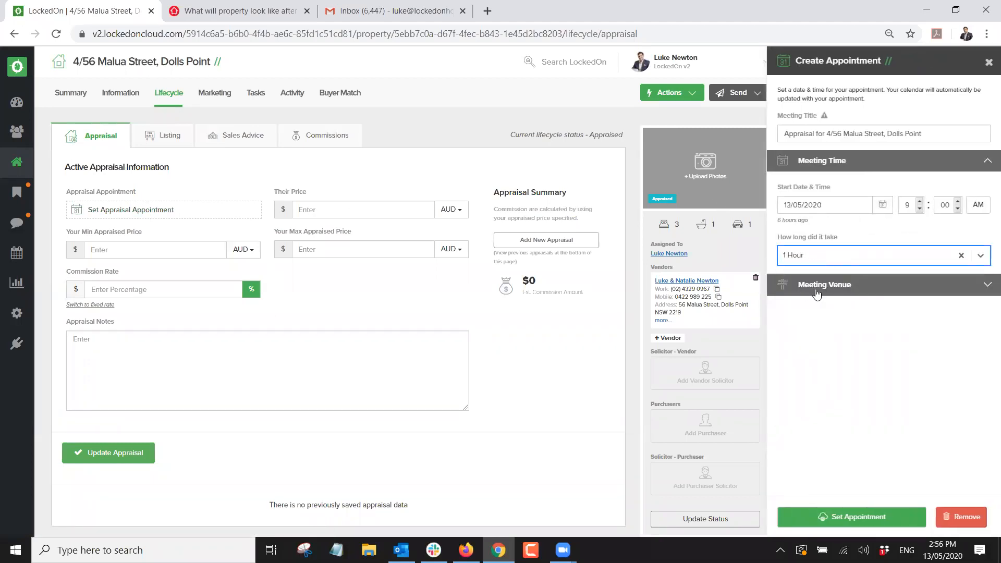
pyautogui.click(835, 516)
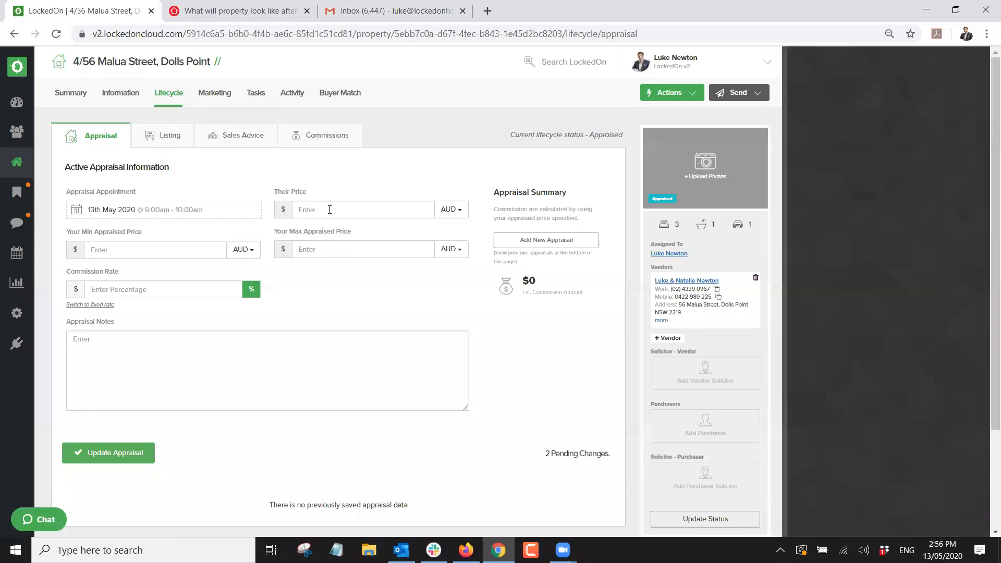
# Save the appraisal with price $550,000, range $500,000–$520,000 and 3% commission.
pyautogui.click(328, 211)
pyautogui.write('55000')
pyautogui.write('500000')
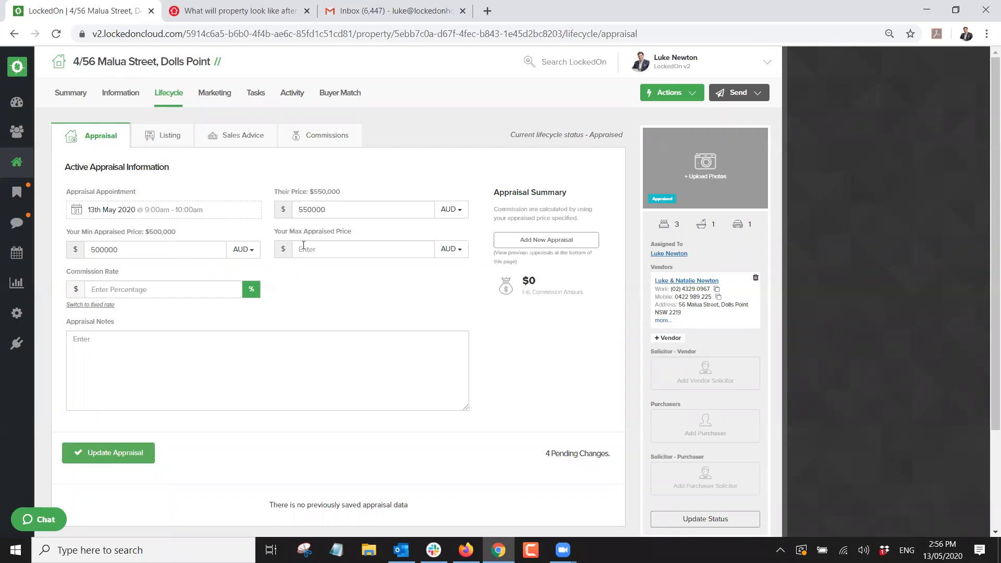
pyautogui.write('520000')
pyautogui.write('3')
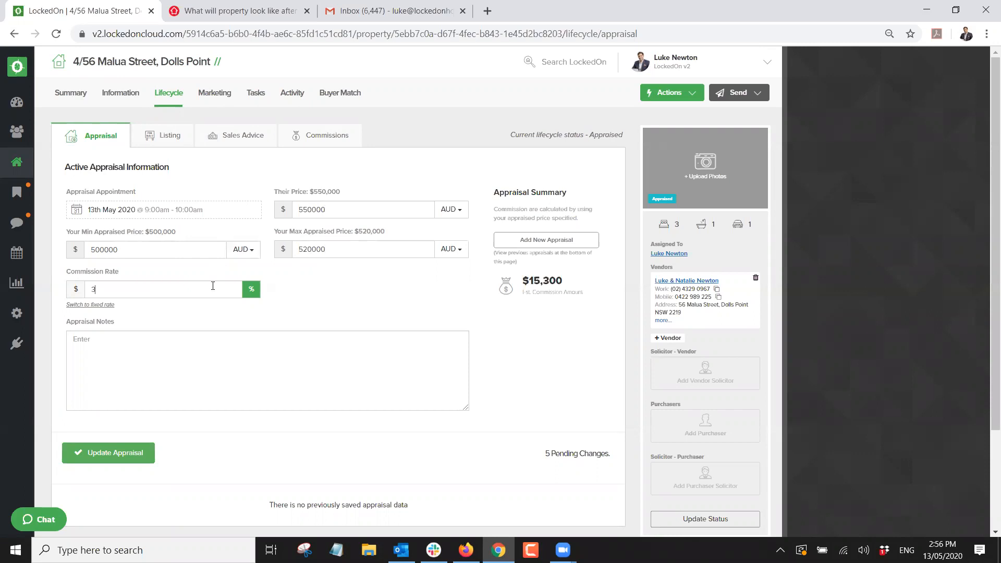
pyautogui.moveTo(571, 280); pyautogui.dragTo(511, 282)
pyautogui.click(153, 357)
pyautogui.click(134, 453)
pyautogui.click(667, 93)
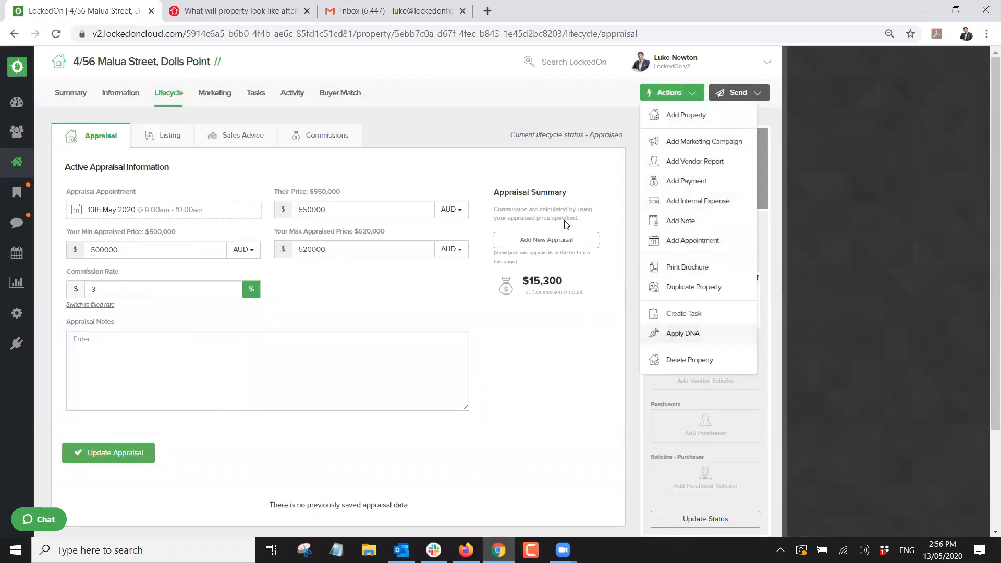
pyautogui.click(516, 159)
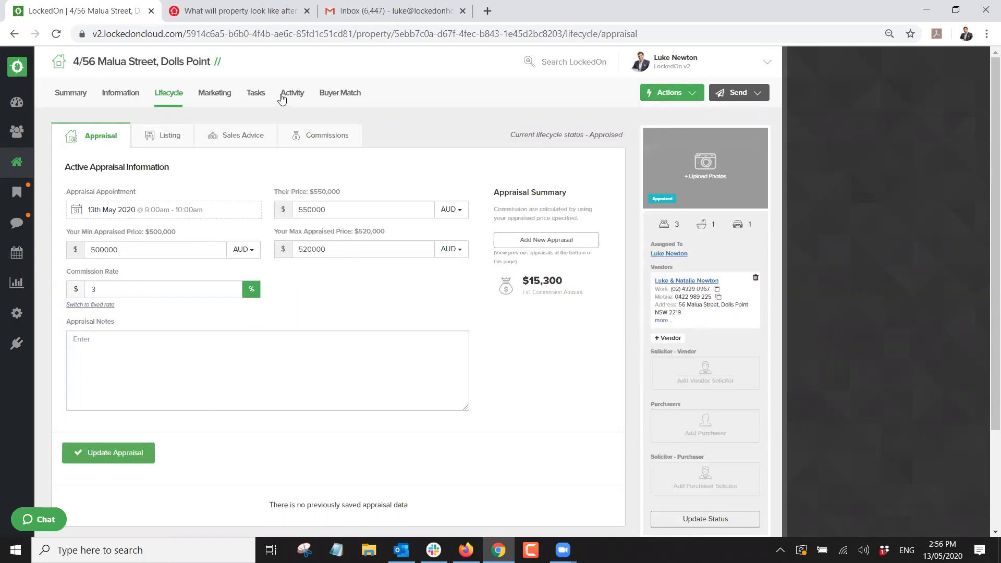
pyautogui.click(256, 94)
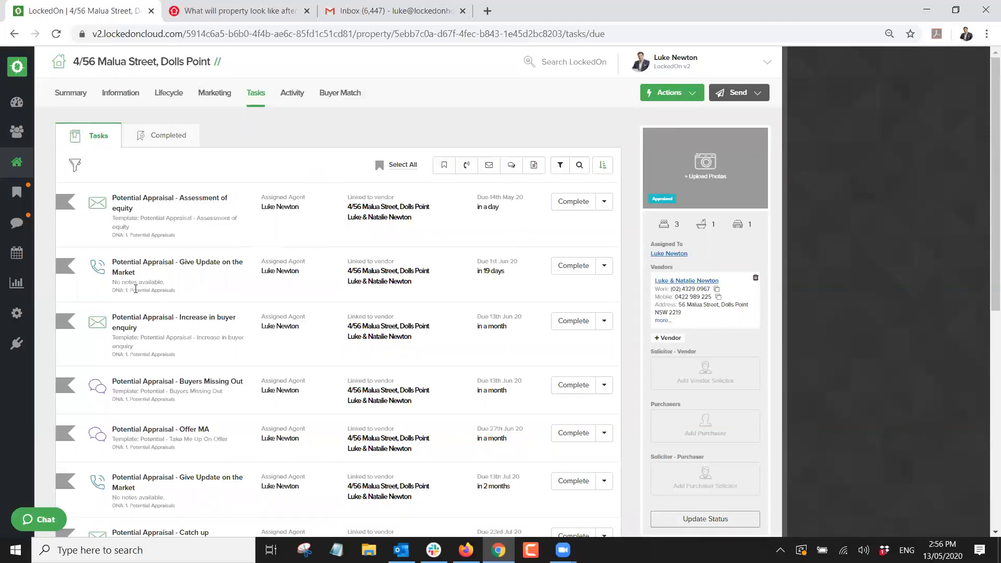
# Filter the property's tasks to 1. Potential Appraisals and delete all 12.
pyautogui.scroll(-2, 198, 217)
pyautogui.scroll(2, 126, 323)
pyautogui.scroll(-2, 133, 329)
pyautogui.scroll(2, 134, 315)
pyautogui.click(560, 165)
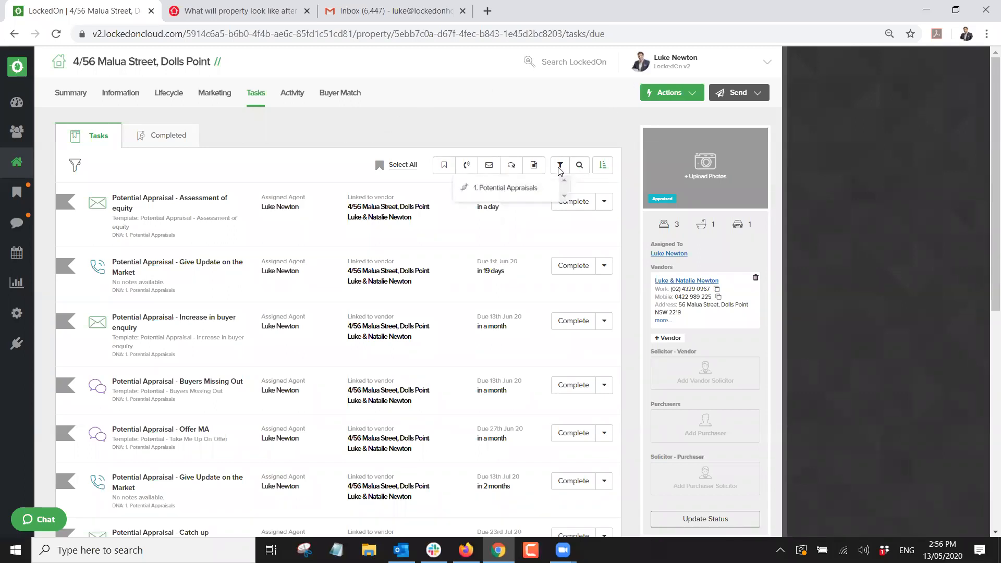
pyautogui.click(506, 189)
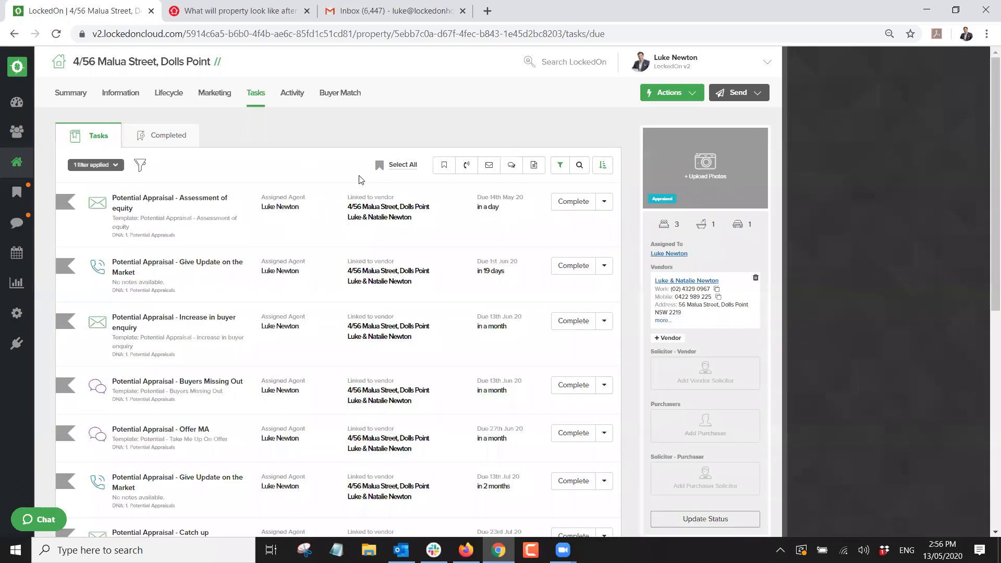
pyautogui.click(401, 166)
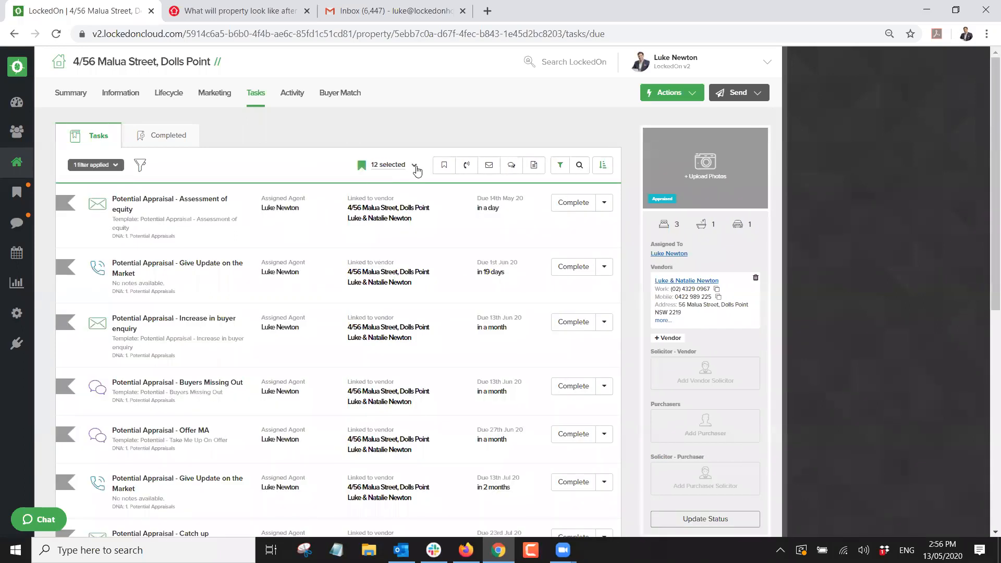
pyautogui.click(416, 166)
pyautogui.click(360, 271)
pyautogui.click(399, 221)
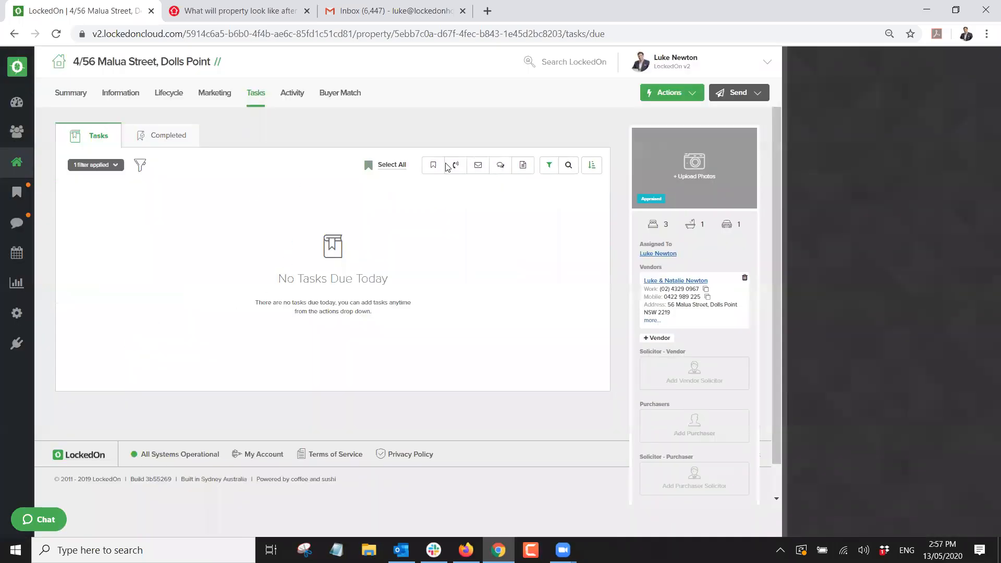
pyautogui.click(685, 96)
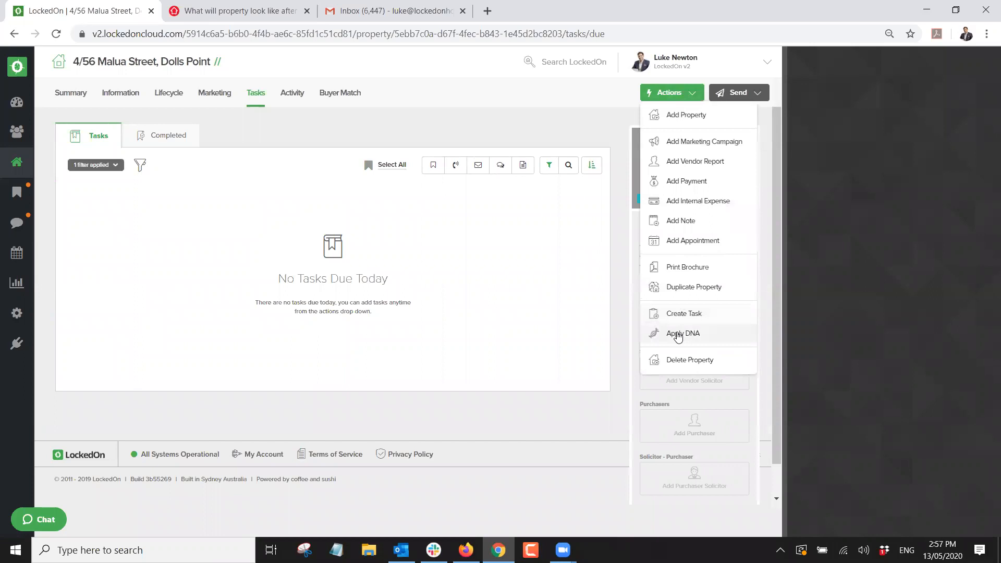
pyautogui.click(677, 330)
pyautogui.click(386, 213)
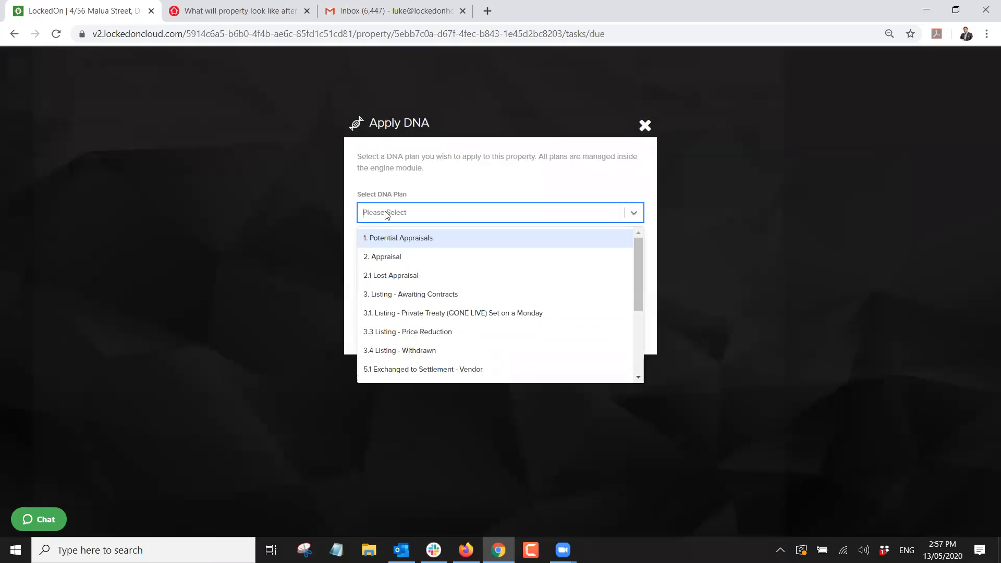
pyautogui.click(386, 258)
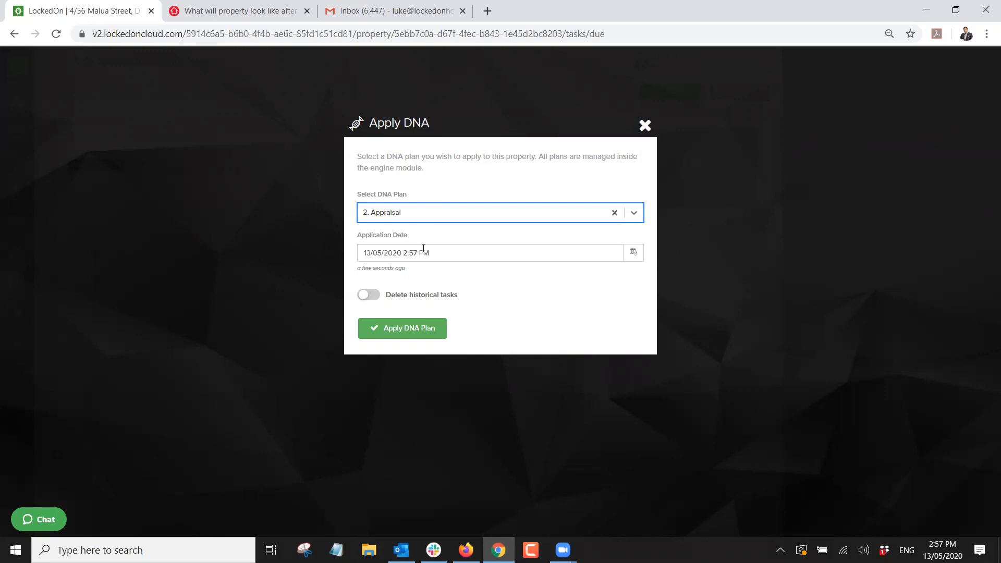
pyautogui.click(407, 325)
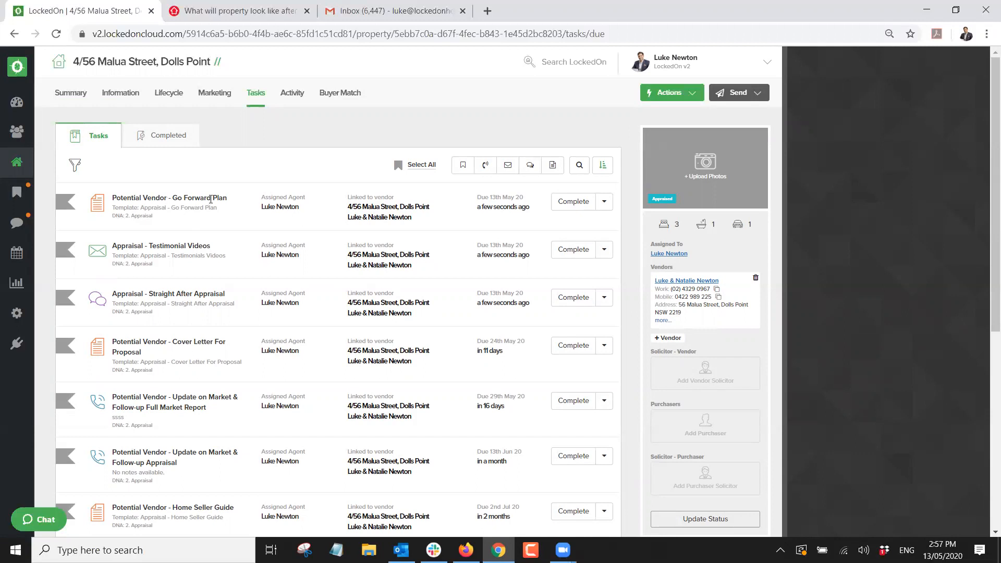
# Complete the Go Forward Plan task and open its downloaded .docx in Word.
pyautogui.scroll(-2, 183, 284)
pyautogui.scroll(2, 187, 276)
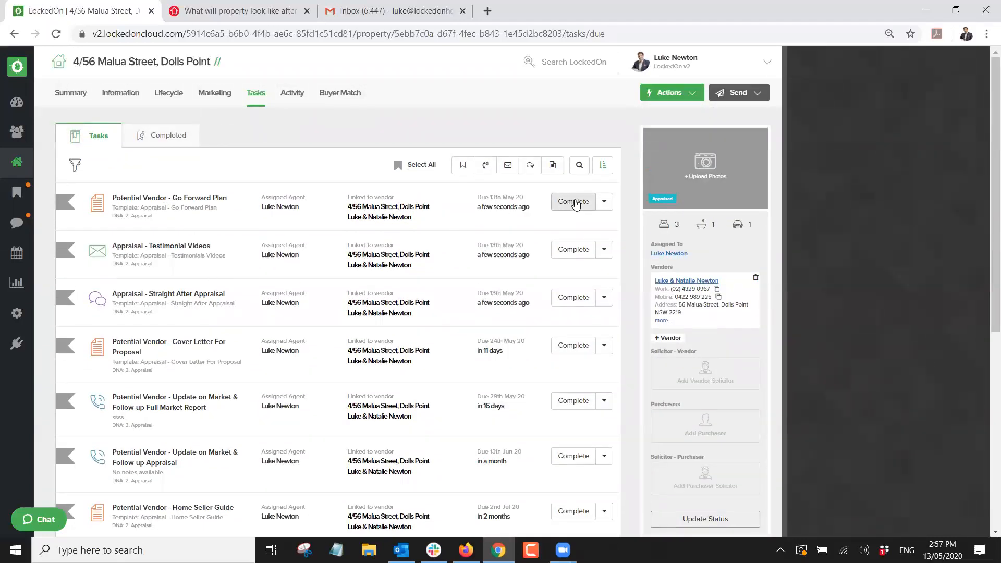
pyautogui.click(574, 203)
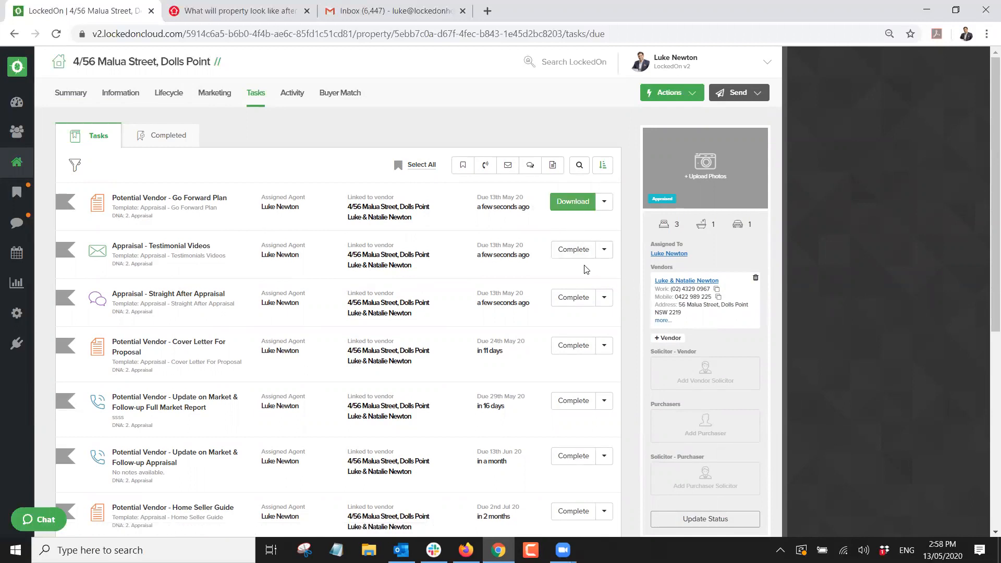
pyautogui.click(573, 201)
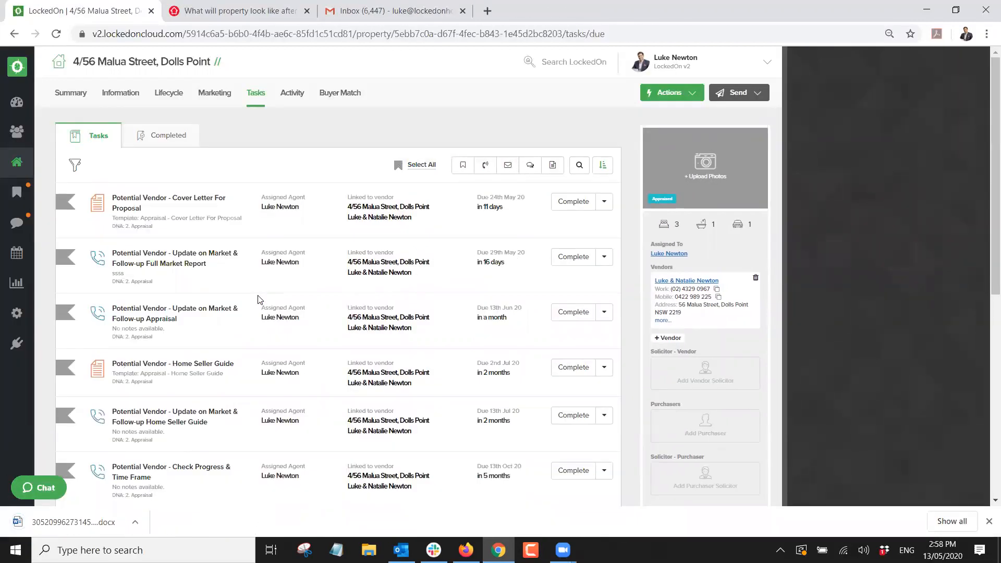
pyautogui.click(76, 529)
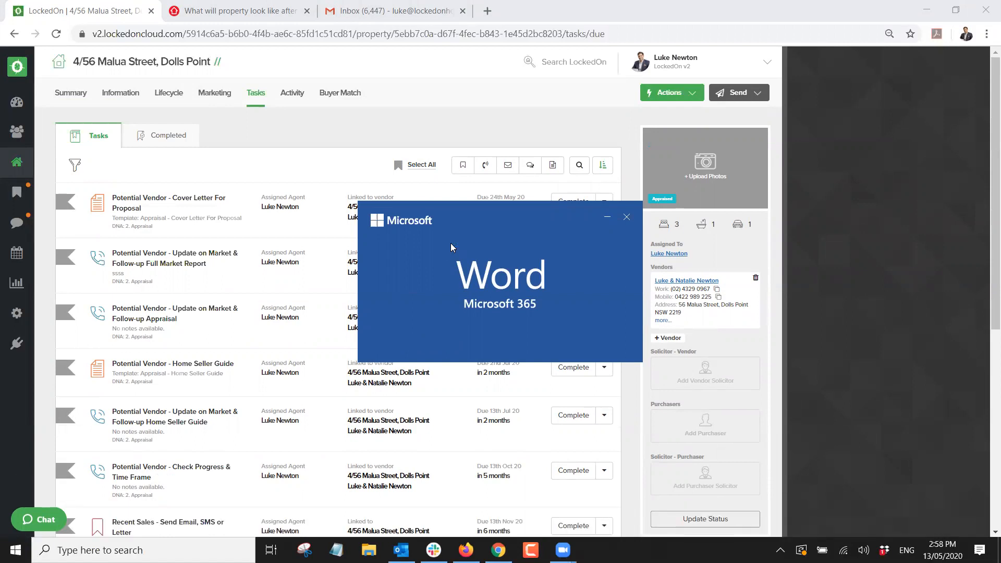
# Review the merged two-page Go Forward Plan letter in Word, then close it.
pyautogui.scroll(-3, 419, 214)
pyautogui.scroll(3, 419, 219)
pyautogui.scroll(-8, 419, 224)
pyautogui.scroll(3, 419, 229)
pyautogui.scroll(4, 419, 228)
pyautogui.scroll(-18, 419, 229)
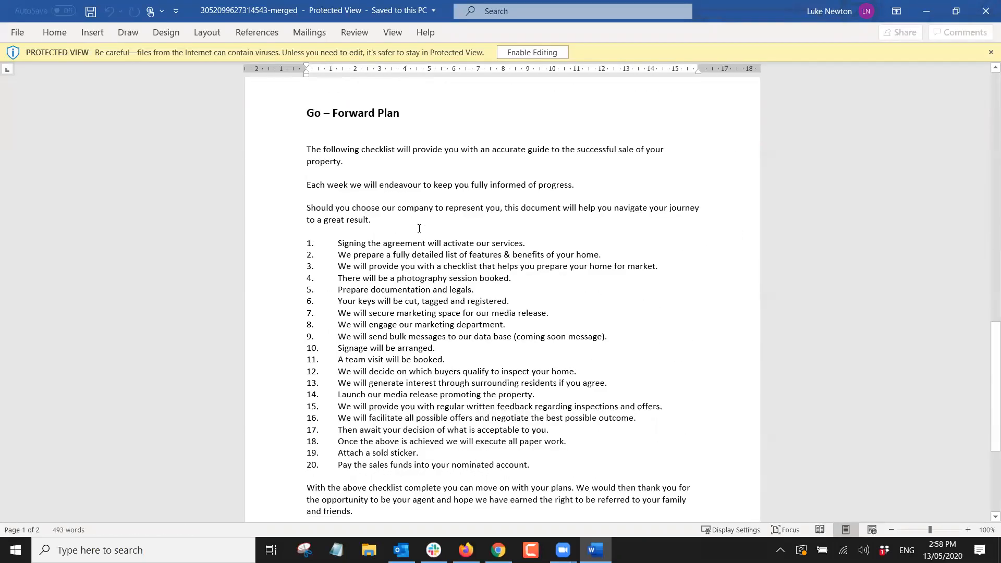
pyautogui.scroll(-3, 419, 228)
pyautogui.scroll(5, 420, 229)
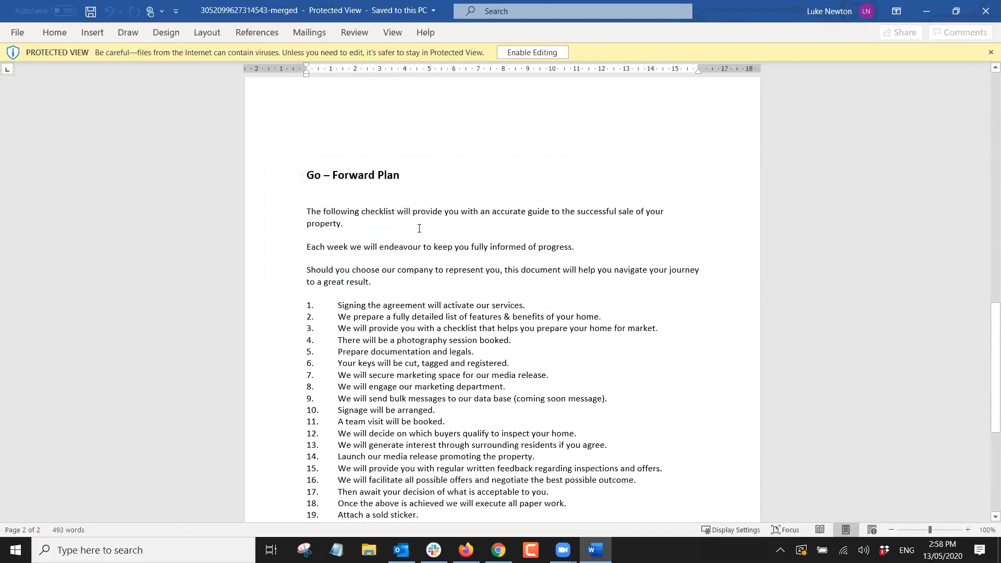
pyautogui.scroll(15, 419, 228)
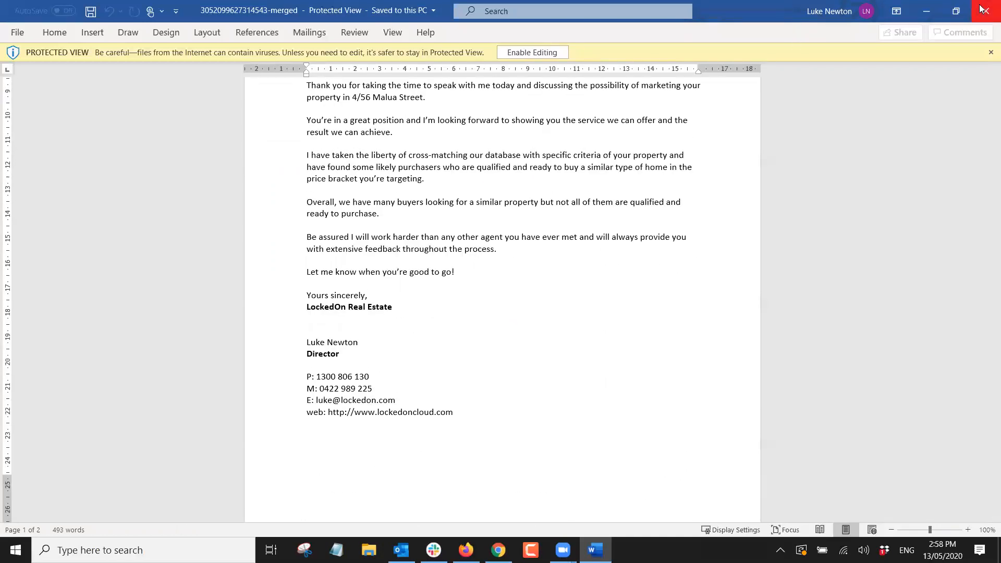
pyautogui.click(984, 9)
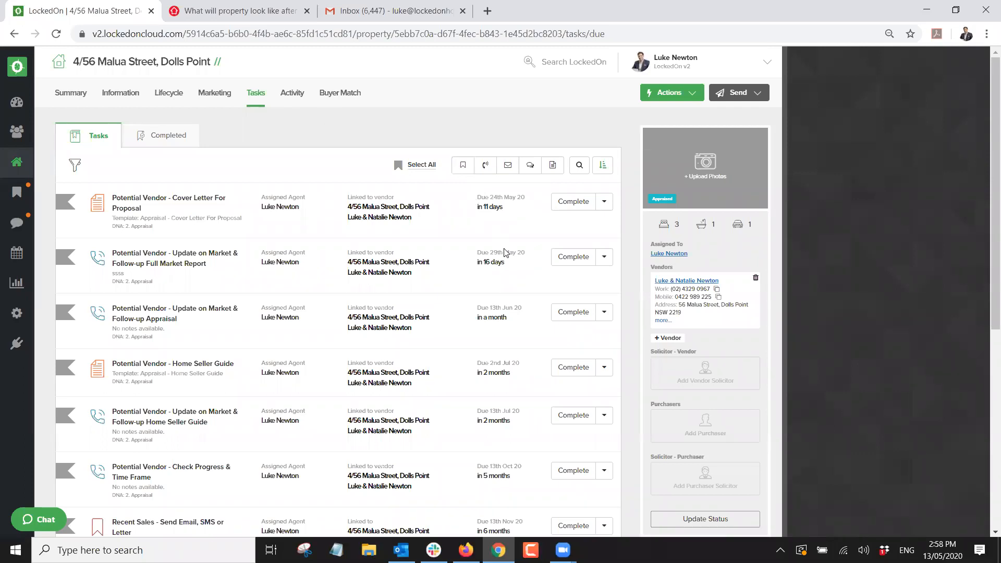
pyautogui.scroll(-3, 348, 262)
pyautogui.scroll(-5, 348, 262)
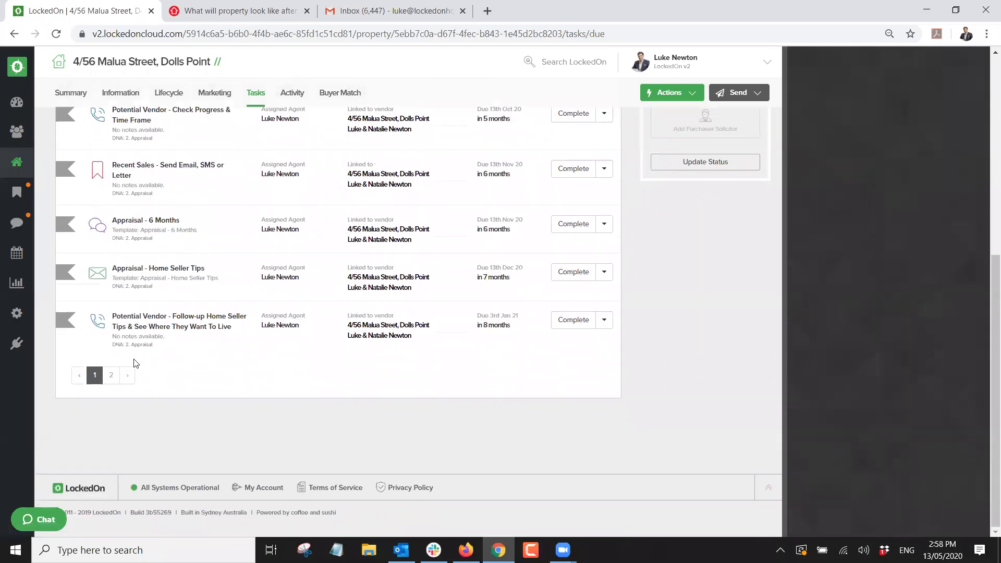
pyautogui.click(108, 377)
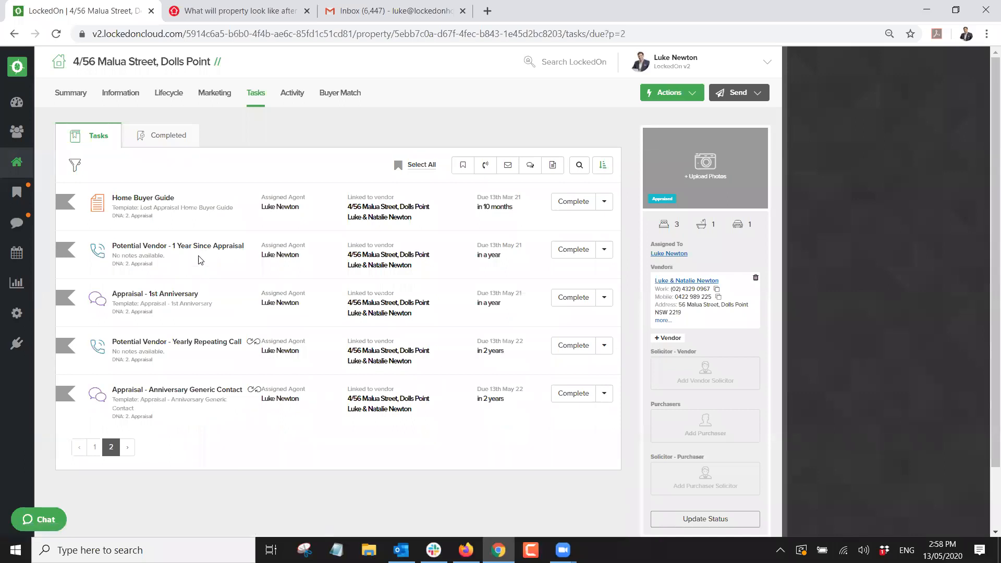
pyautogui.tripleClick(183, 394)
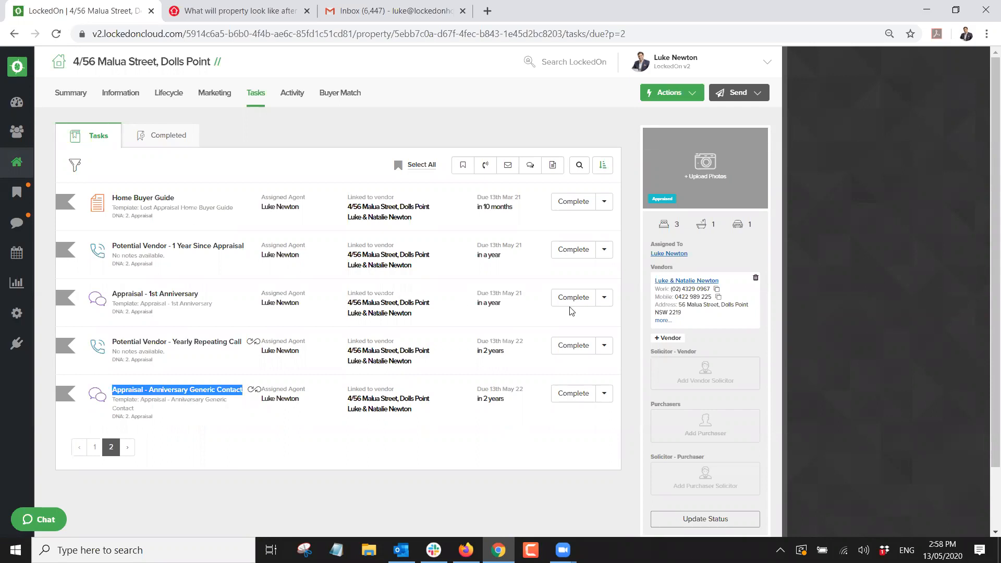
# Preview the 1st Anniversary and Anniversary Generic Contact SMS messages without sending either.
pyautogui.click(558, 299)
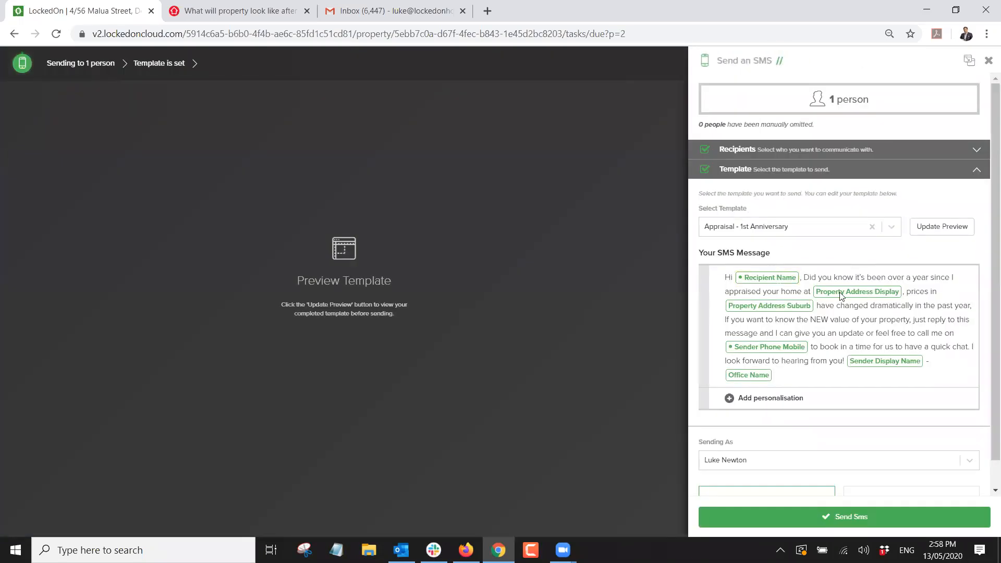
pyautogui.click(946, 226)
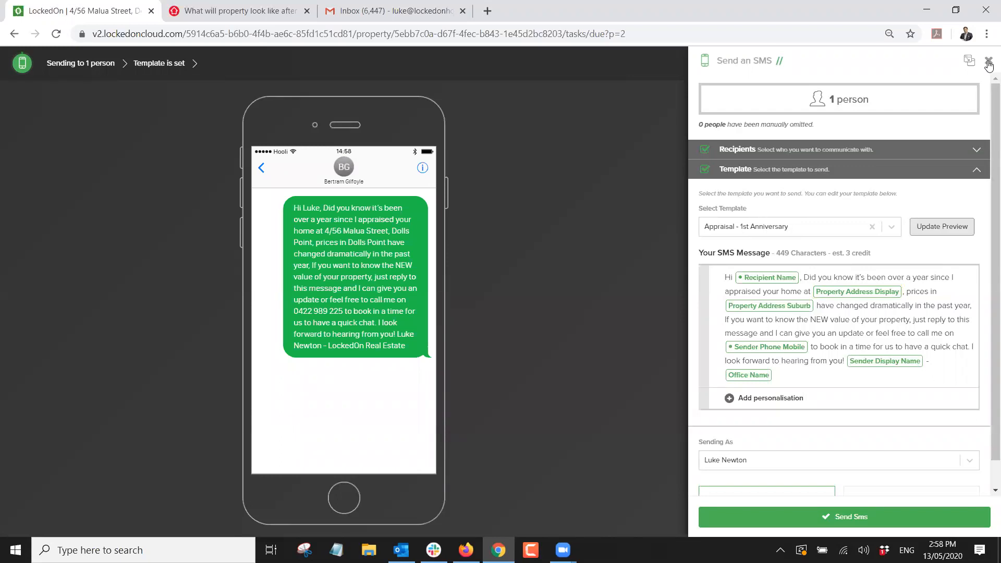
pyautogui.click(989, 62)
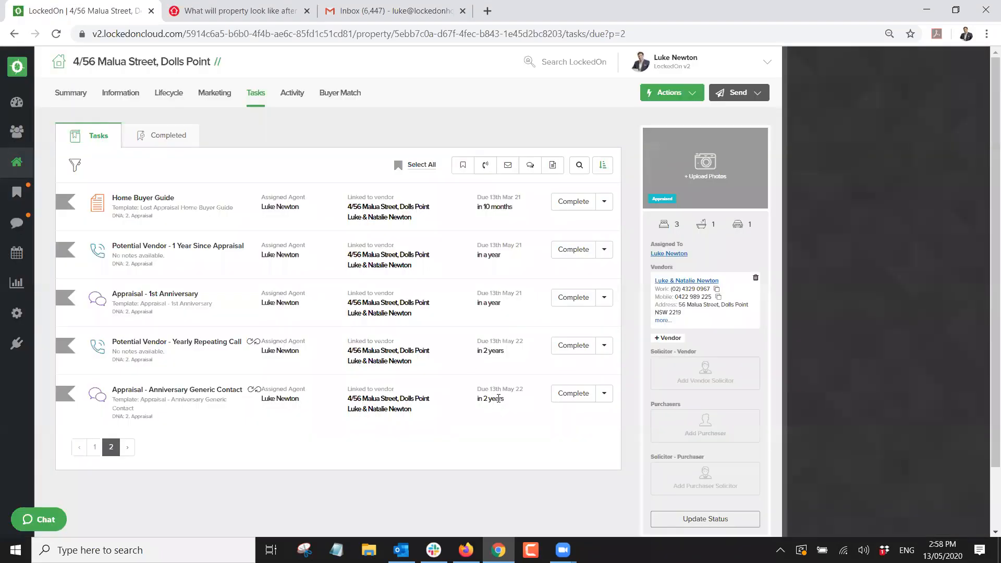
pyautogui.click(578, 392)
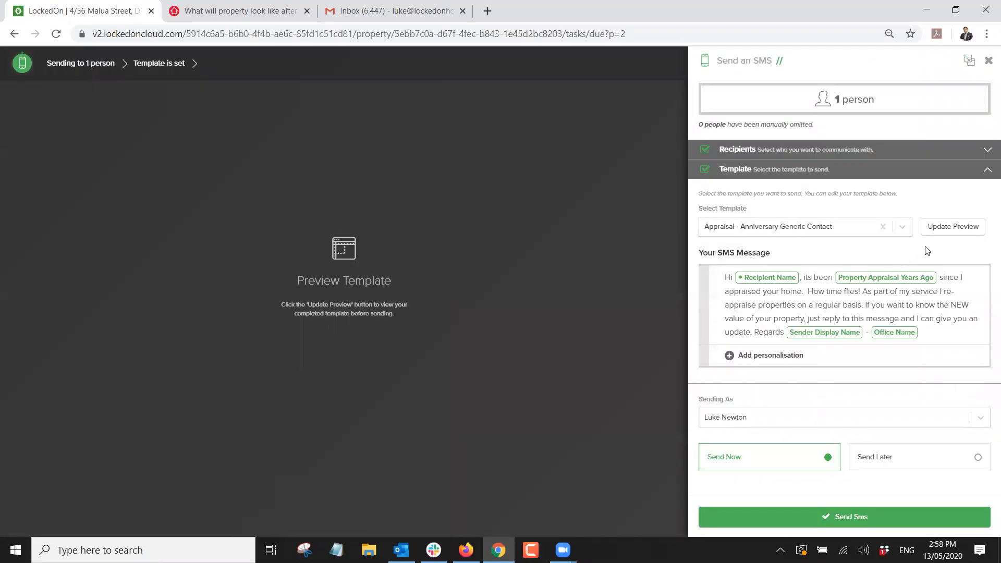
pyautogui.click(943, 226)
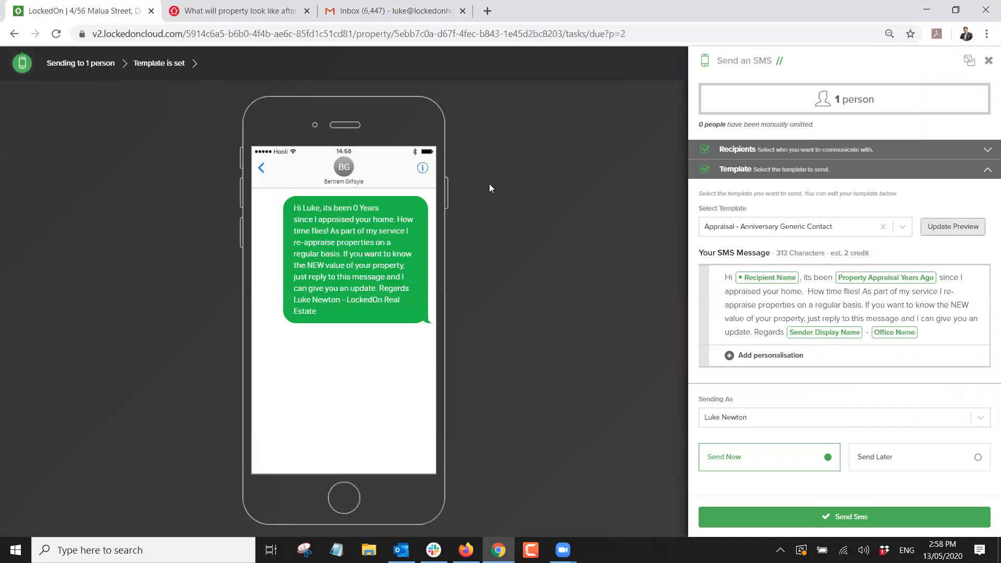
pyautogui.moveTo(369, 206); pyautogui.dragTo(354, 205)
pyautogui.click(468, 240)
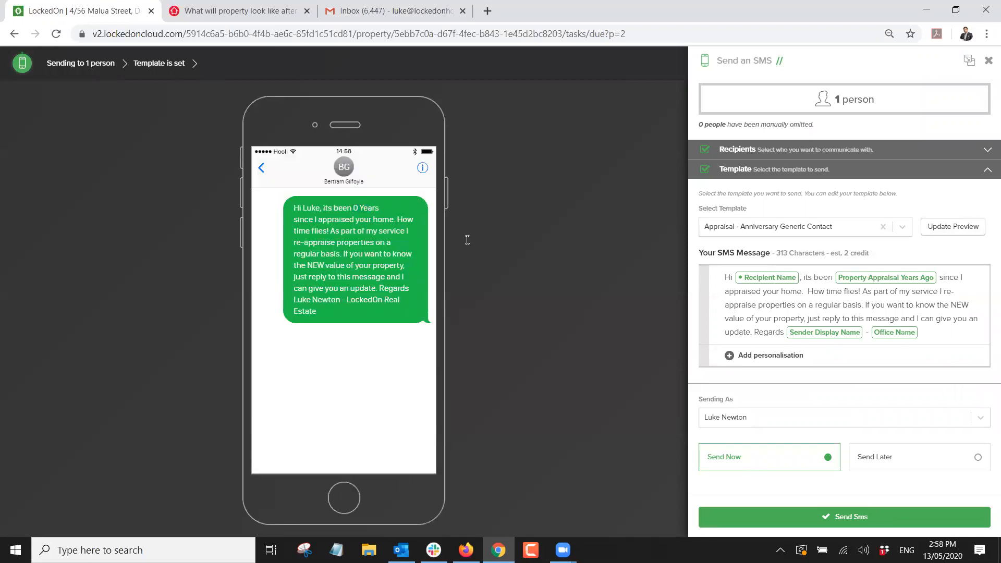
pyautogui.click(989, 65)
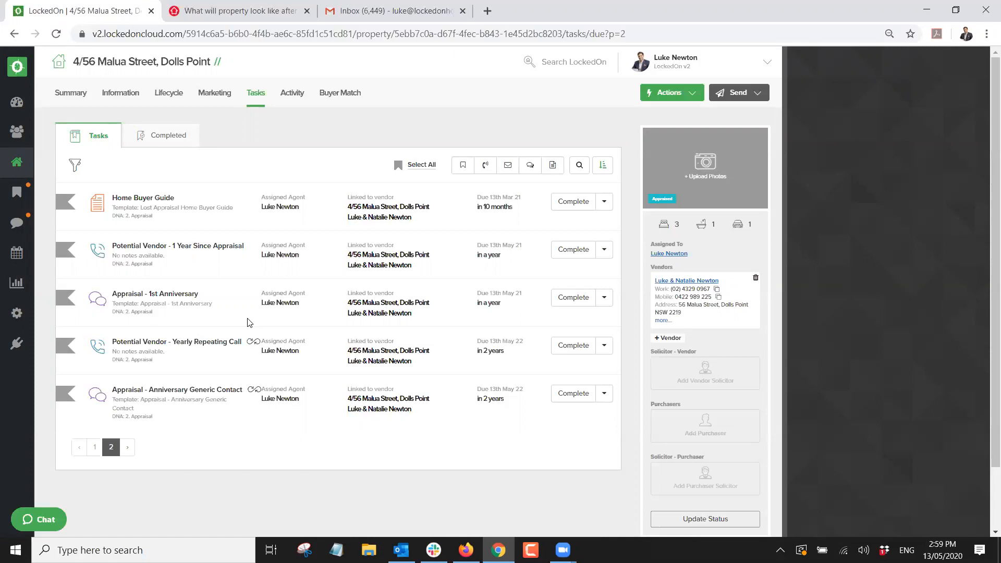
pyautogui.click(17, 108)
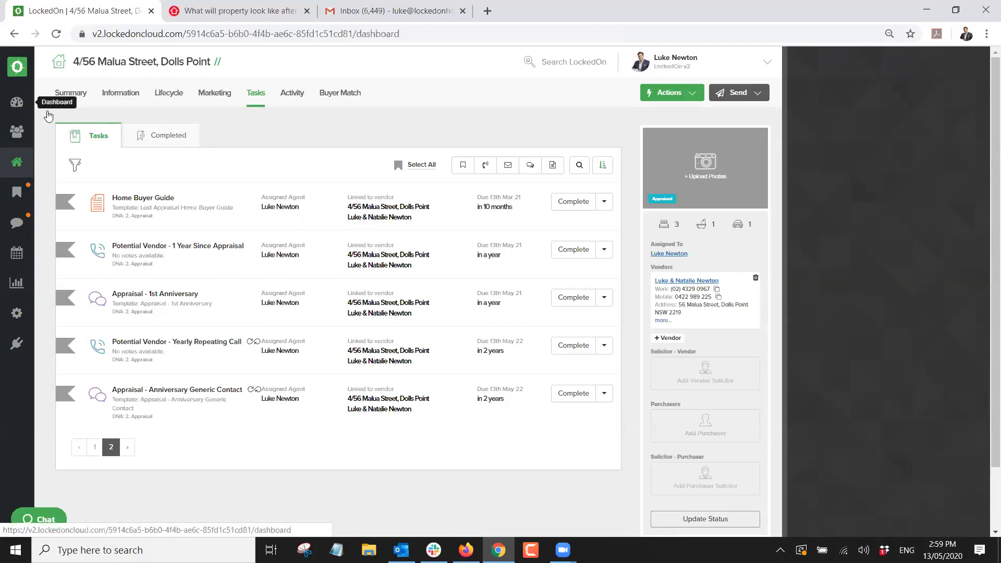
pyautogui.click(287, 98)
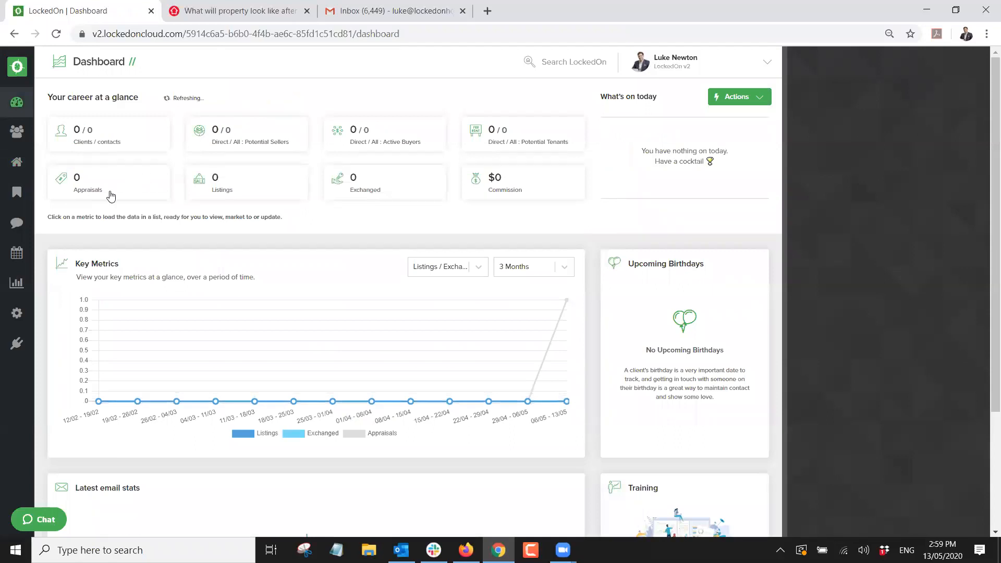
pyautogui.click(75, 182)
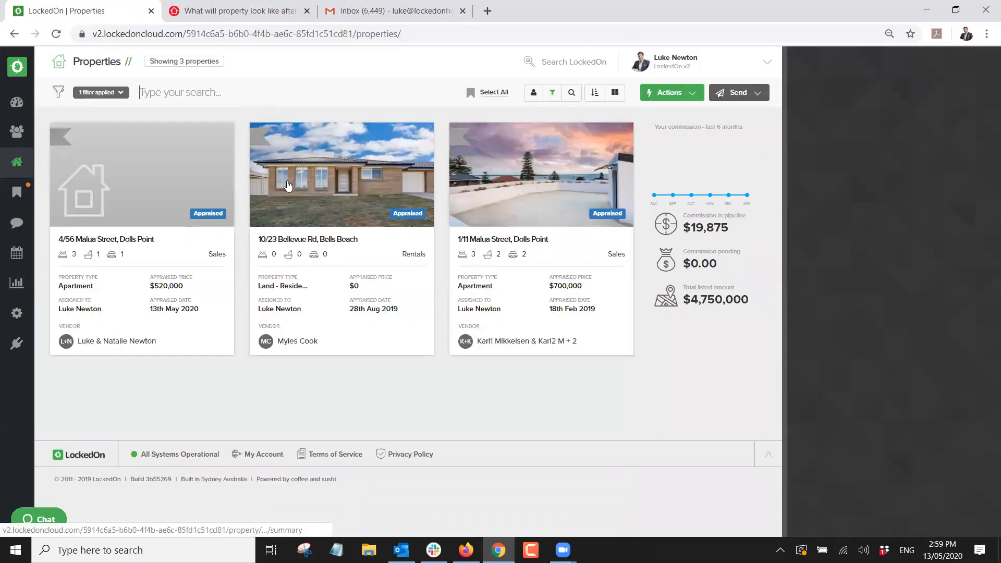
pyautogui.click(176, 182)
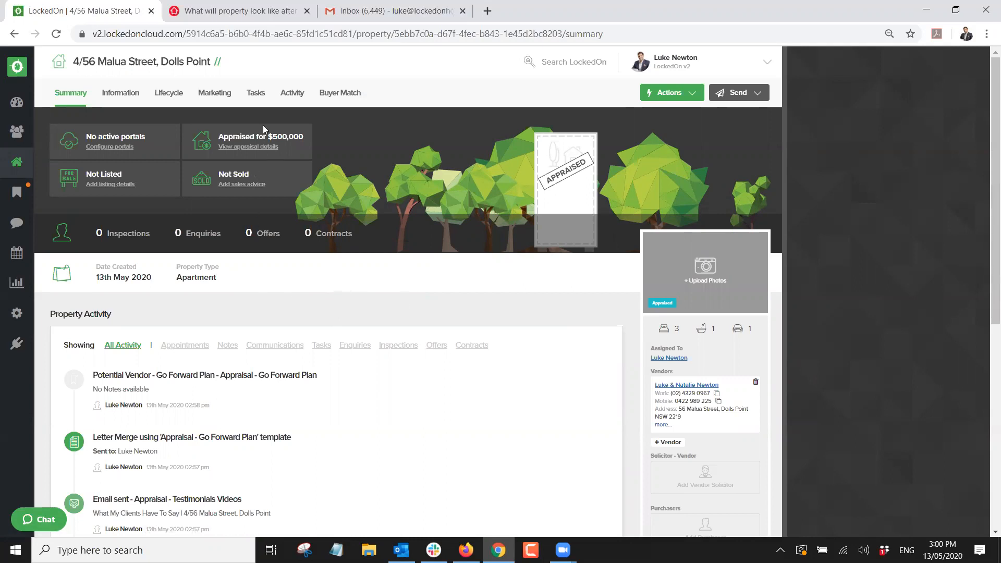
pyautogui.click(260, 94)
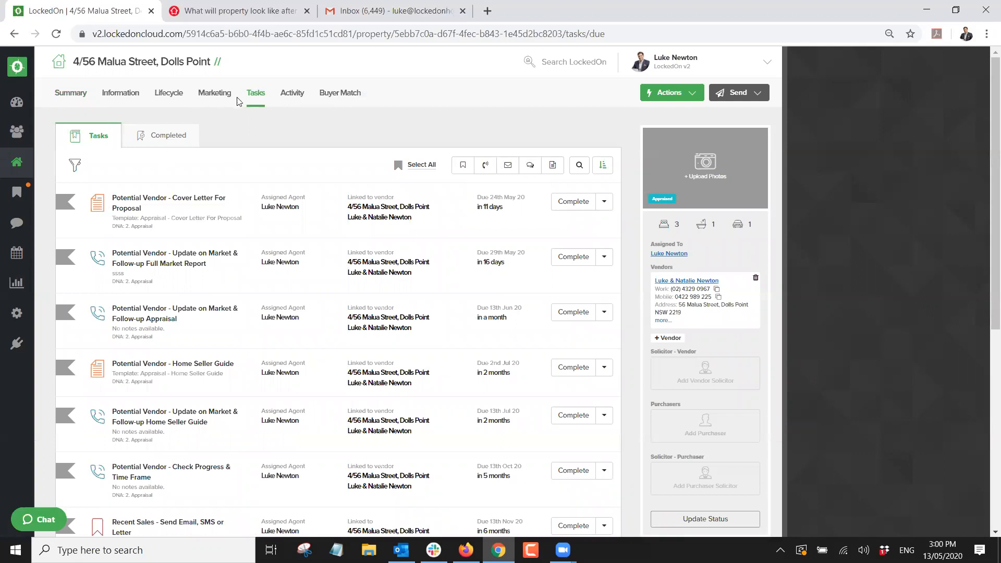
# Return to the task list, try selecting all tasks, then clear the selection.
pyautogui.click(214, 93)
pyautogui.click(256, 93)
pyautogui.tripleClick(149, 225)
pyautogui.click(417, 164)
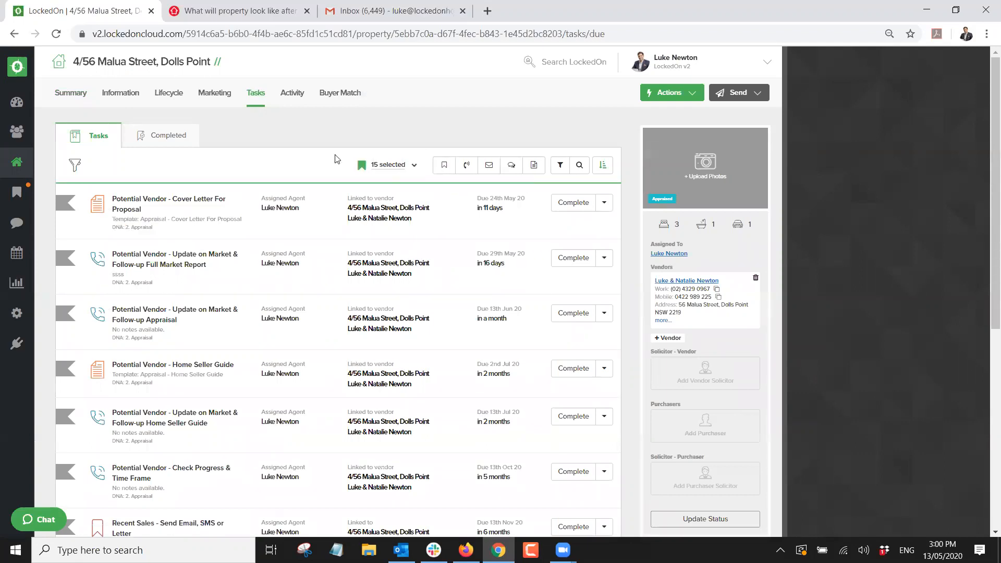
pyautogui.click(414, 165)
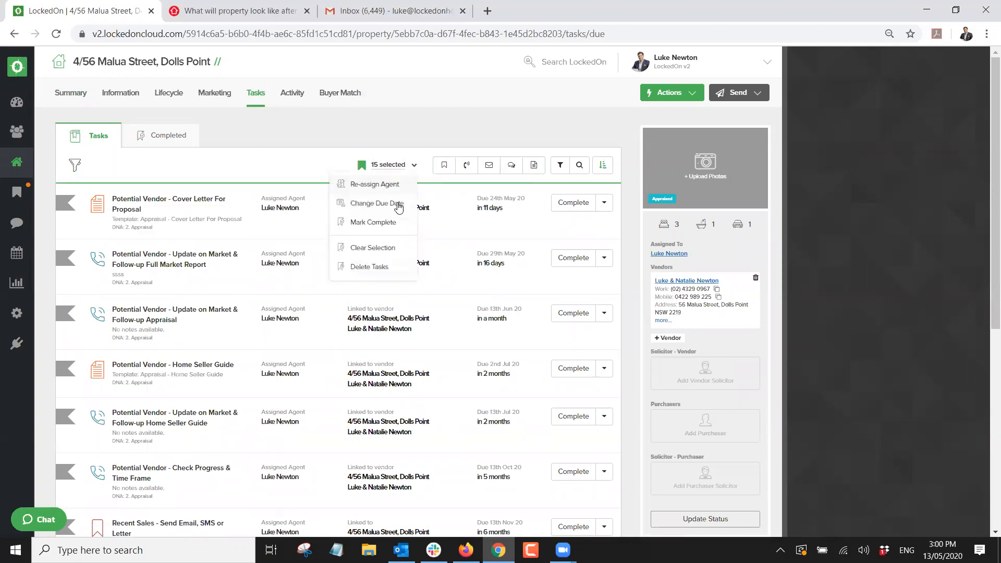
pyautogui.click(373, 251)
# Filter tasks to the 2. Appraisal plan and delete all 15 of them.
pyautogui.click(559, 166)
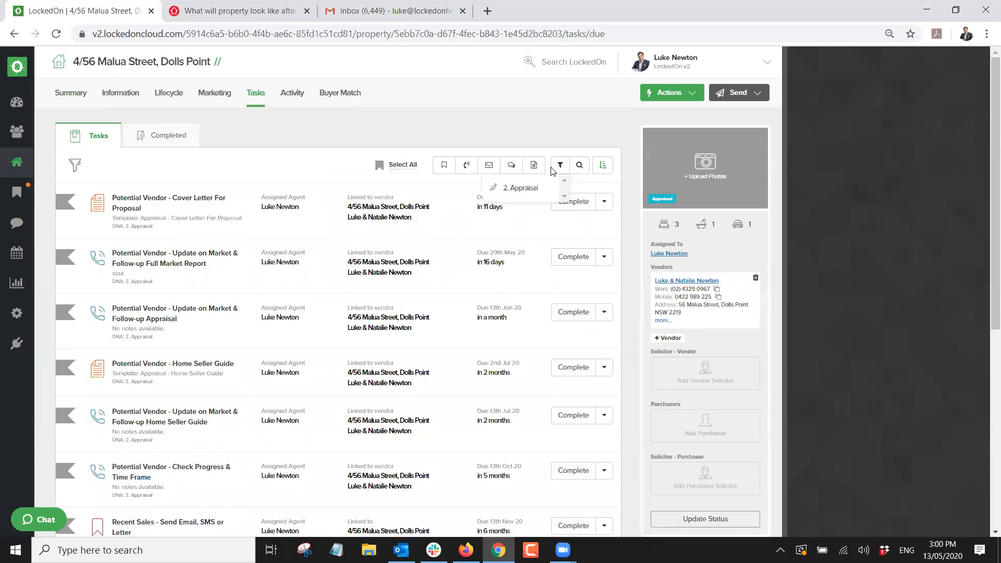
pyautogui.click(523, 191)
pyautogui.click(403, 165)
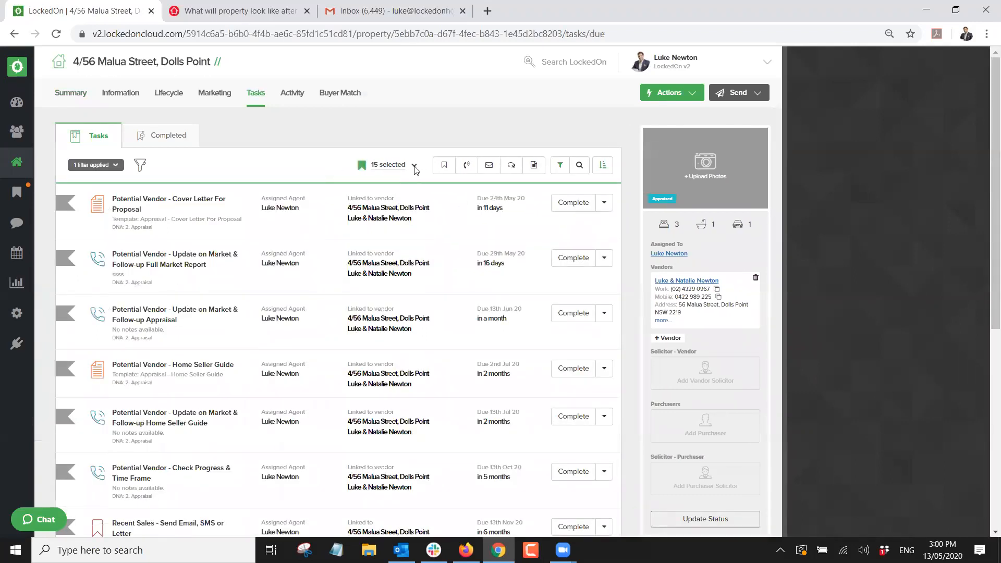
pyautogui.click(414, 165)
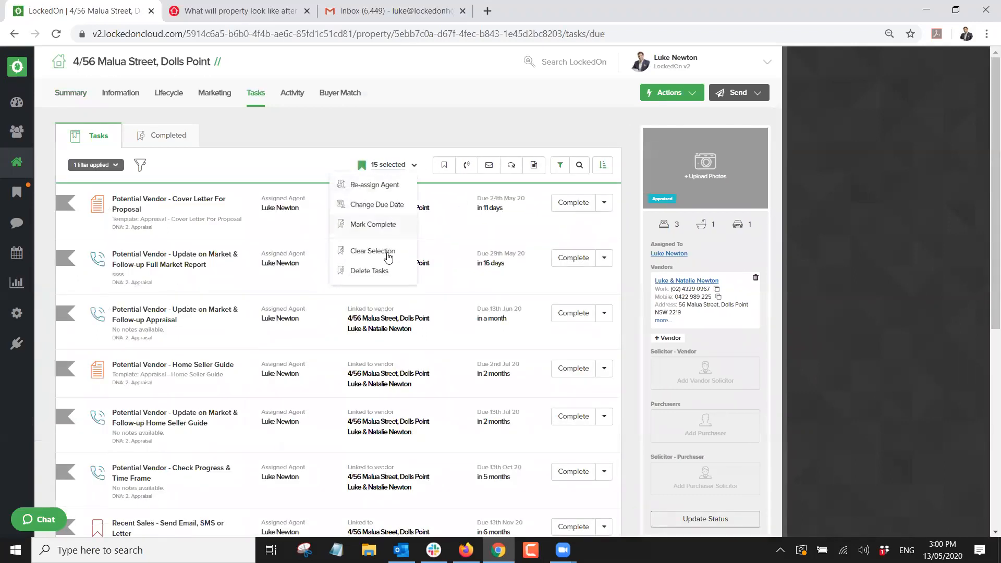
pyautogui.click(359, 263)
pyautogui.click(408, 224)
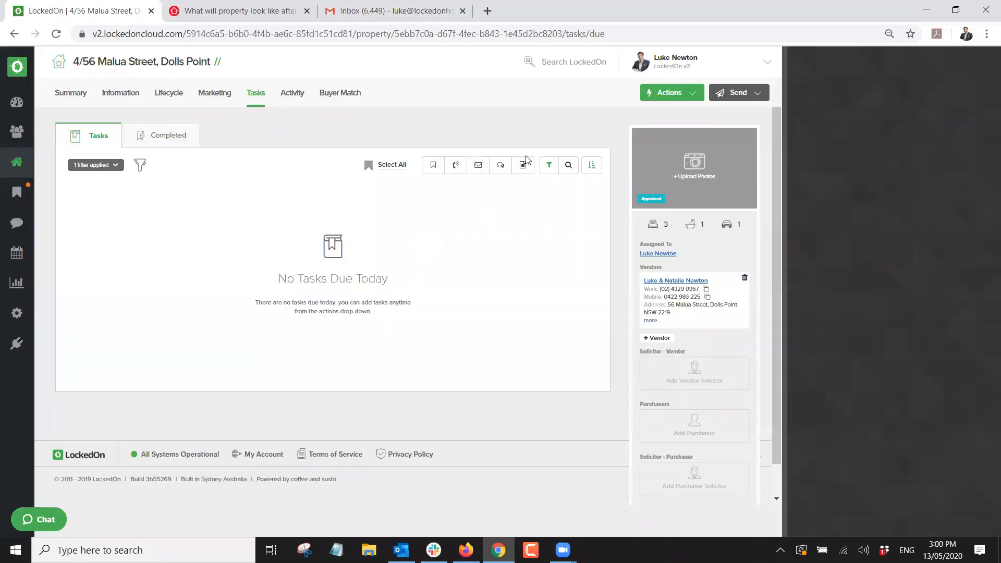
pyautogui.click(648, 97)
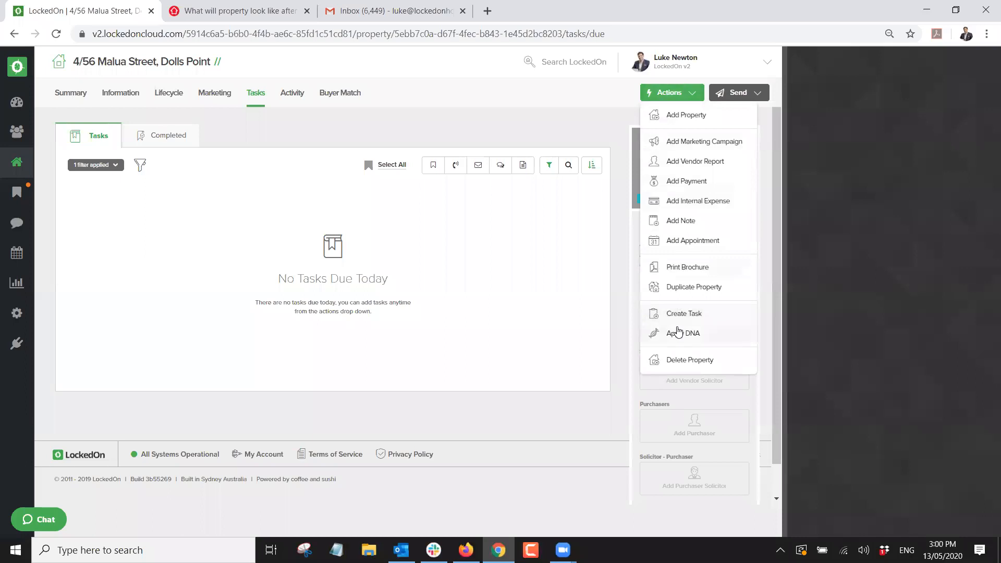
pyautogui.click(678, 331)
pyautogui.click(384, 213)
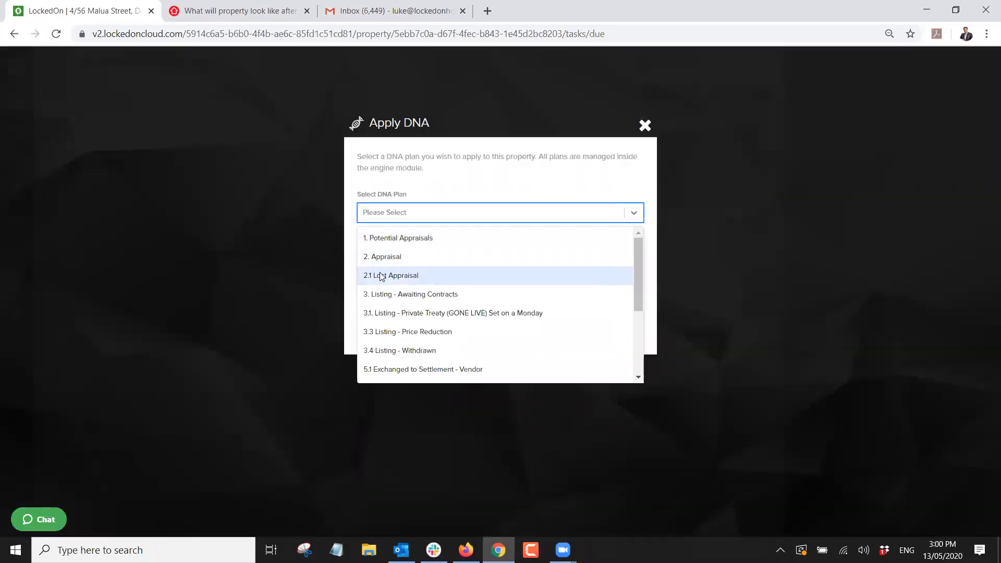
pyautogui.click(381, 276)
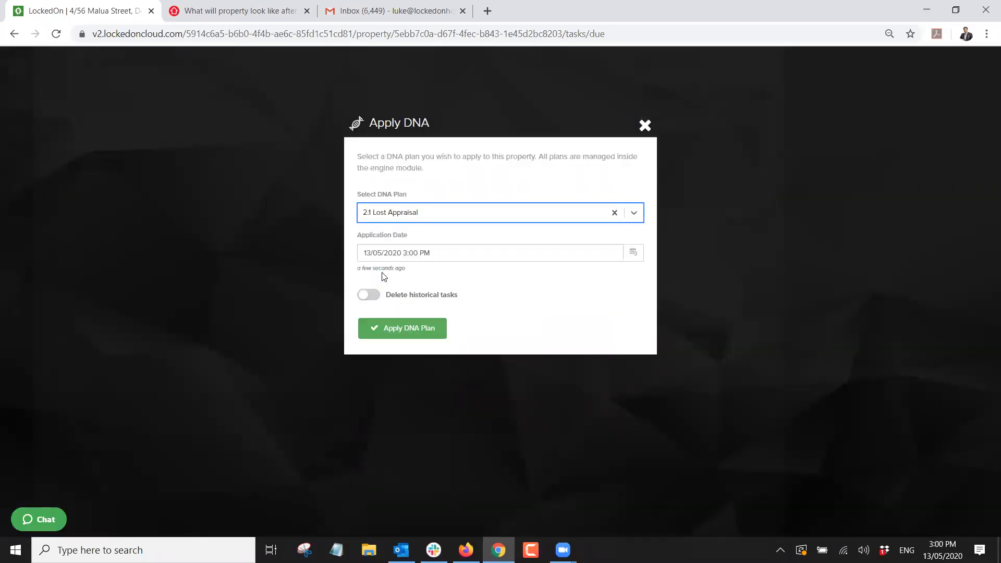
pyautogui.click(385, 329)
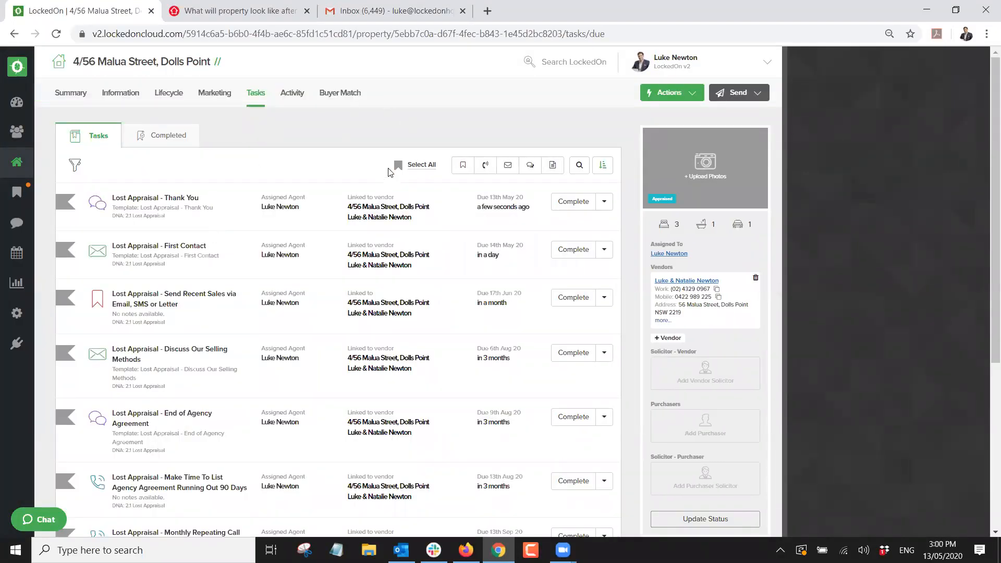
# Select and delete all 8 tasks the Lost Appraisal plan generated.
pyautogui.click(420, 165)
pyautogui.click(414, 165)
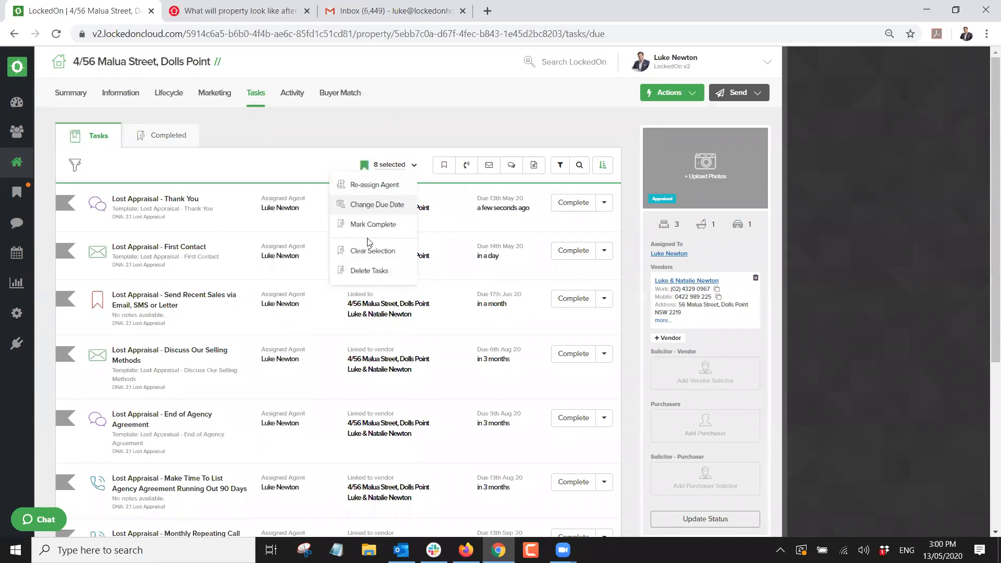
pyautogui.click(367, 270)
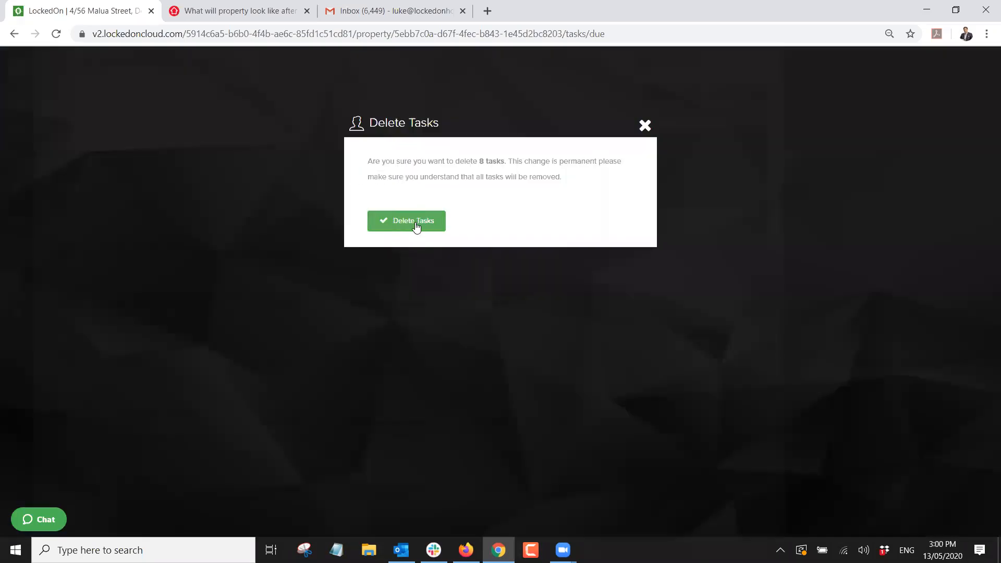
pyautogui.click(416, 226)
pyautogui.scroll(-1, 584, 298)
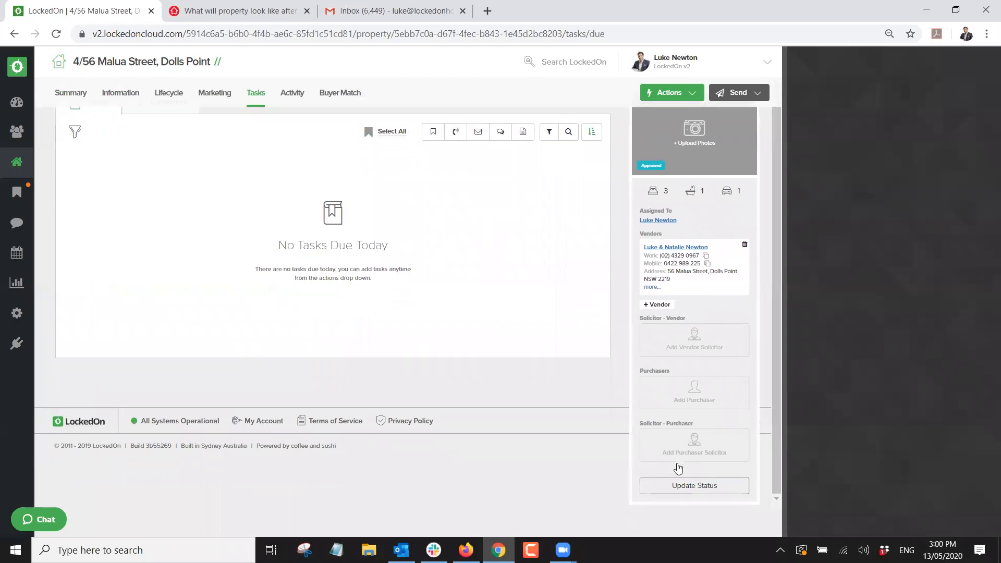
# Check the Malua Street status options, leaving it as Appraised.
pyautogui.click(685, 485)
pyautogui.click(382, 243)
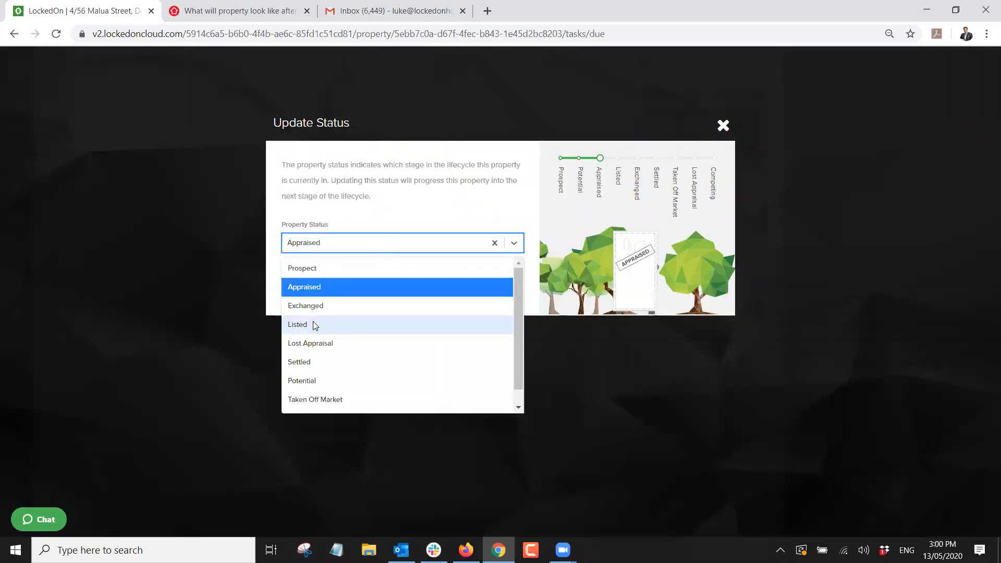
pyautogui.click(423, 181)
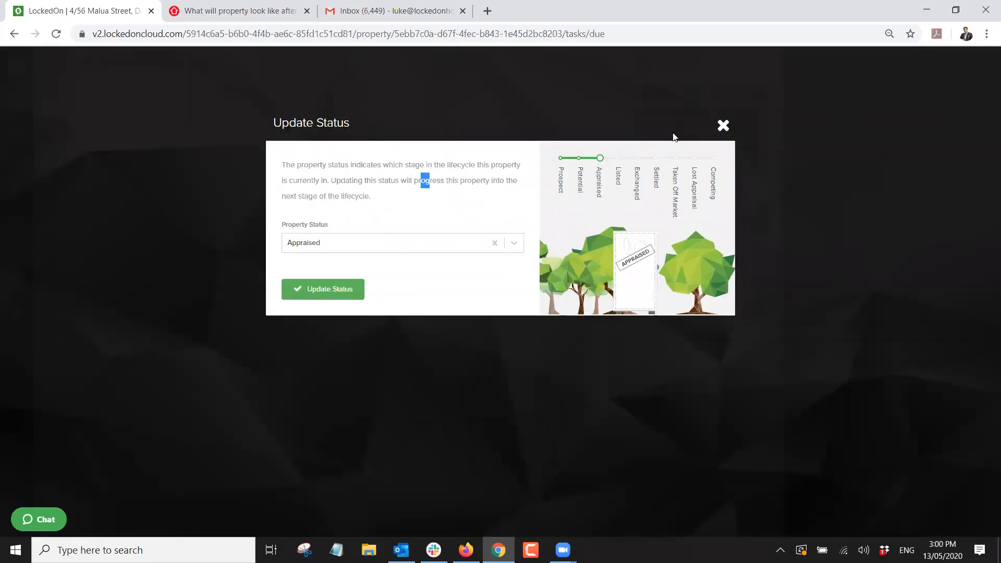
pyautogui.click(722, 126)
pyautogui.click(17, 163)
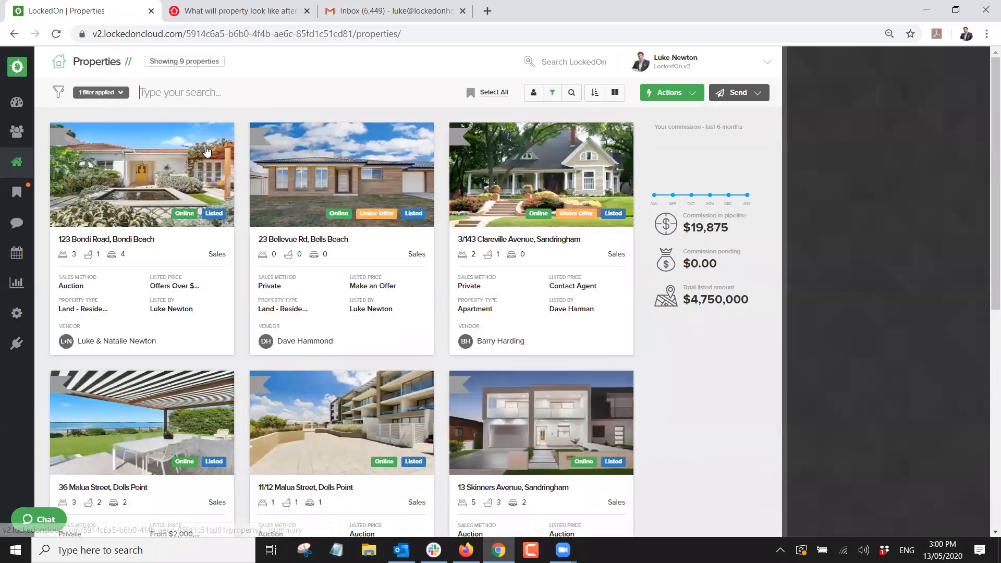
pyautogui.scroll(-2, 208, 151)
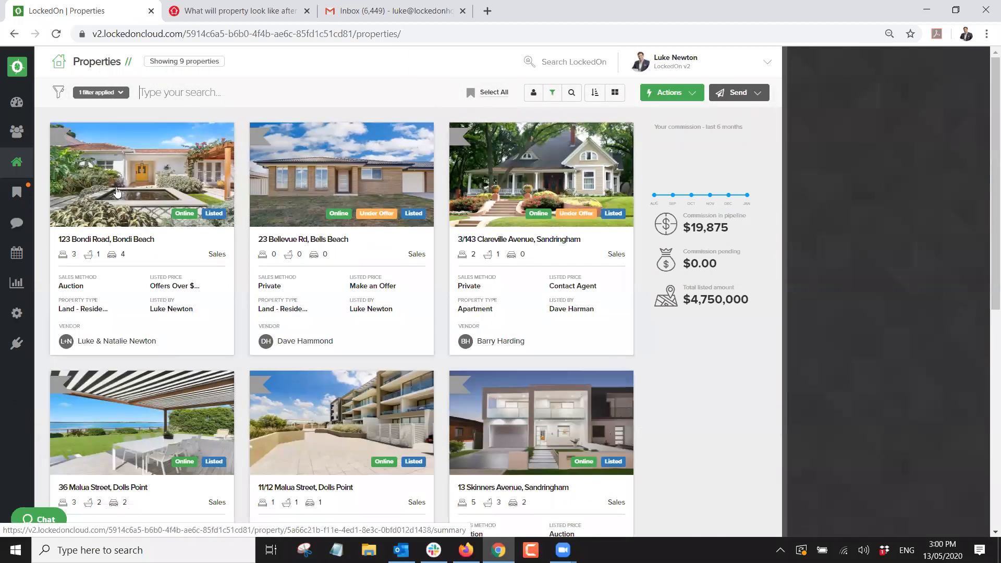
pyautogui.scroll(-6, 168, 306)
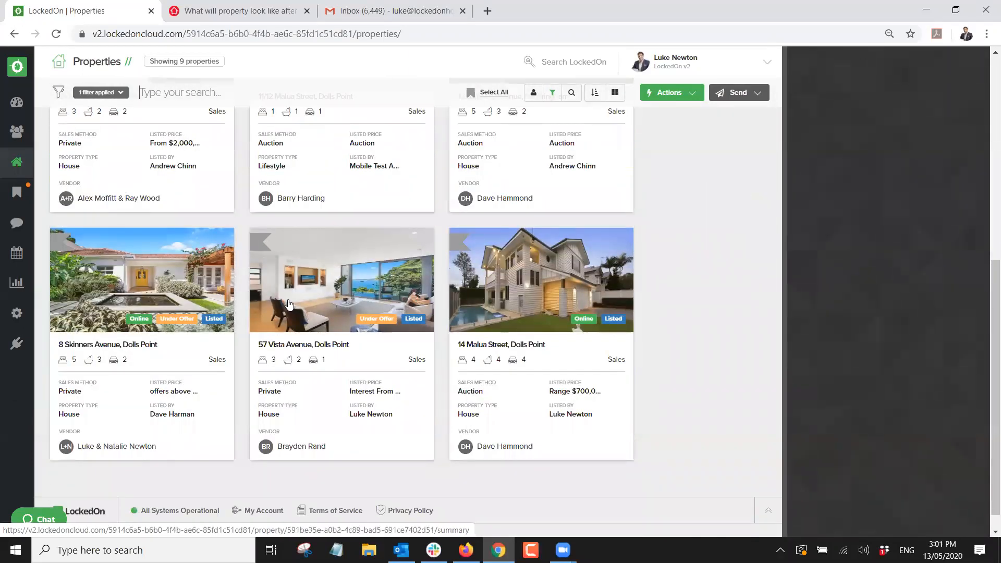
pyautogui.click(168, 305)
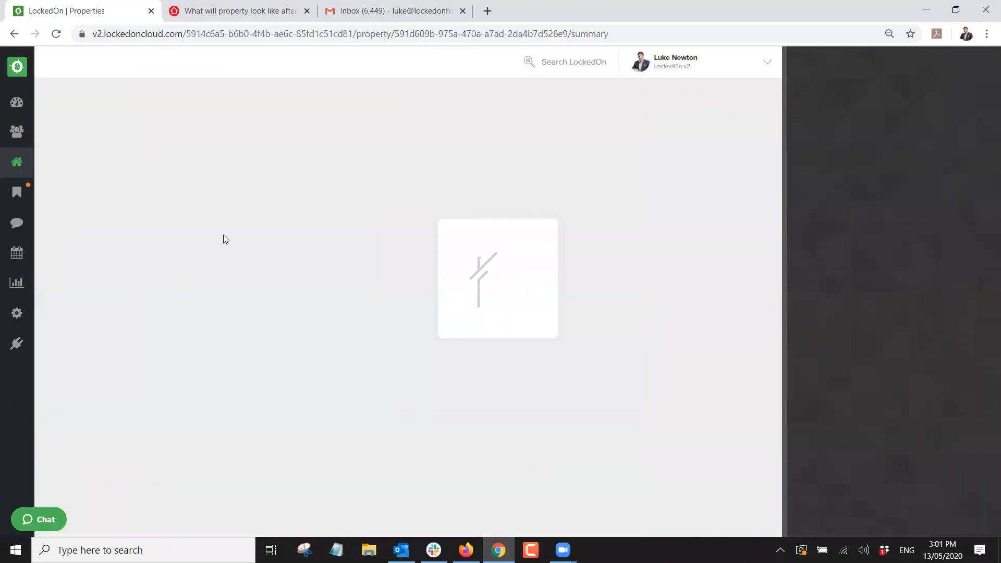
pyautogui.scroll(-5, 706, 422)
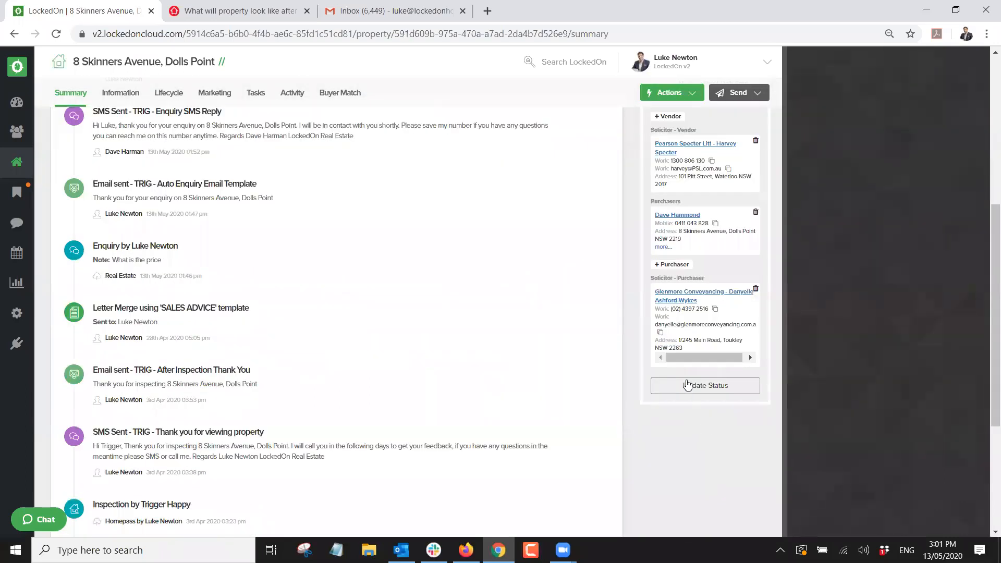
pyautogui.click(688, 385)
pyautogui.click(331, 250)
pyautogui.click(345, 223)
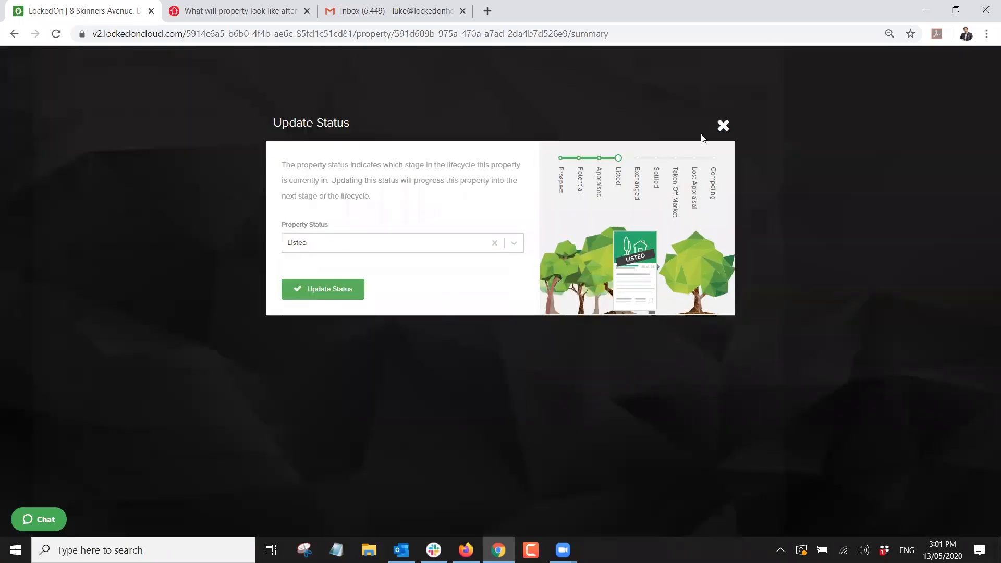
pyautogui.click(723, 126)
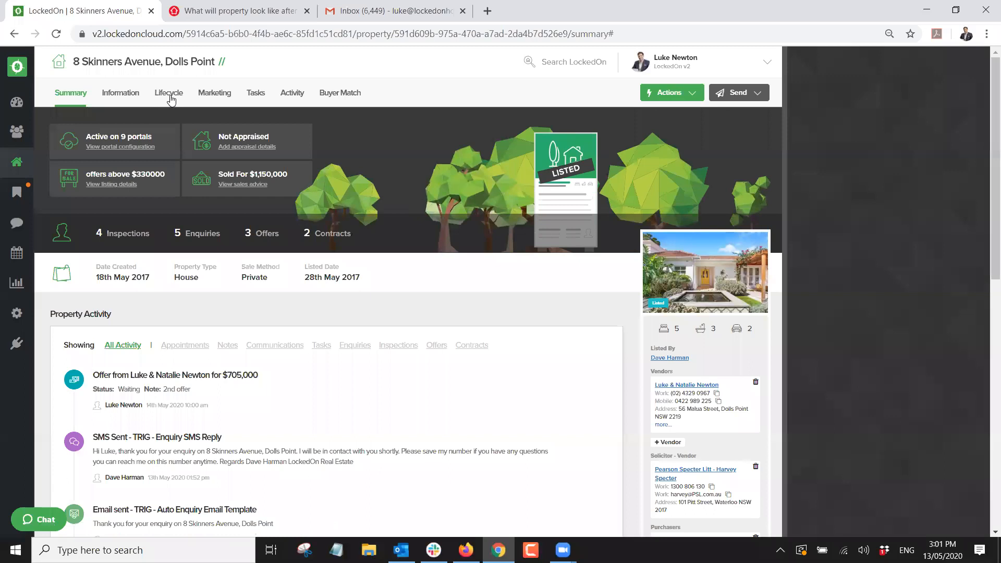
# In Lifecycle > Listing, set the logged-in agent as the Listed By agent.
pyautogui.click(170, 97)
pyautogui.click(171, 138)
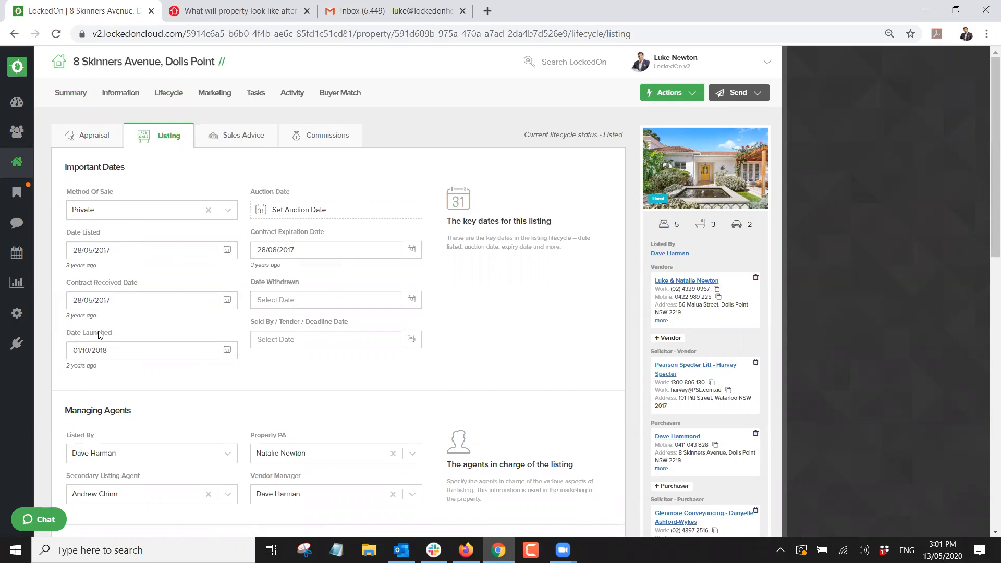
pyautogui.scroll(-3, 138, 319)
pyautogui.click(128, 321)
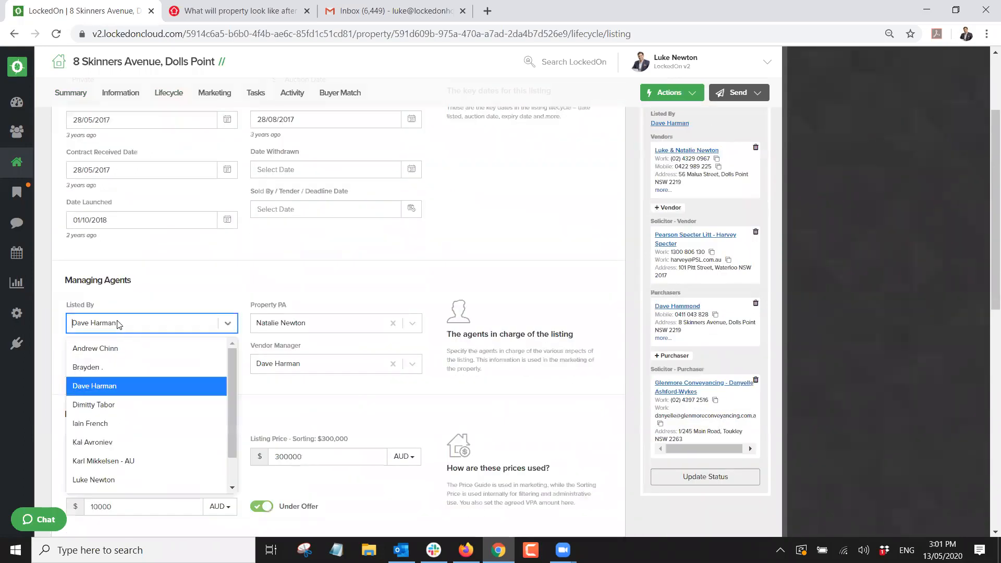
pyautogui.click(96, 479)
# Switch off Under Offer, update the listing, and show the Marketing details.
pyautogui.scroll(-2, 105, 381)
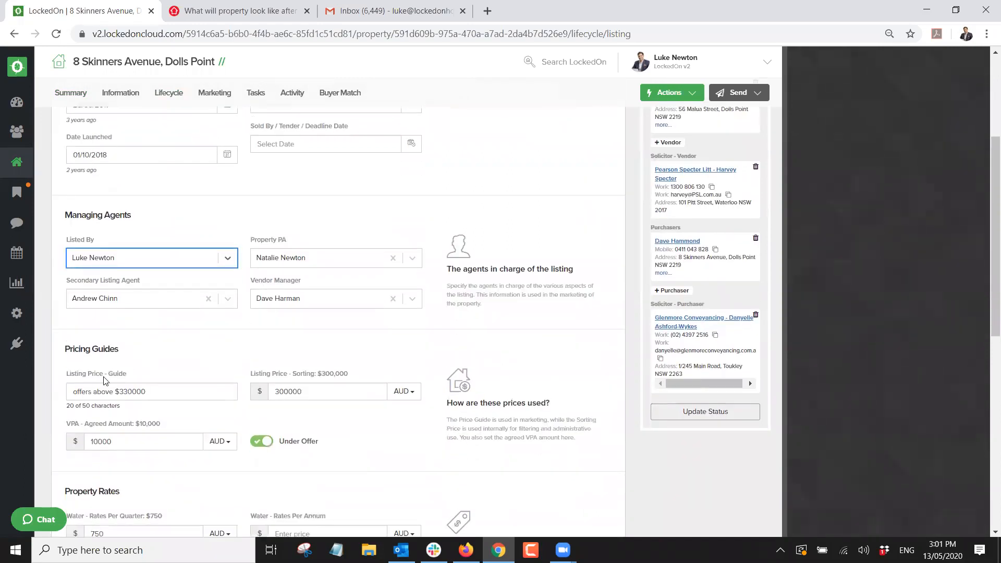
pyautogui.scroll(-3, 259, 387)
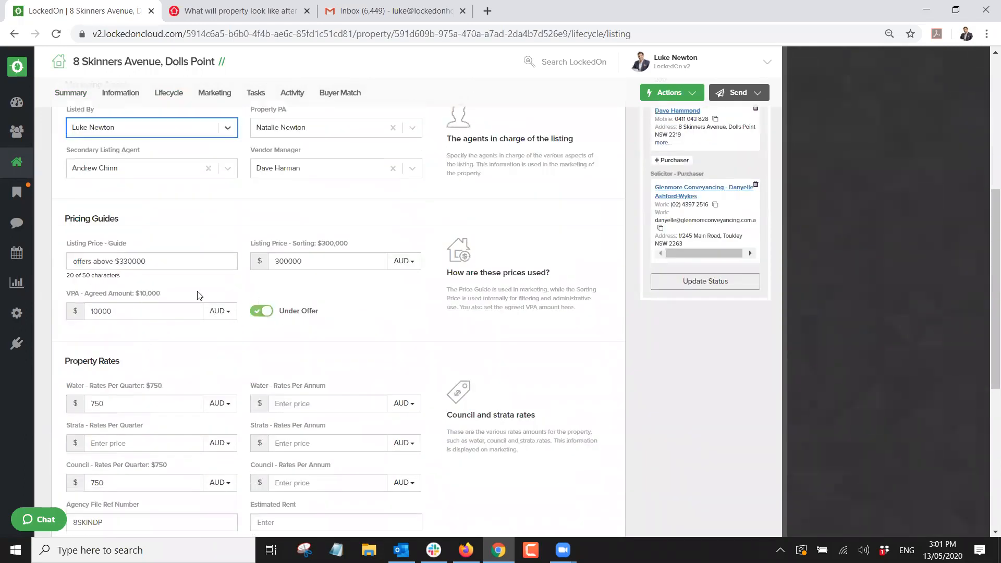
pyautogui.click(261, 311)
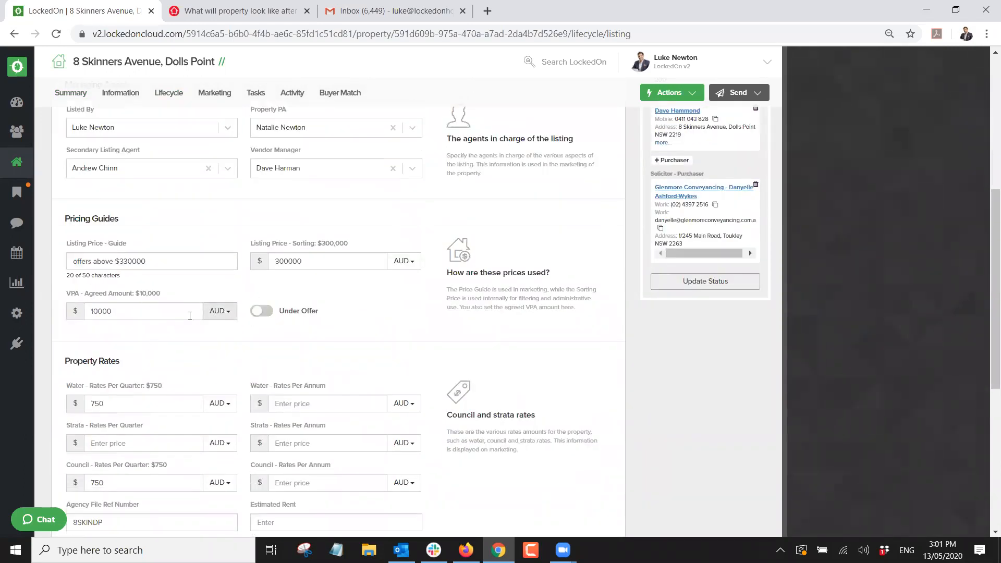
pyautogui.scroll(-5, 111, 297)
pyautogui.click(119, 453)
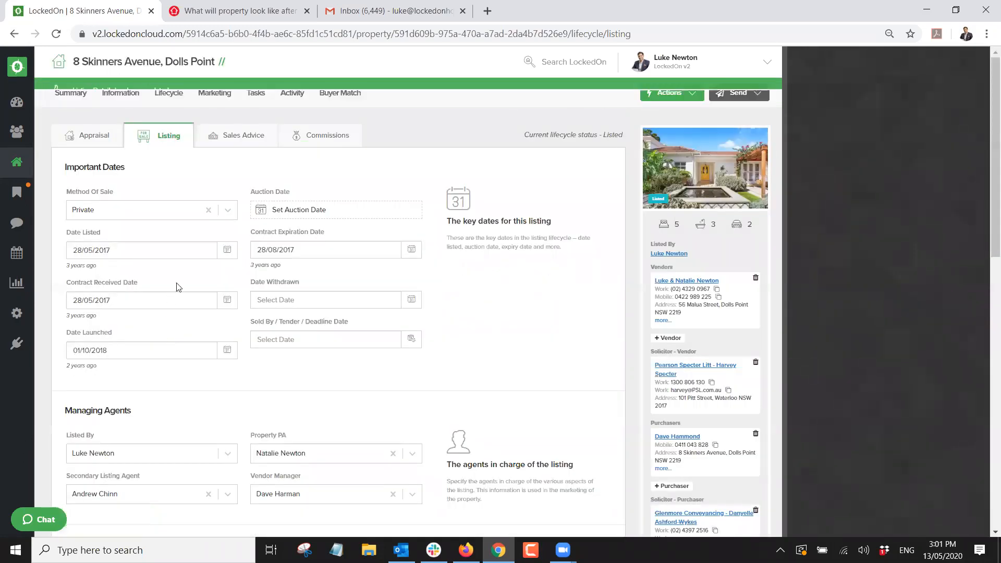
pyautogui.click(213, 94)
pyautogui.click(246, 139)
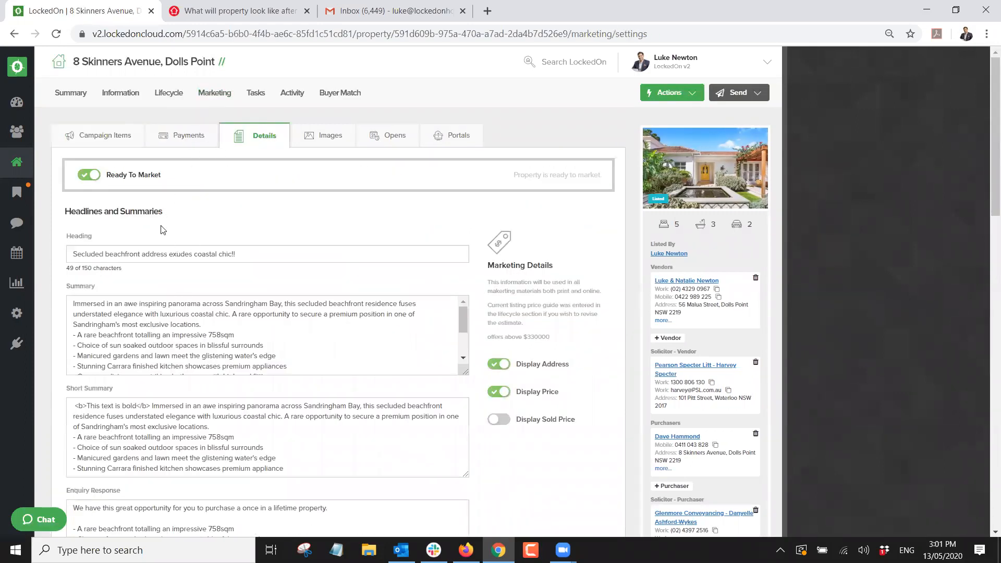
# Toggle Ready To Market back on and check the Images and Opens tabs.
pyautogui.click(86, 176)
pyautogui.click(86, 176)
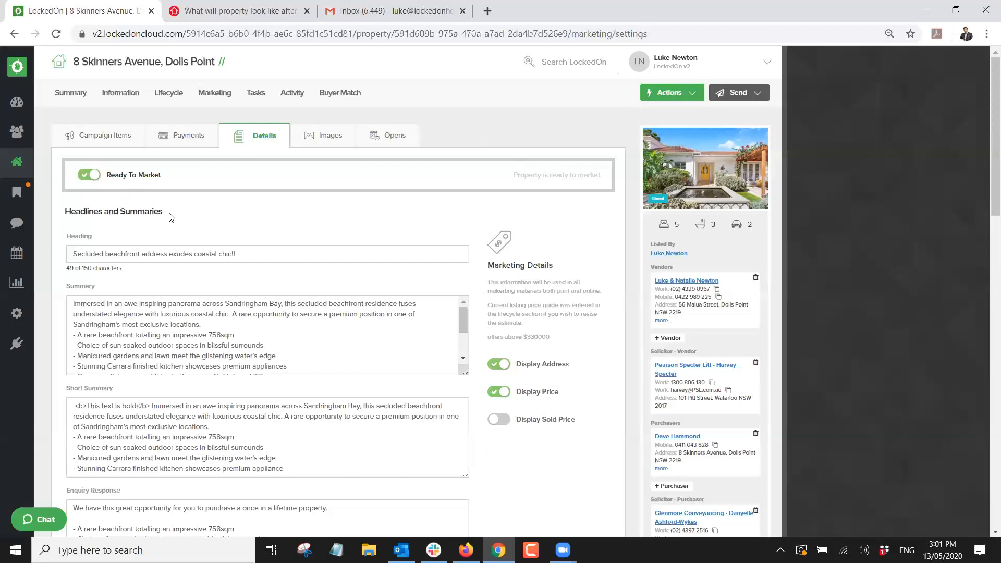
pyautogui.click(325, 135)
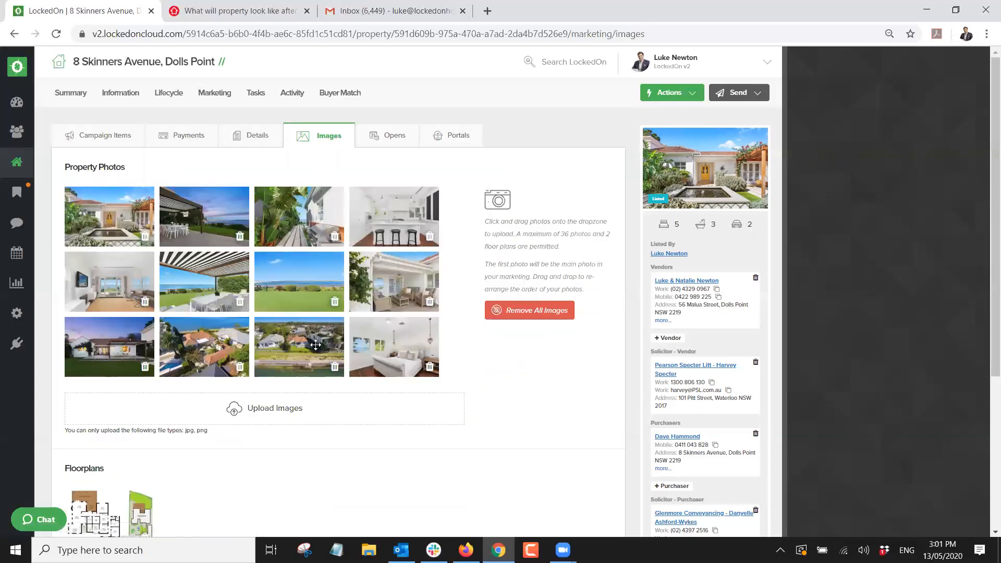
pyautogui.scroll(-4, 225, 314)
pyautogui.scroll(4, 246, 357)
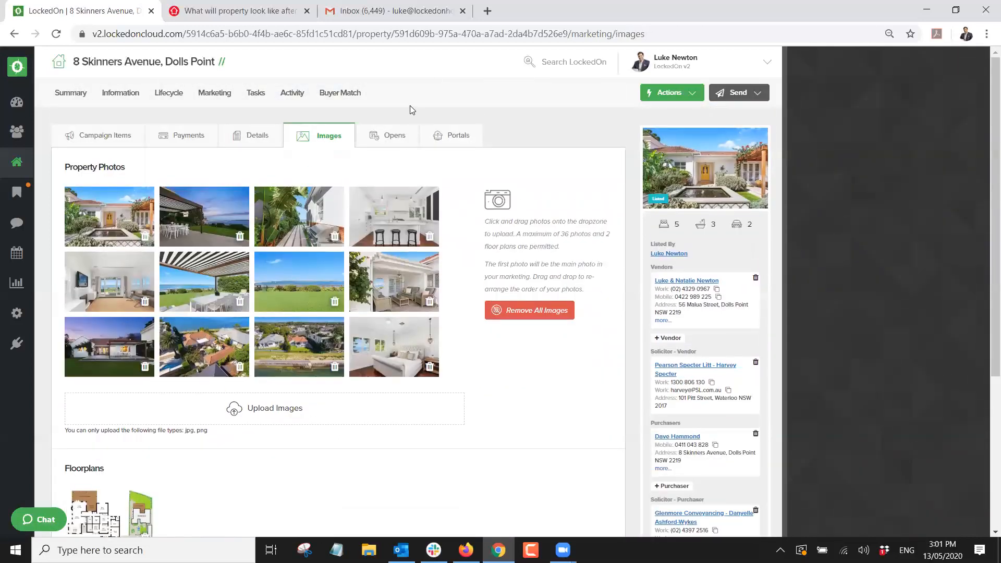
pyautogui.click(386, 136)
pyautogui.click(457, 138)
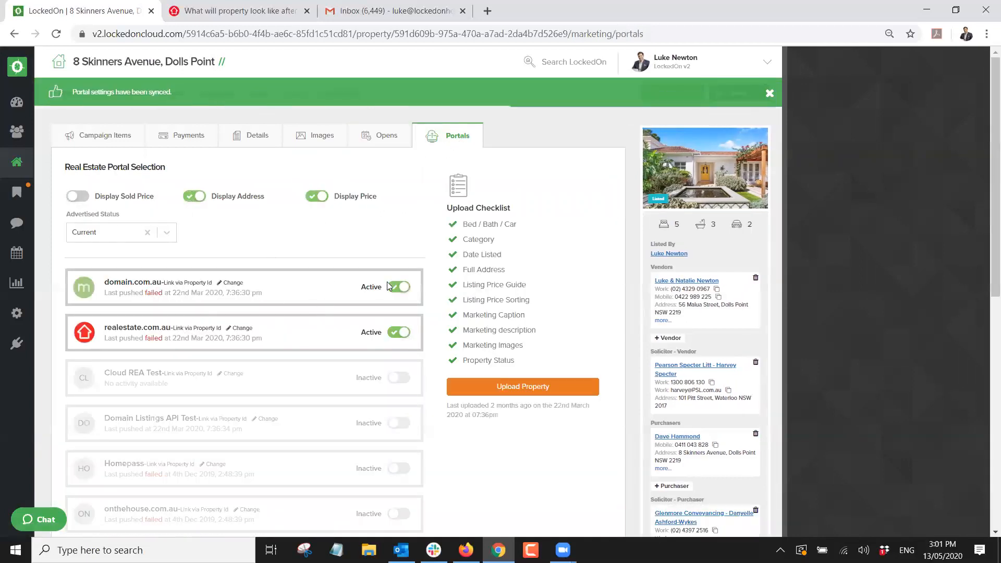
pyautogui.scroll(-1, 384, 448)
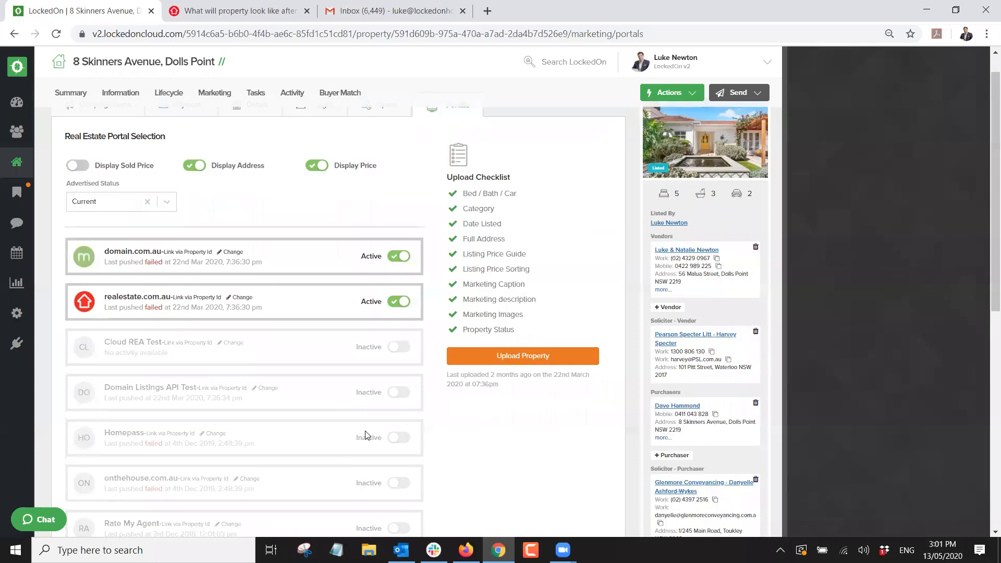
pyautogui.click(398, 404)
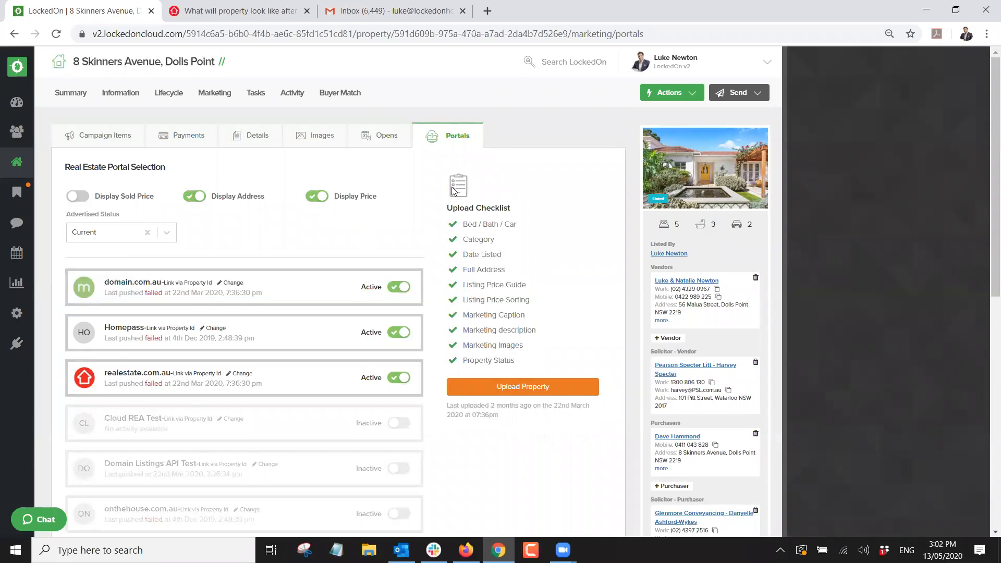
# Look over the listing details and property actions, then go to the task list.
pyautogui.click(168, 93)
pyautogui.click(172, 140)
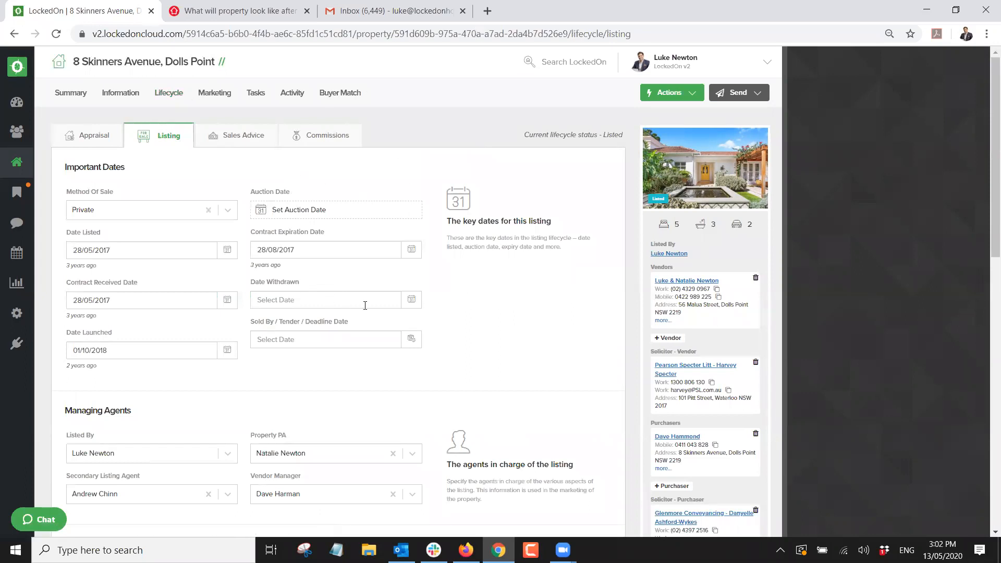
pyautogui.click(657, 95)
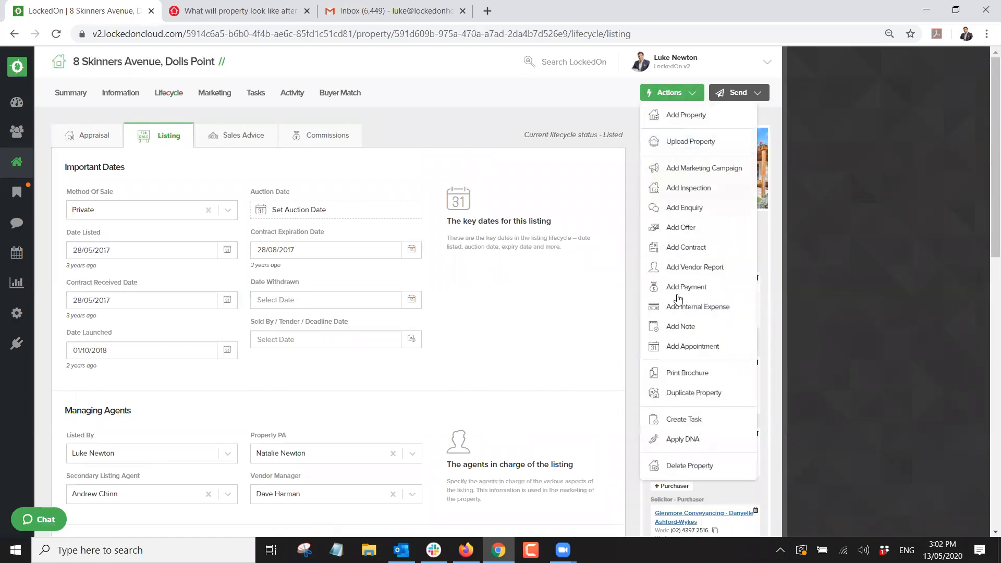
pyautogui.click(255, 94)
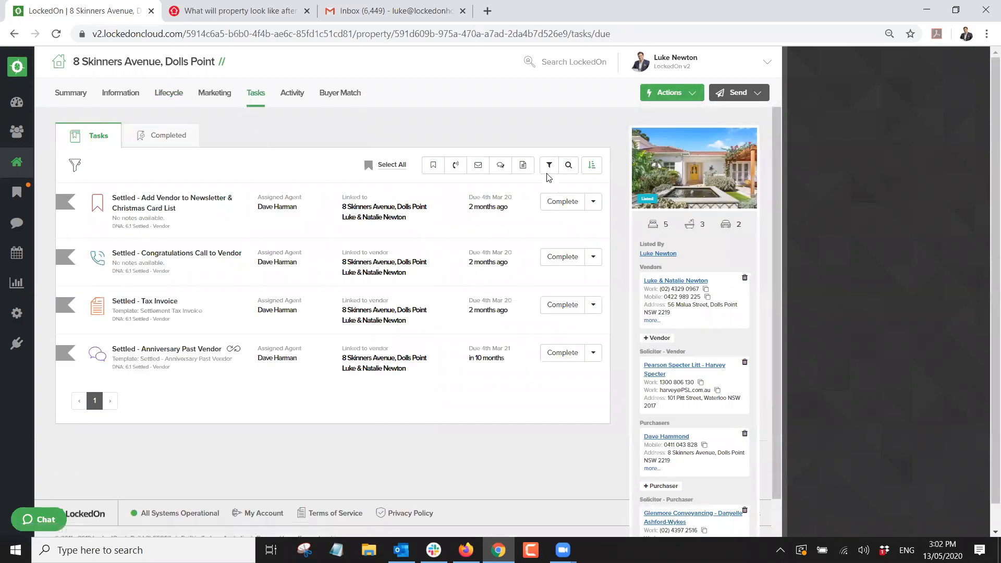
# Clear the task filters and delete all four Settled DNA tasks.
pyautogui.click(488, 188)
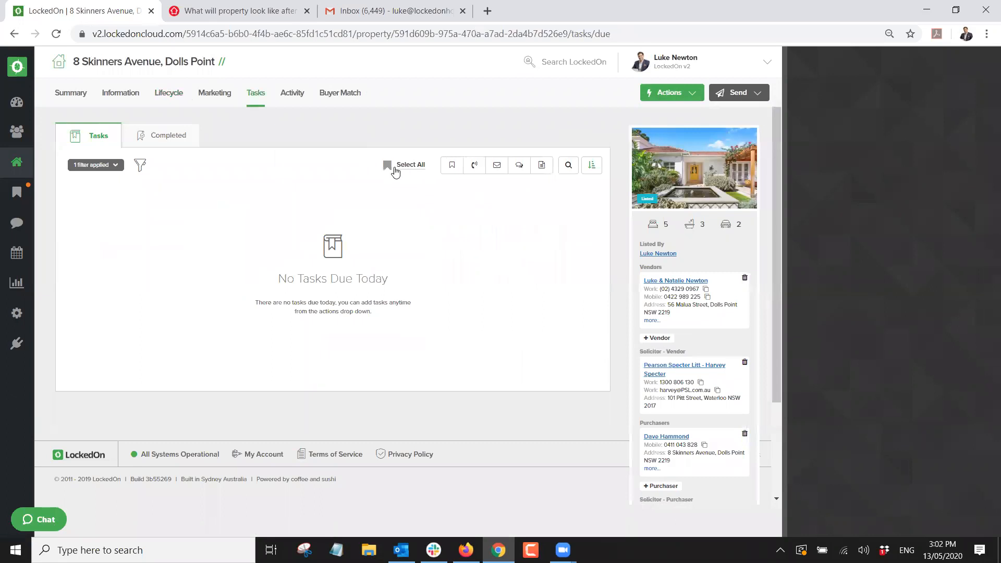
pyautogui.click(102, 166)
pyautogui.click(122, 210)
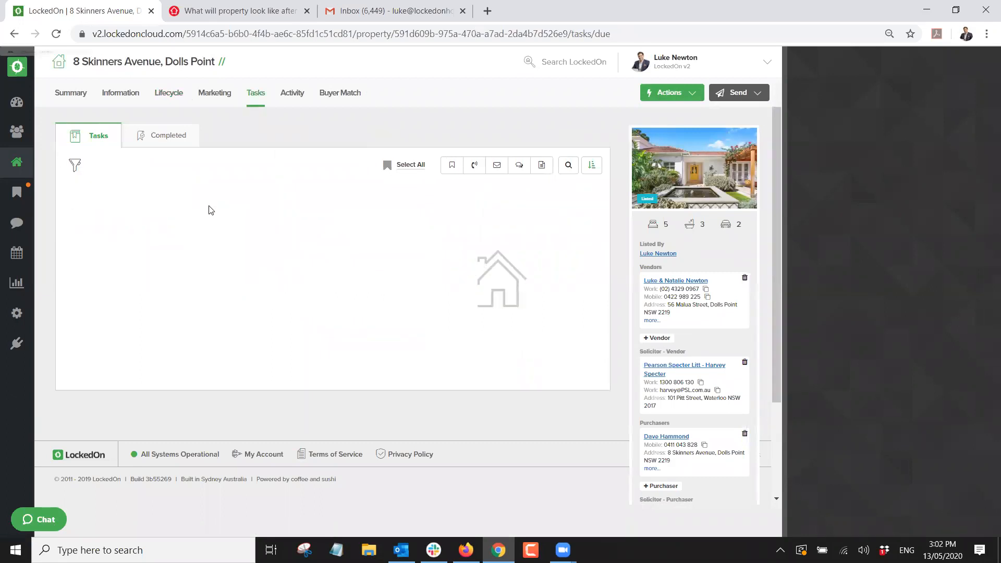
pyautogui.click(405, 166)
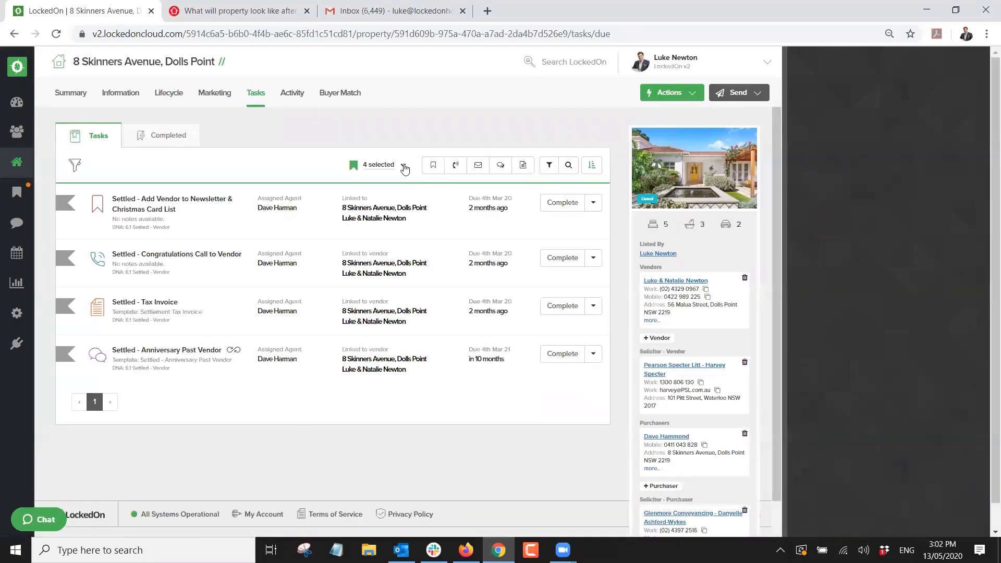
pyautogui.click(403, 166)
pyautogui.click(359, 269)
pyautogui.click(402, 222)
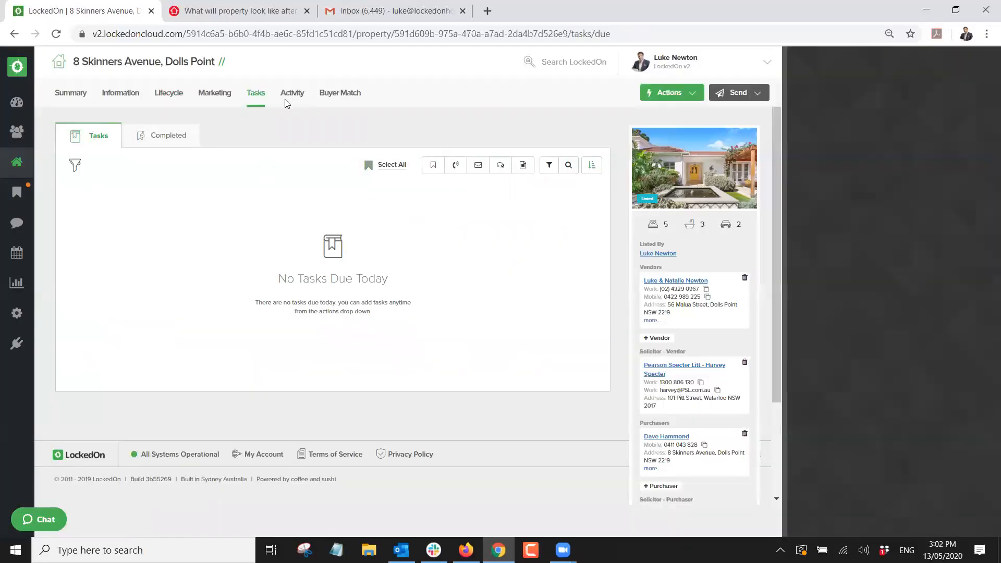
pyautogui.click(673, 94)
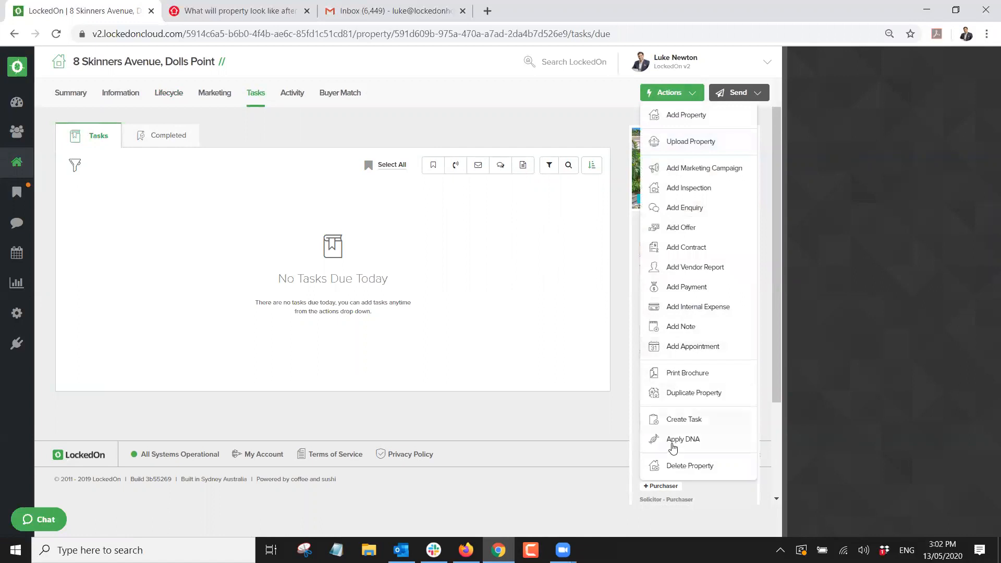
pyautogui.click(671, 441)
pyautogui.click(386, 212)
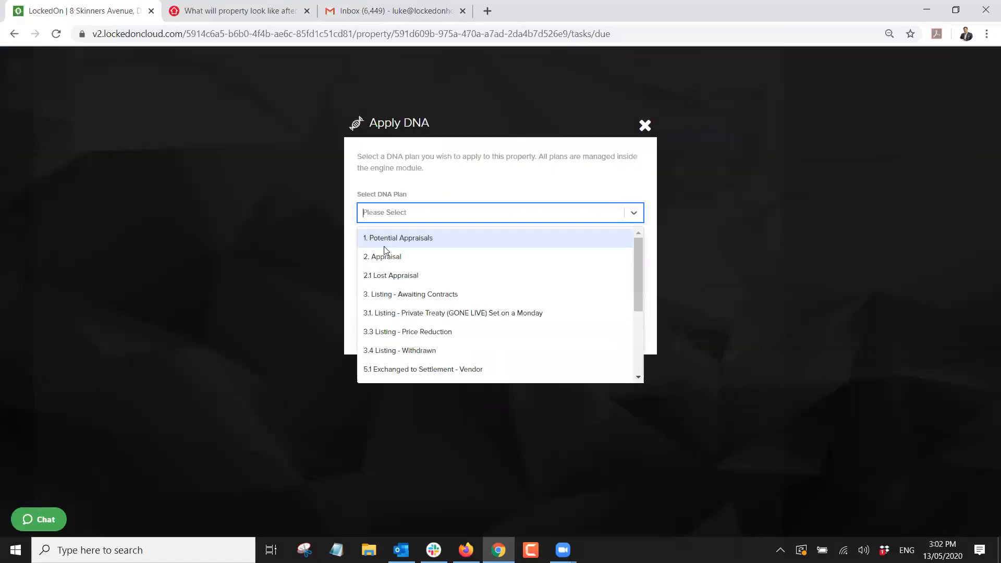
pyautogui.click(392, 296)
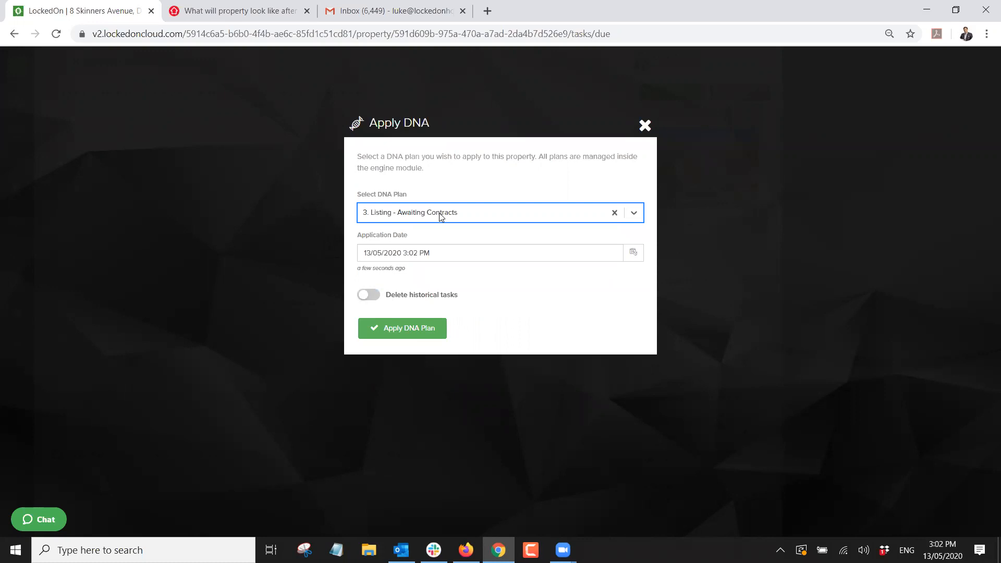
pyautogui.click(386, 335)
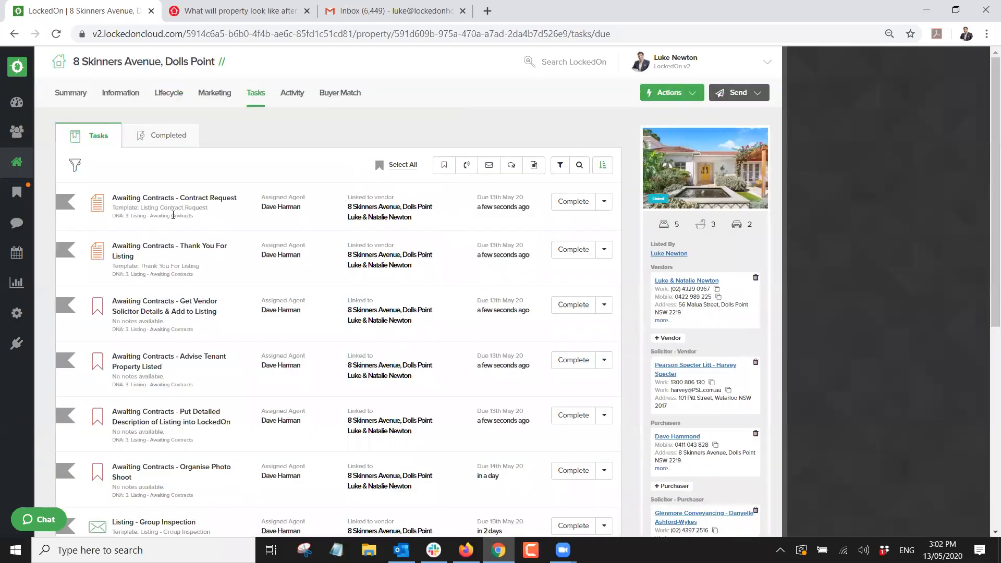
# Select all 15 old tasks on page 2 and bulk-delete them, leaving No Tasks Due Today.
pyautogui.scroll(-2, 170, 217)
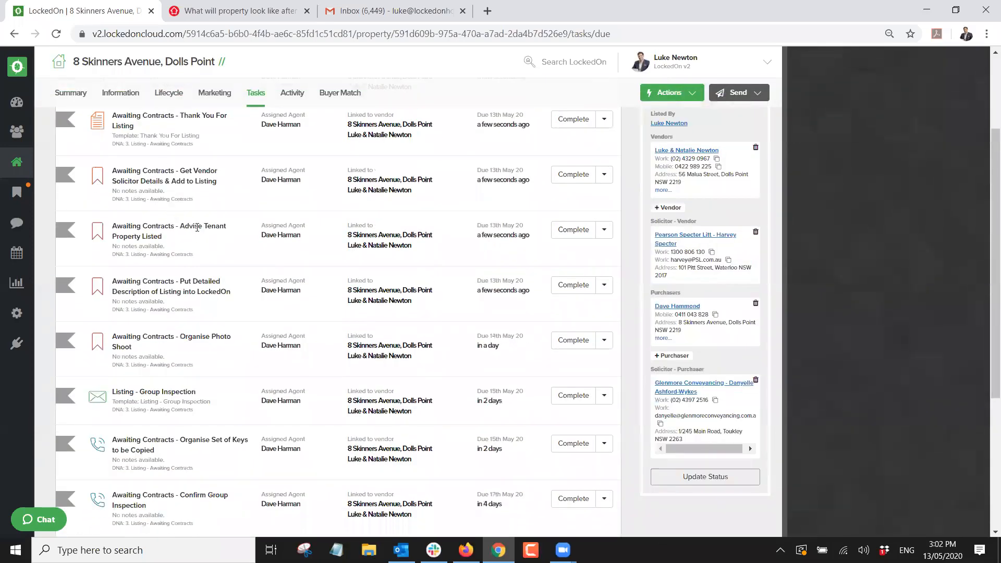
pyautogui.scroll(-2, 284, 235)
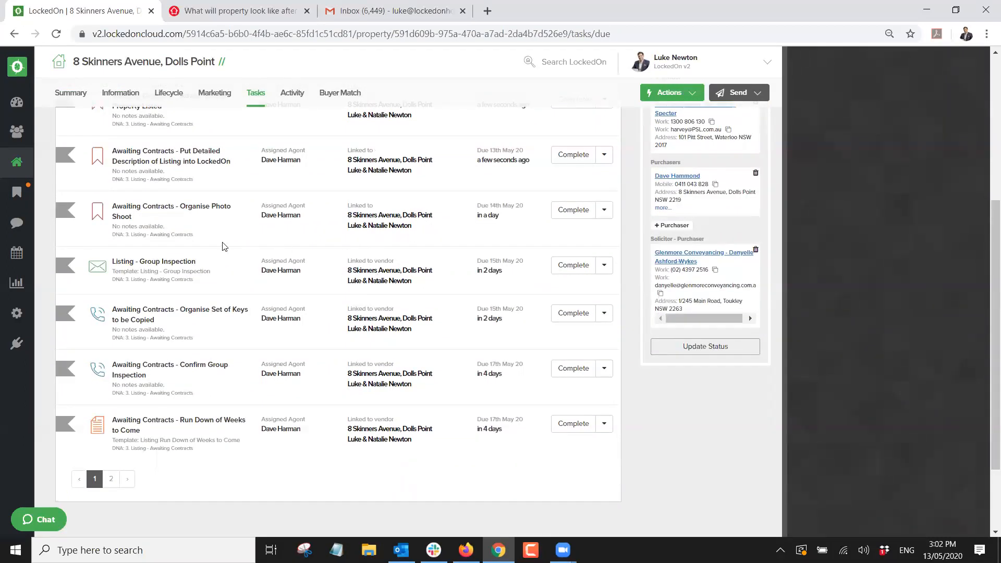
pyautogui.scroll(-1, 224, 246)
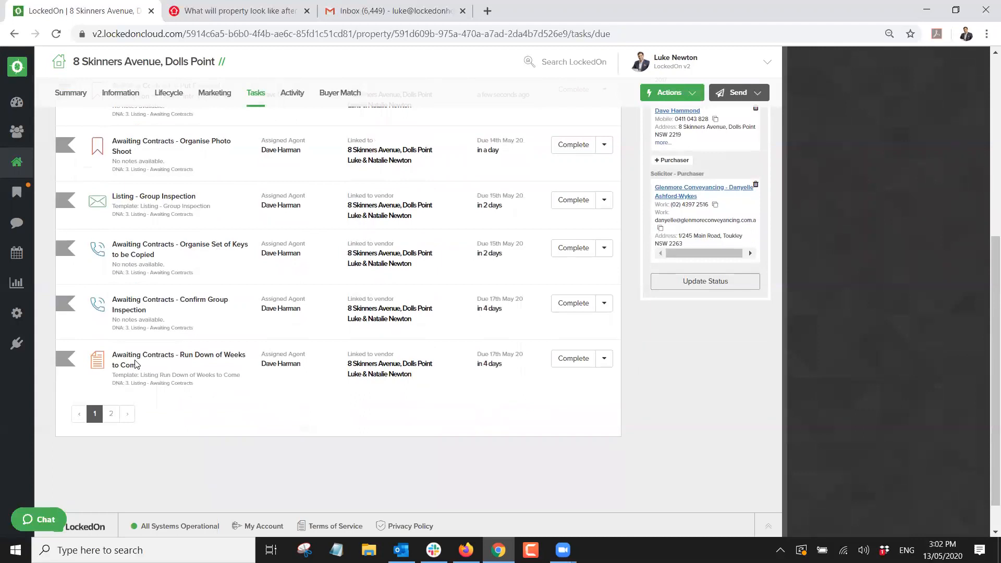
pyautogui.click(111, 415)
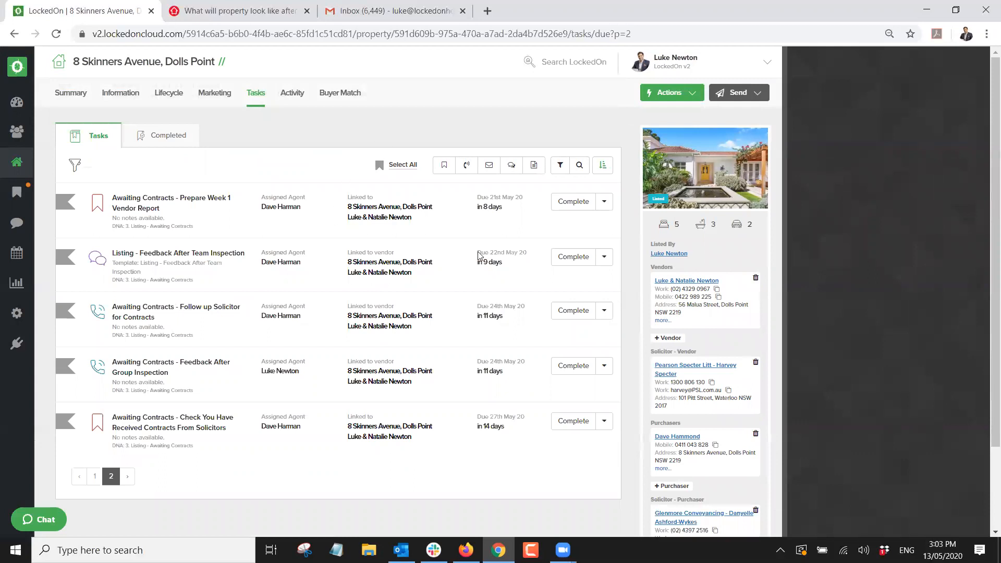
pyautogui.moveTo(504, 426); pyautogui.dragTo(492, 409)
pyautogui.click(503, 429)
pyautogui.click(400, 166)
pyautogui.click(414, 165)
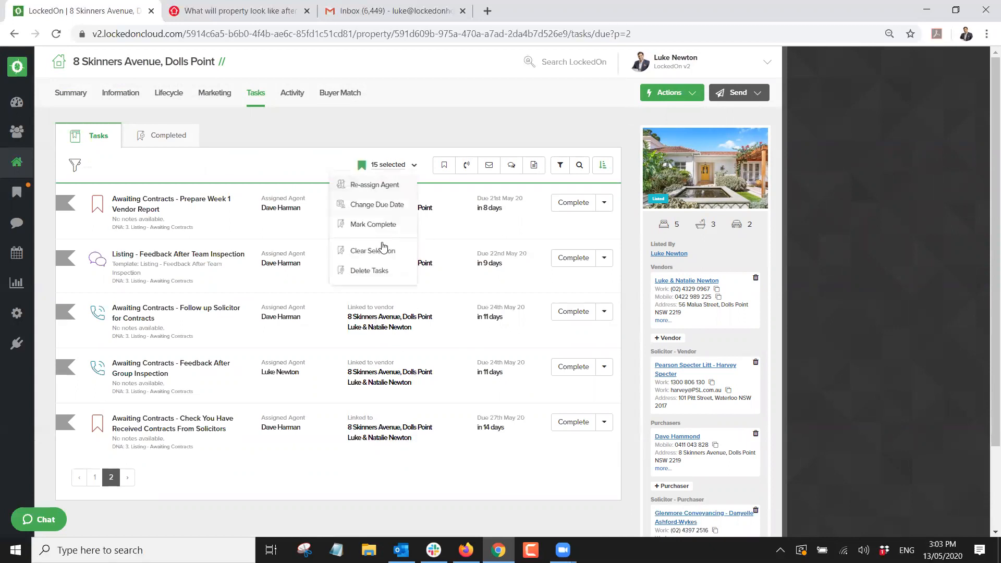
pyautogui.click(373, 275)
pyautogui.click(375, 221)
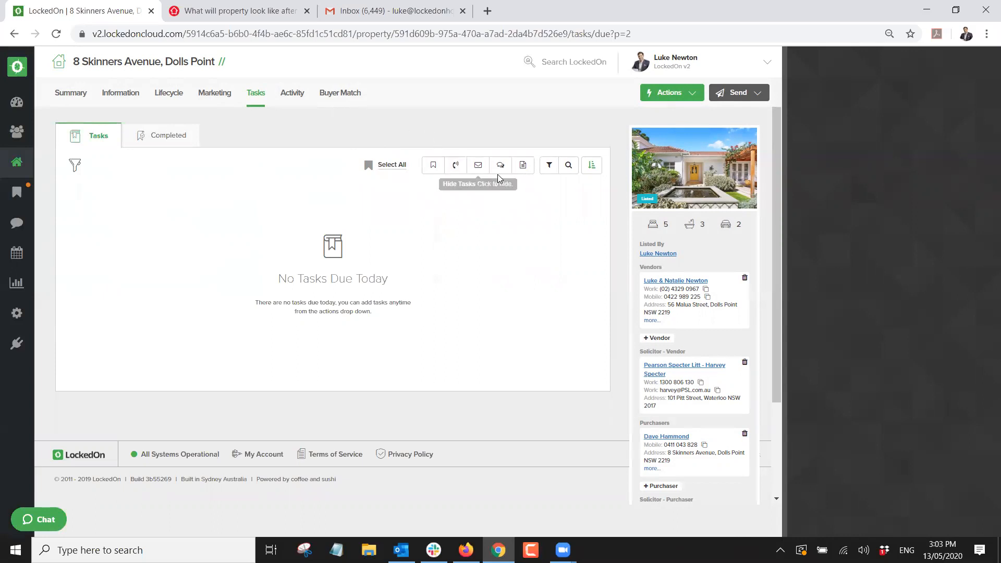
pyautogui.click(690, 95)
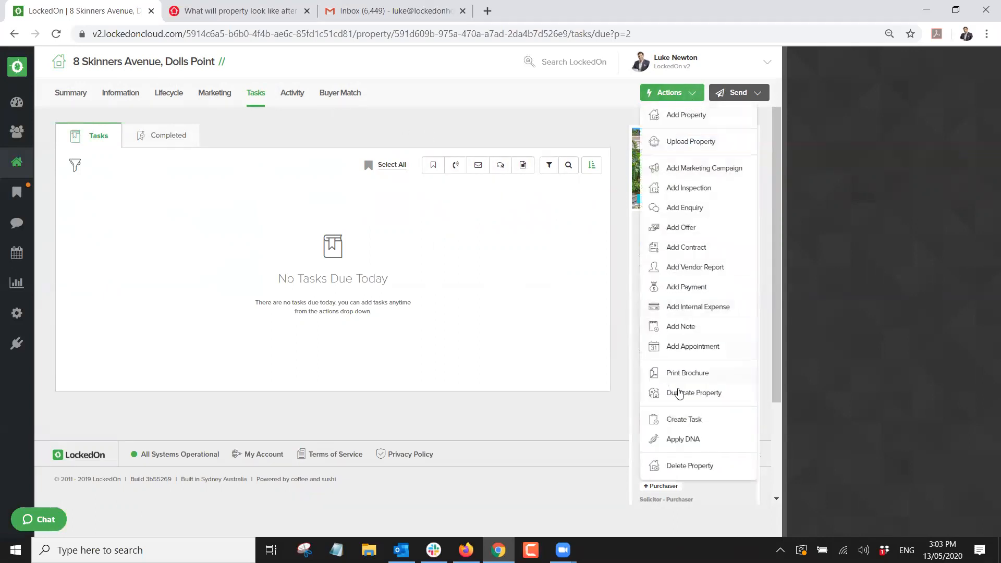
# Apply the 3.1 Listing - Private Treaty (GONE LIVE) DNA plan with application date 18/05/2020.
pyautogui.click(658, 439)
pyautogui.click(399, 214)
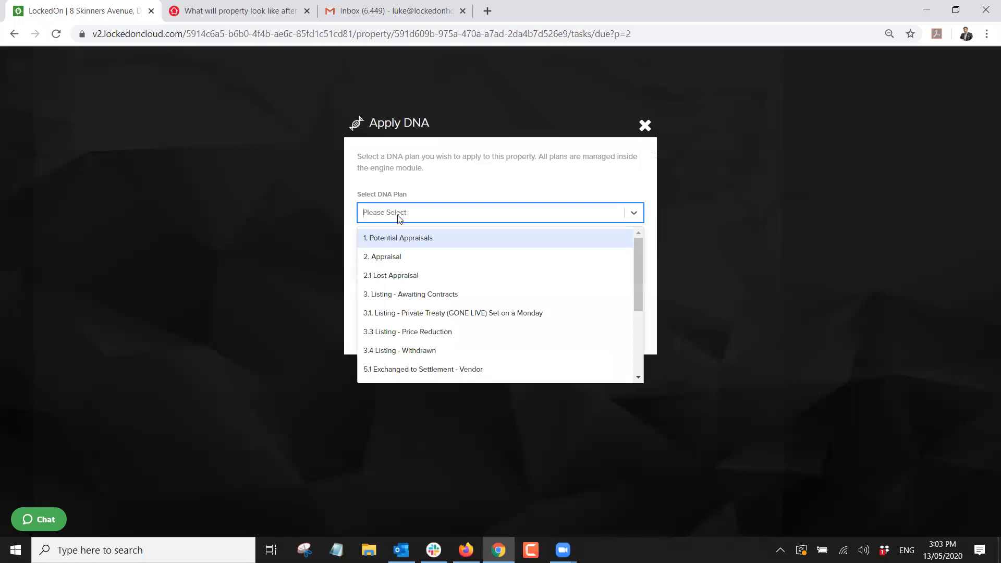
pyautogui.click(403, 315)
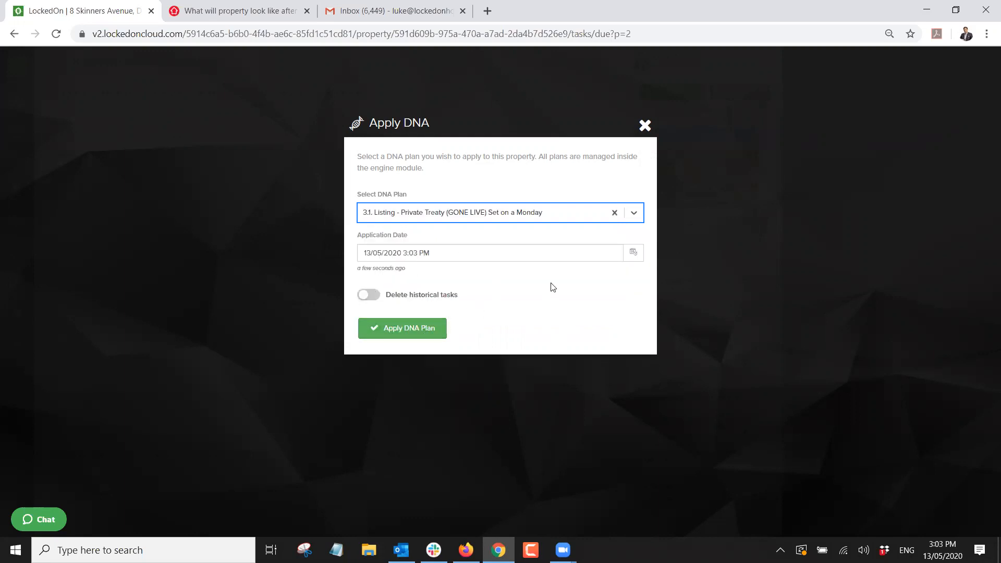
pyautogui.click(634, 254)
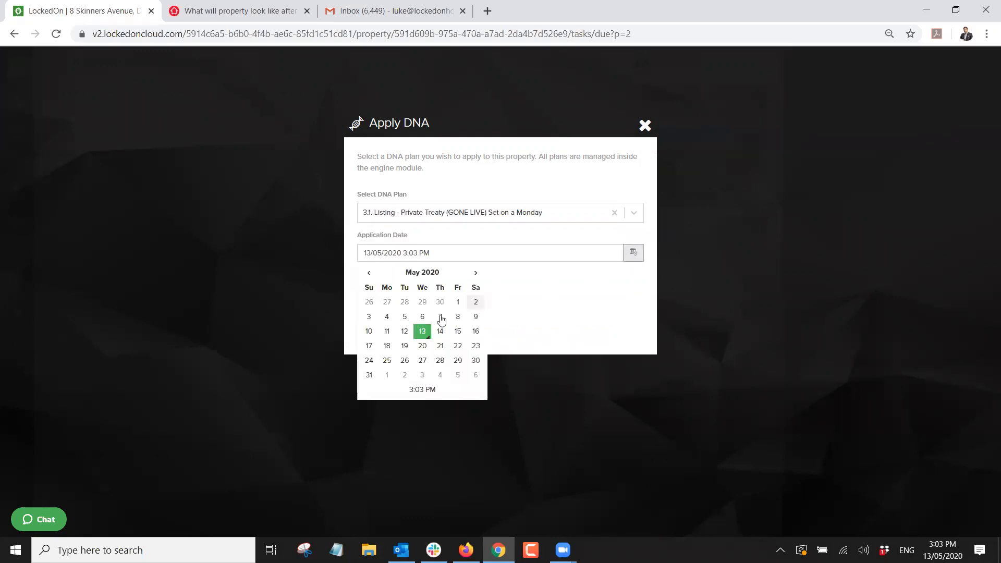
pyautogui.click(387, 346)
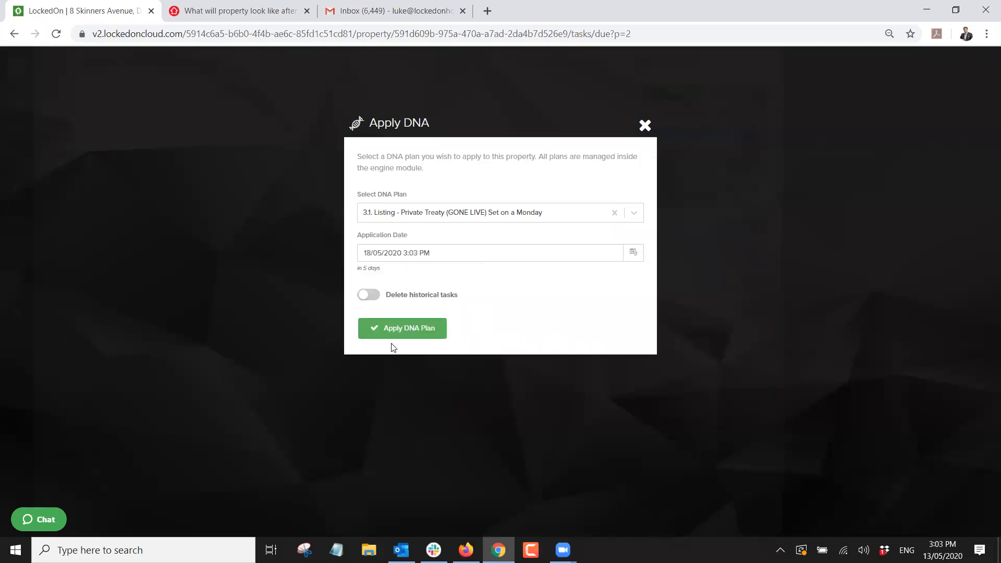
pyautogui.click(393, 329)
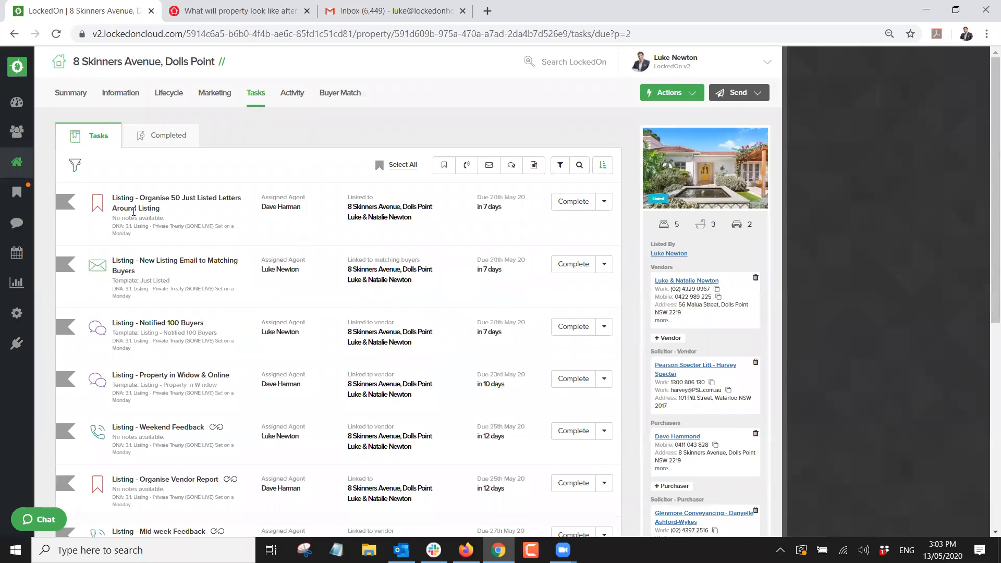
pyautogui.scroll(-3, 192, 212)
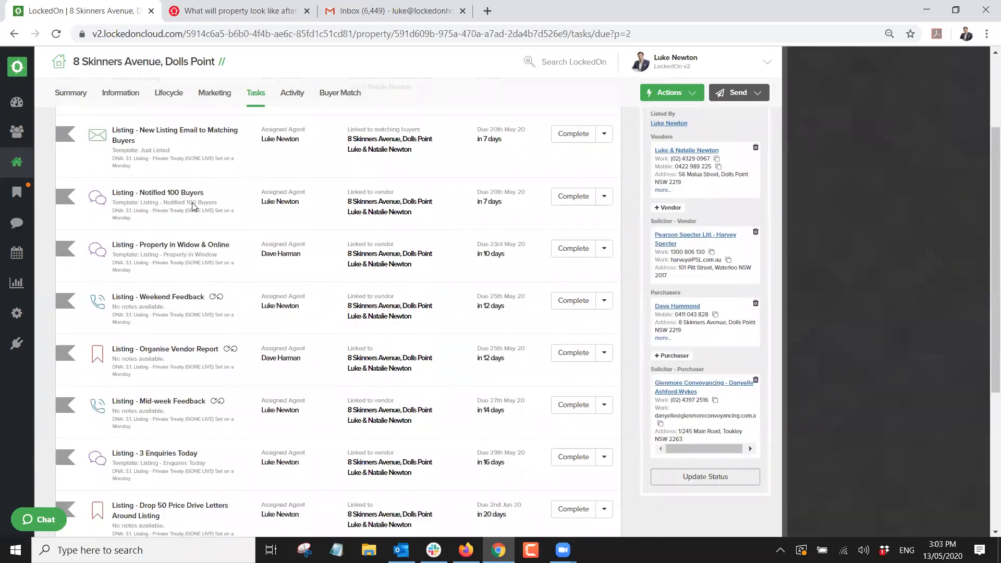
pyautogui.scroll(-1, 172, 152)
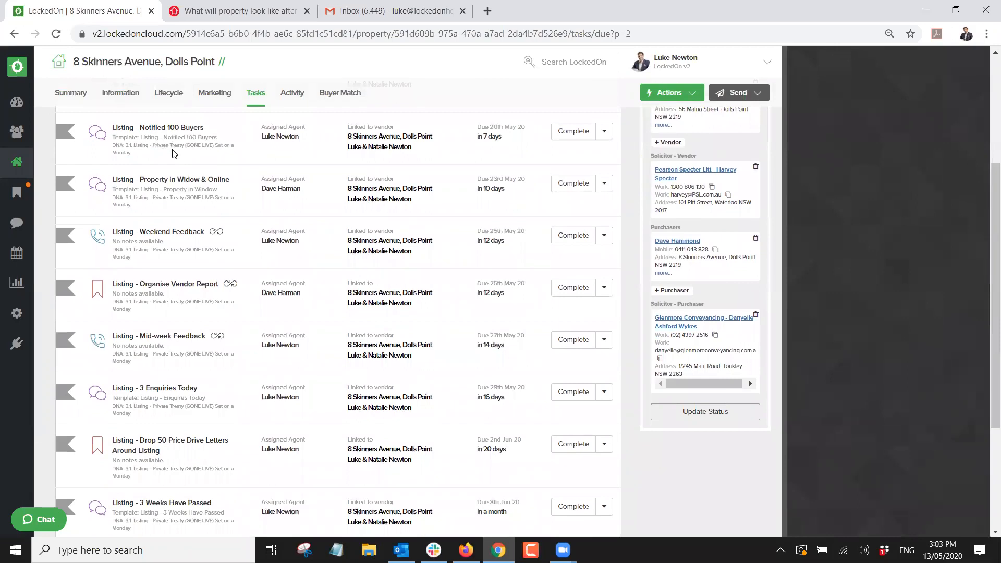
pyautogui.scroll(-1, 173, 153)
pyautogui.scroll(2, 137, 178)
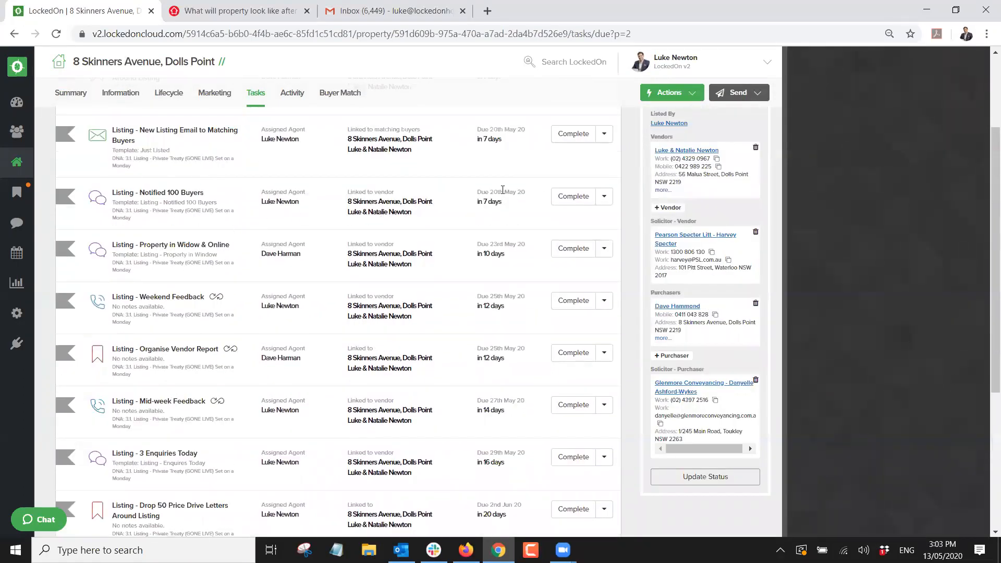
pyautogui.scroll(-2, 282, 250)
pyautogui.scroll(3, 280, 253)
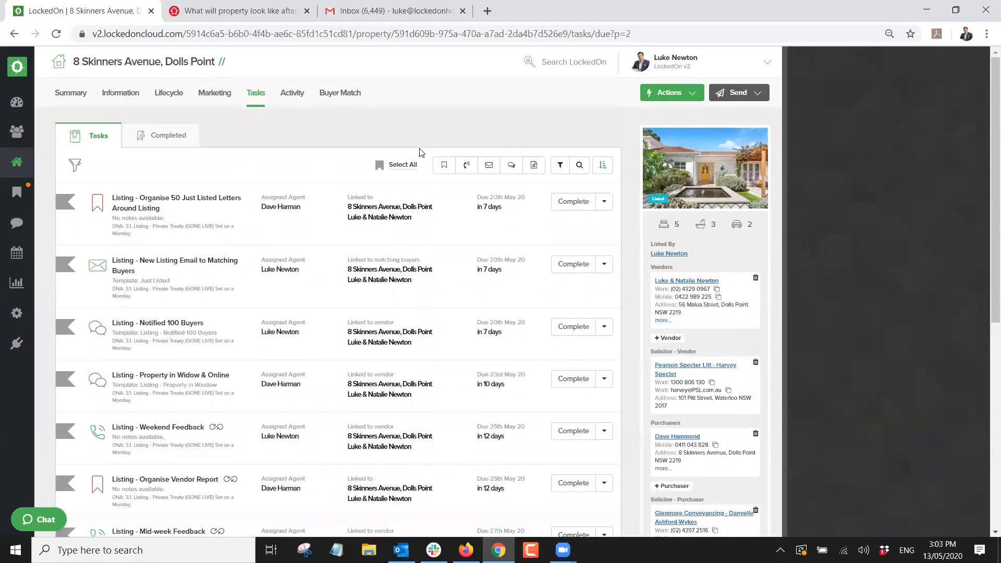
pyautogui.scroll(-3, 353, 167)
pyautogui.scroll(3, 344, 167)
pyautogui.scroll(-3, 269, 280)
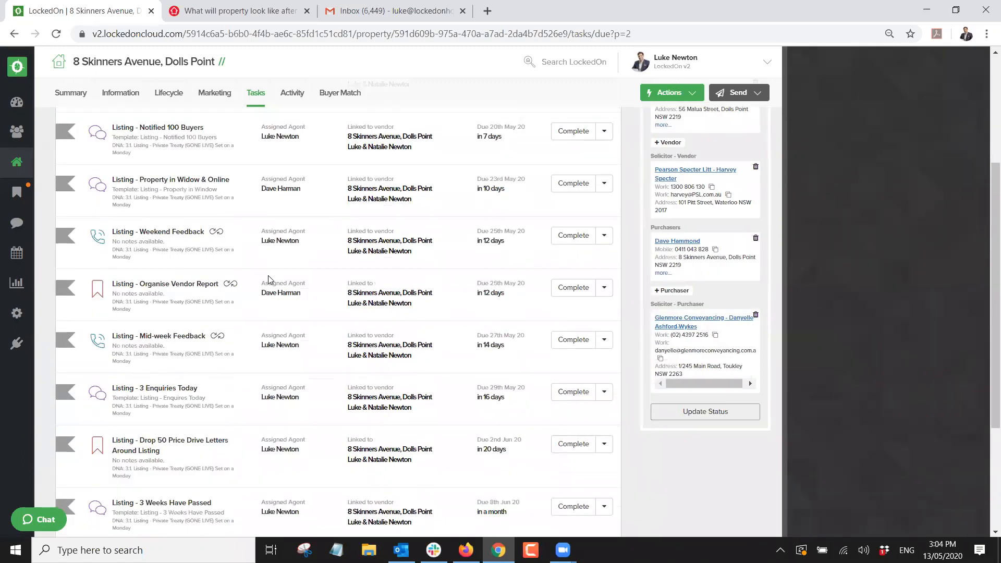
pyautogui.scroll(-2, 269, 280)
pyautogui.scroll(5, 269, 280)
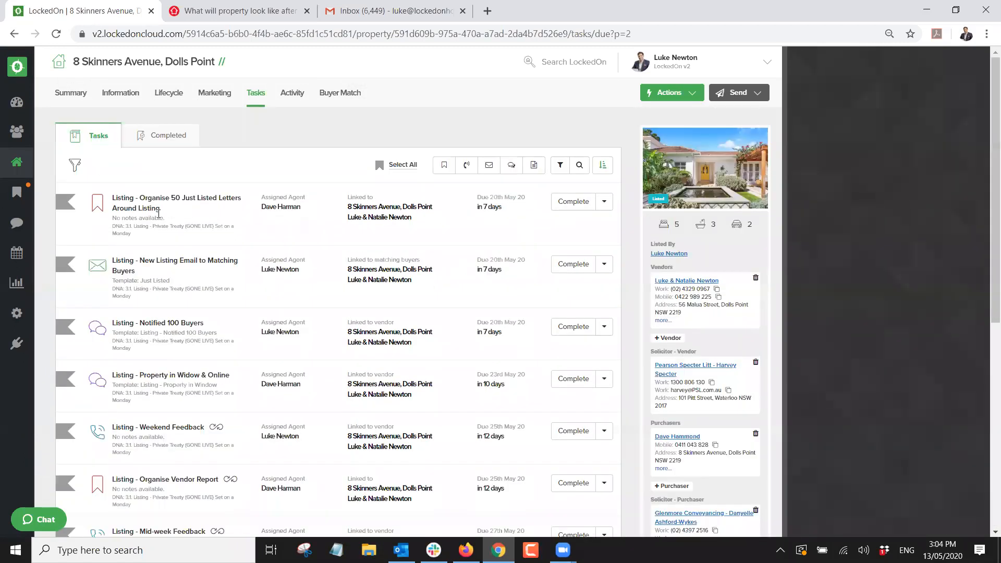
pyautogui.scroll(-3, 269, 250)
pyautogui.scroll(3, 269, 250)
pyautogui.click(286, 95)
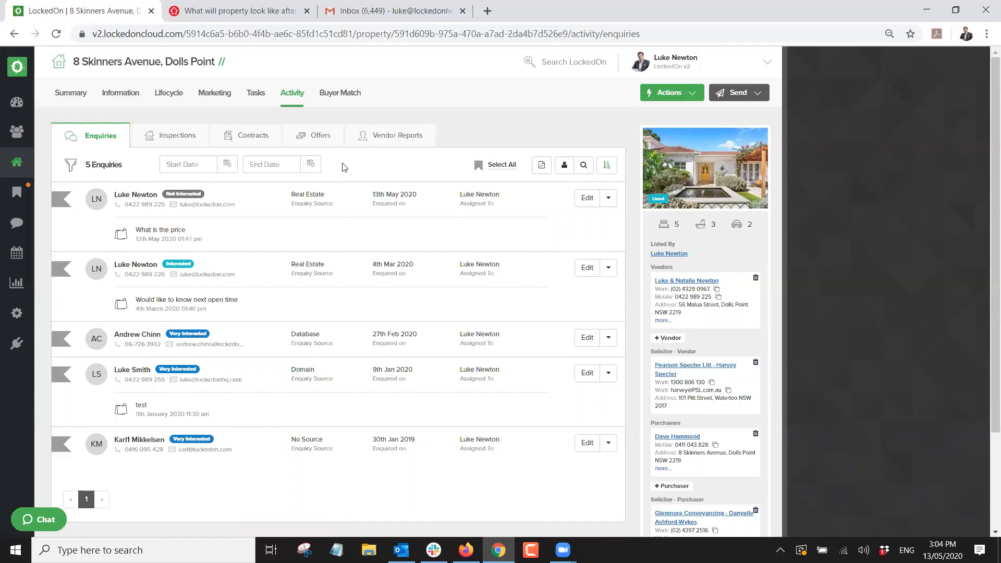
pyautogui.click(365, 136)
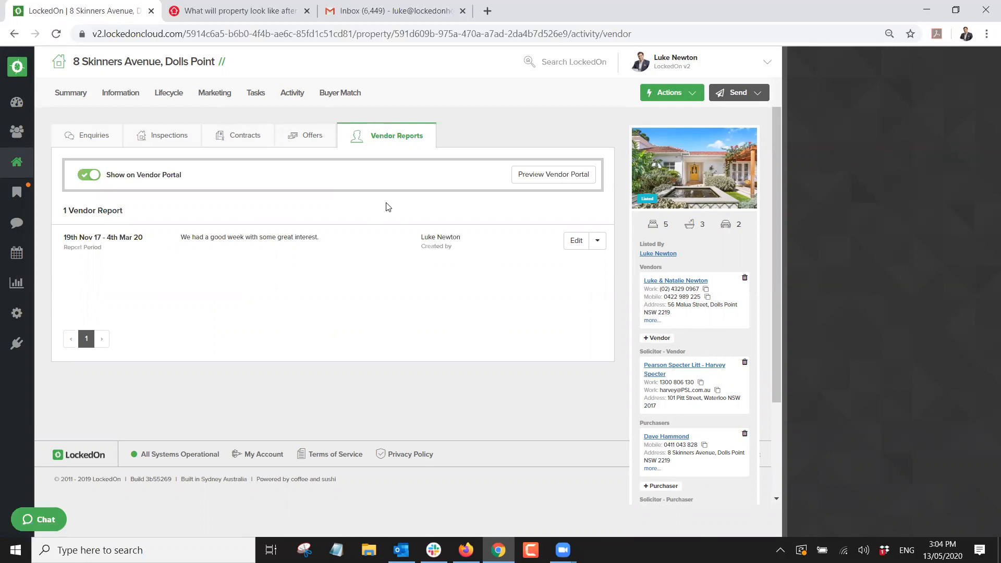
pyautogui.click(668, 94)
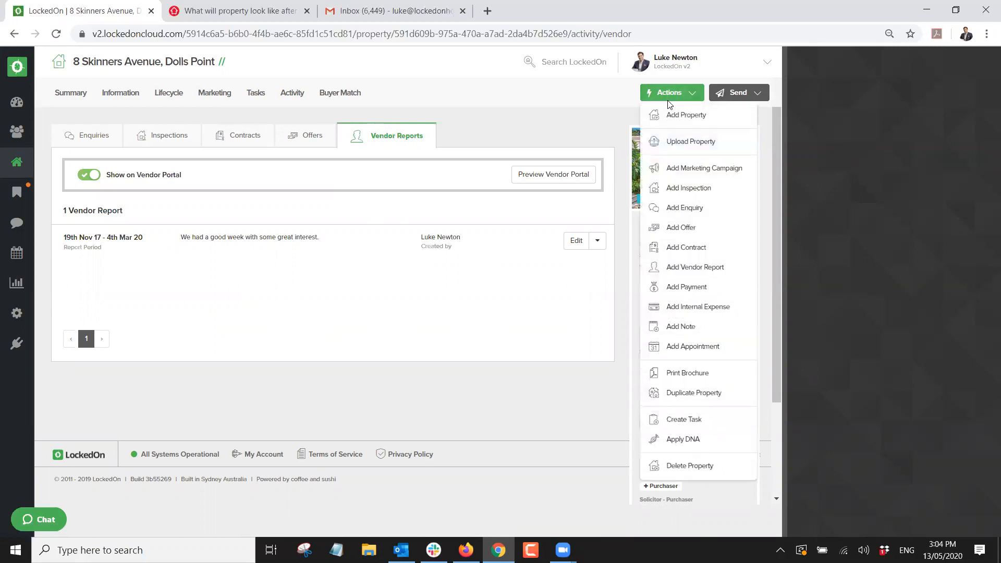
pyautogui.click(683, 268)
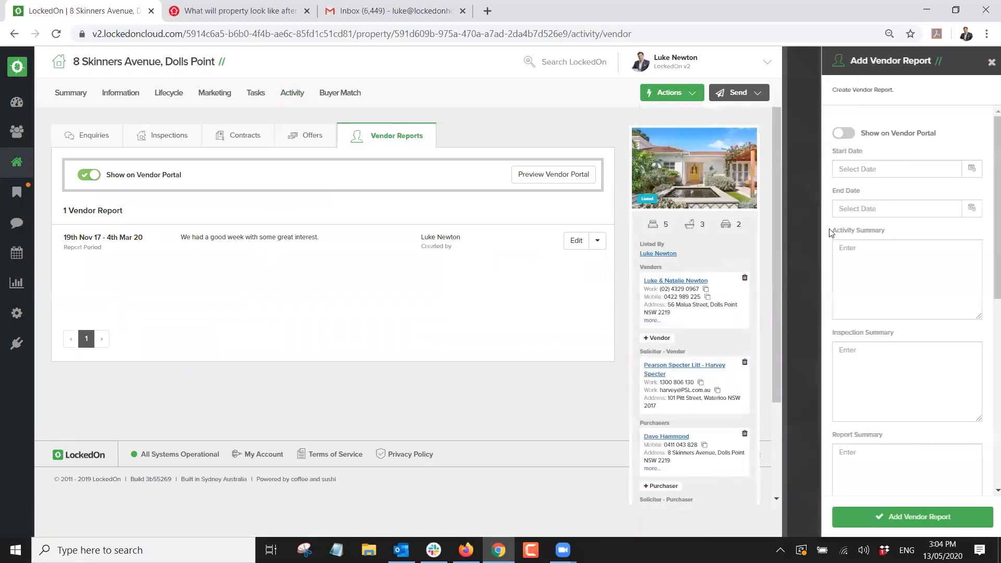
pyautogui.click(969, 169)
pyautogui.click(895, 233)
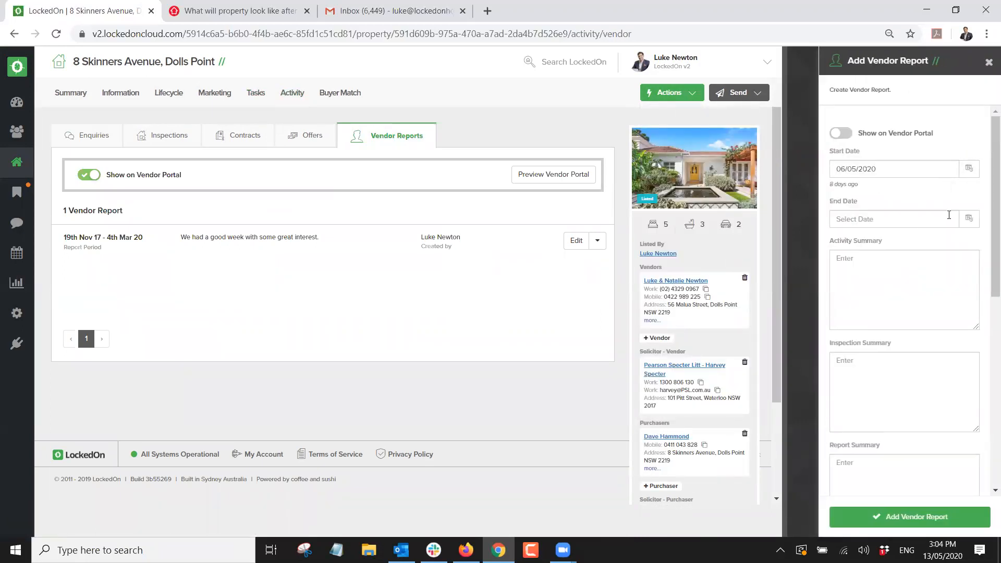
pyautogui.click(970, 218)
pyautogui.click(895, 296)
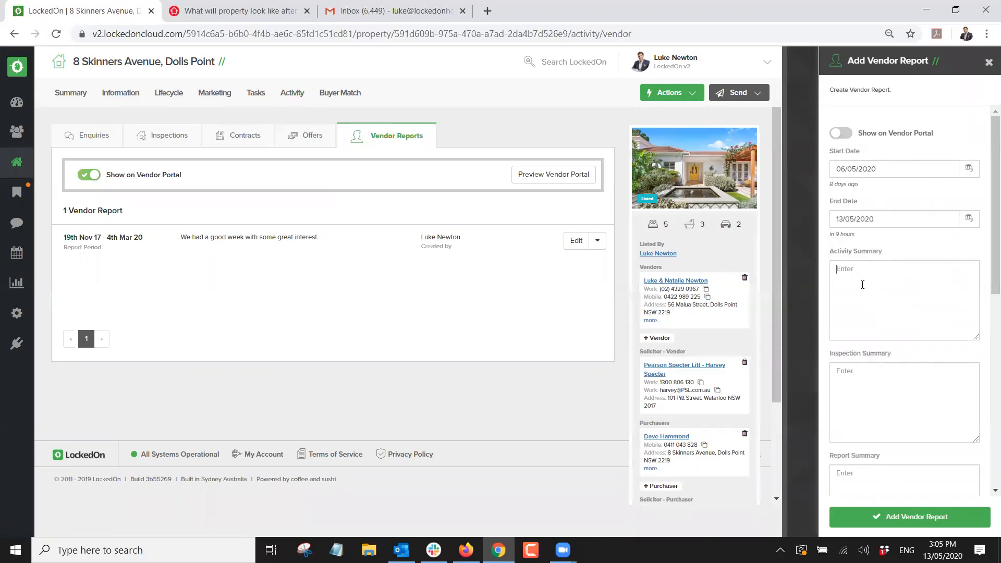
pyautogui.scroll(-1, 860, 219)
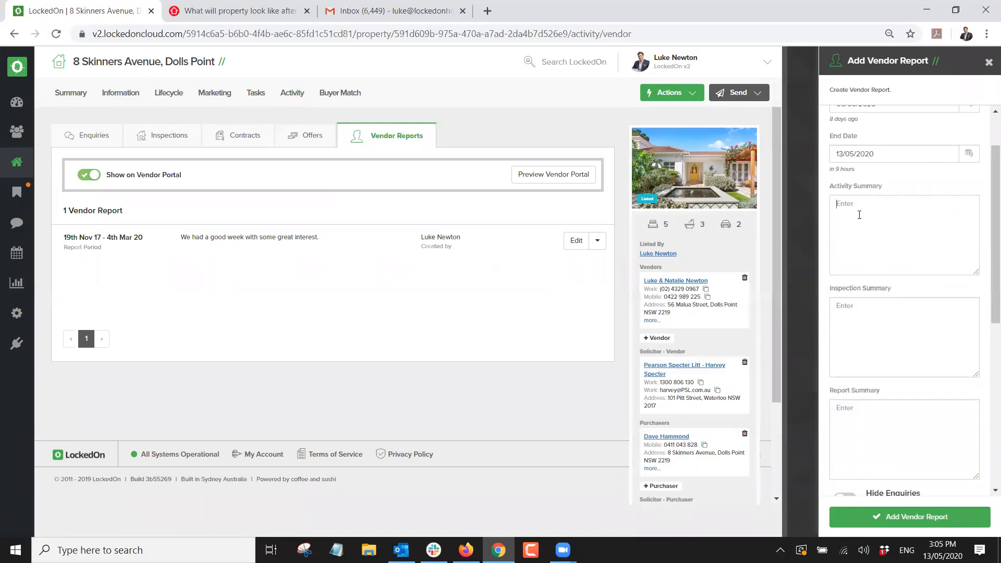
pyautogui.scroll(-5, 878, 324)
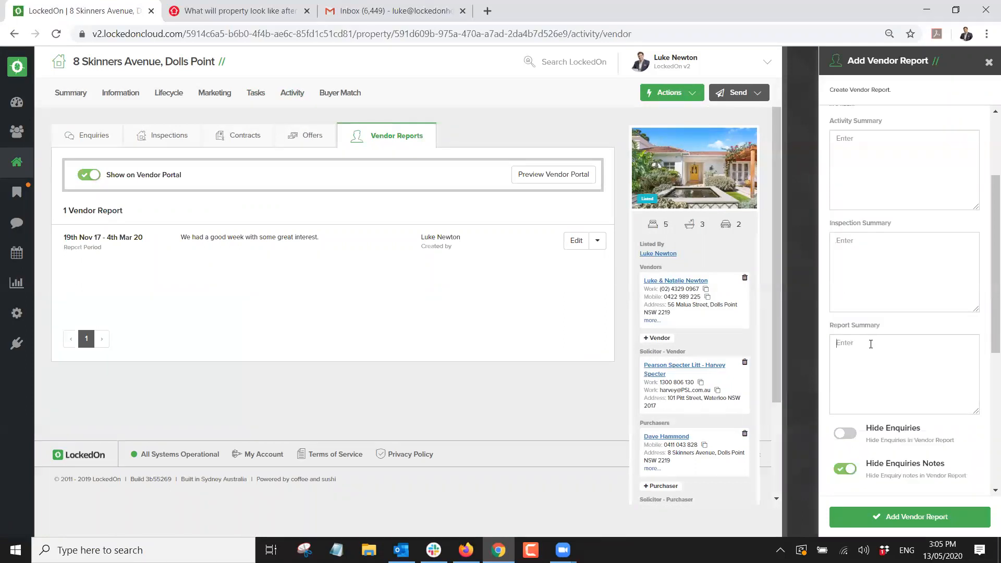
pyautogui.scroll(4, 878, 348)
pyautogui.scroll(-4, 878, 349)
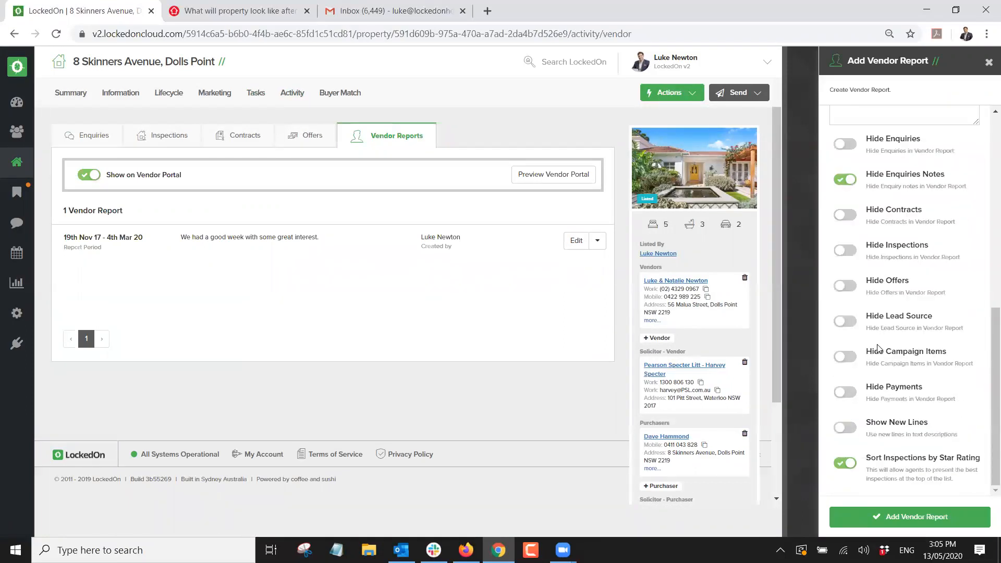
pyautogui.click(989, 62)
# Change the existing vendor report's end date to 13 May 2020 and save it.
pyautogui.click(576, 241)
pyautogui.moveTo(888, 284); pyautogui.dragTo(810, 281)
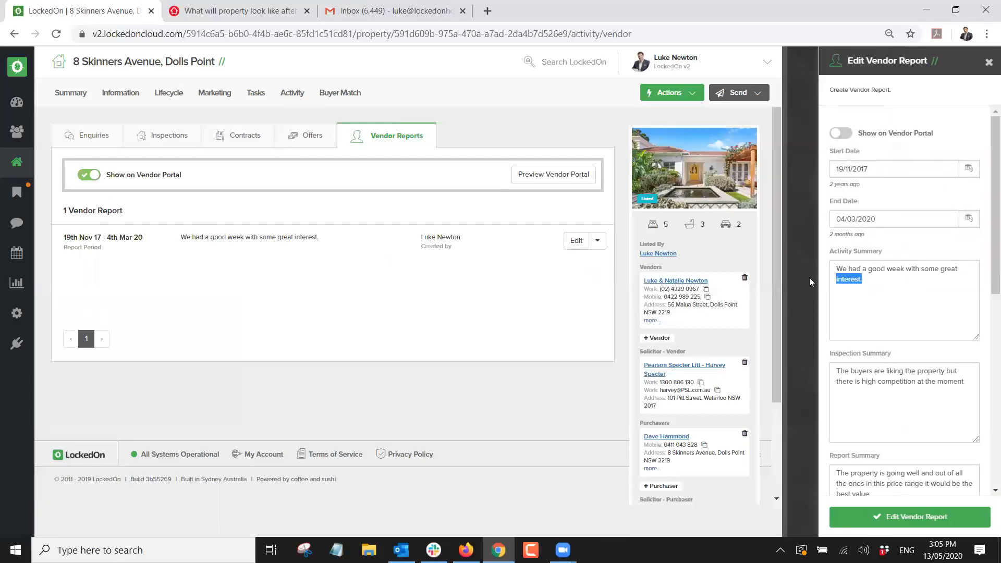
pyautogui.moveTo(854, 381); pyautogui.dragTo(924, 381)
pyautogui.scroll(-4, 891, 409)
pyautogui.scroll(4, 886, 365)
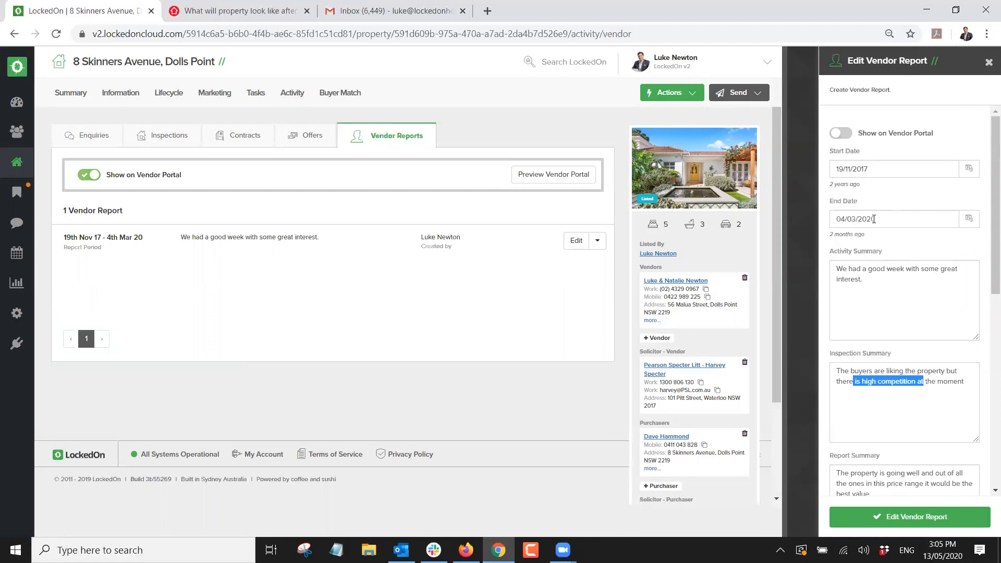
pyautogui.click(878, 167)
pyautogui.click(969, 219)
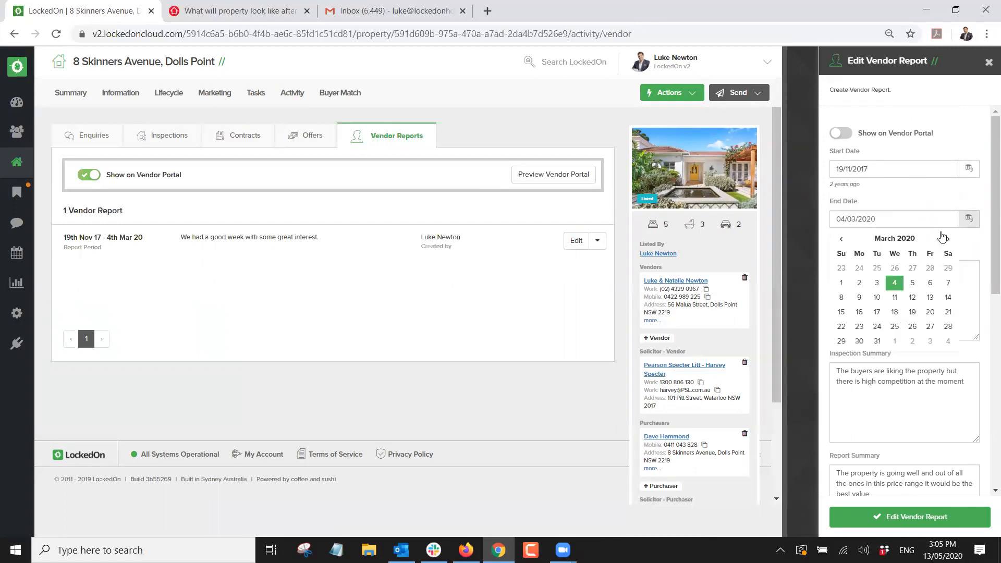
pyautogui.click(948, 239)
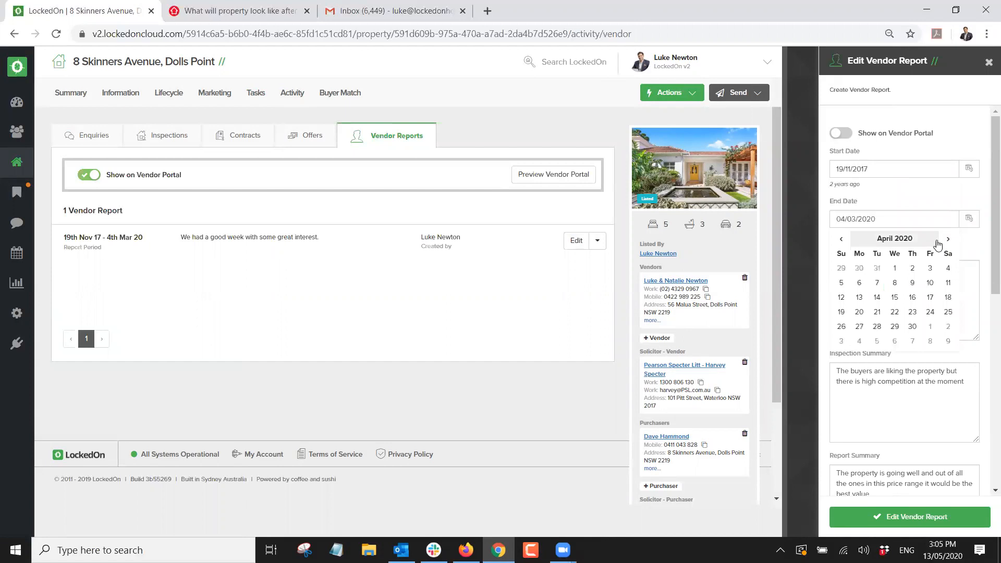
pyautogui.click(947, 239)
pyautogui.click(895, 297)
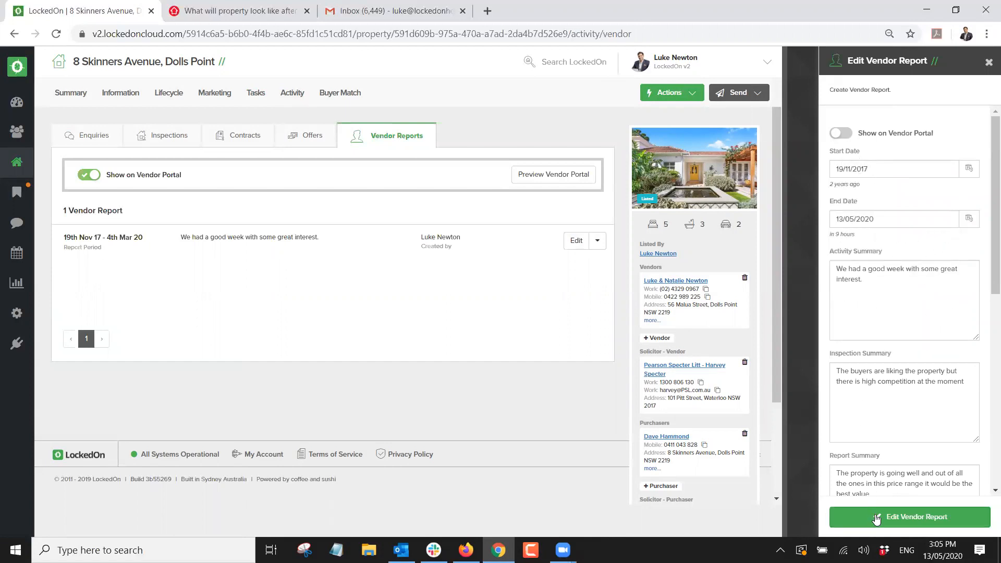
pyautogui.click(894, 517)
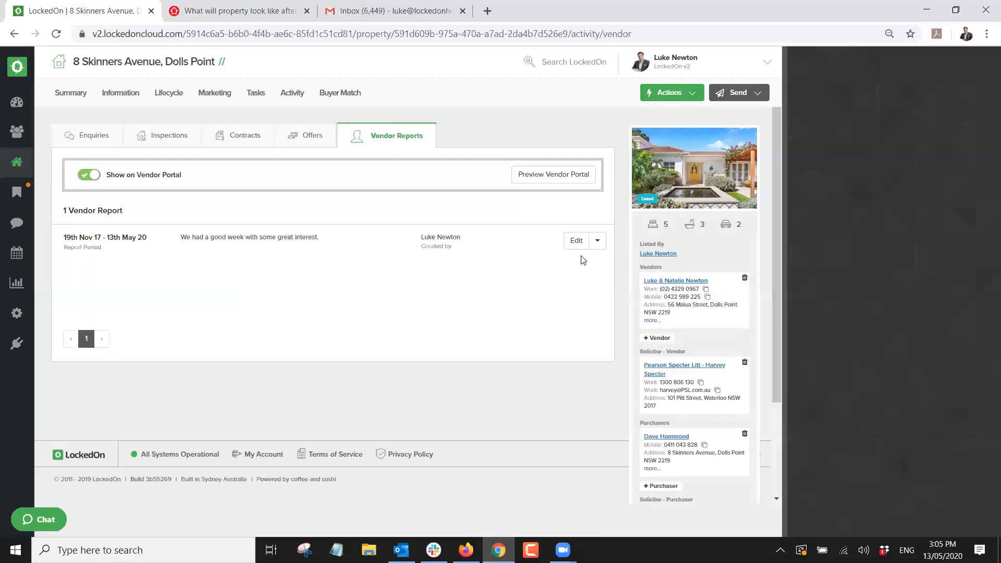
# Close the unrelated article tab and download the vendor report as a PDF.
pyautogui.click(306, 11)
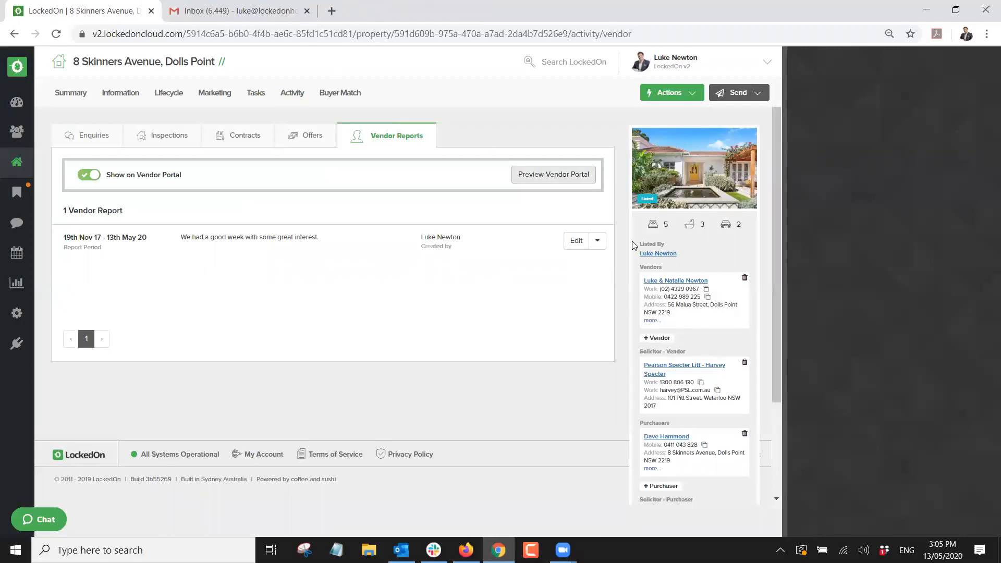
pyautogui.click(598, 240)
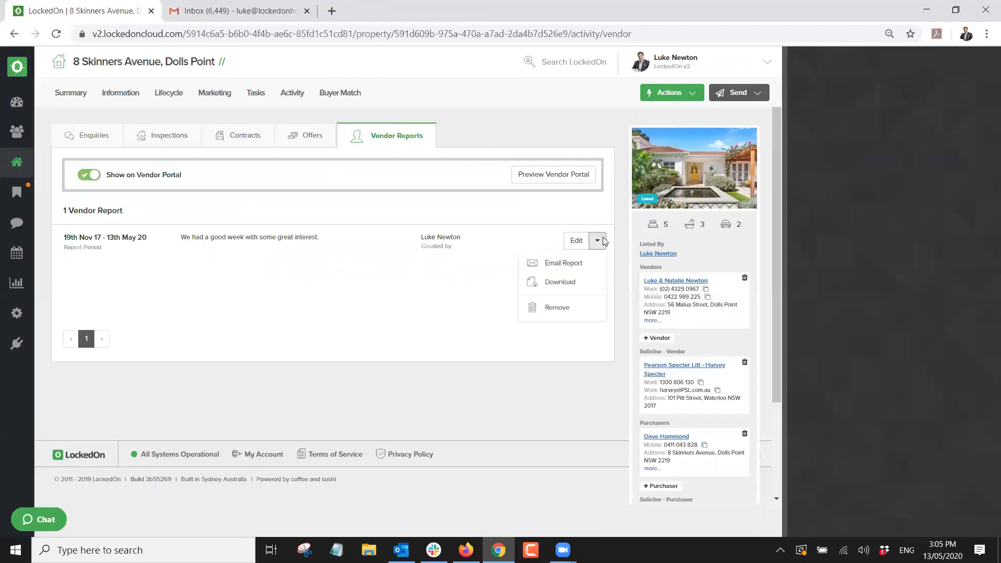
pyautogui.click(579, 282)
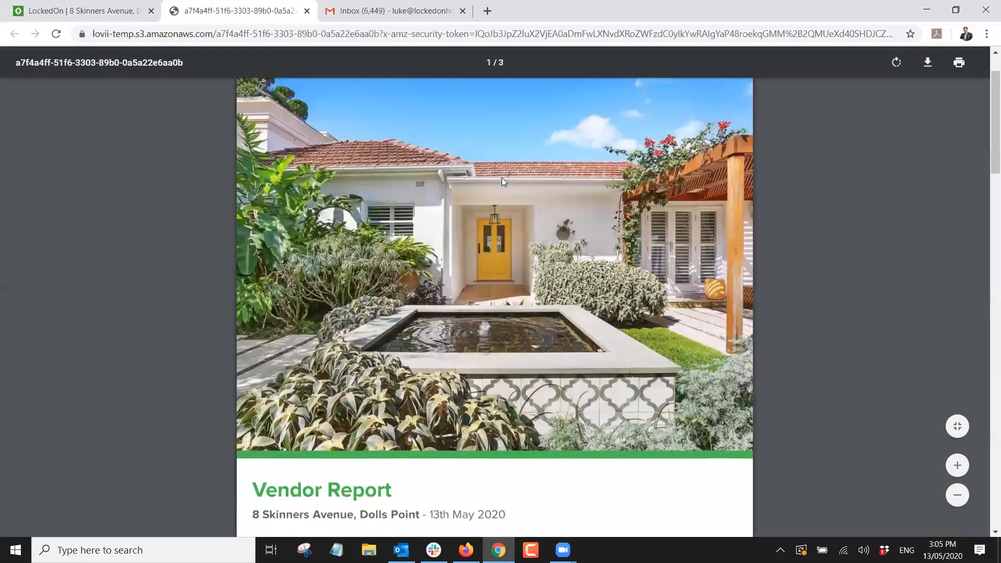
# Review the three-page vendor report PDF covering 19-11-2017 to 13-05-2020.
pyautogui.scroll(-3, 504, 181)
pyautogui.scroll(-10, 470, 381)
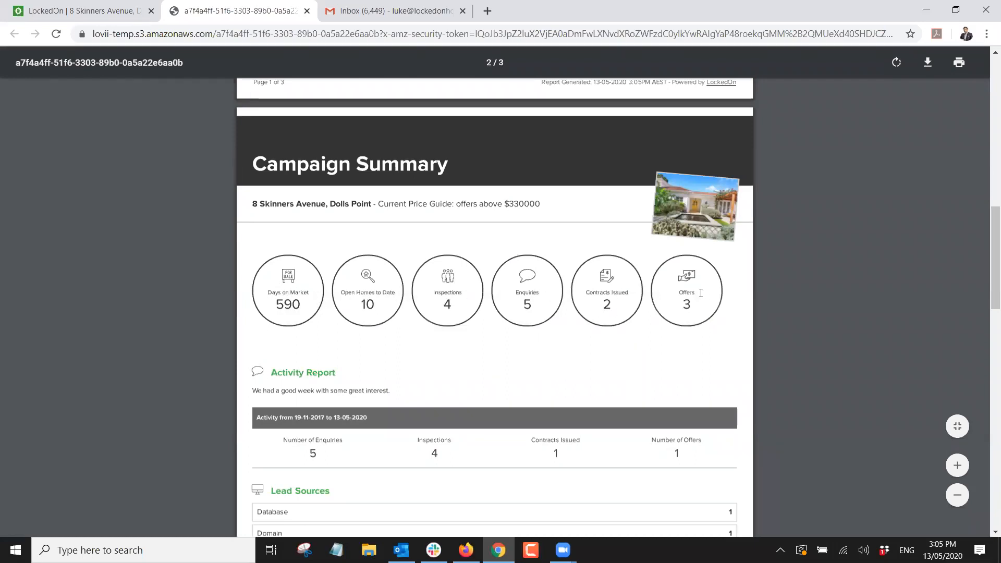
pyautogui.scroll(-3, 565, 302)
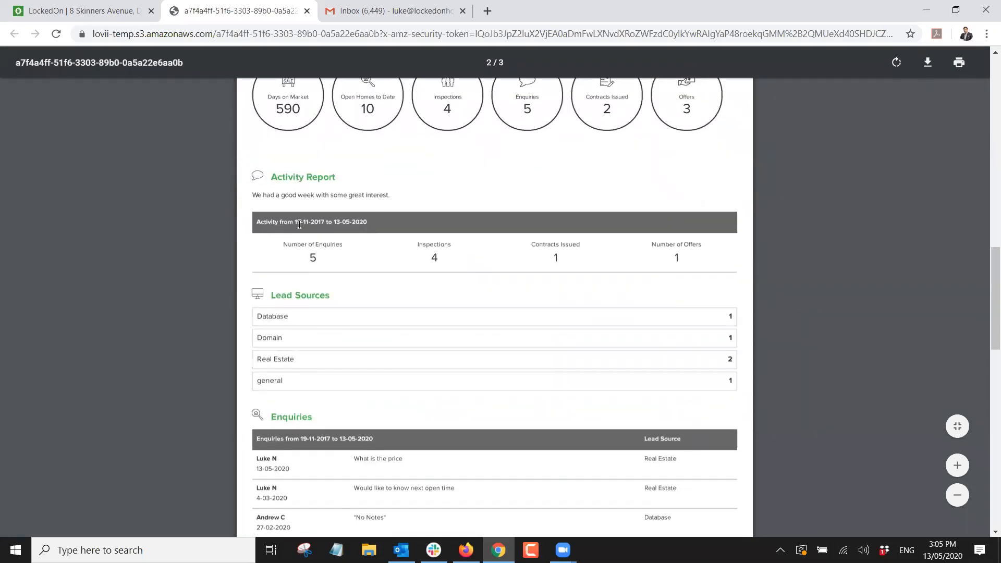
pyautogui.moveTo(295, 218); pyautogui.dragTo(380, 218)
pyautogui.click(380, 218)
pyautogui.scroll(-2, 496, 279)
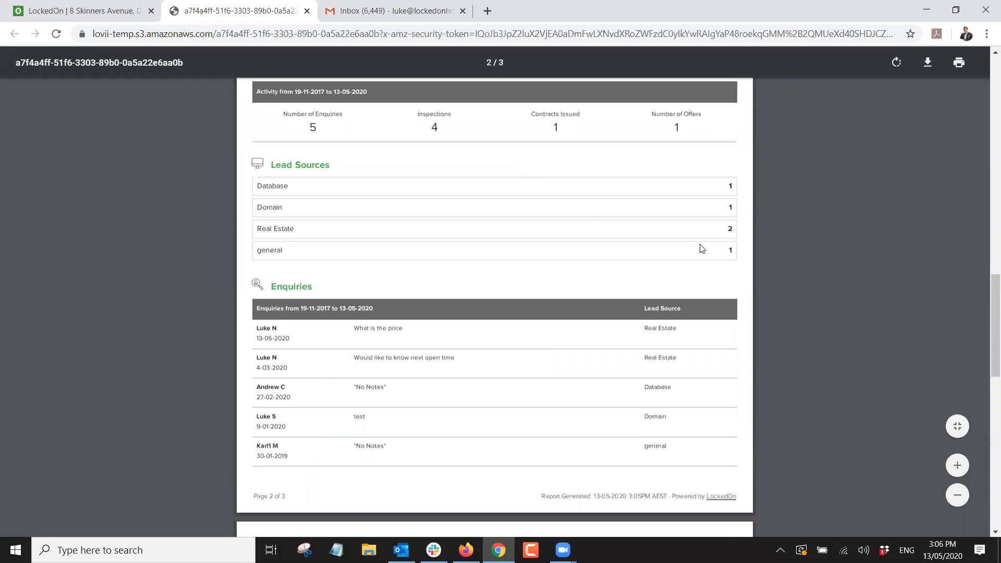
pyautogui.scroll(-2, 566, 305)
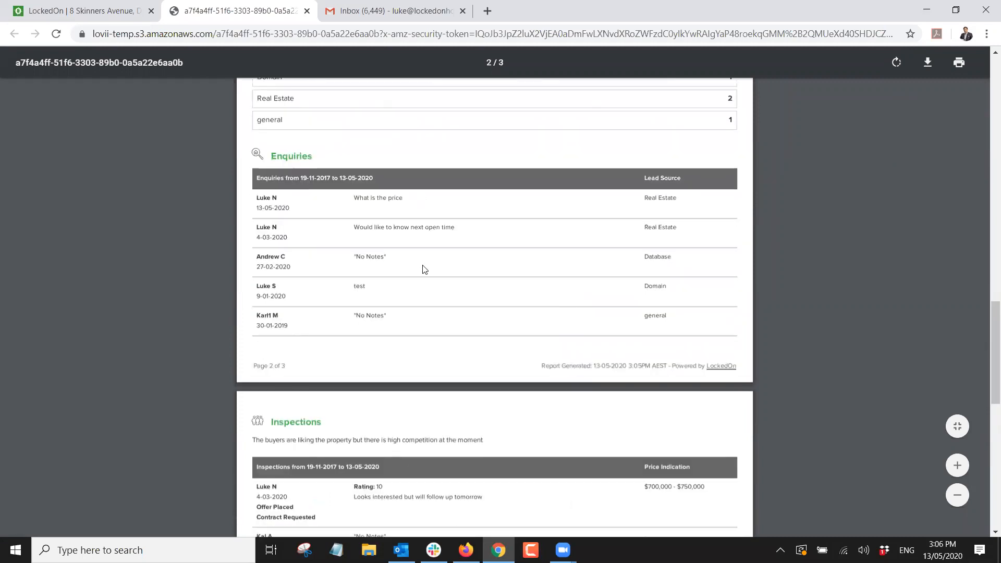
pyautogui.scroll(-4, 373, 258)
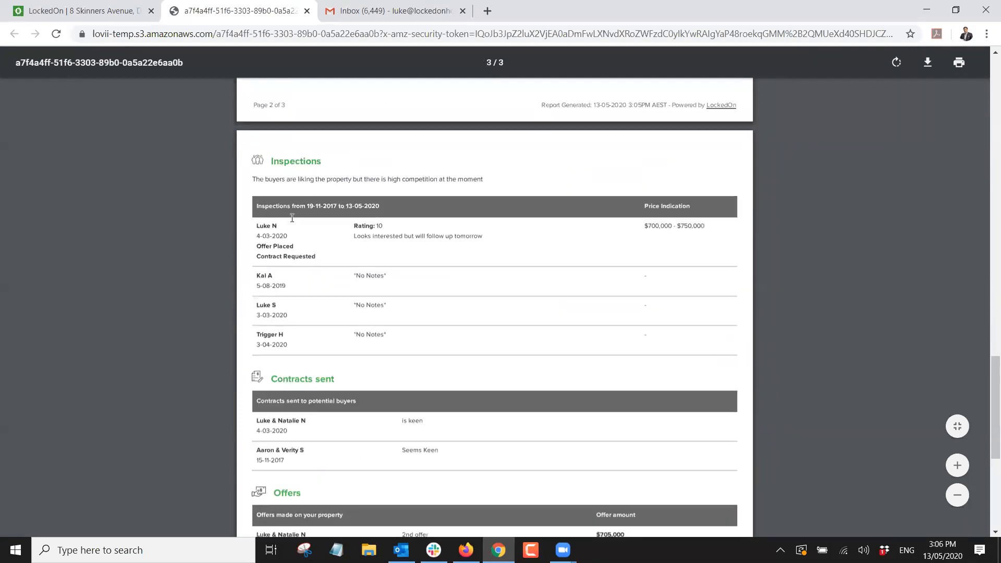
pyautogui.scroll(-2, 390, 284)
pyautogui.scroll(-3, 344, 304)
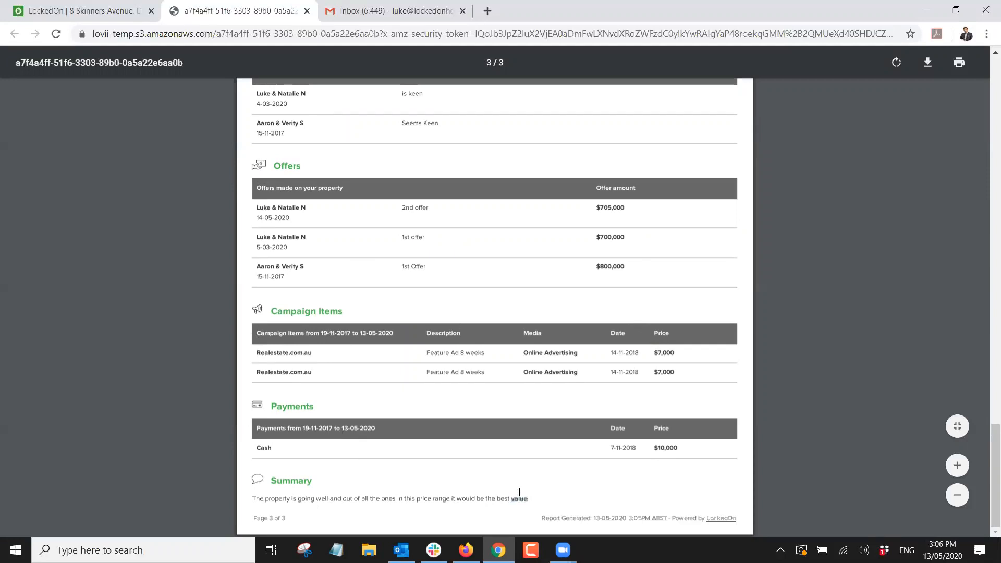
pyautogui.scroll(10, 520, 496)
pyautogui.scroll(15, 519, 487)
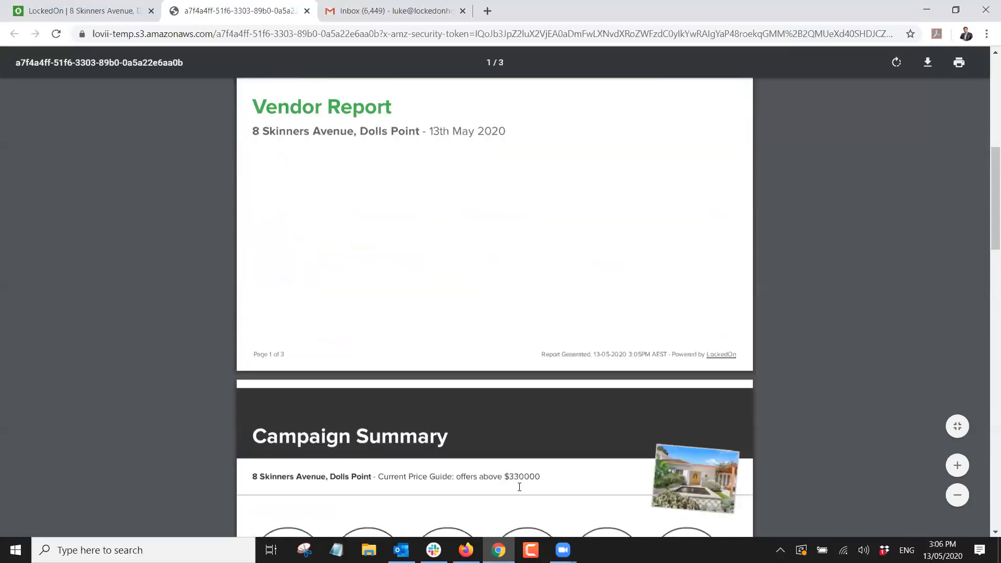
pyautogui.click(307, 12)
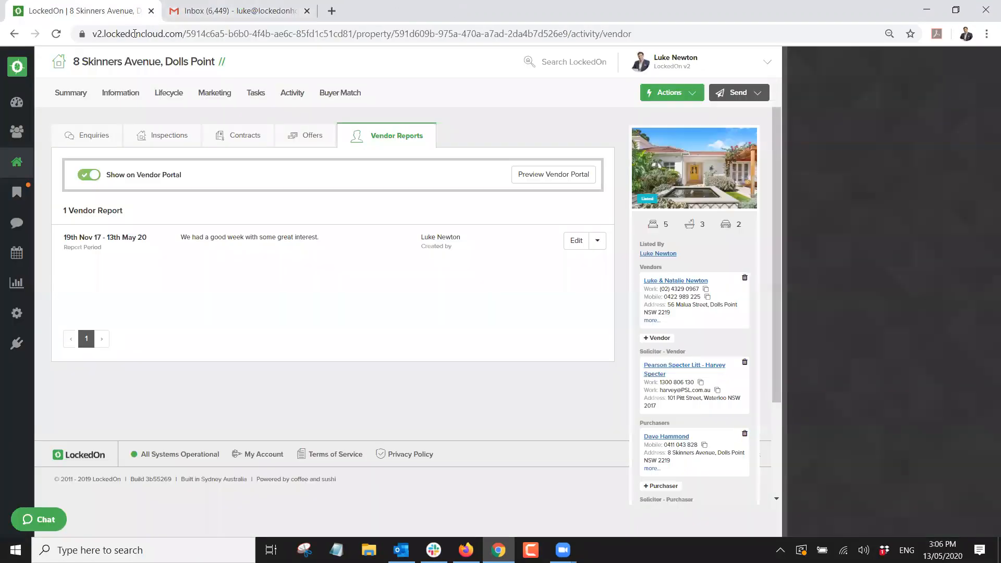
pyautogui.click(598, 241)
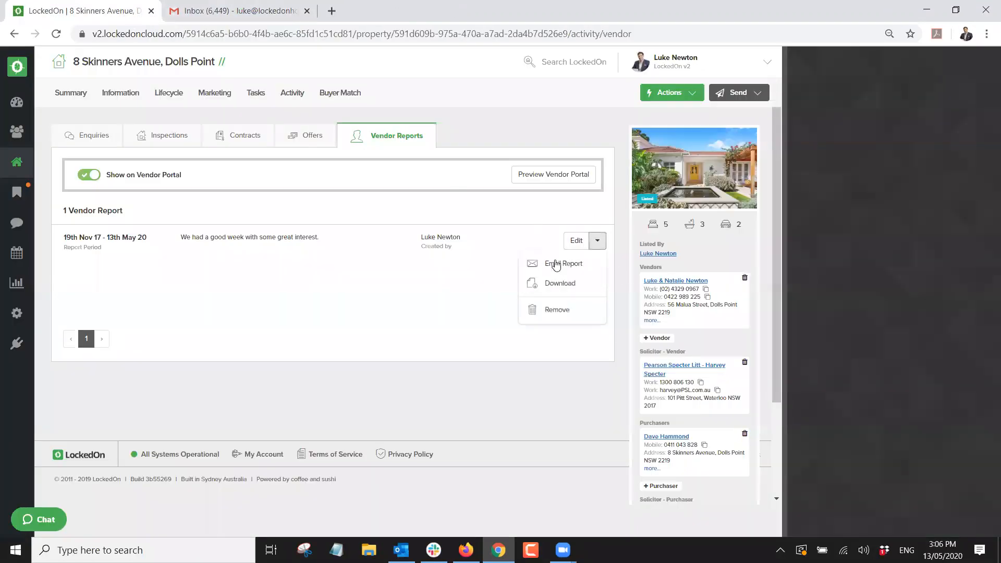
pyautogui.click(552, 263)
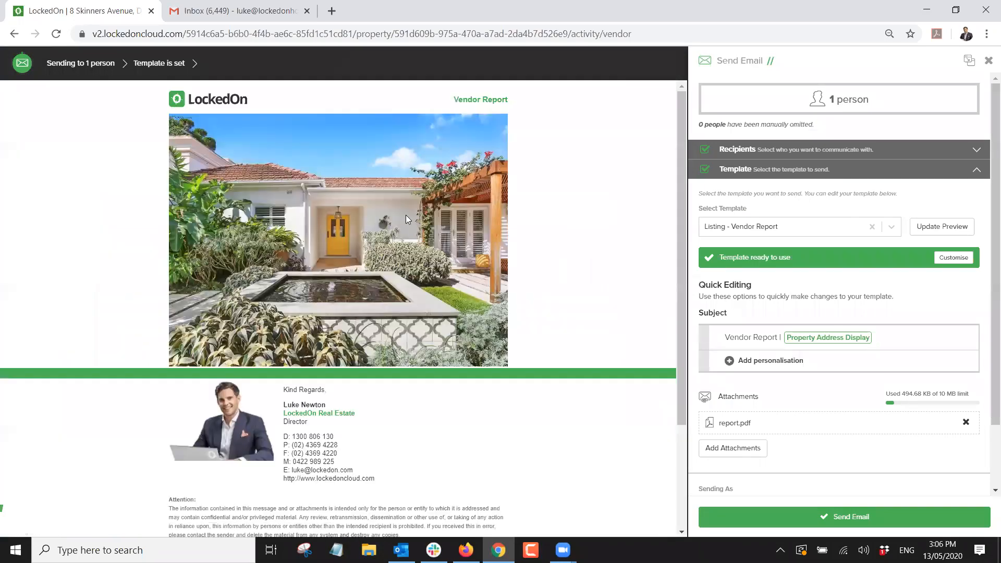
pyautogui.scroll(-5, 321, 292)
pyautogui.scroll(5, 313, 294)
pyautogui.scroll(-3, 194, 239)
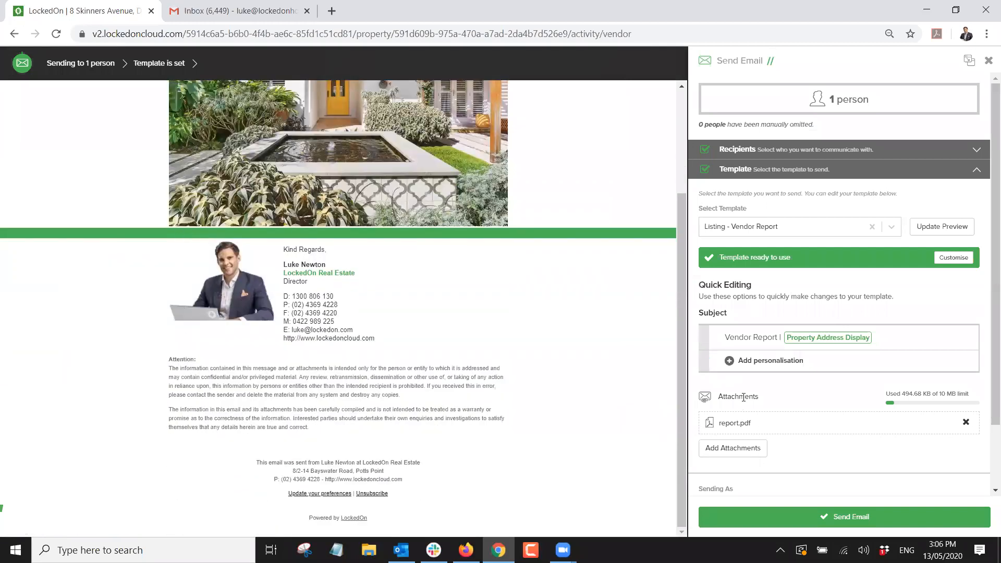
pyautogui.scroll(3, 366, 282)
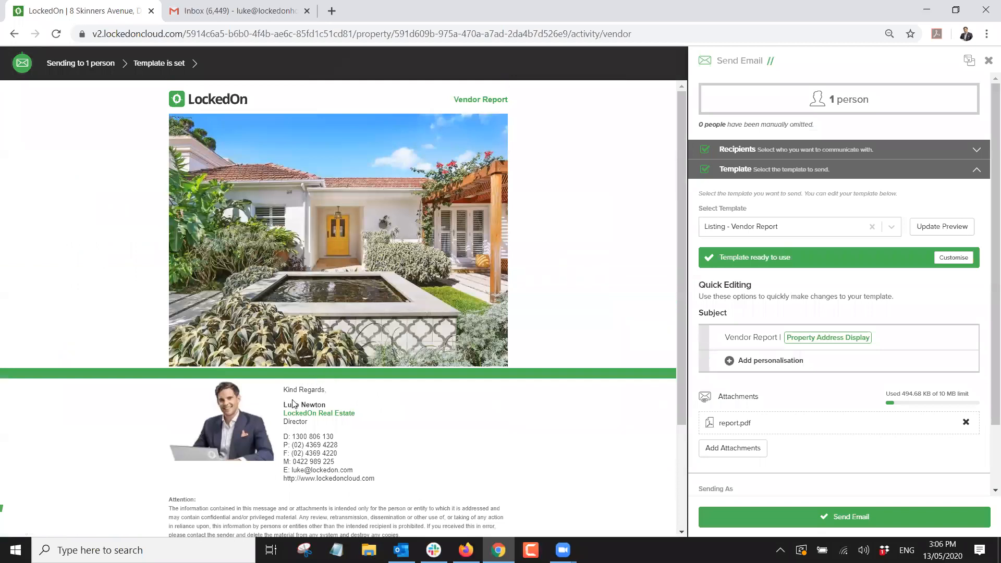
pyautogui.scroll(-3, 320, 296)
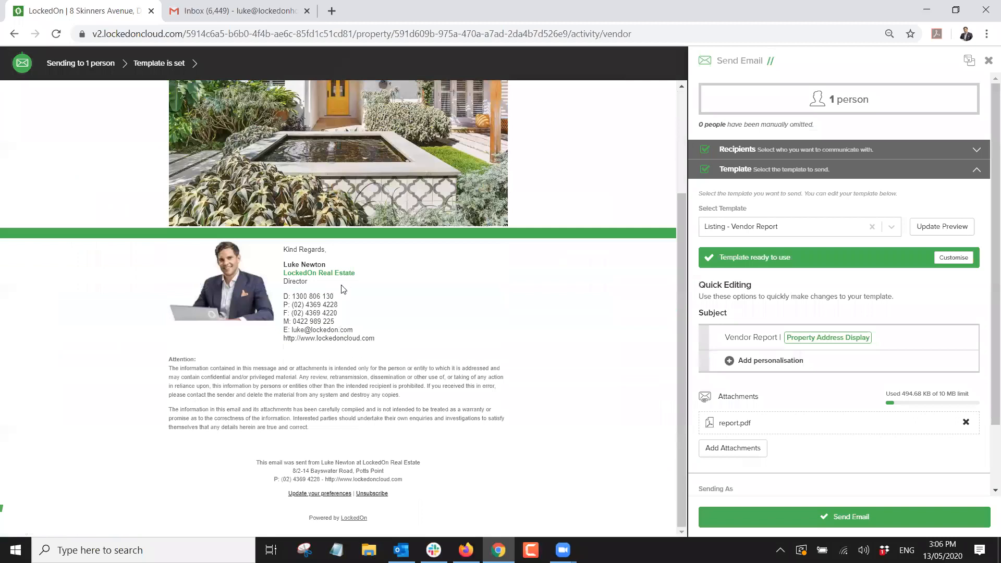
pyautogui.scroll(-2, 833, 377)
pyautogui.moveTo(763, 347); pyautogui.dragTo(712, 348)
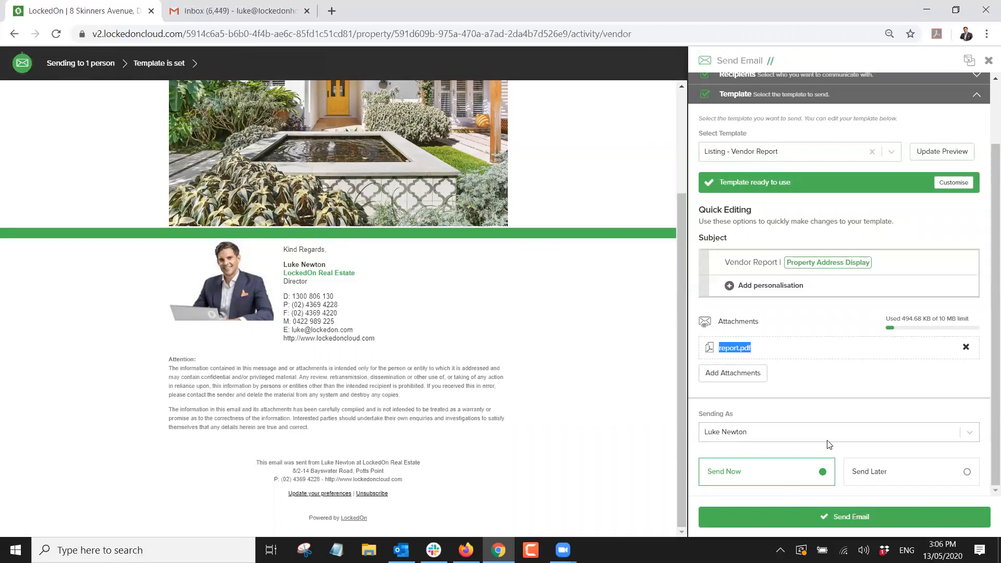
pyautogui.click(985, 64)
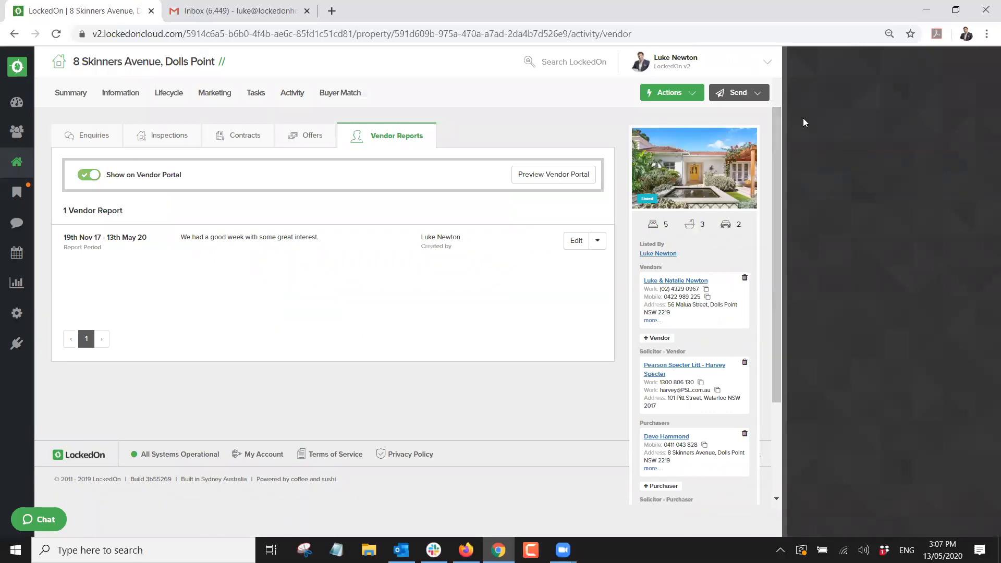
pyautogui.click(90, 175)
pyautogui.click(669, 282)
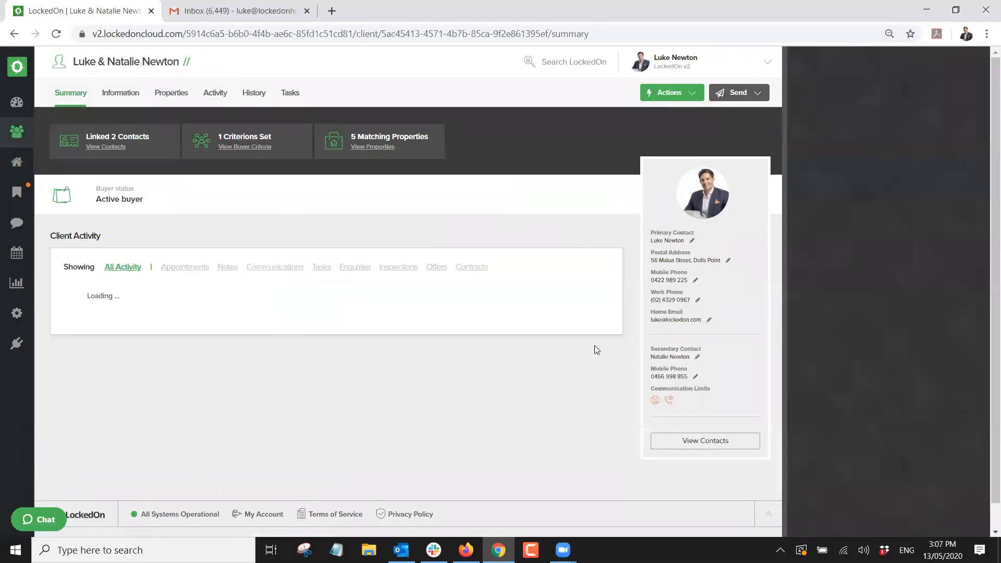
pyautogui.click(671, 445)
pyautogui.click(595, 176)
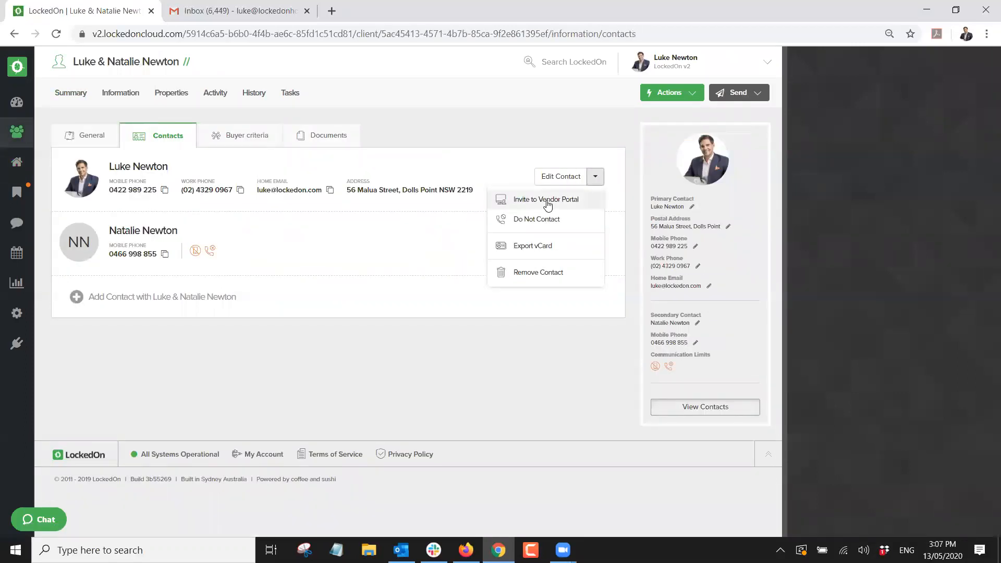
pyautogui.click(547, 200)
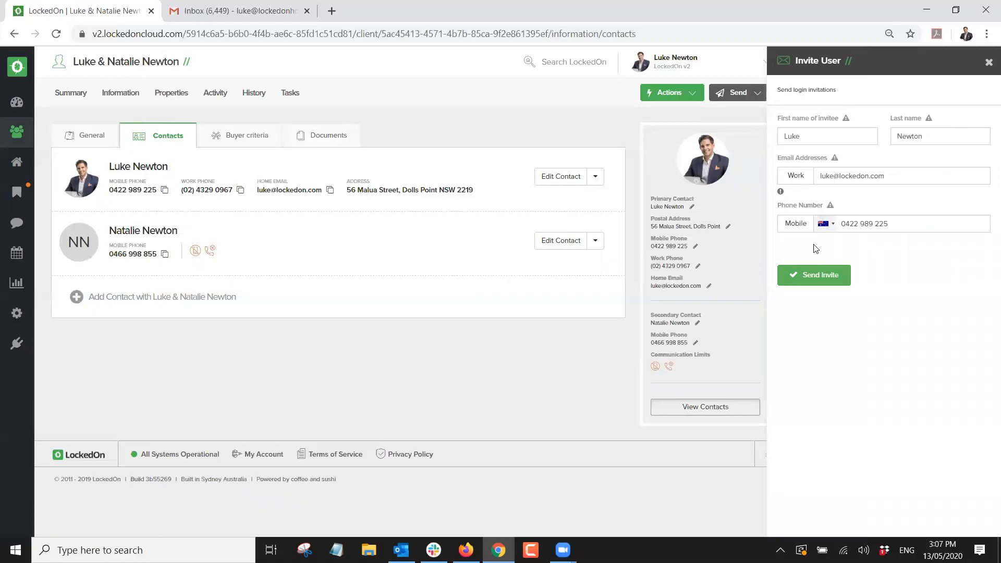
pyautogui.click(984, 65)
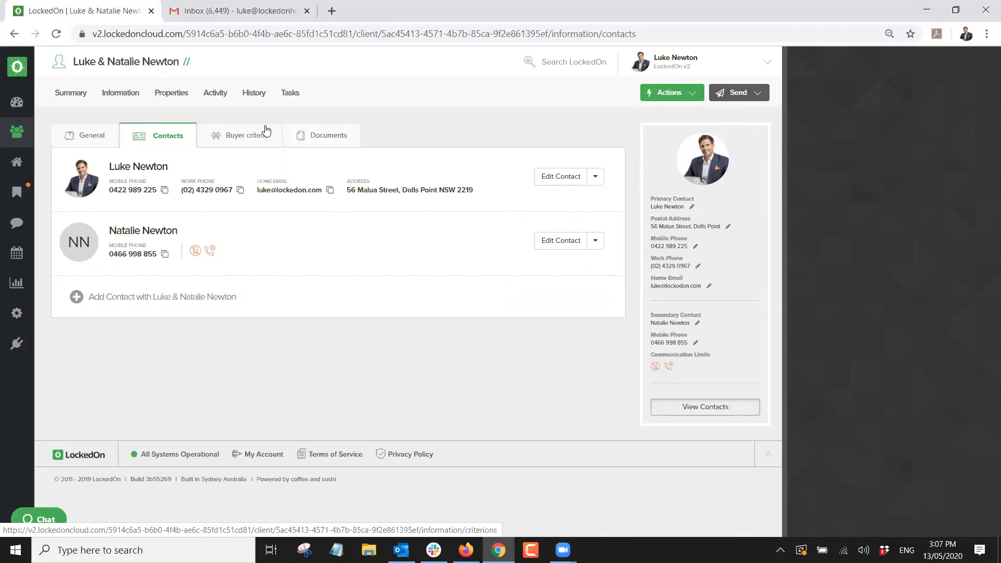
pyautogui.click(174, 94)
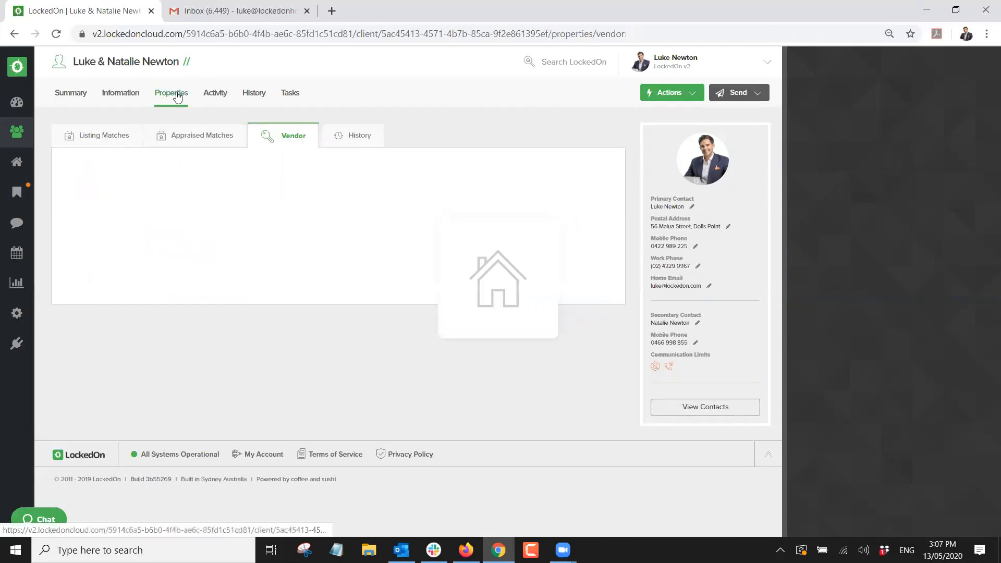
pyautogui.click(116, 273)
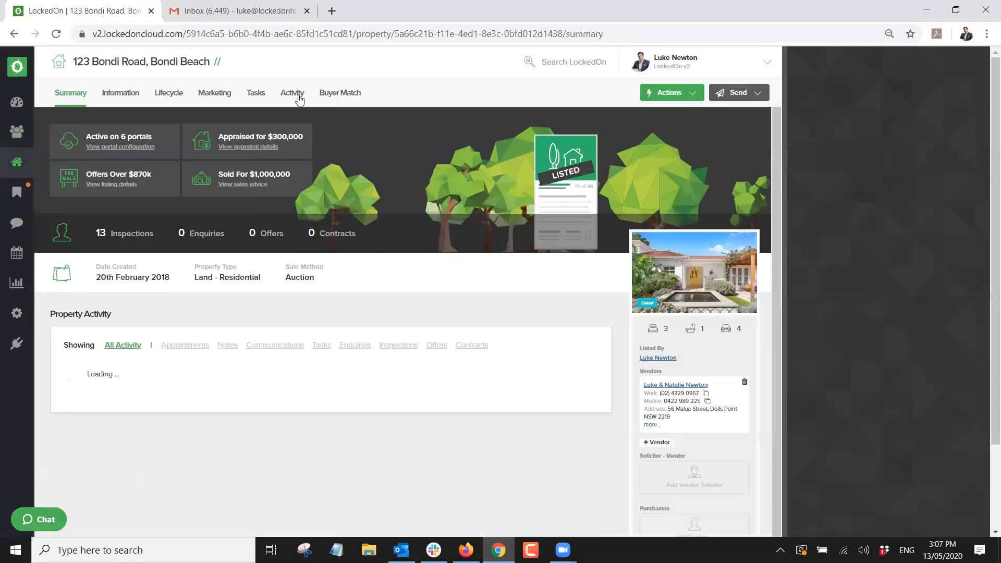
pyautogui.click(293, 95)
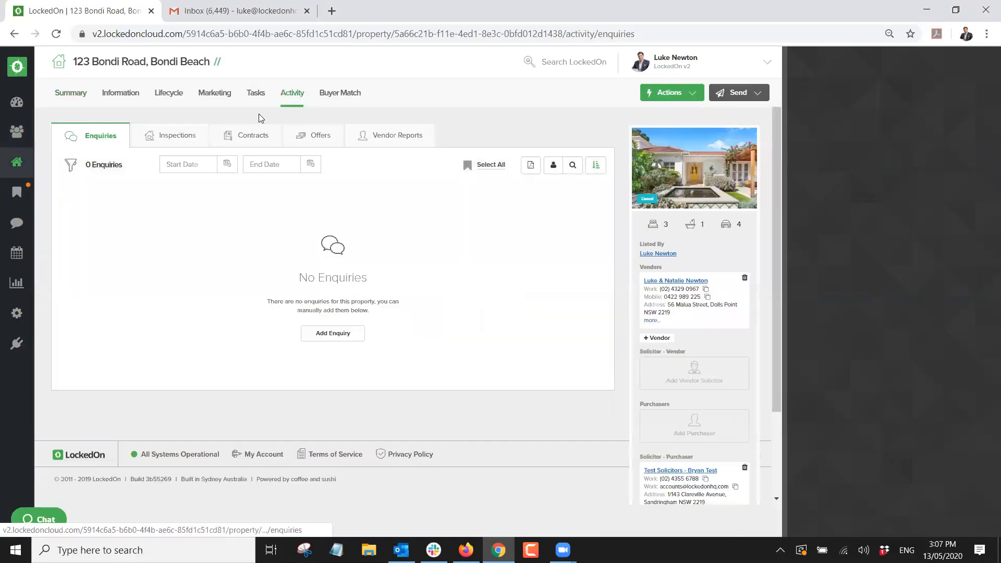
pyautogui.click(395, 138)
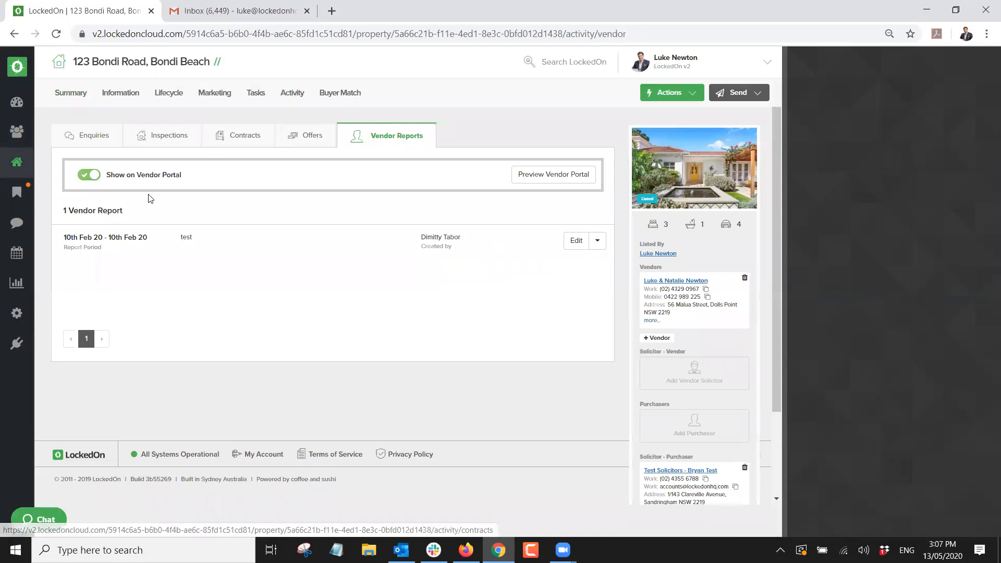
pyautogui.click(22, 164)
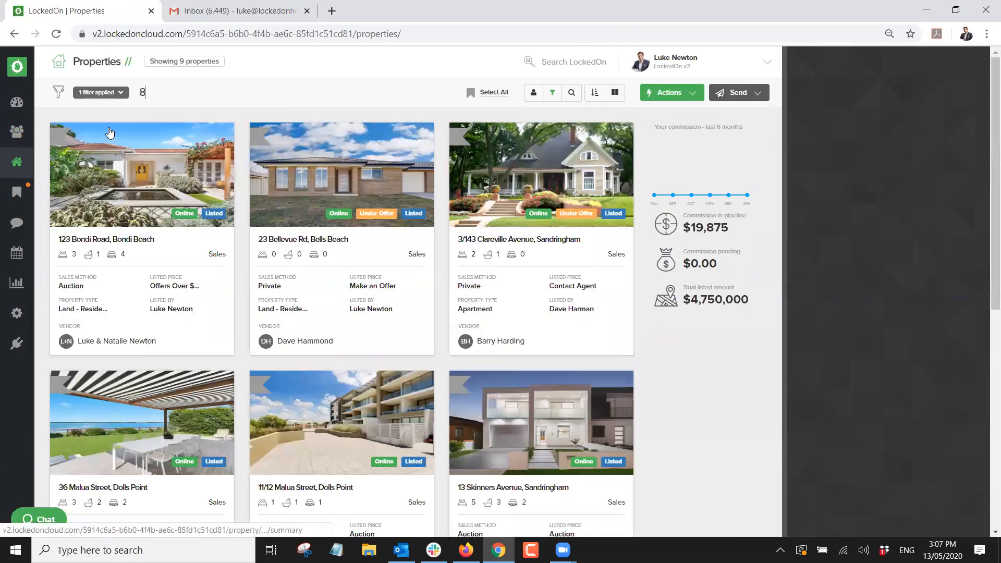
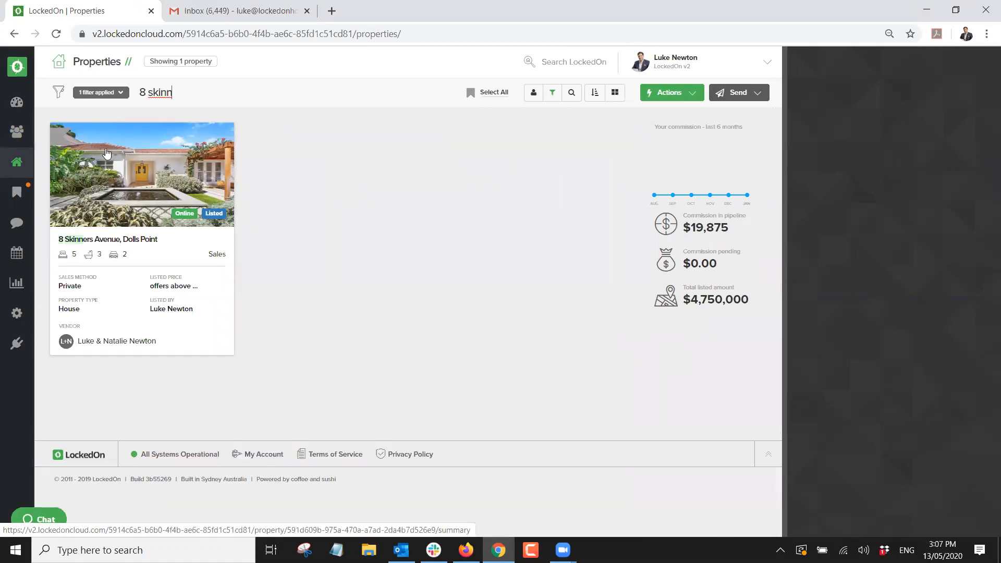
pyautogui.click(123, 159)
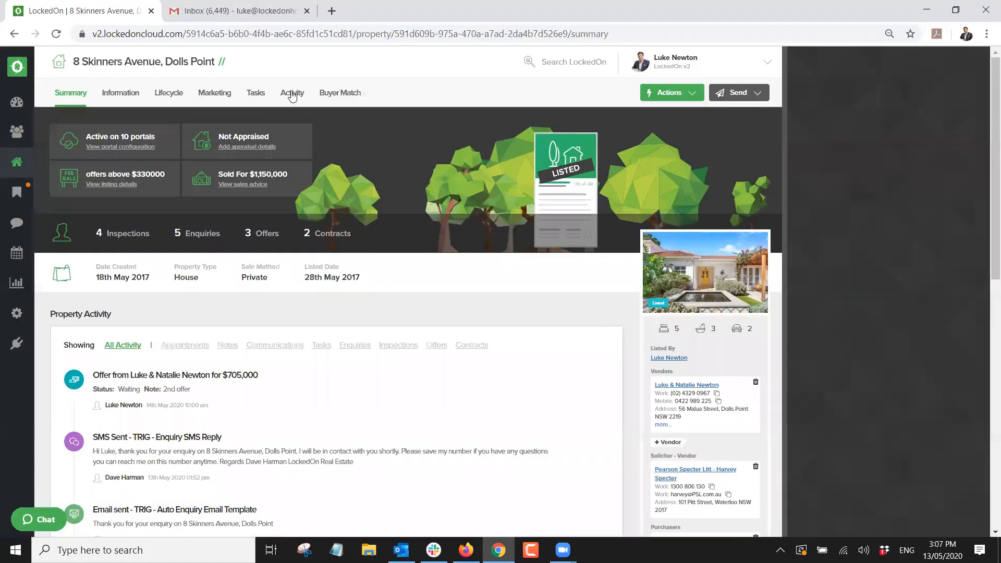
pyautogui.click(292, 94)
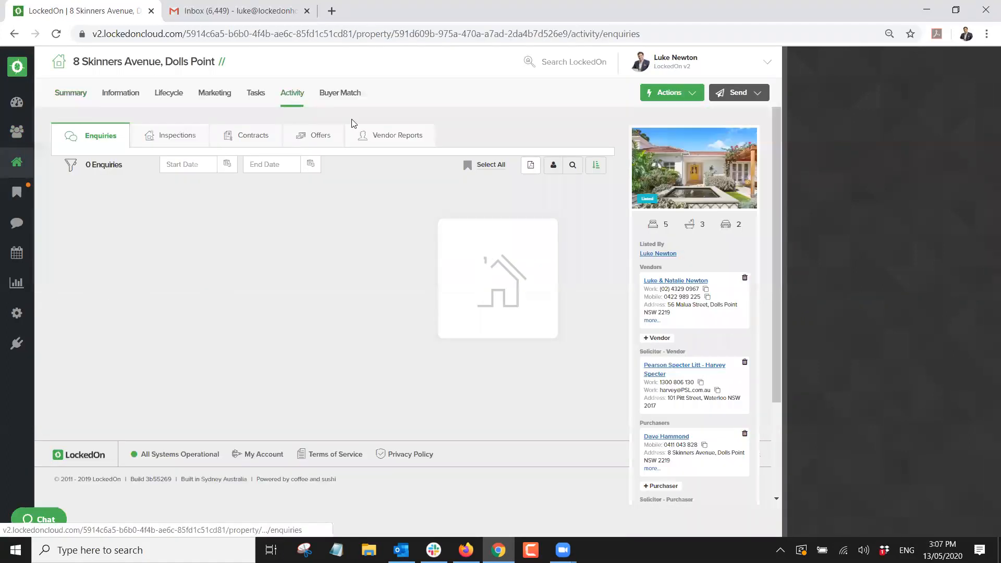
pyautogui.click(416, 138)
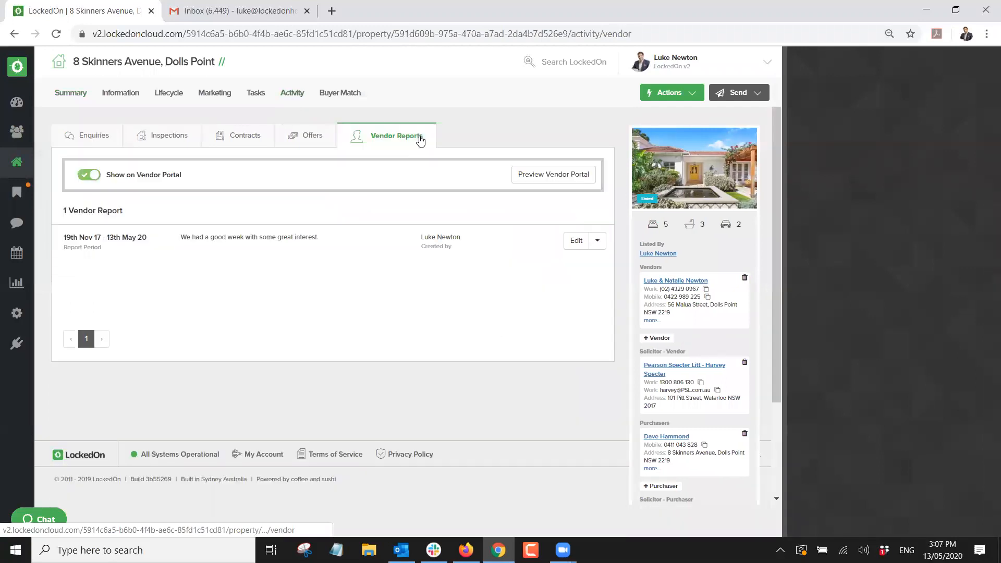
pyautogui.click(544, 175)
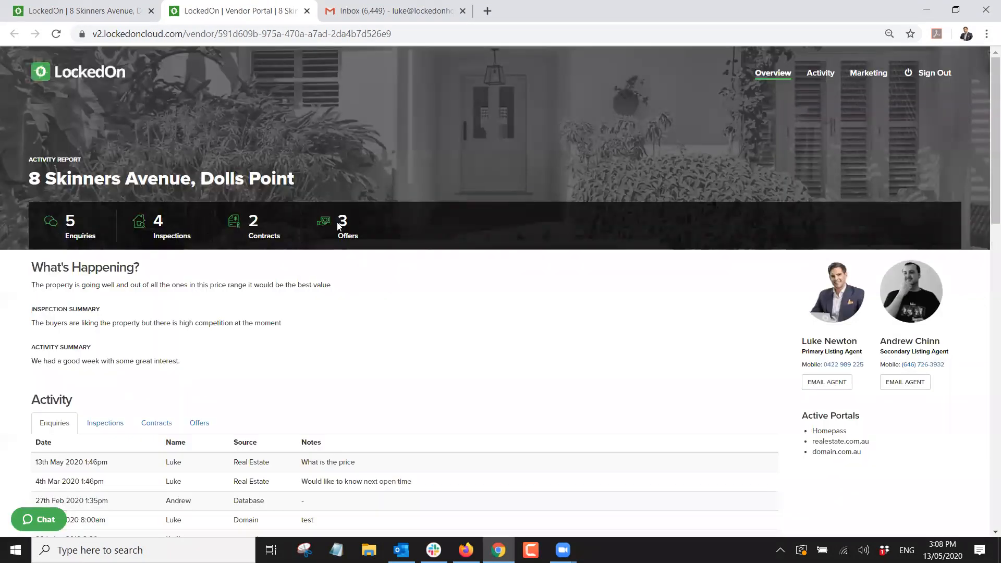
# Browse the portal summary and its Inspections, Contracts and Offers activity views.
pyautogui.moveTo(31, 284); pyautogui.dragTo(168, 293)
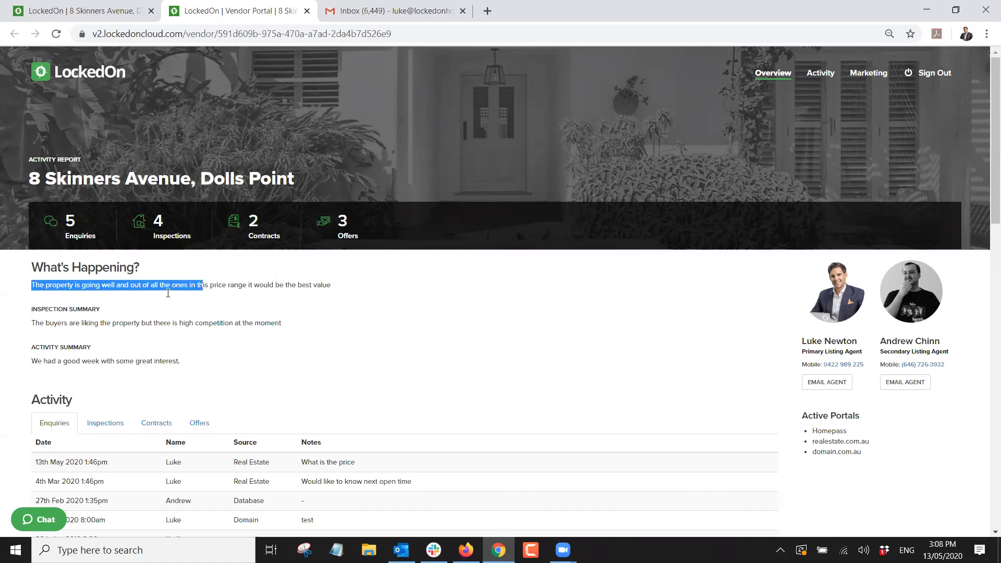
pyautogui.moveTo(14, 319); pyautogui.dragTo(94, 348)
pyautogui.scroll(-3, 52, 367)
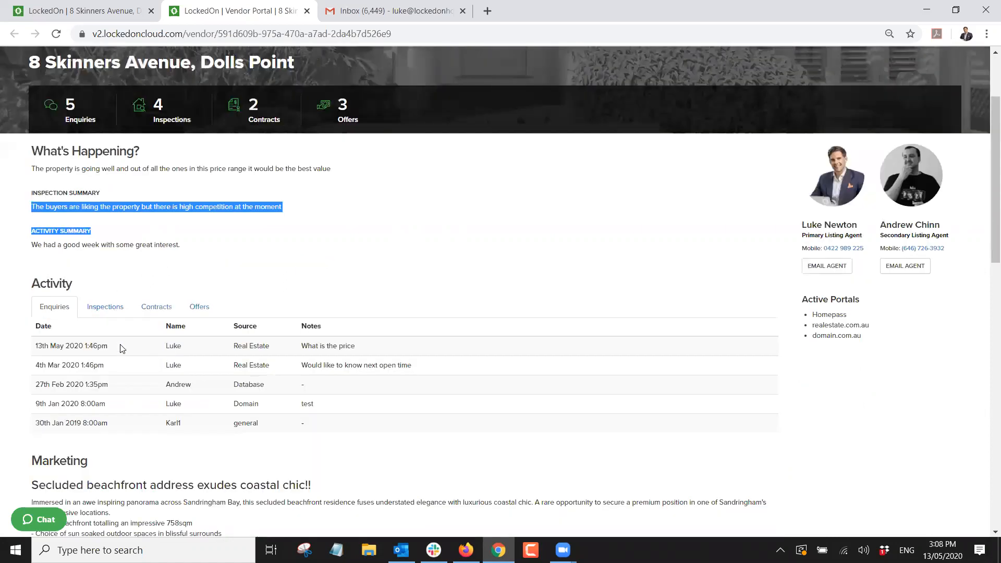
pyautogui.click(102, 292)
pyautogui.click(153, 293)
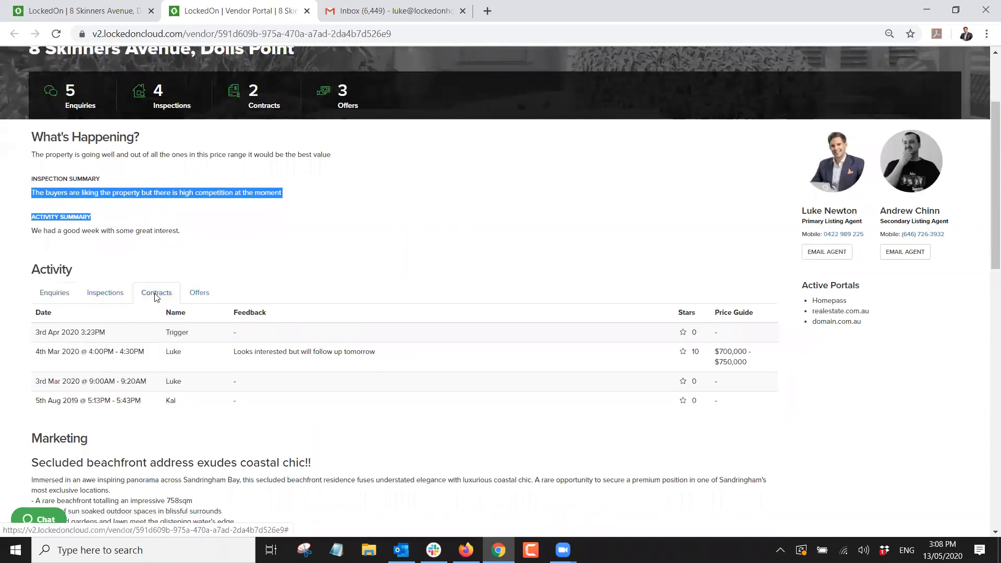
pyautogui.click(200, 294)
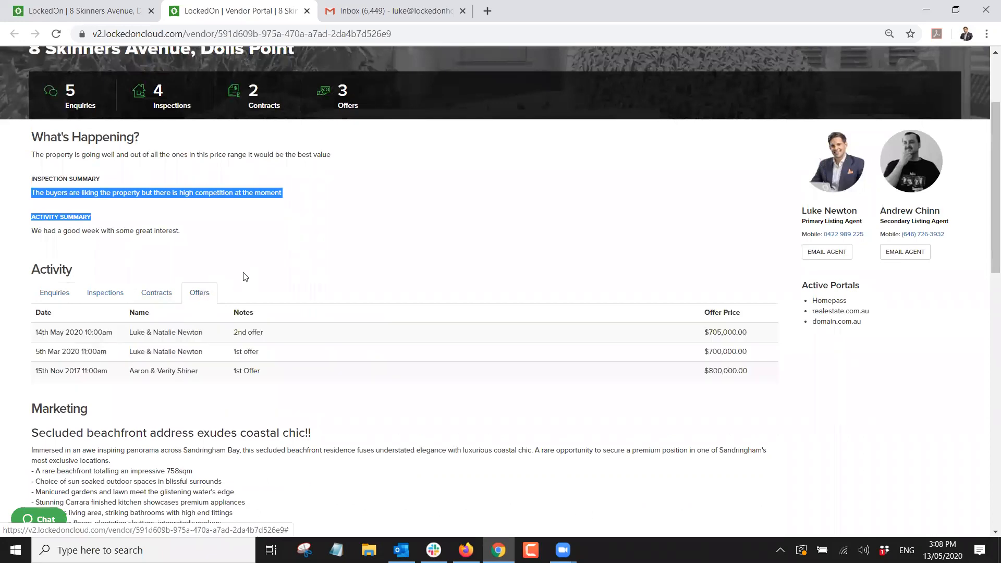
pyautogui.moveTo(867, 326); pyautogui.dragTo(809, 286)
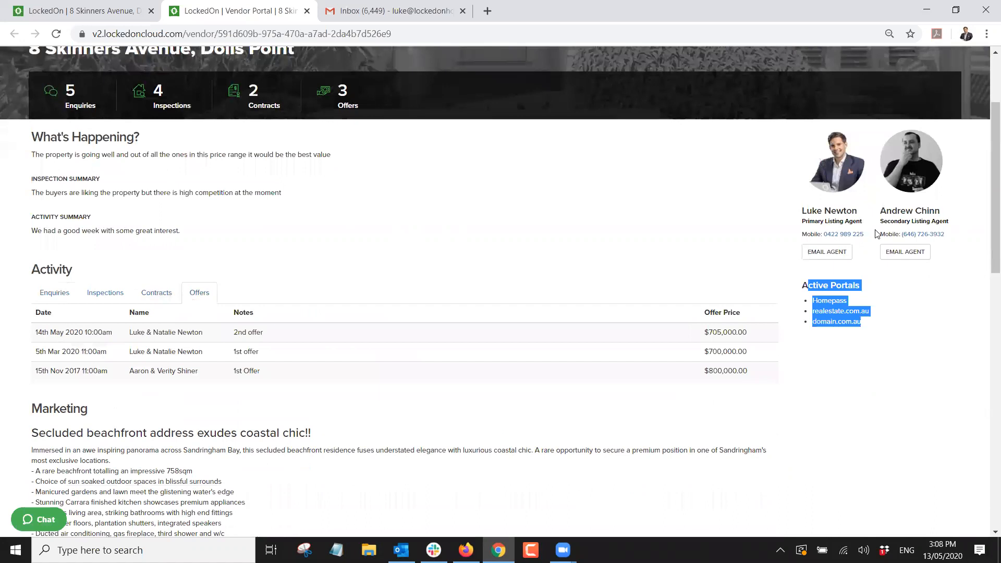
# Page through the 12-image gallery and check the documents list only Section 96 Form.pdf.
pyautogui.scroll(-4, 565, 219)
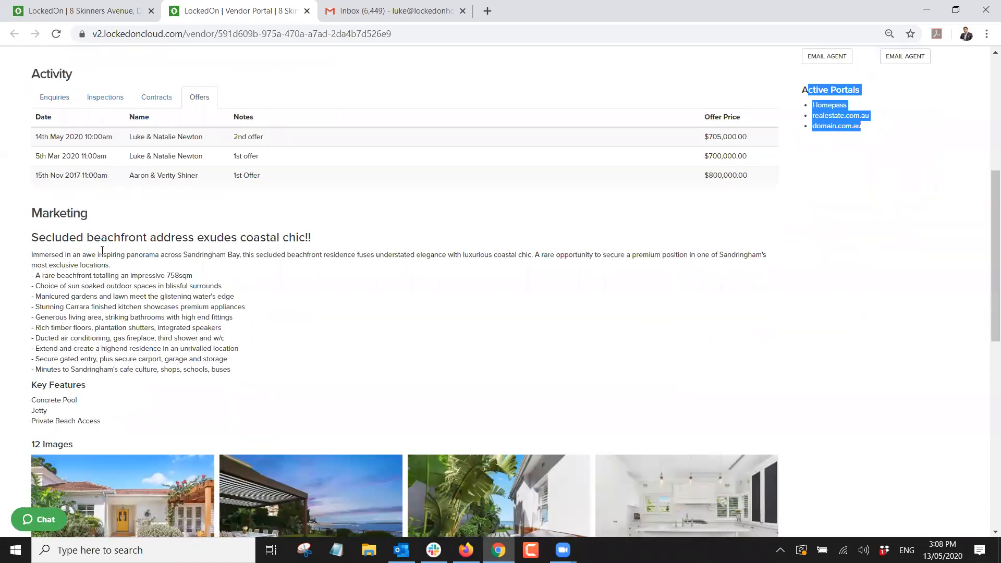
pyautogui.scroll(-4, 145, 313)
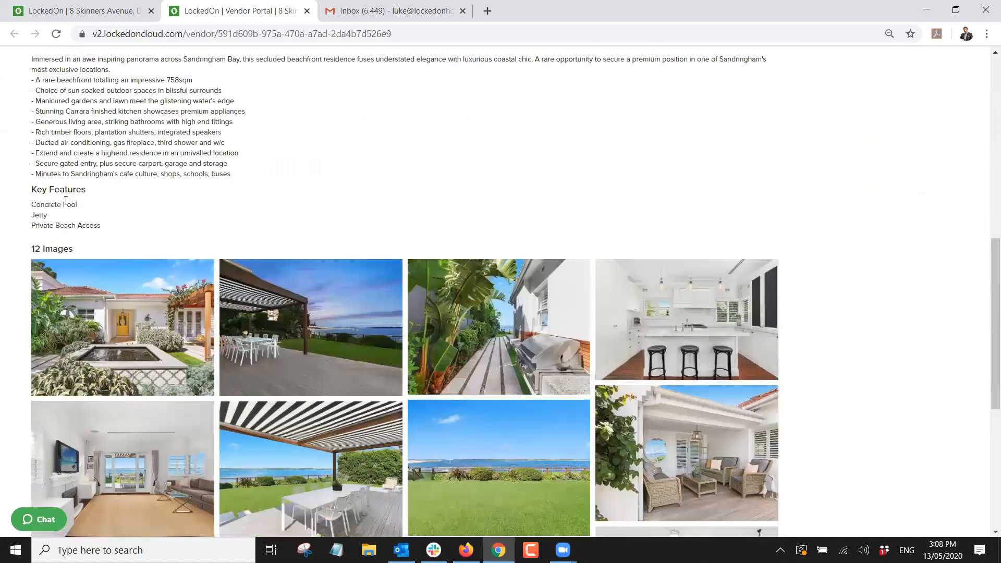
pyautogui.scroll(-1, 68, 245)
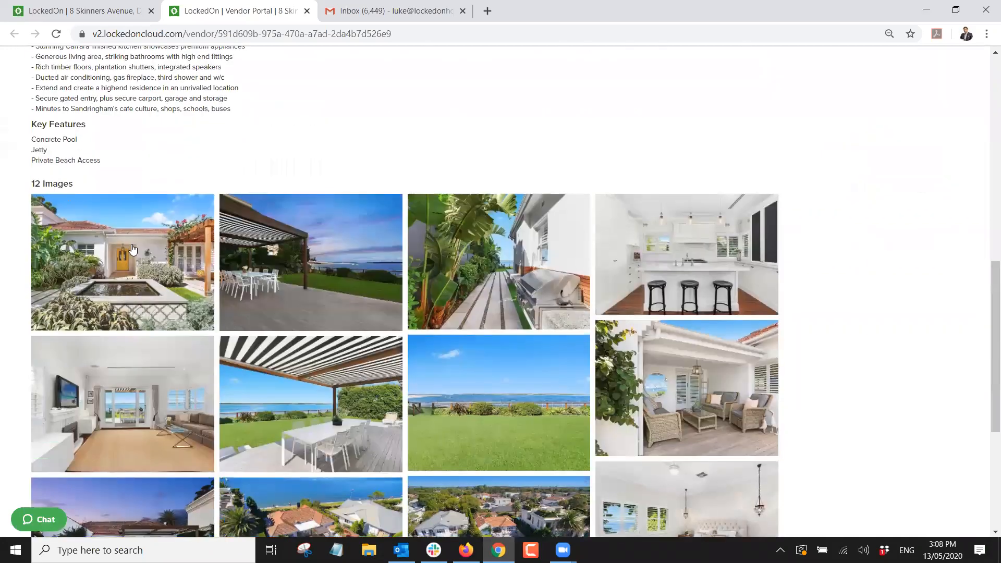
pyautogui.click(130, 245)
pyautogui.click(975, 293)
pyautogui.click(975, 294)
pyautogui.click(968, 61)
pyautogui.scroll(-4, 254, 262)
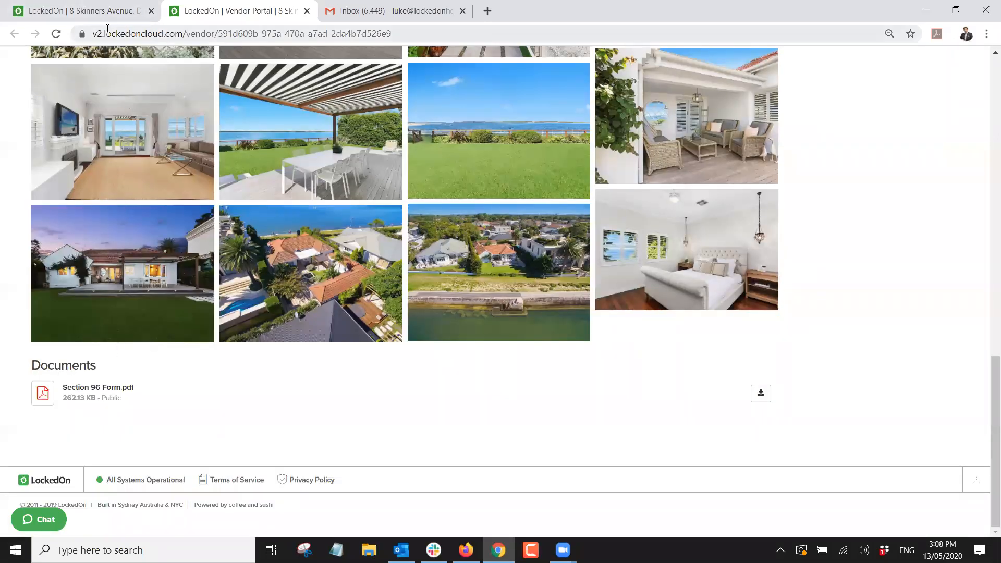
pyautogui.click(74, 9)
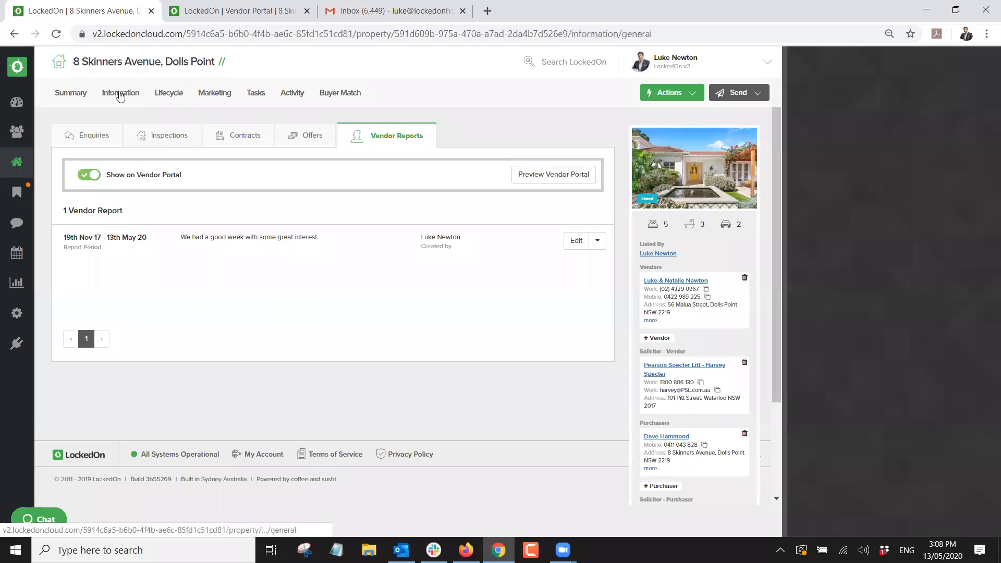
# Set Rental Appraisal Final.docx to Show on Vendor Portal in the property's Documents.
pyautogui.click(286, 137)
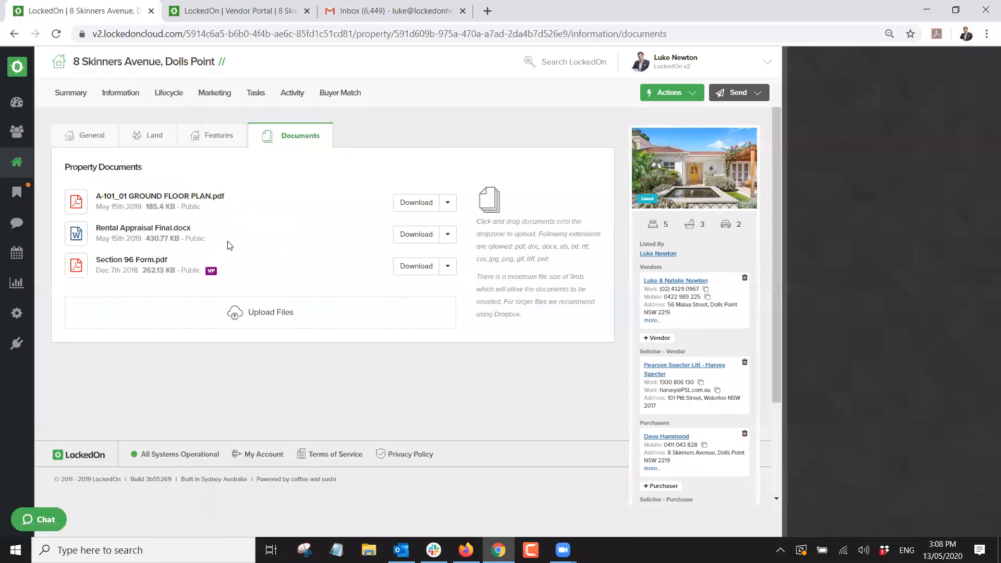
pyautogui.click(448, 234)
pyautogui.click(417, 259)
# Reload the vendor portal preview to confirm Rental Appraisal Final.docx appears beside Section 96 Form.pdf.
pyautogui.click(230, 10)
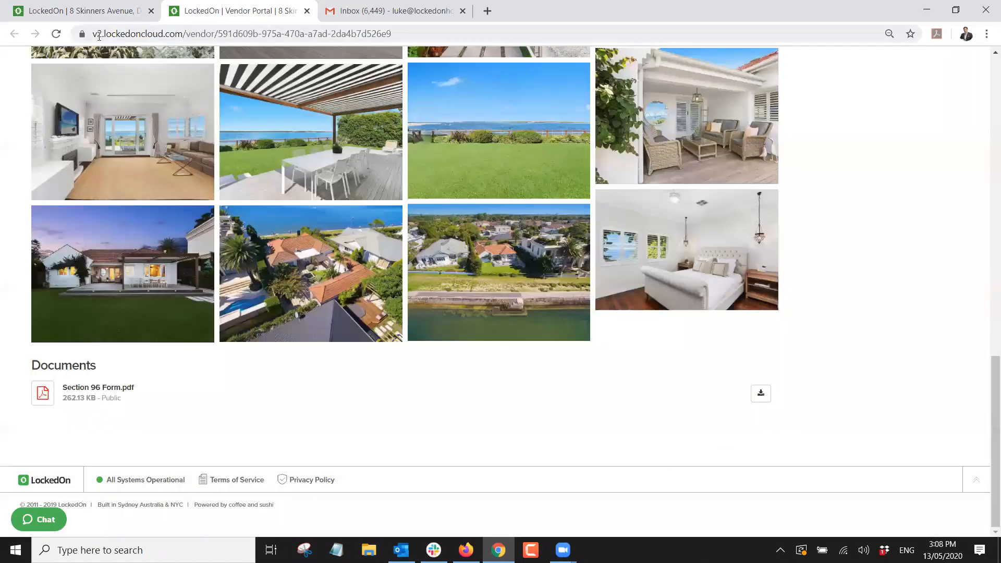
pyautogui.click(58, 35)
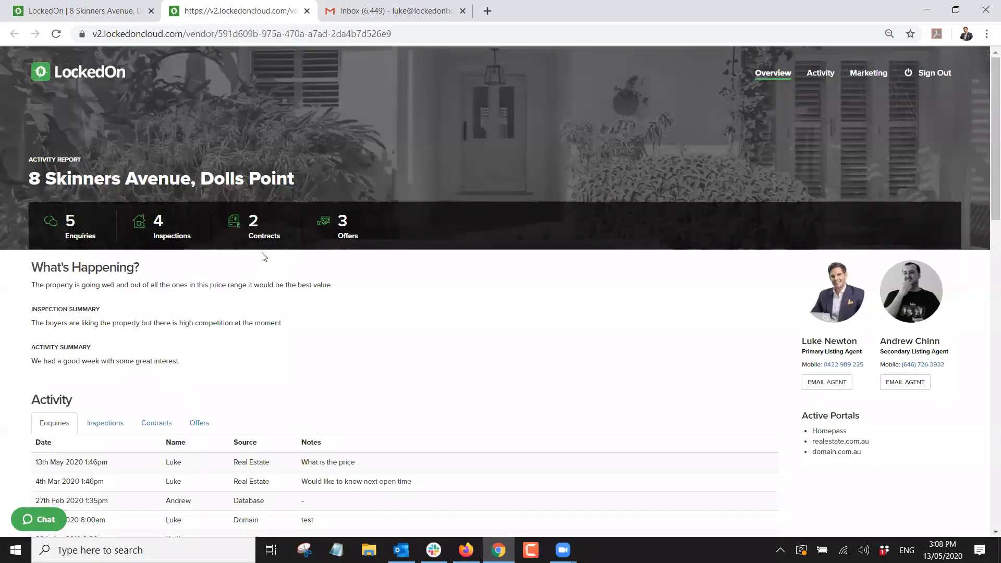
pyautogui.scroll(-10, 285, 253)
pyautogui.scroll(-5, 286, 254)
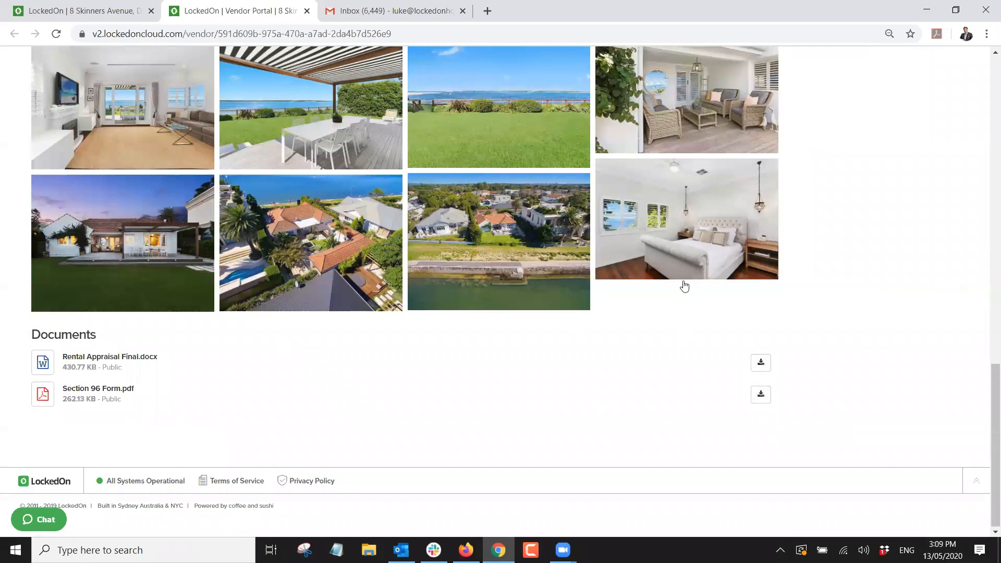
pyautogui.scroll(15, 678, 283)
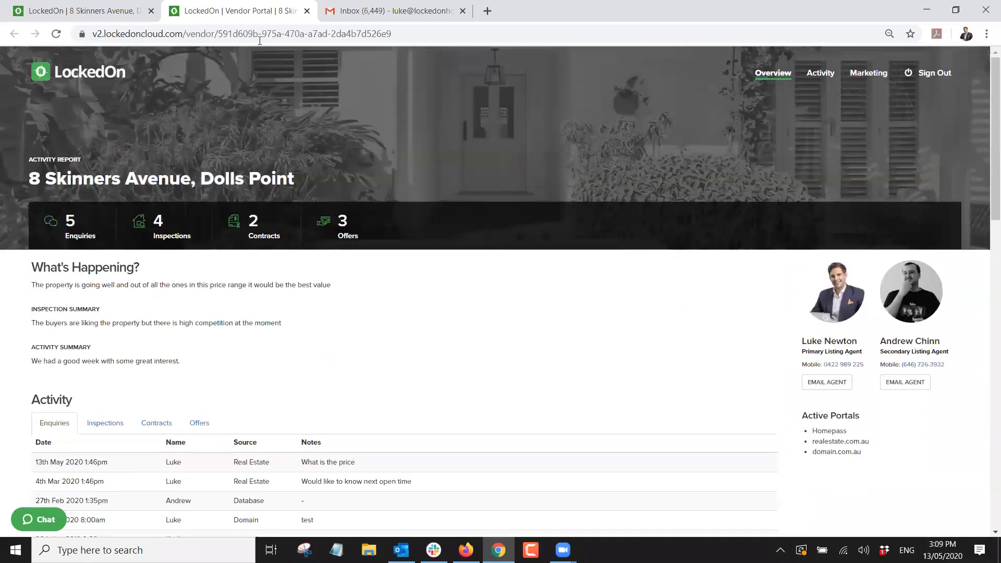
# Close the portal preview and open My Details > Settings, showing the Vendor Portal Accessed alert on.
pyautogui.click(307, 11)
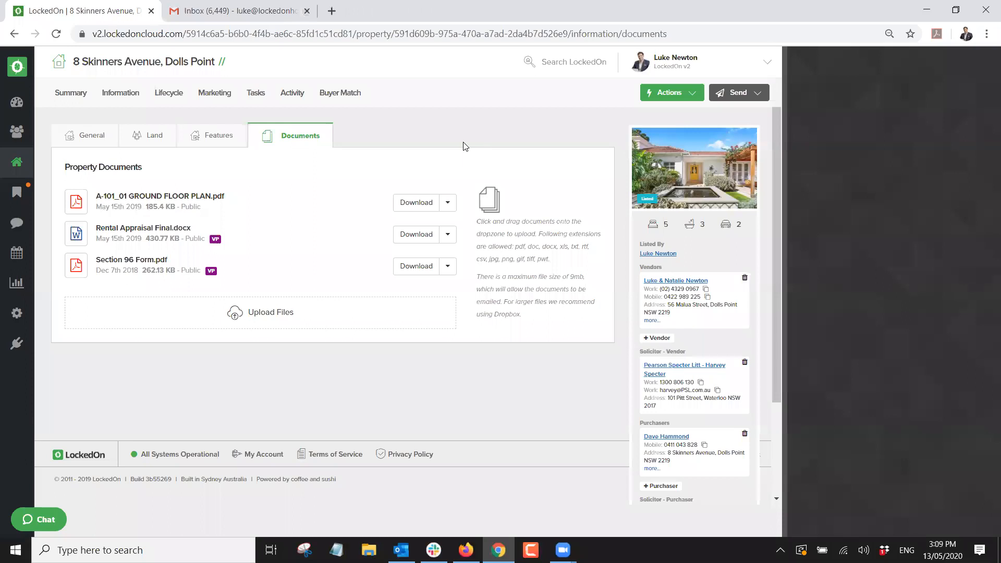
pyautogui.click(665, 71)
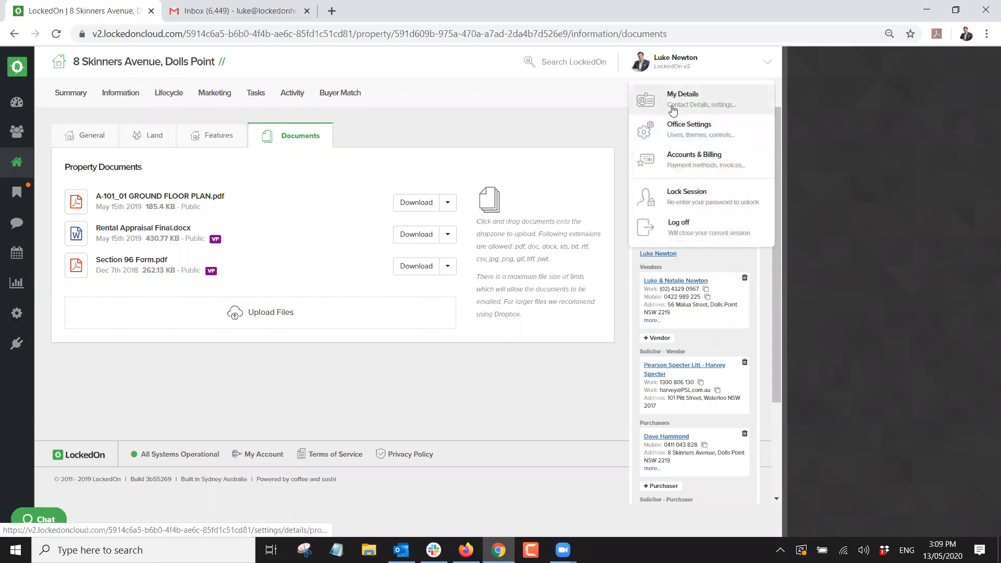
pyautogui.click(672, 95)
pyautogui.click(308, 136)
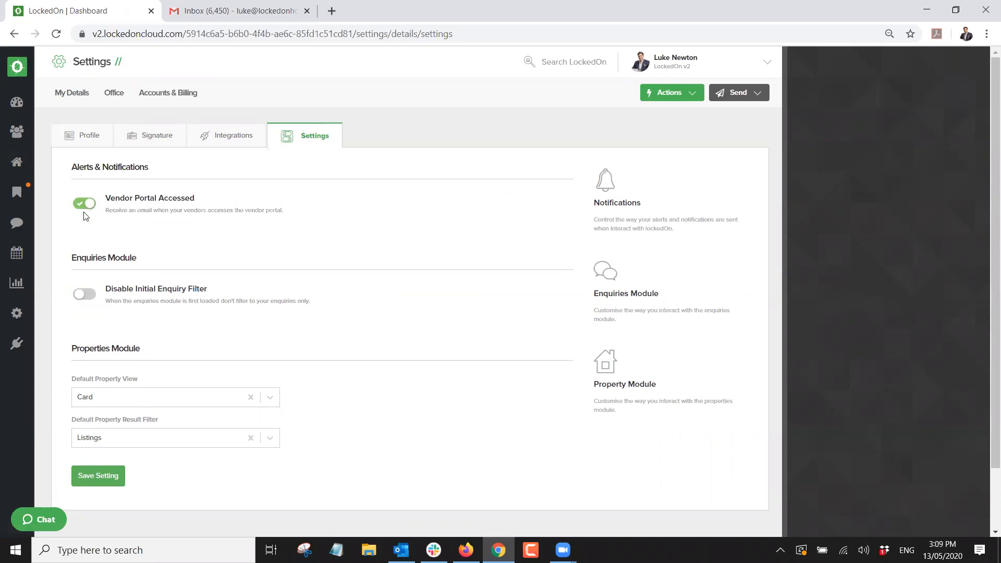
pyautogui.click(17, 162)
pyautogui.click(148, 92)
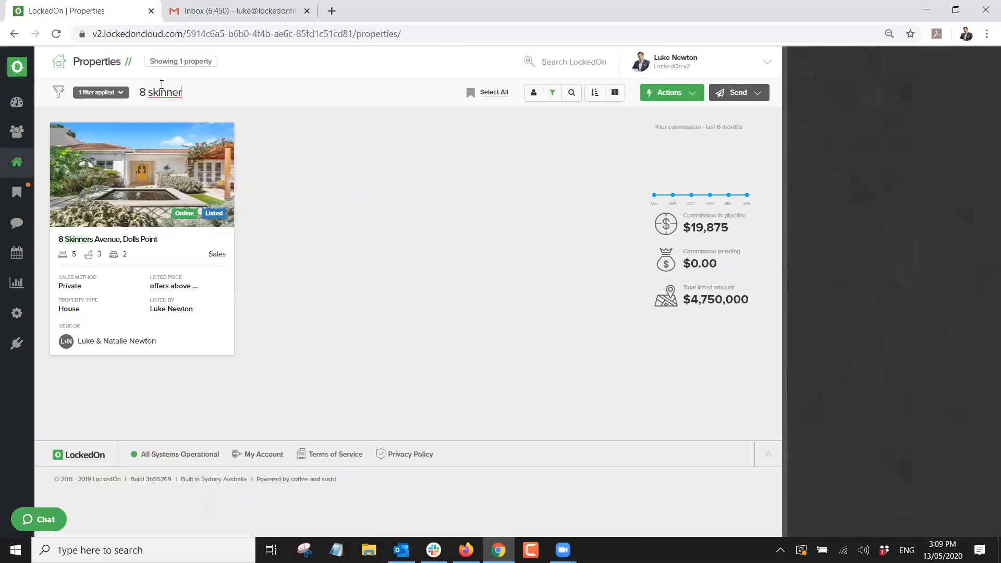
pyautogui.click(166, 172)
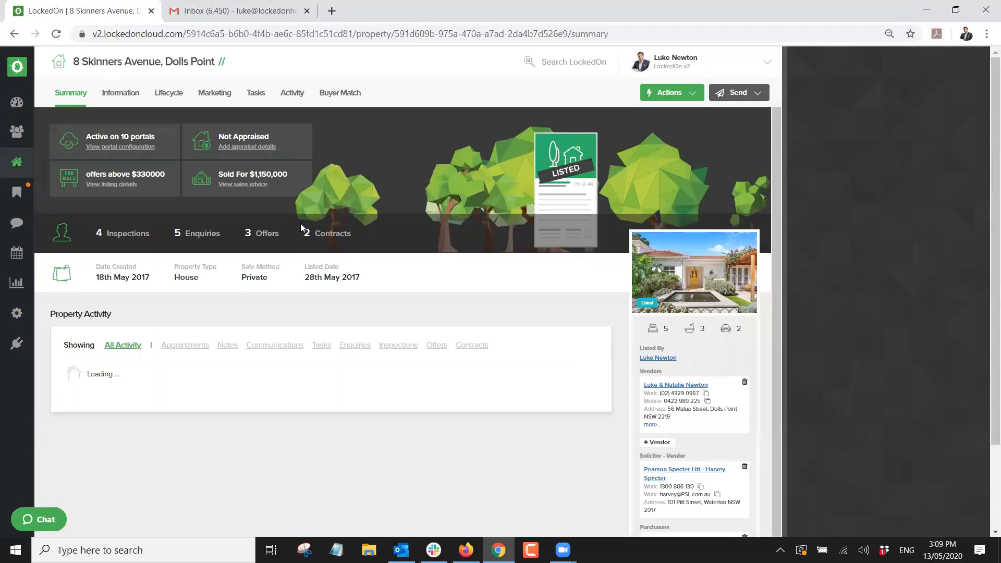
pyautogui.scroll(-5, 289, 222)
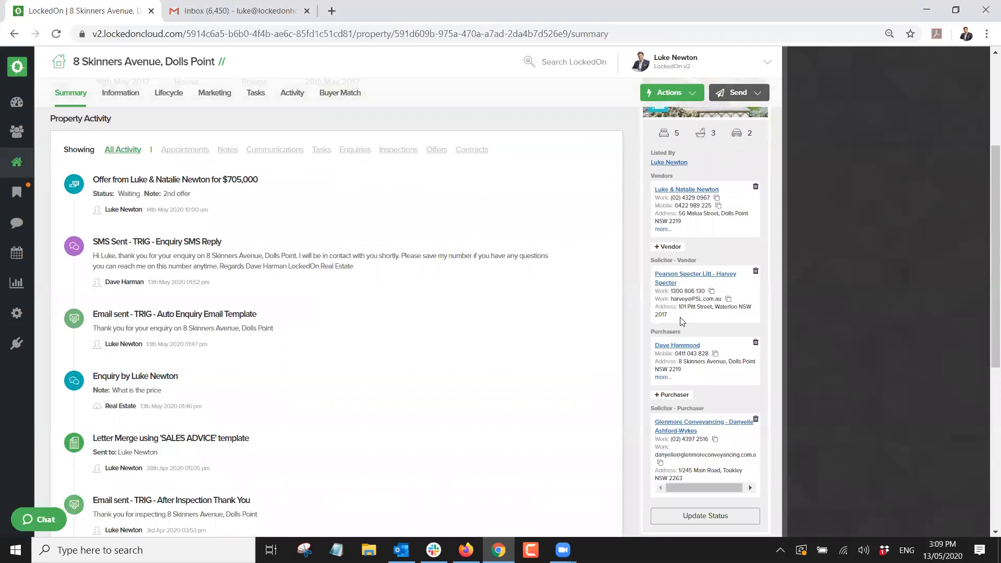
# Remove the existing purchaser and link the searched-for client as the new purchaser.
pyautogui.click(755, 343)
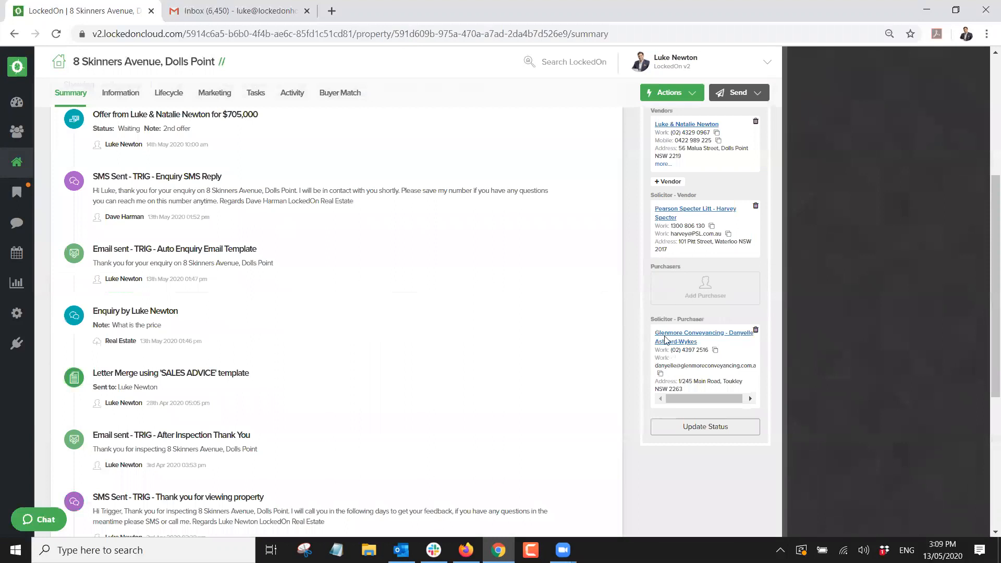
pyautogui.click(694, 296)
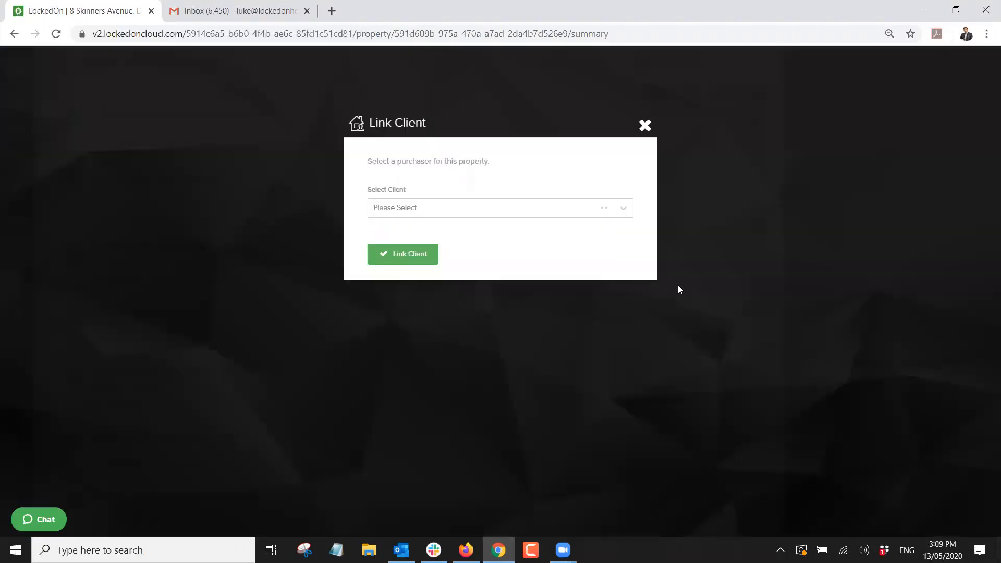
pyautogui.click(434, 204)
pyautogui.write('dave')
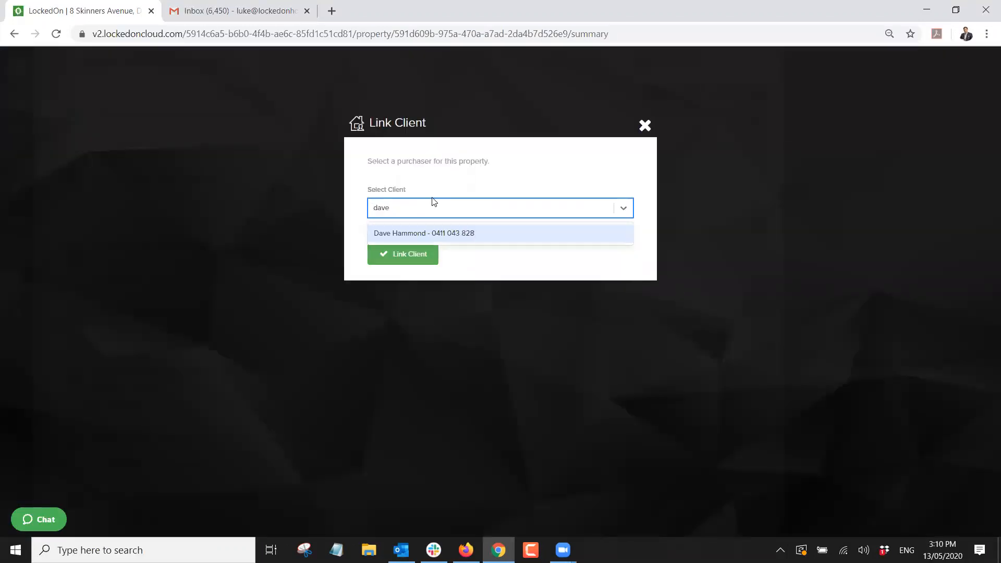
pyautogui.click(440, 233)
pyautogui.click(408, 254)
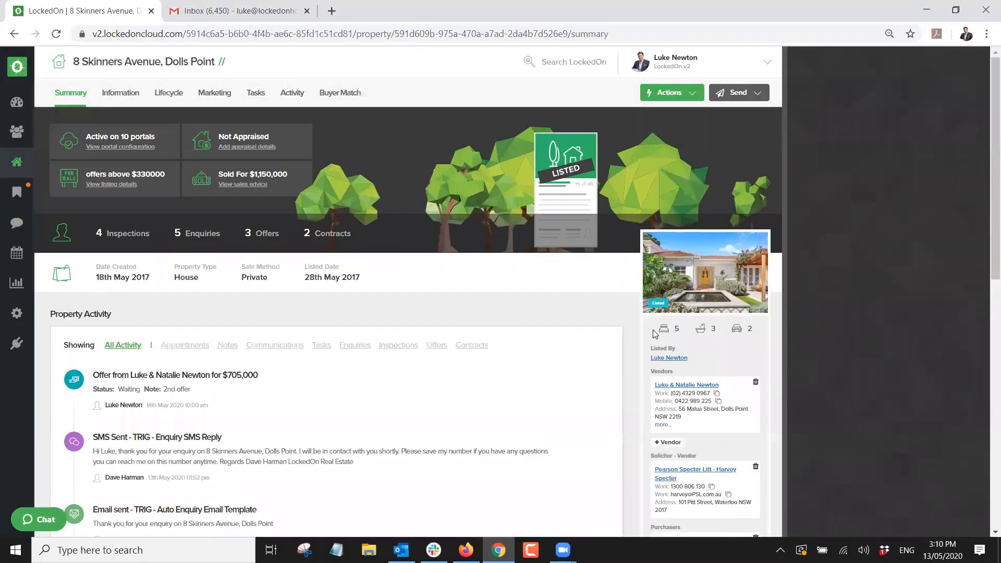
# Mark the listing as Under Offer and save the listing changes.
pyautogui.click(168, 94)
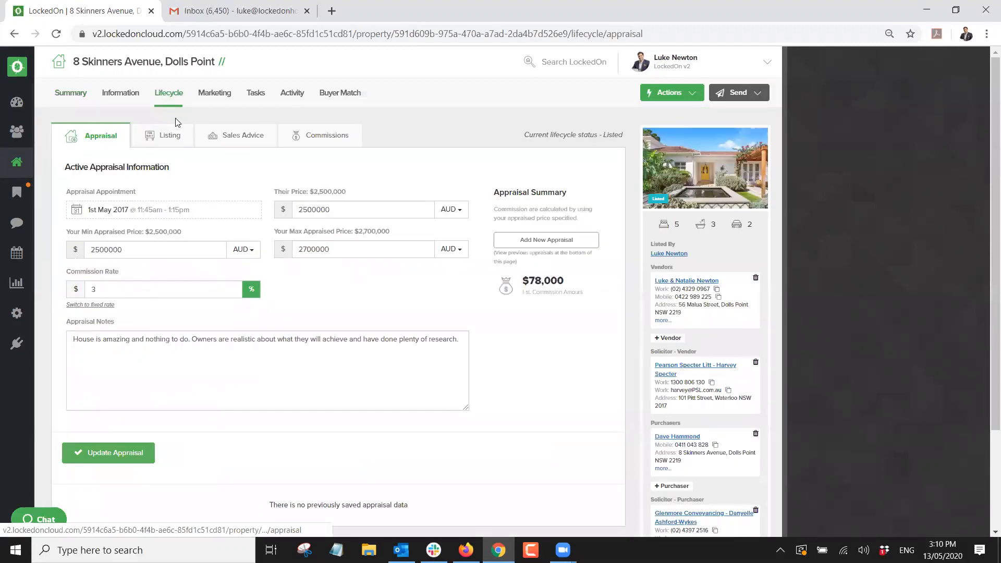
pyautogui.click(172, 141)
pyautogui.scroll(-4, 283, 419)
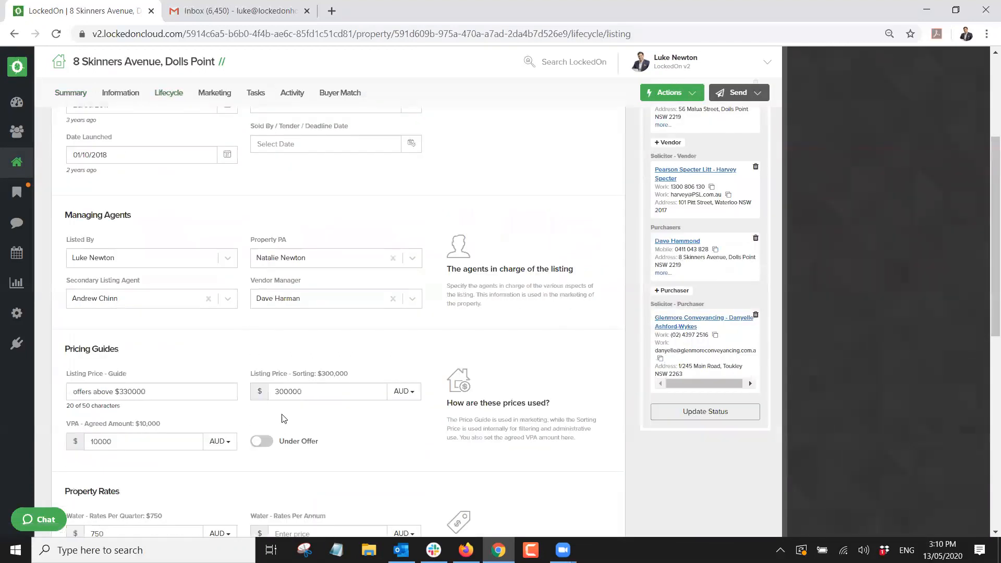
pyautogui.click(262, 442)
pyautogui.scroll(-9, 189, 384)
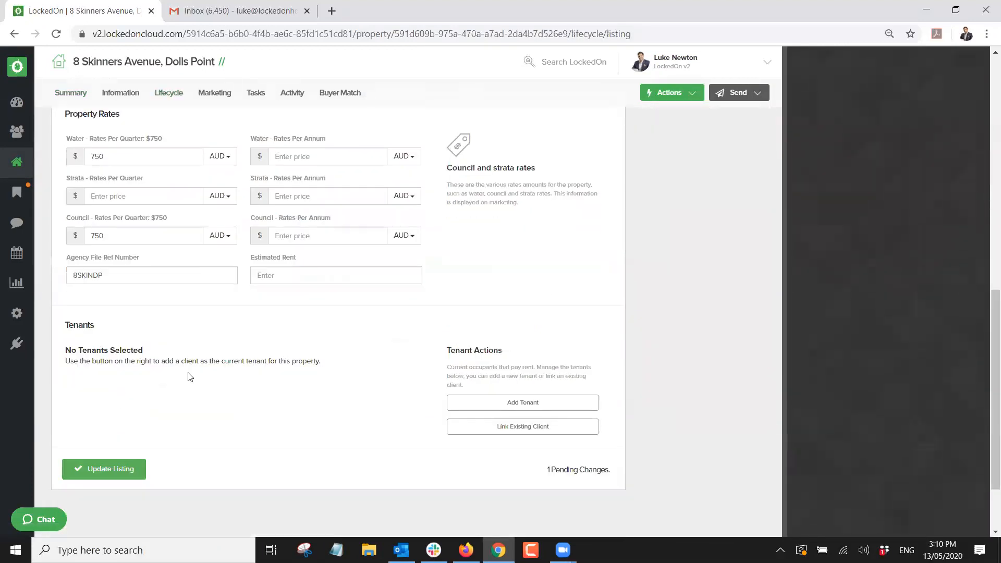
pyautogui.click(129, 381)
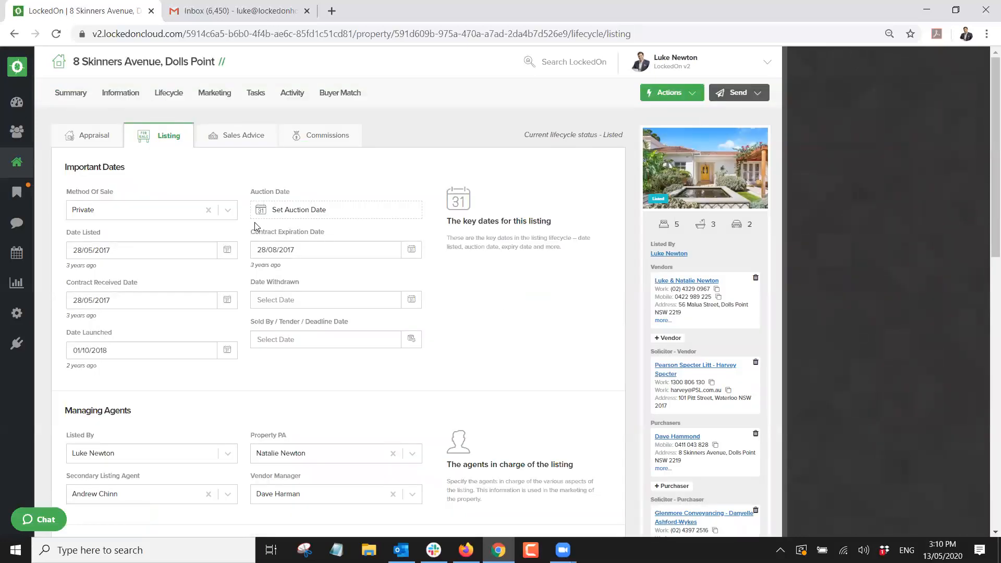
# Review the Sales Advice contract date, contract price and commission details.
pyautogui.click(225, 136)
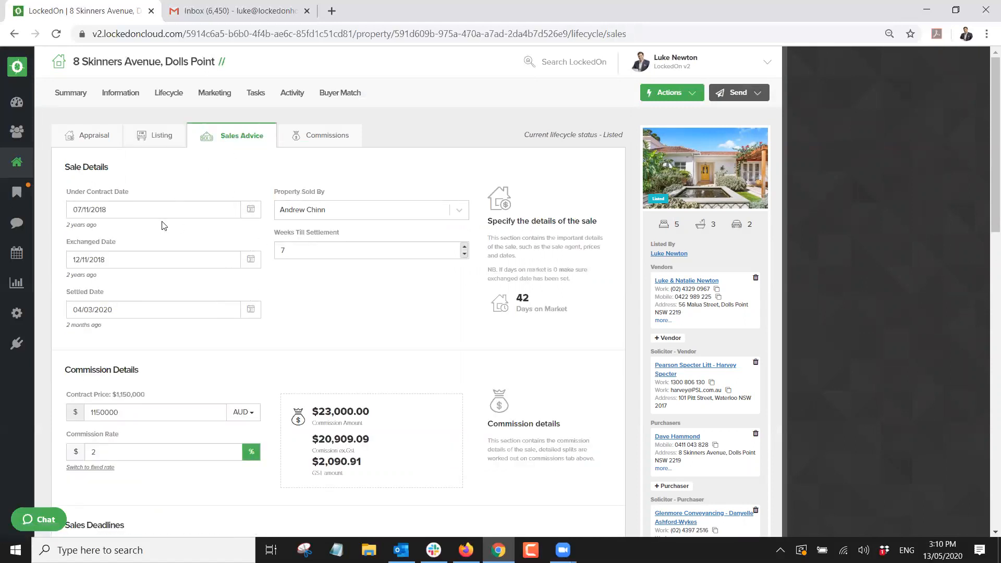
pyautogui.click(249, 211)
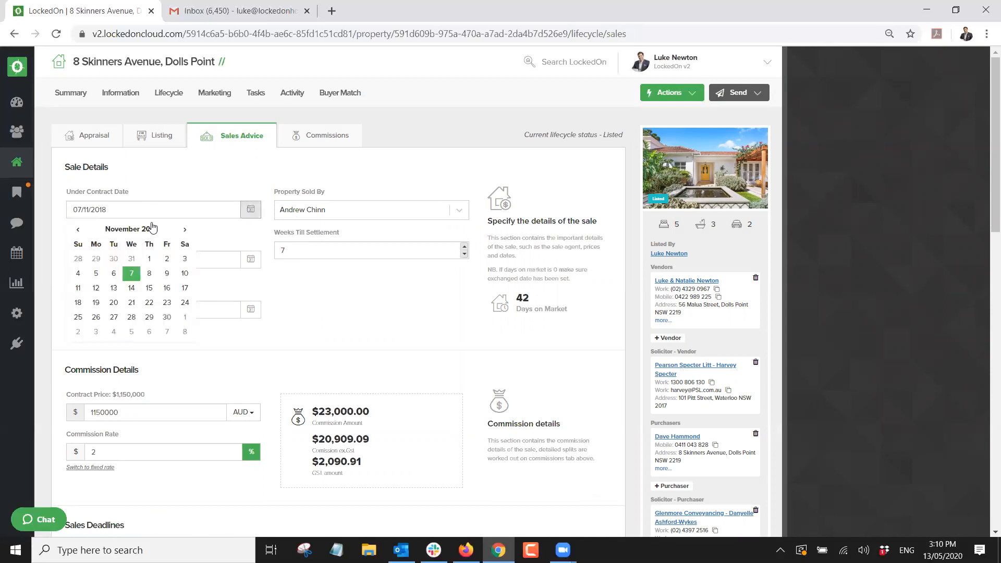
pyautogui.click(164, 186)
pyautogui.scroll(-5, 141, 277)
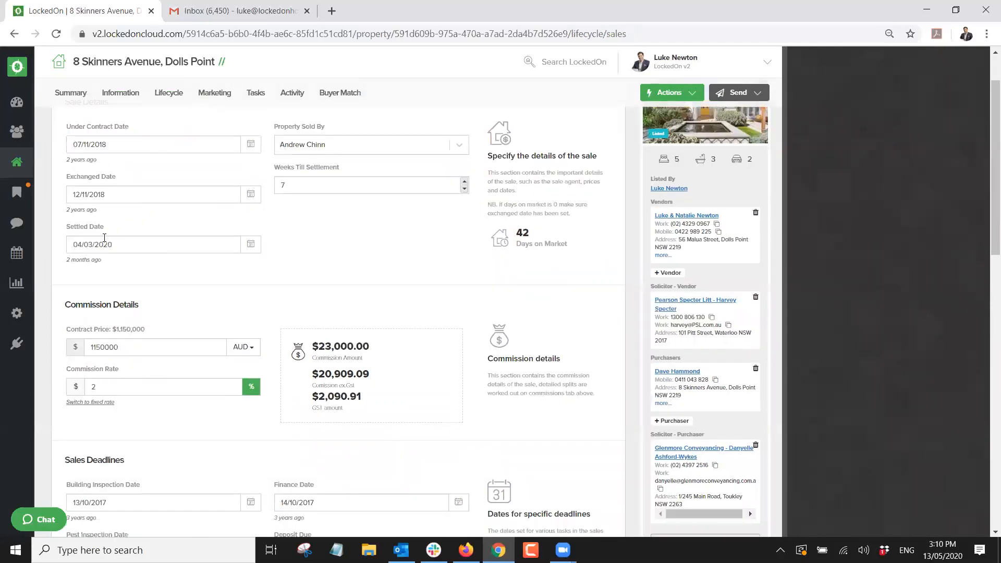
pyautogui.doubleClick(90, 150)
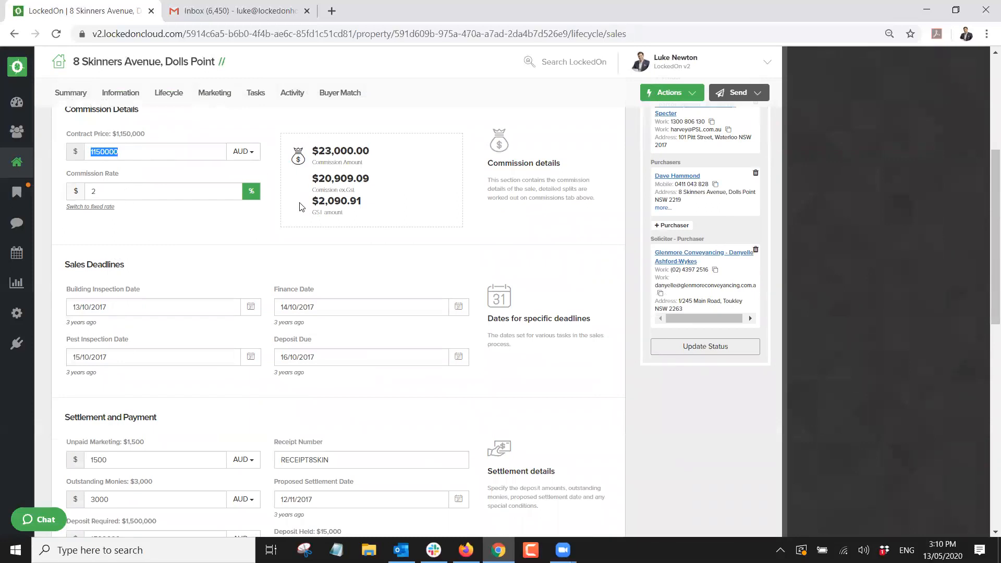
pyautogui.scroll(-7, 300, 206)
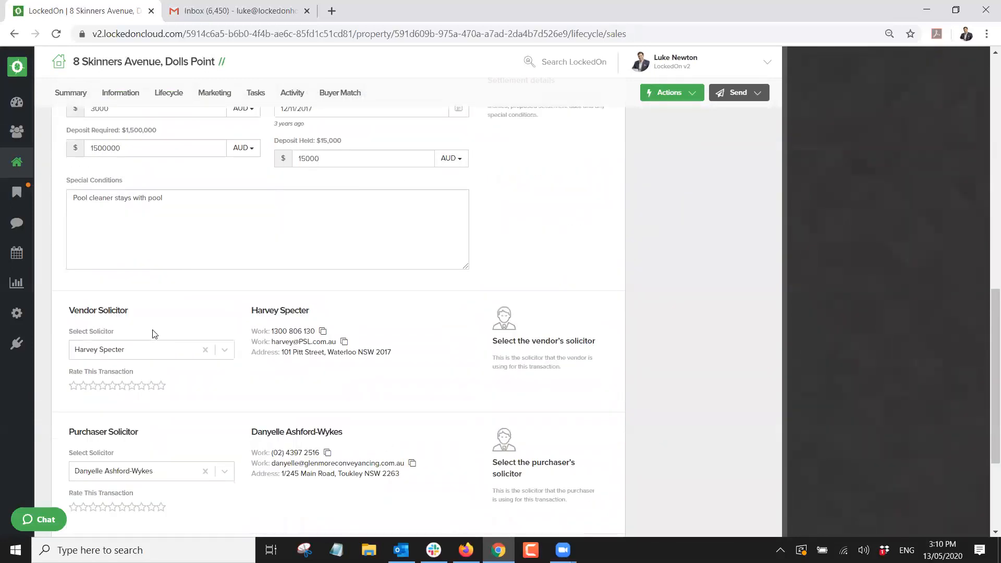
pyautogui.scroll(-3, 155, 334)
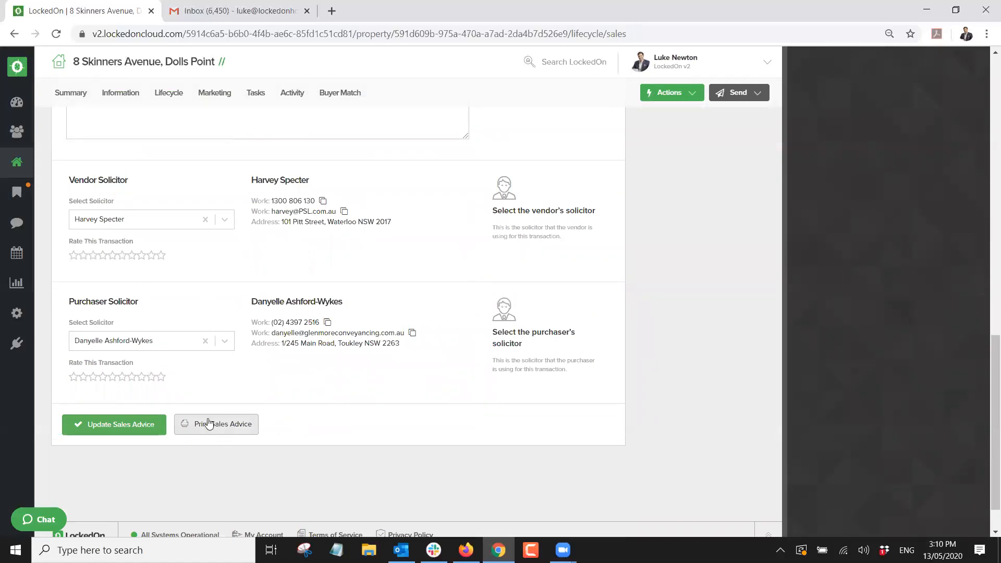
pyautogui.scroll(1, 247, 396)
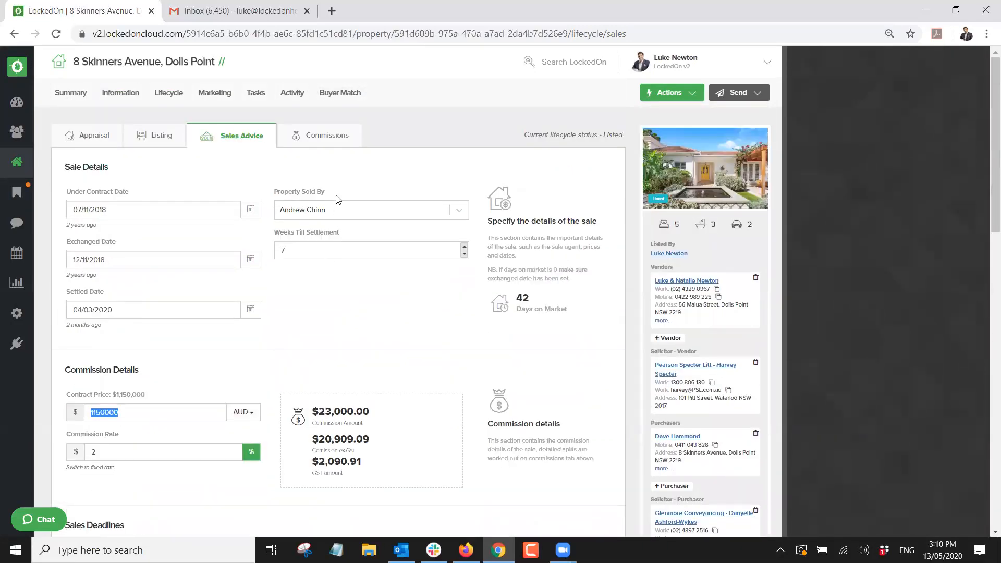
pyautogui.click(312, 166)
# Delete all 24 Private Treaty (GONE LIVE) tasks from the property's task list.
pyautogui.click(254, 96)
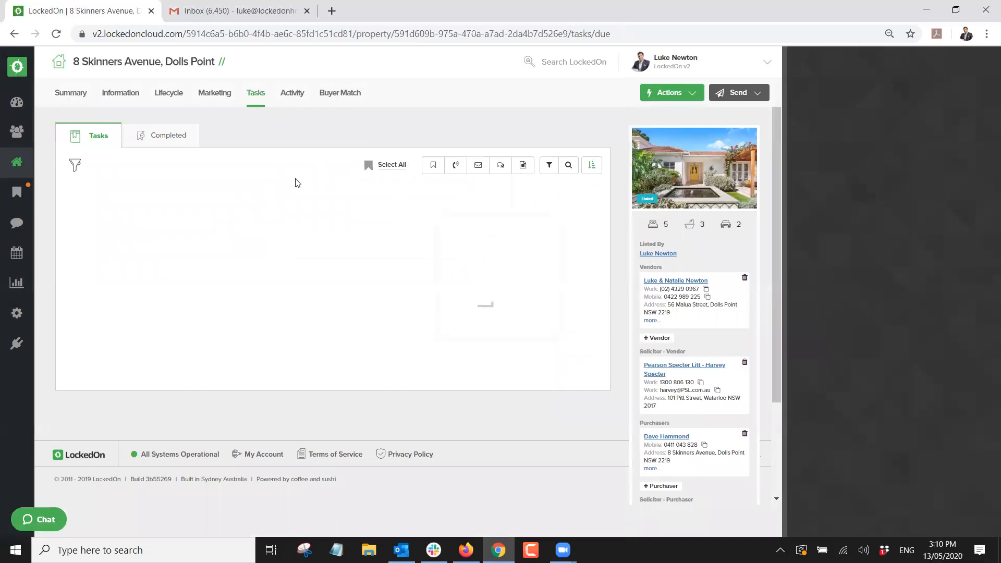
pyautogui.click(560, 166)
pyautogui.click(457, 189)
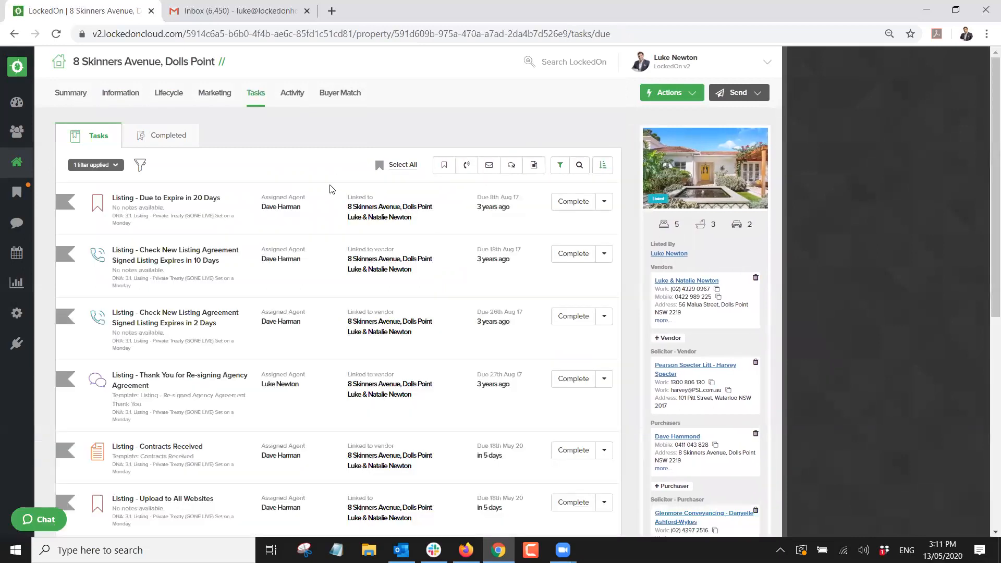
pyautogui.click(399, 167)
pyautogui.click(409, 165)
pyautogui.click(359, 269)
pyautogui.click(409, 219)
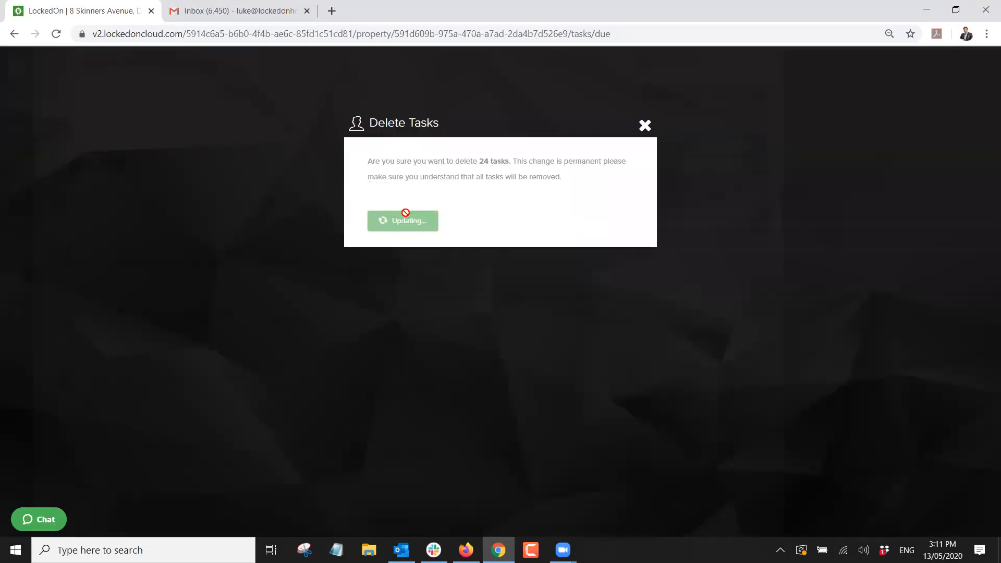
# Update the property status to Exchanged.
pyautogui.click(114, 165)
pyautogui.click(596, 414)
pyautogui.scroll(-3, 664, 469)
pyautogui.click(669, 484)
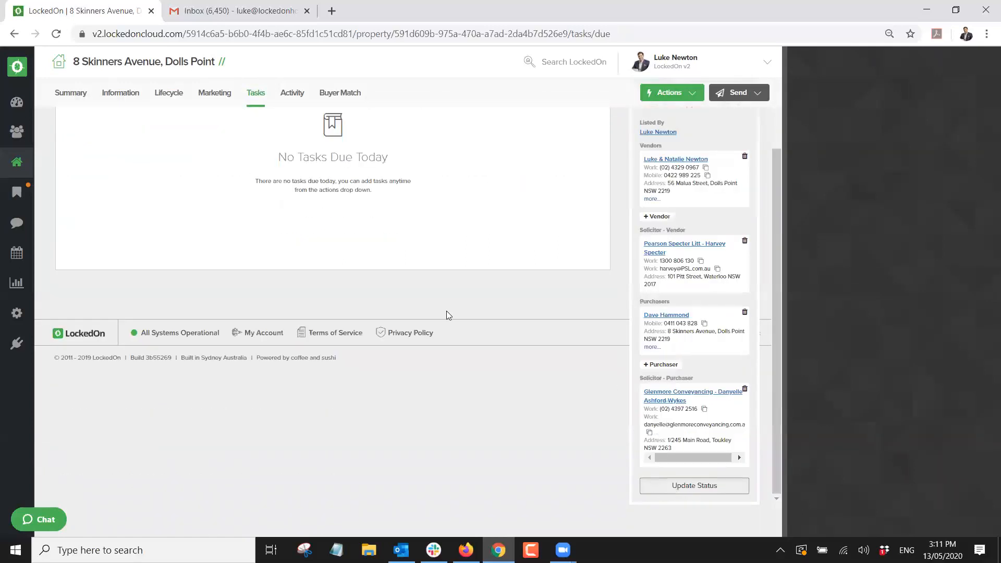
pyautogui.click(375, 243)
pyautogui.click(314, 306)
pyautogui.click(321, 290)
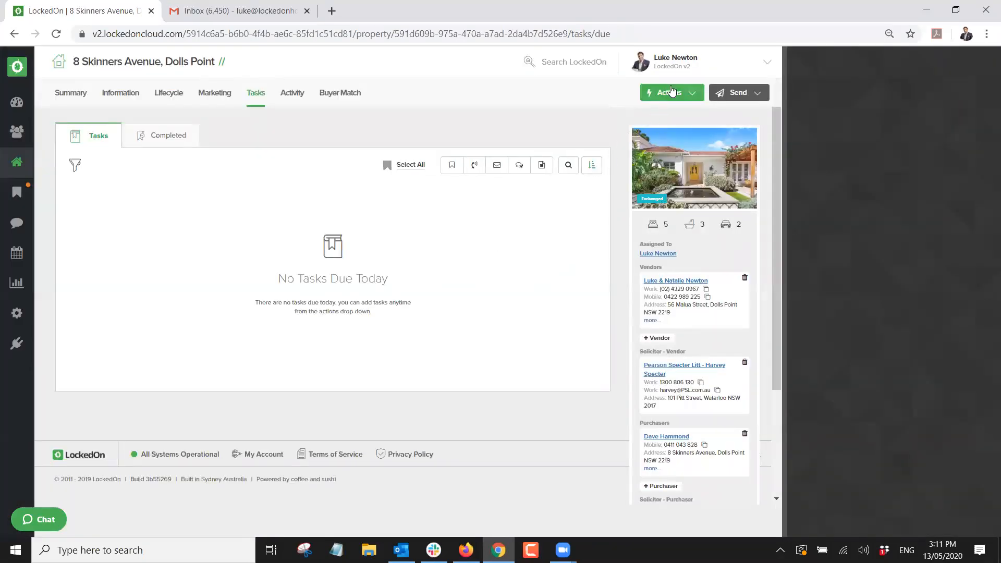
# Apply the 5.1 Exchanged to Settlement - Vendor DNA plan to the property.
pyautogui.click(672, 92)
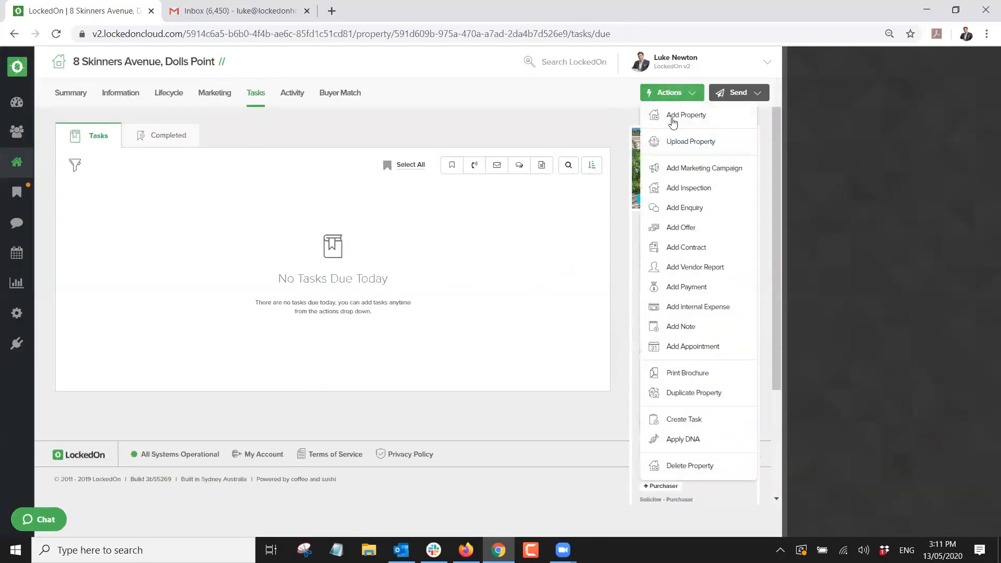
pyautogui.click(663, 441)
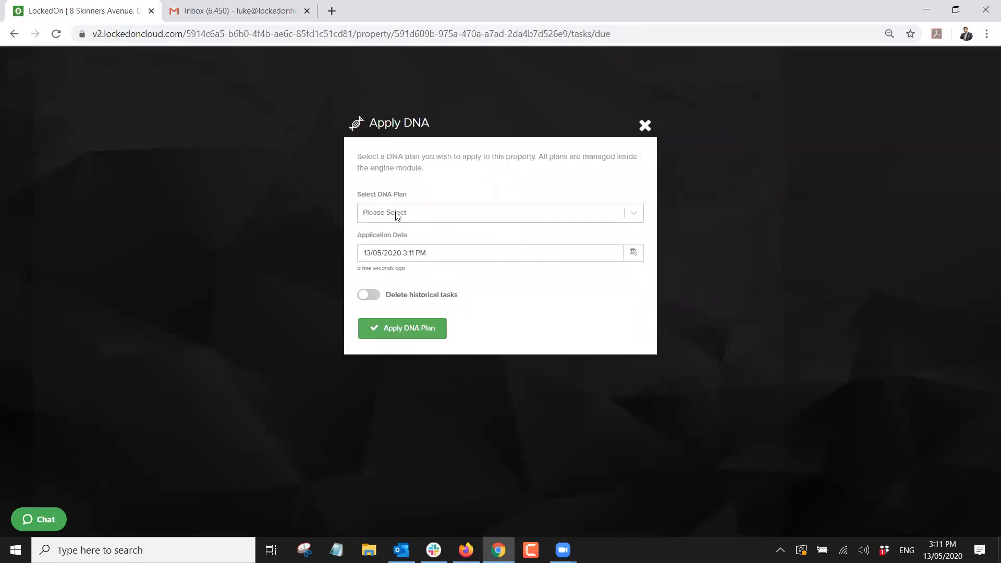
pyautogui.click(396, 214)
pyautogui.scroll(-1, 396, 313)
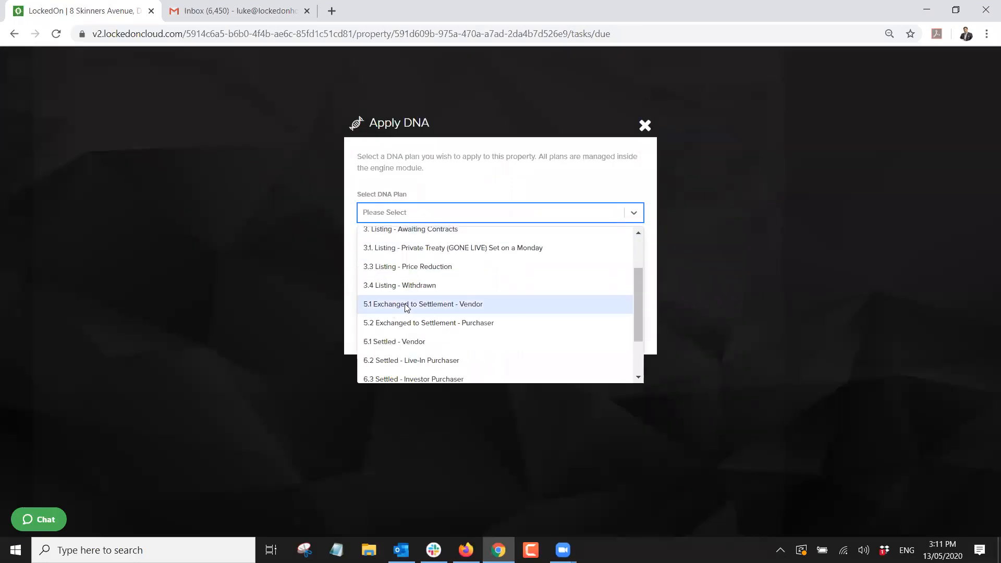
pyautogui.click(431, 306)
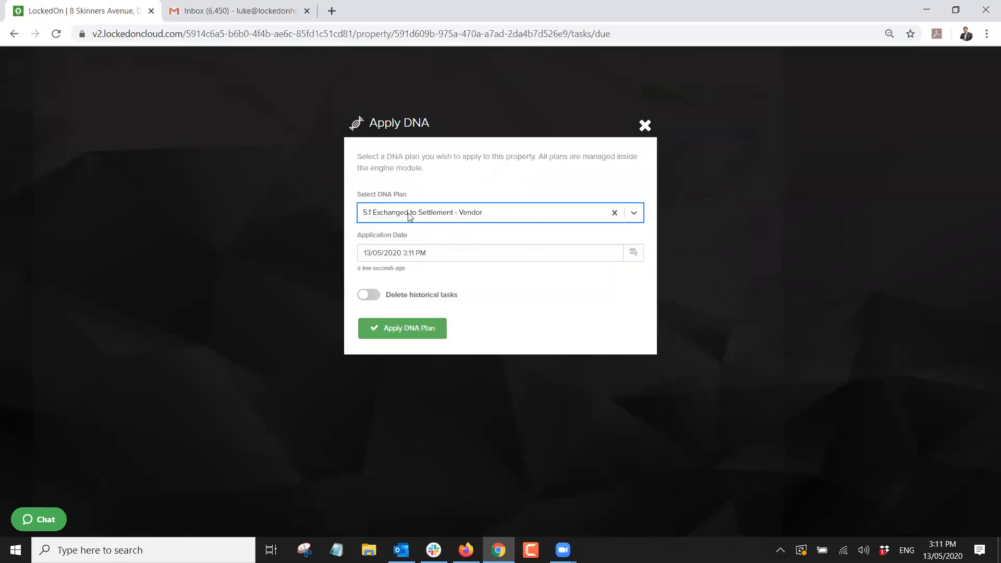
pyautogui.click(406, 332)
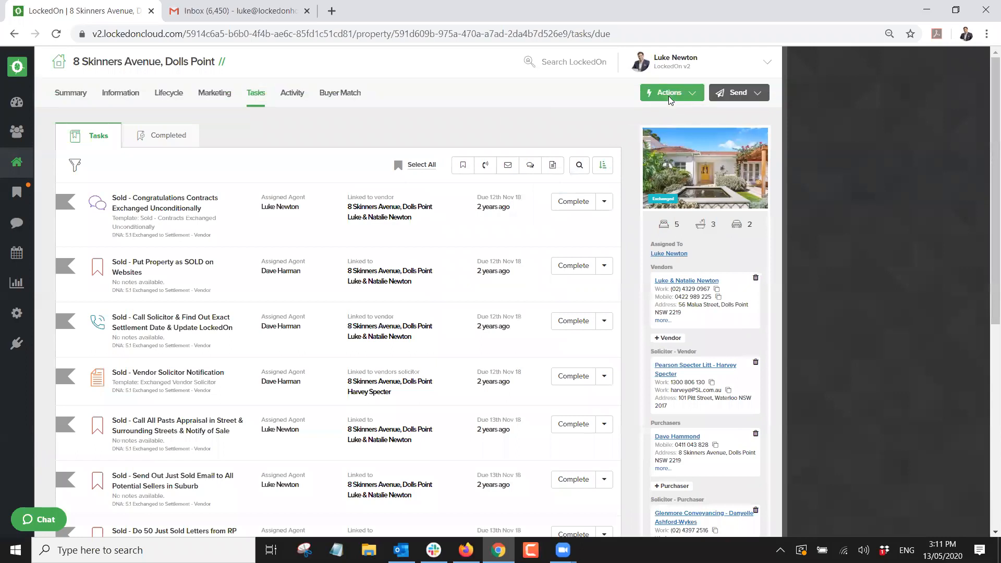
# Apply the 5.2 Exchanged to Settlement - Purchaser DNA plan and review the new tasks.
pyautogui.click(669, 95)
pyautogui.click(678, 440)
pyautogui.click(391, 213)
pyautogui.scroll(-1, 393, 286)
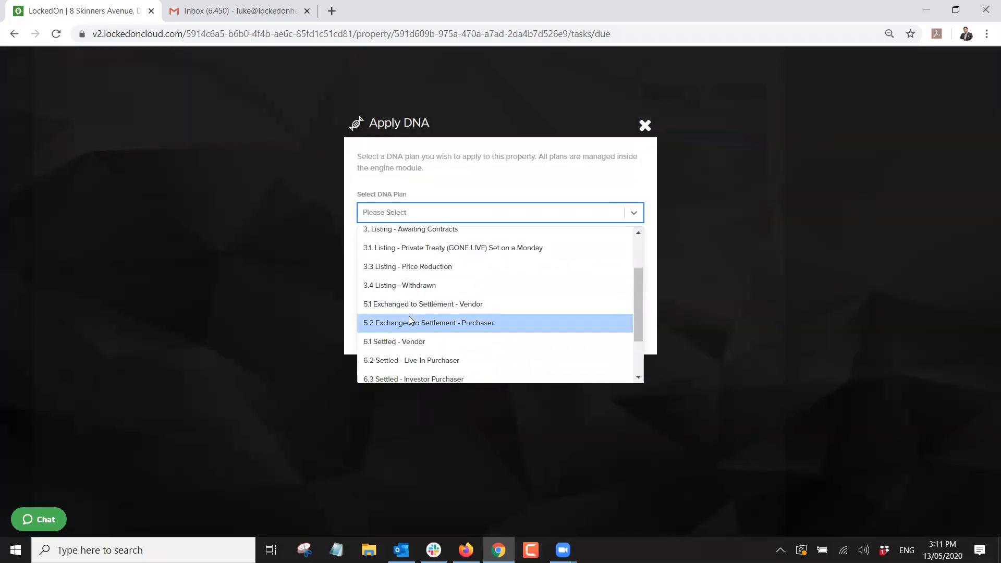
pyautogui.click(409, 320)
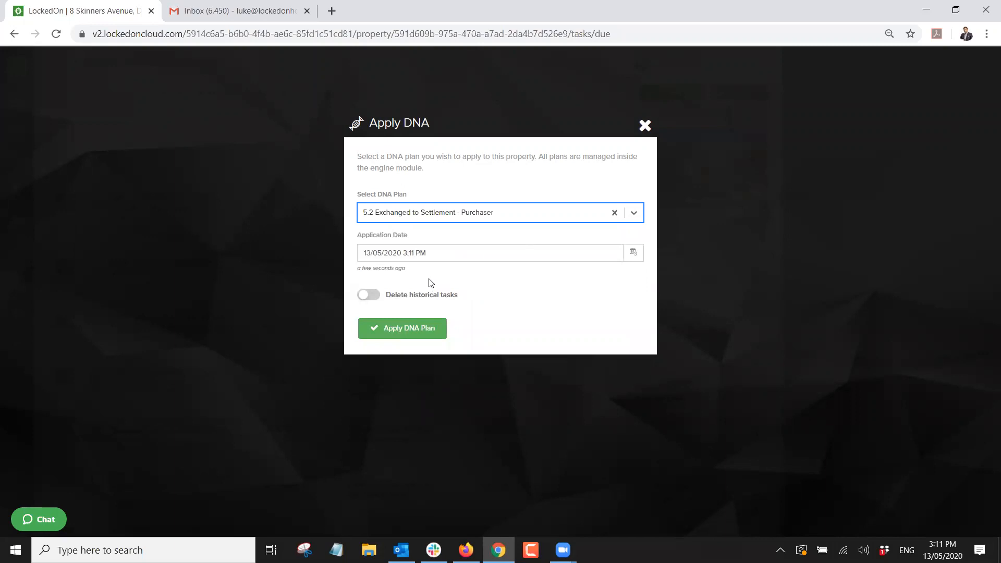
pyautogui.click(411, 327)
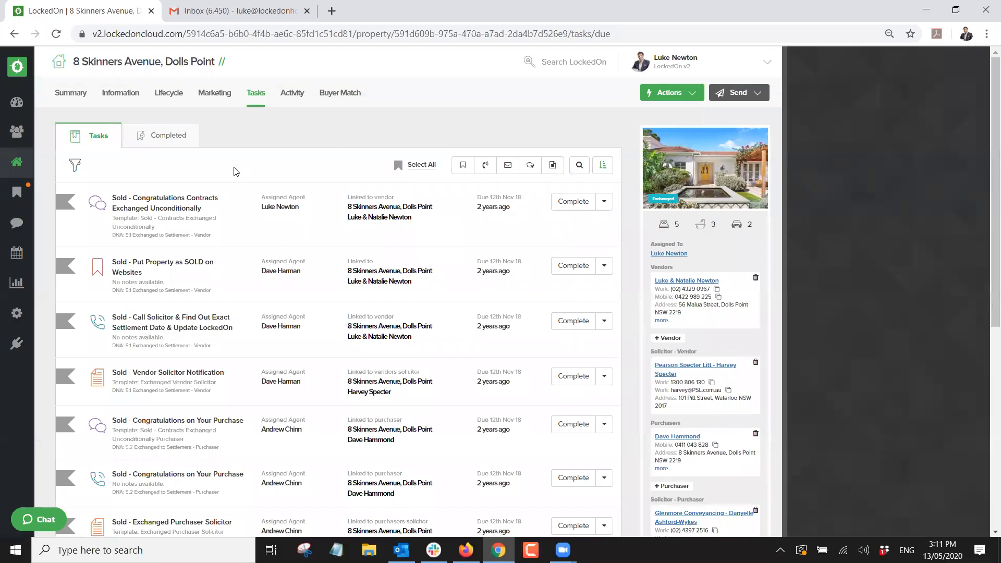
pyautogui.scroll(-5, 234, 171)
pyautogui.scroll(5, 234, 171)
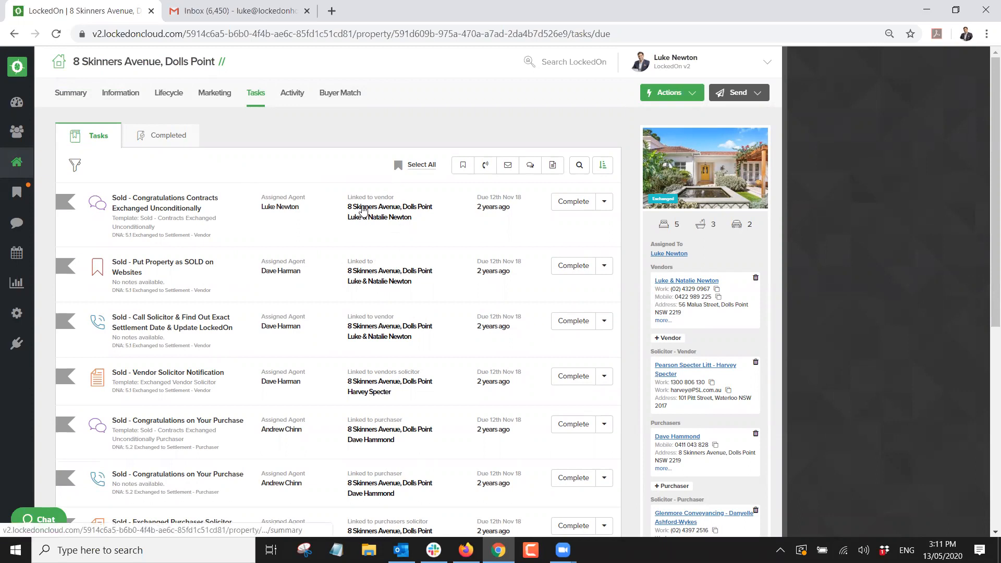
pyautogui.scroll(-3, 364, 210)
pyautogui.scroll(-1, 364, 210)
pyautogui.scroll(5, 364, 211)
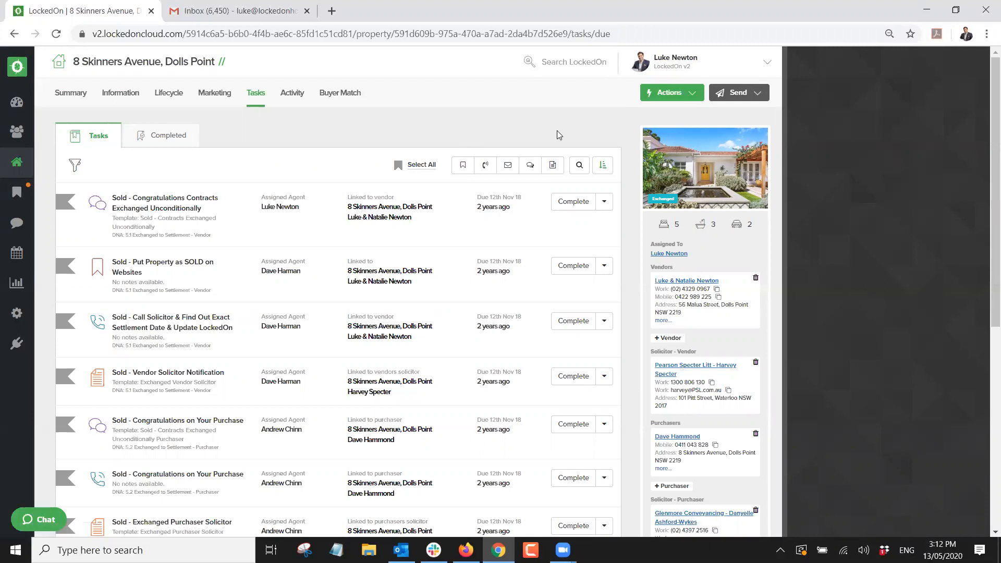
pyautogui.scroll(-10, 600, 260)
pyautogui.click(684, 371)
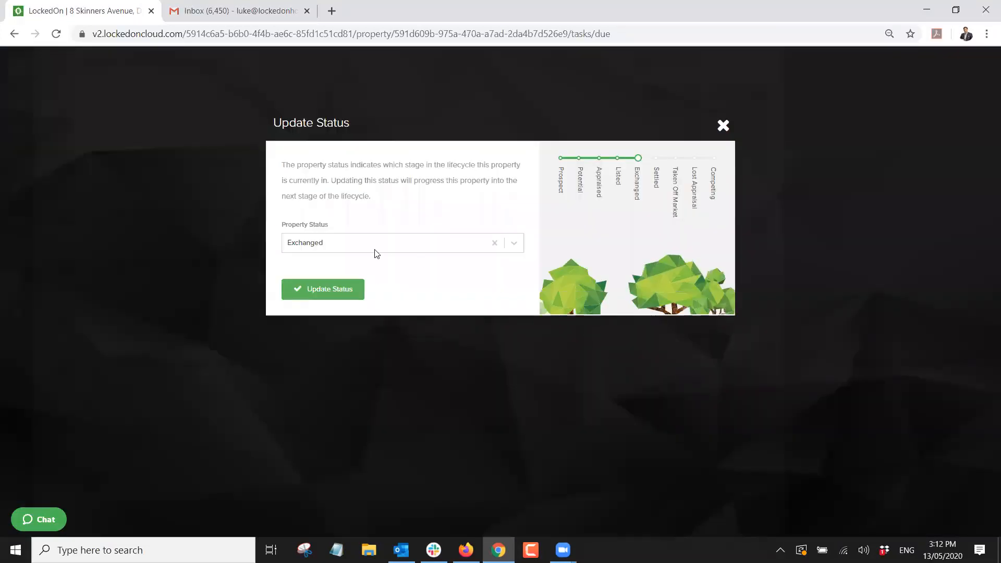
pyautogui.click(377, 254)
pyautogui.click(308, 360)
pyautogui.click(329, 290)
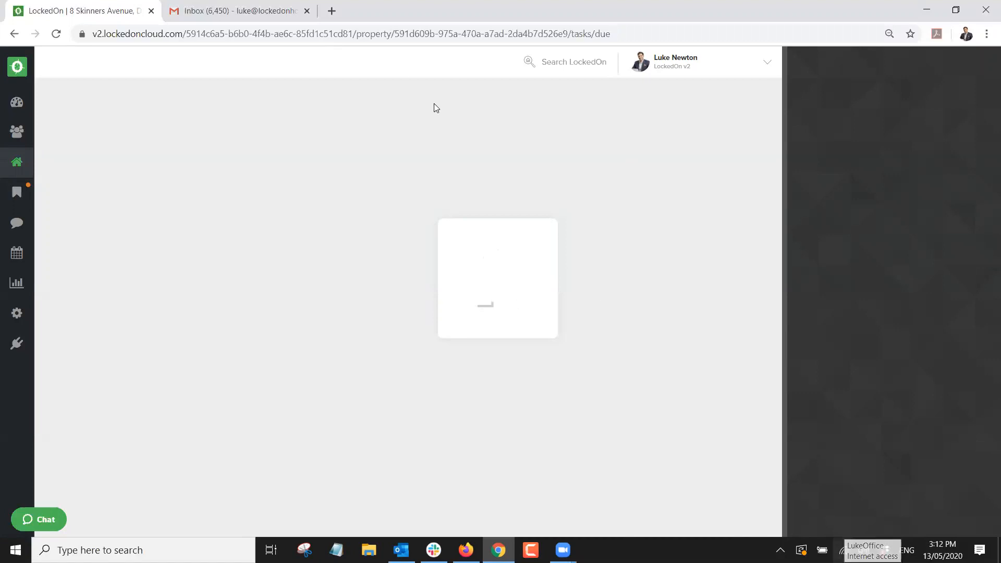
# Trim the property path from the web address to load the LockedOn home dashboard.
pyautogui.click(241, 33)
pyautogui.click(269, 33)
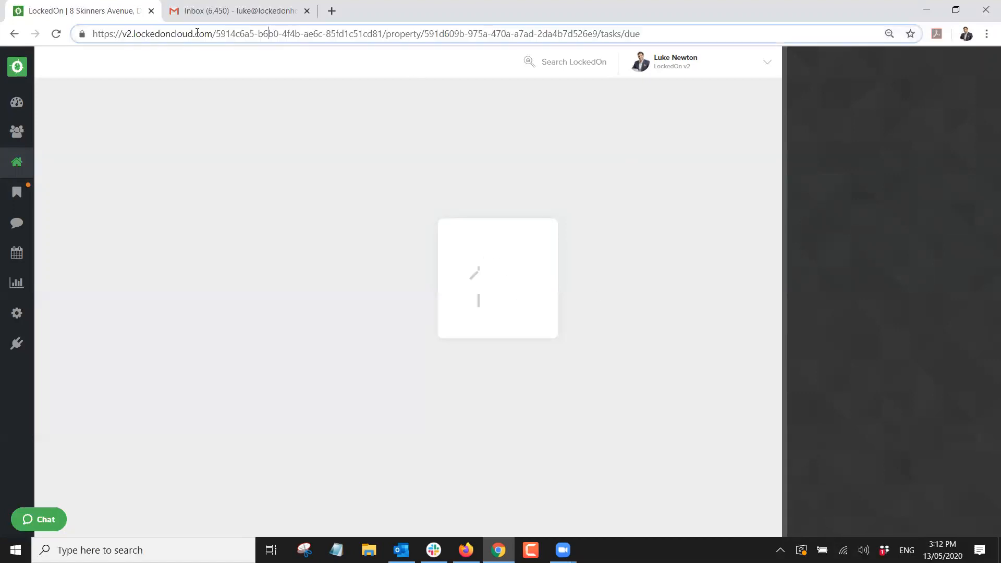
pyautogui.moveTo(216, 33); pyautogui.dragTo(936, 47)
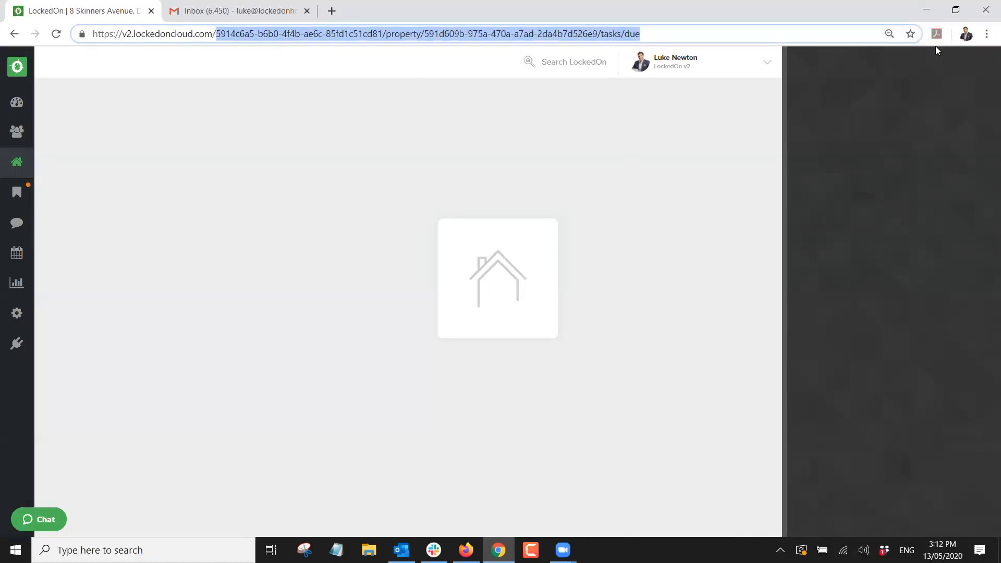
pyautogui.press('BackSpace')
pyautogui.press('Return')
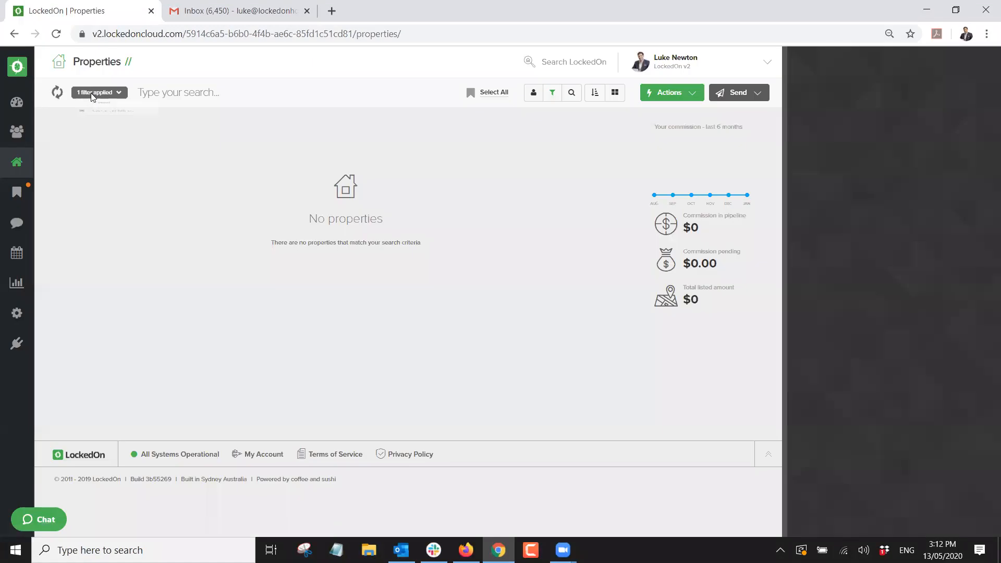
pyautogui.click(92, 93)
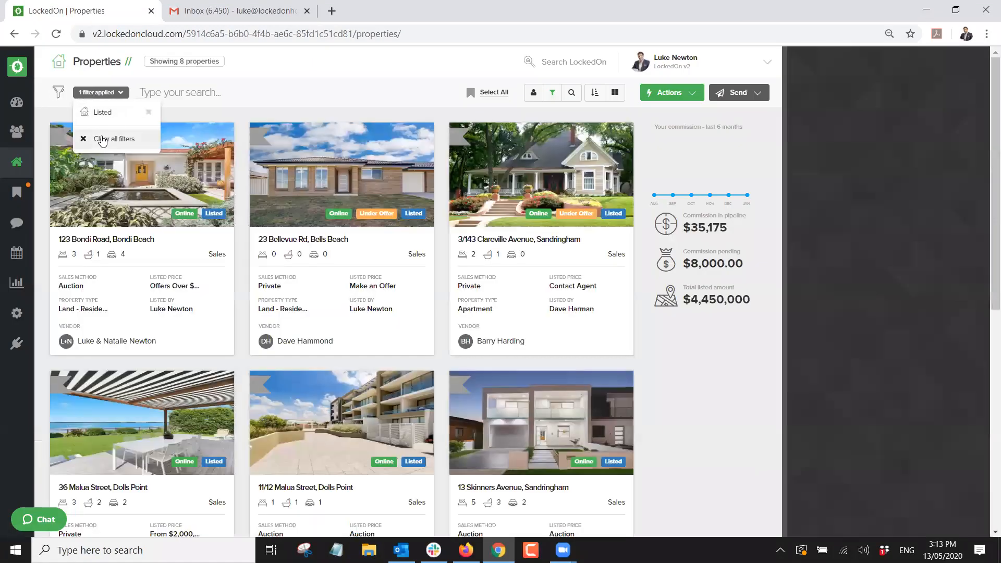
pyautogui.click(103, 141)
pyautogui.click(552, 93)
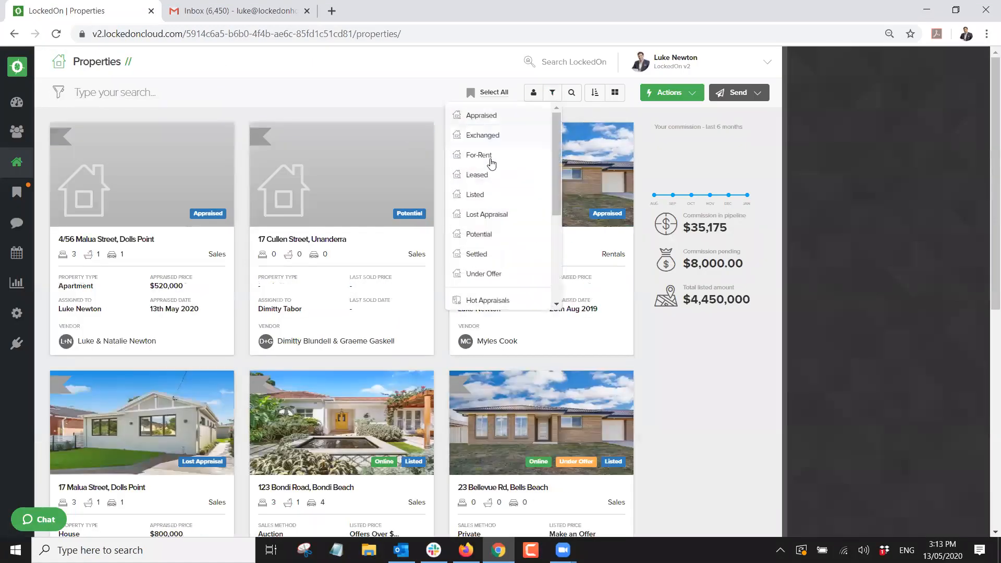
pyautogui.click(477, 254)
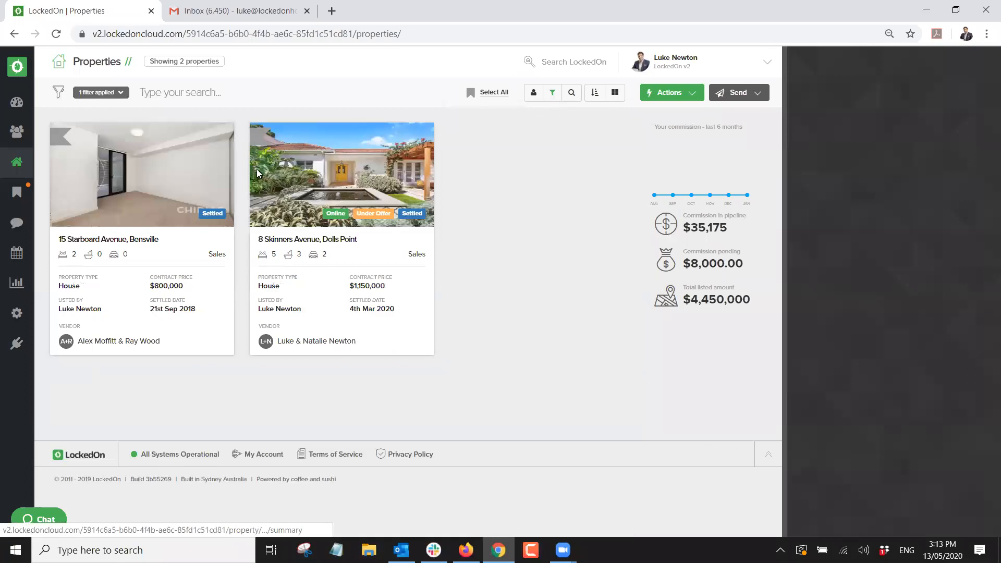
pyautogui.click(323, 172)
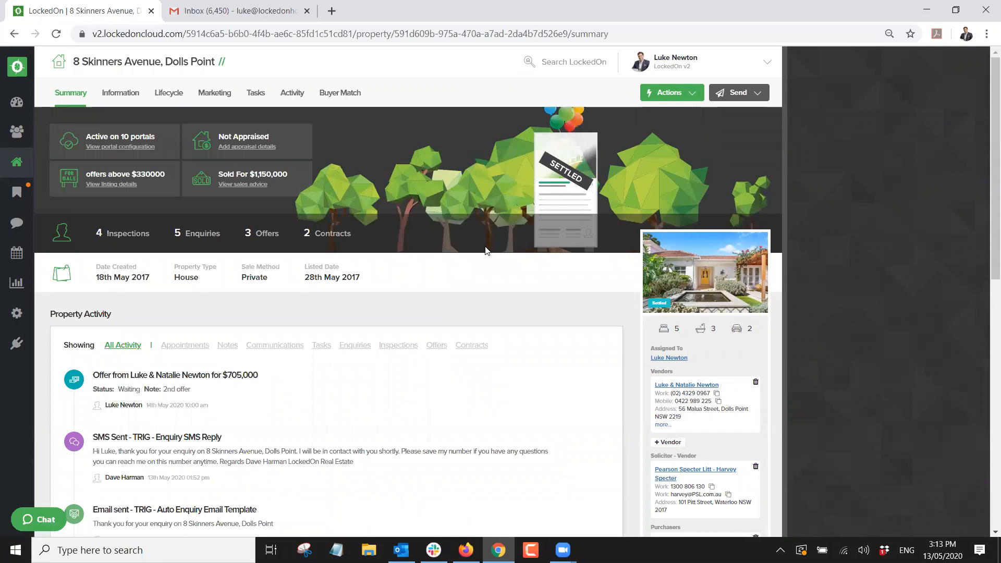
pyautogui.scroll(-6, 559, 360)
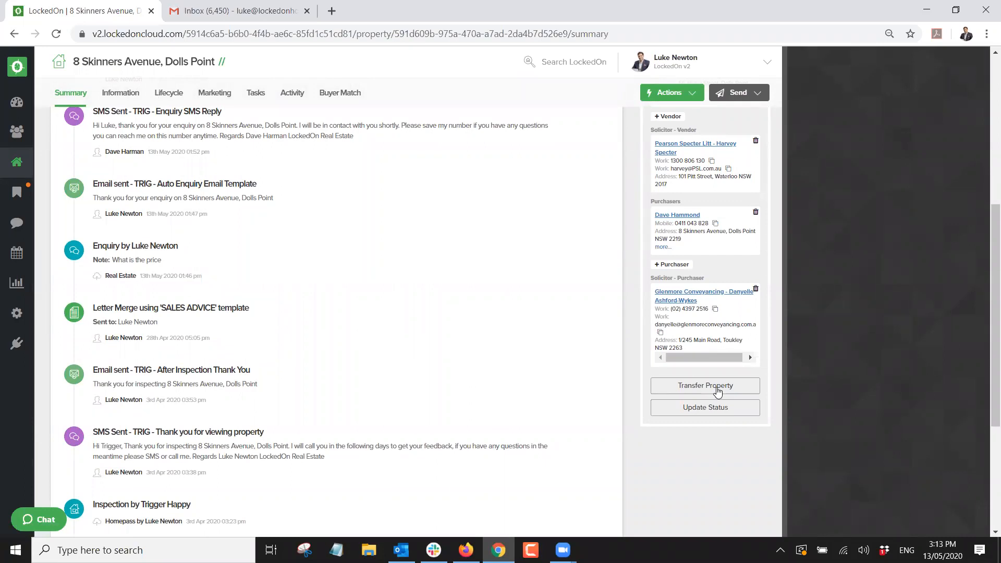
# Start the transfer to purchaser and assign the vendor the 6.1 Settled - Vendor DNA plan.
pyautogui.click(718, 387)
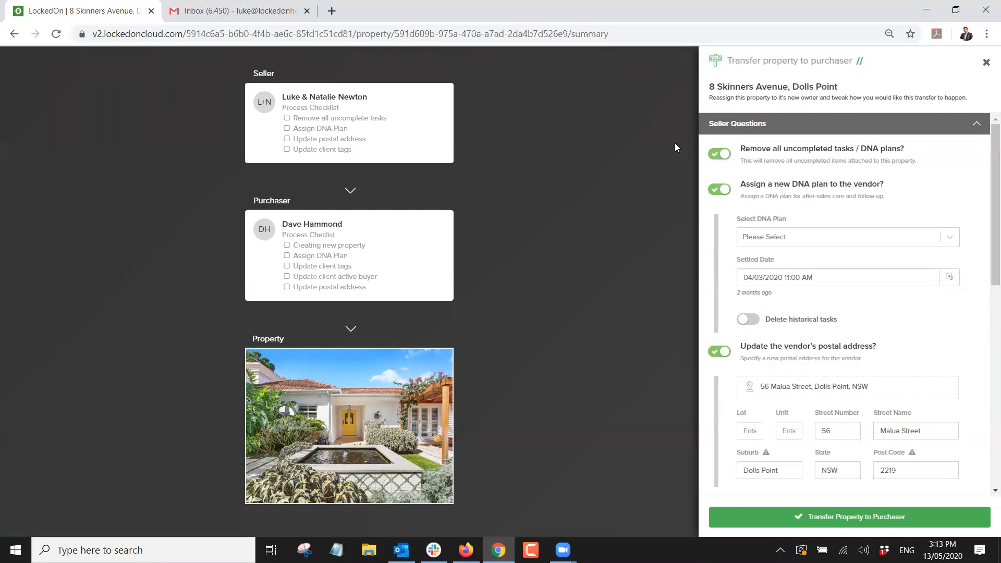
pyautogui.click(777, 237)
pyautogui.scroll(-3, 779, 277)
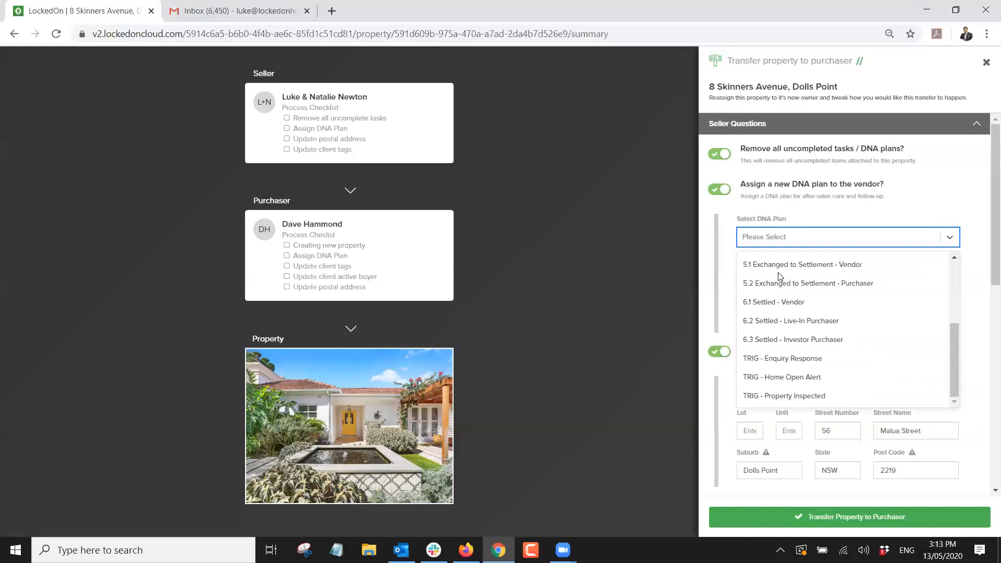
pyautogui.click(776, 303)
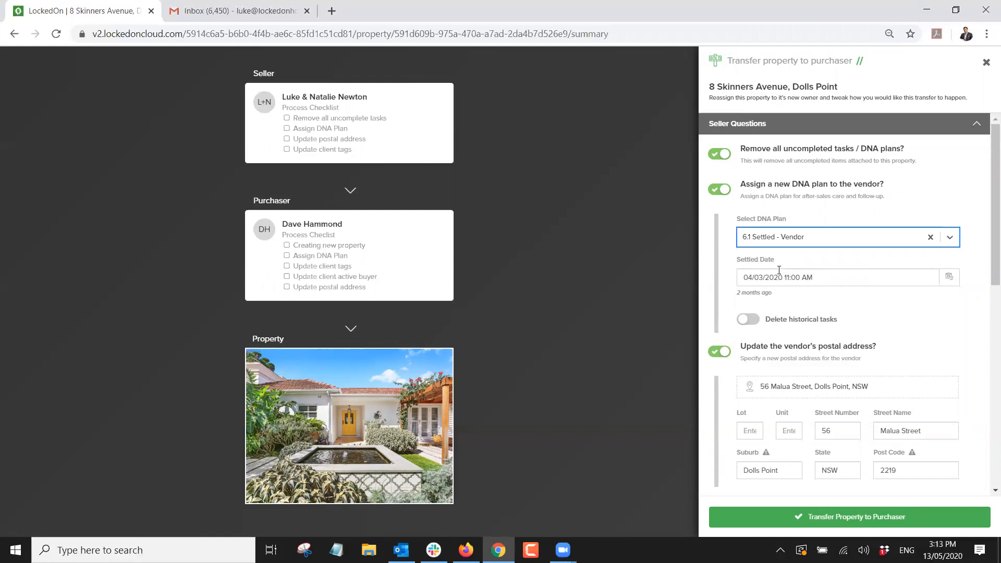
# Reduce the vendor's client tags to VIP only by removing Buyer Cat - Hot.
pyautogui.scroll(-3, 781, 261)
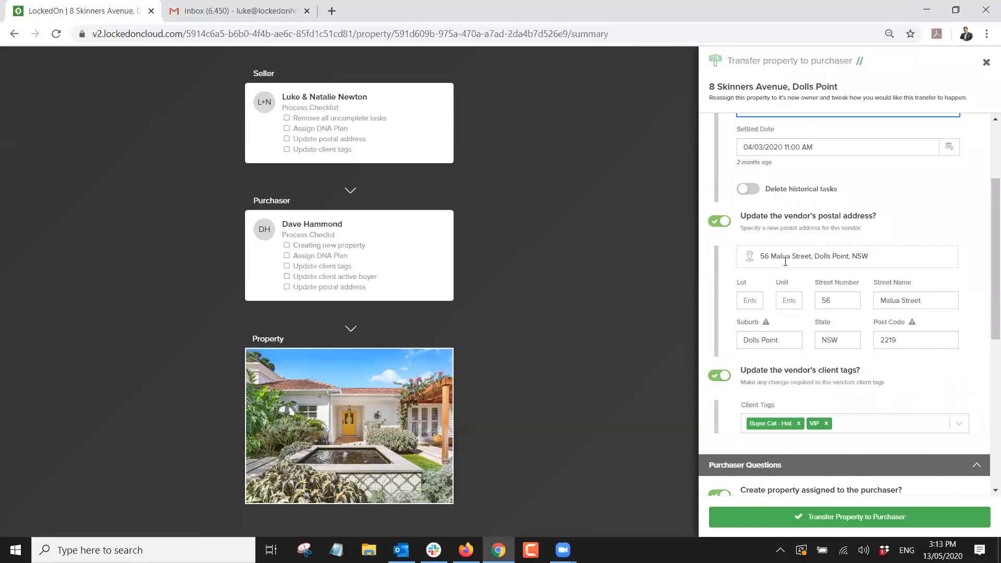
pyautogui.scroll(-3, 794, 258)
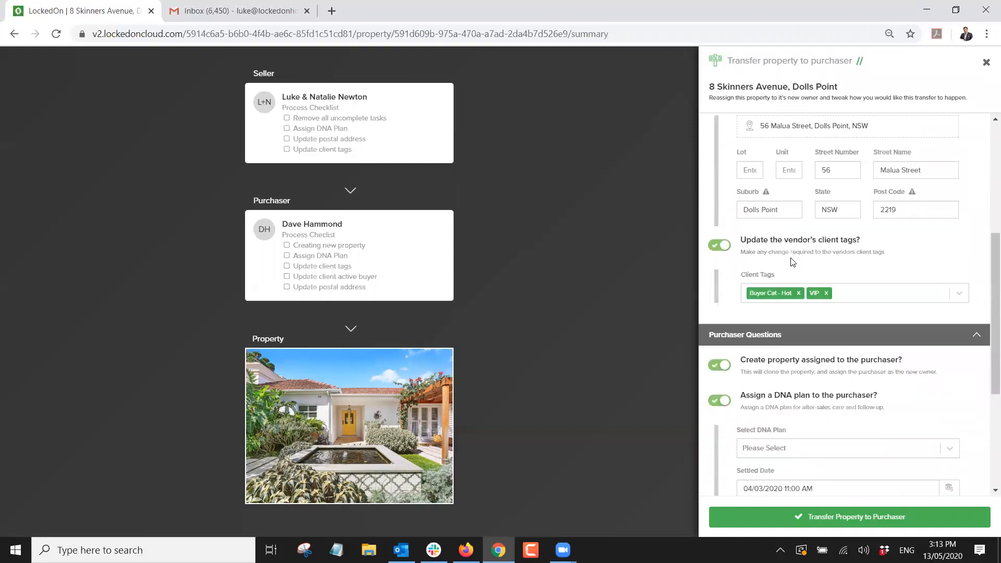
pyautogui.click(827, 295)
pyautogui.click(807, 272)
pyautogui.click(833, 296)
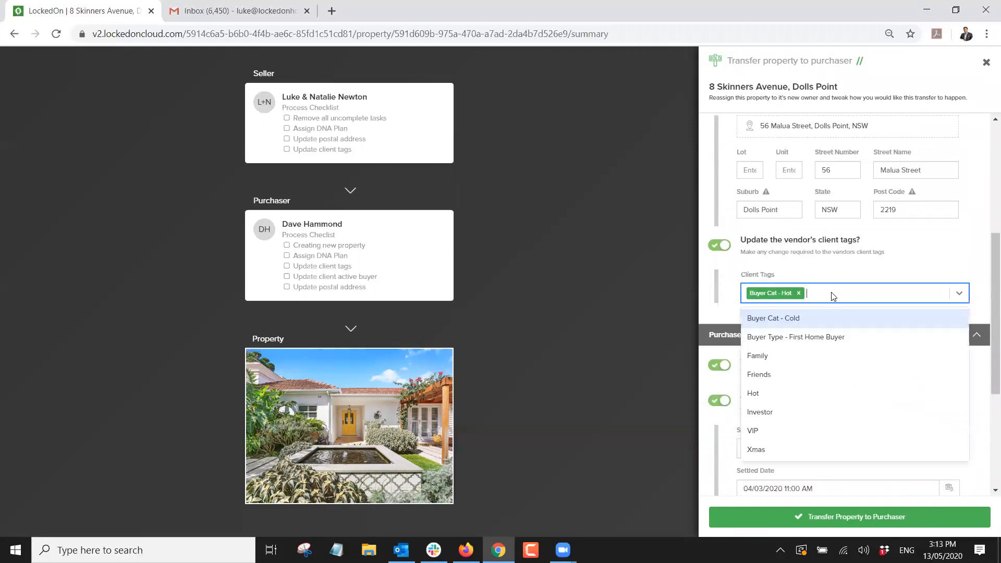
pyautogui.click(754, 431)
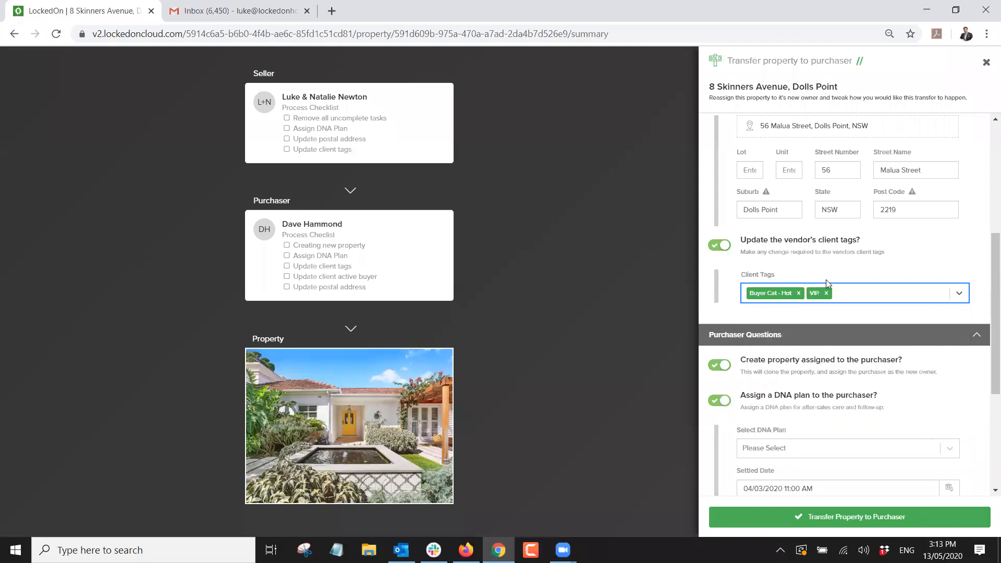
pyautogui.click(799, 293)
pyautogui.click(788, 272)
# Give the purchaser the 6.2 Settled - Live-In Purchaser plan, turn off active buyer, and complete the transfer.
pyautogui.scroll(-3, 806, 282)
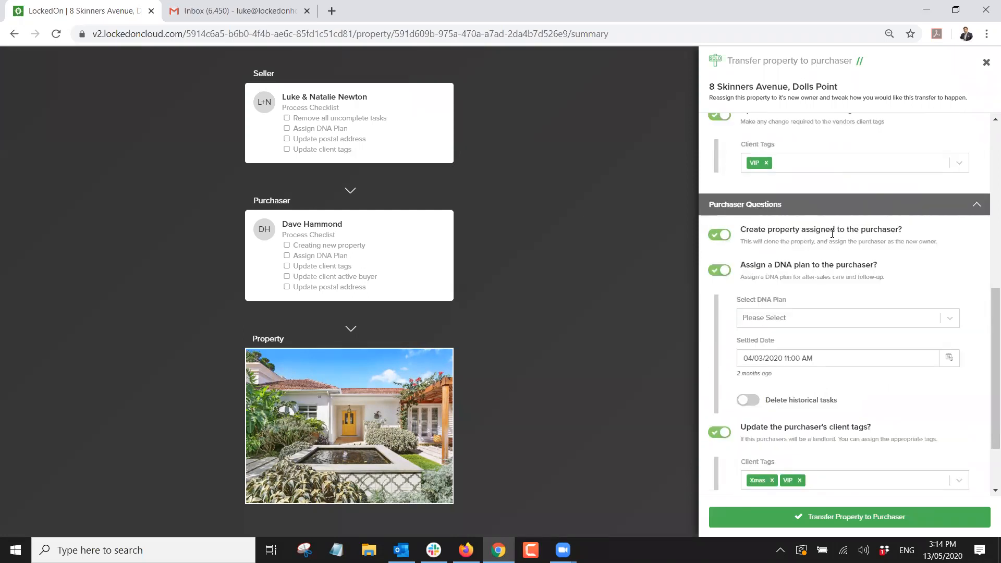
pyautogui.click(758, 318)
pyautogui.scroll(-5, 814, 376)
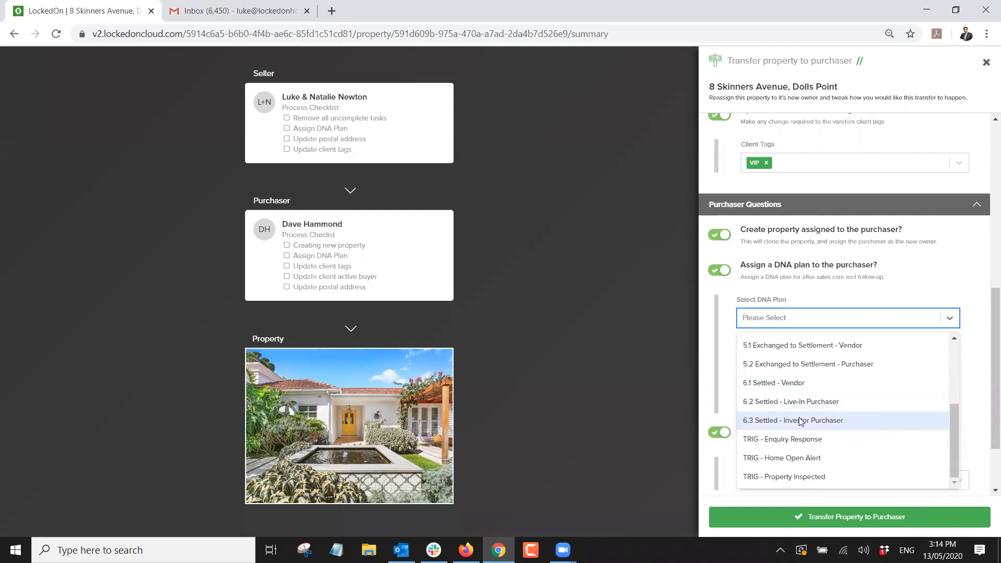
pyautogui.click(802, 403)
pyautogui.scroll(-2, 773, 330)
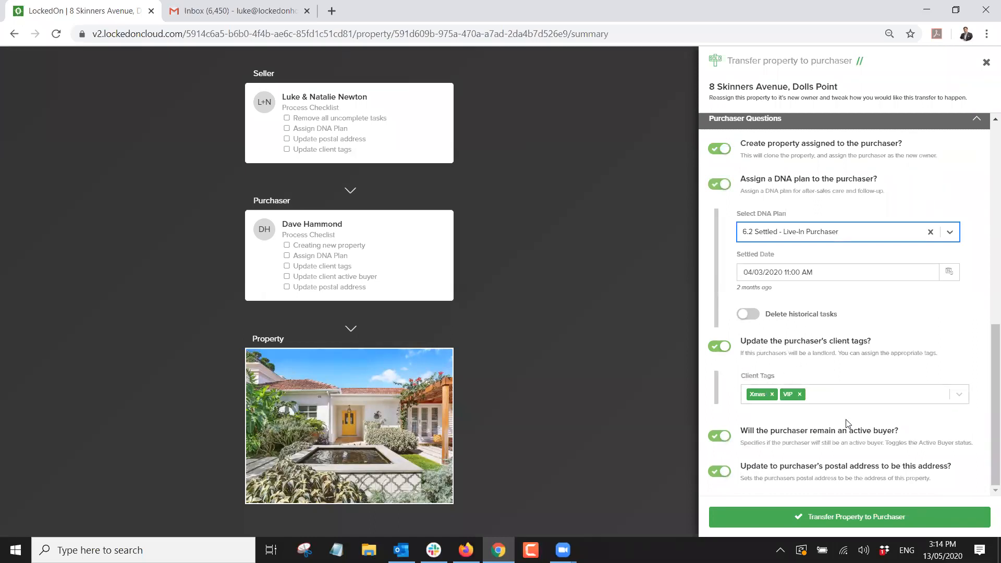
pyautogui.click(724, 436)
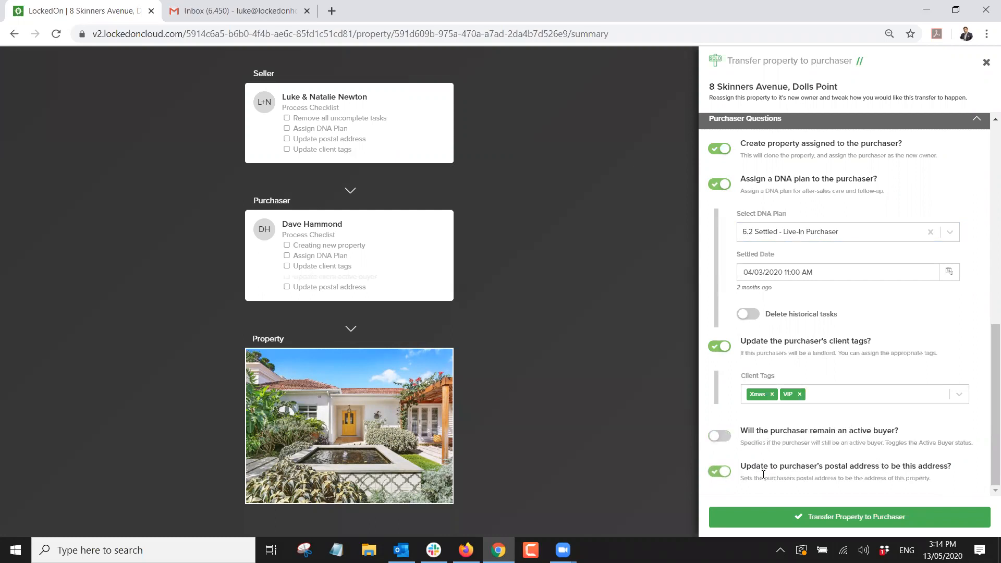
pyautogui.click(821, 517)
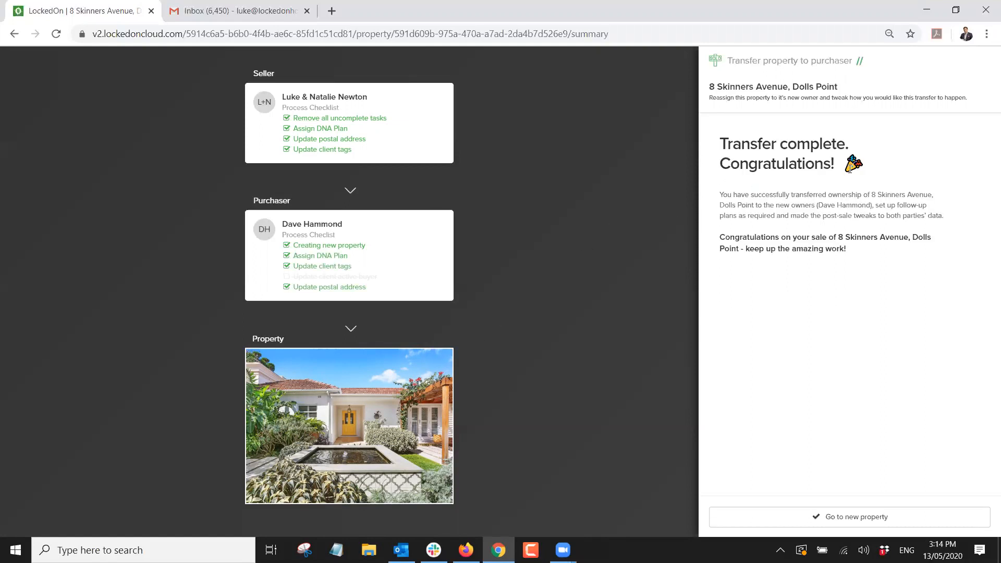
# Open the new property record's due tasks and show page 2 of the list.
pyautogui.click(826, 516)
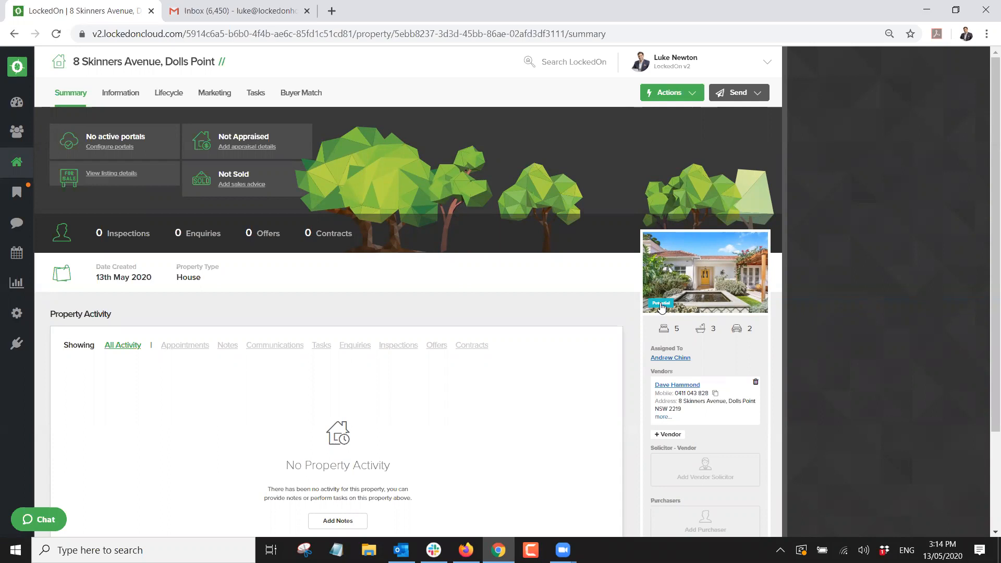
pyautogui.click(254, 95)
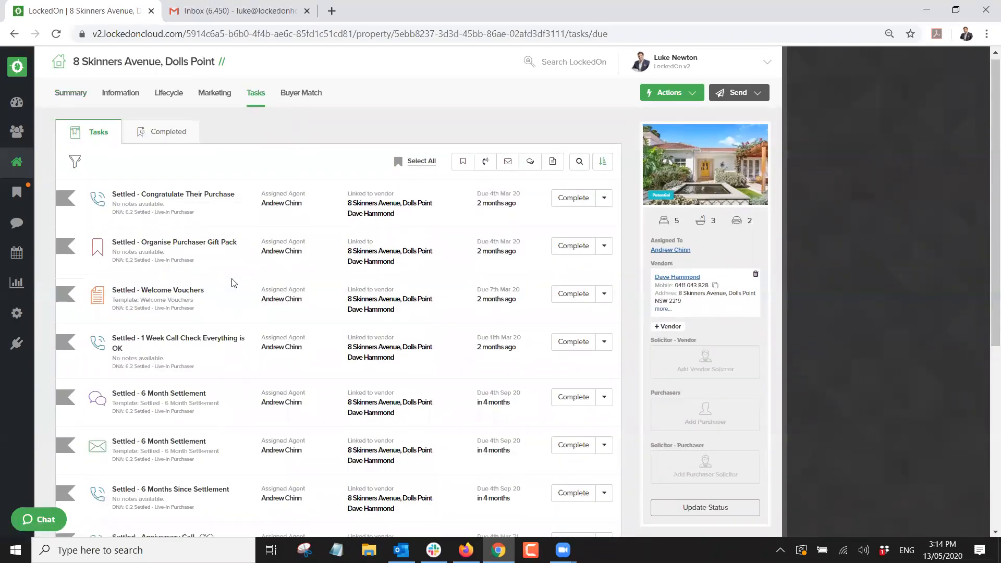
pyautogui.scroll(-3, 232, 281)
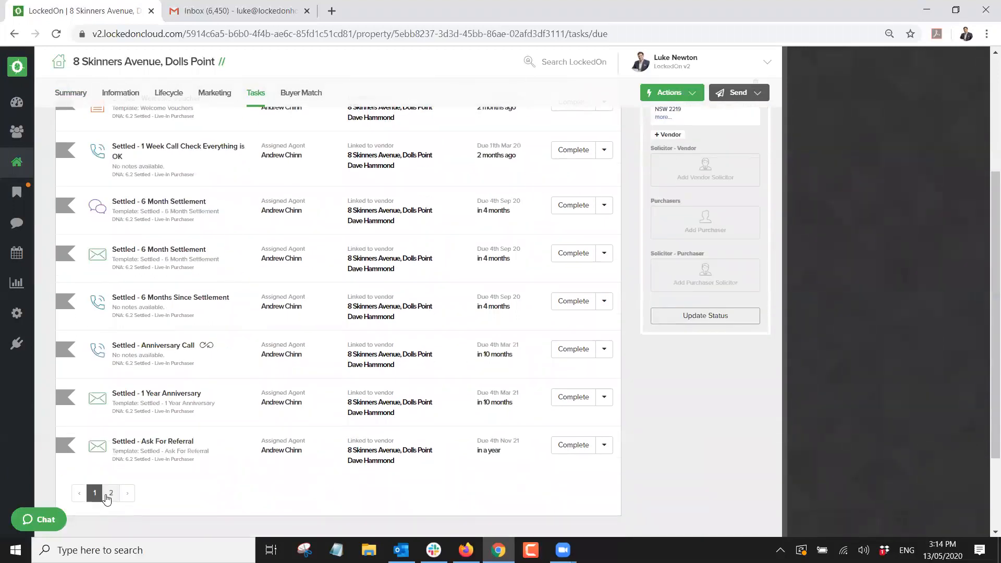
pyautogui.click(112, 493)
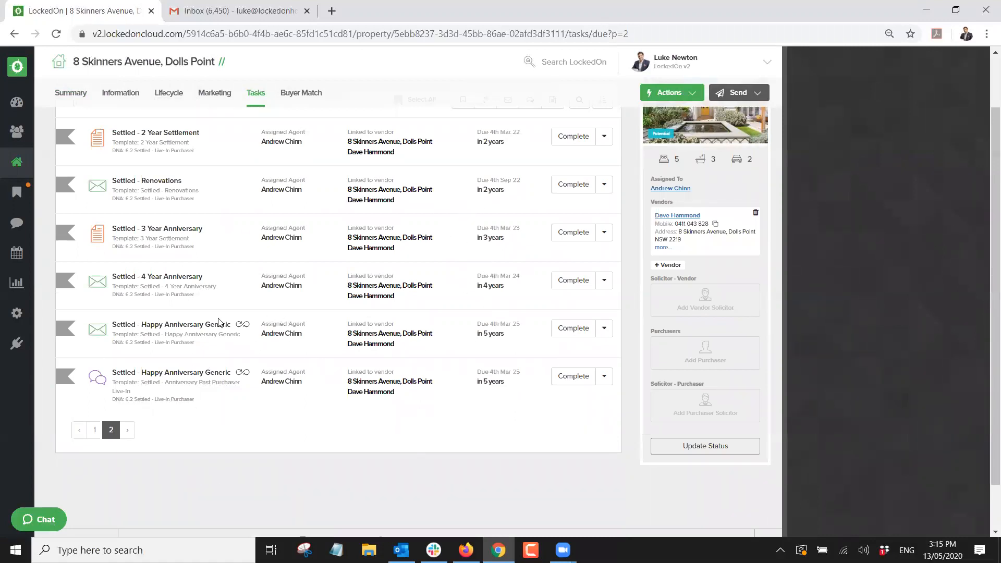
# Preview the Happy Anniversary Generic email task and close it without sending.
pyautogui.click(568, 330)
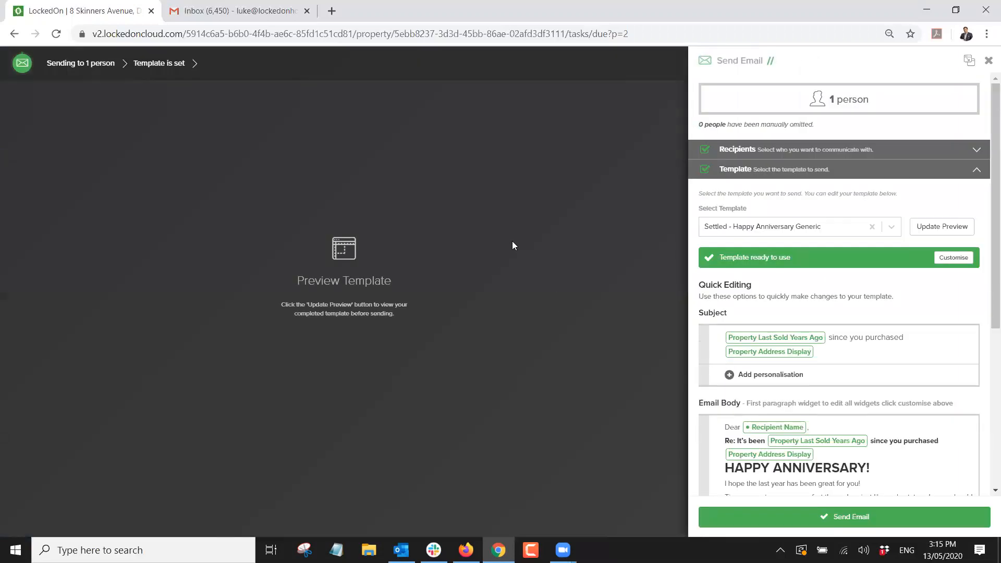
pyautogui.click(942, 226)
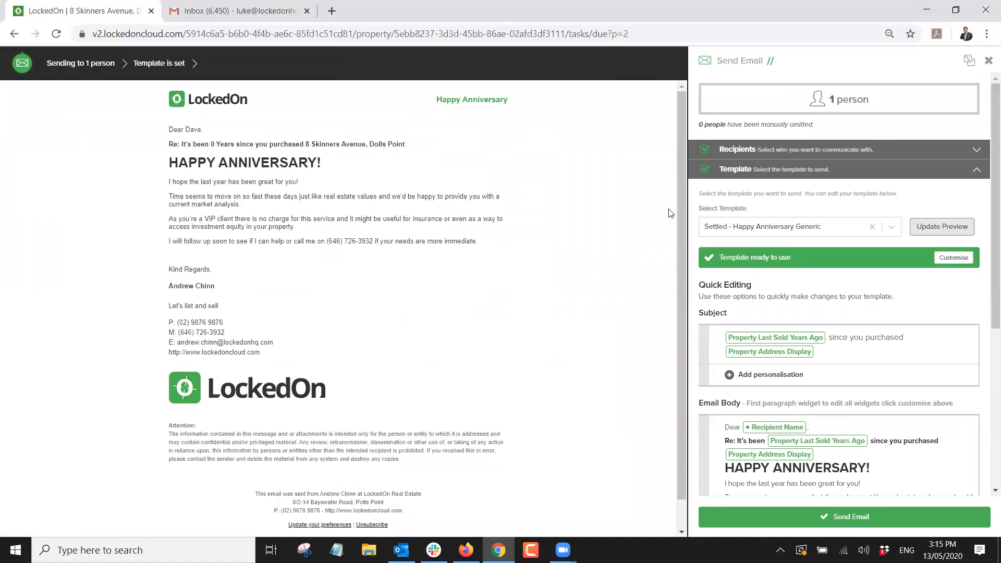
pyautogui.click(989, 61)
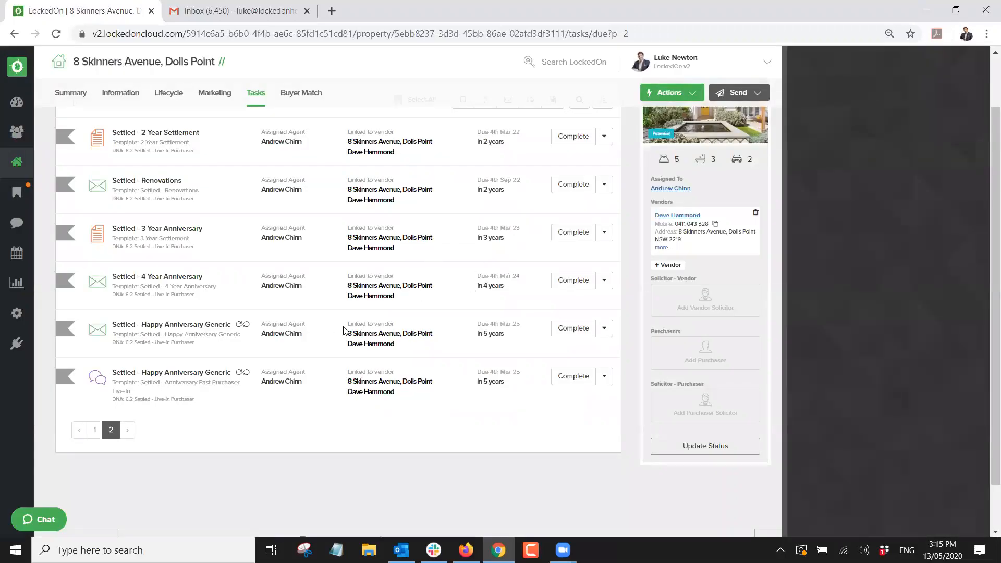
# Preview the anniversary SMS task, close it unsent, and return to the Dashboard.
pyautogui.click(574, 376)
pyautogui.click(943, 226)
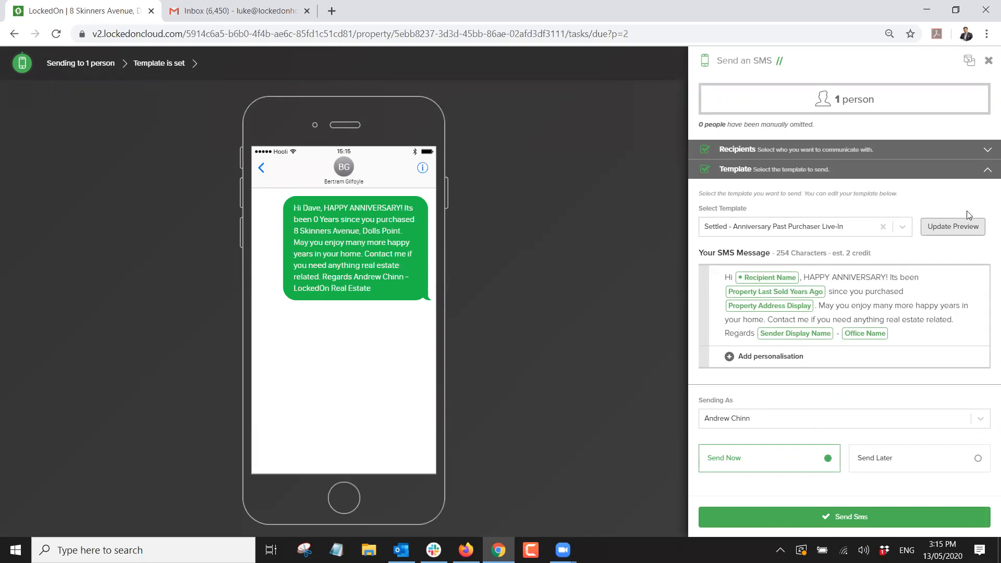
pyautogui.click(987, 61)
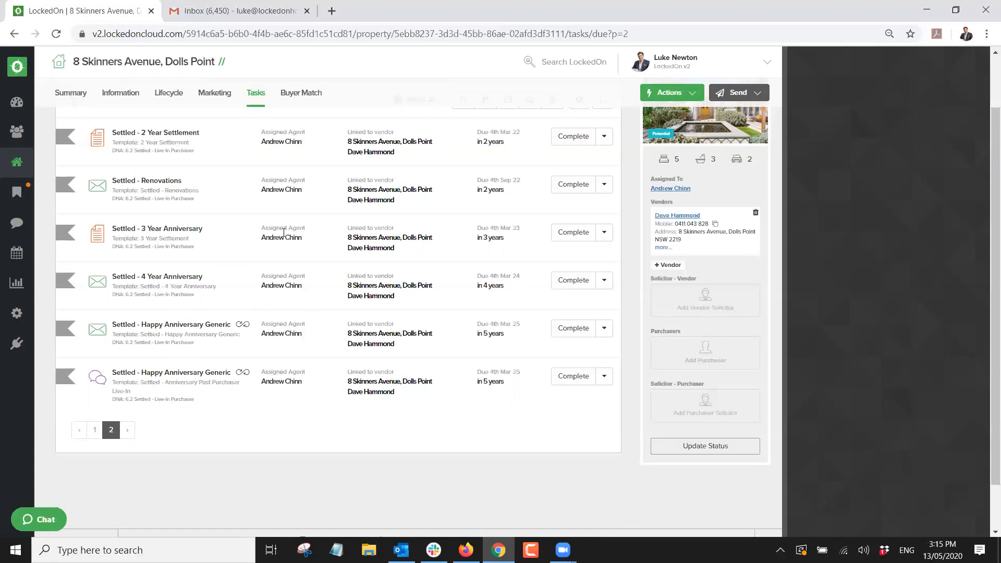
pyautogui.scroll(2, 284, 233)
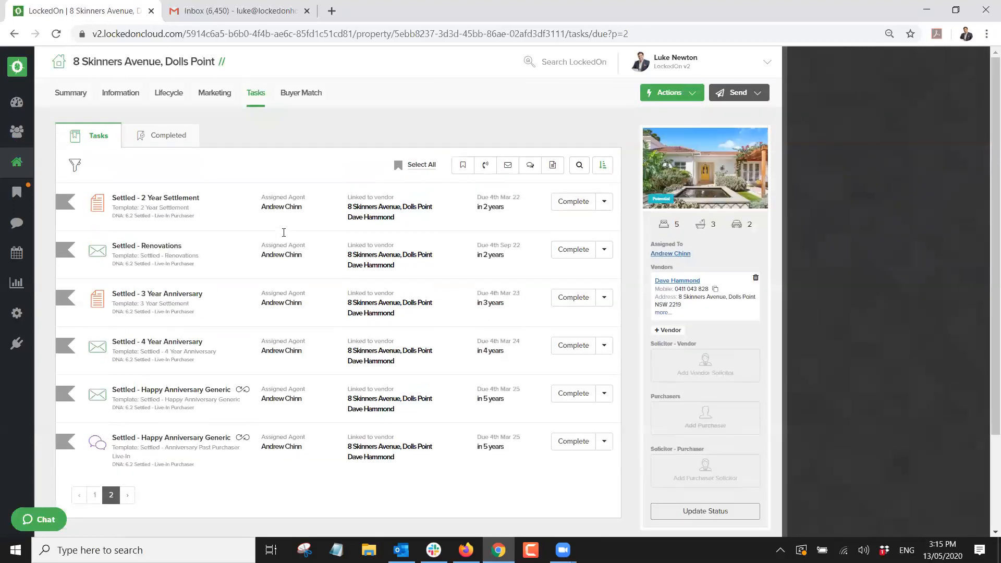
pyautogui.click(17, 102)
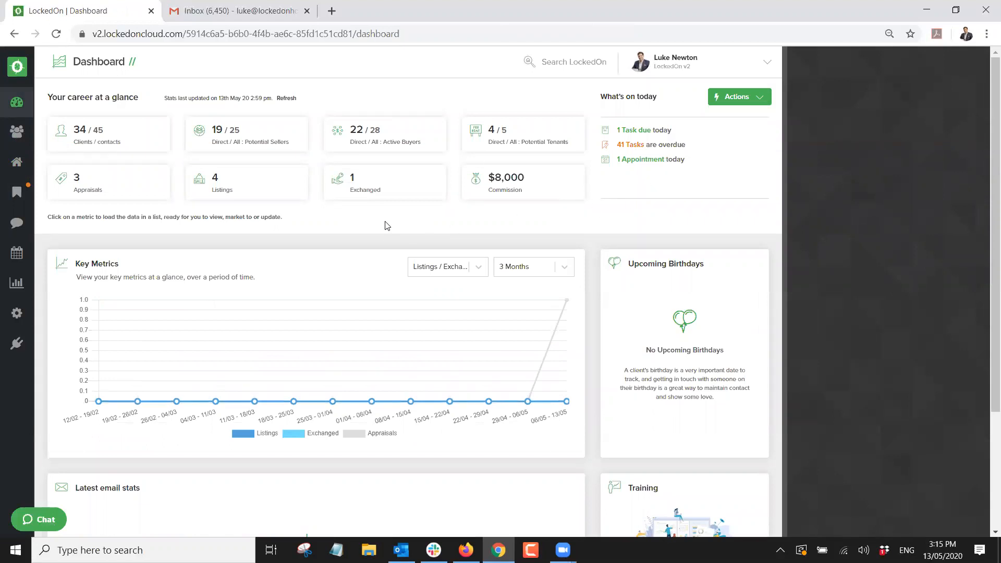
# Go to the Properties page listing 8 properties under the Listed filter.
pyautogui.click(18, 162)
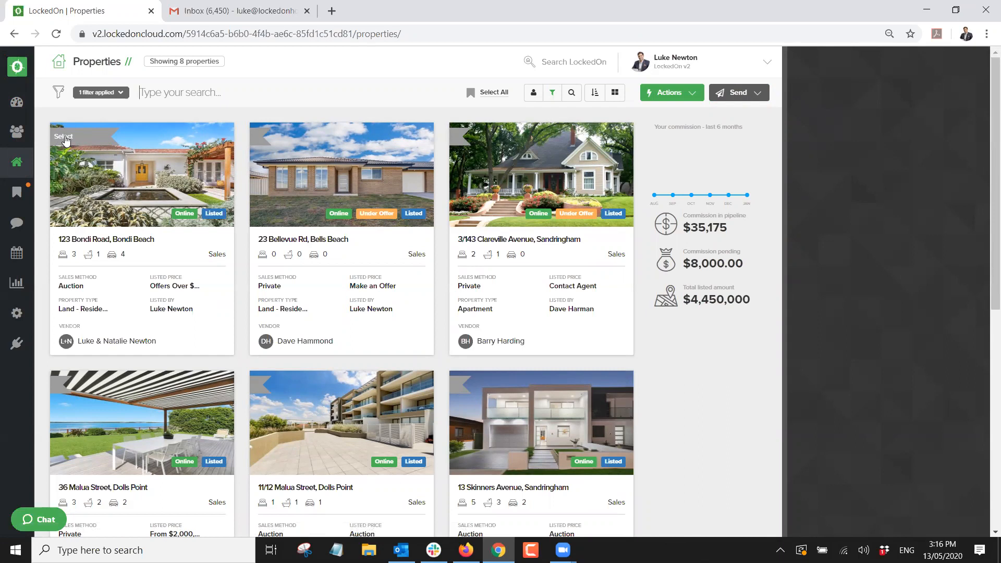
# Clear the existing property filter and expand the Property Details filter fields.
pyautogui.click(100, 92)
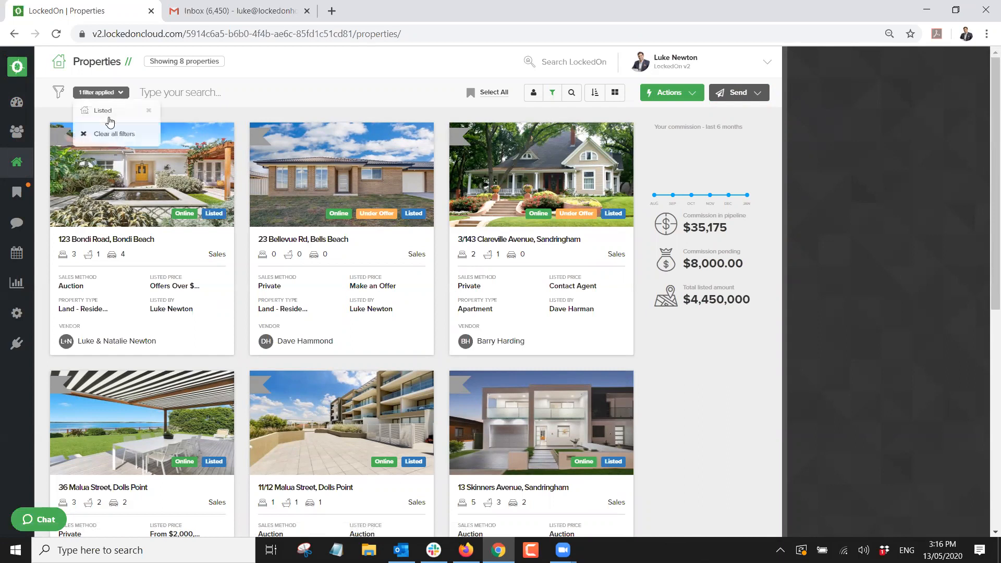
pyautogui.click(104, 142)
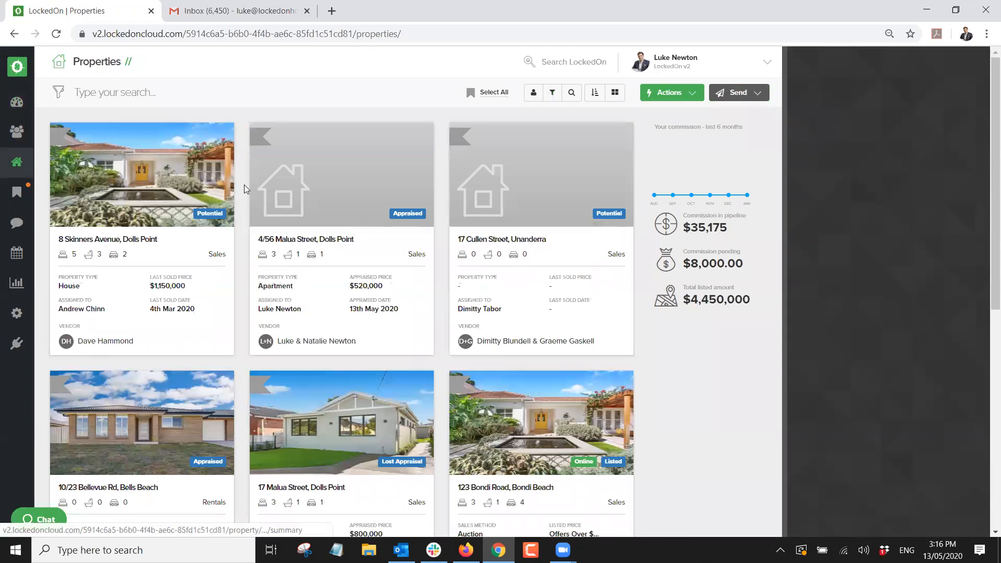
pyautogui.click(571, 92)
pyautogui.click(805, 147)
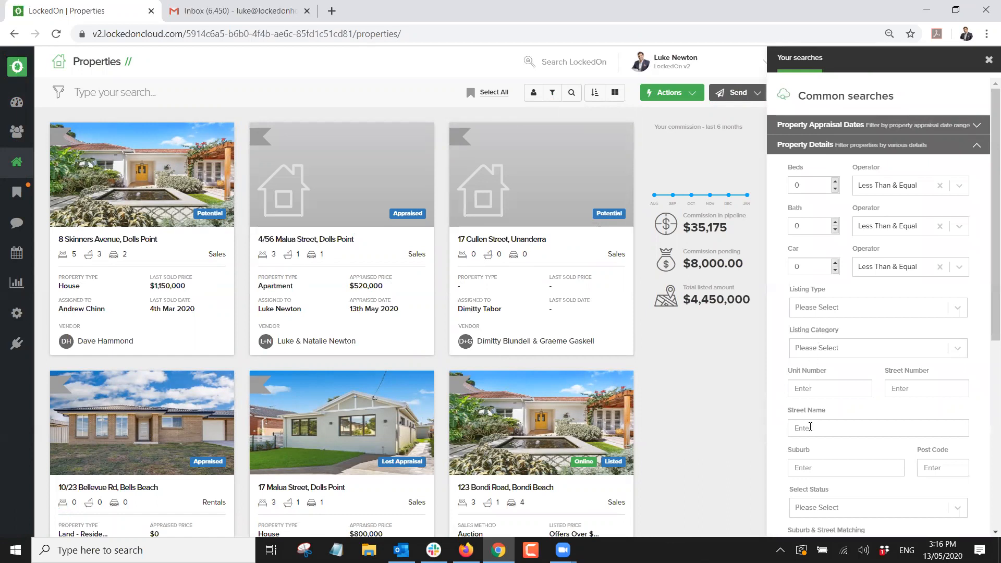
# Filter to Malua Street with statuses Potential, Appraised and Taken Off Market, and apply it.
pyautogui.click(806, 462)
pyautogui.write('Dol')
pyautogui.press('BackSpace')
pyautogui.press('BackSpace')
pyautogui.press('BackSpace')
pyautogui.scroll(-3, 806, 448)
pyautogui.click(821, 383)
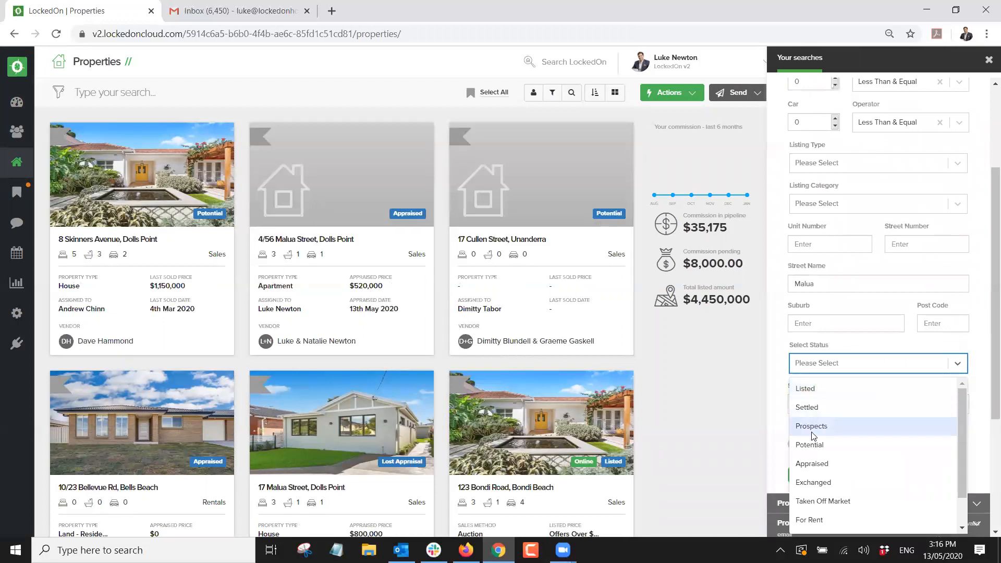
pyautogui.click(815, 444)
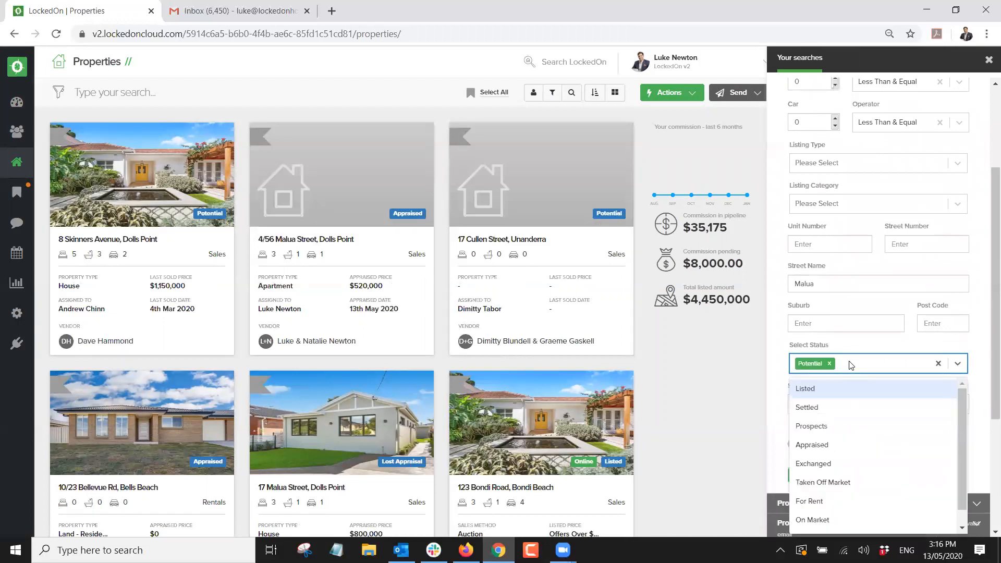
pyautogui.click(818, 446)
pyautogui.click(894, 371)
pyautogui.click(831, 462)
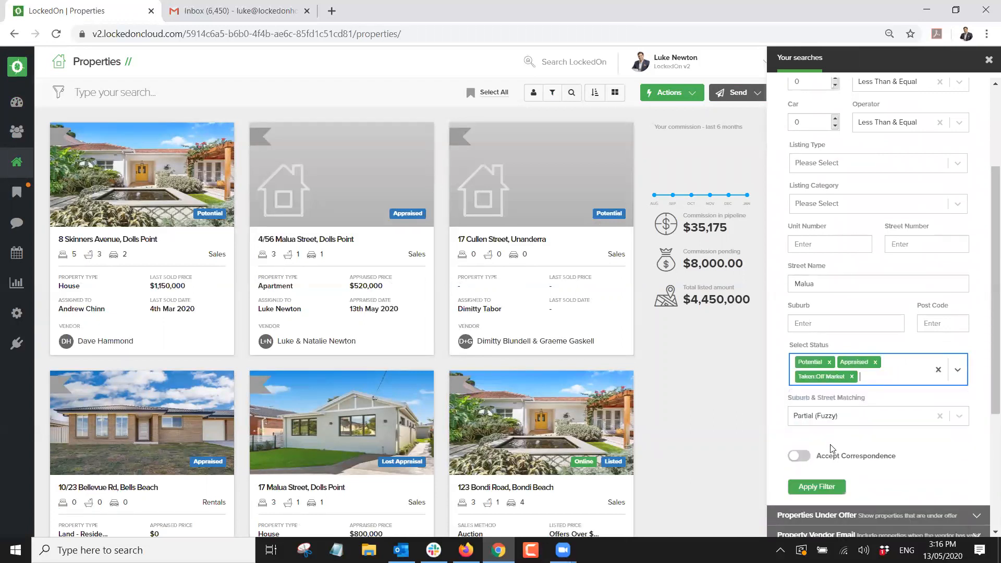
pyautogui.click(819, 487)
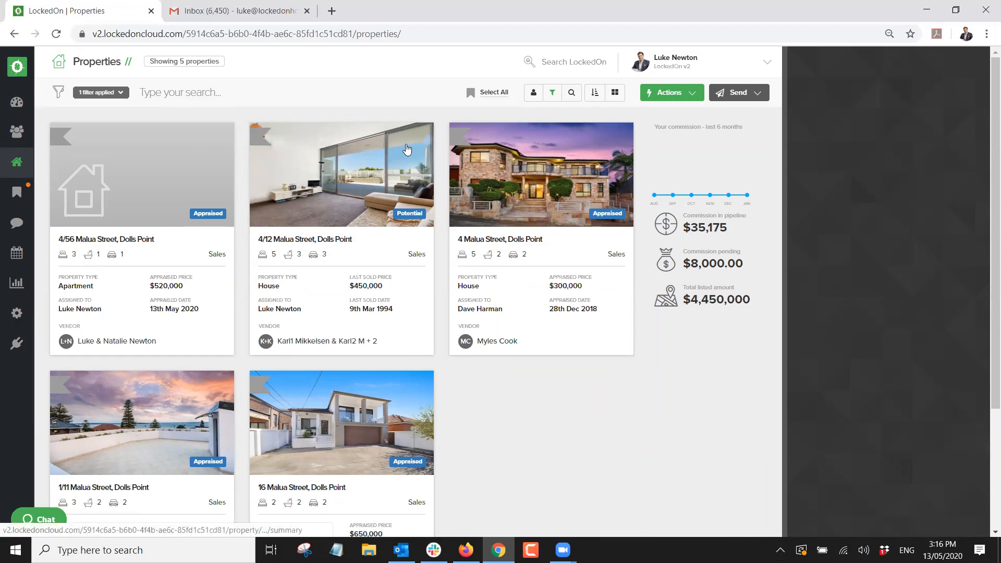
pyautogui.click(663, 95)
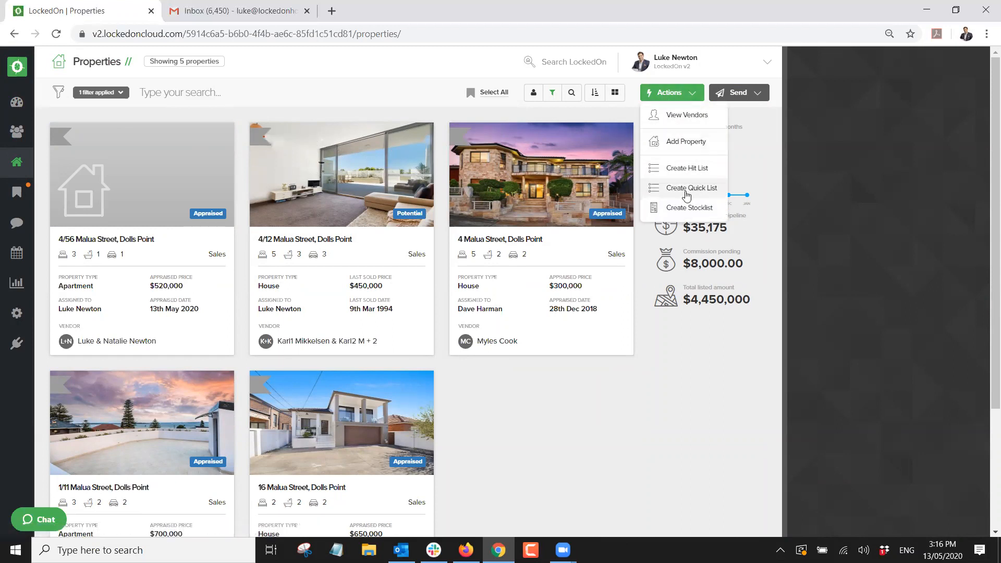
# Create a phone calls hit list labelled 'Just Sold Maula' from the filtered properties.
pyautogui.click(684, 170)
pyautogui.click(546, 257)
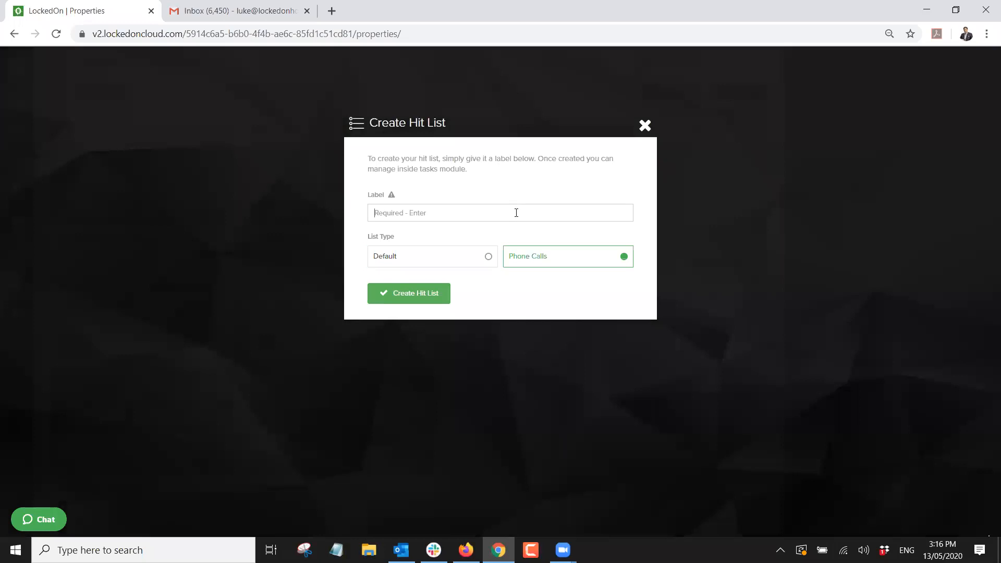
pyautogui.click(516, 213)
pyautogui.write('Just Sold M')
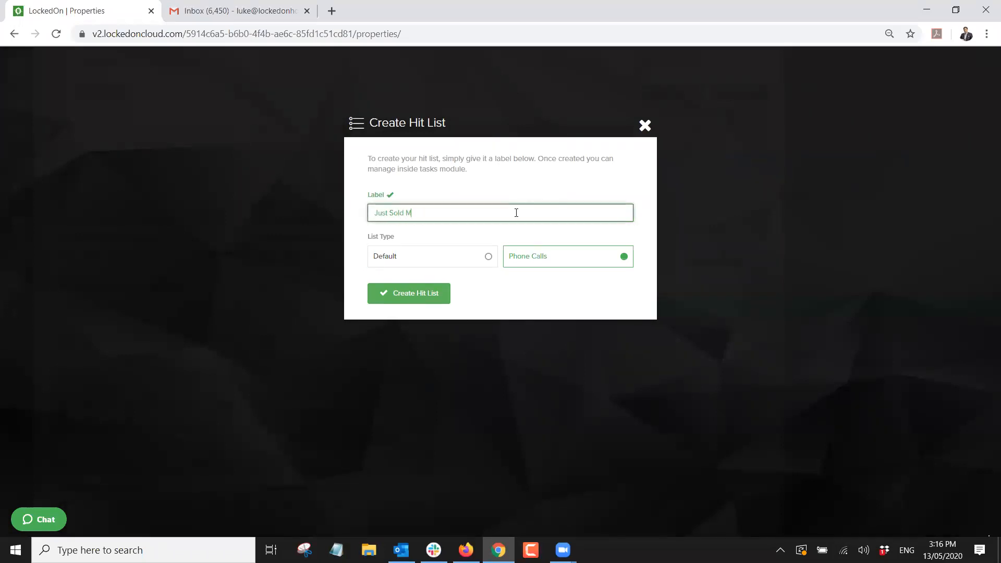
pyautogui.write('aula')
pyautogui.click(430, 294)
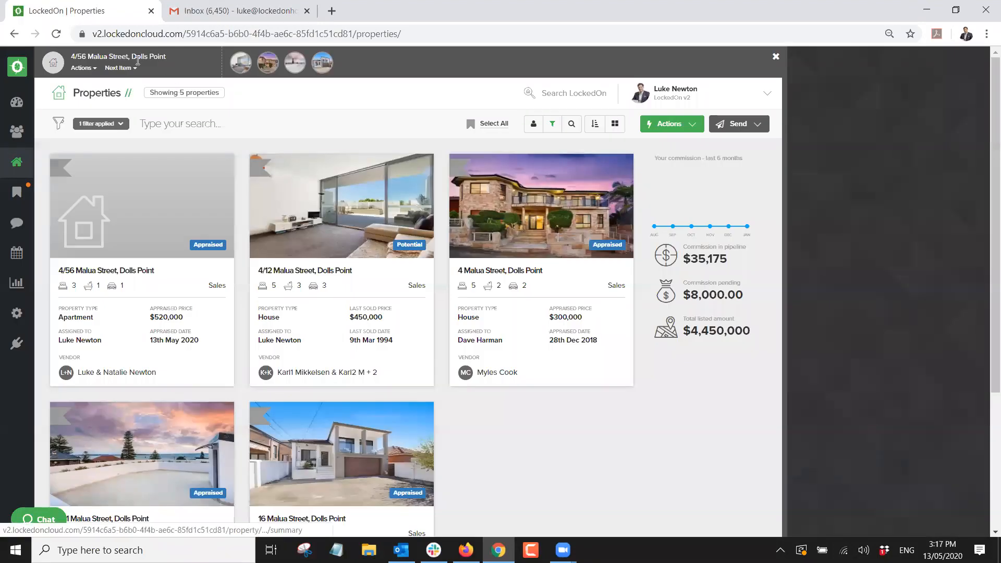
pyautogui.click(95, 71)
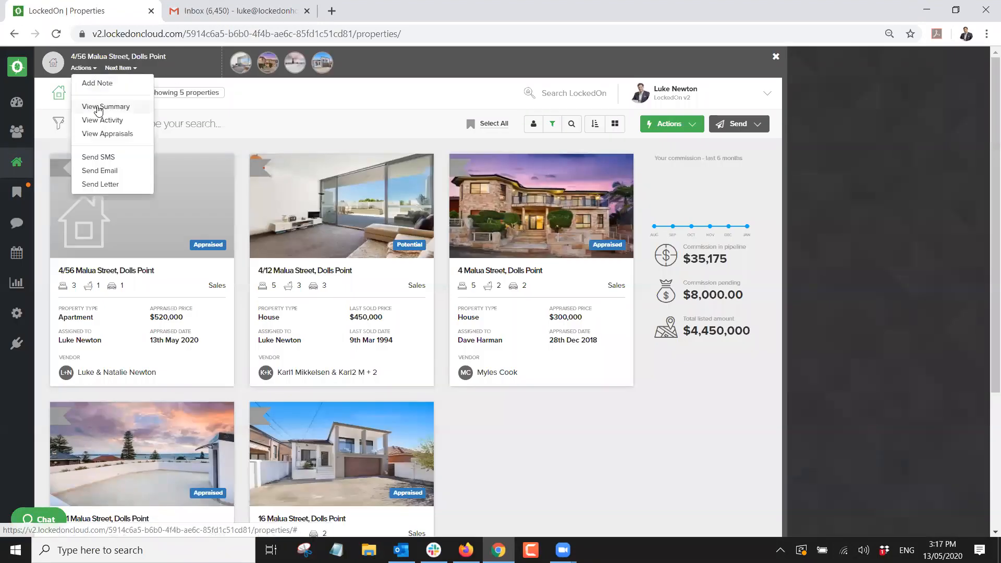
pyautogui.click(96, 106)
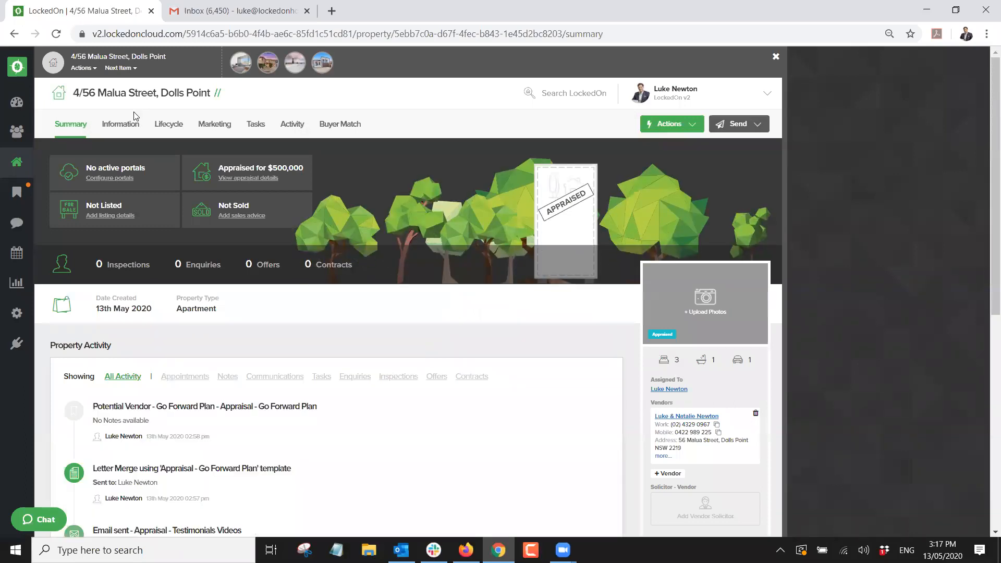
pyautogui.click(130, 127)
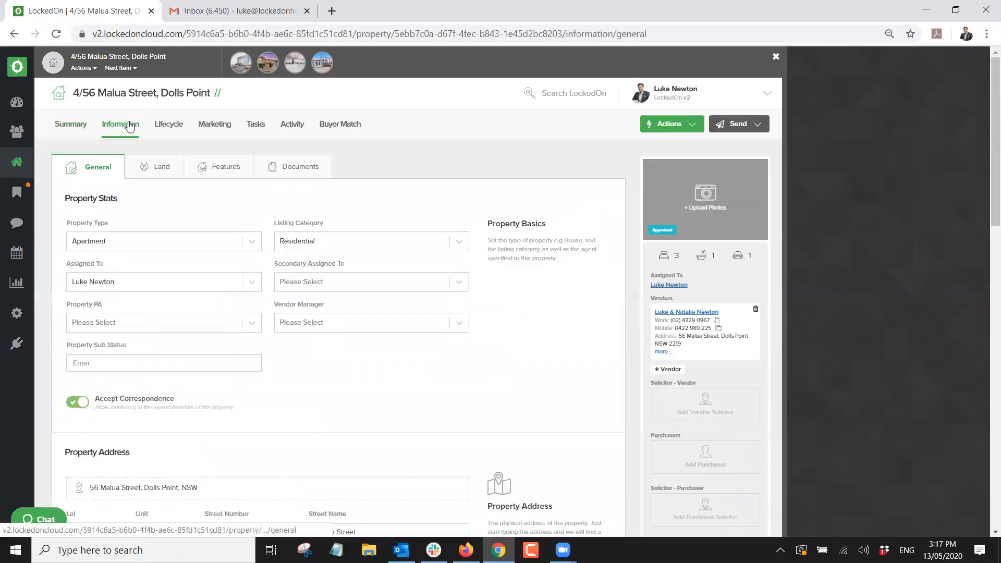
pyautogui.click(170, 126)
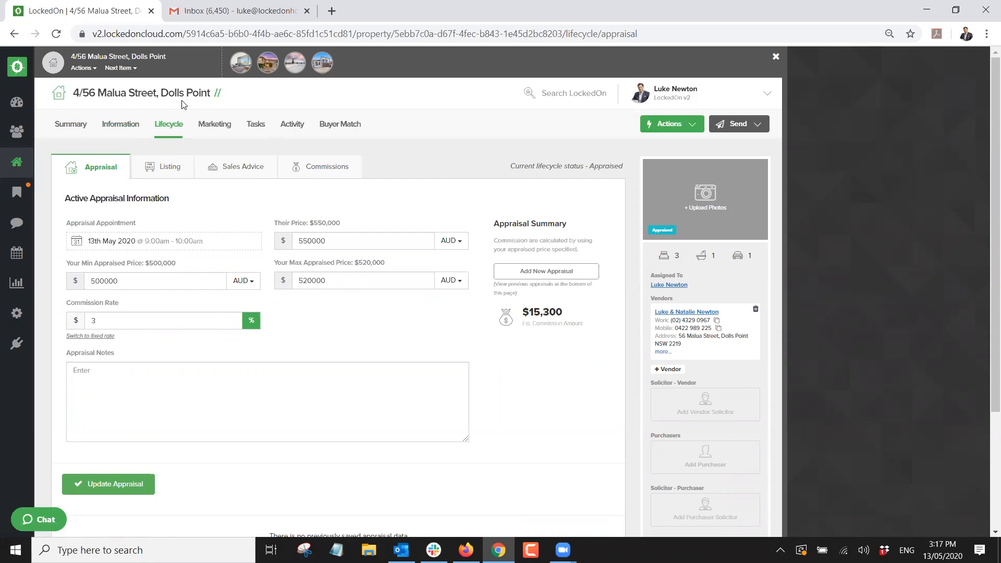
# Advance through the remaining Malua Street properties, close the walk-through bar, and go to Tasks.
pyautogui.click(119, 76)
pyautogui.click(119, 71)
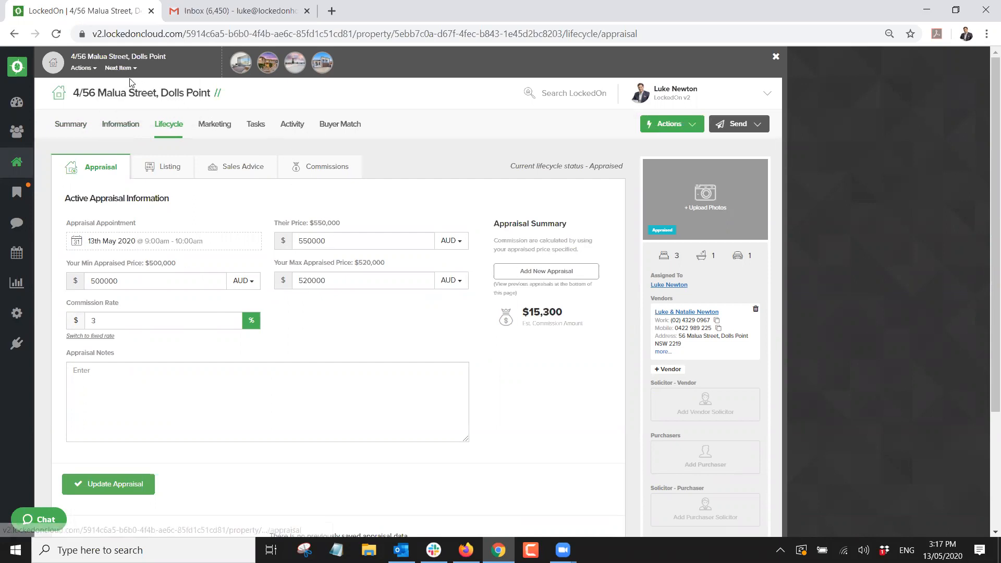
pyautogui.click(120, 72)
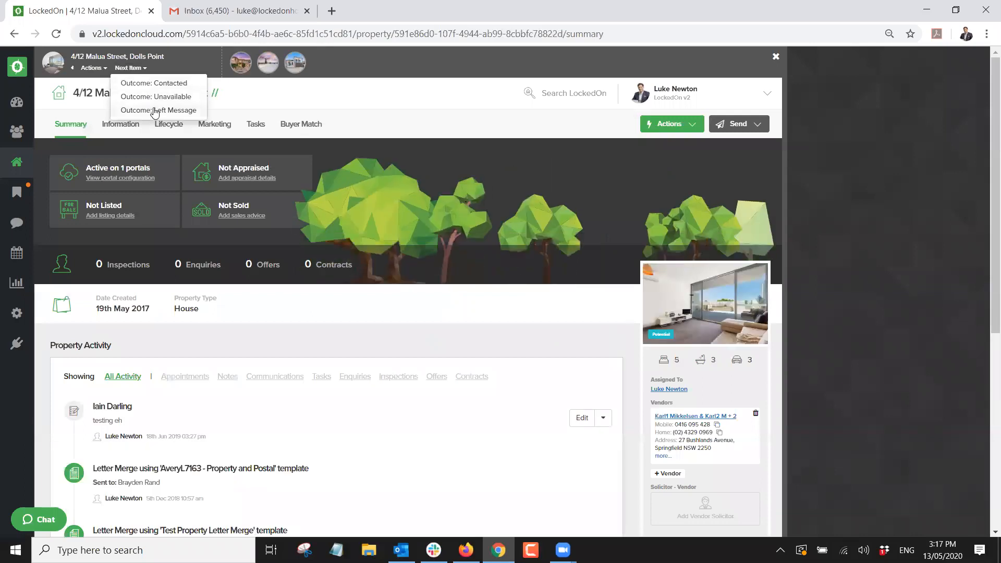
pyautogui.click(139, 74)
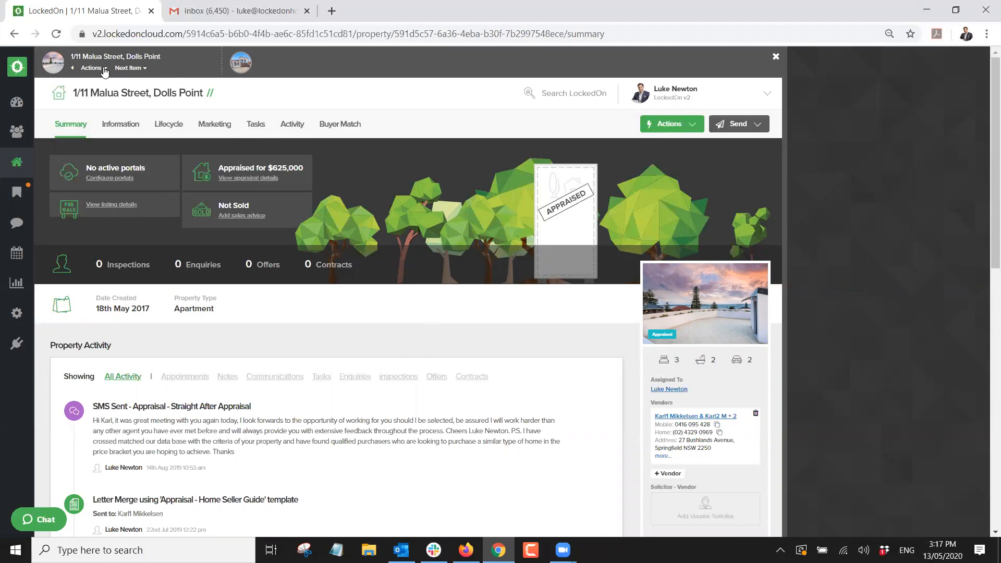
pyautogui.click(128, 69)
pyautogui.click(776, 56)
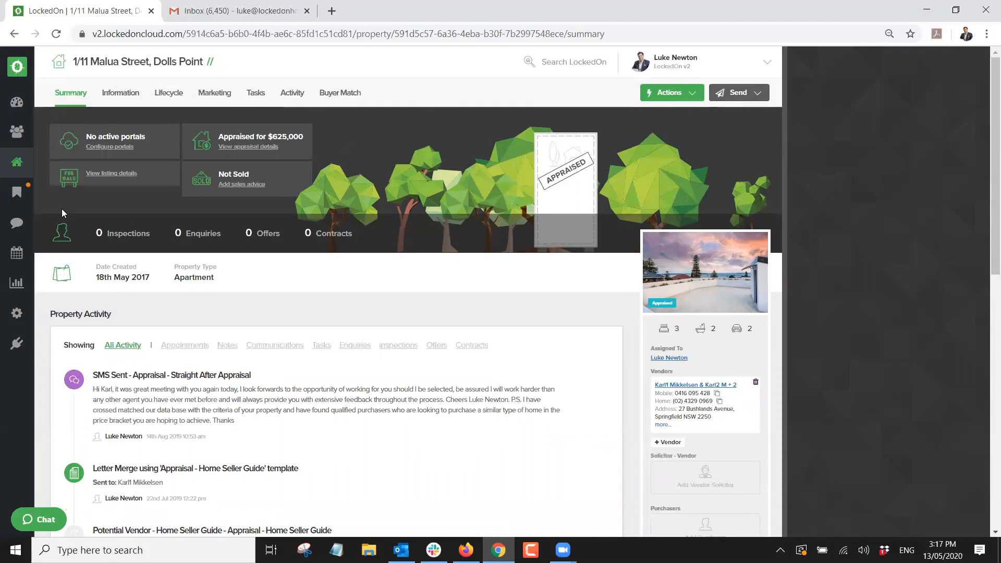
pyautogui.click(17, 196)
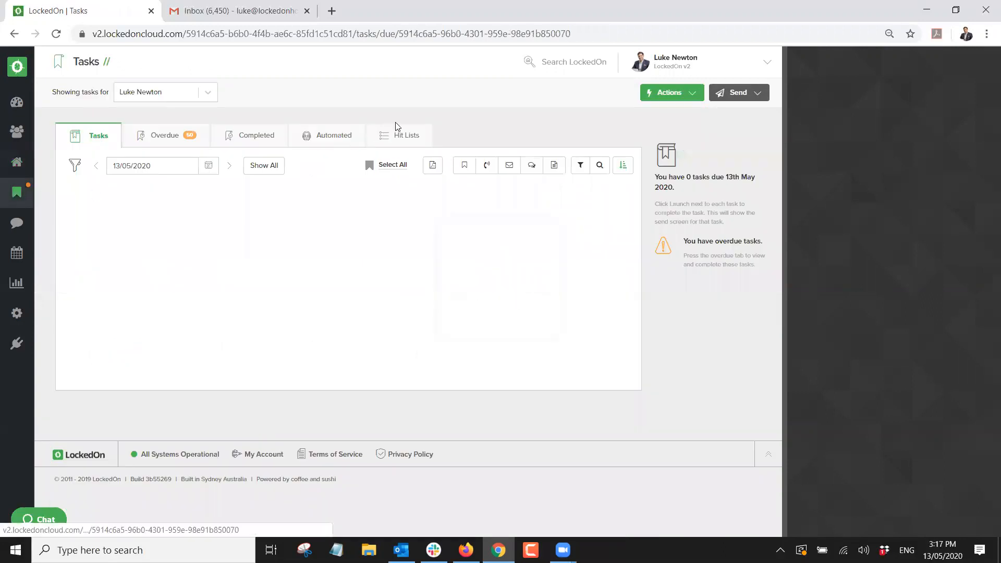
# Delete the Just Sold Maula hit list, then return to the Properties list.
pyautogui.click(395, 135)
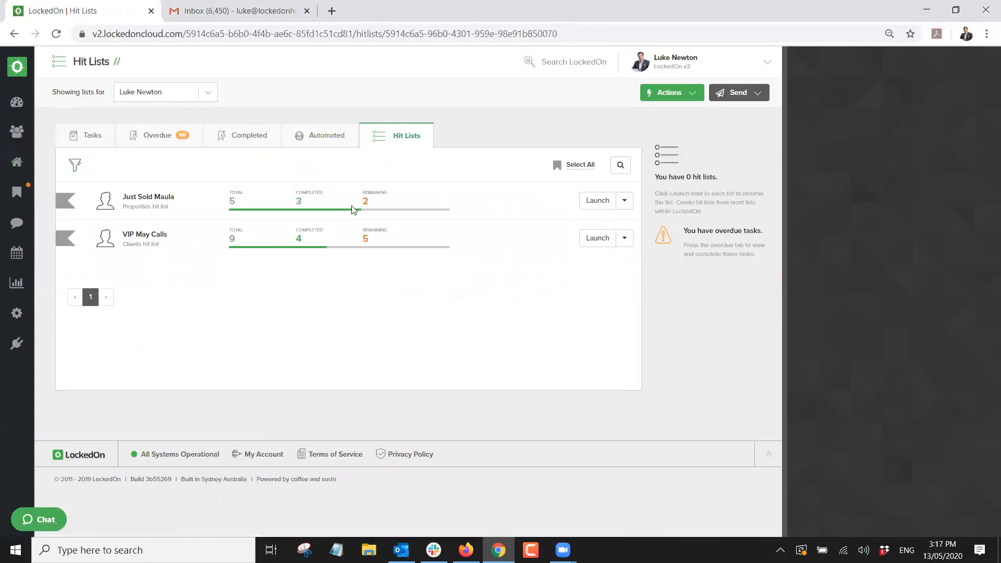
pyautogui.click(624, 200)
pyautogui.click(593, 251)
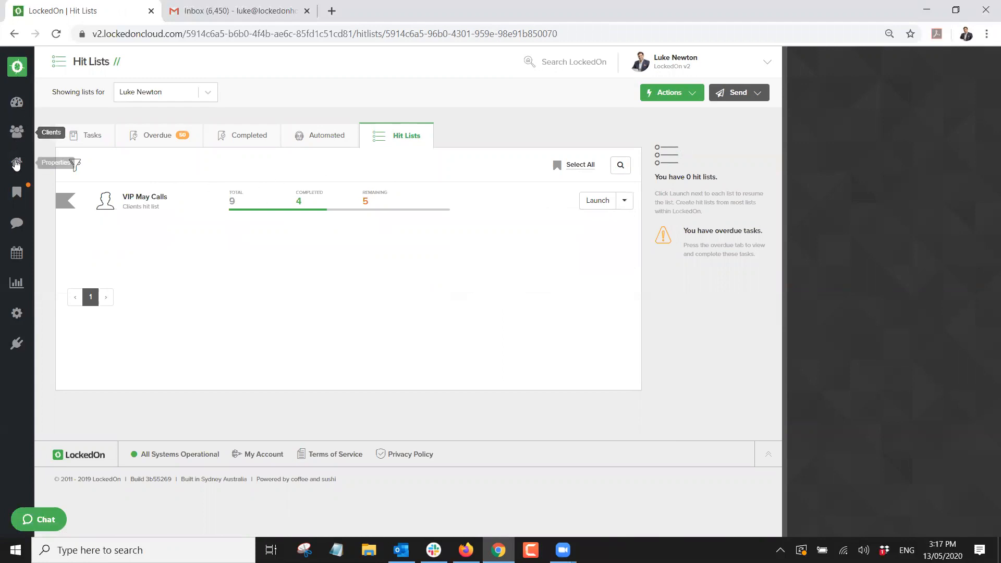
pyautogui.click(16, 161)
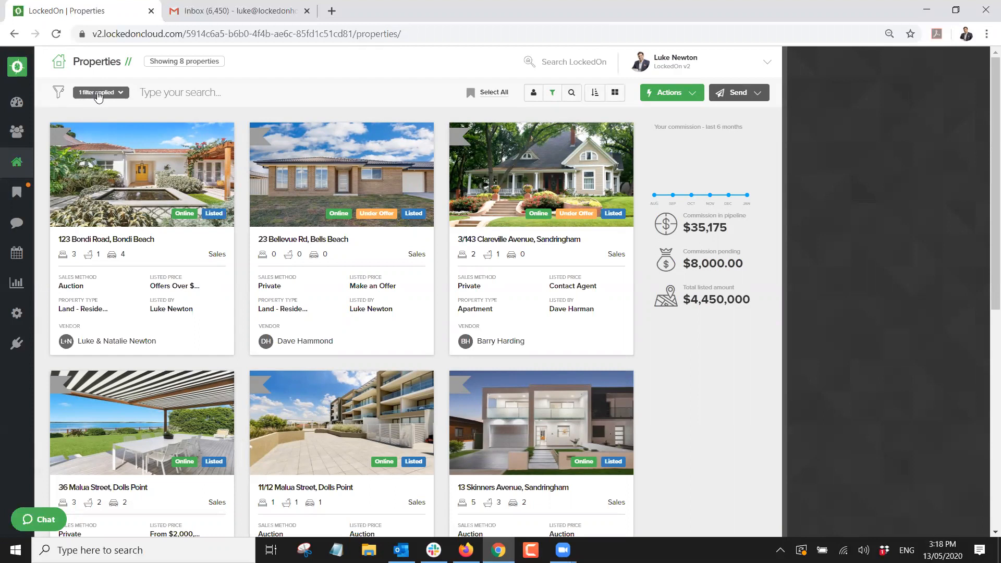
# Clear the Listed filter and filter properties by suburb Dolls Point.
pyautogui.click(97, 95)
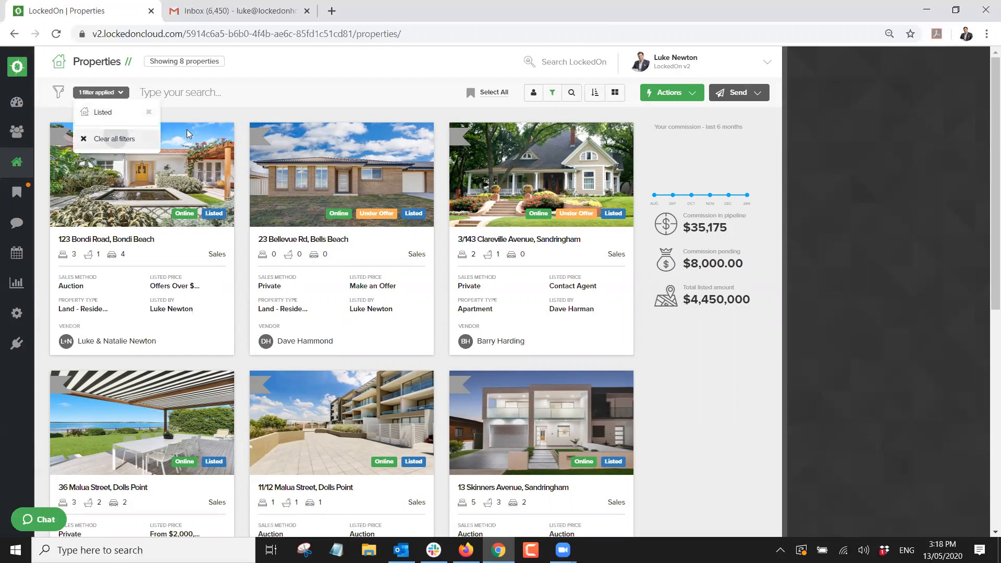
pyautogui.click(104, 138)
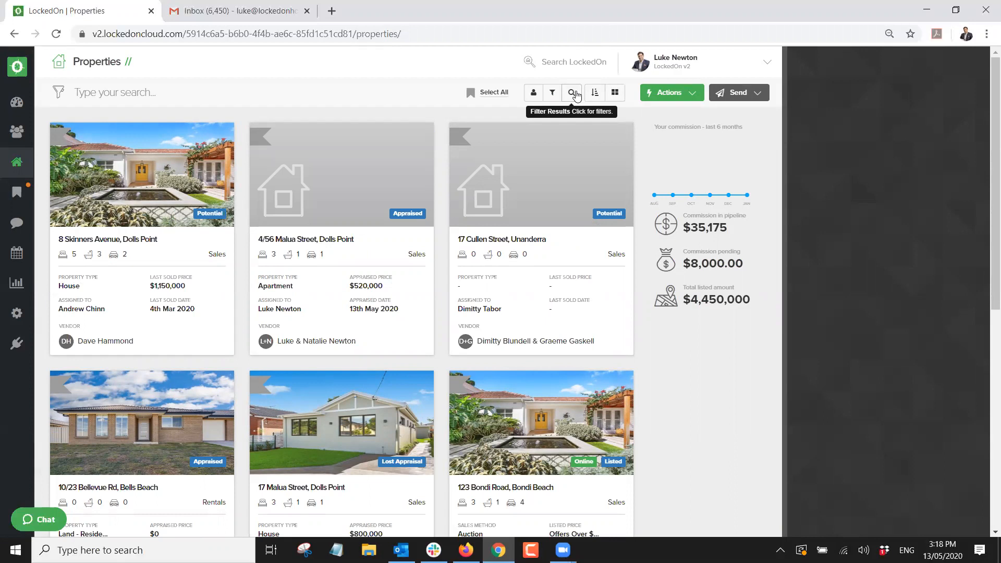
pyautogui.click(573, 94)
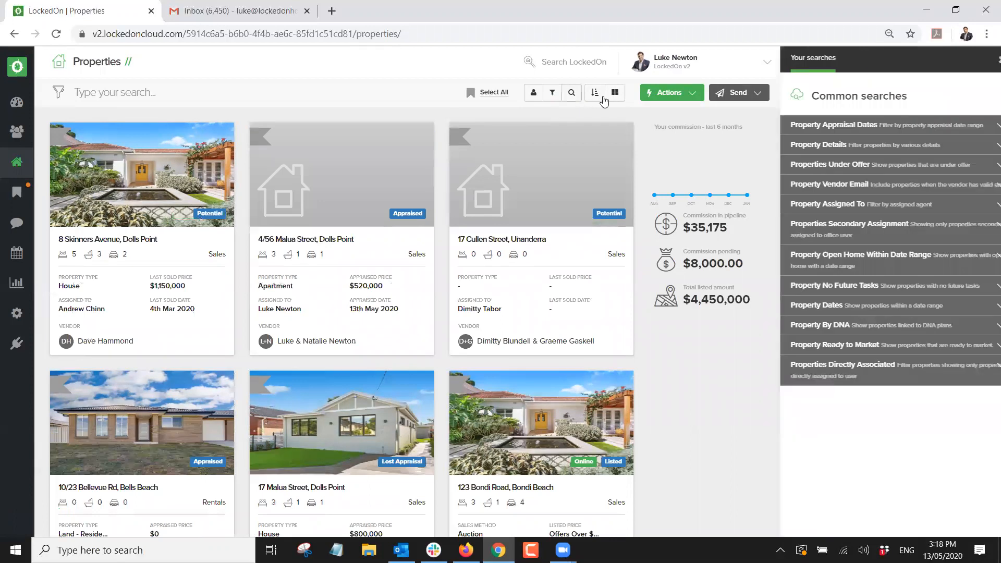
pyautogui.click(819, 147)
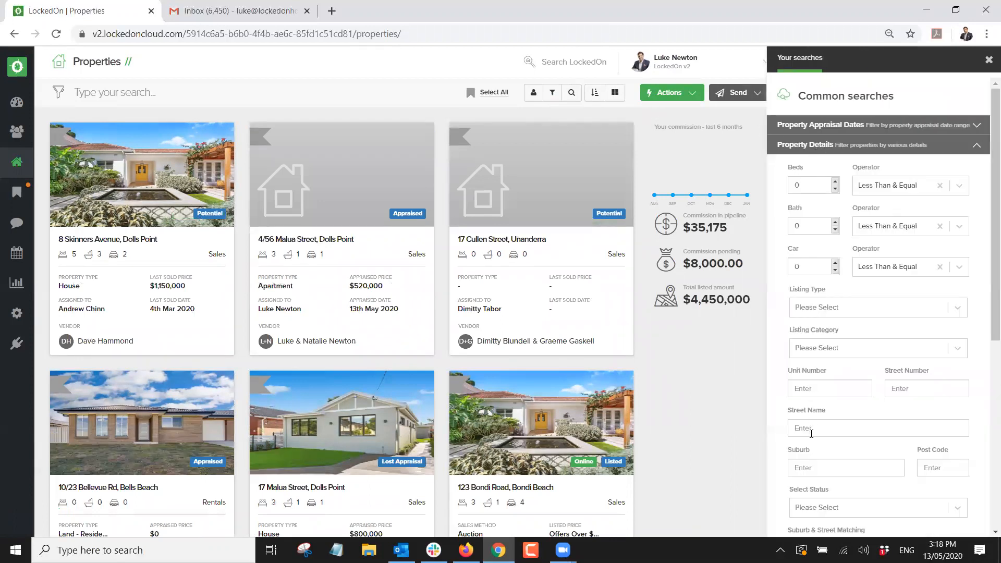
pyautogui.click(818, 461)
pyautogui.write('Dolls Point')
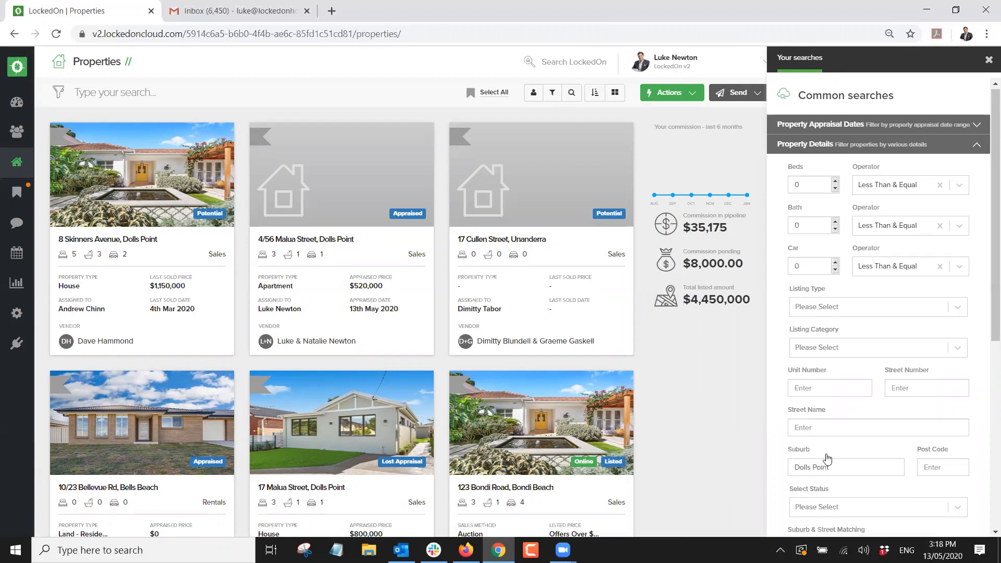
# Limit statuses to Potential, Appraised and Taken Off Market, then start an SMS to the six results.
pyautogui.scroll(-3, 817, 461)
pyautogui.click(806, 312)
pyautogui.click(816, 395)
pyautogui.click(848, 321)
pyautogui.click(829, 392)
pyautogui.click(895, 316)
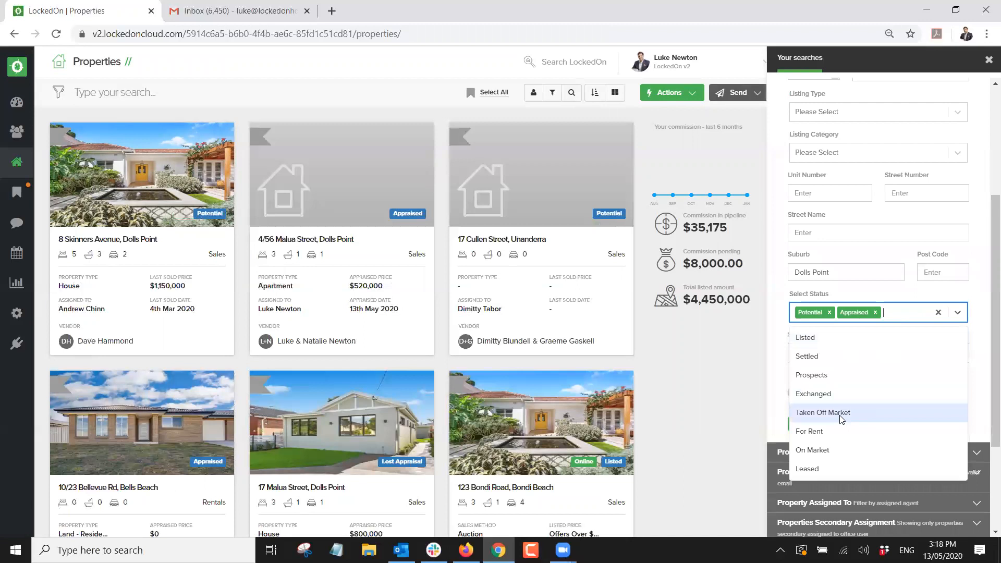
pyautogui.click(824, 411)
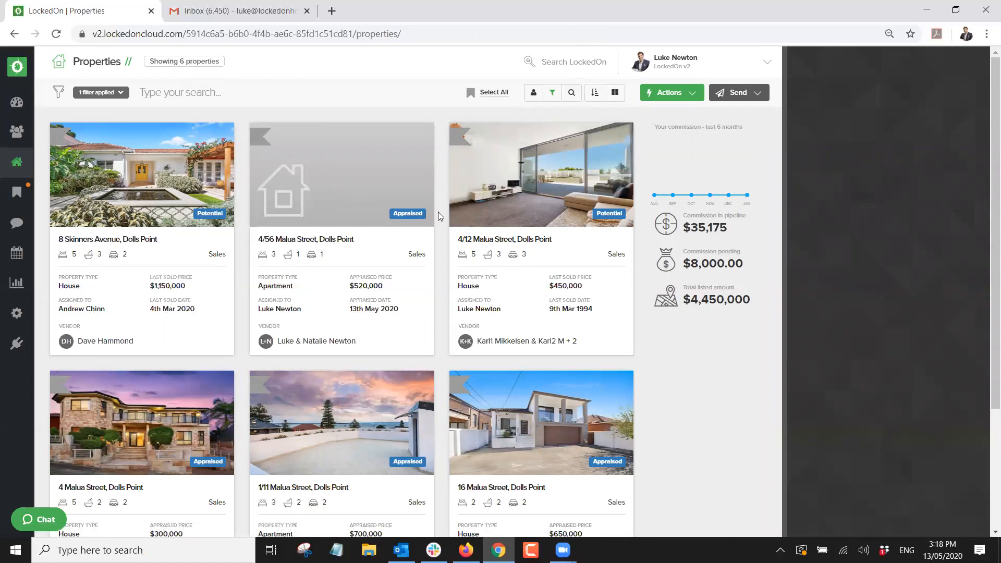
pyautogui.click(732, 93)
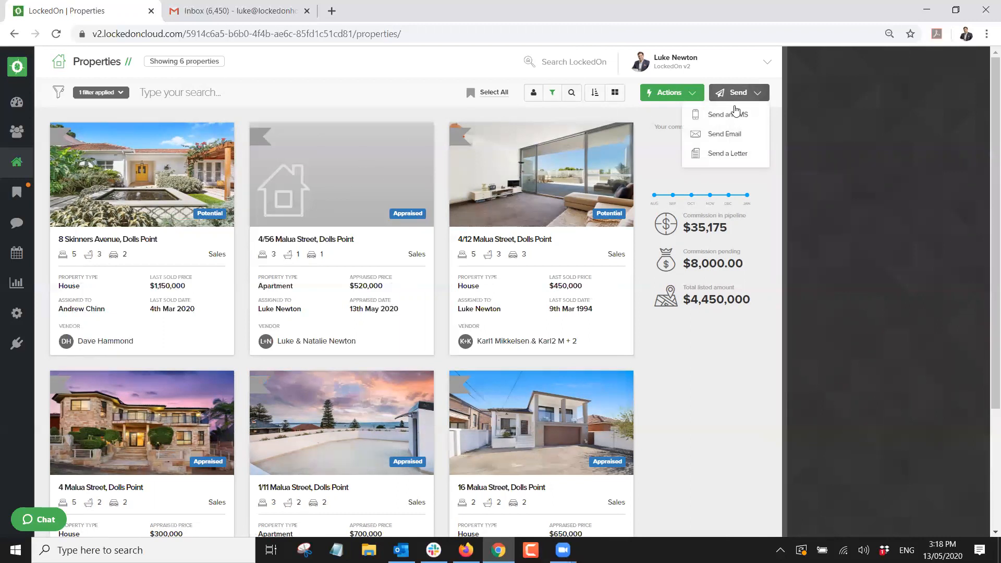
pyautogui.click(734, 115)
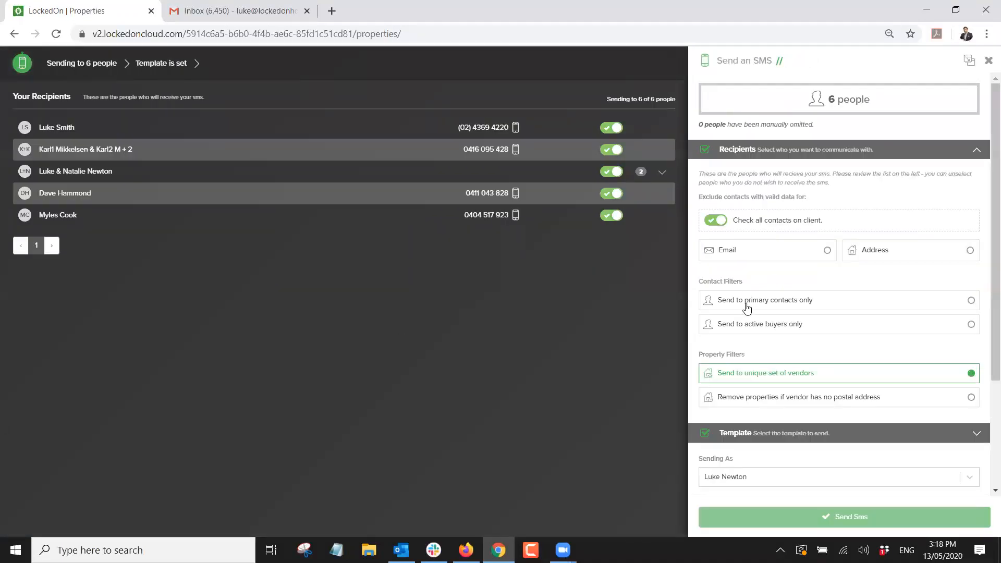
# Choose the Just Sold 1 SMS template.
pyautogui.click(740, 434)
pyautogui.click(744, 229)
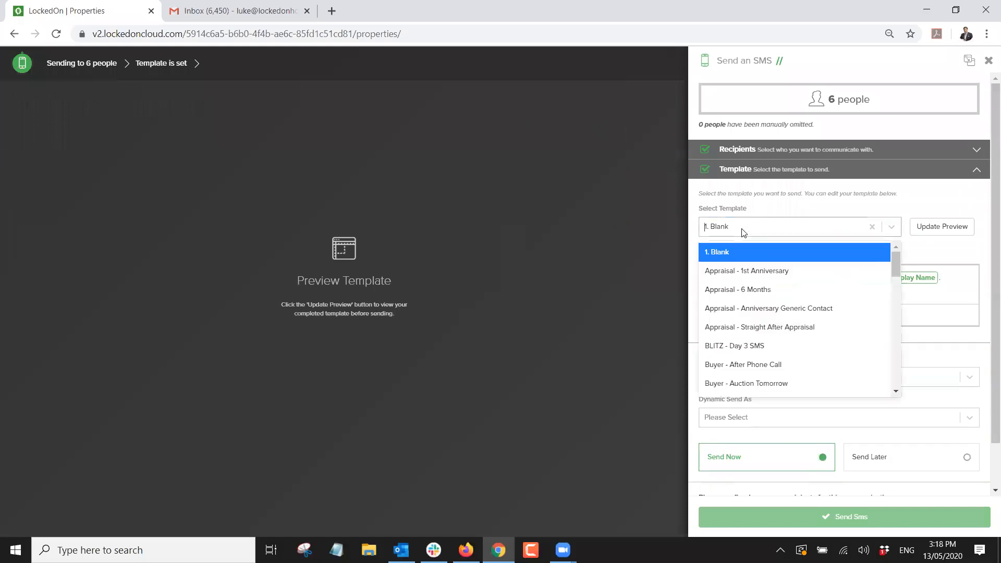
pyautogui.write('just')
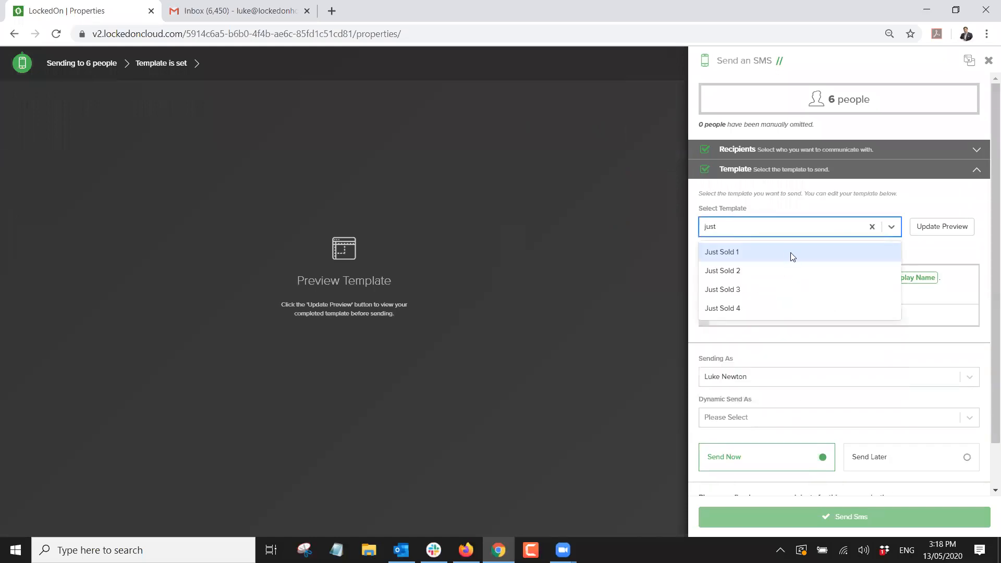
pyautogui.click(739, 253)
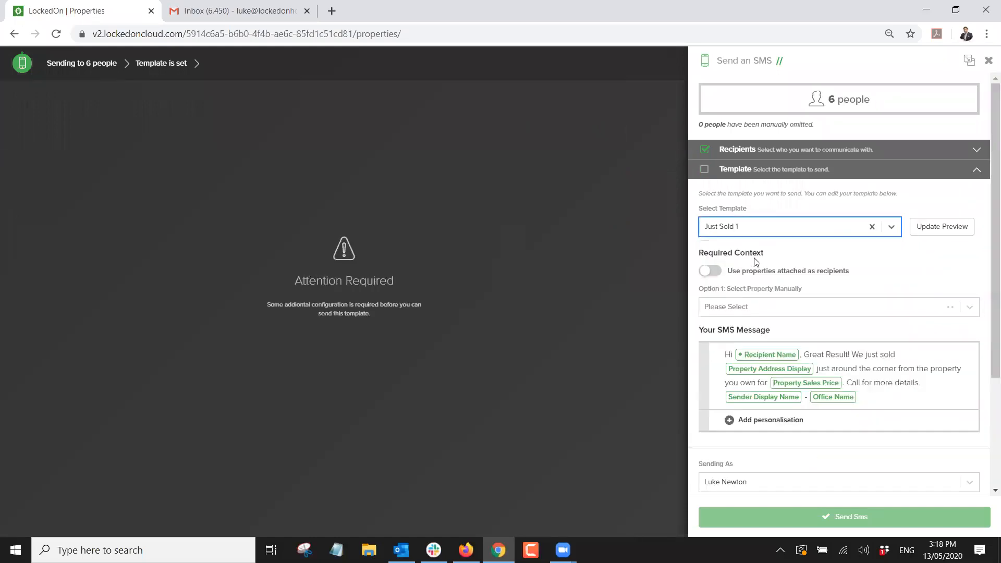
pyautogui.click(751, 308)
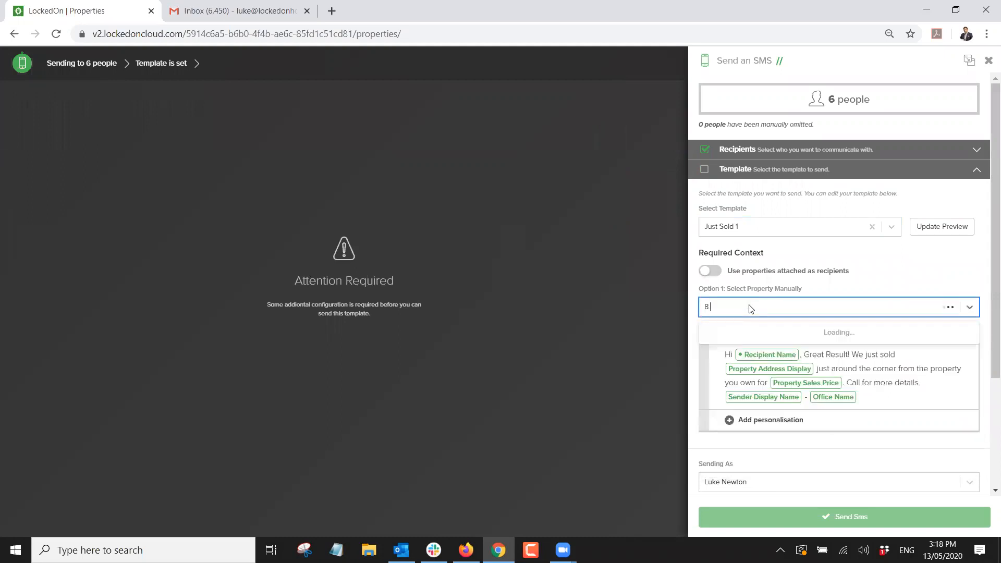
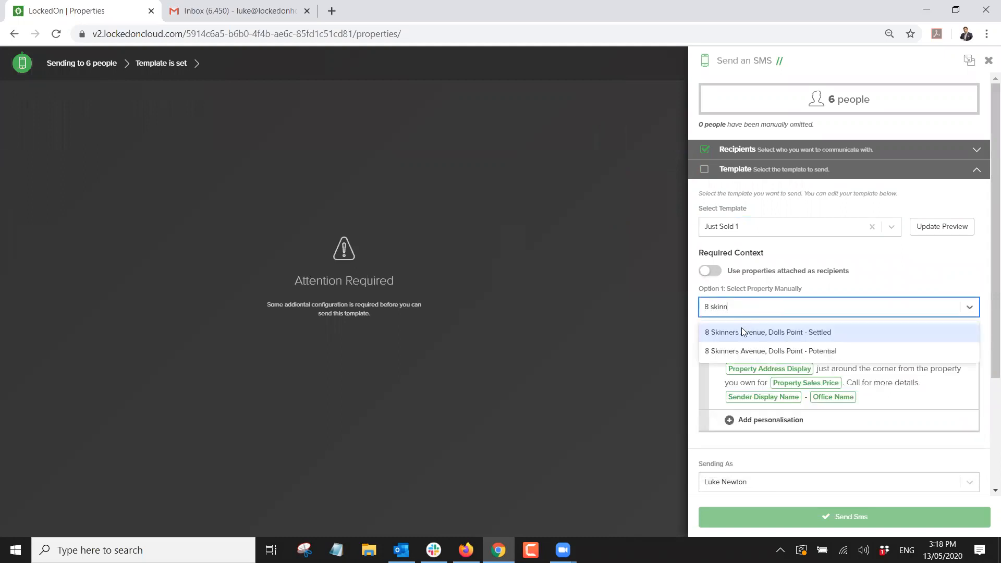
pyautogui.click(758, 335)
pyautogui.click(944, 227)
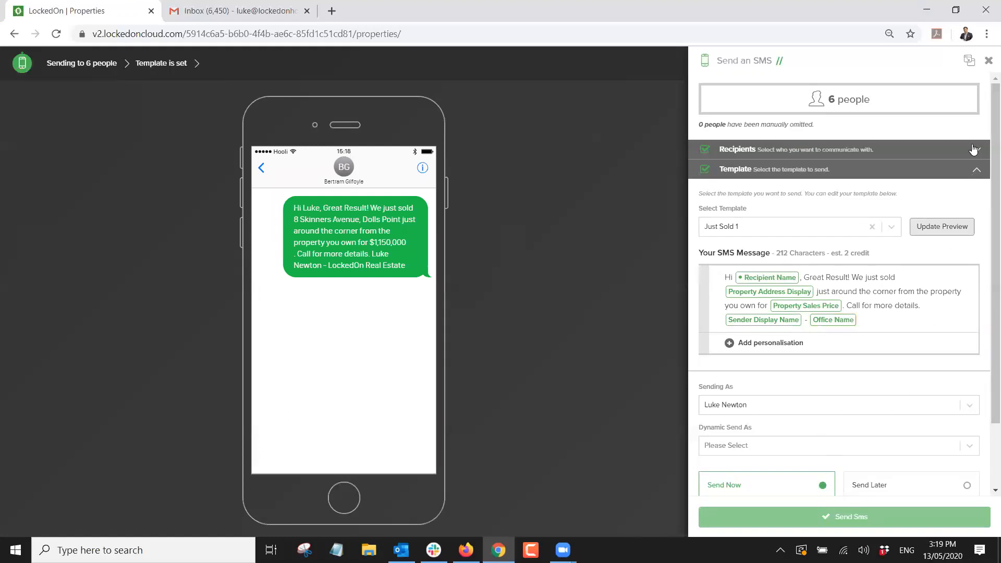
pyautogui.click(989, 62)
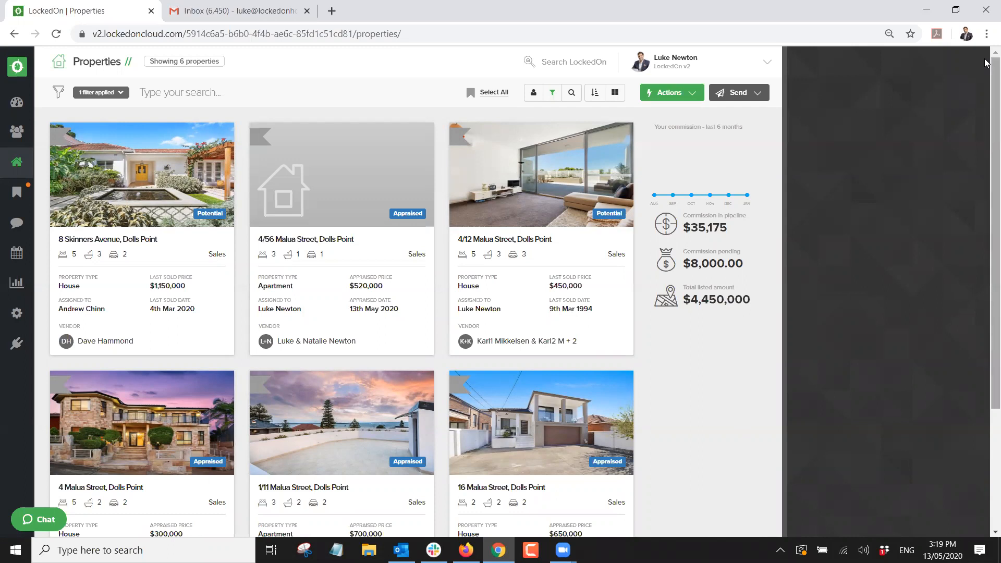
pyautogui.click(120, 92)
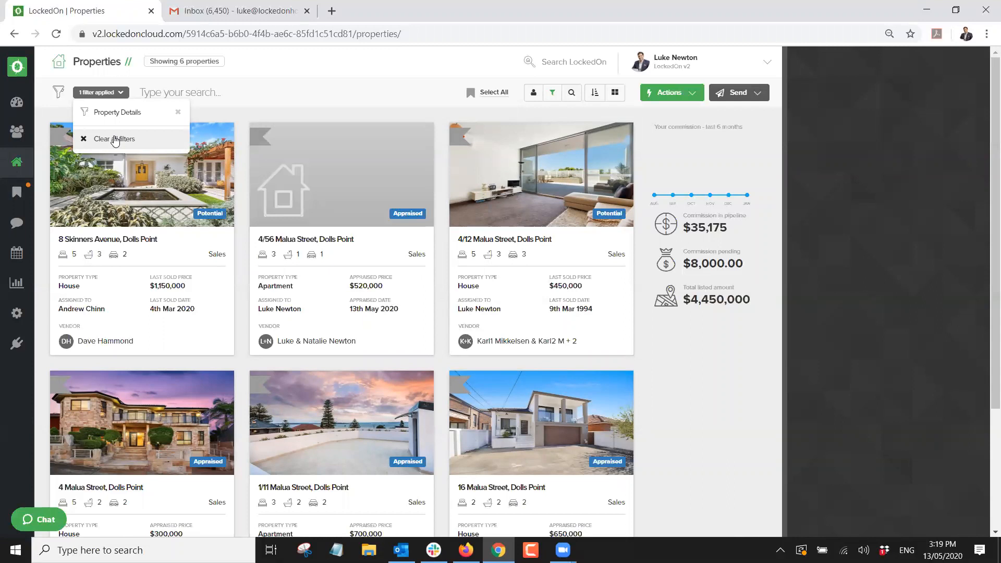
pyautogui.click(114, 140)
pyautogui.click(17, 101)
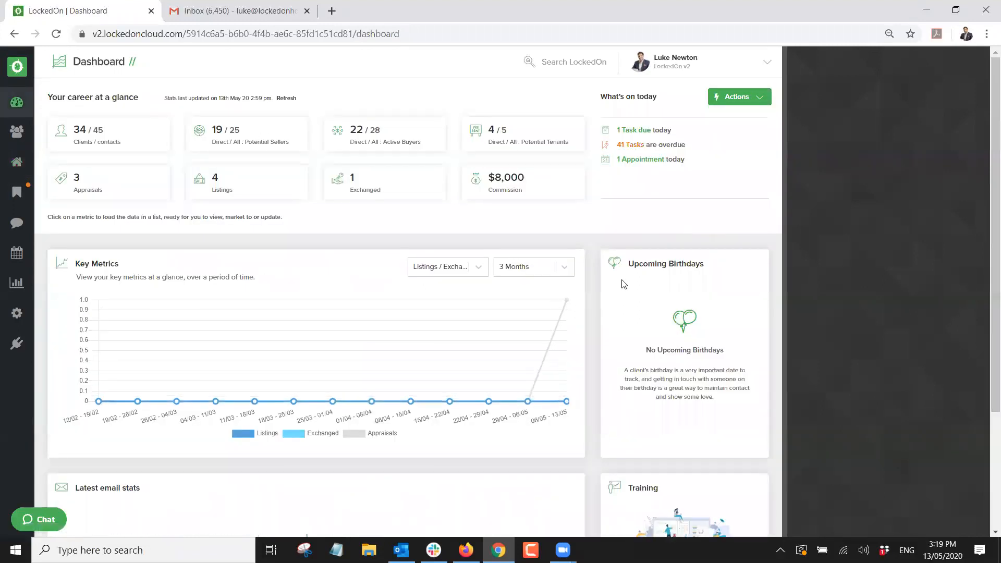
pyautogui.click(18, 317)
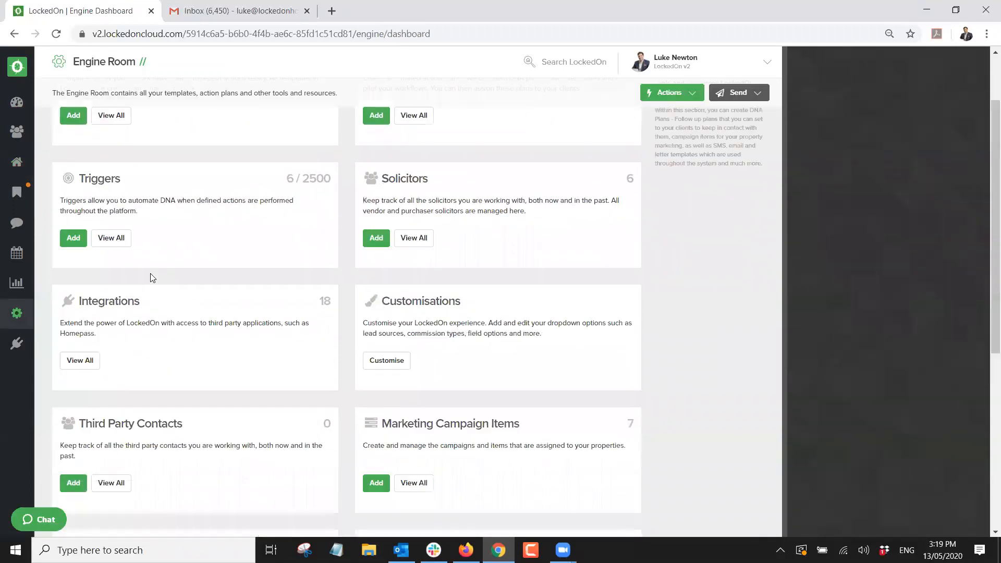
pyautogui.scroll(-7, 113, 335)
pyautogui.click(81, 417)
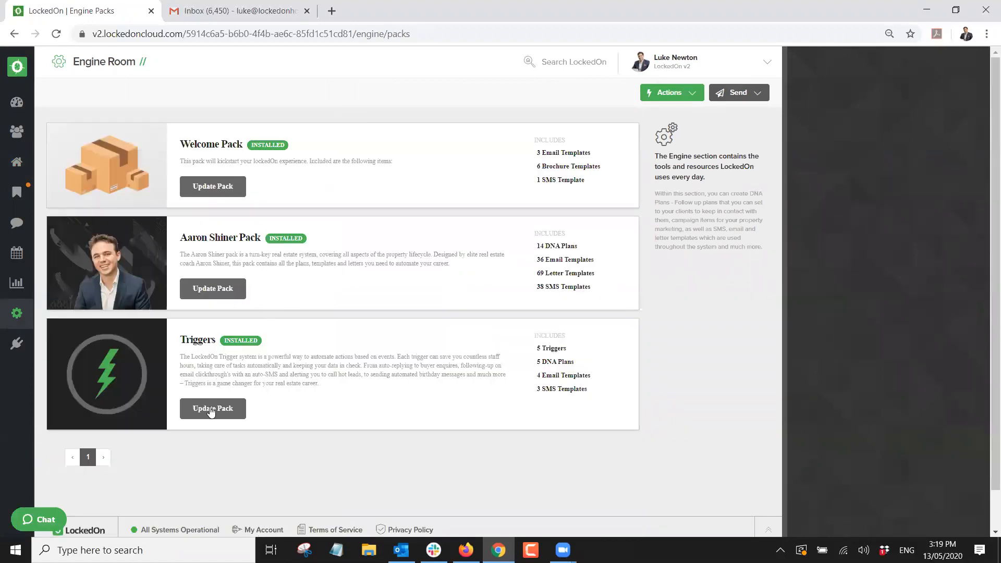
pyautogui.click(18, 314)
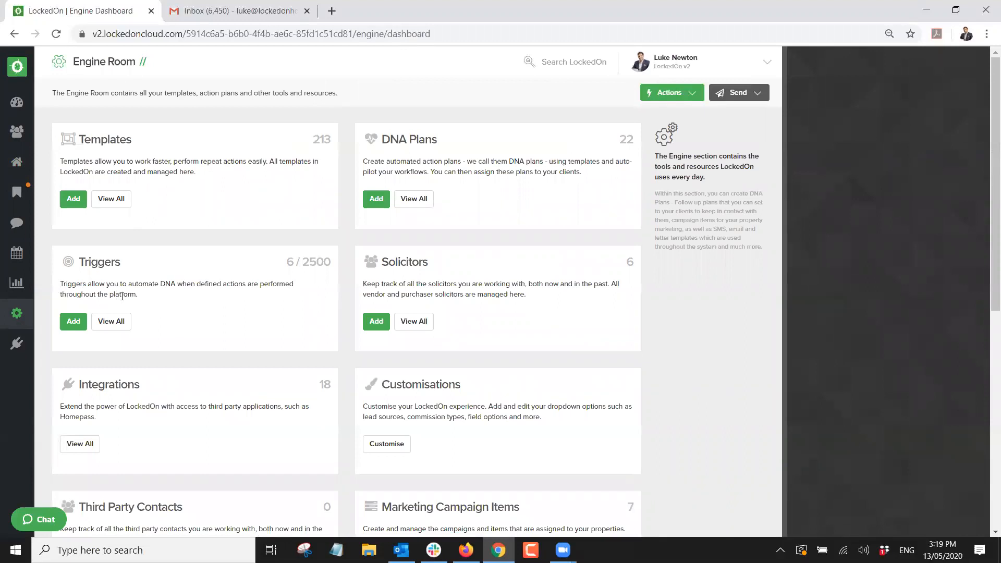
pyautogui.click(99, 328)
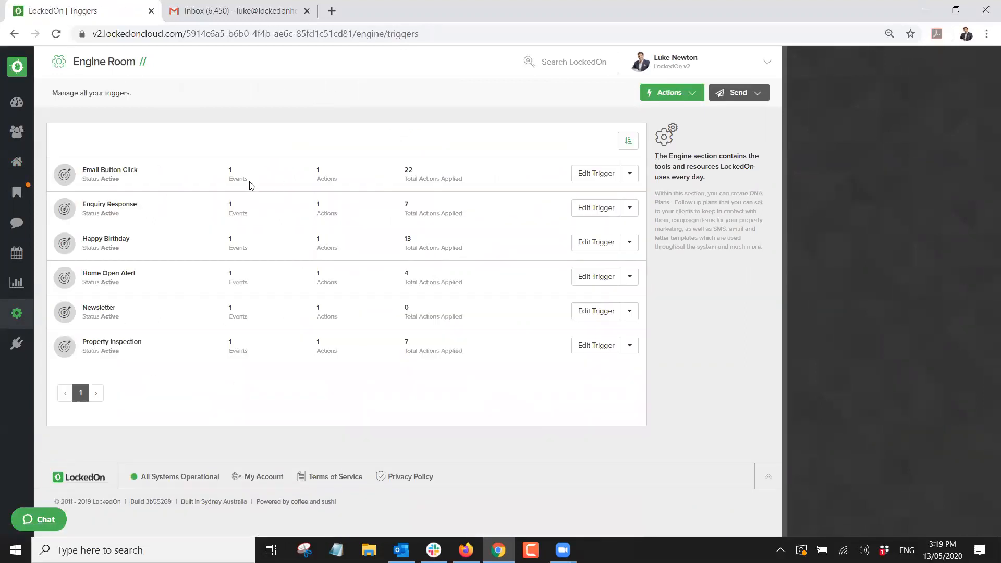
pyautogui.click(14, 106)
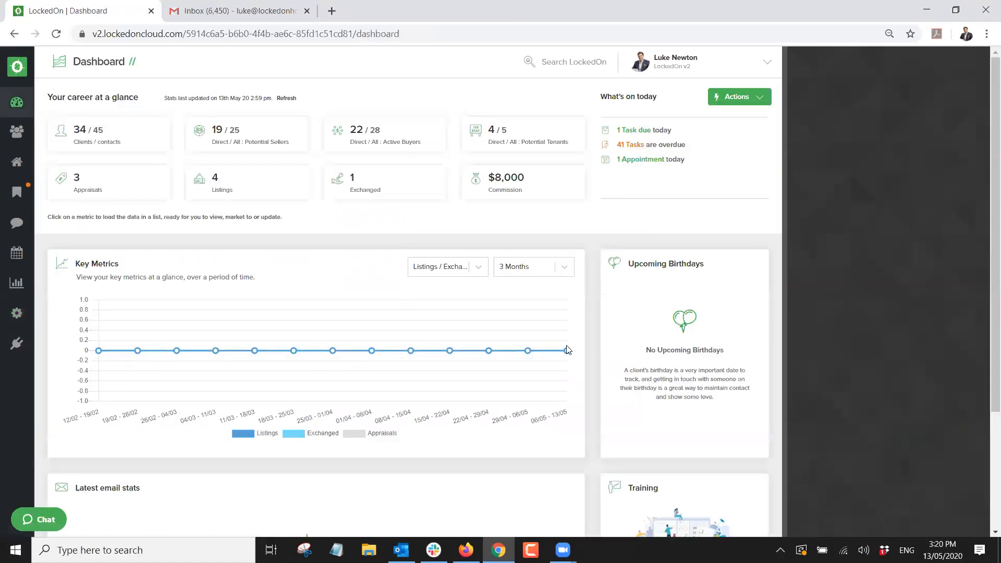
pyautogui.scroll(-3, 571, 348)
pyautogui.click(332, 11)
pyautogui.click(330, 30)
pyautogui.write('w')
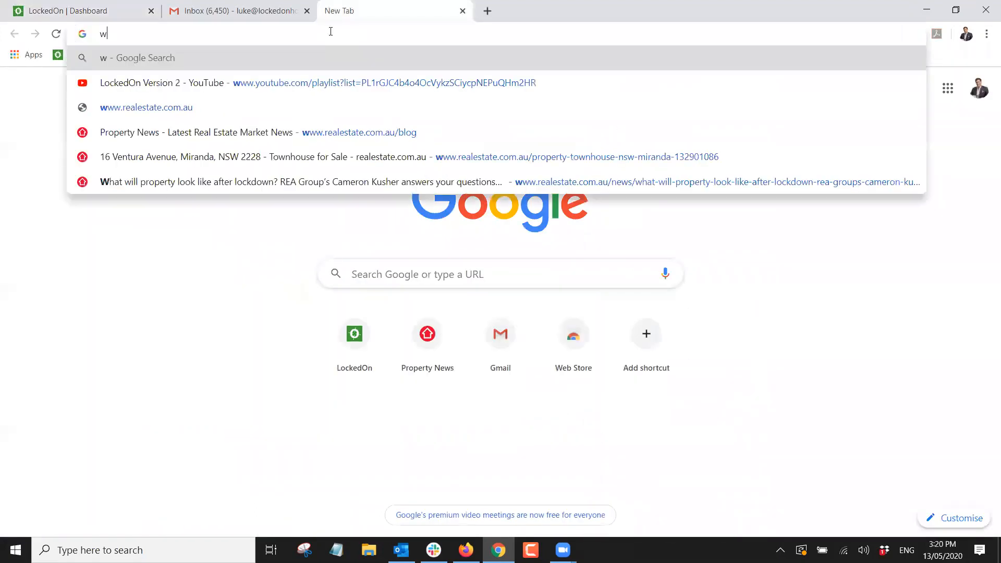
pyautogui.write('ww.lockedon')
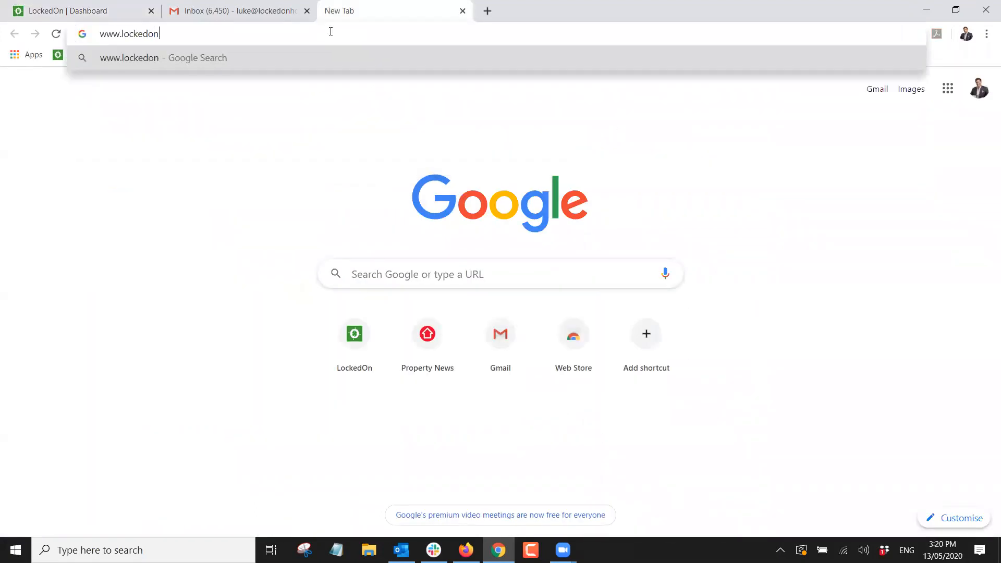
pyautogui.write('.tv')
pyautogui.press('Return')
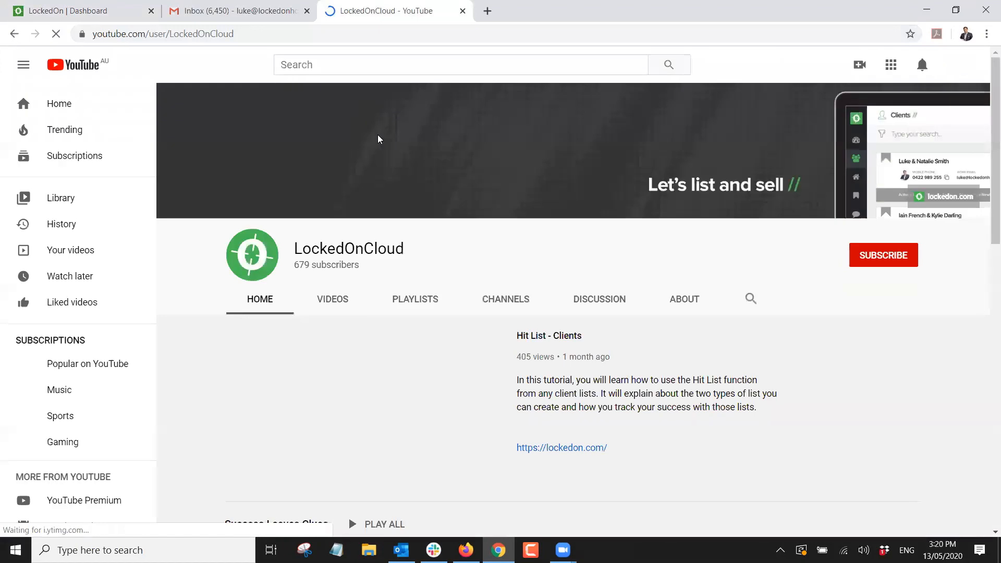
# Play all eight Triggers tutorials, then return to the LockedOn Dashboard tab.
pyautogui.scroll(-10, 505, 253)
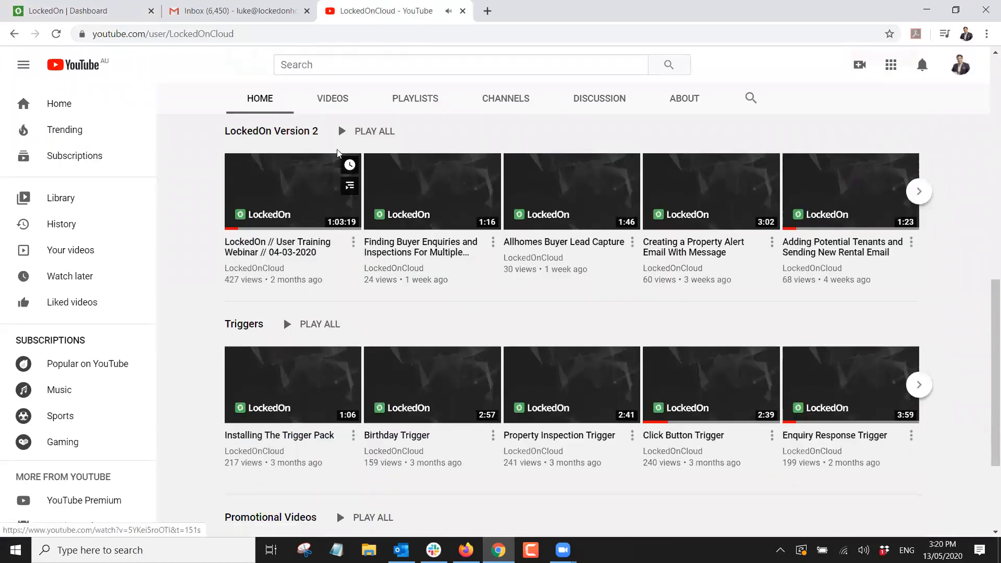
pyautogui.scroll(4, 373, 217)
pyautogui.scroll(9, 373, 217)
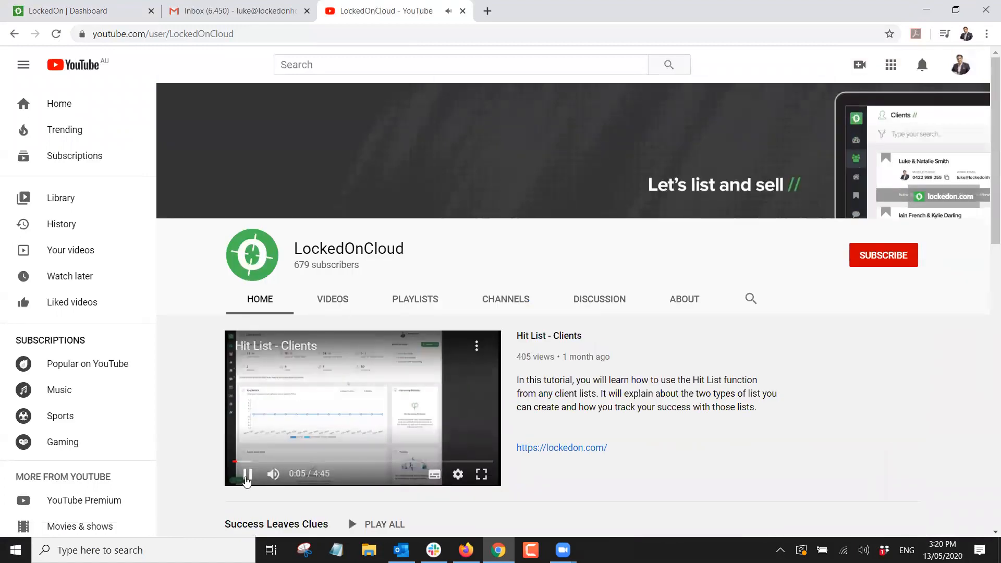
pyautogui.scroll(-10, 176, 324)
pyautogui.click(287, 324)
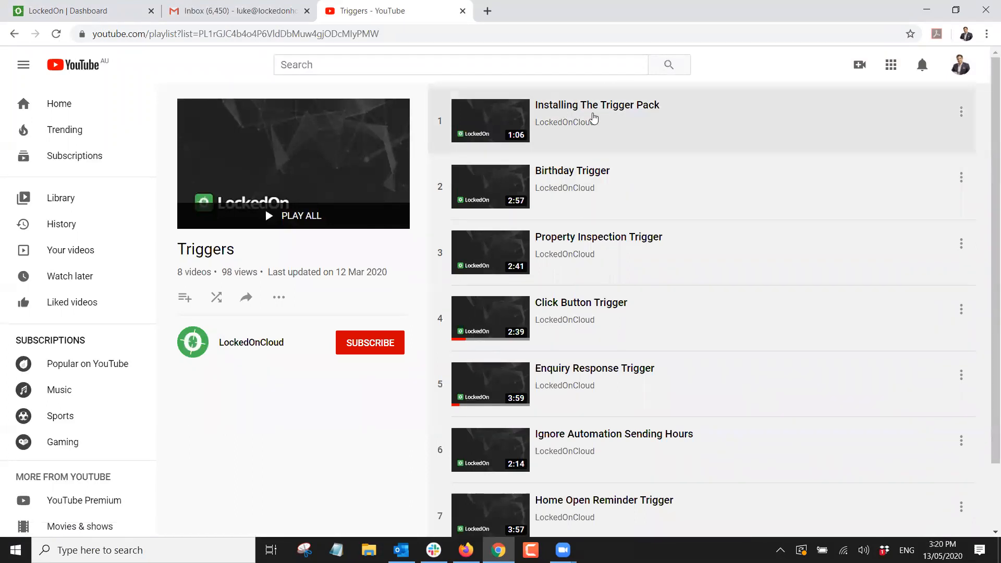
pyautogui.scroll(-1, 486, 130)
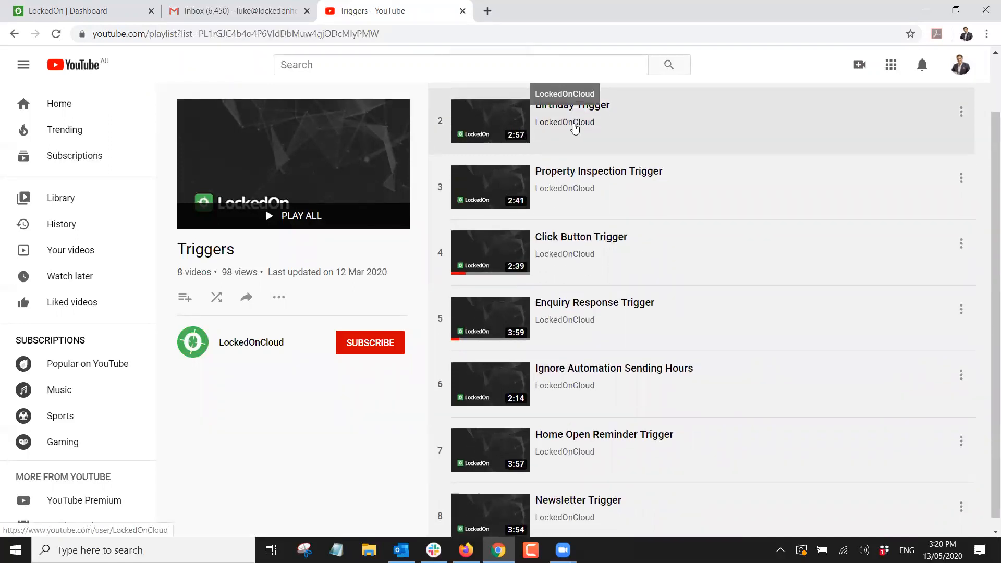
pyautogui.scroll(-1, 600, 143)
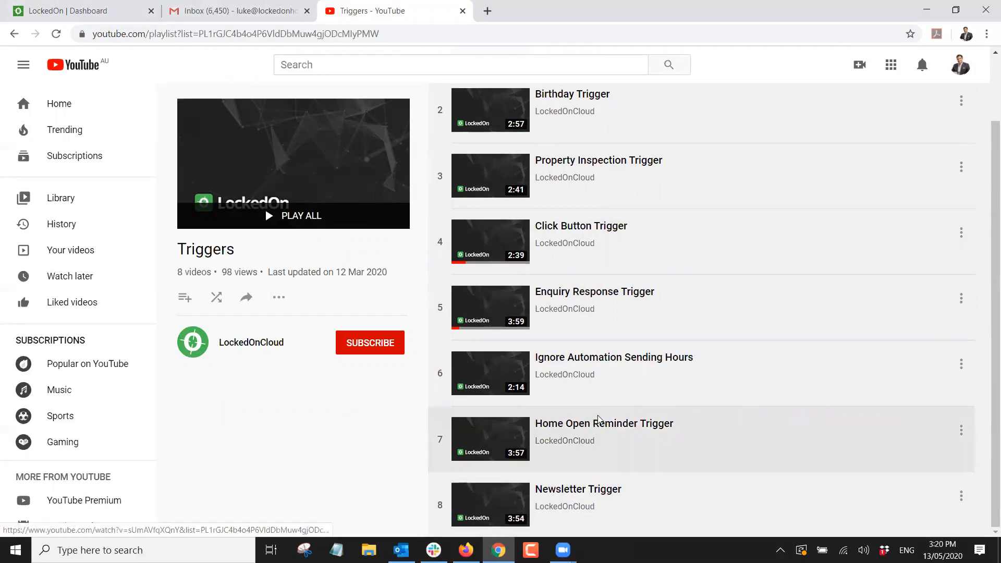
pyautogui.click(78, 10)
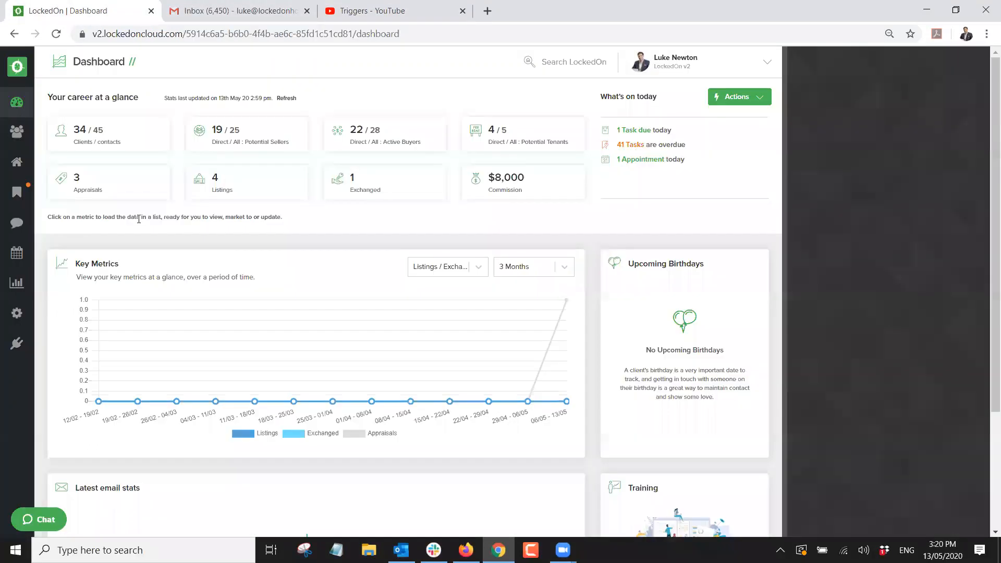
# Open the Happy Birthday trigger from the Engine Room's full triggers list and save it unchanged.
pyautogui.click(17, 313)
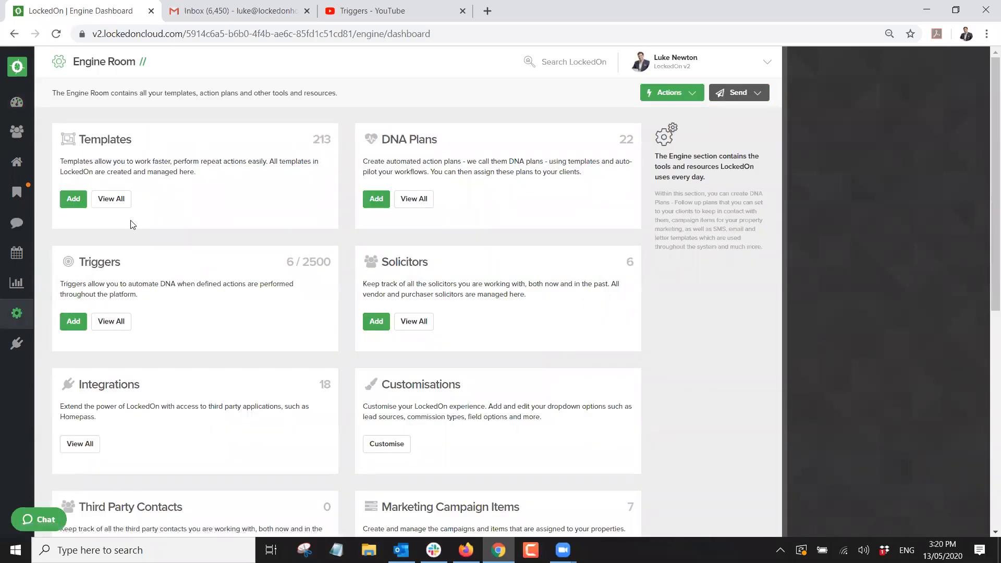
pyautogui.click(124, 322)
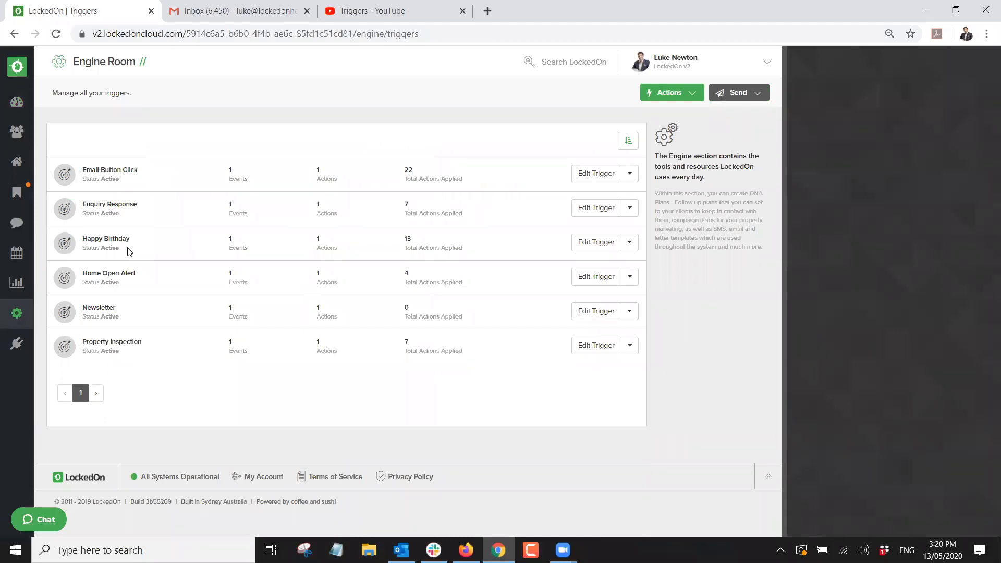
pyautogui.click(589, 242)
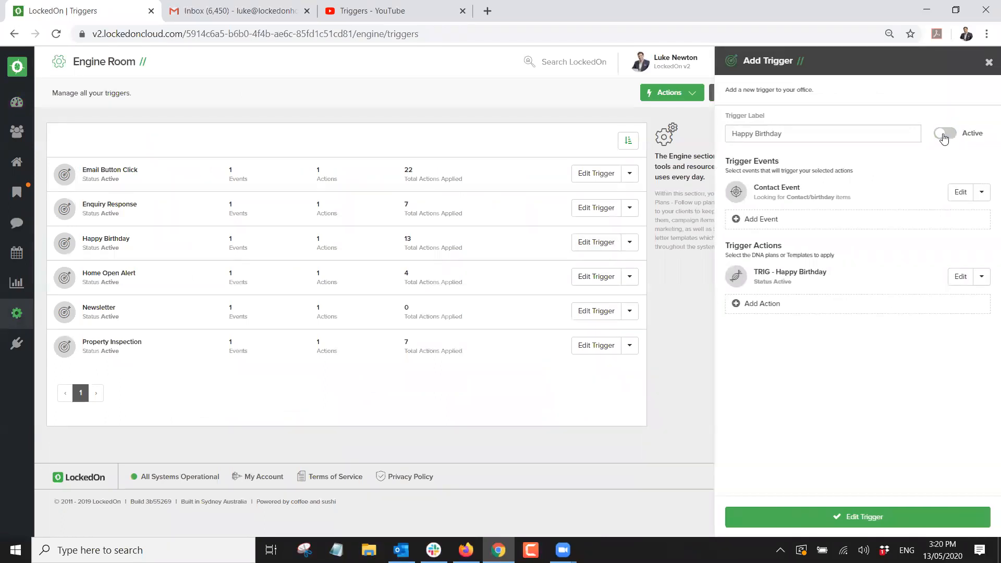
pyautogui.click(806, 519)
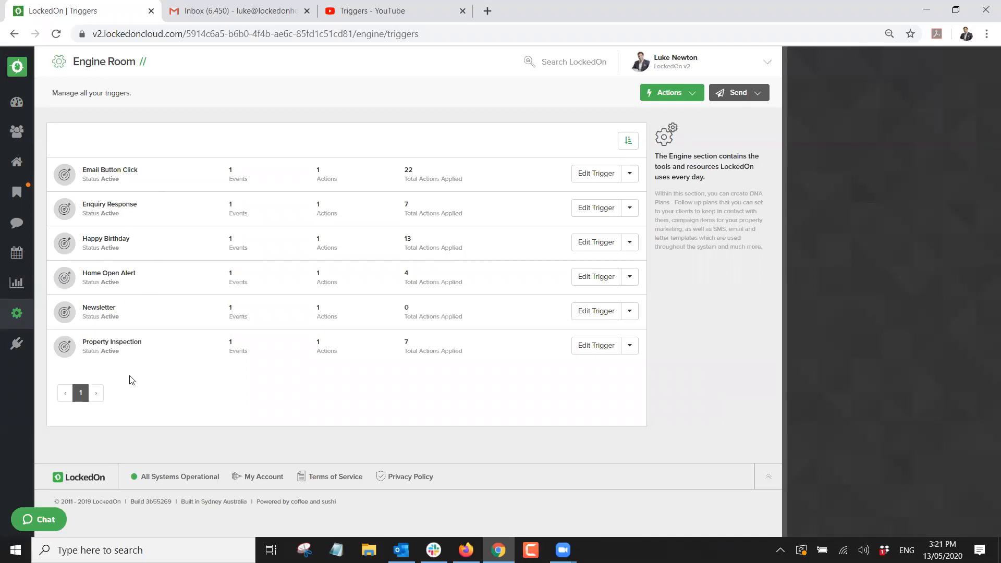
# Glance back at the YouTube Triggers playlist, then return to the LockedOn Dashboard.
pyautogui.click(372, 11)
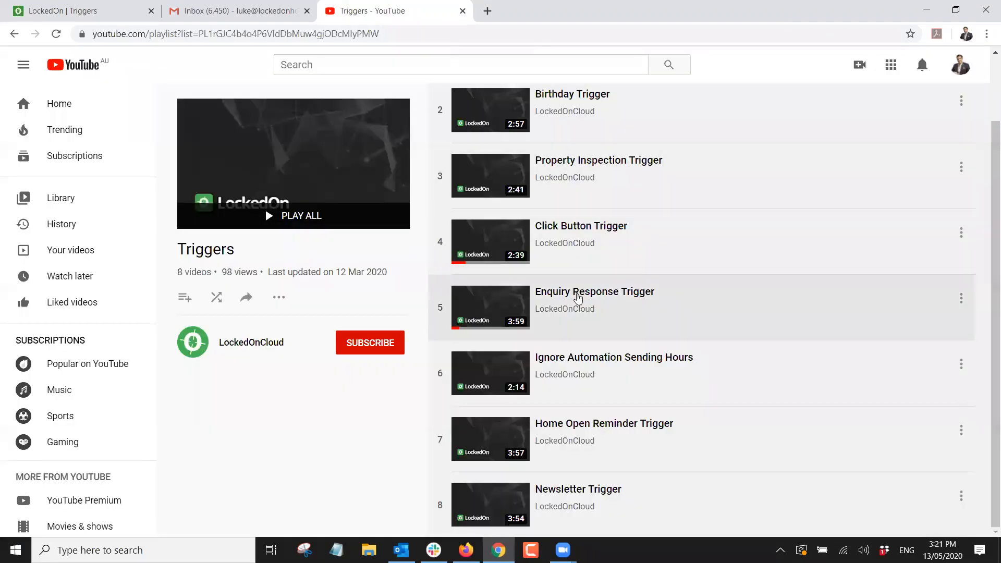
pyautogui.scroll(2, 629, 386)
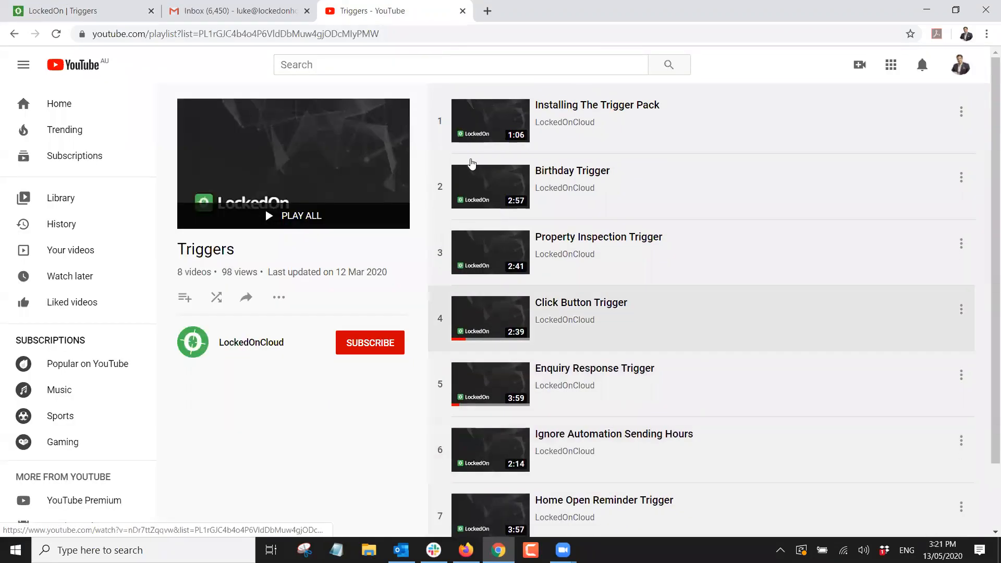
pyautogui.click(78, 10)
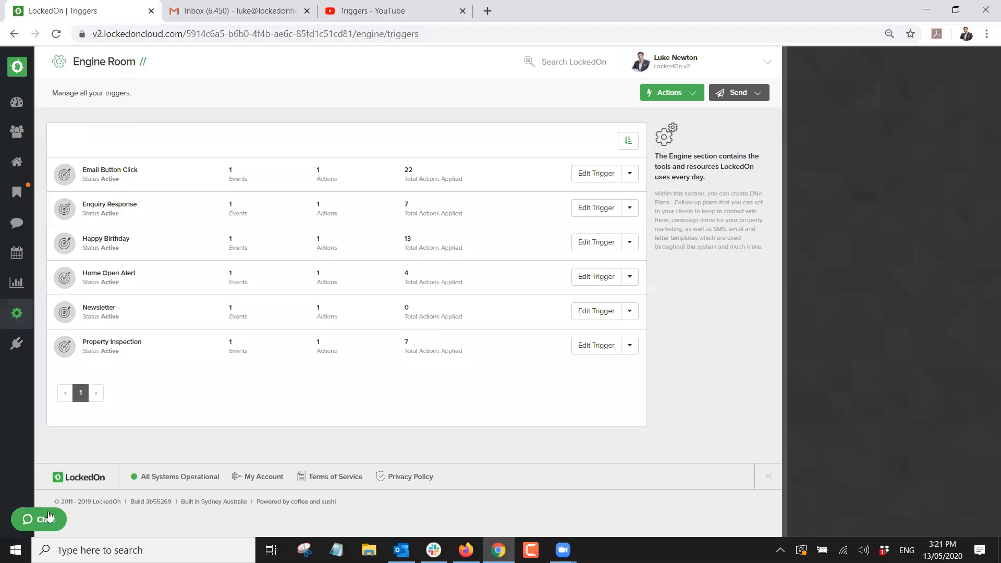
pyautogui.click(17, 102)
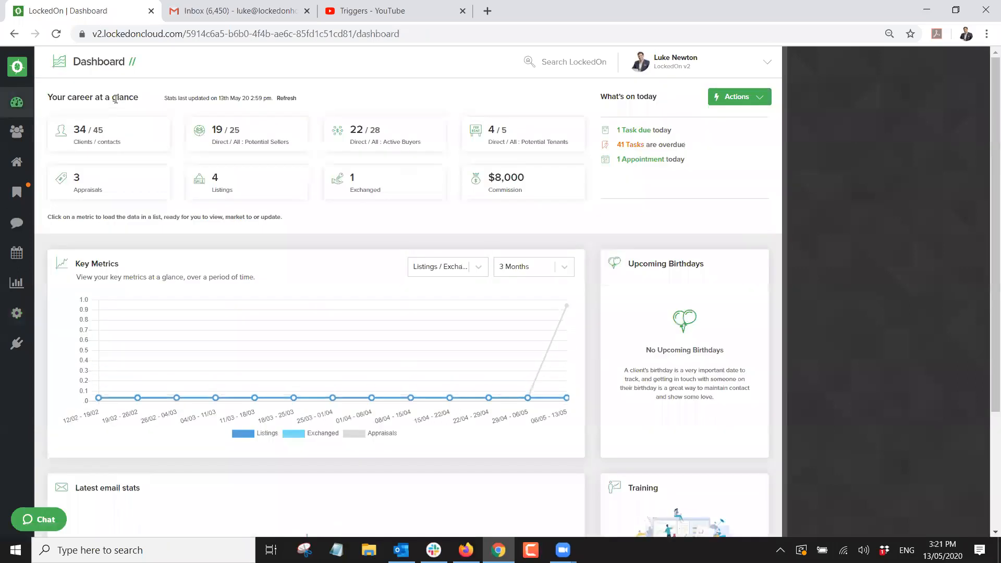